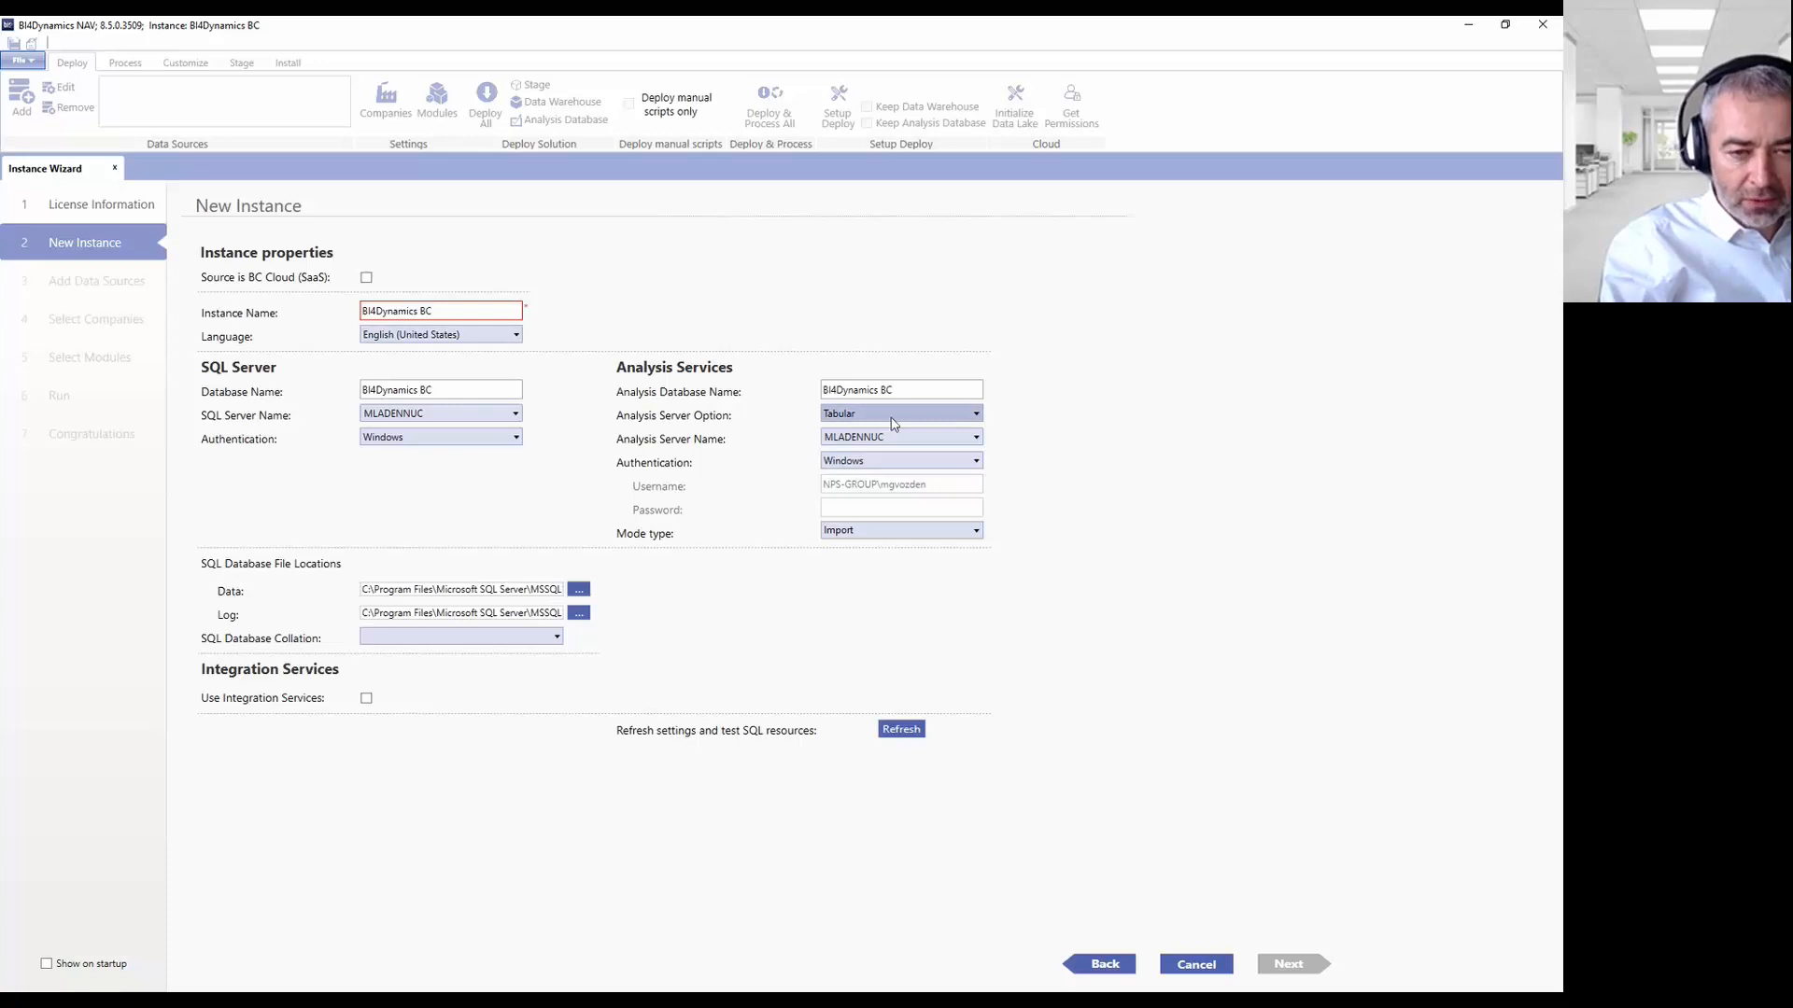
Review the analysis server options keeping Tabular, and switch to the Power BI service to view the signed-in account's details.
{"action": "left_click", "coordinate": [868, 418]}
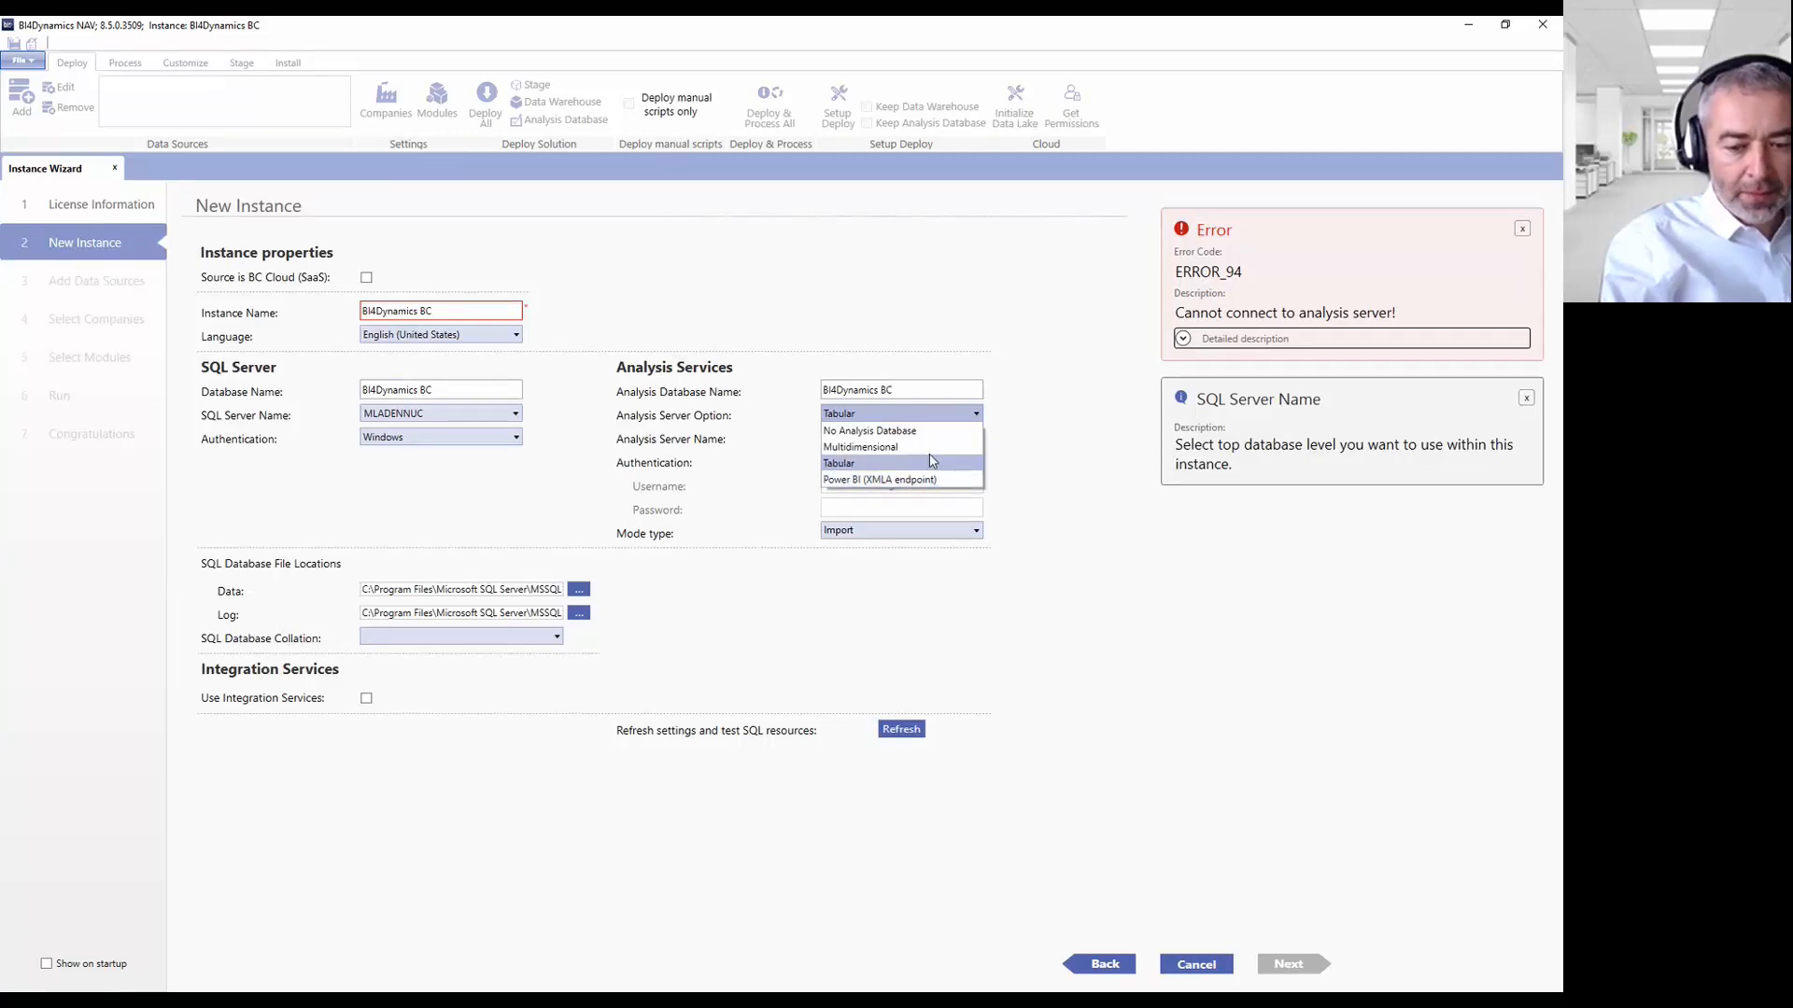
{"action": "left_click", "coordinate": [932, 462]}
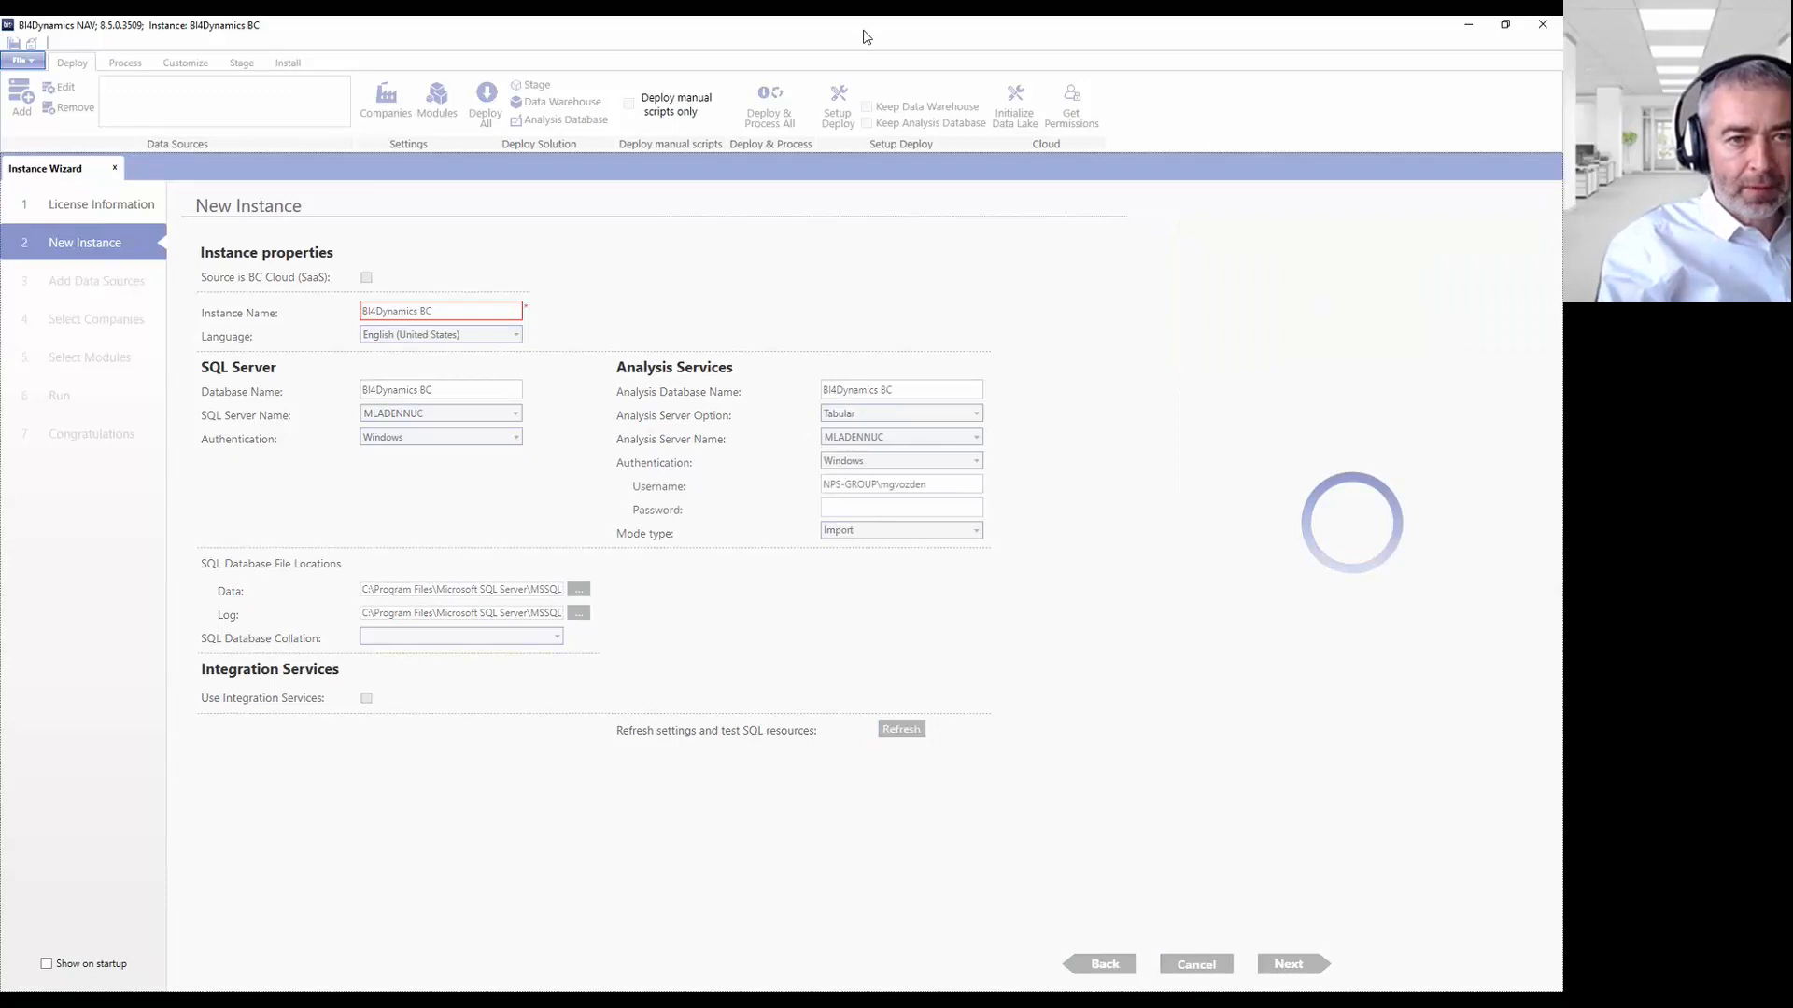
{"action": "key", "text": "alt+Tab"}
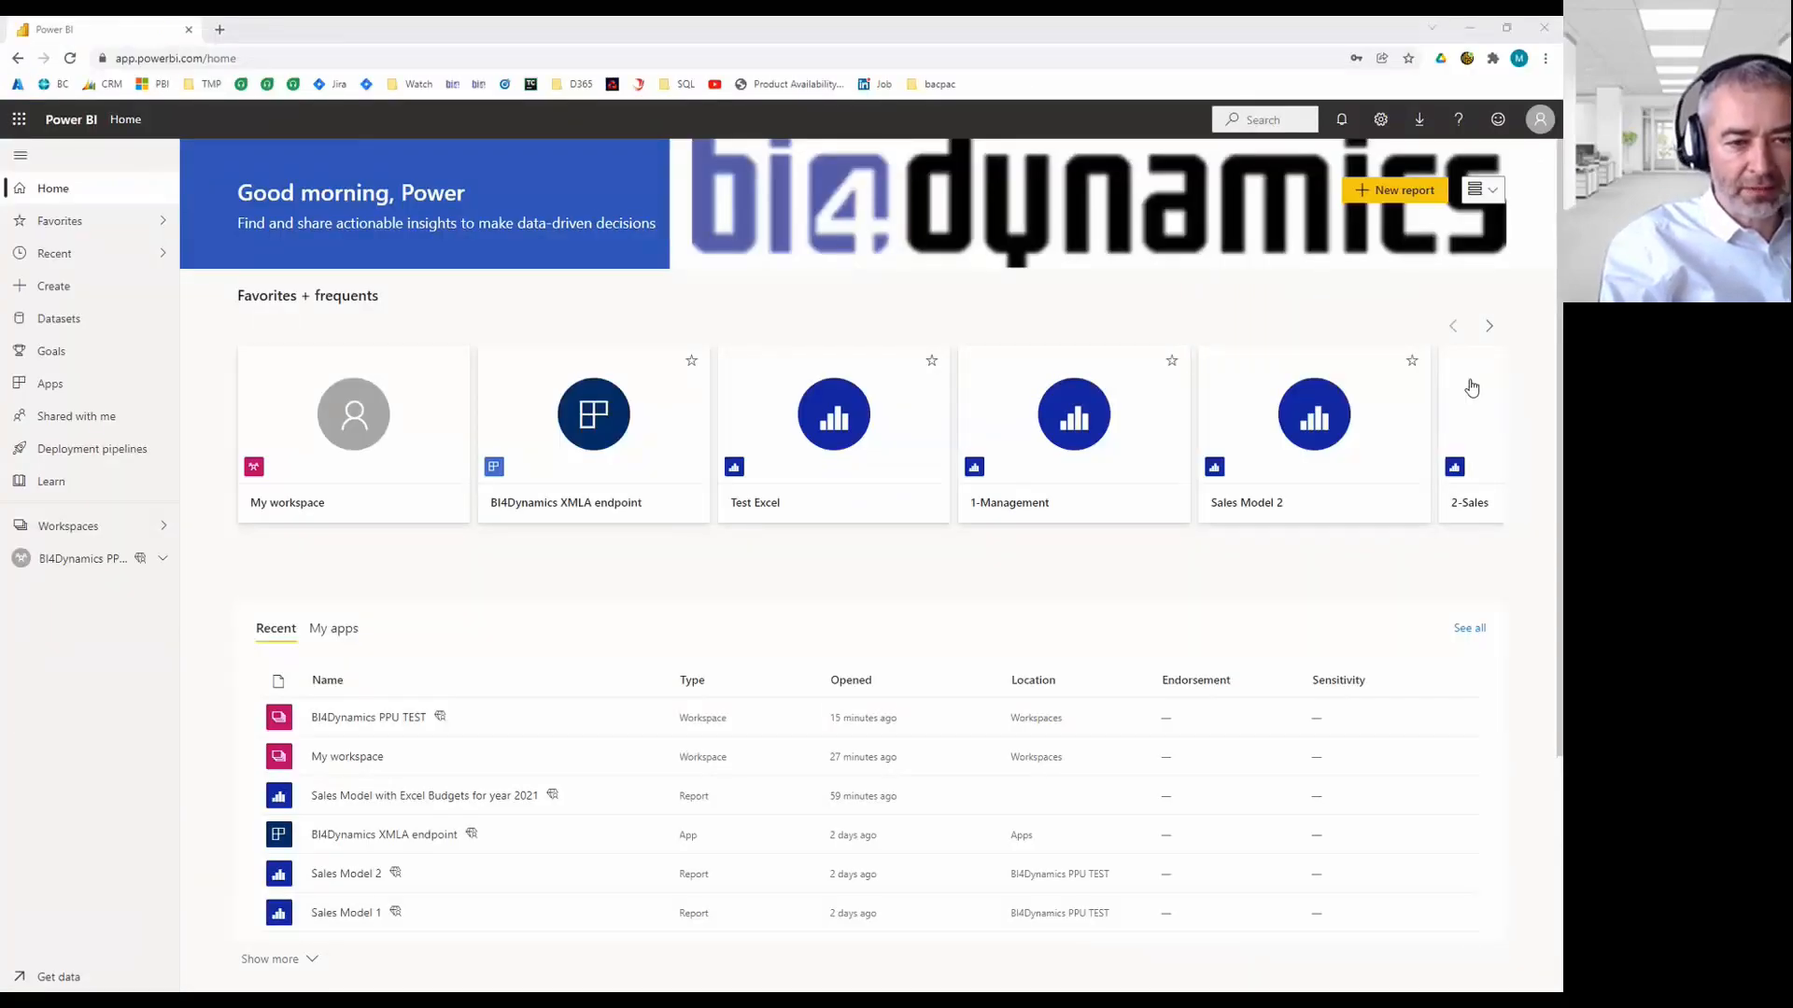
{"action": "left_click", "coordinate": [1540, 120]}
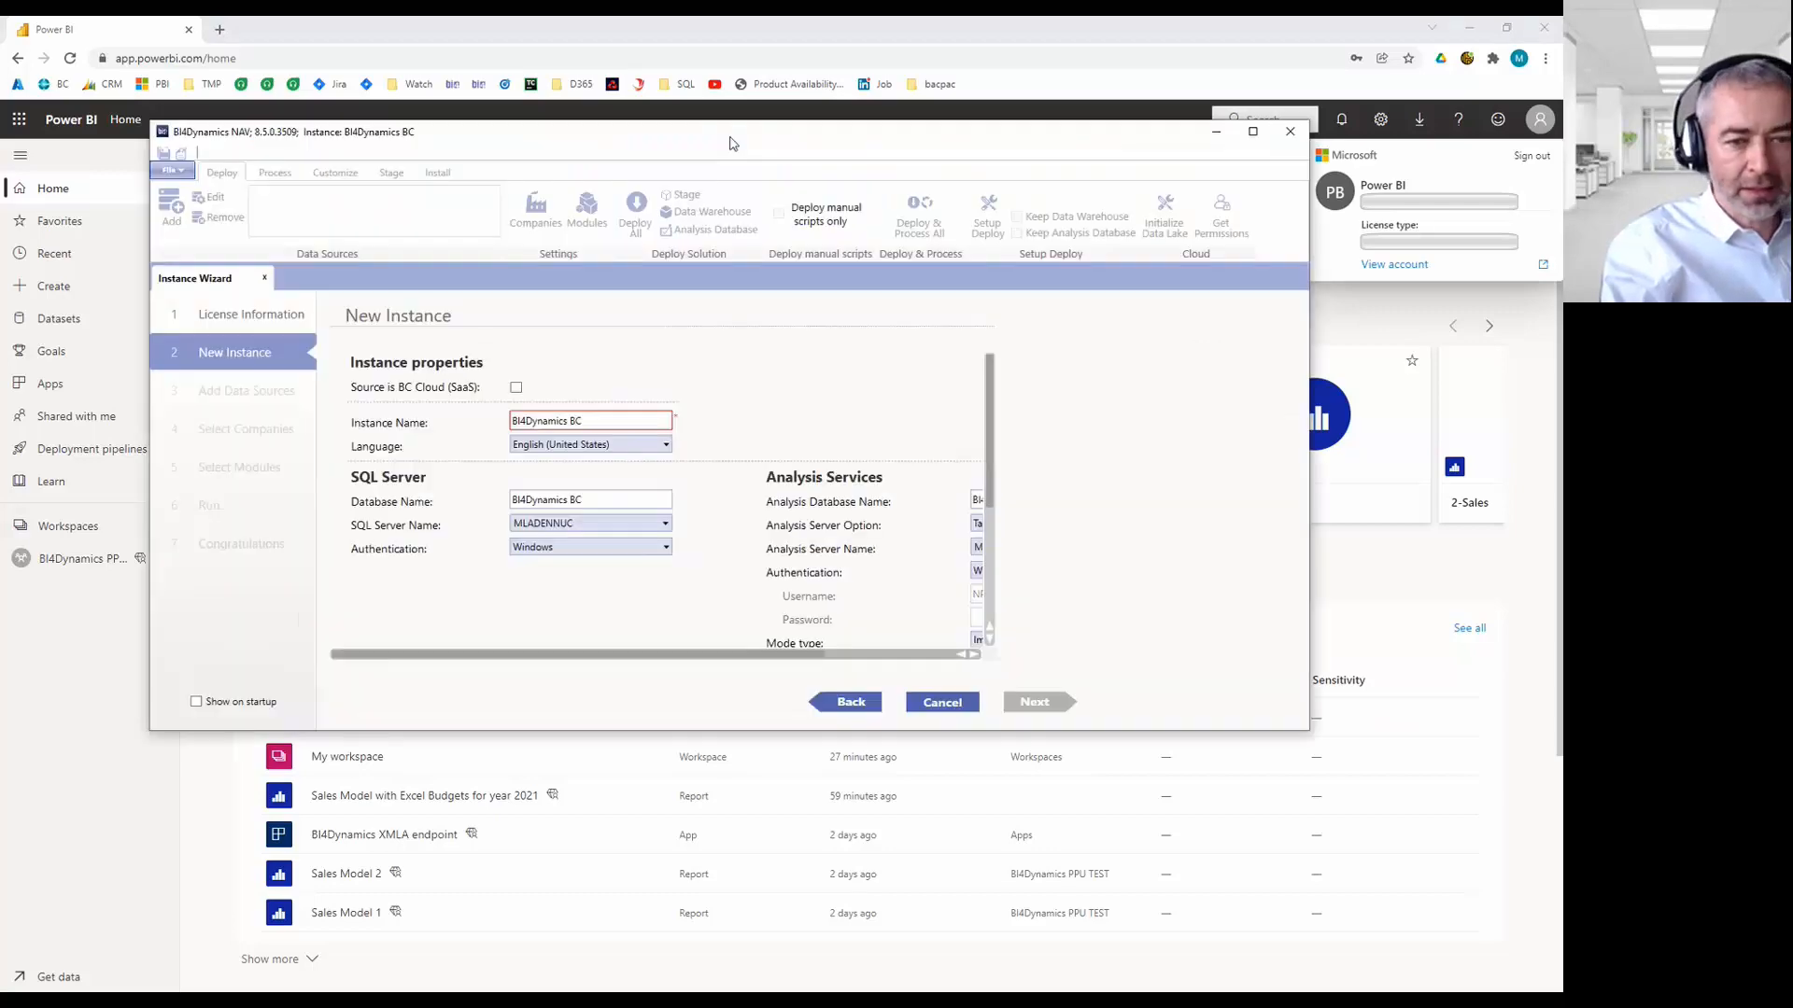
Switch back to the BI4Dynamics instance wizard, maximize its window and review the available analysis server options.
{"action": "left_click_drag", "start_coordinate": [694, 83], "coordinate": [788, 98]}
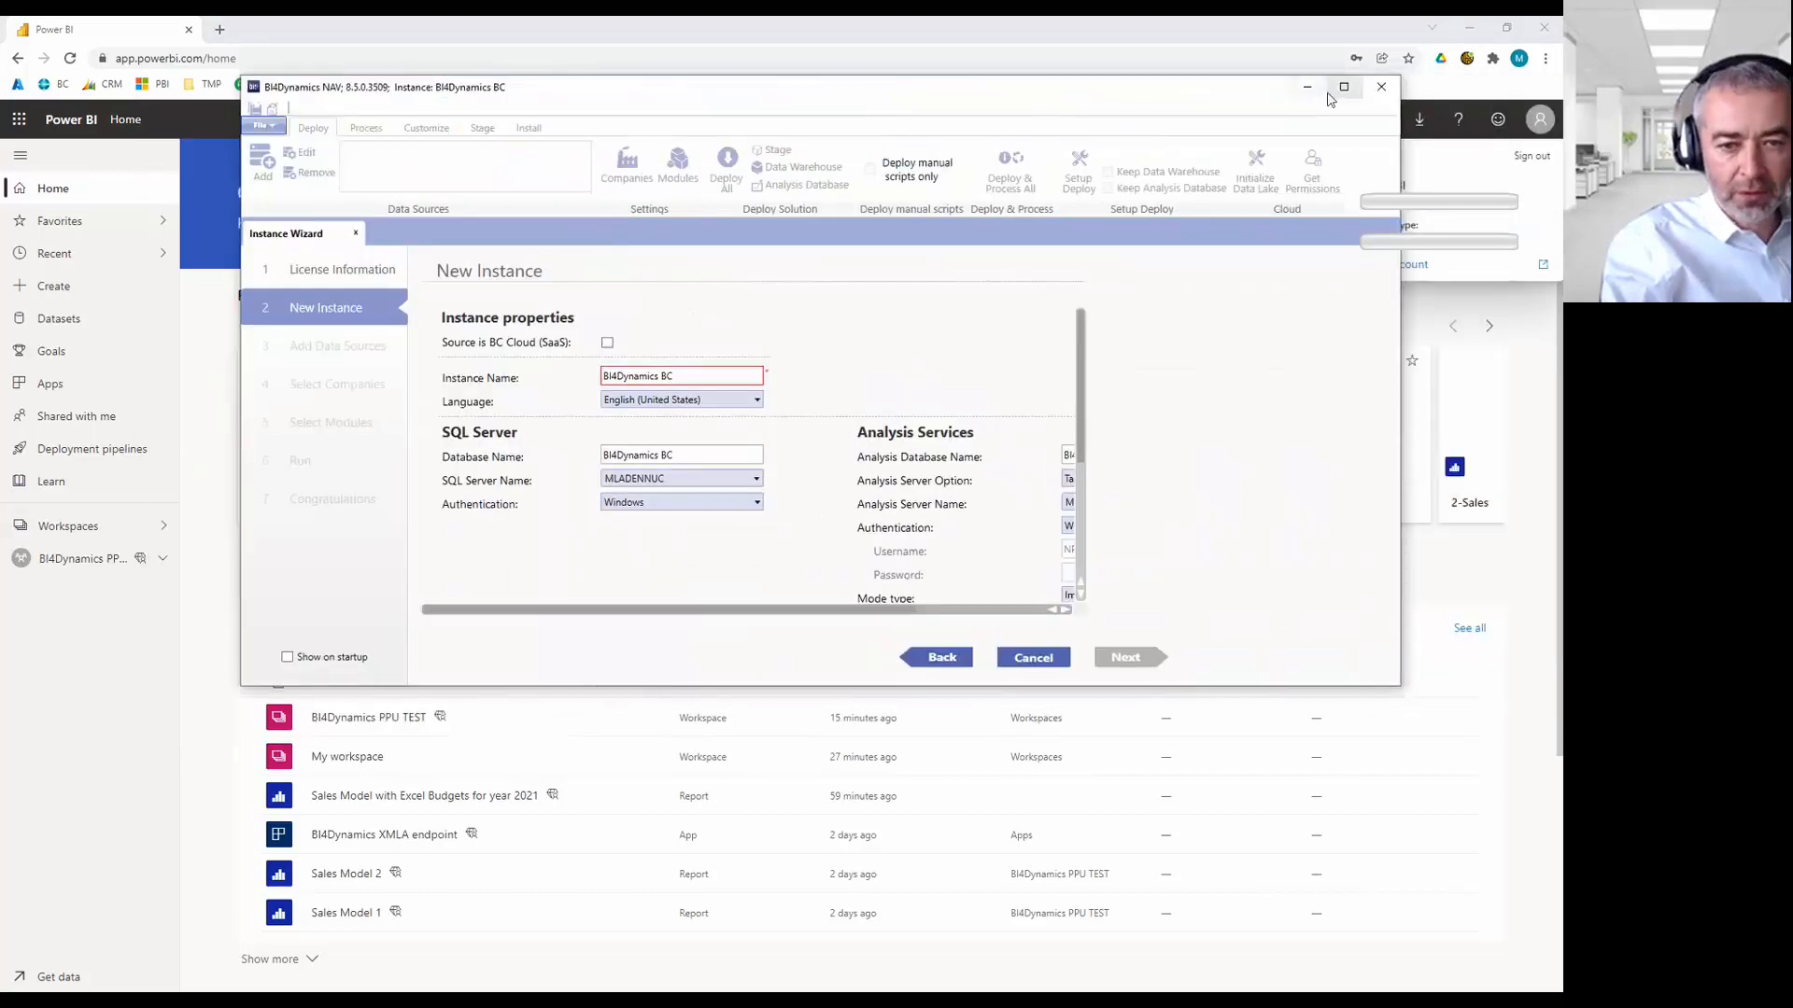
{"action": "left_click", "coordinate": [1344, 87]}
{"action": "left_click", "coordinate": [869, 431]}
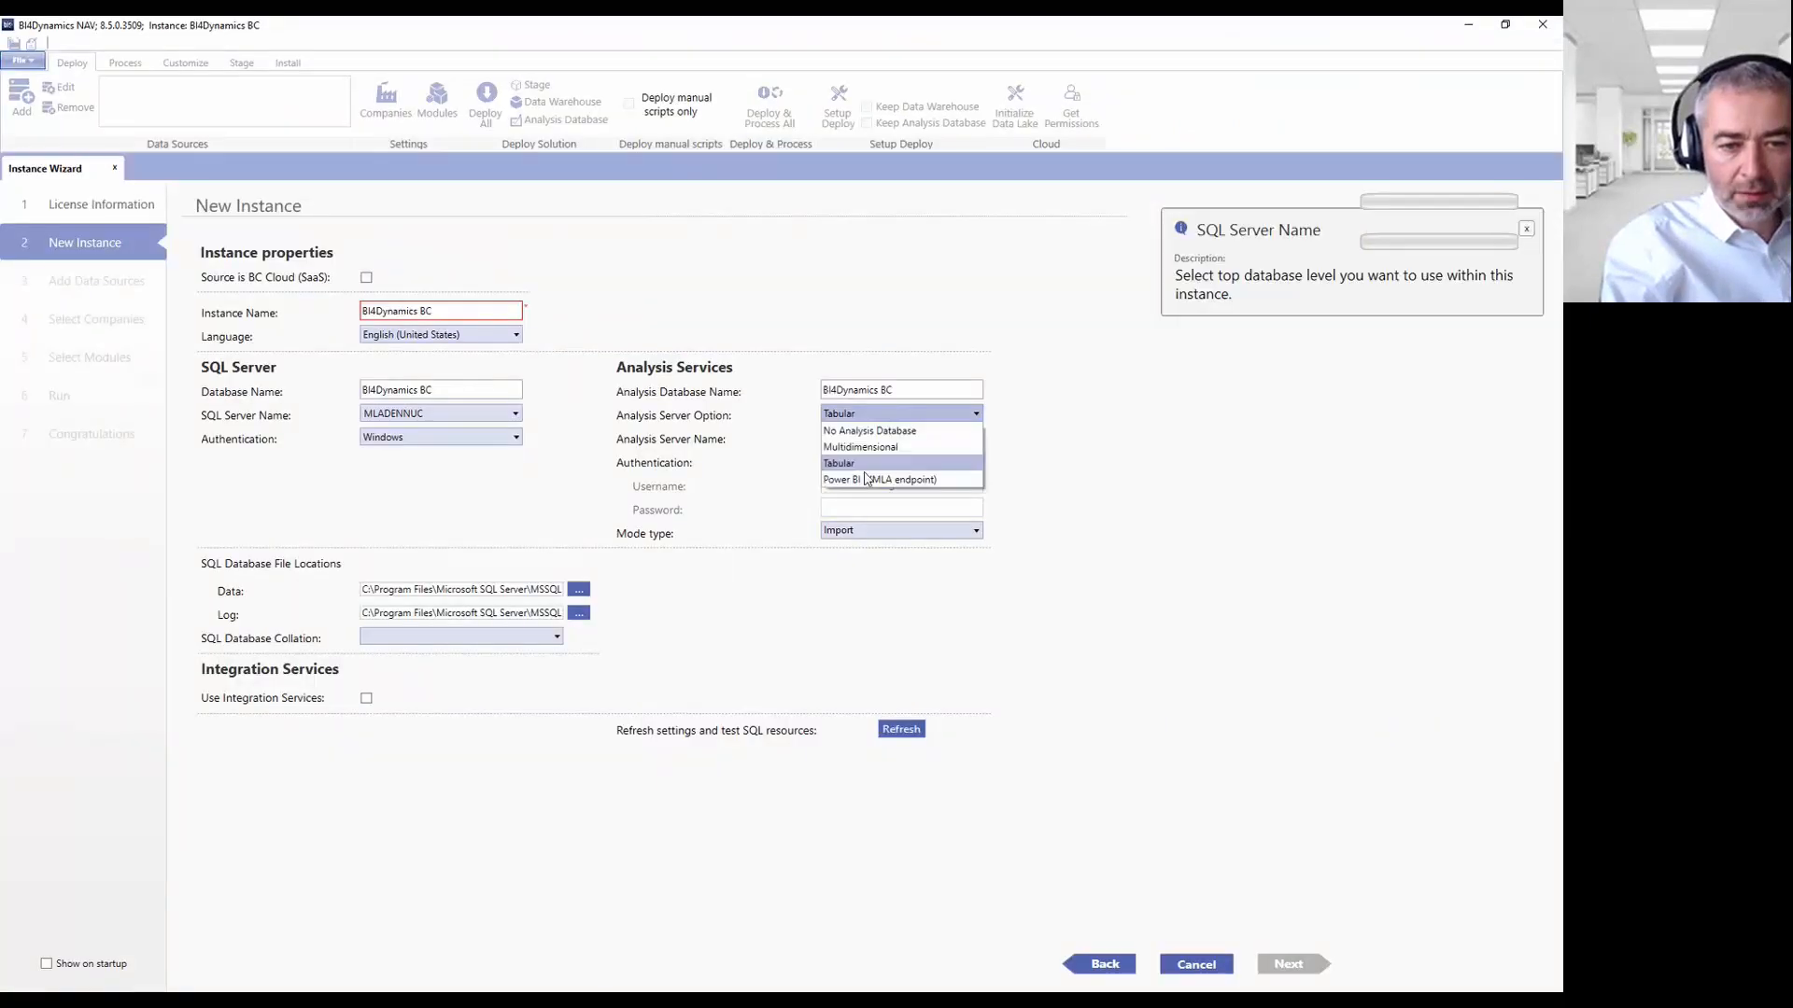
{"action": "left_click", "coordinate": [868, 429]}
{"action": "left_click_drag", "start_coordinate": [836, 35], "coordinate": [0, 89]}
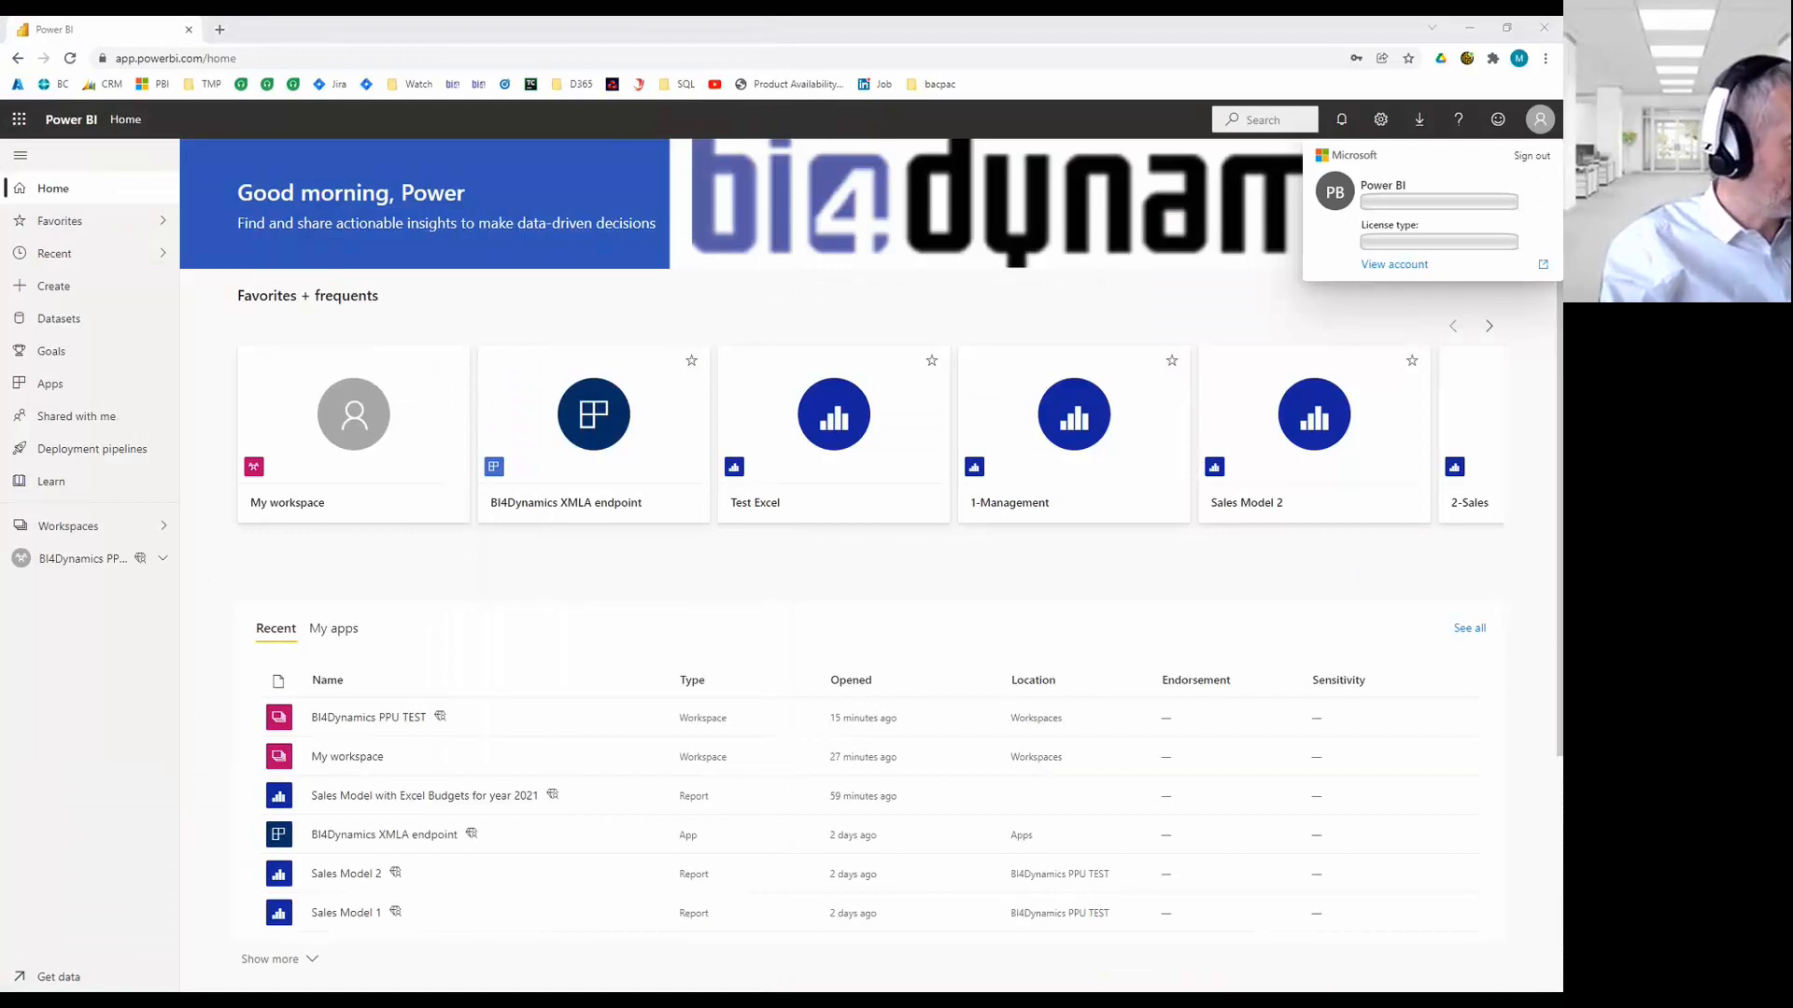
Switch to SQL Server Management Studio, maximize its window and select the BI4Dynamics XML endpoint server connection.
{"action": "key", "text": "alt+Tab"}
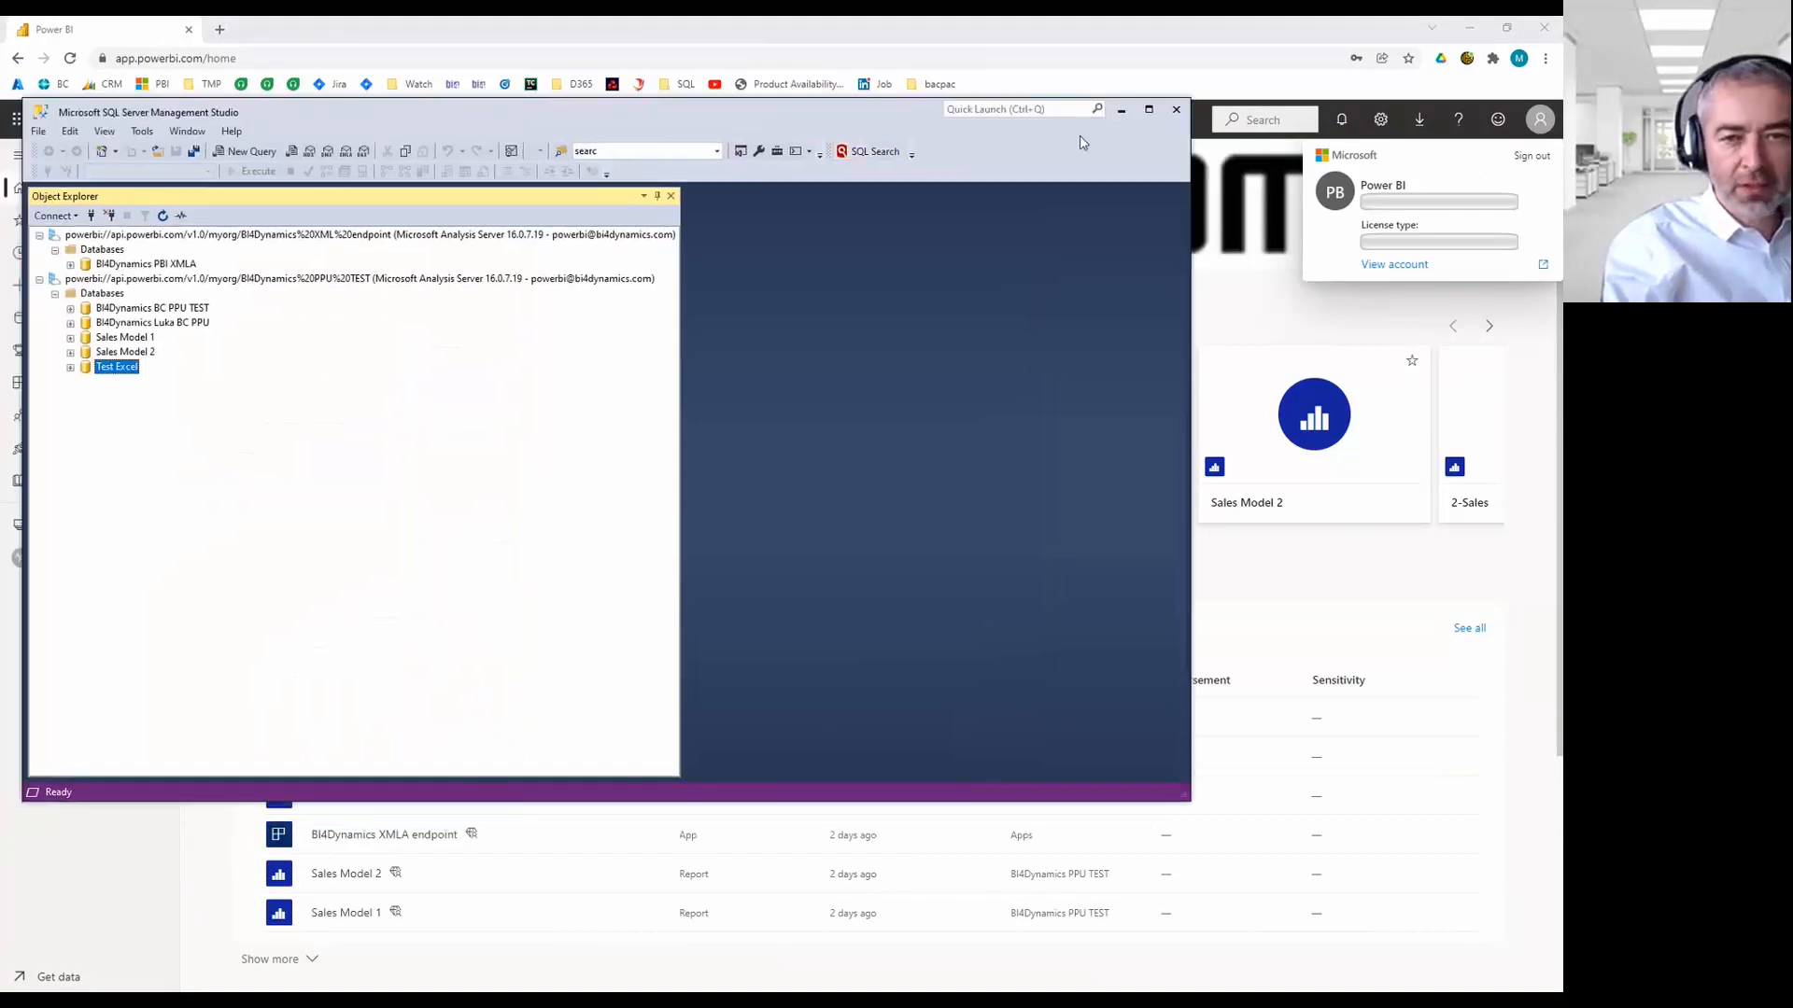
{"action": "left_click", "coordinate": [1147, 111]}
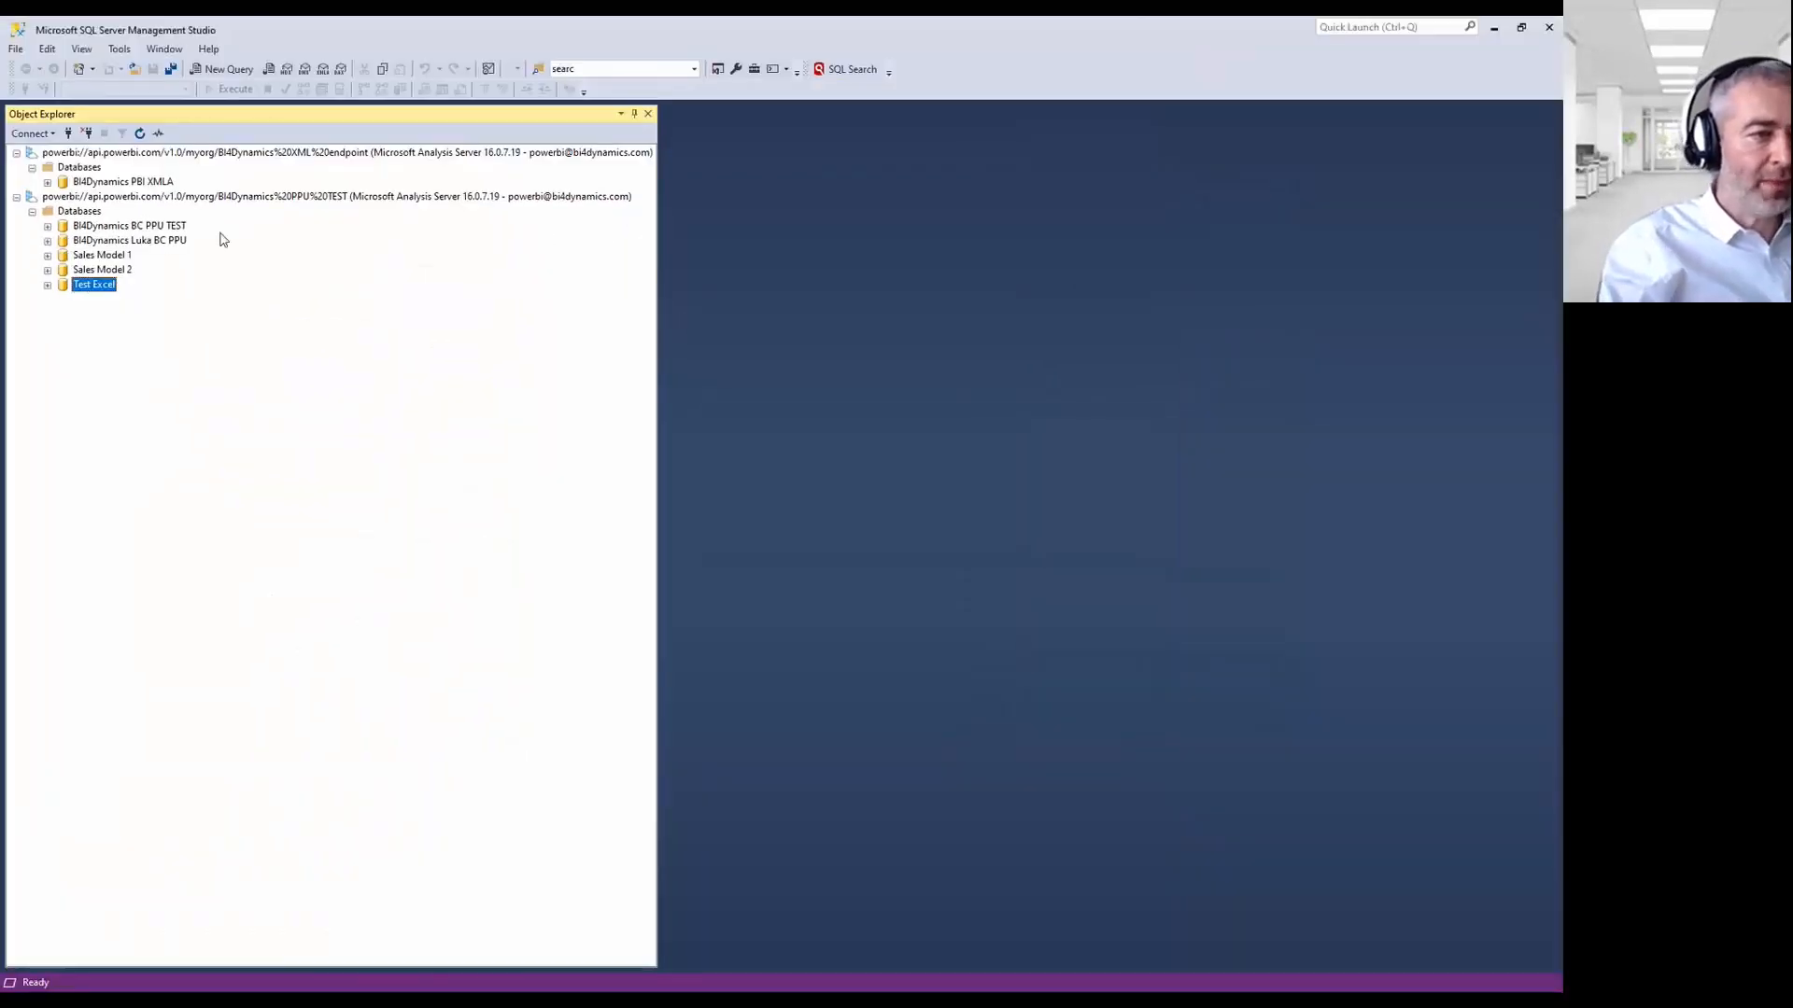
{"action": "left_click", "coordinate": [109, 155]}
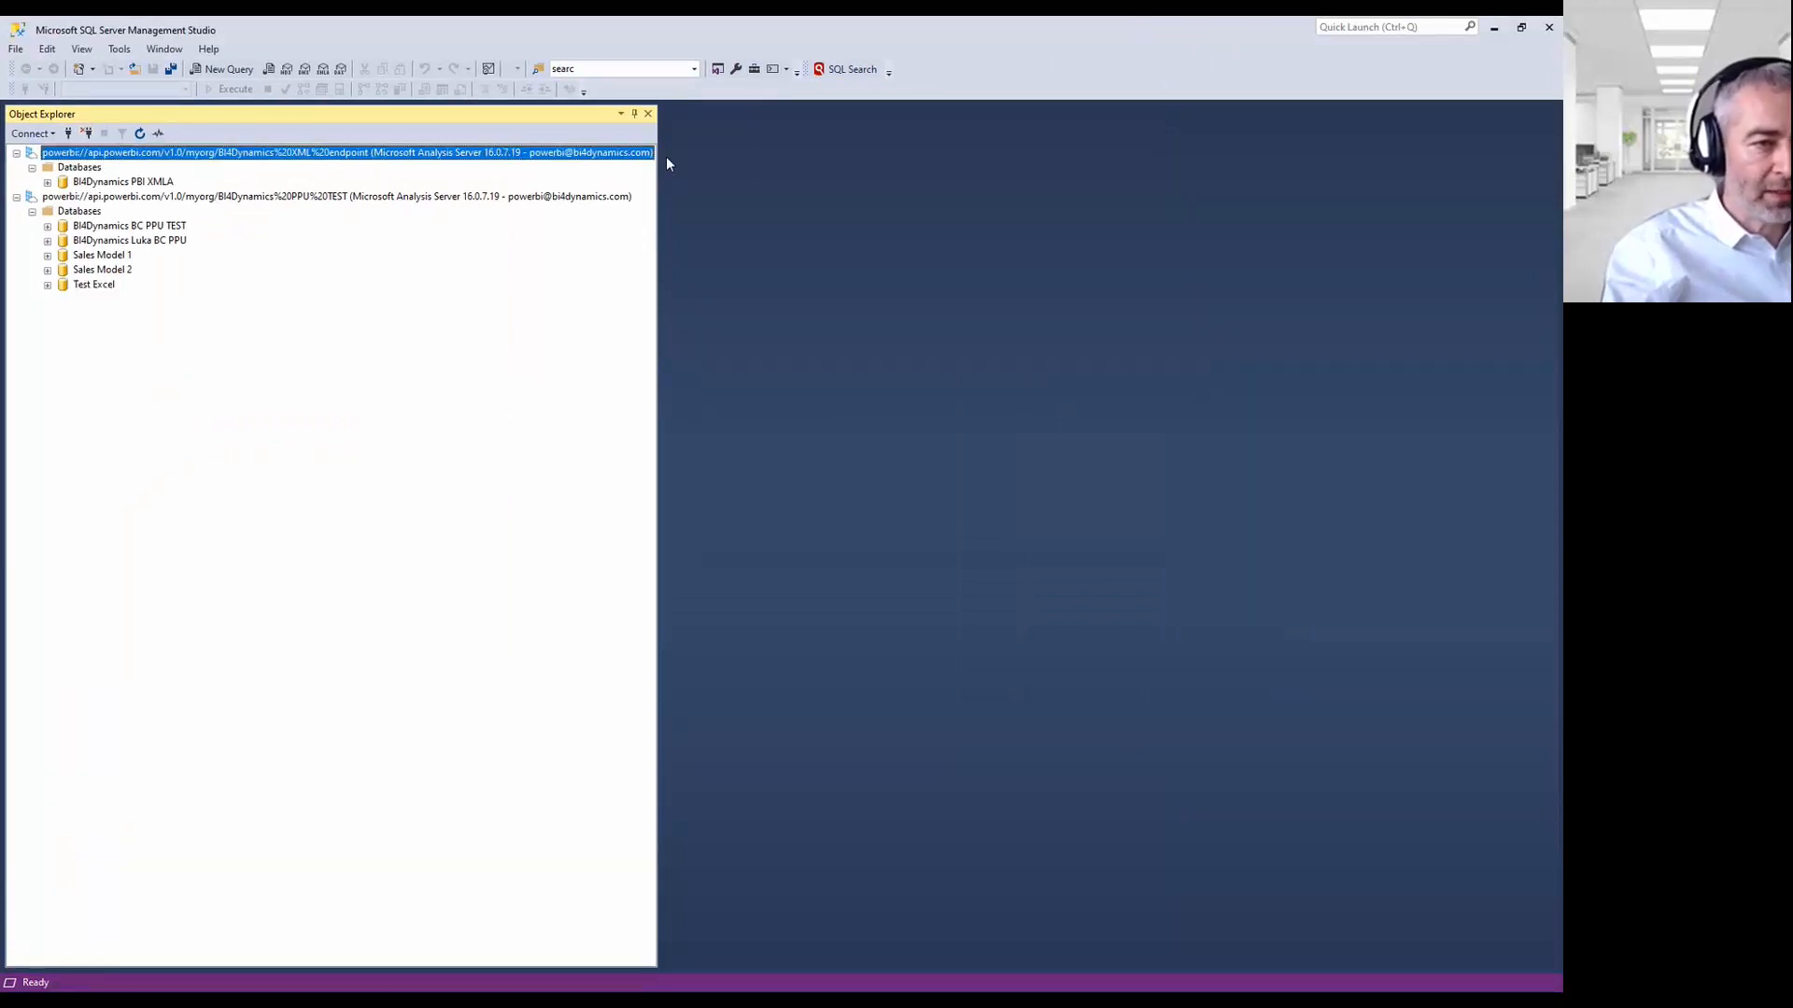
Expand the BI4Dynamics PBI XMLA database, browse its tables and collapse the database again.
{"action": "left_click", "coordinate": [113, 183]}
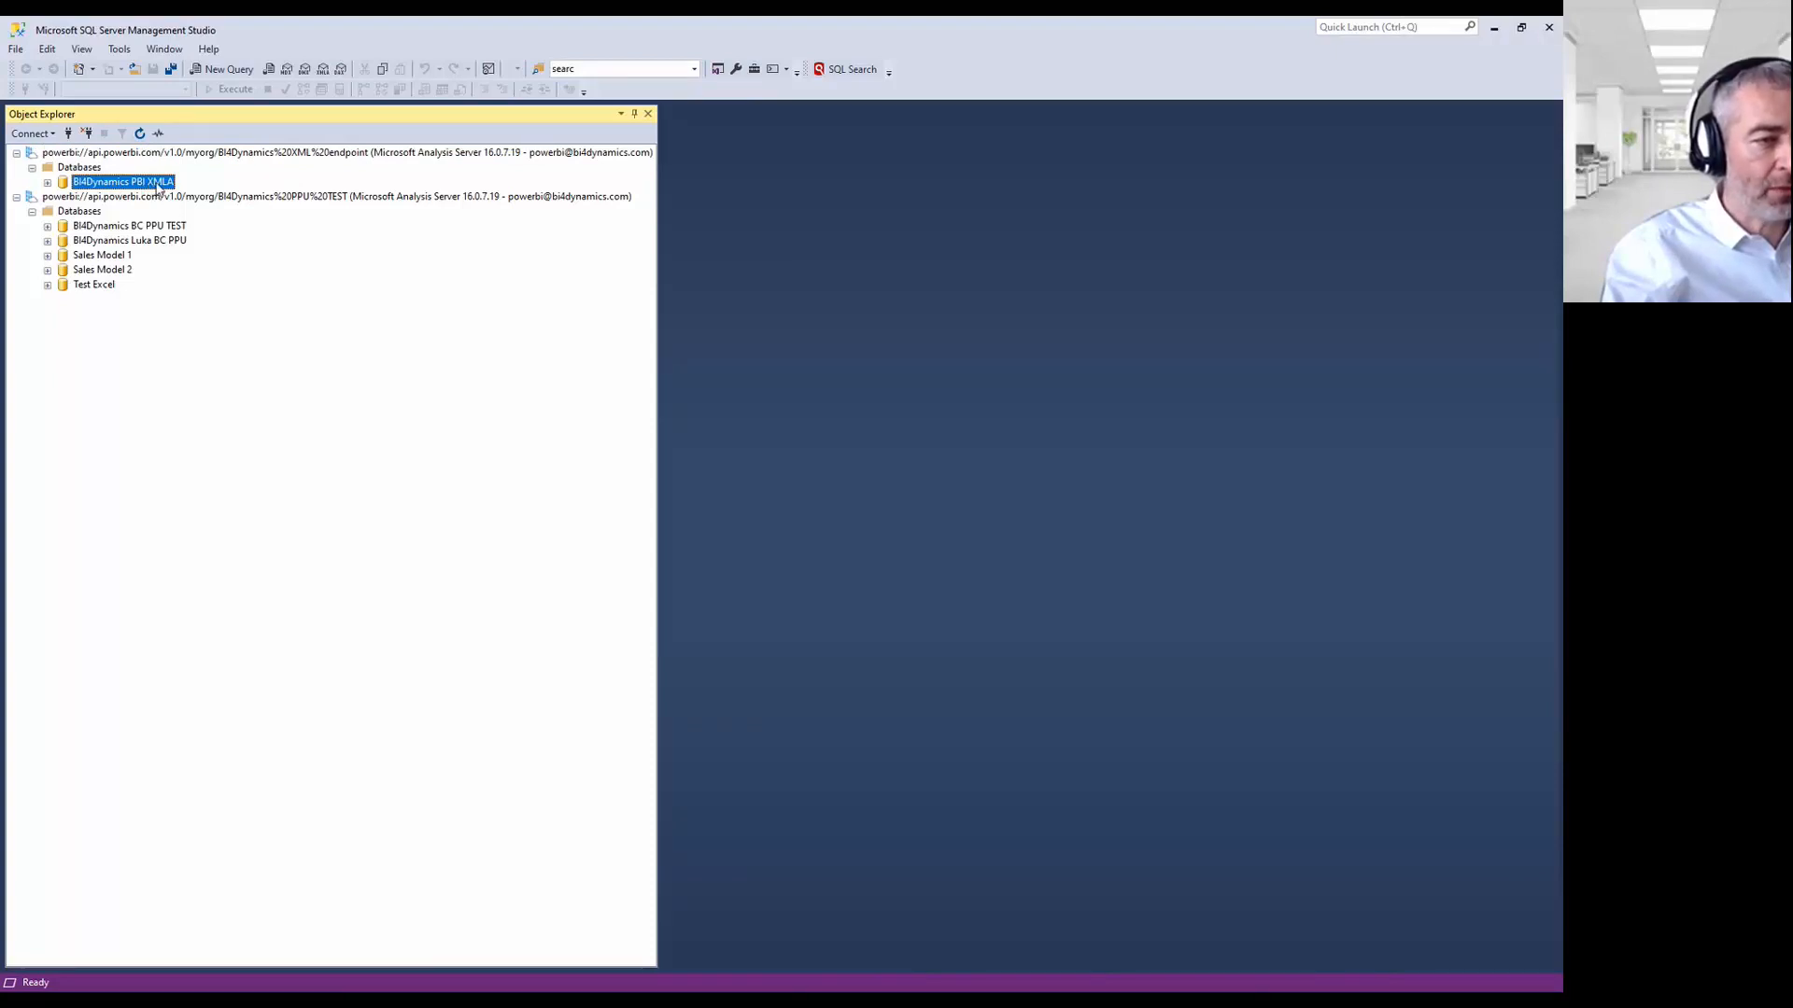
{"action": "left_click", "coordinate": [48, 183]}
{"action": "left_click", "coordinate": [64, 212]}
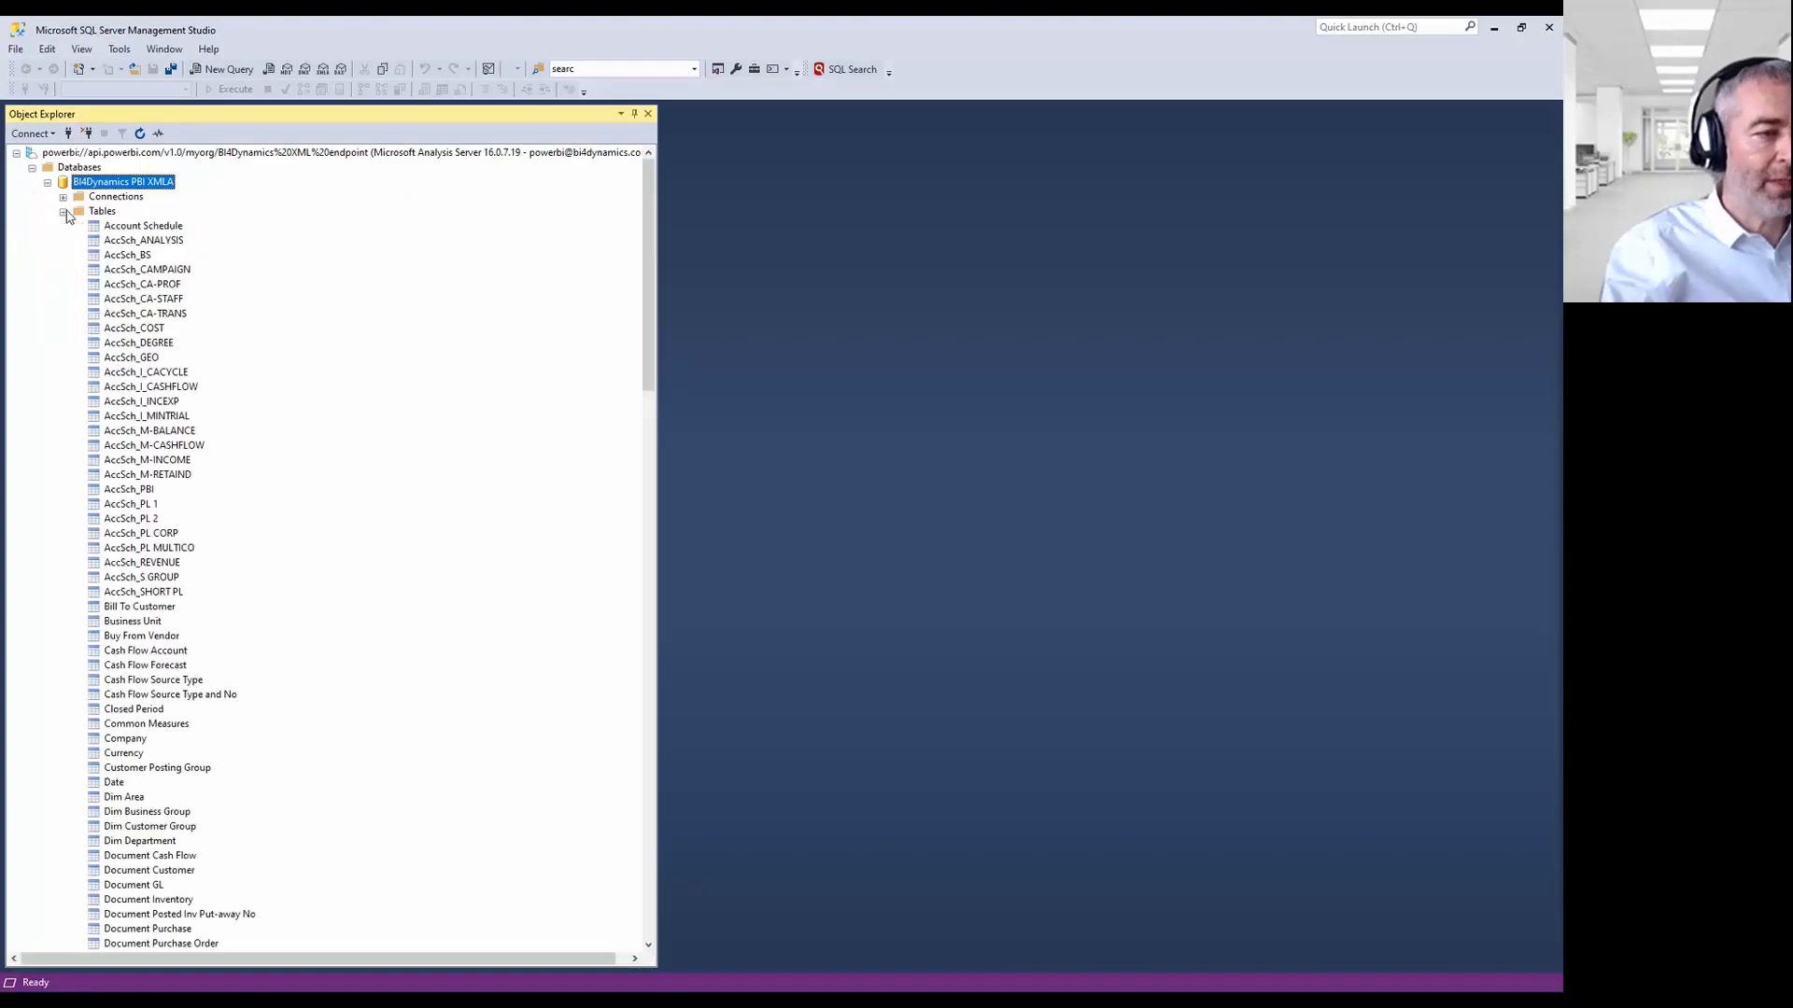
{"action": "scroll", "coordinate": [171, 334], "scroll_direction": "down", "scroll_amount": 17}
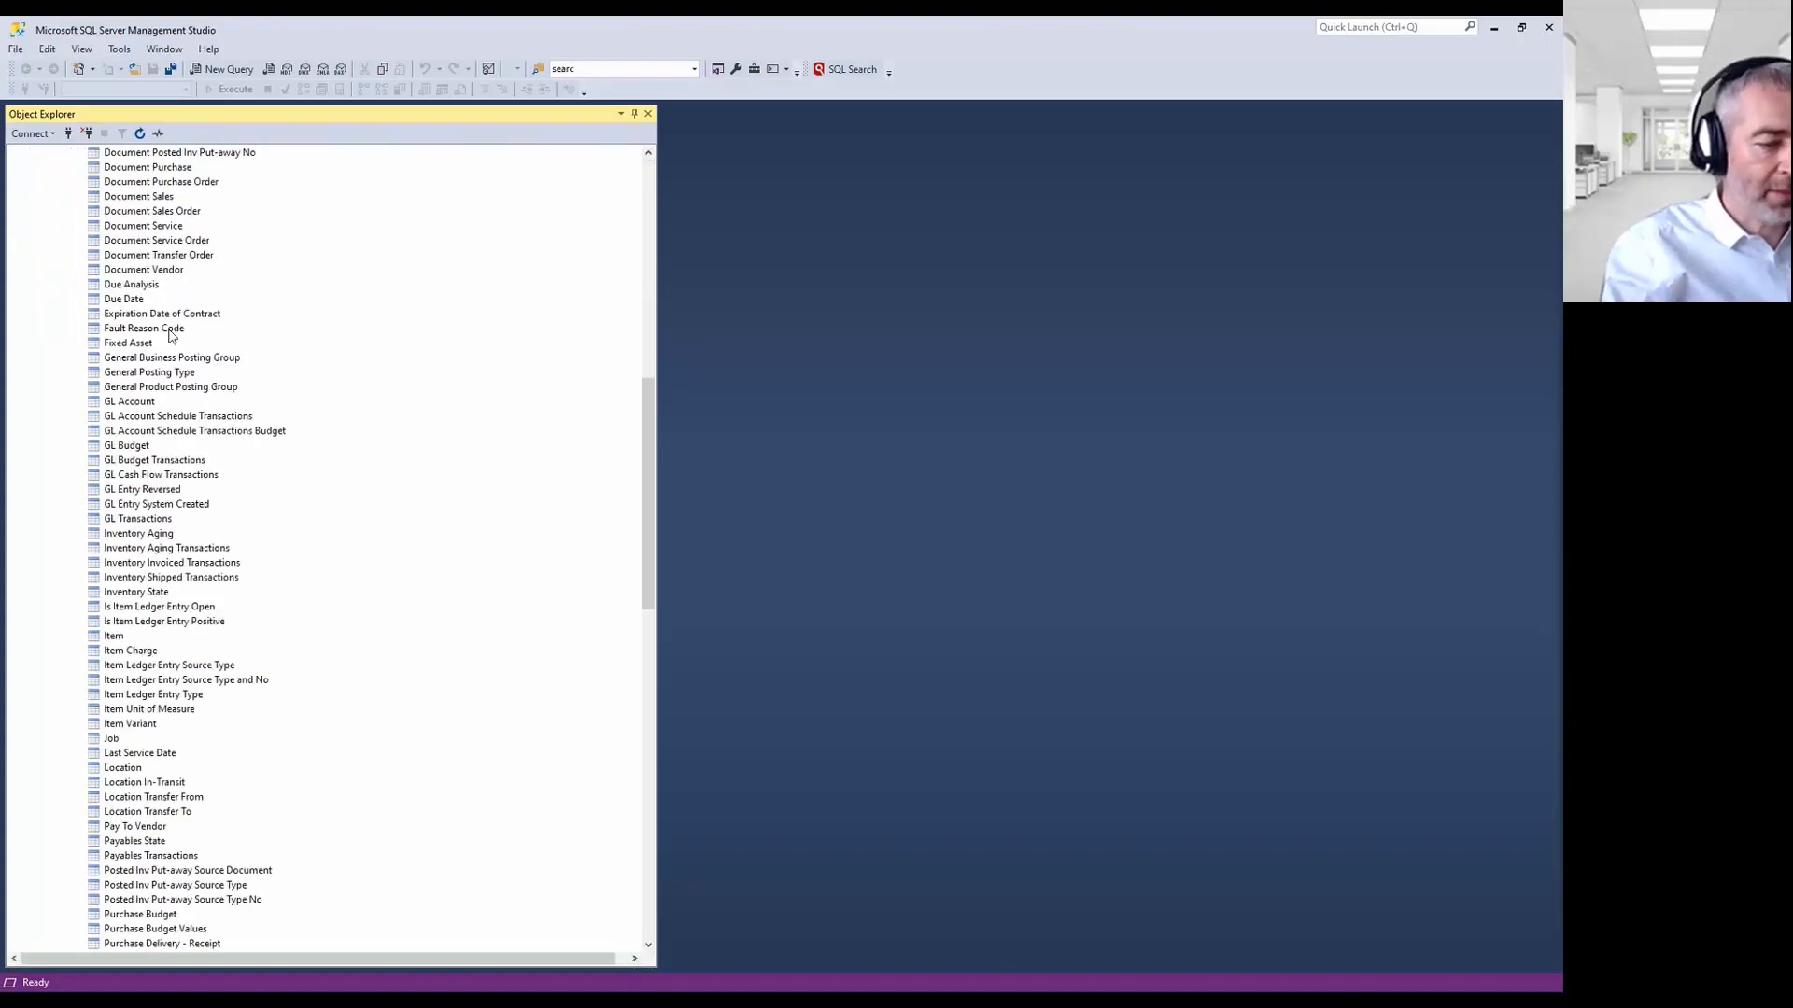
{"action": "scroll", "coordinate": [173, 339], "scroll_direction": "down", "scroll_amount": 17}
{"action": "scroll", "coordinate": [173, 342], "scroll_direction": "up", "scroll_amount": 20}
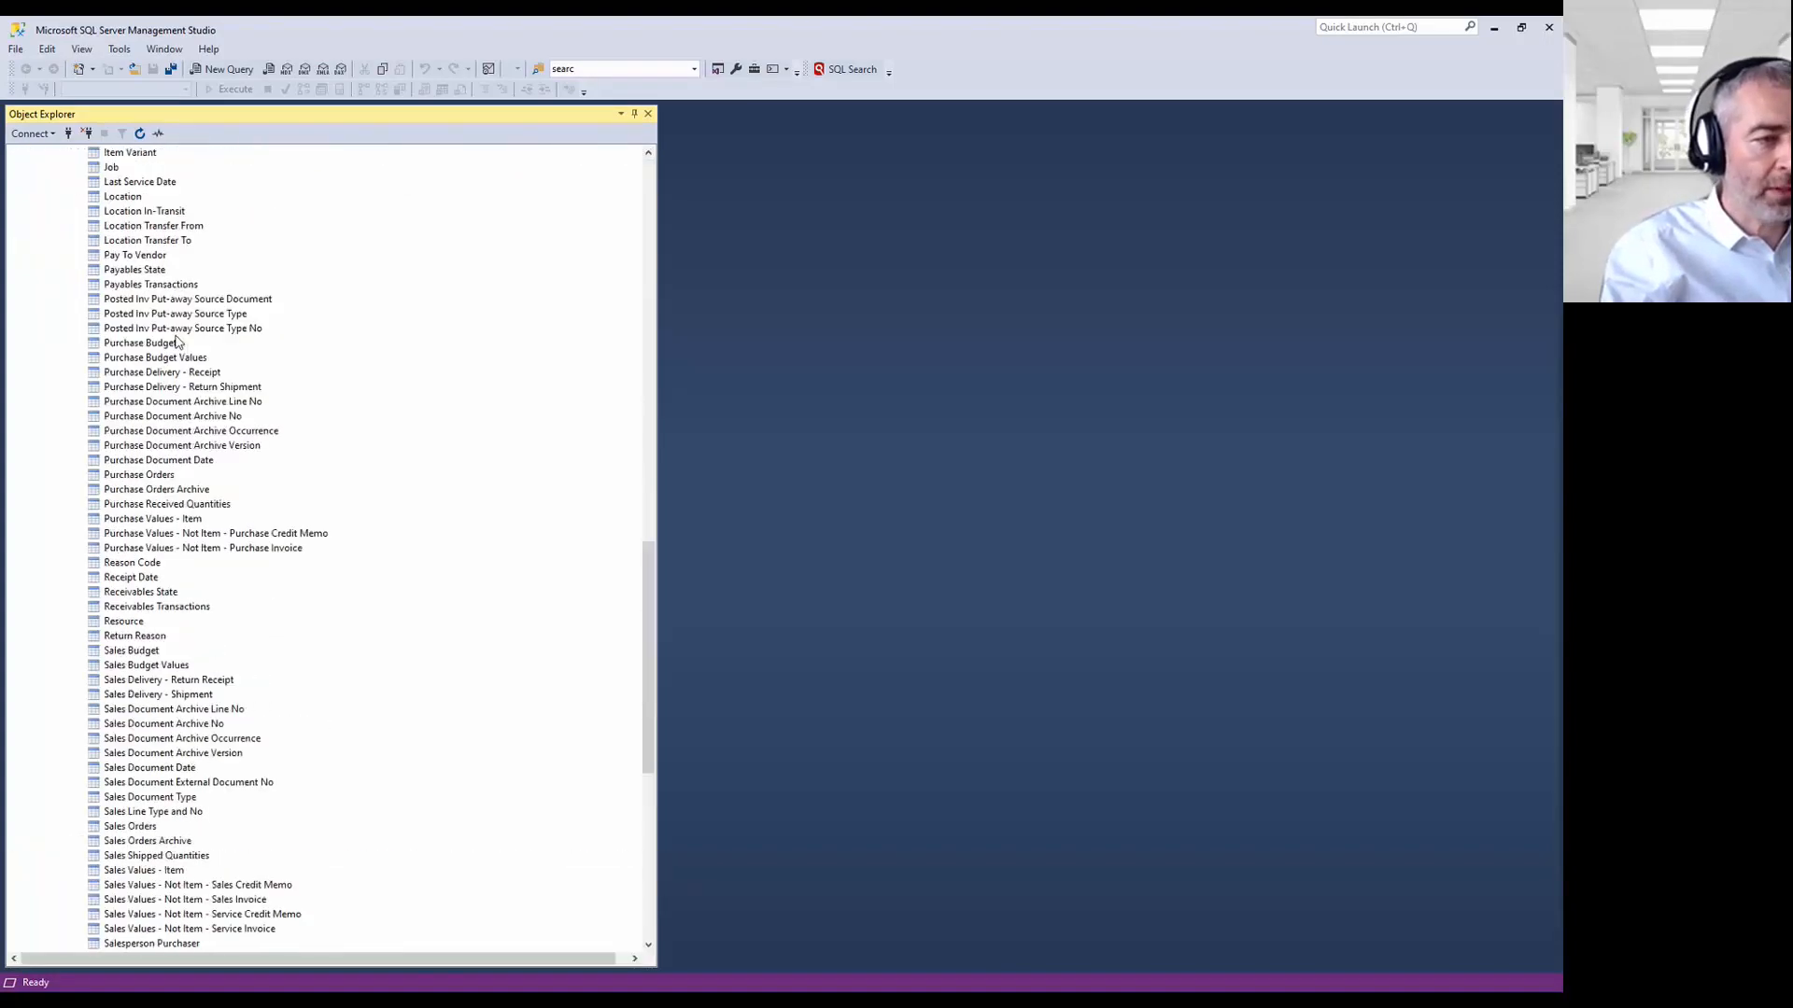
{"action": "left_click", "coordinate": [49, 183]}
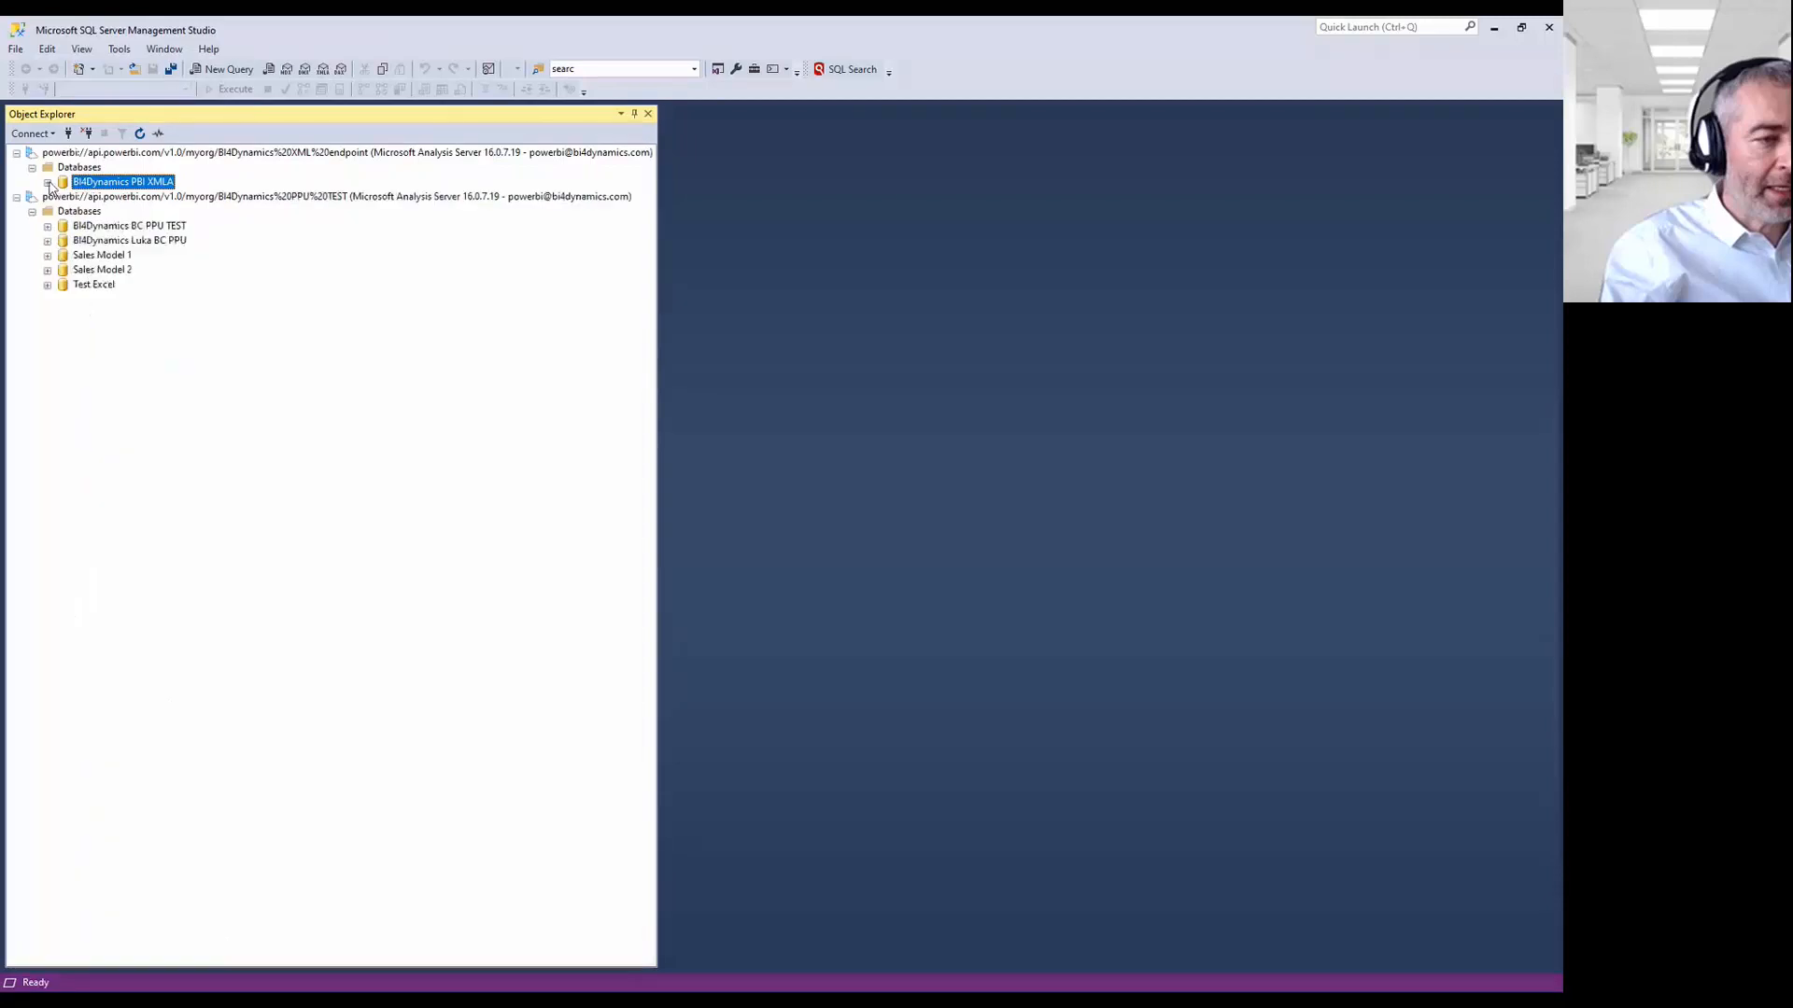
Select the BI4Dynamics PPU TEST server, re-expand the BI4Dynamics PBI XMLA database to examine its full table list, and collapse the tables.
{"action": "left_click", "coordinate": [329, 197]}
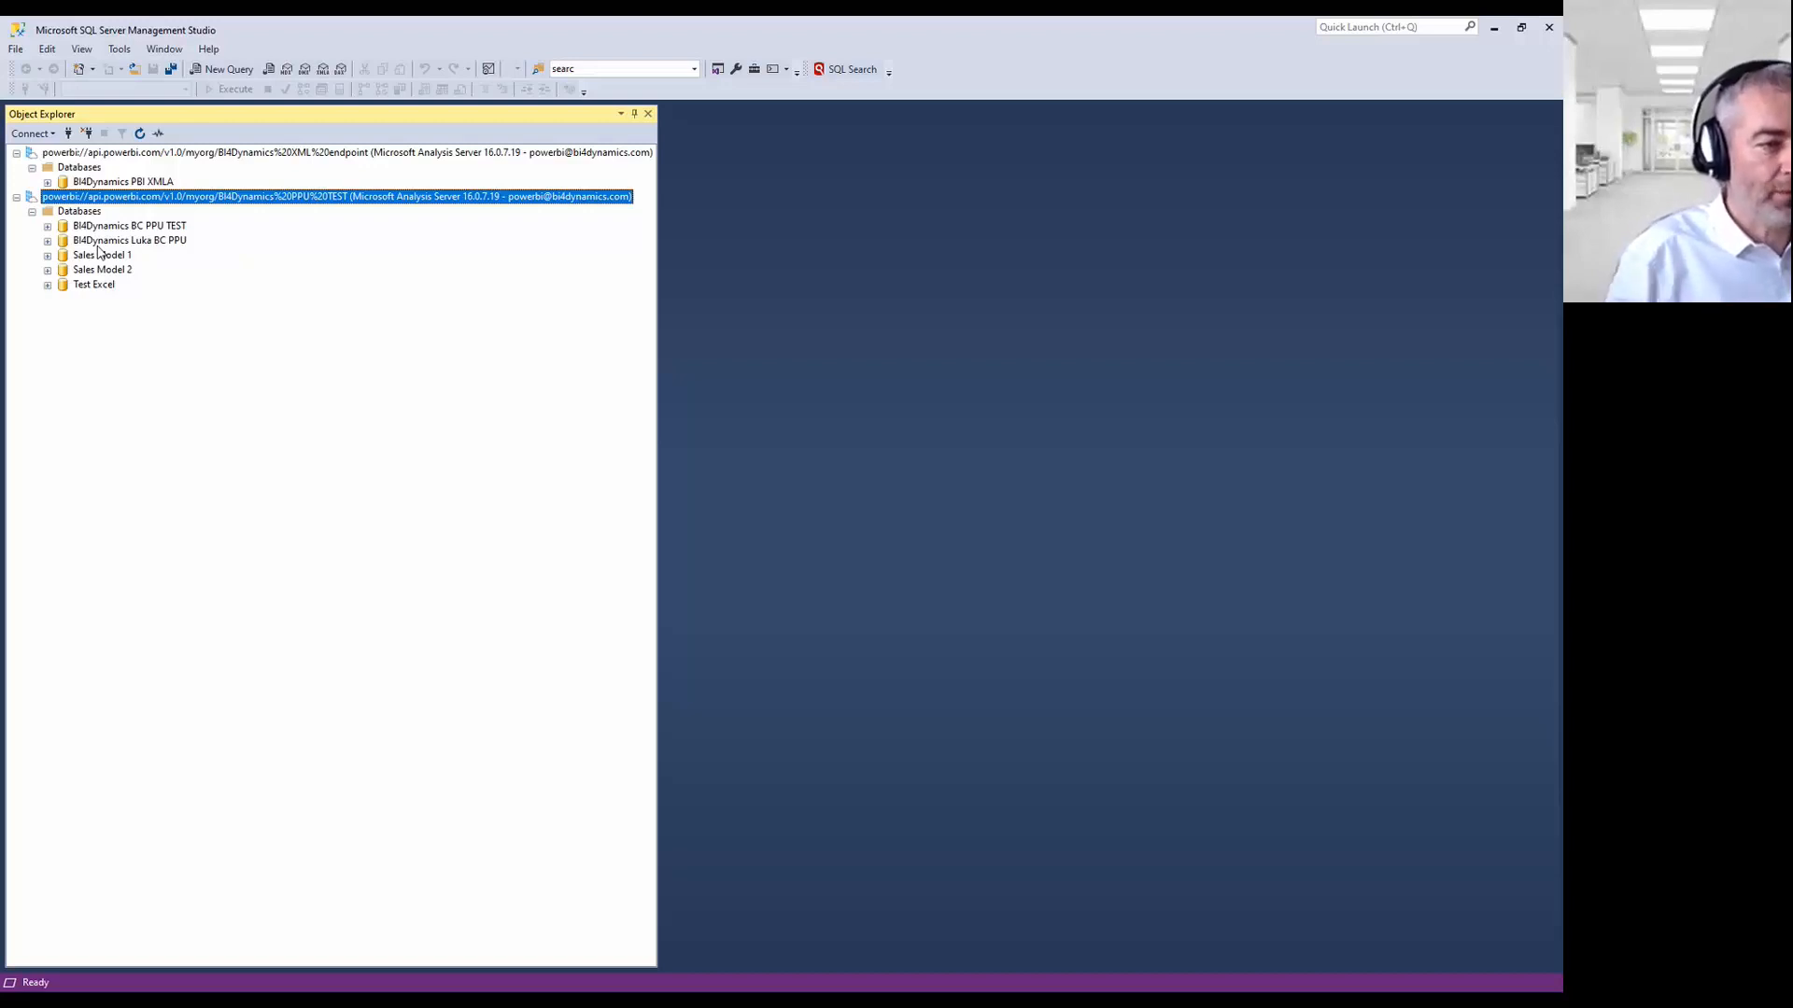
{"action": "left_click", "coordinate": [103, 183]}
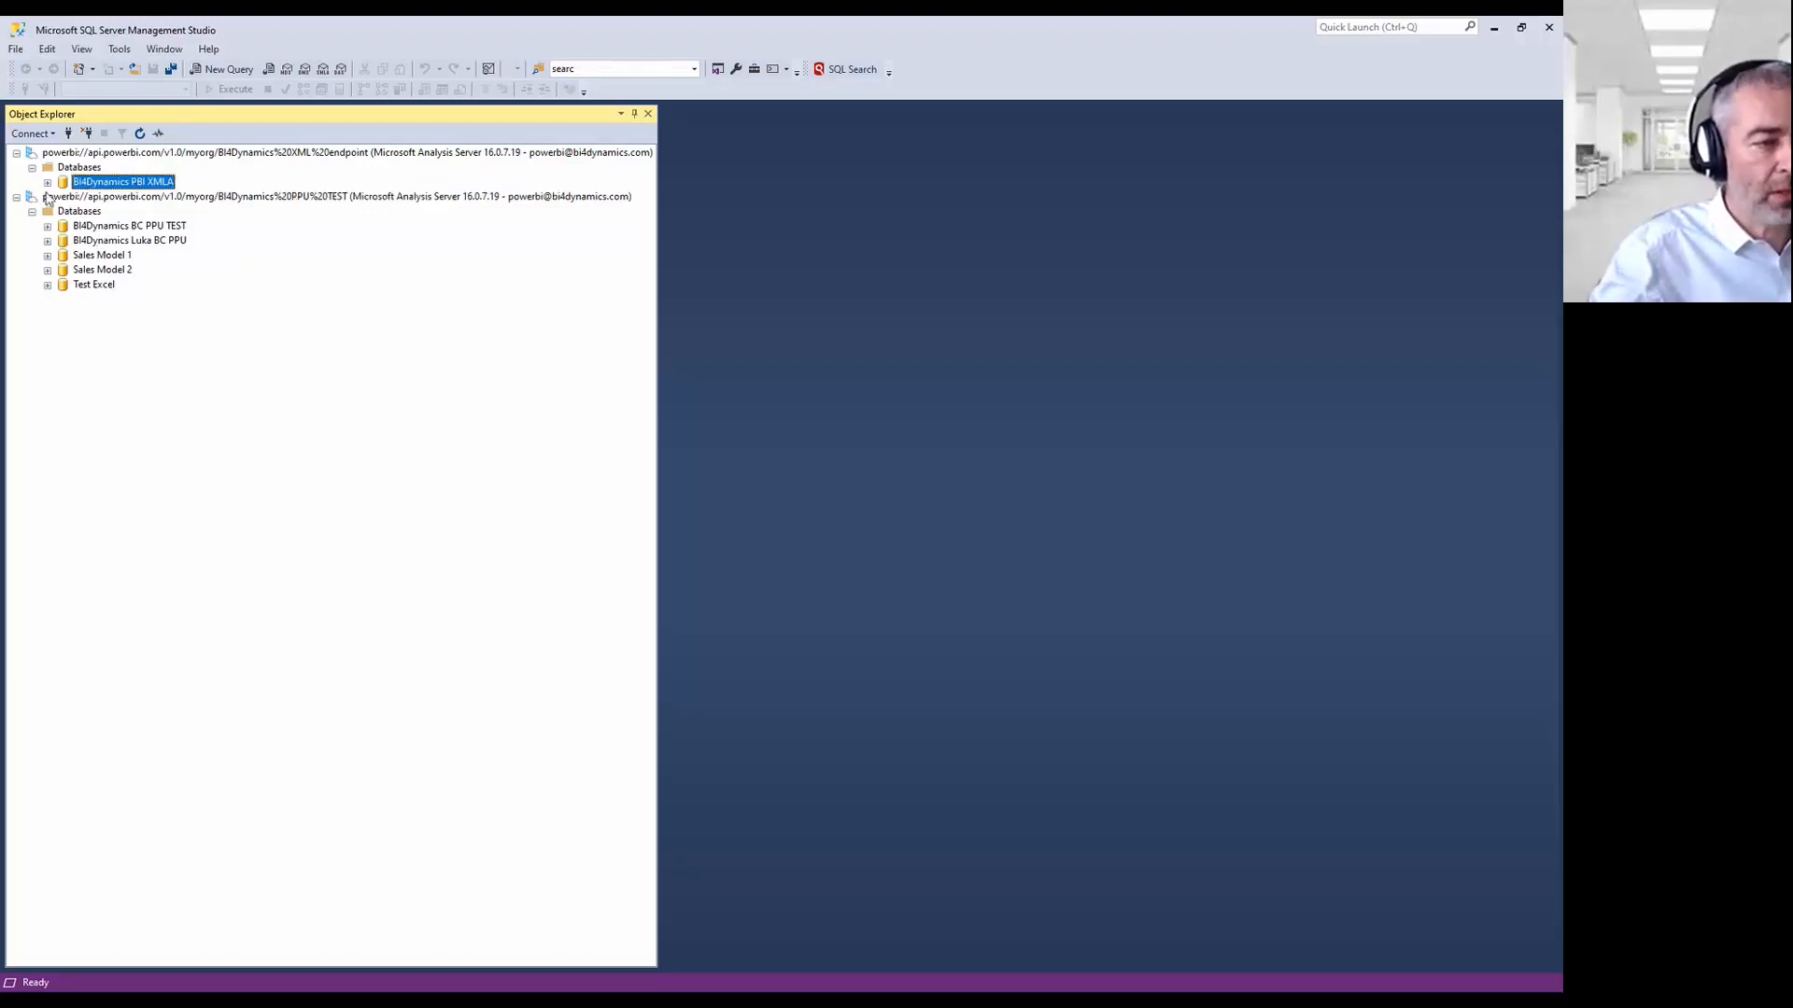
{"action": "left_click", "coordinate": [47, 183]}
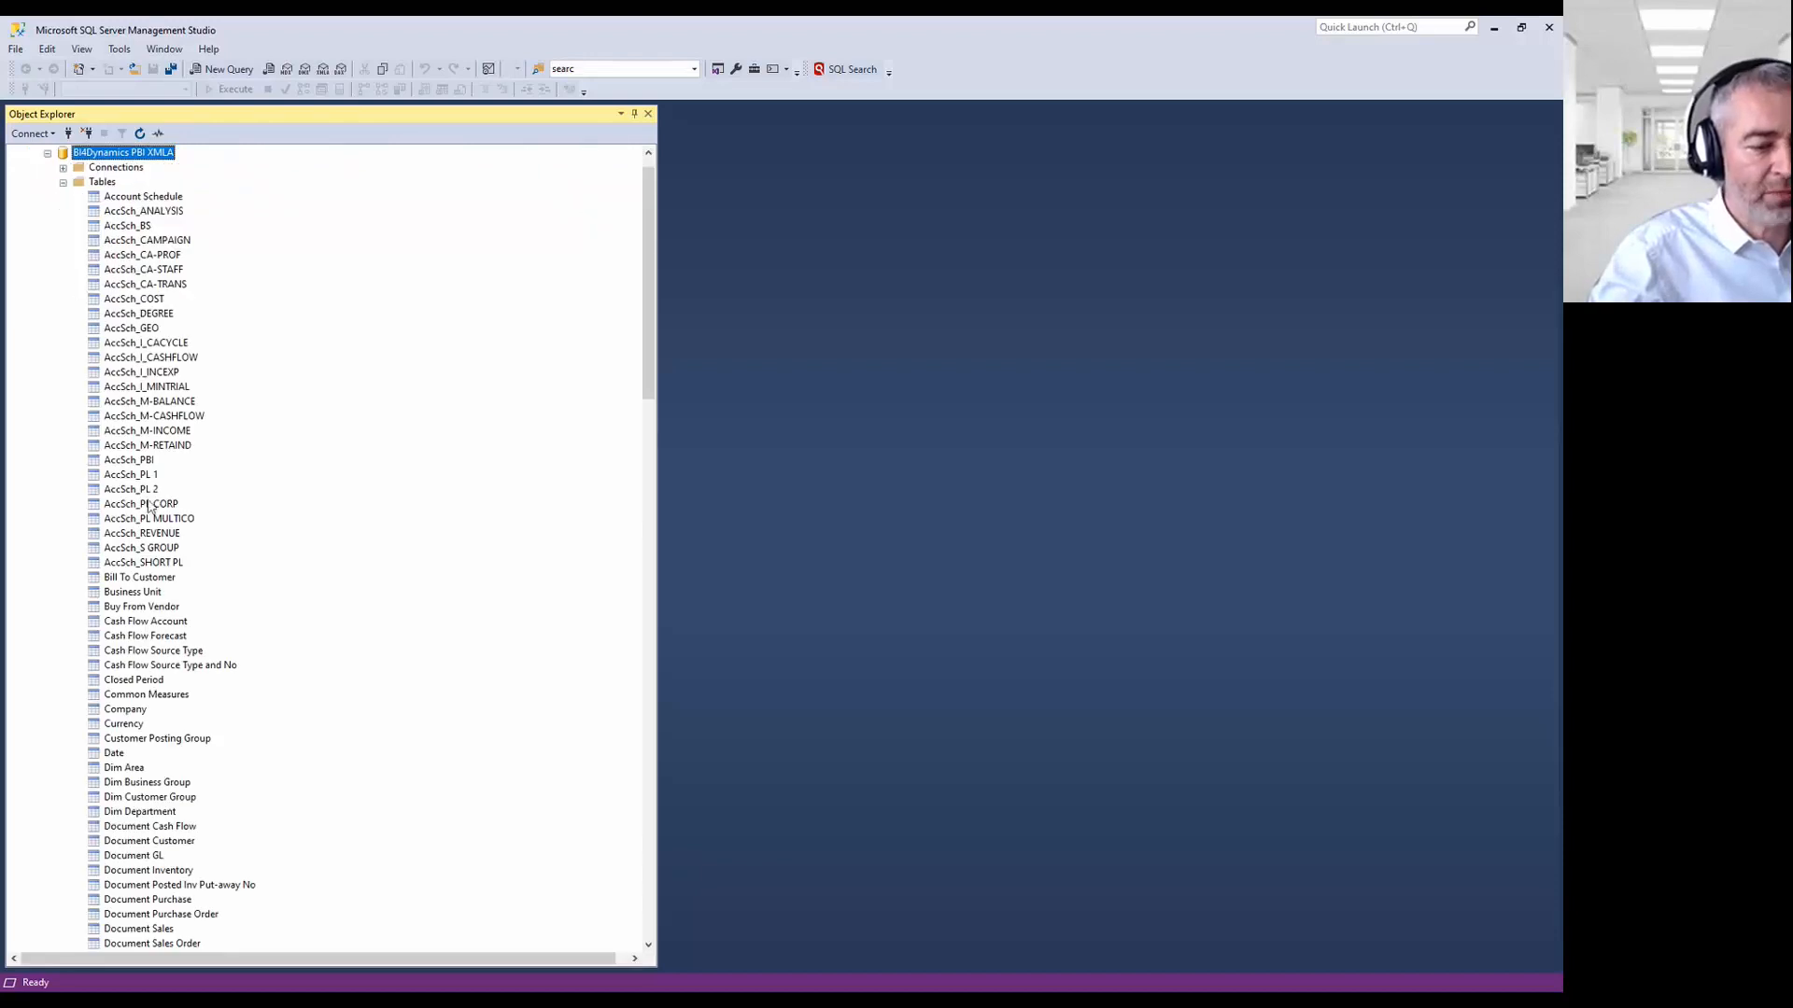
{"action": "scroll", "coordinate": [149, 523], "scroll_direction": "down", "scroll_amount": 20}
{"action": "scroll", "coordinate": [152, 524], "scroll_direction": "down", "scroll_amount": 17}
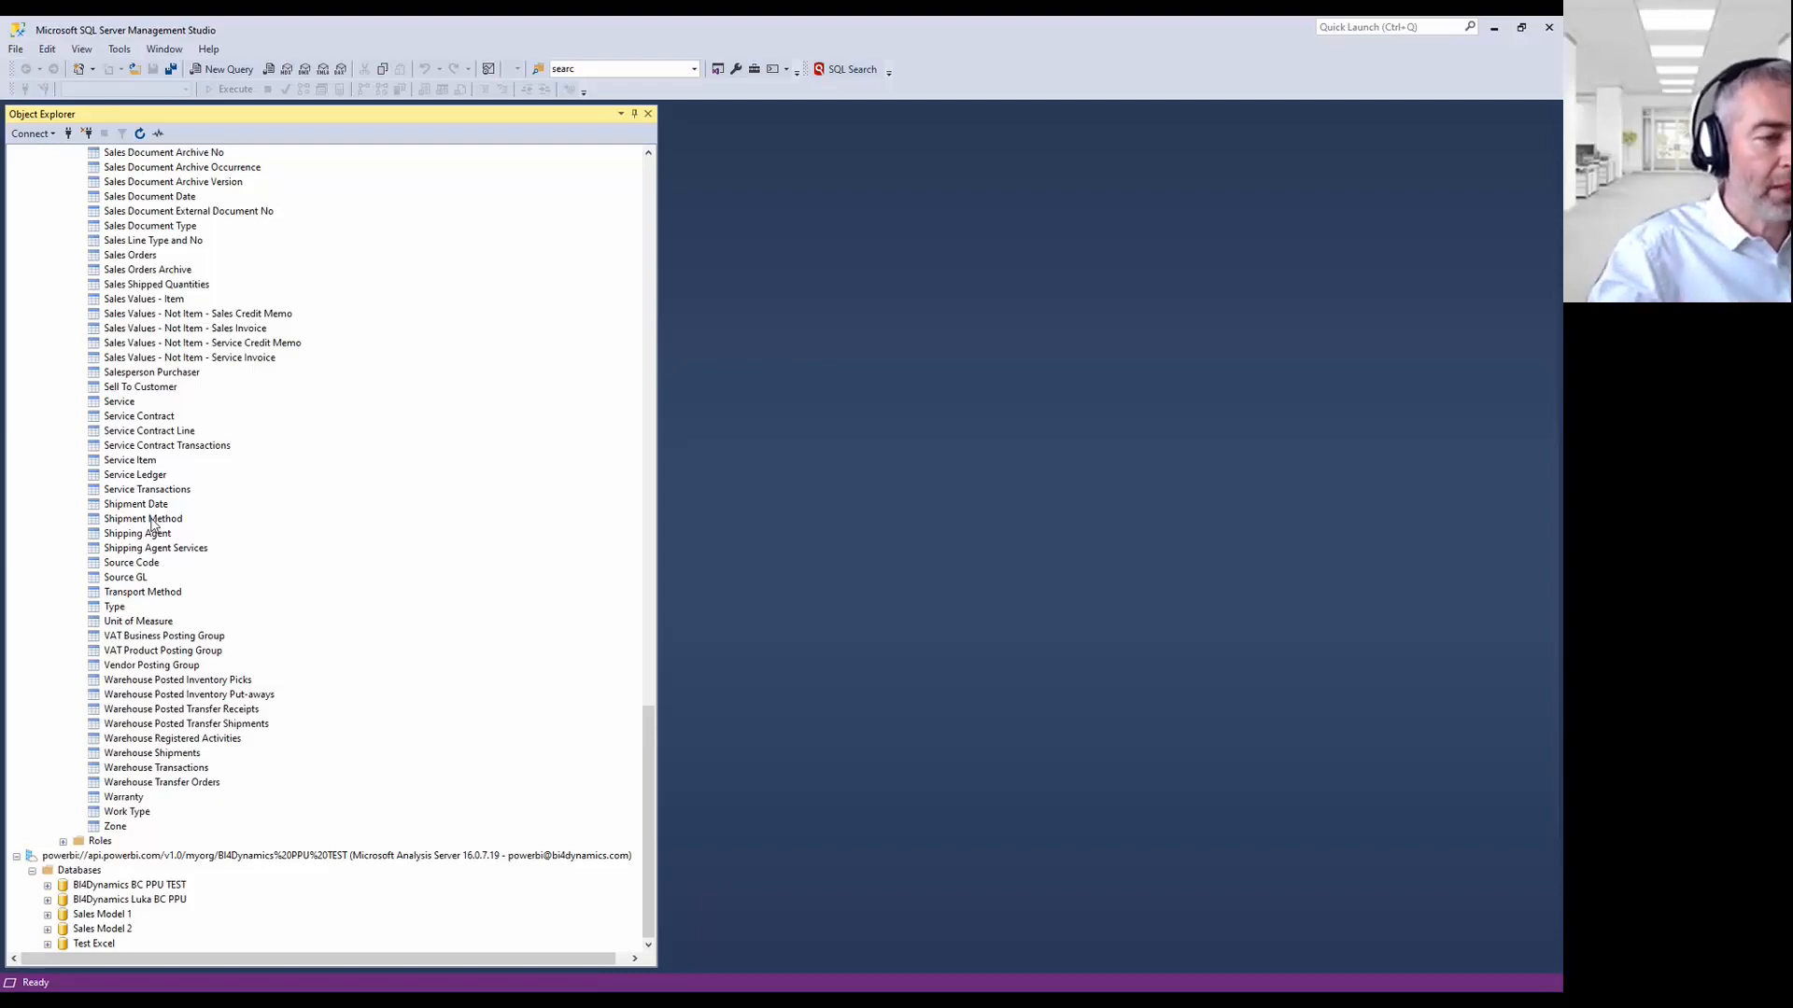
{"action": "scroll", "coordinate": [154, 526], "scroll_direction": "up", "scroll_amount": 20}
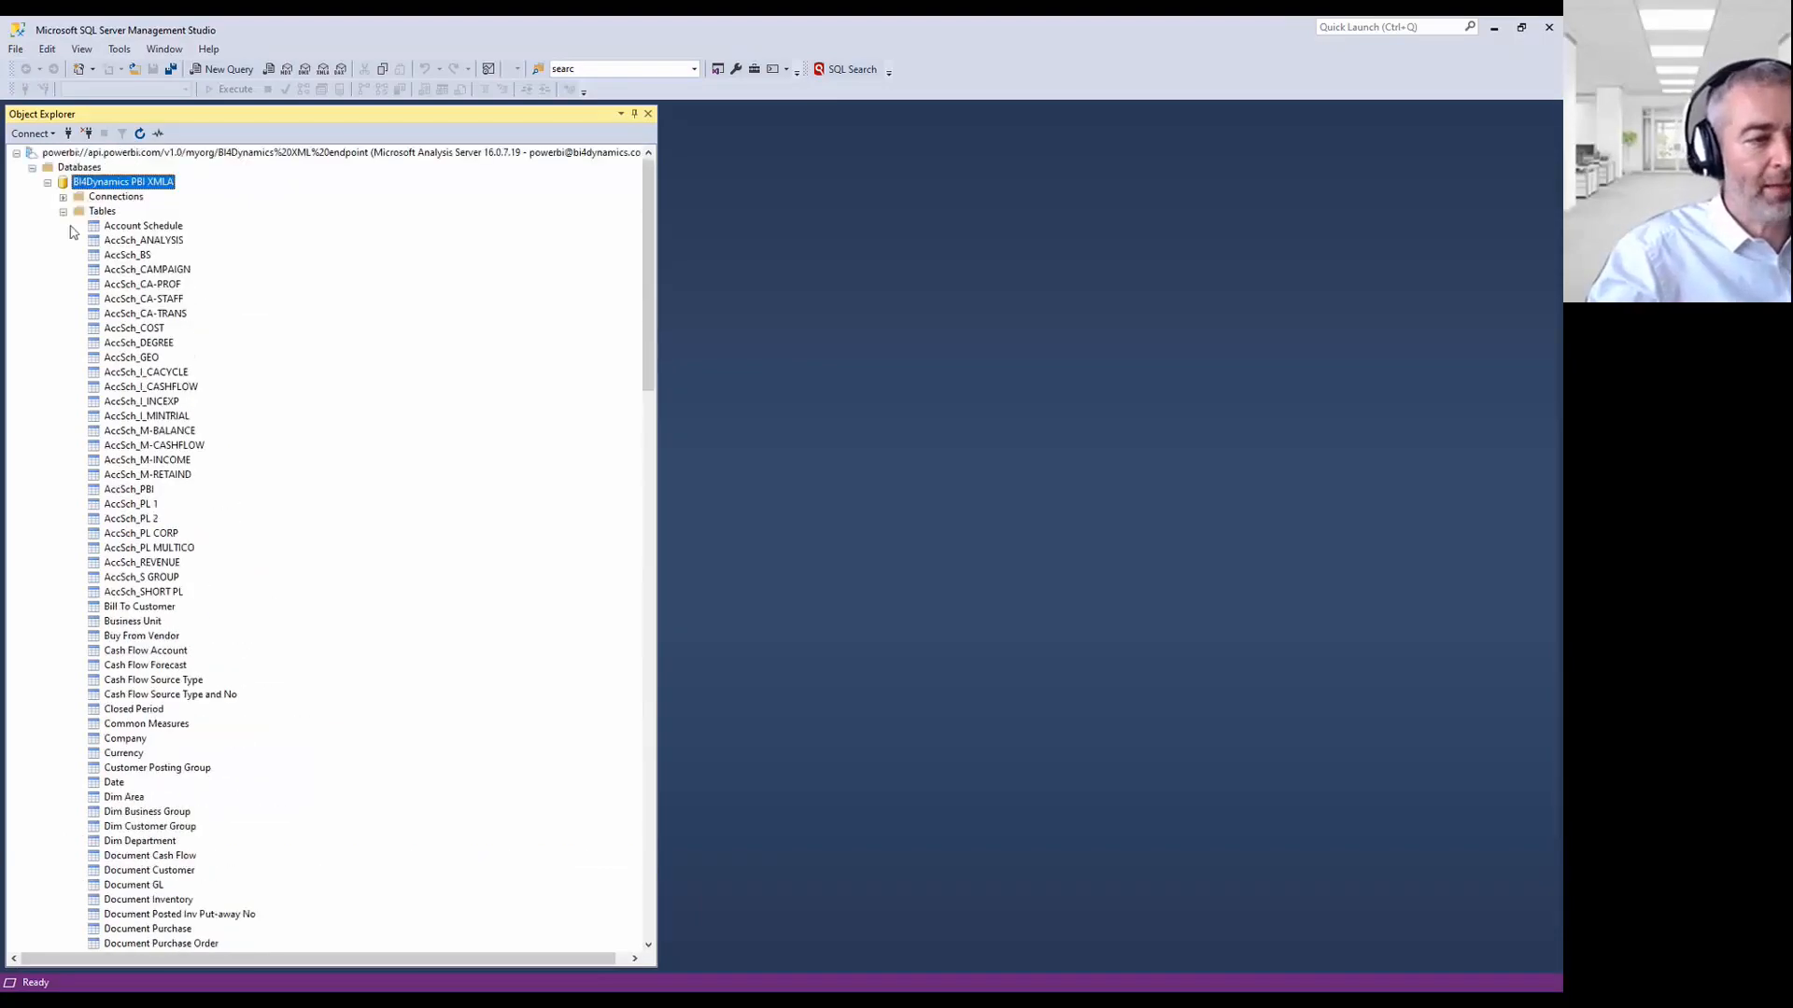
{"action": "left_click", "coordinate": [62, 211]}
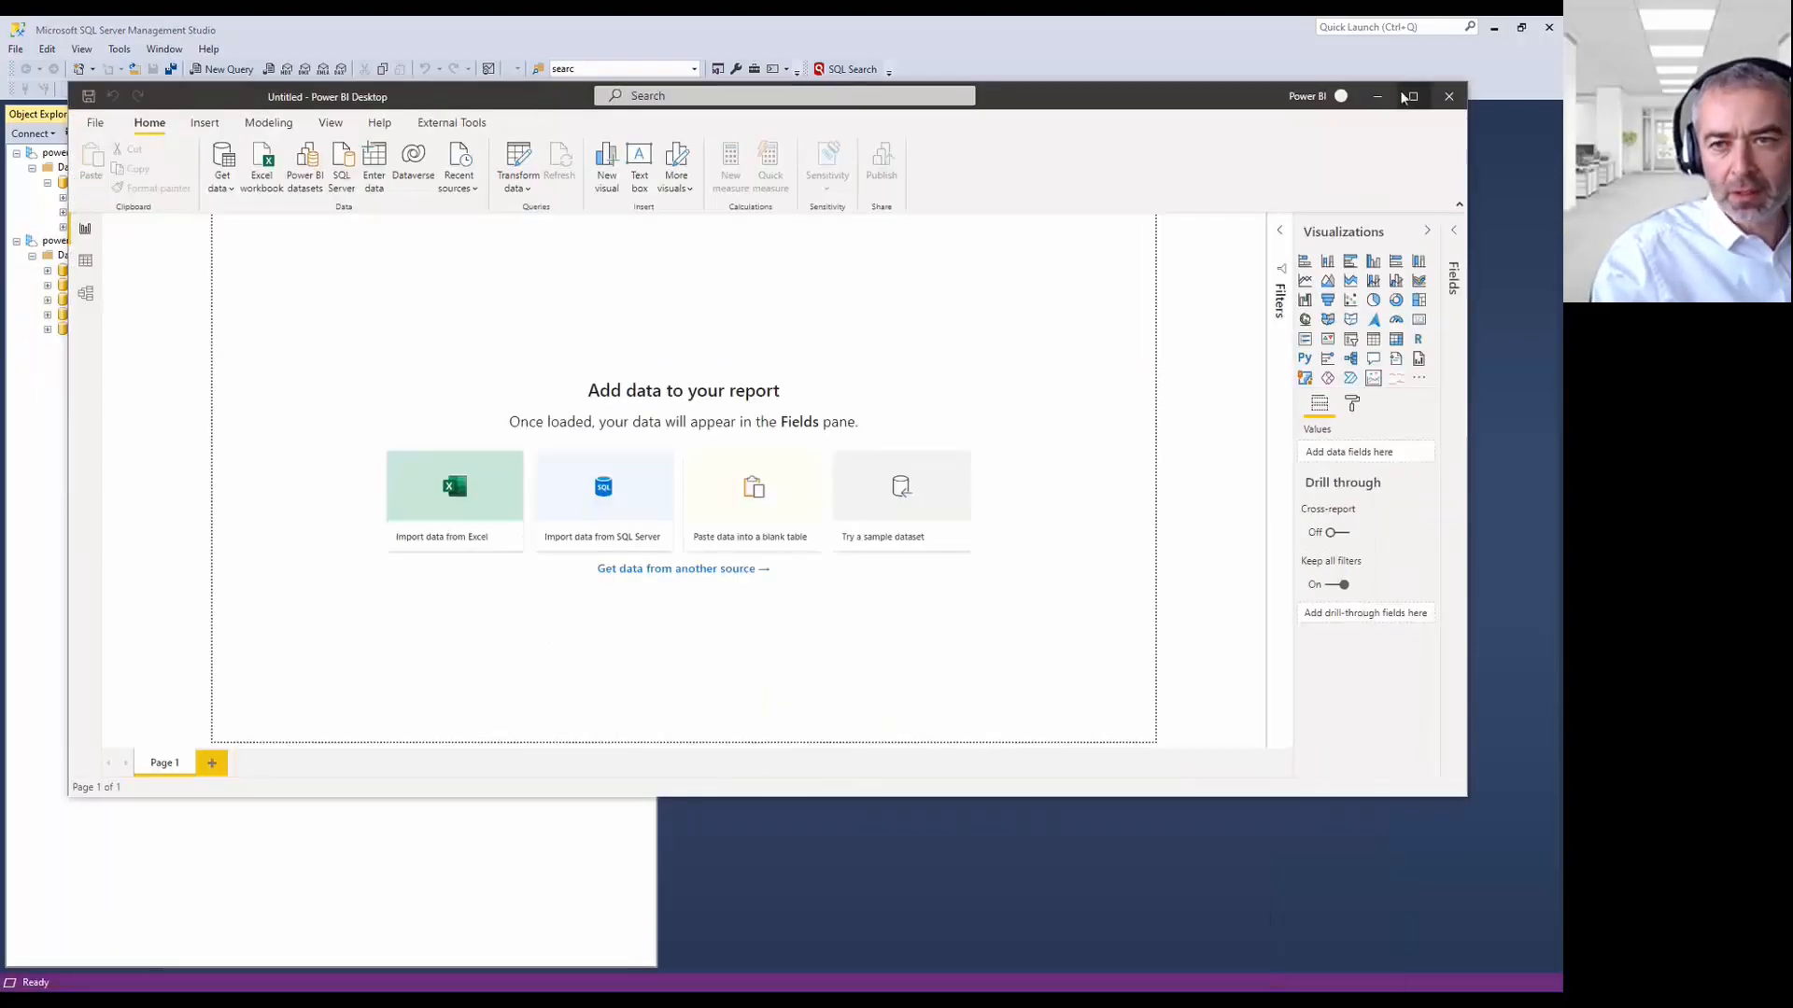
View the empty report in Power BI Desktop at full size and restore the window.
{"action": "left_click", "coordinate": [1410, 96]}
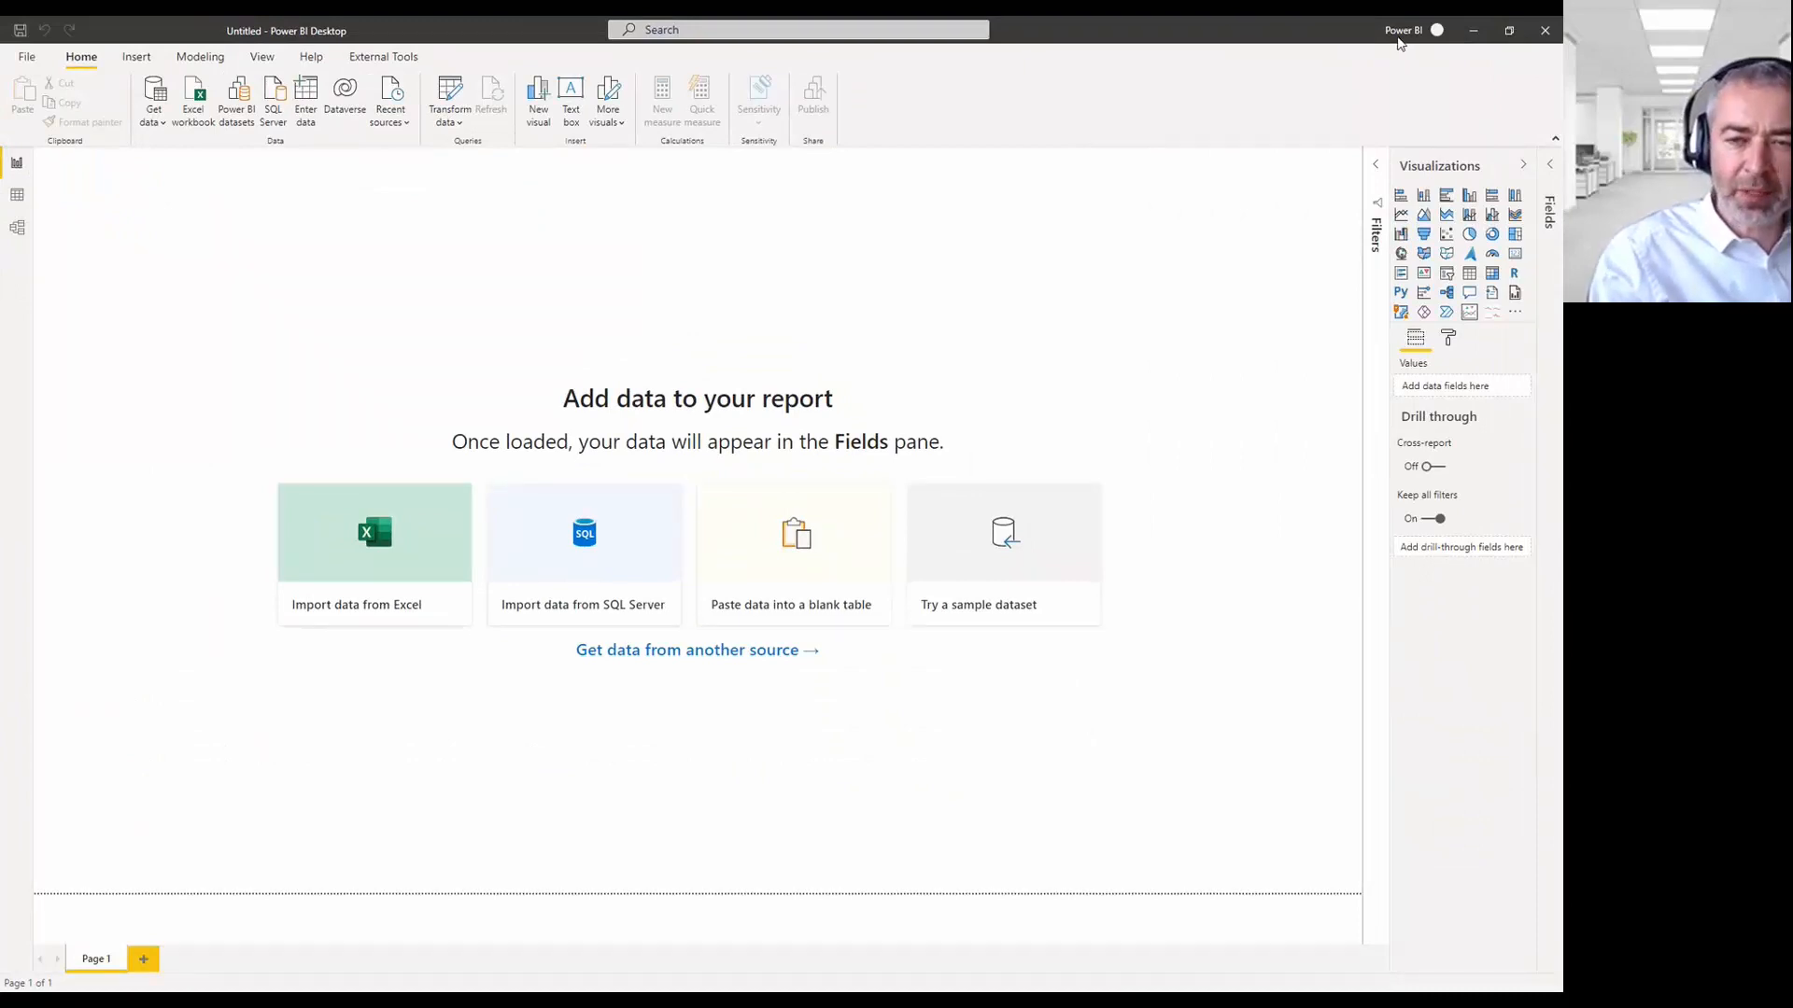
{"action": "double_click", "coordinate": [1254, 34]}
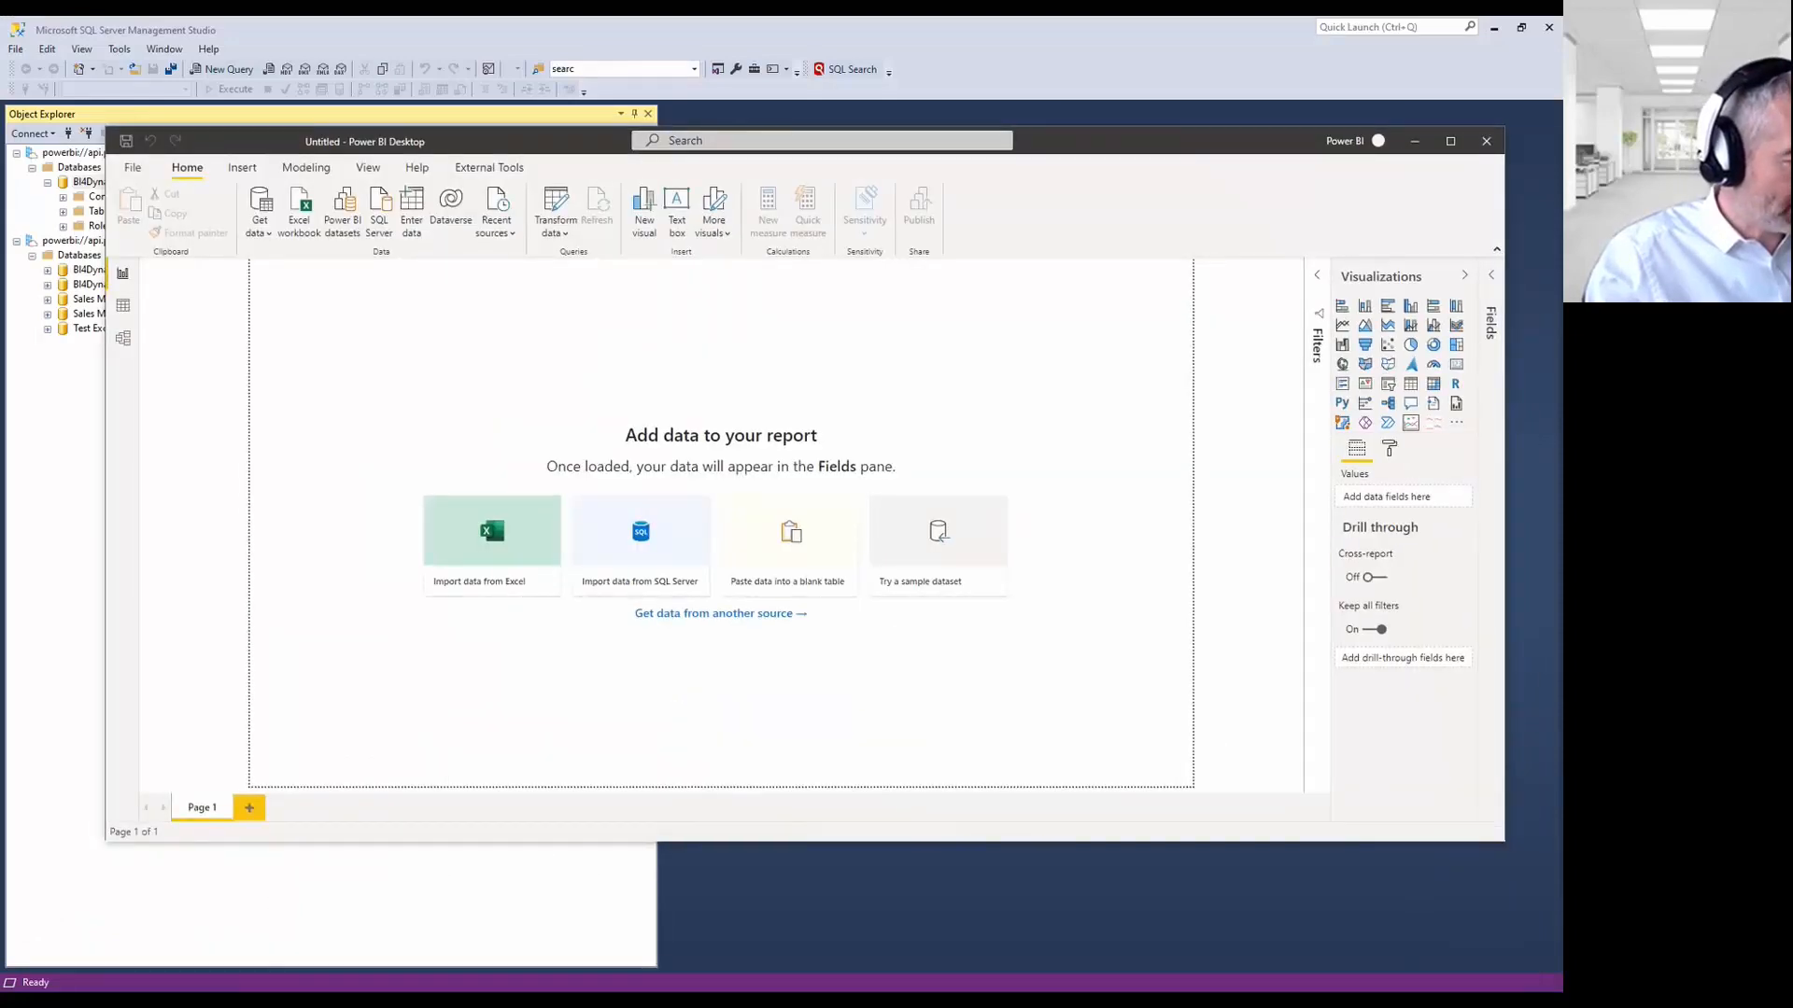
Switch to the Power BI service and view the BI4Dynamics XML endpoint workspace's datasets and the BI4Dynamics PPU TEST workspace's content.
{"action": "key", "text": "alt+Tab"}
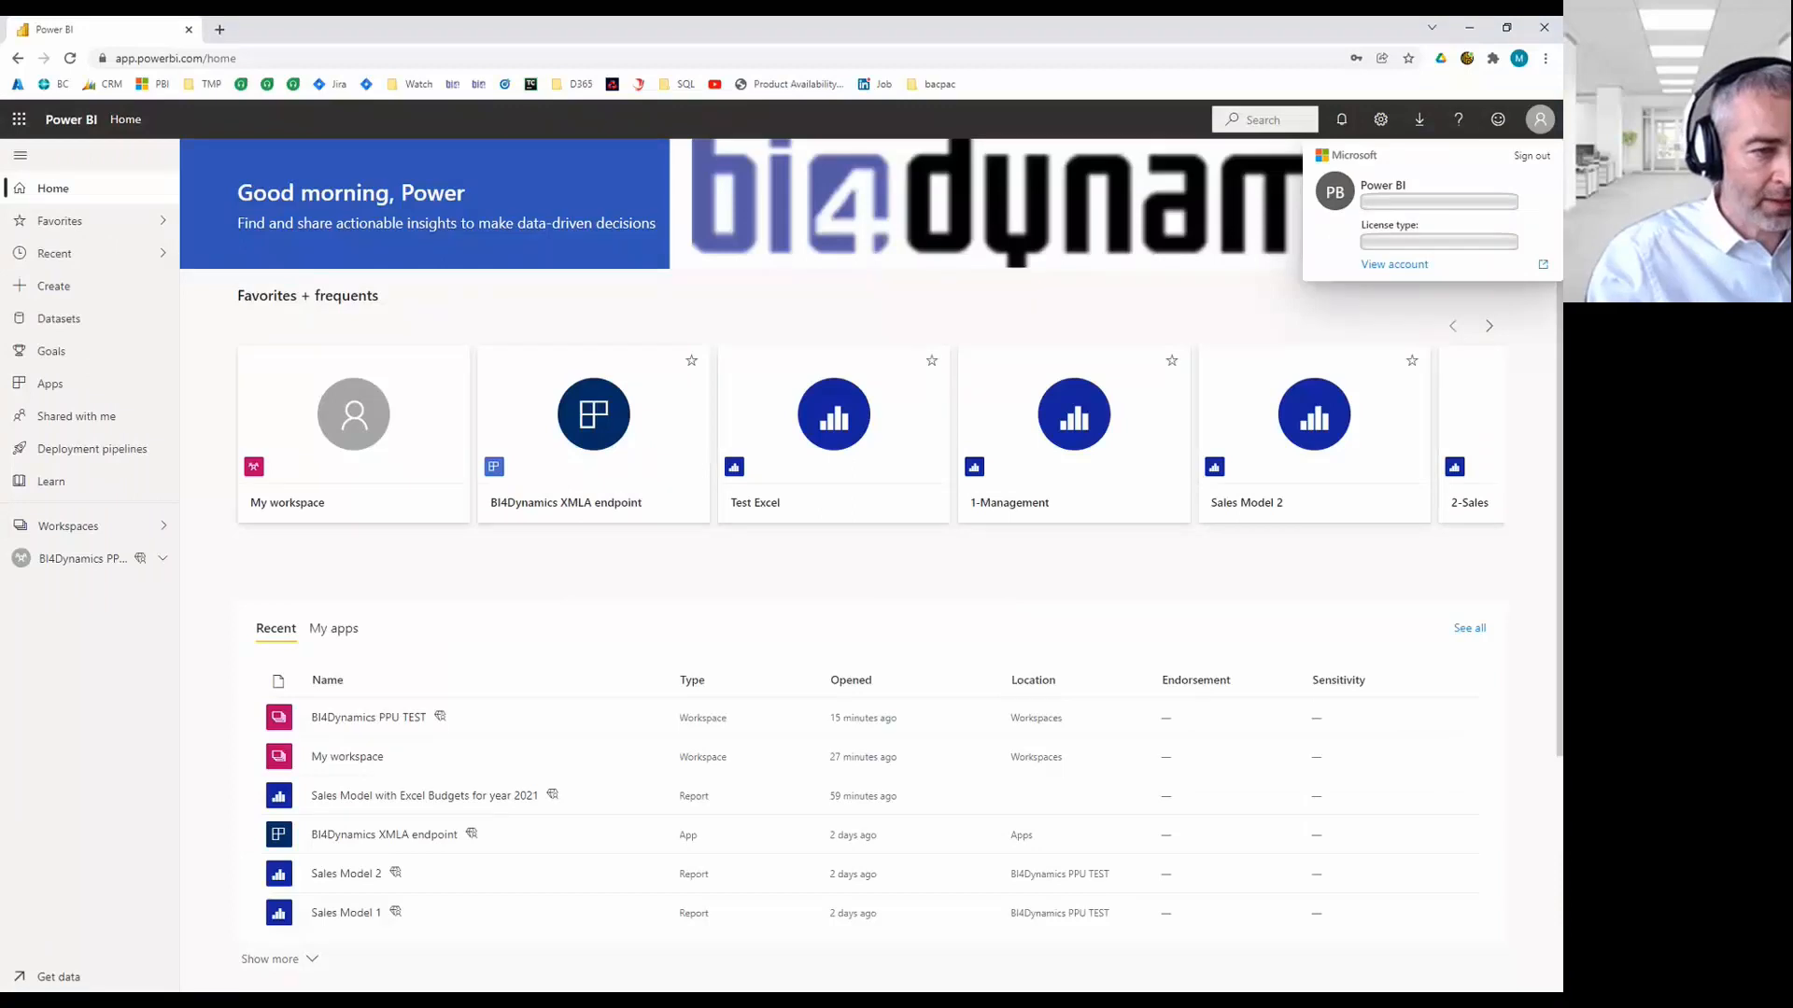
{"action": "left_click", "coordinate": [164, 526]}
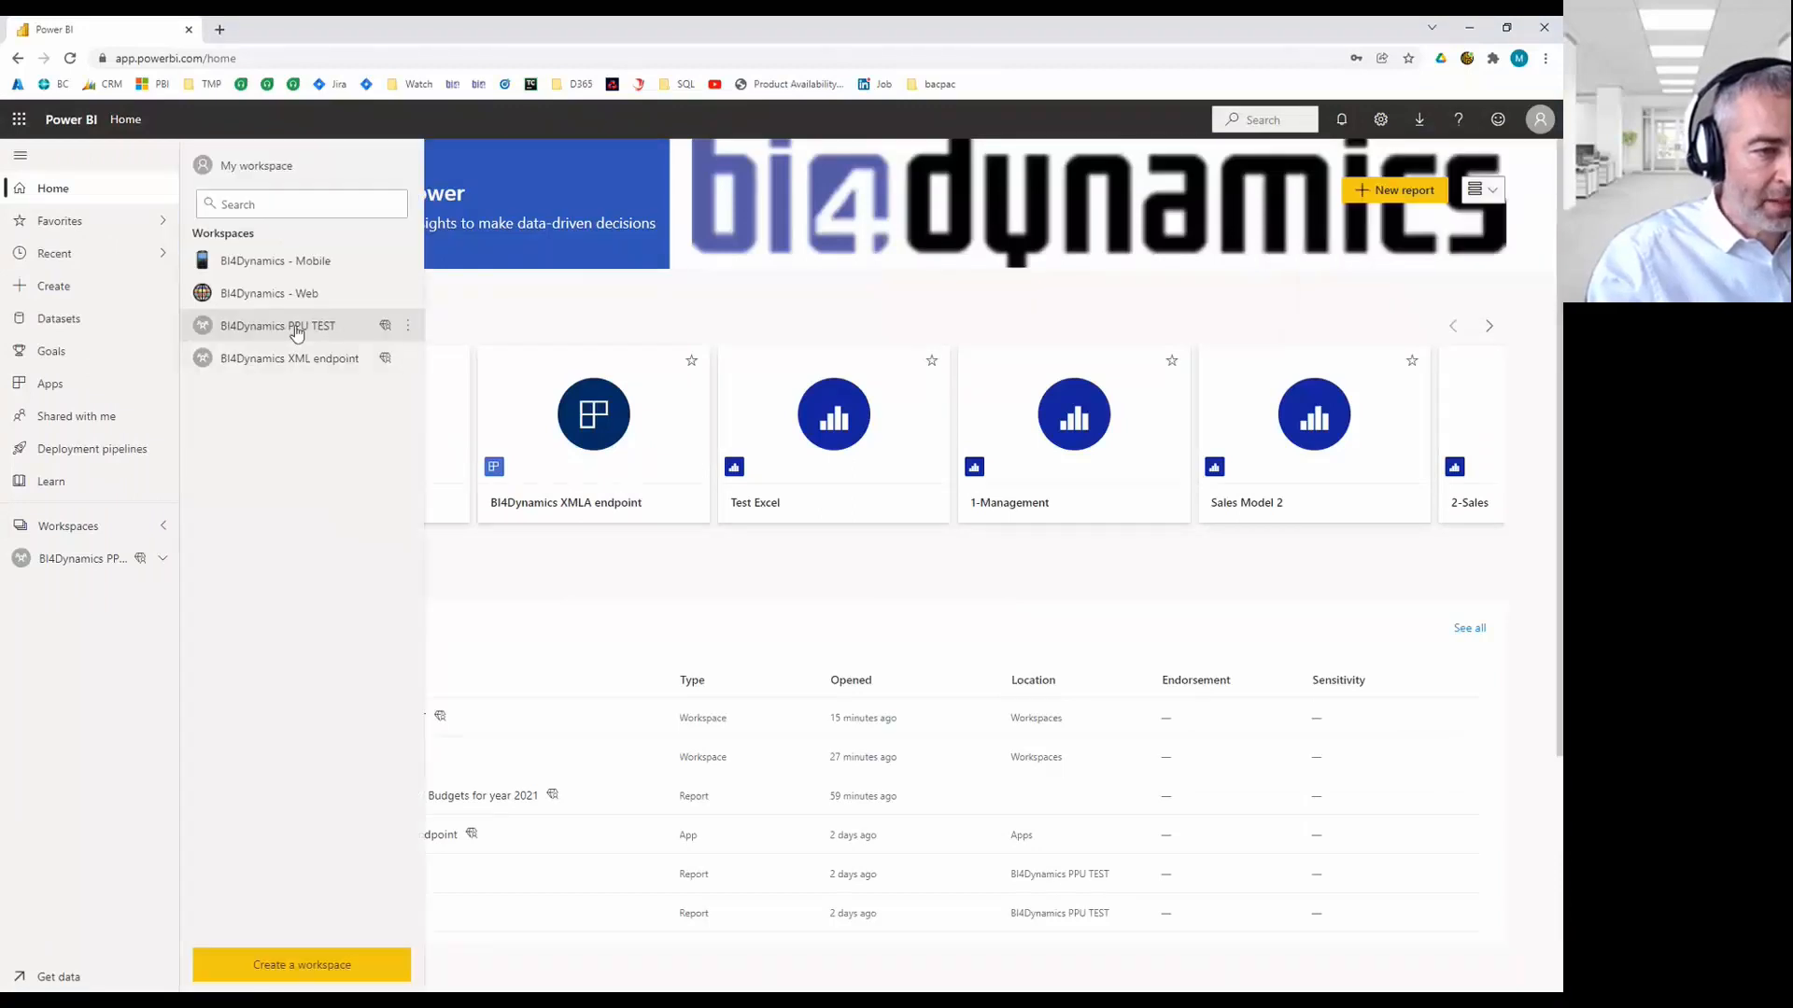
{"action": "left_click", "coordinate": [312, 369]}
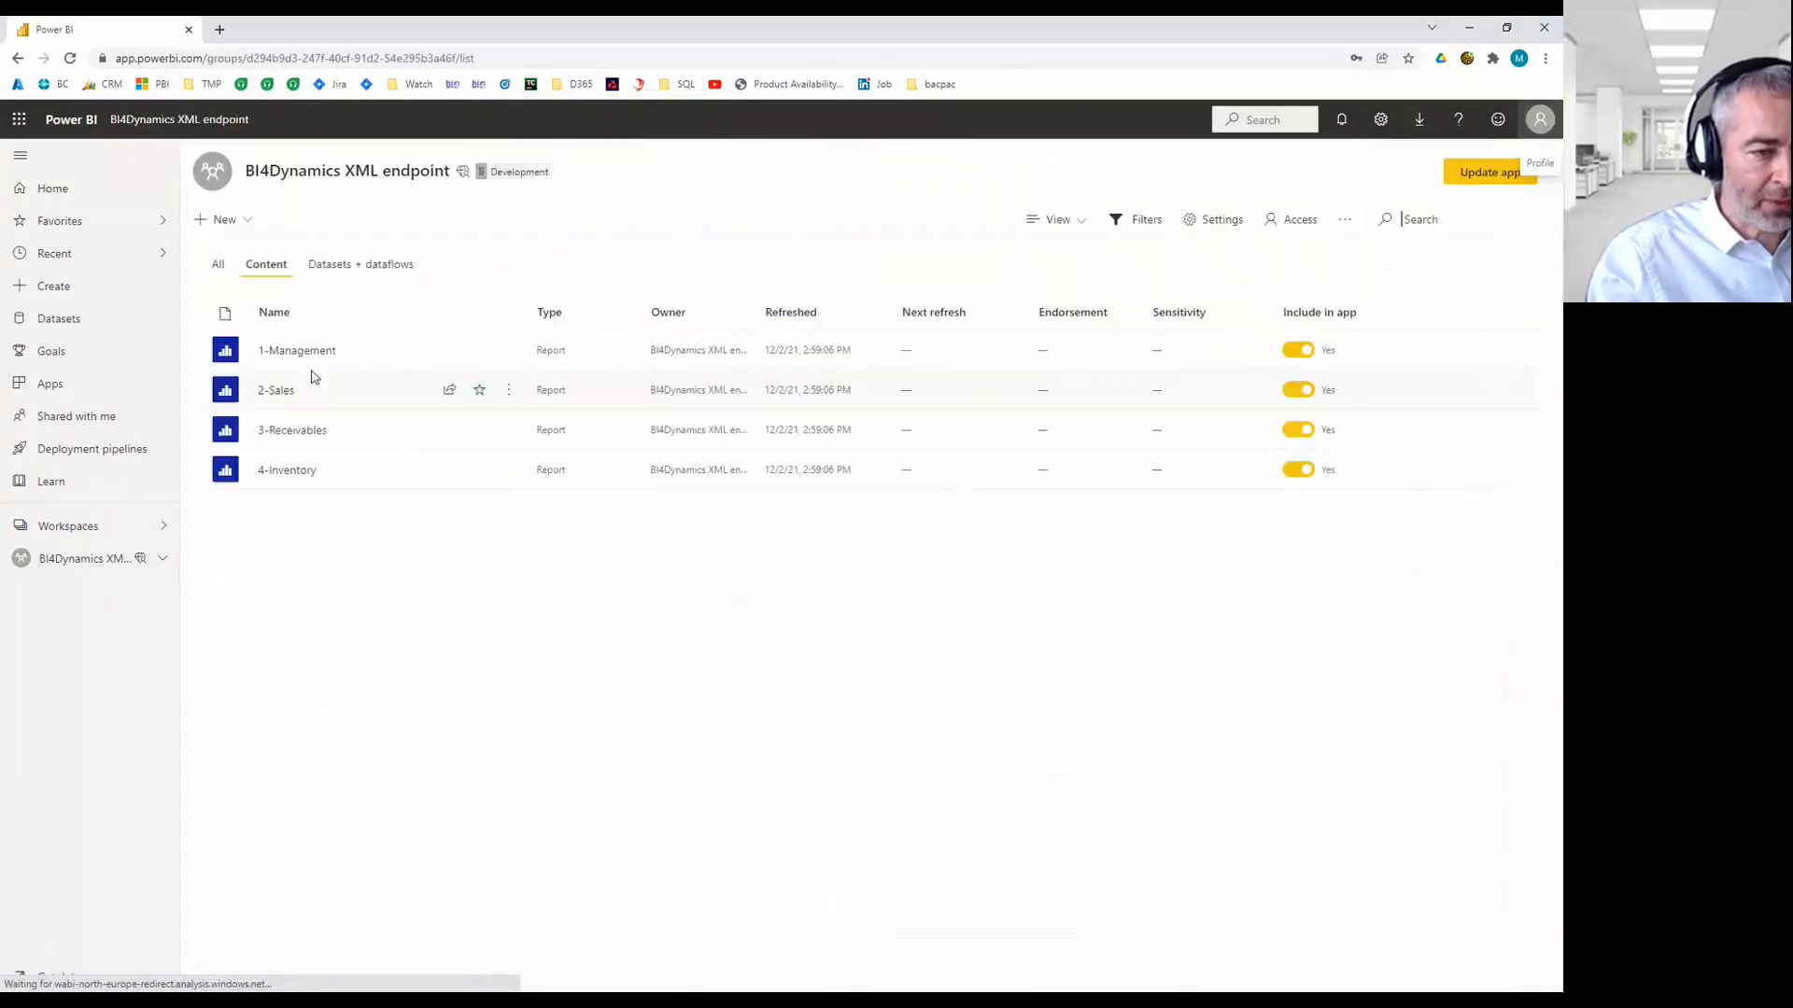
{"action": "left_click", "coordinate": [322, 271]}
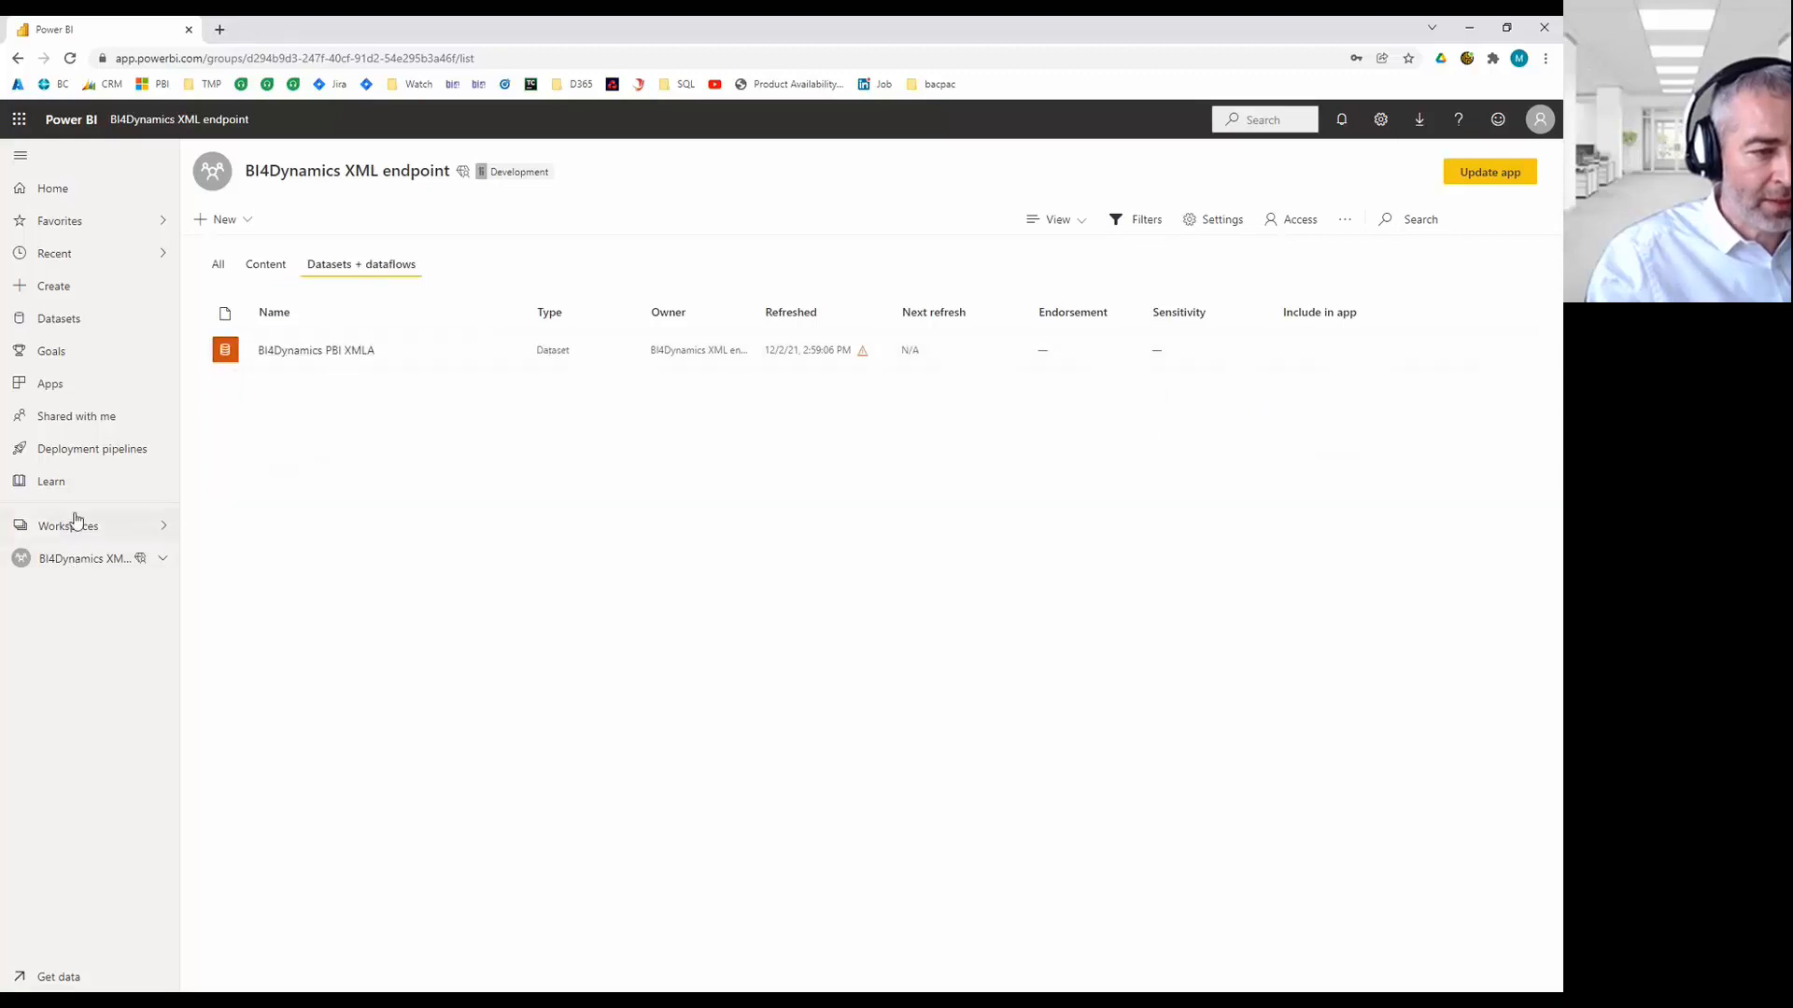
{"action": "left_click", "coordinate": [71, 524]}
{"action": "left_click", "coordinate": [297, 328]}
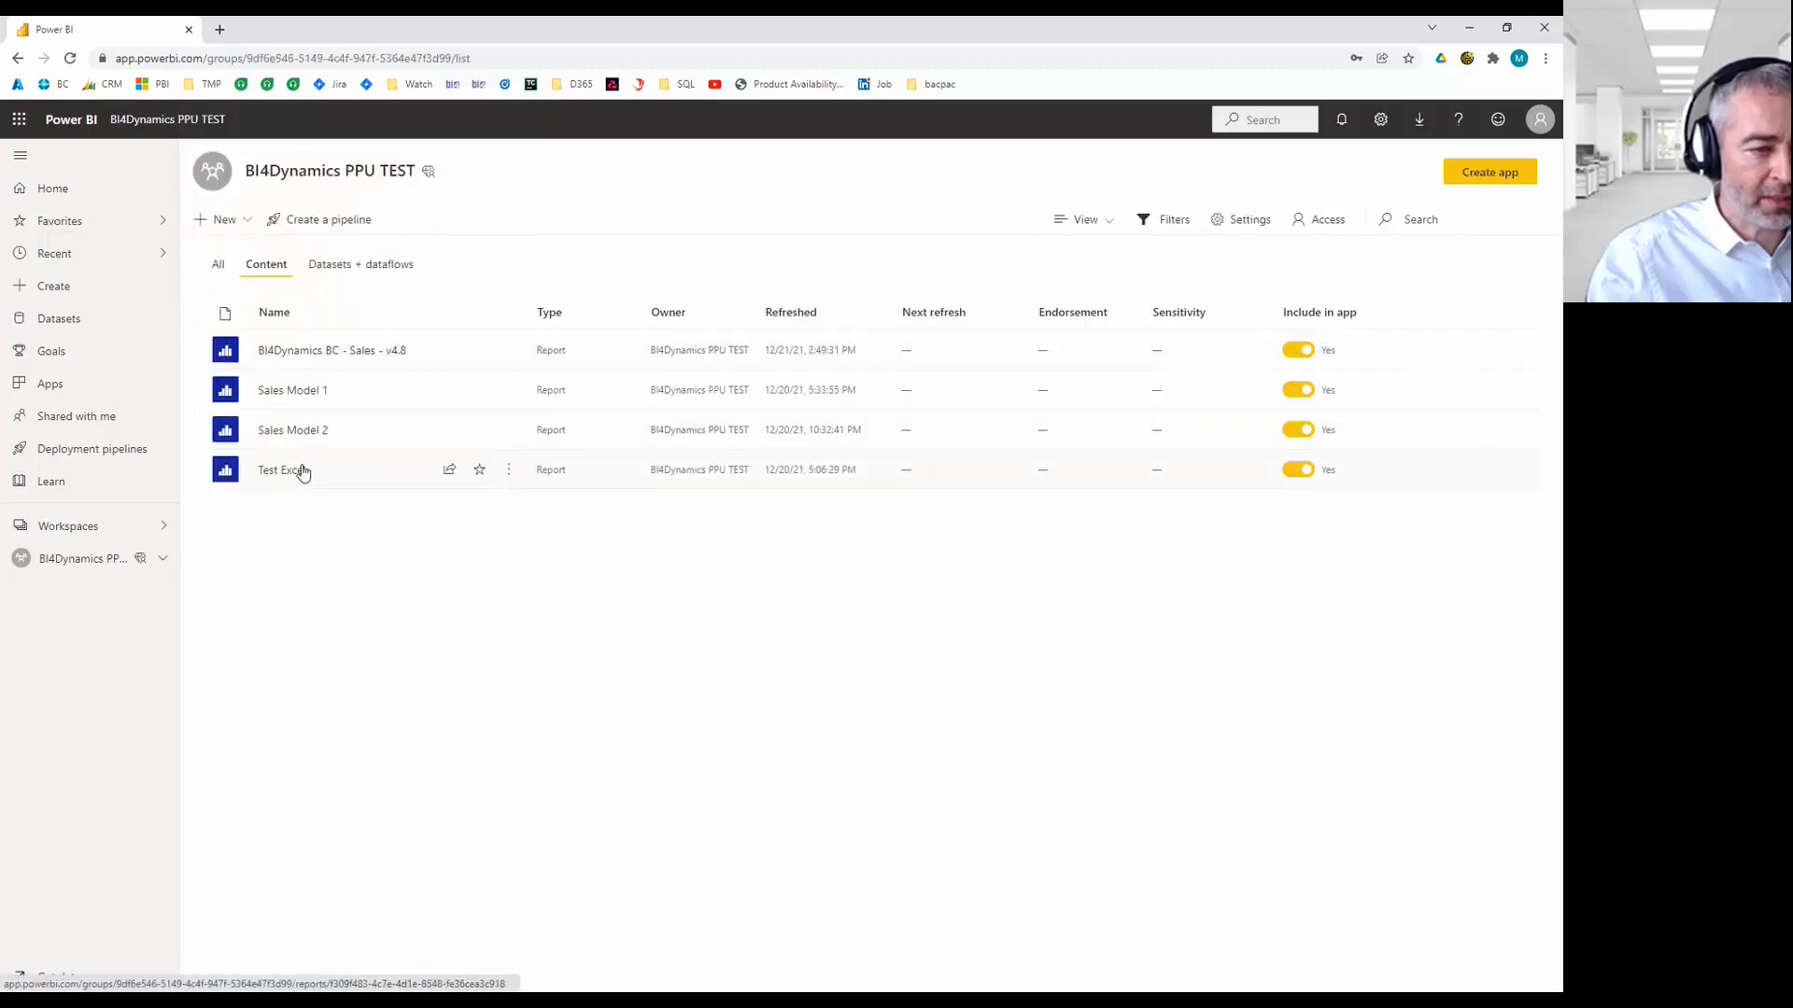
Start creating a new workspace and name it "BI4Dynamics PPU Departments".
{"action": "left_click", "coordinate": [115, 540]}
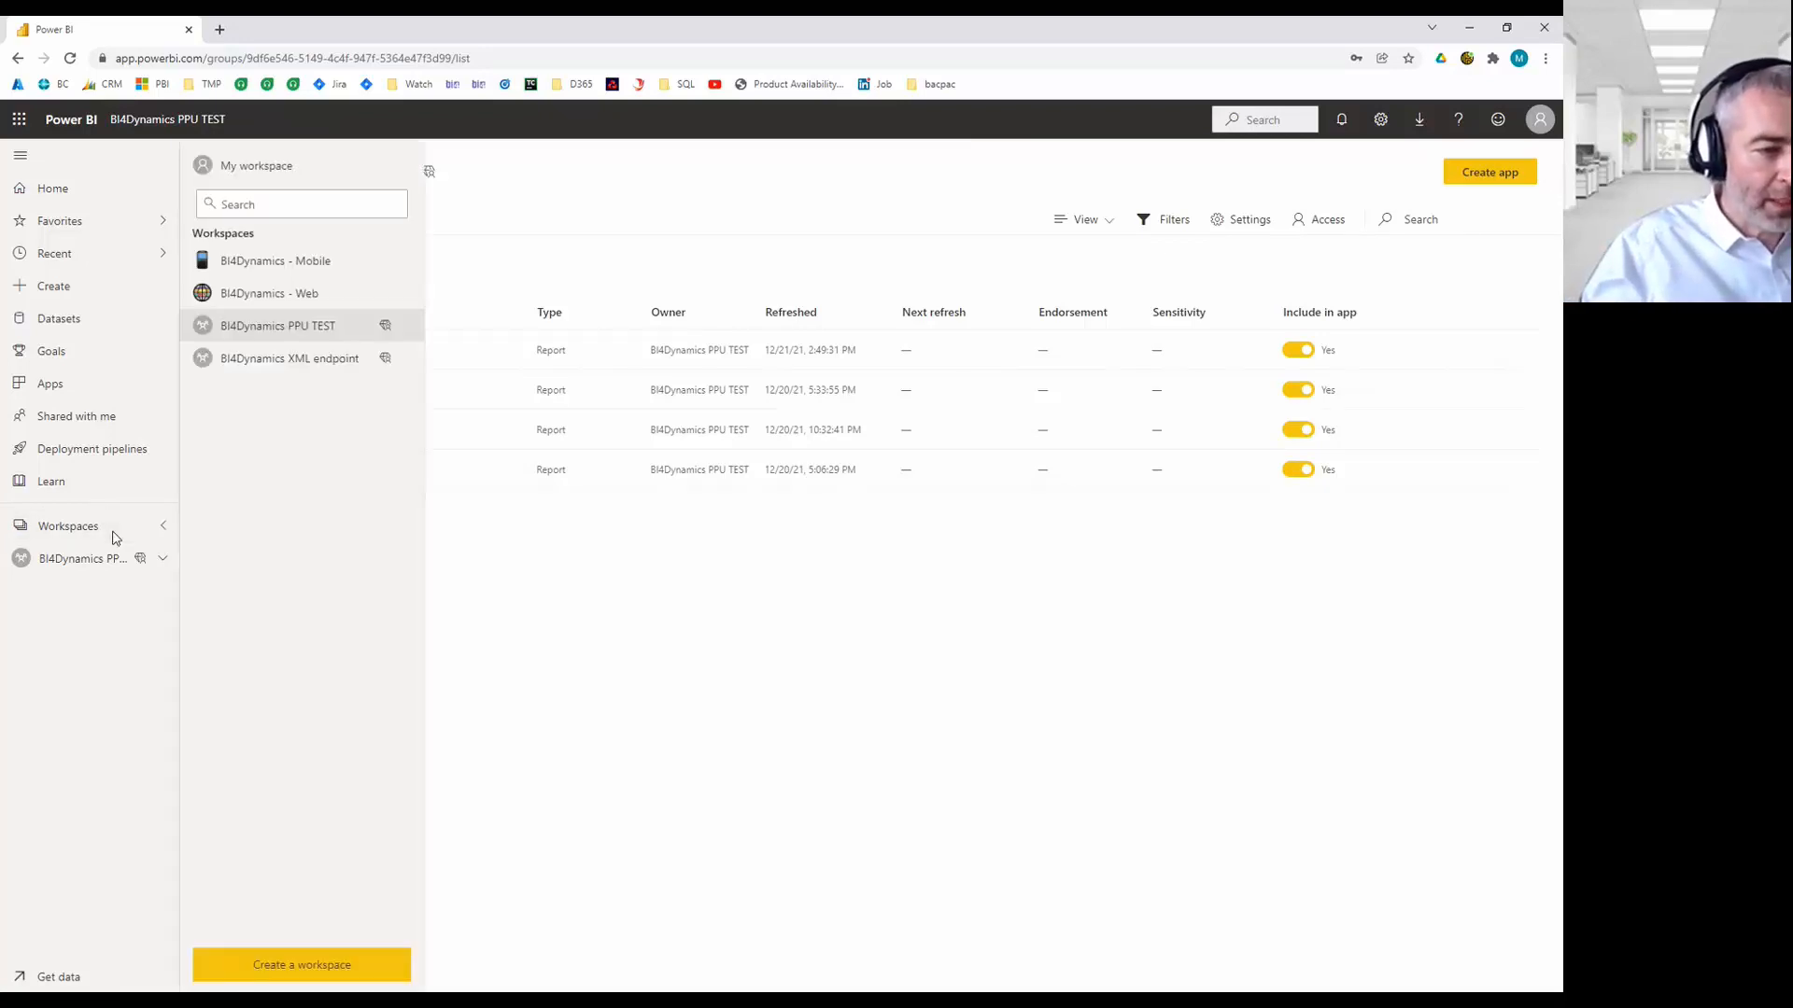
{"action": "left_click", "coordinate": [296, 977]}
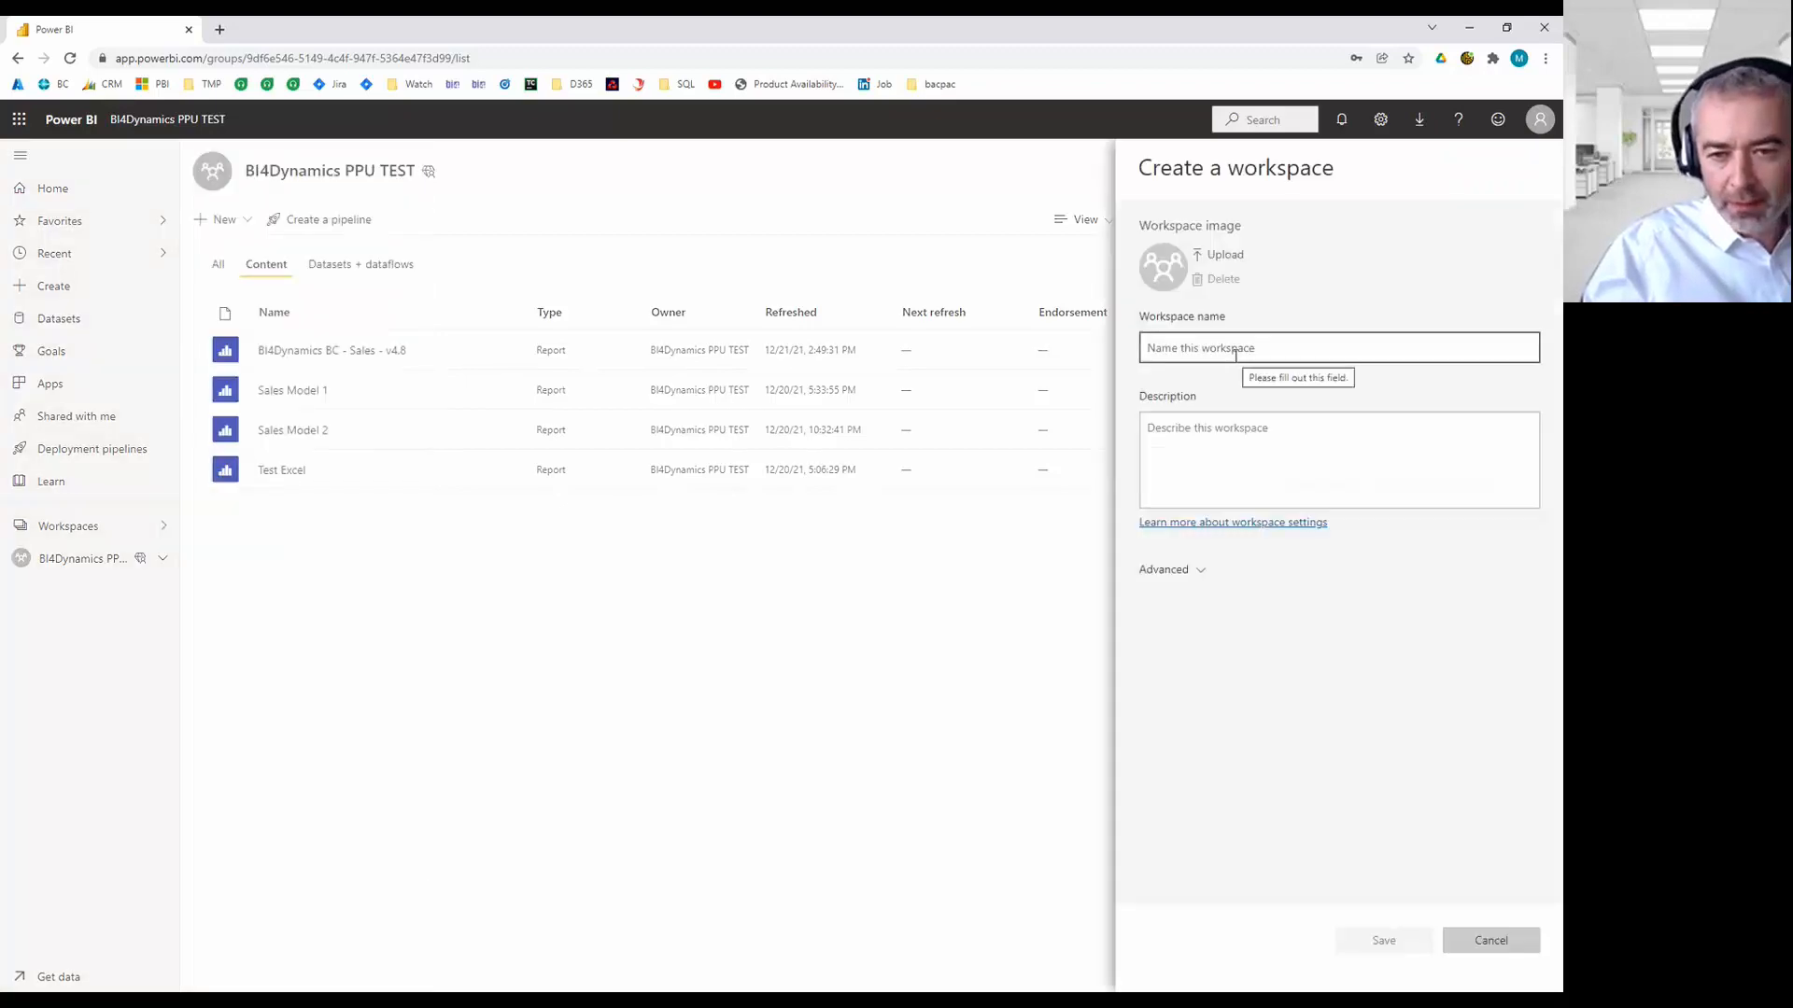
{"action": "left_click", "coordinate": [1233, 354]}
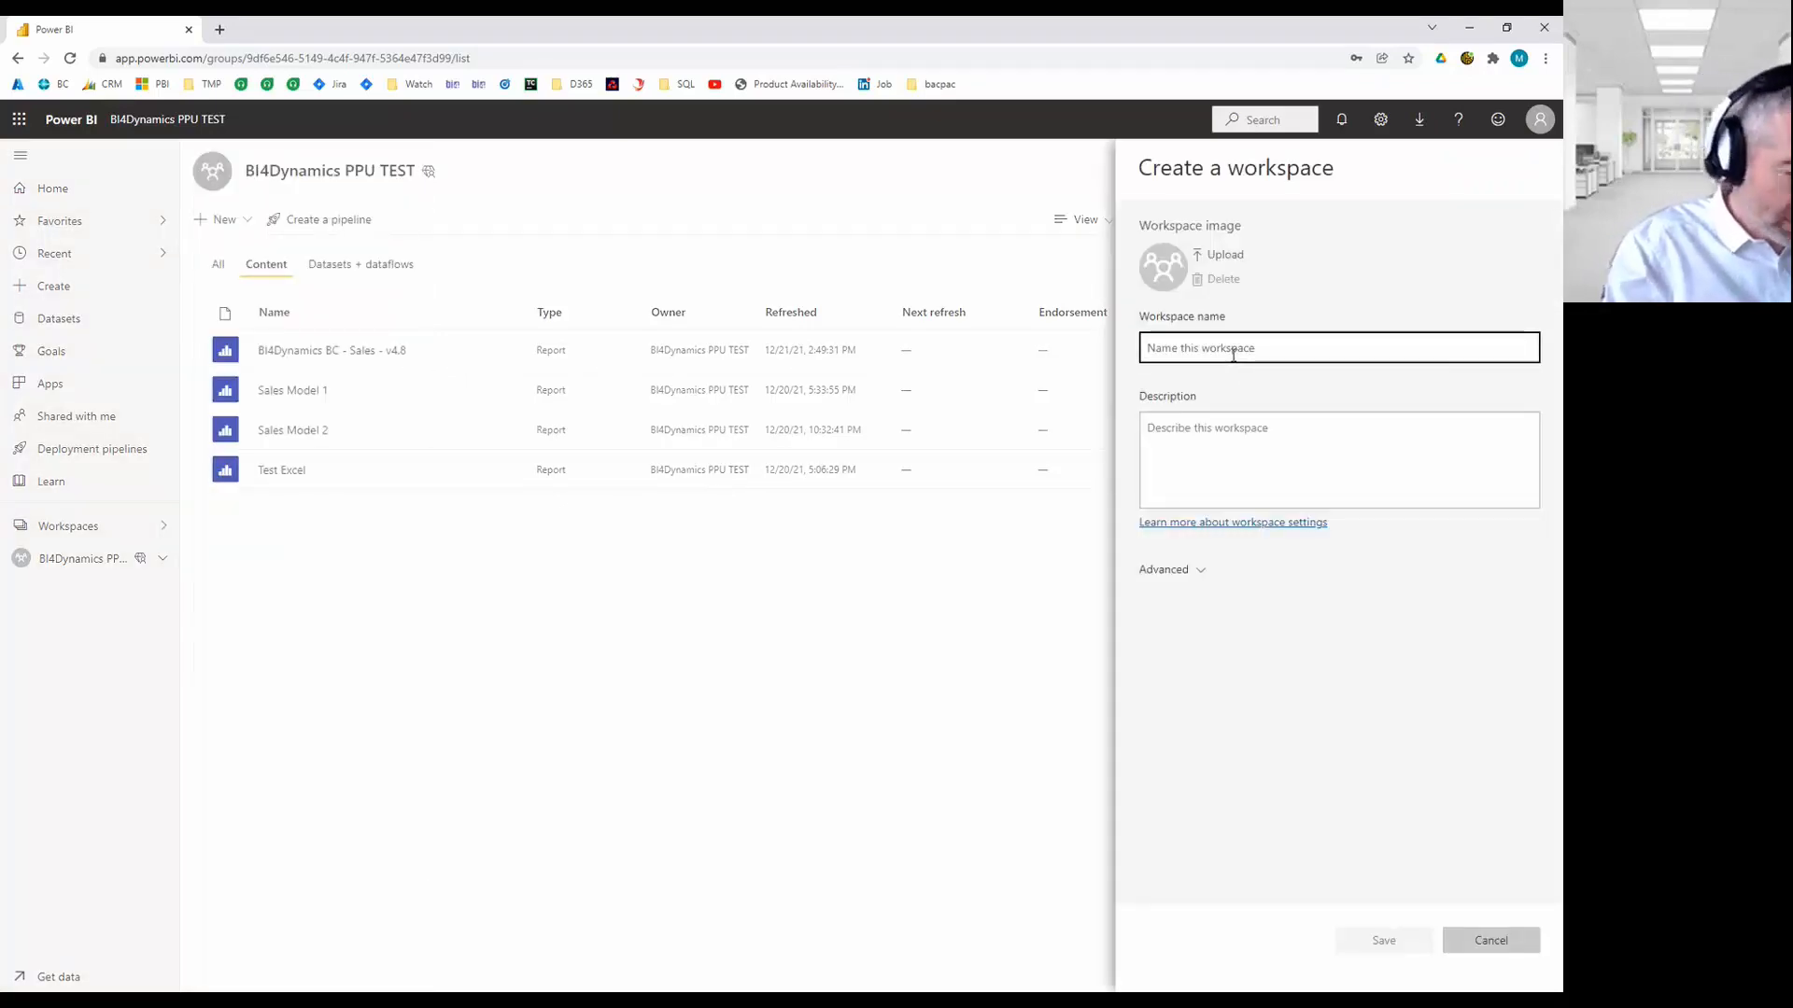
{"action": "type", "text": "BI4Dynam"}
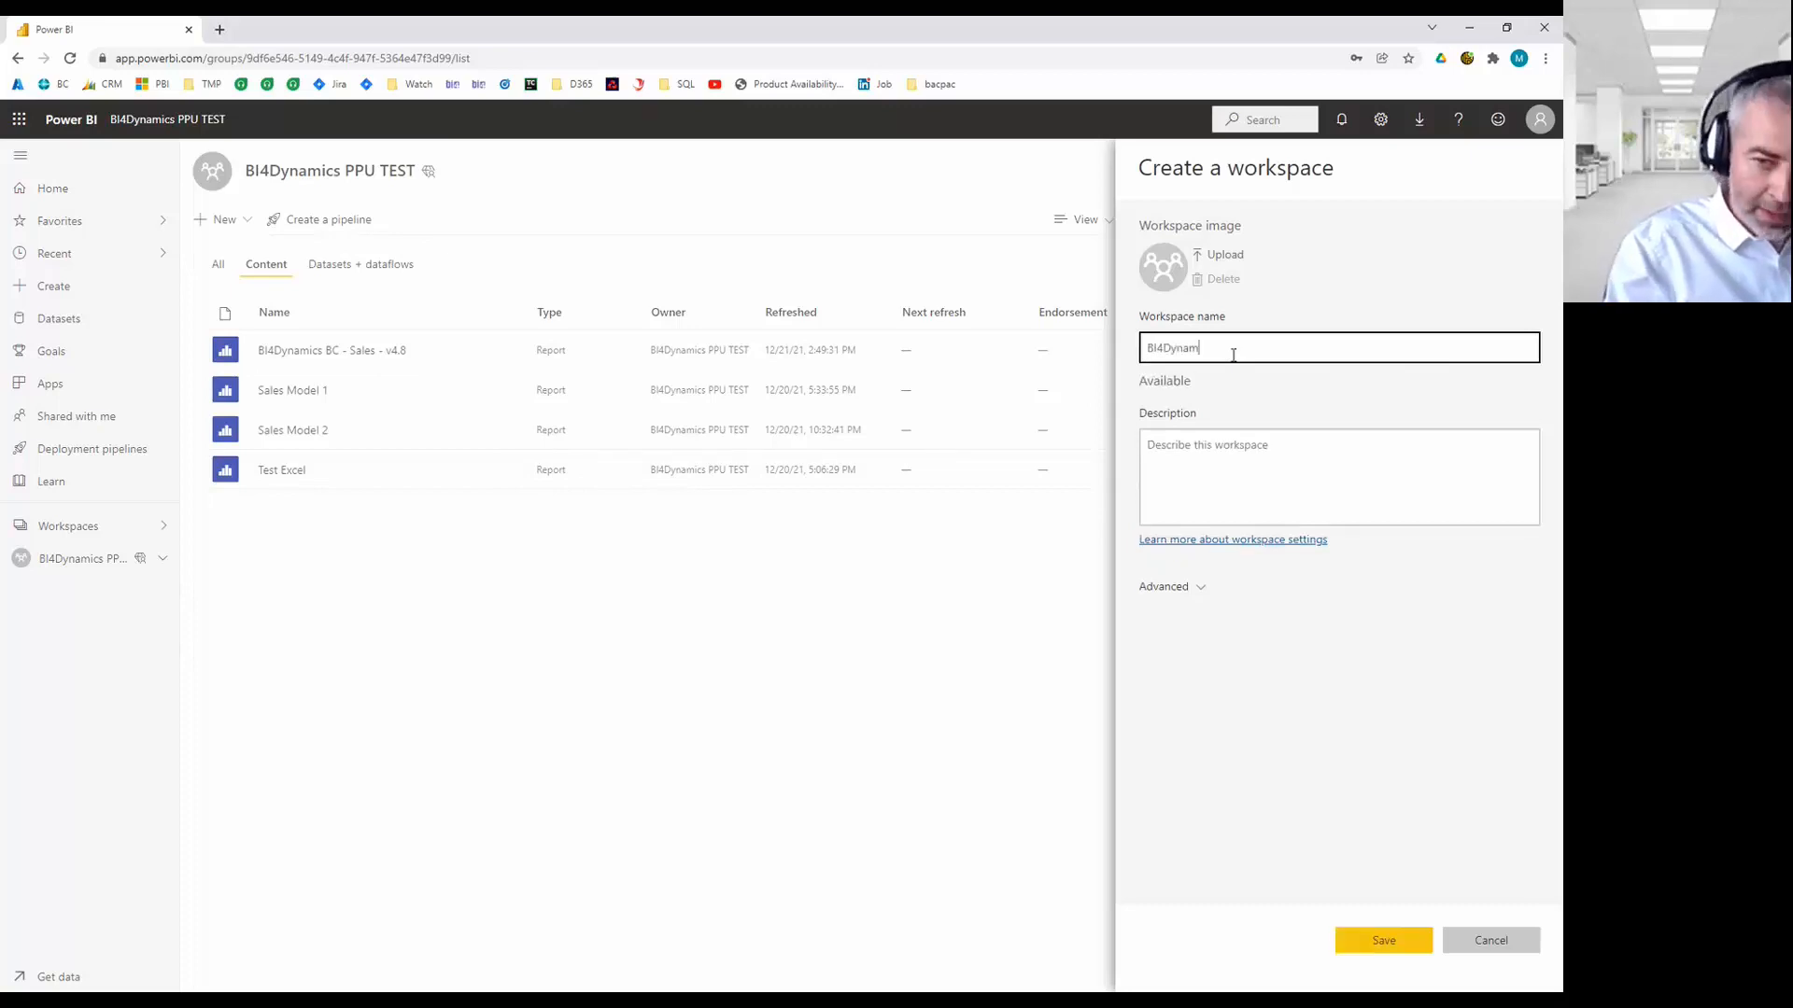
{"action": "type", "text": "ics PPU"}
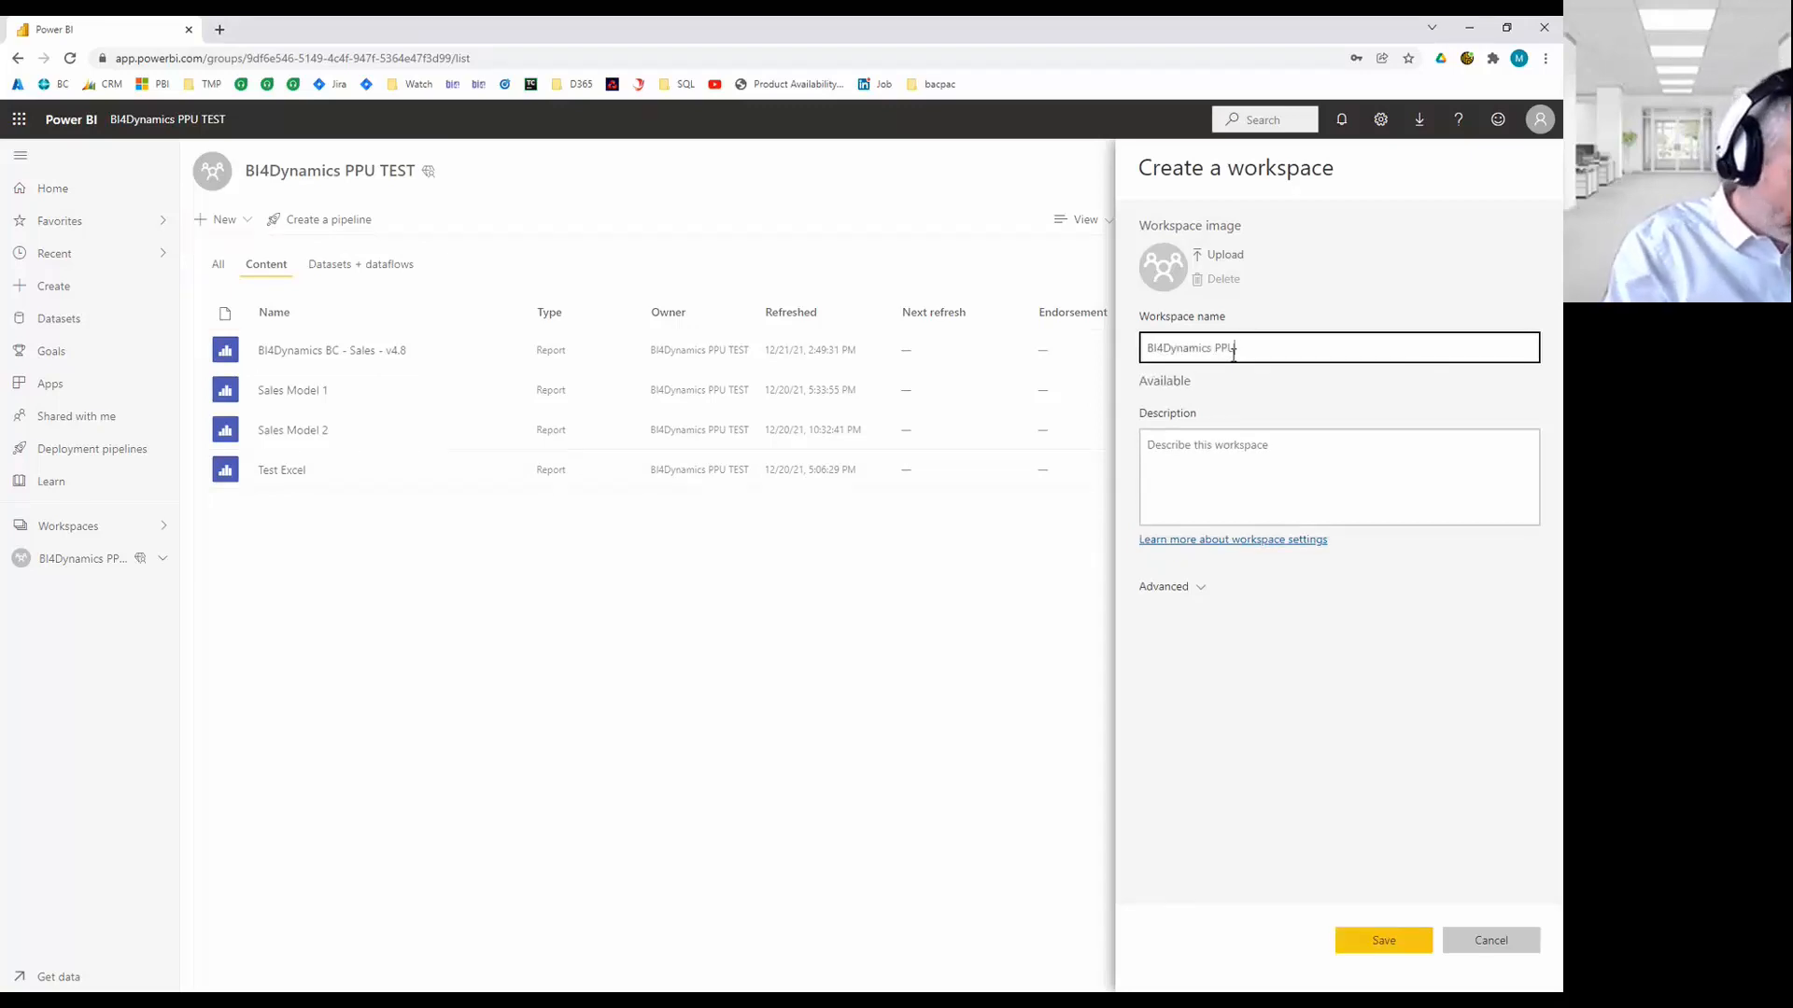
{"action": "type", "text": " Department"}
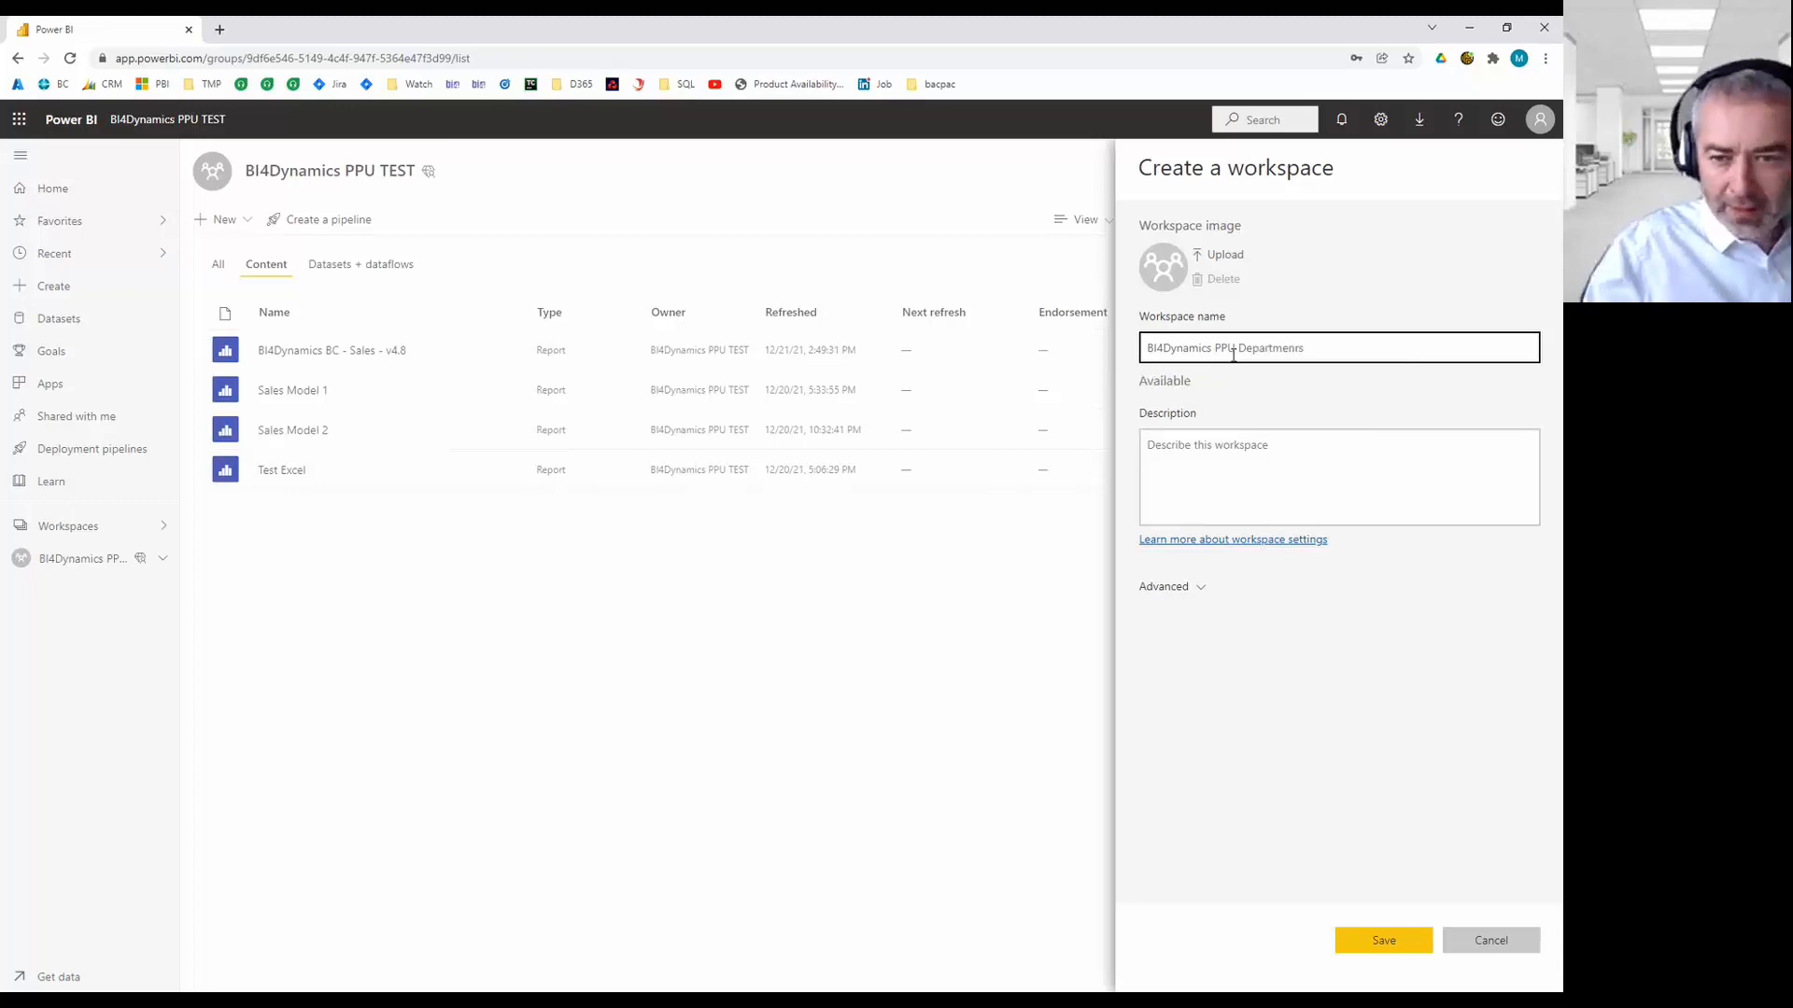
{"action": "key", "text": "BackSpace"}
{"action": "type", "text": "s"}
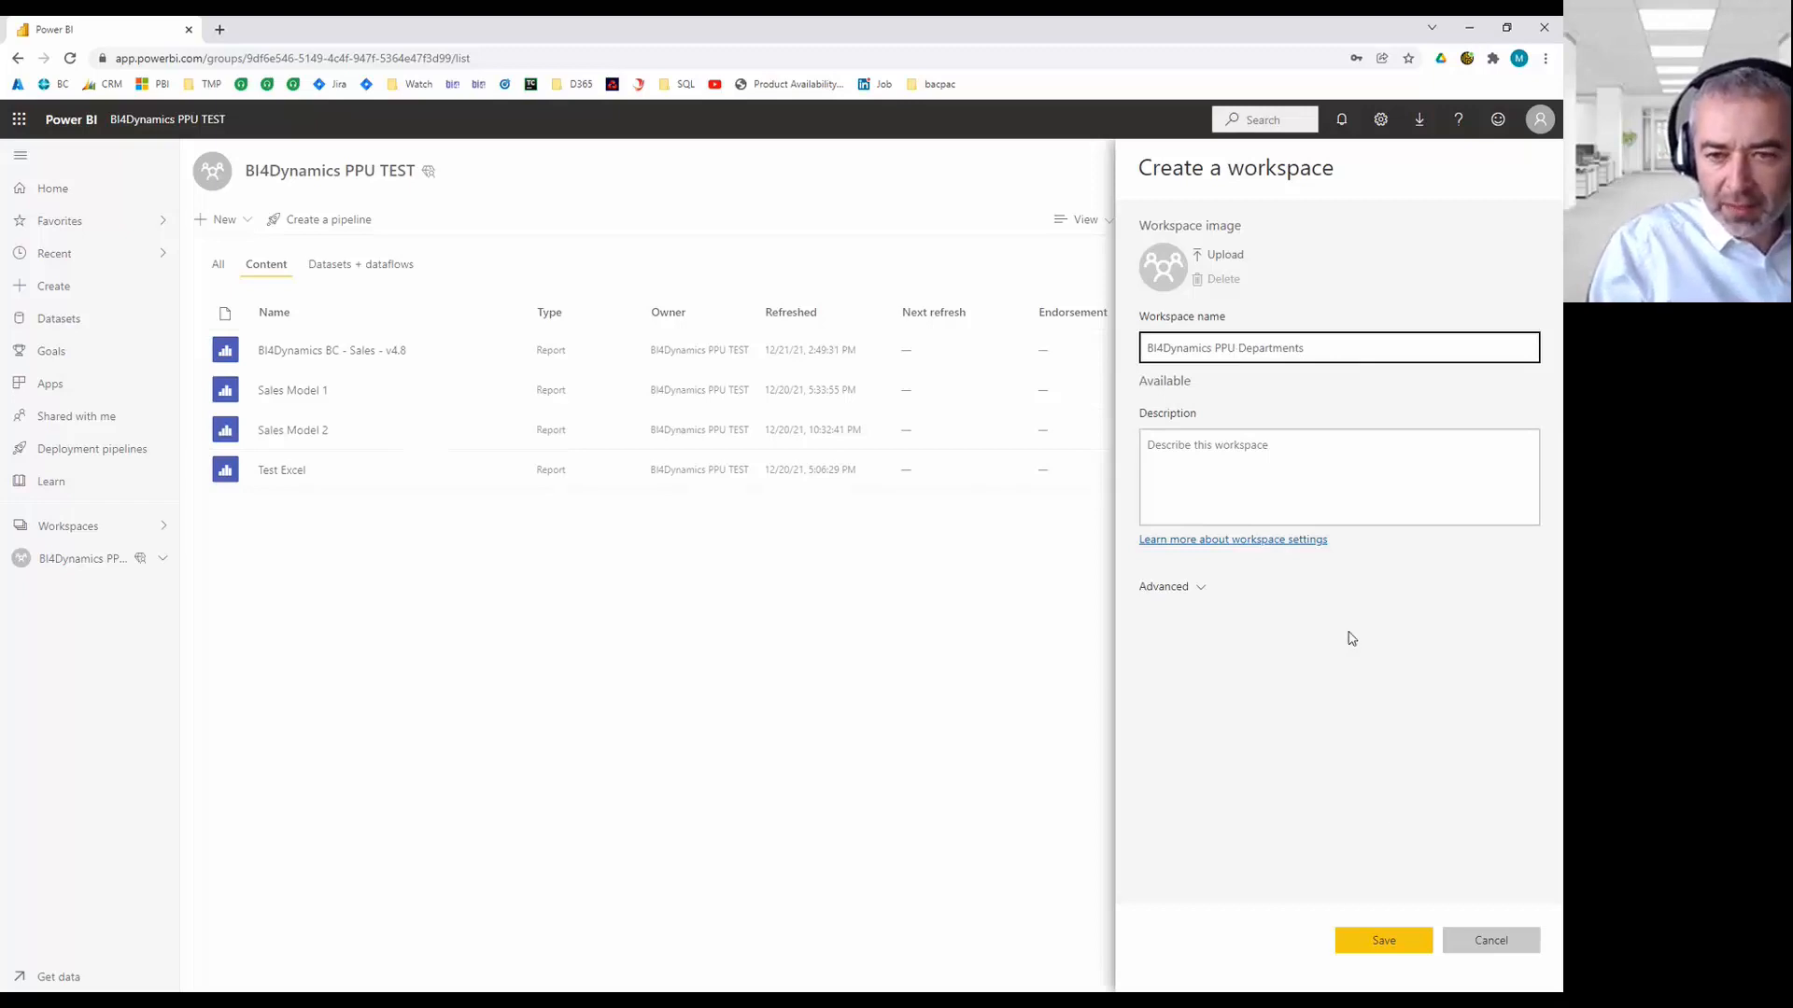
Save the new workspace and open BI4Dynamics PPU Departments from the list of workspaces.
{"action": "left_click", "coordinate": [1395, 943]}
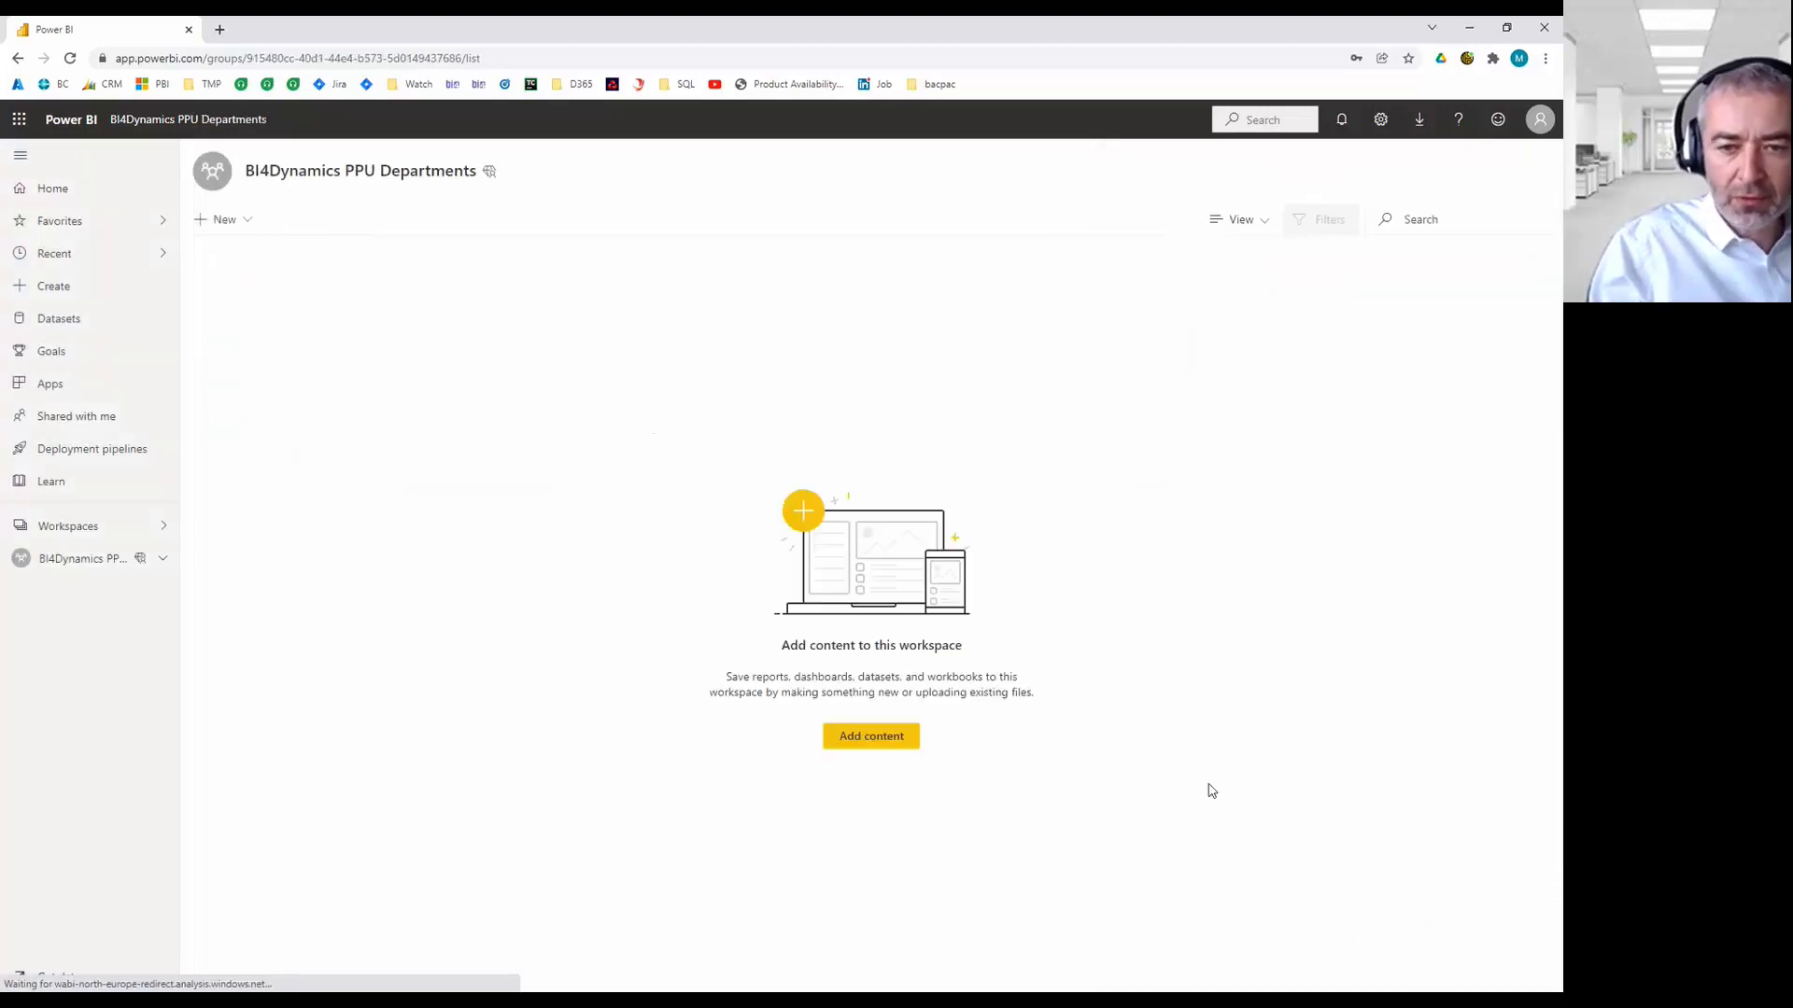
{"action": "left_click", "coordinate": [108, 523]}
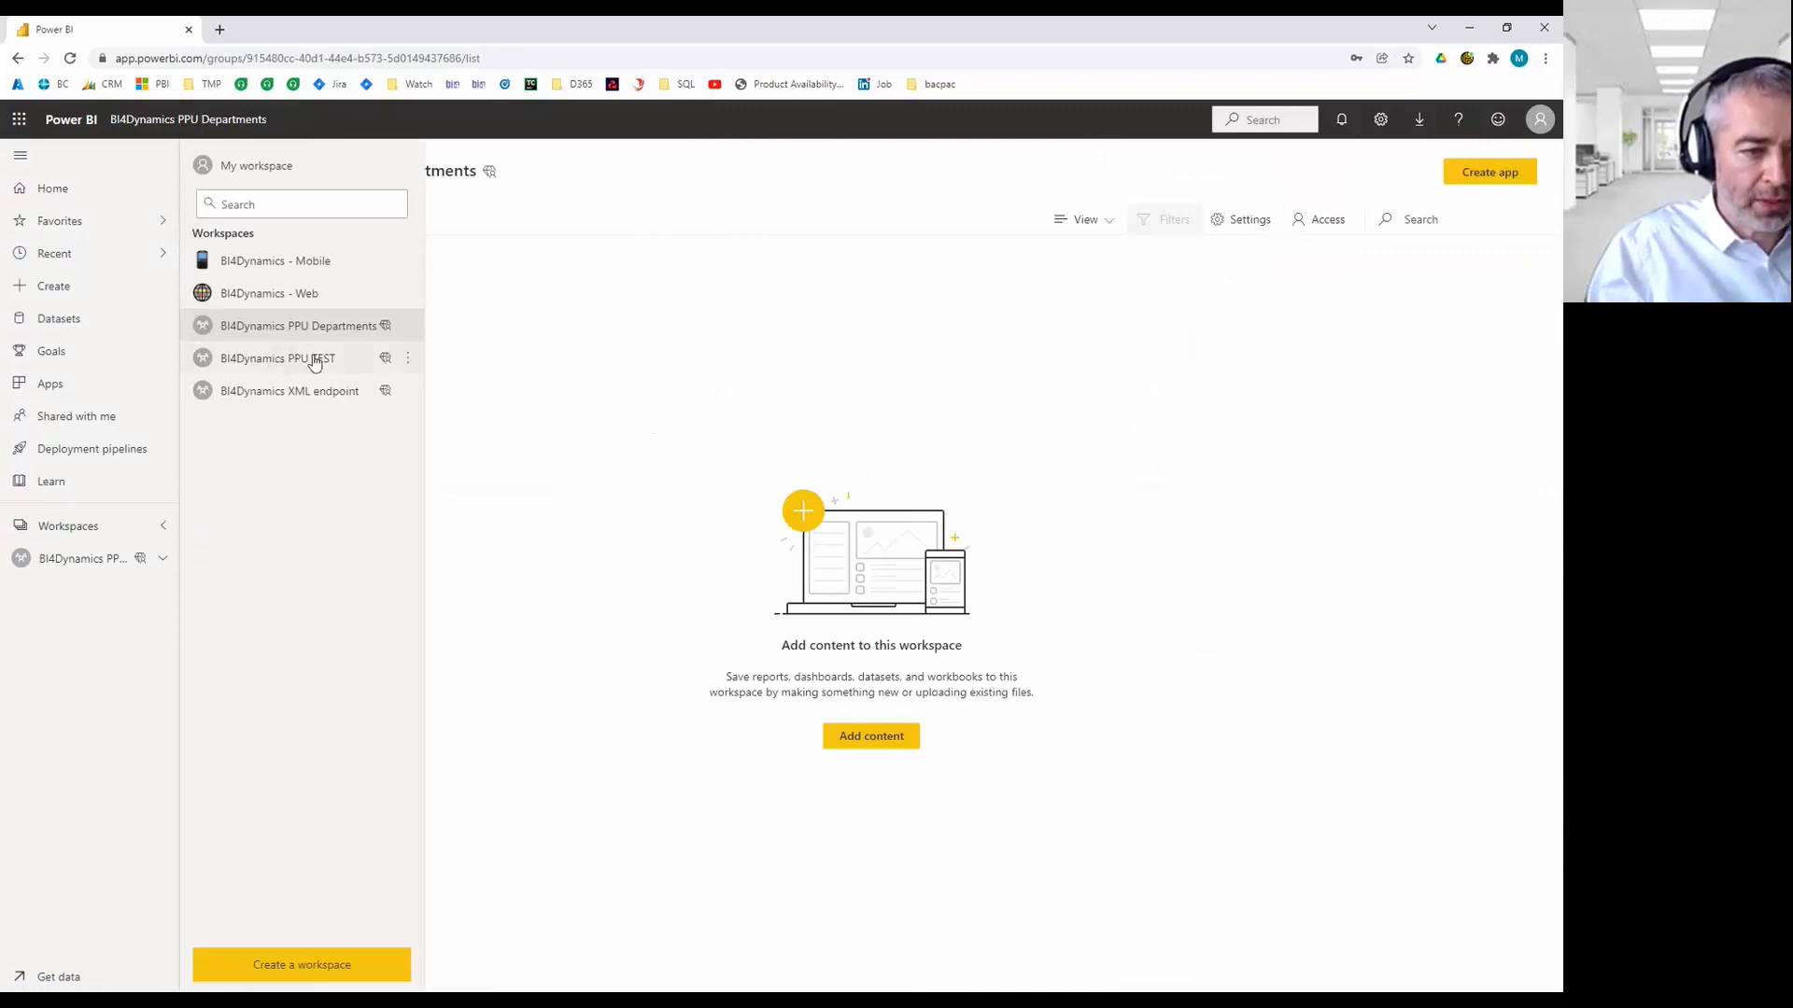
{"action": "left_click", "coordinate": [374, 333]}
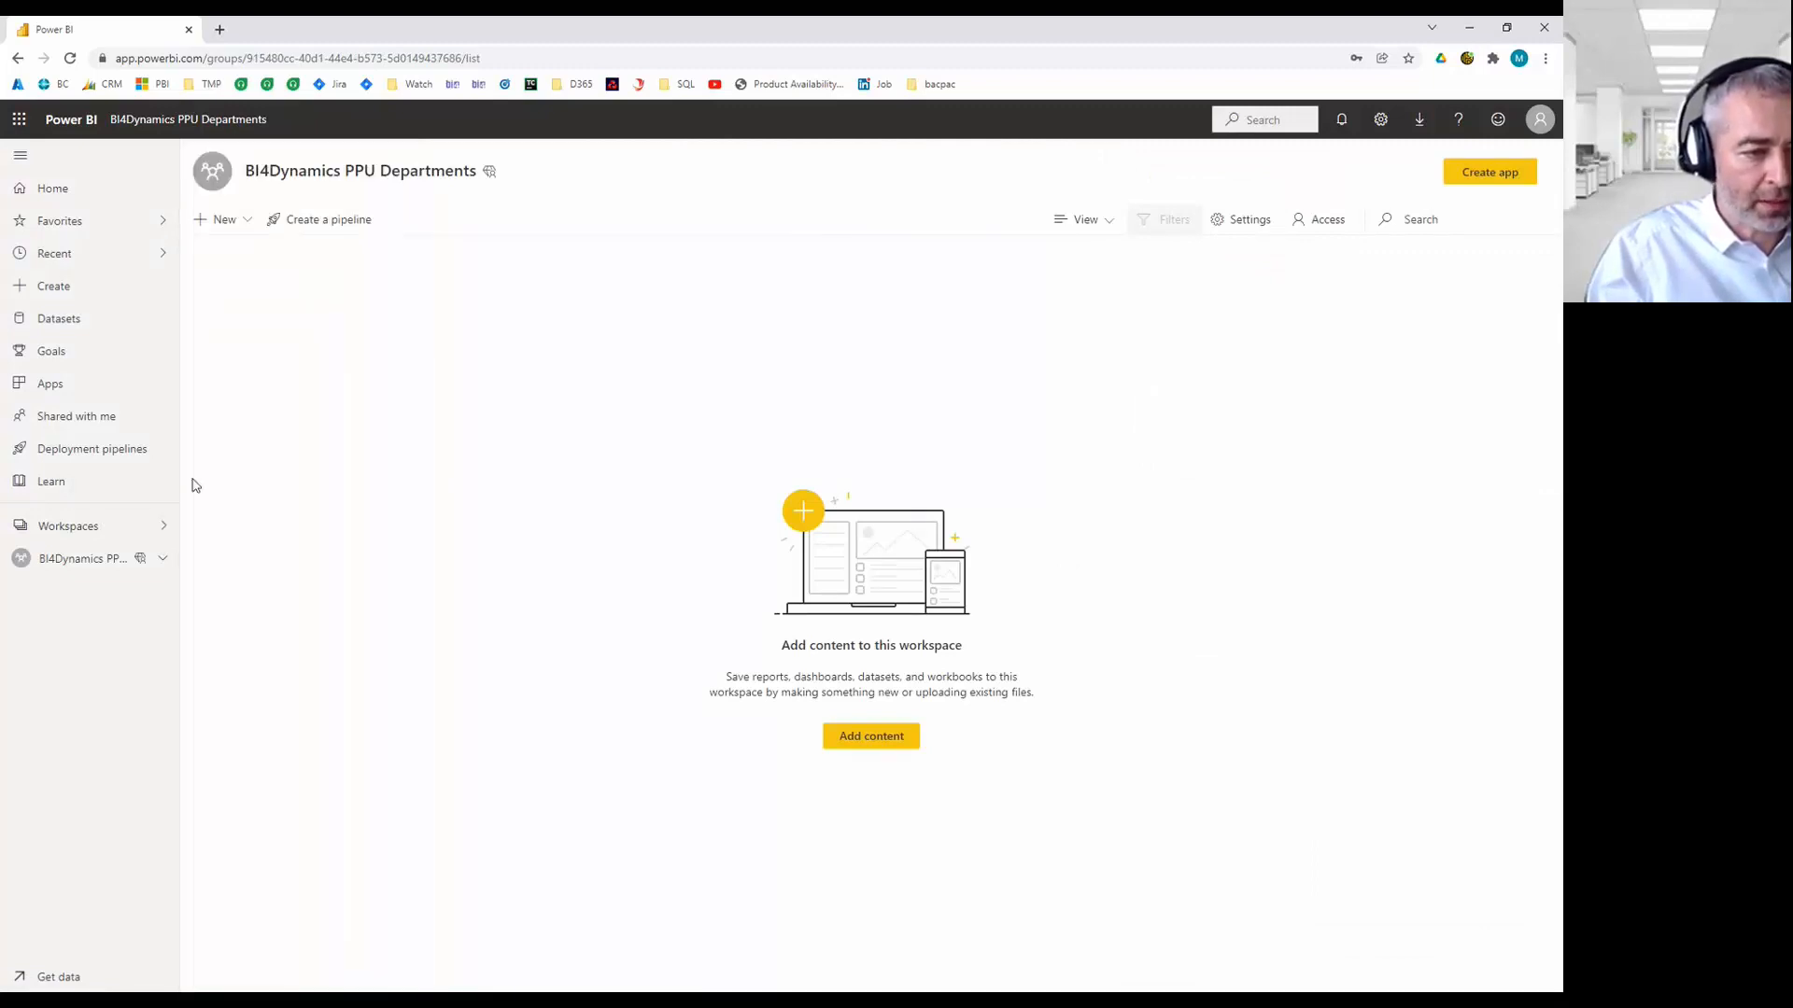
Copy the workspace connection link from the Premium settings of the BI4Dynamics PPU Departments workspace.
{"action": "left_click", "coordinate": [159, 526]}
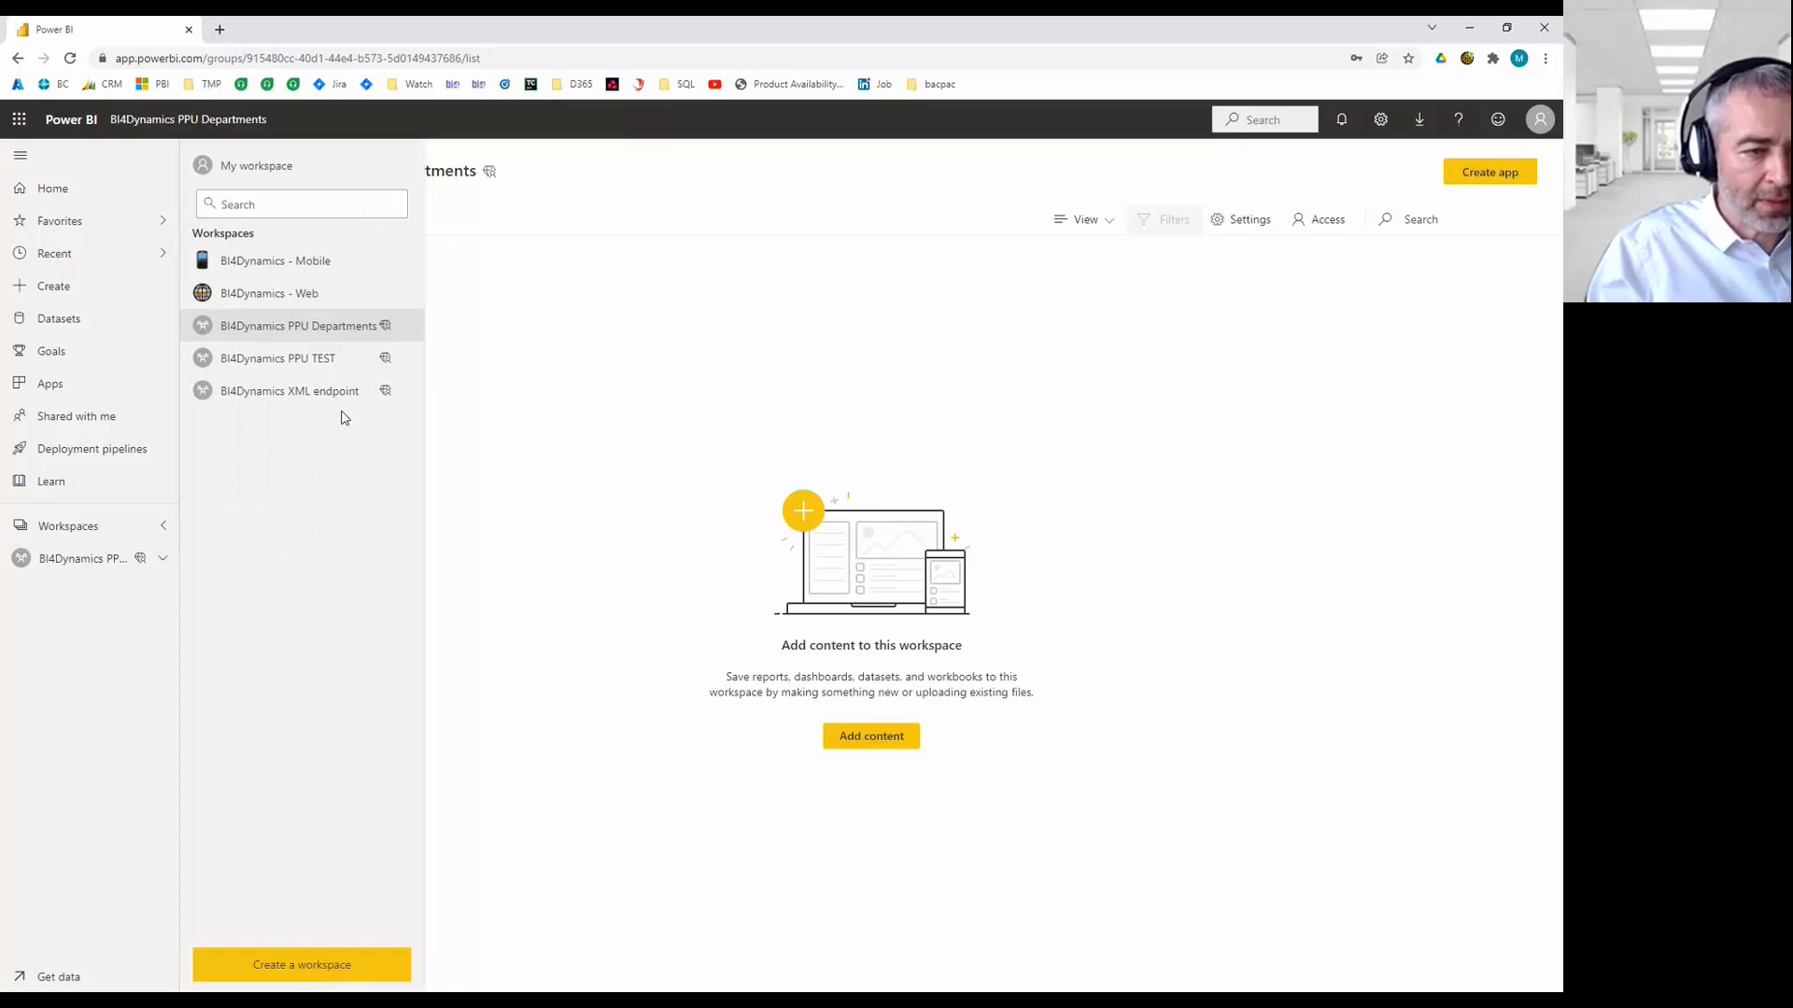
{"action": "left_click", "coordinate": [407, 325]}
{"action": "left_click", "coordinate": [439, 352]}
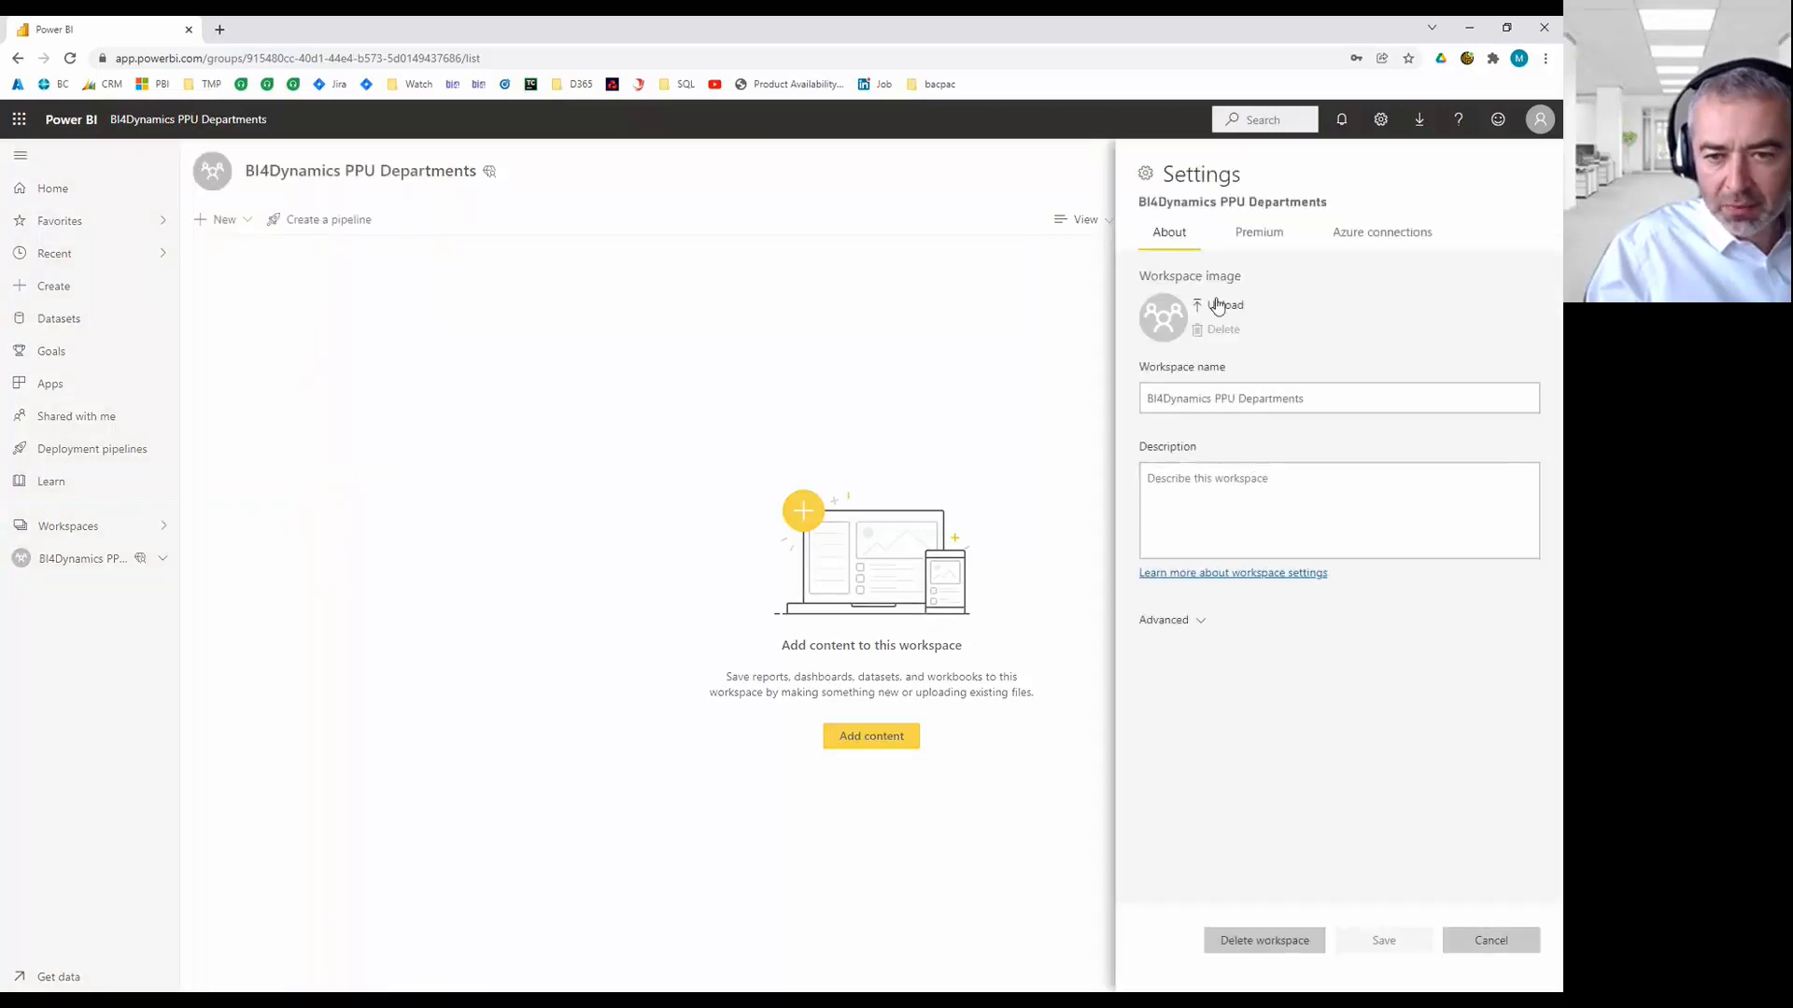
{"action": "left_click", "coordinate": [1259, 232]}
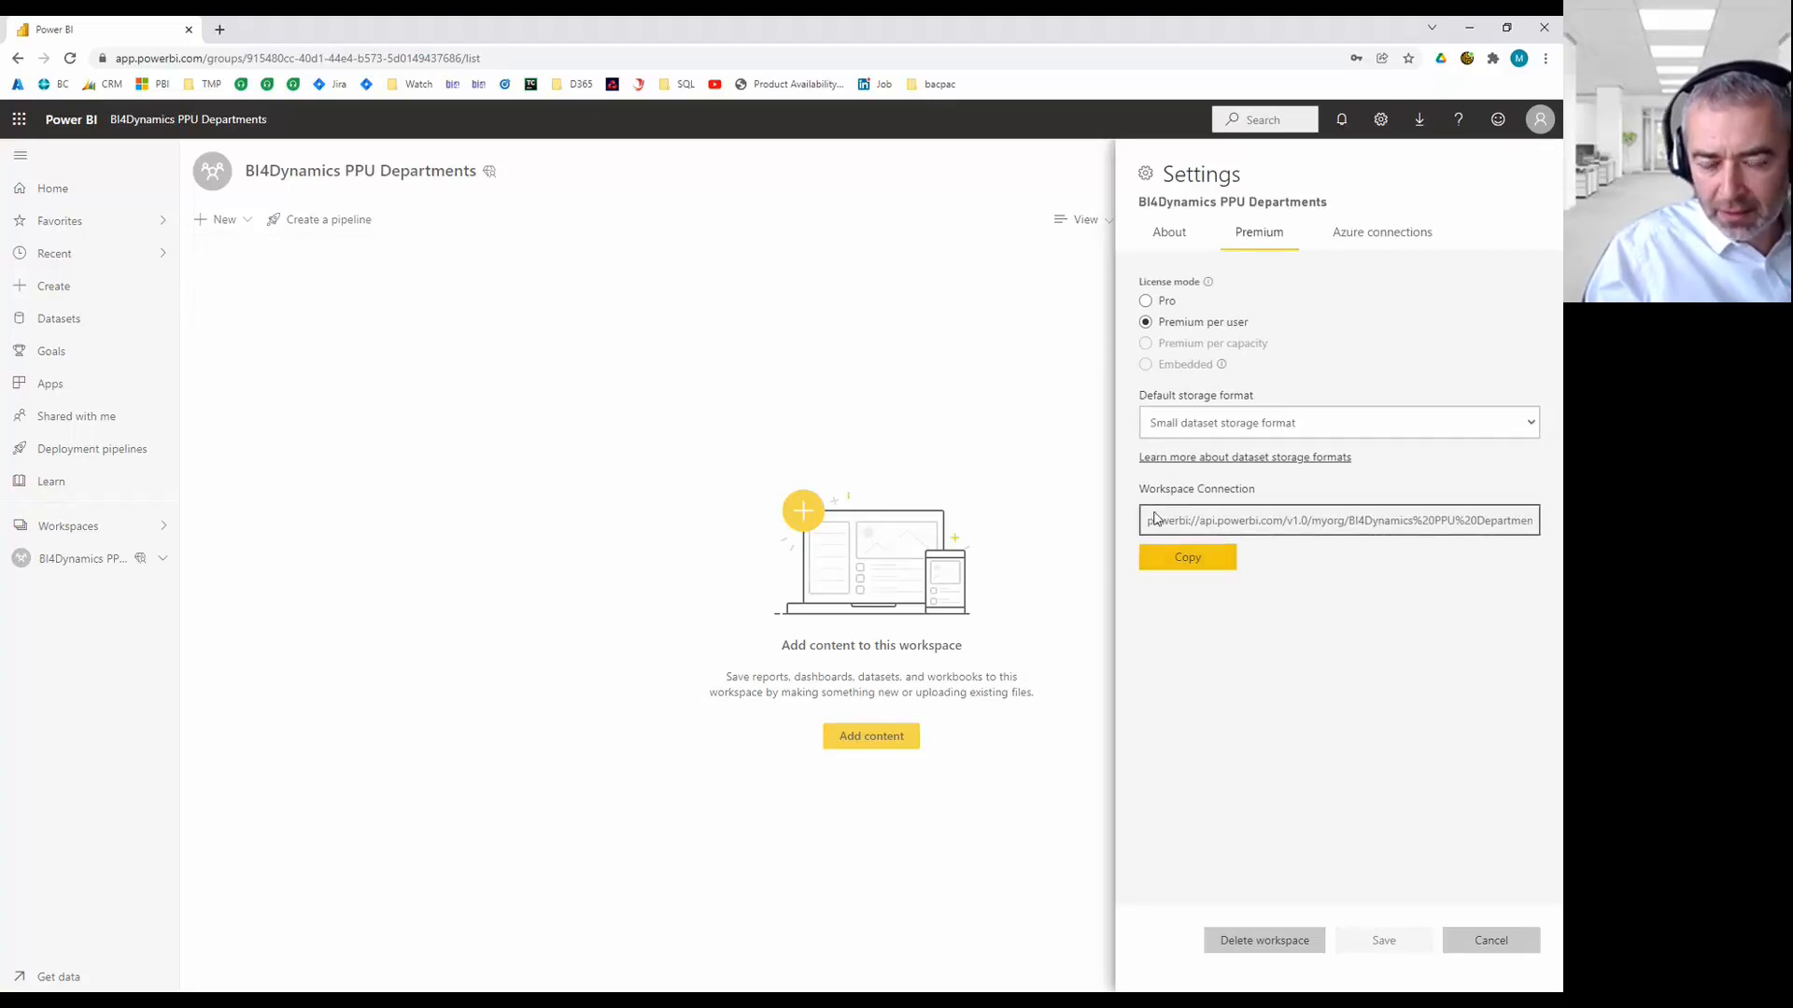
{"action": "left_click", "coordinate": [1188, 557]}
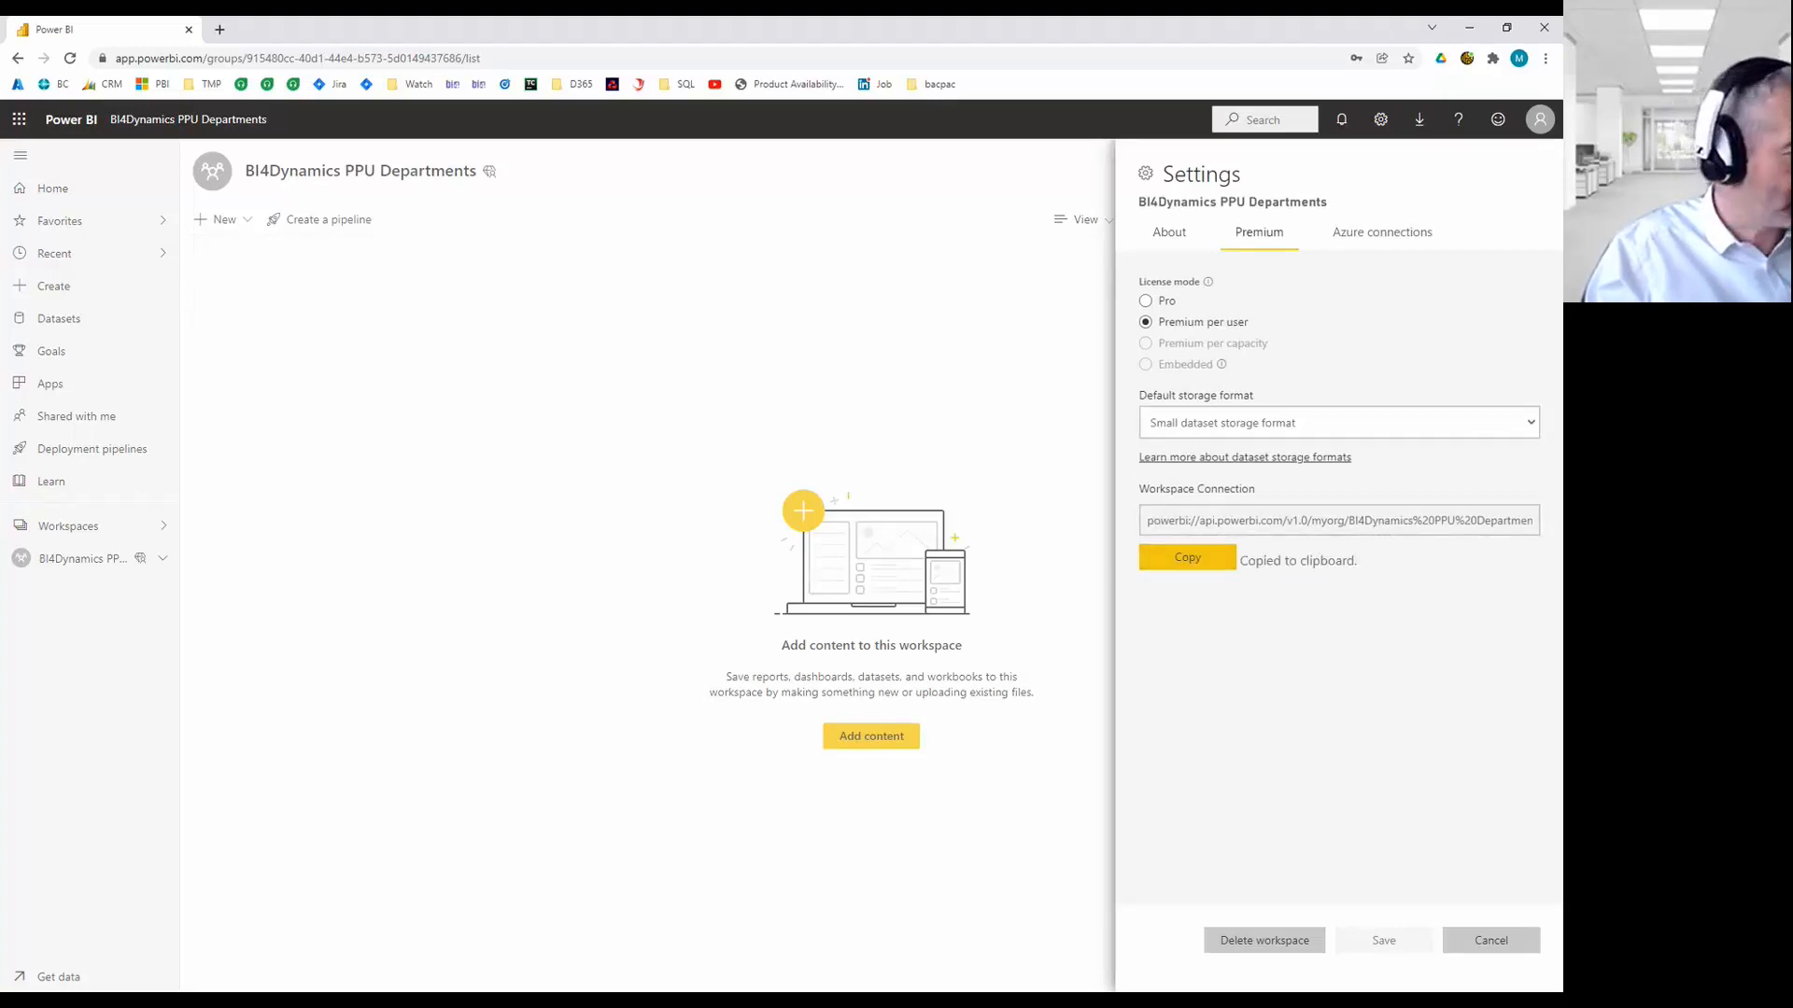
Switch to the PPU Departments note in Notepad, replace its first line with the copied connection link, and return to the workspace settings.
{"action": "key", "text": "alt+Tab"}
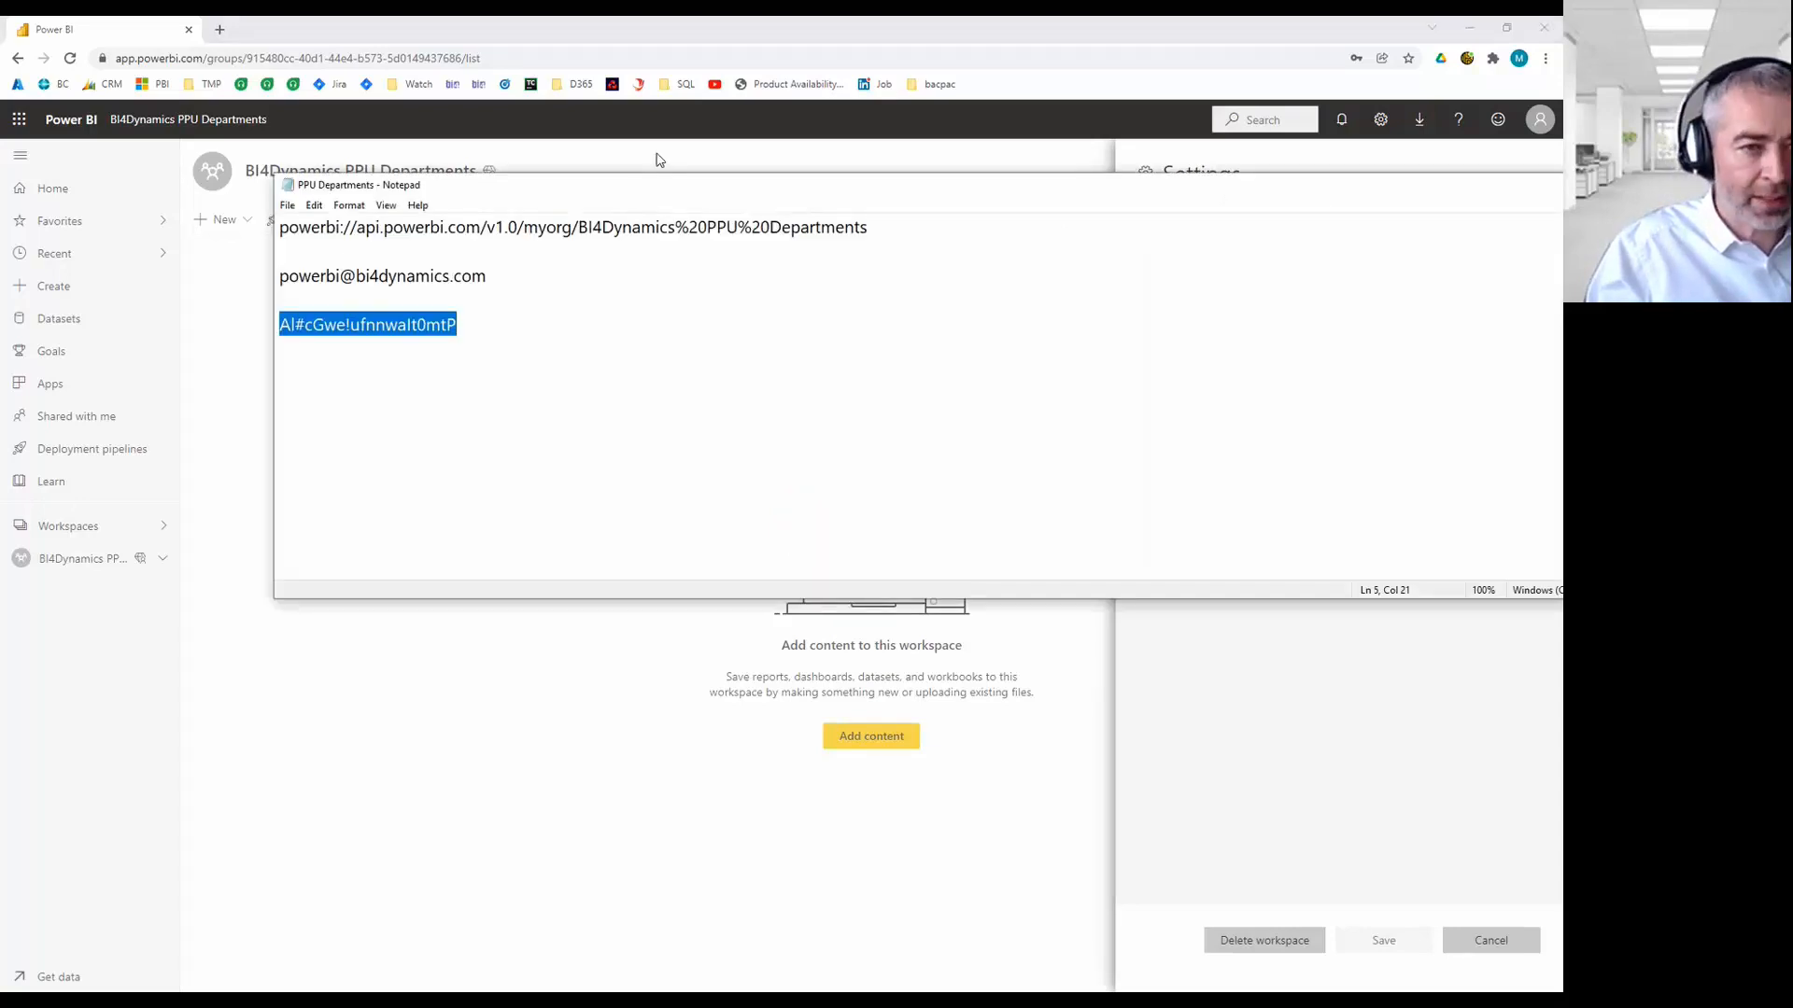
{"action": "left_click_drag", "start_coordinate": [645, 192], "coordinate": [444, 231]}
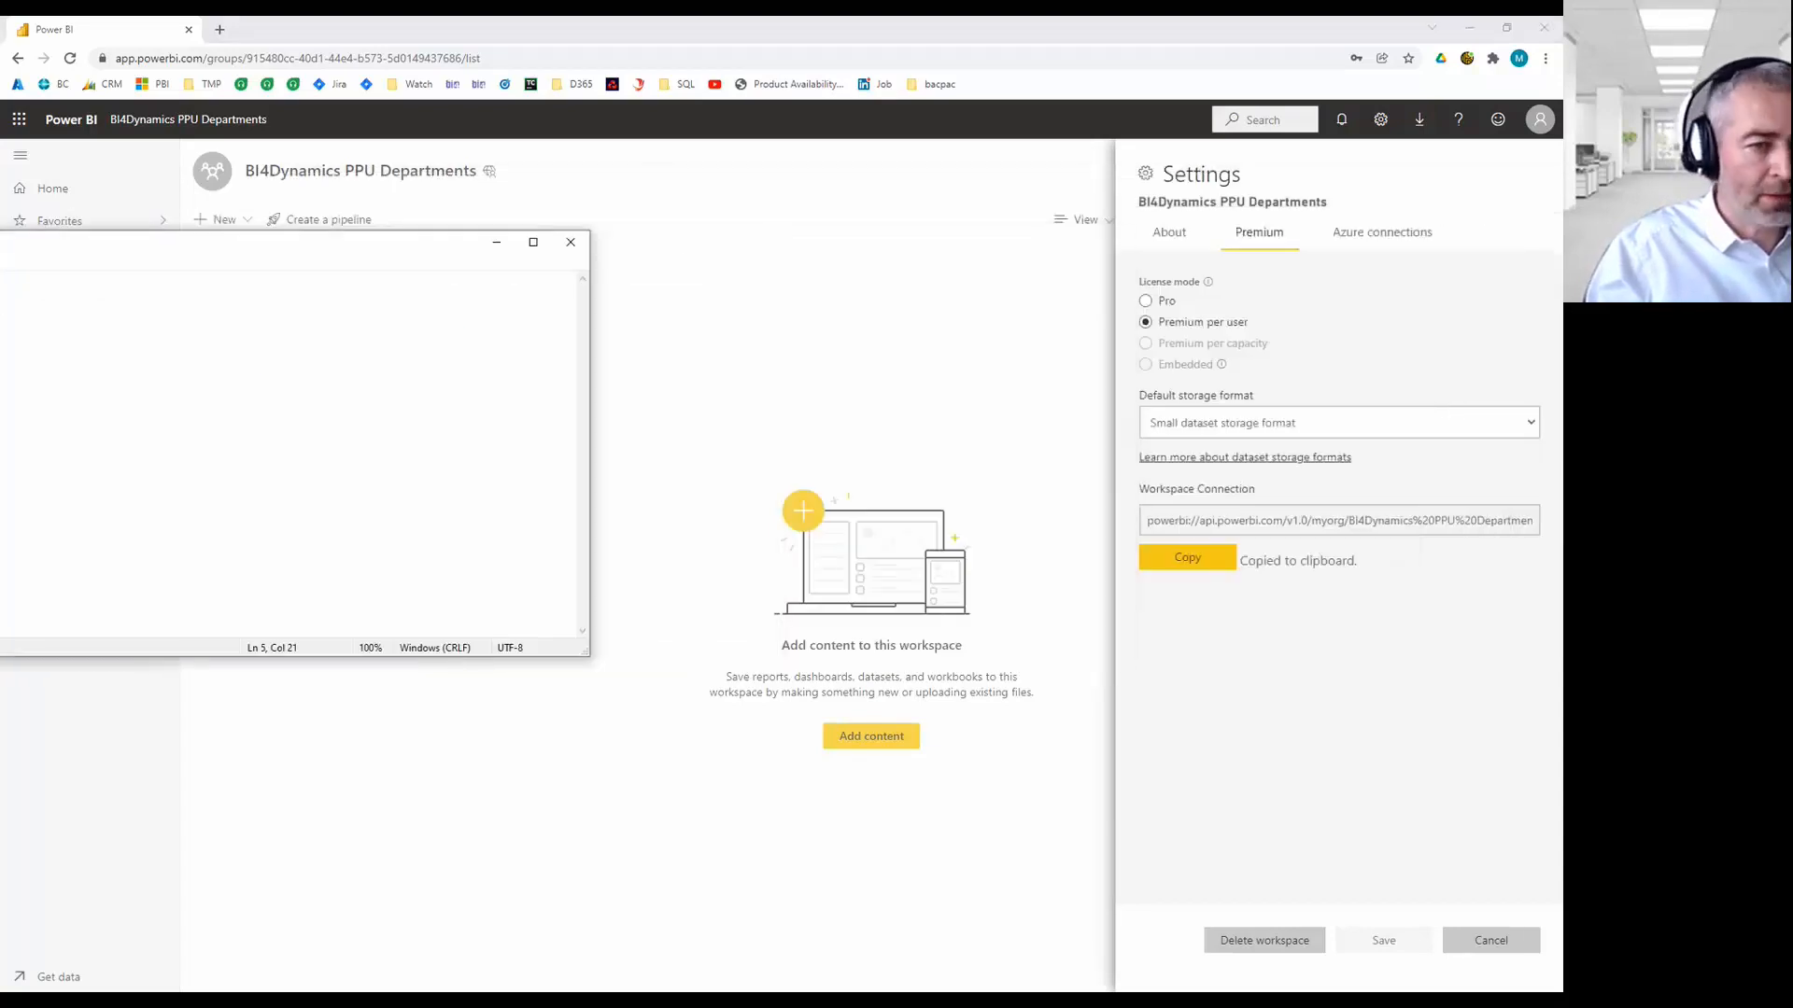
{"action": "key", "text": "shift+End"}
{"action": "key", "text": "ctrl+v"}
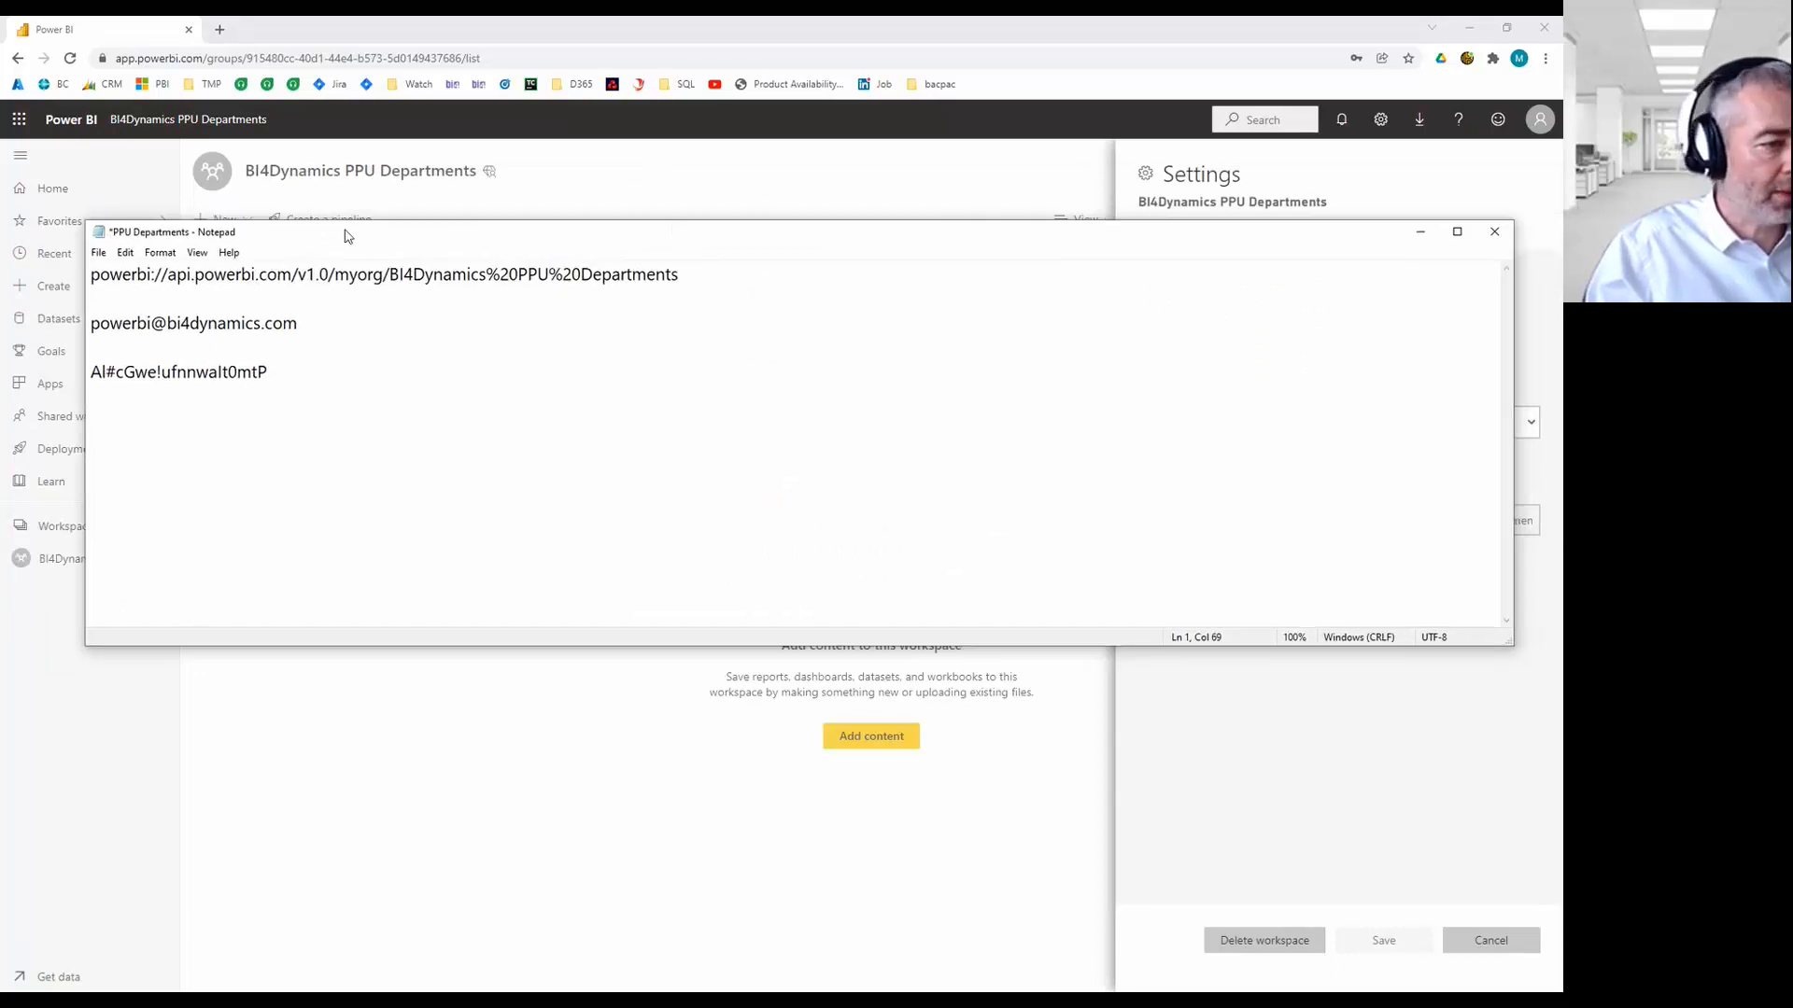
{"action": "key", "text": "alt+Tab"}
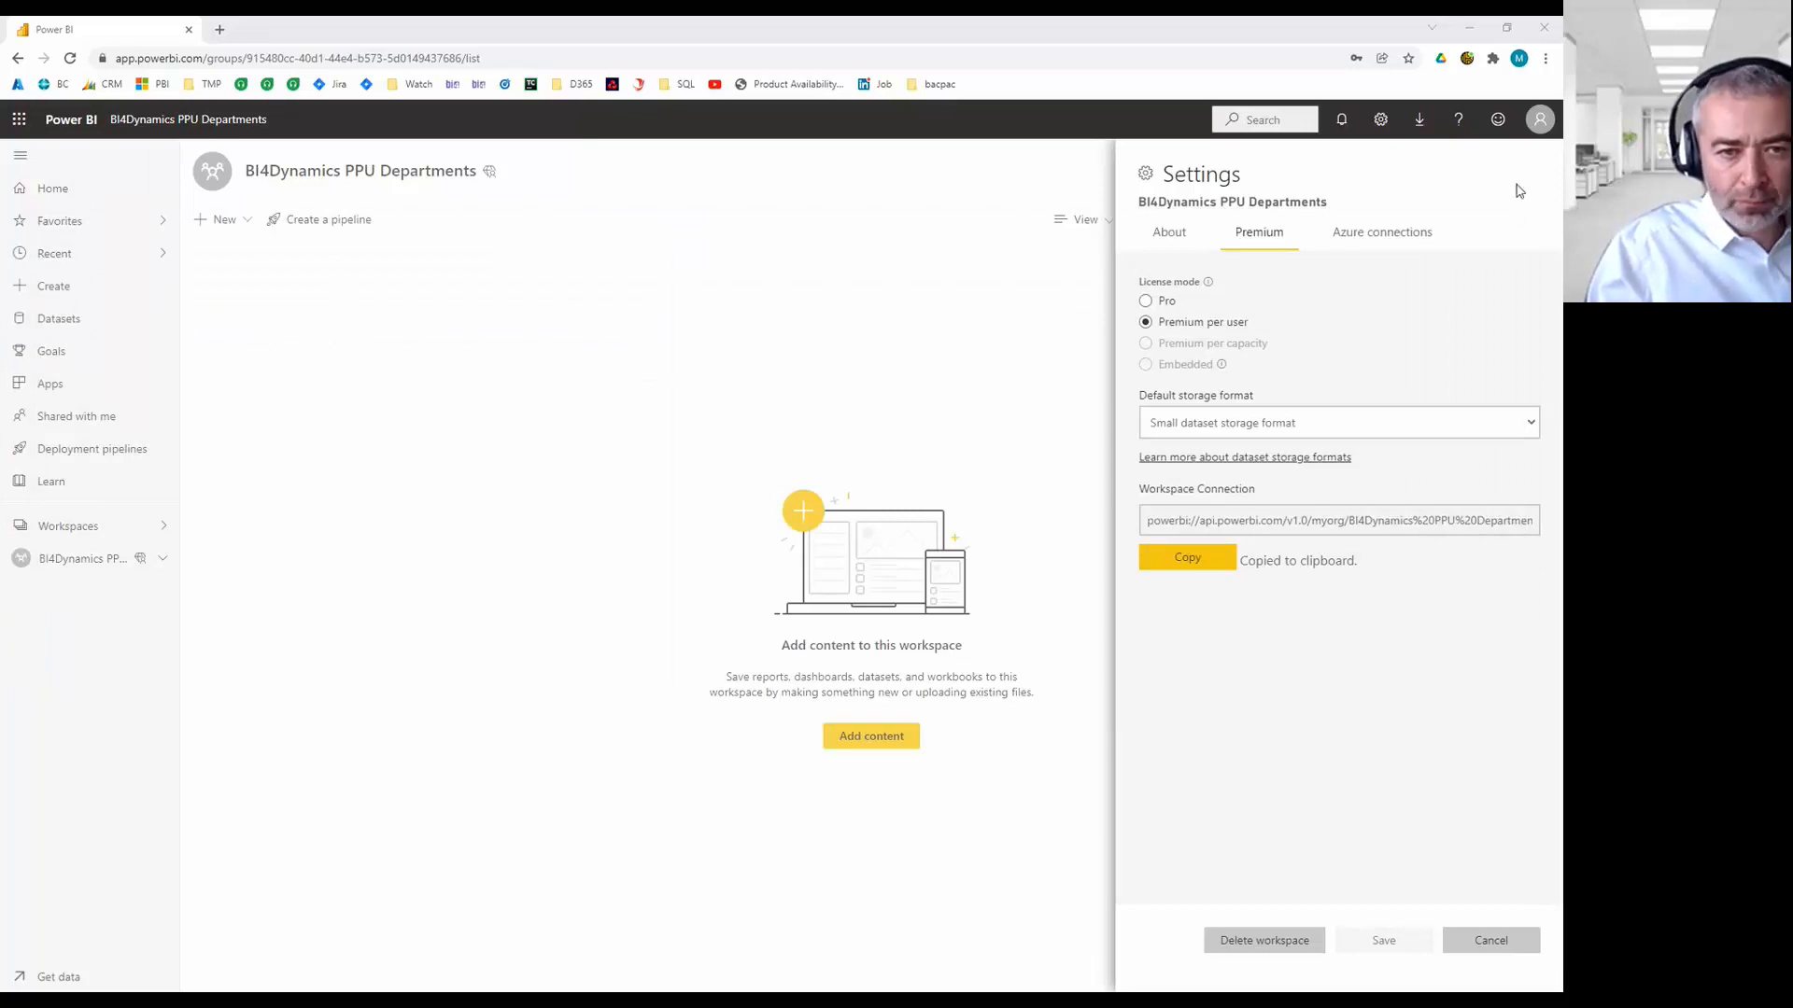
Switch to Power BI Desktop, maximize the empty report, and connect it live to the BI4Dynamics PBI XMLA dataset, with datasets sorted by workspace.
{"action": "left_click", "coordinate": [758, 179]}
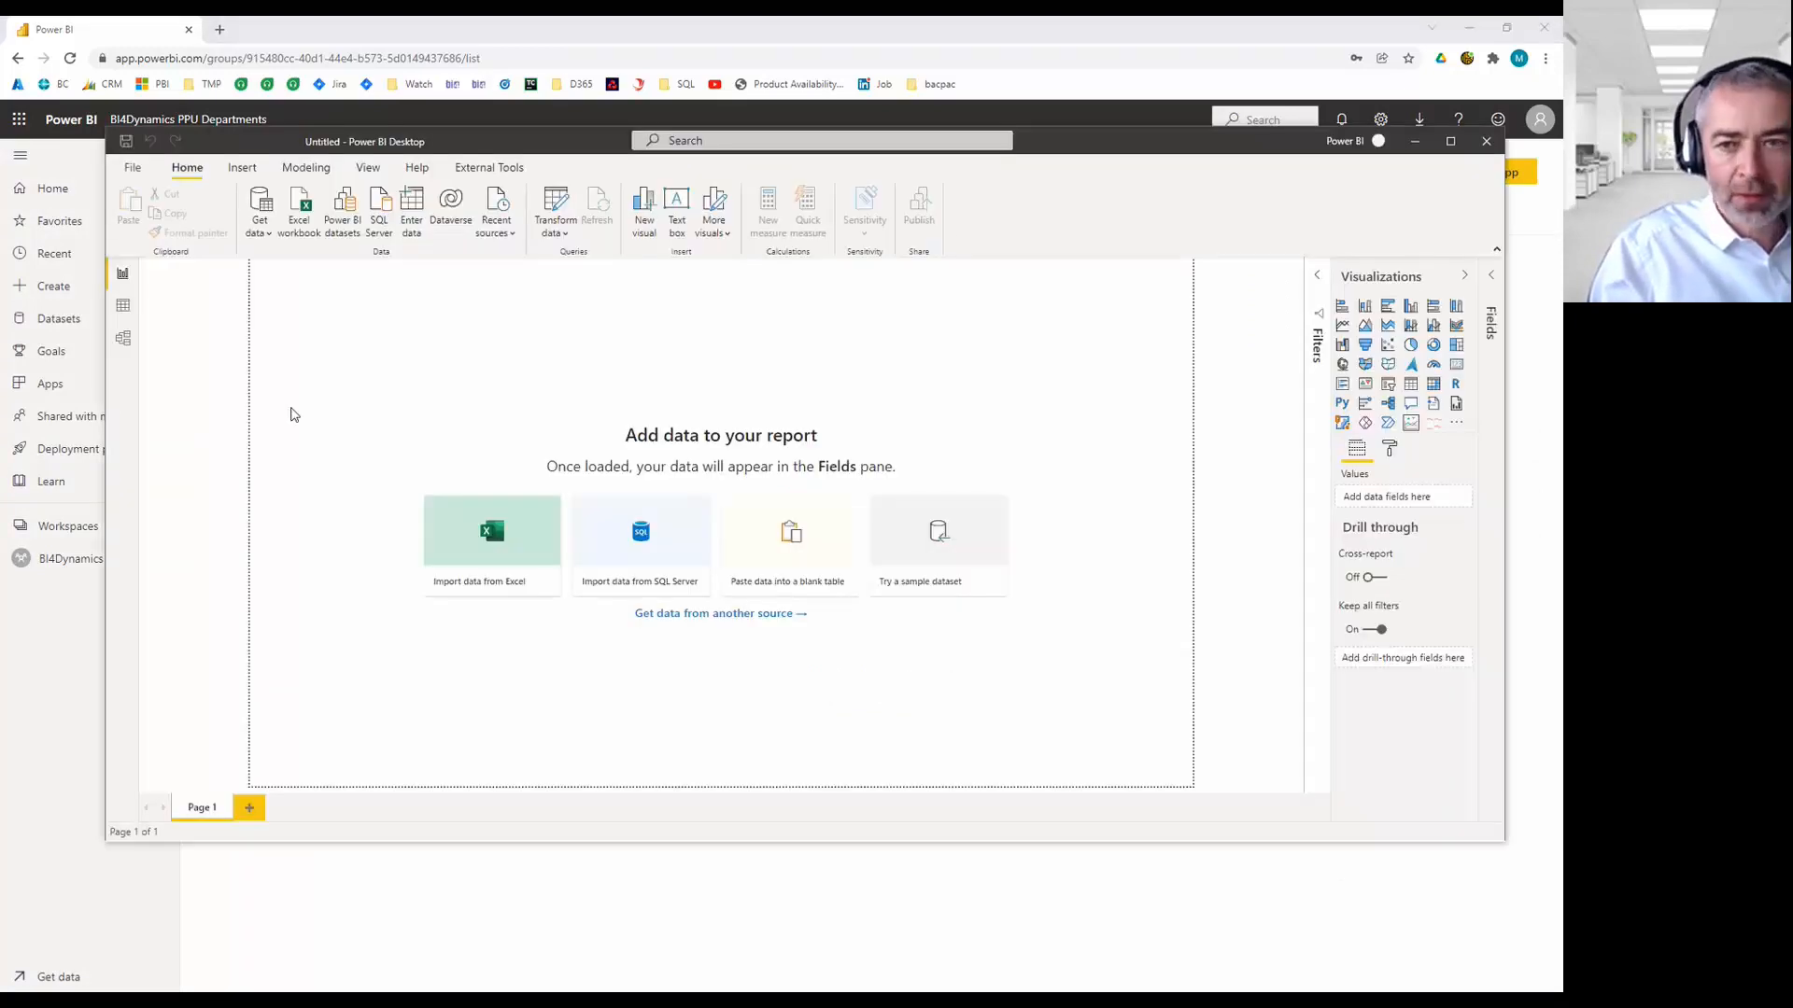
{"action": "left_click", "coordinate": [1450, 141]}
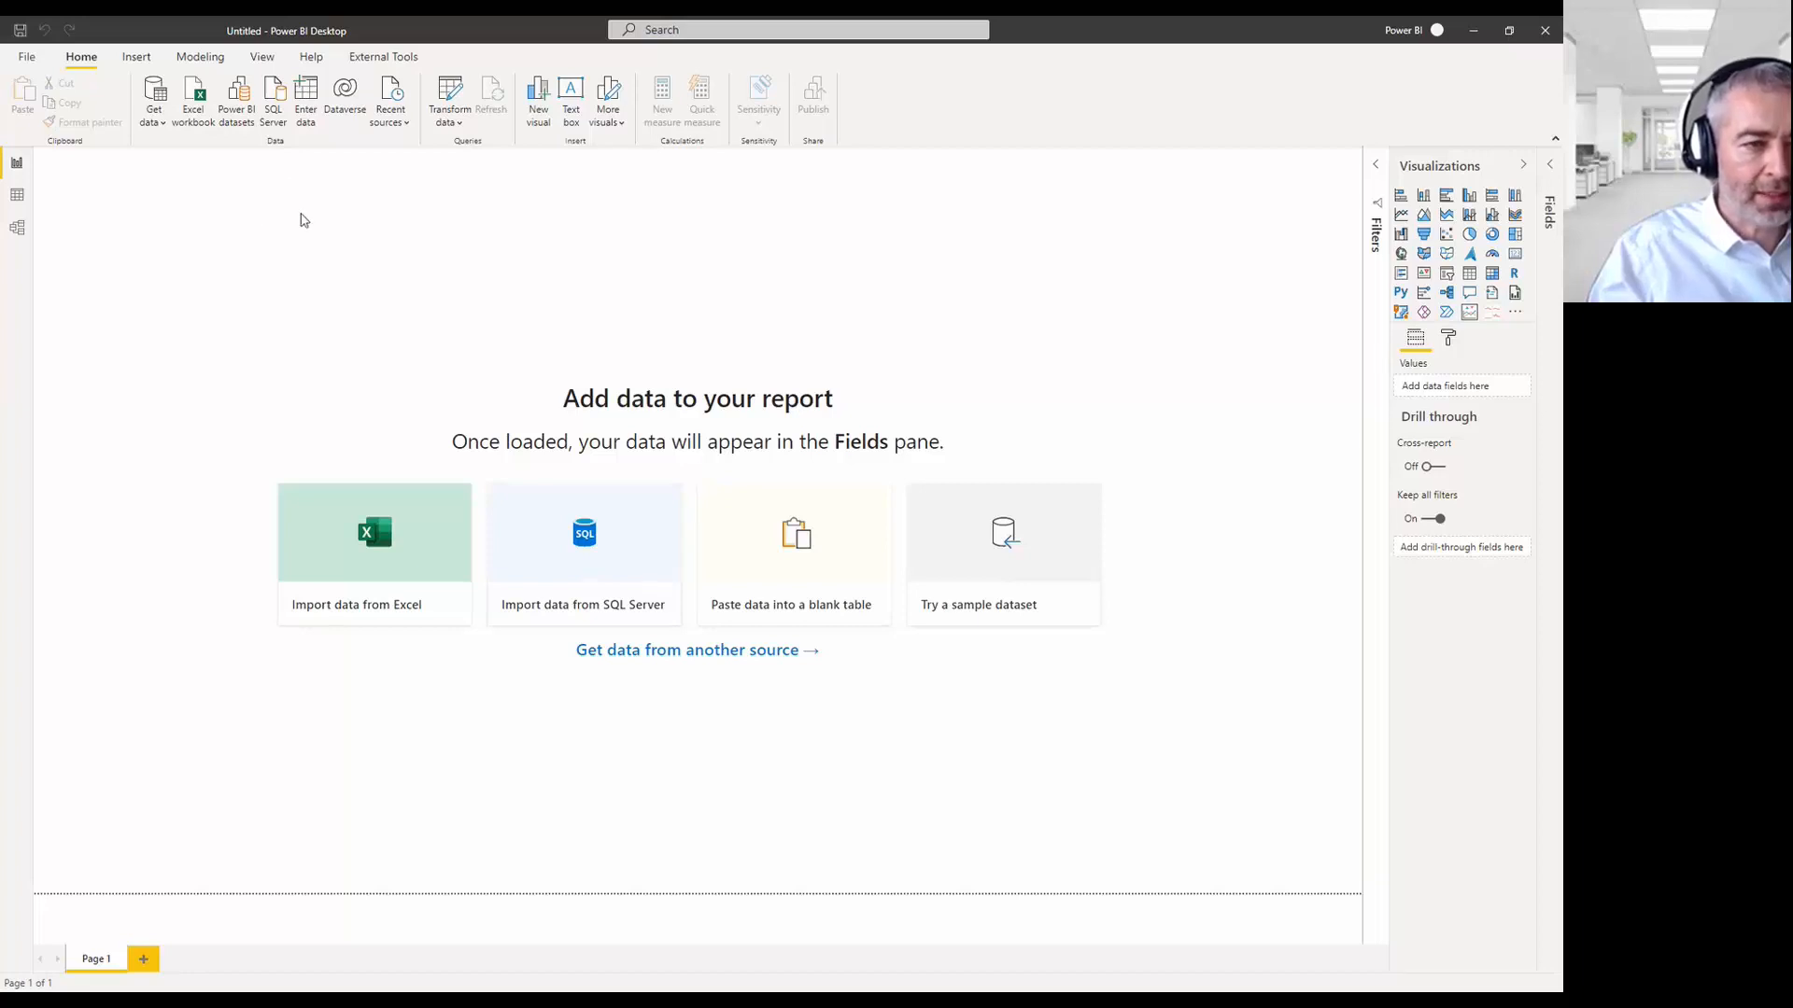
{"action": "left_click", "coordinate": [236, 101]}
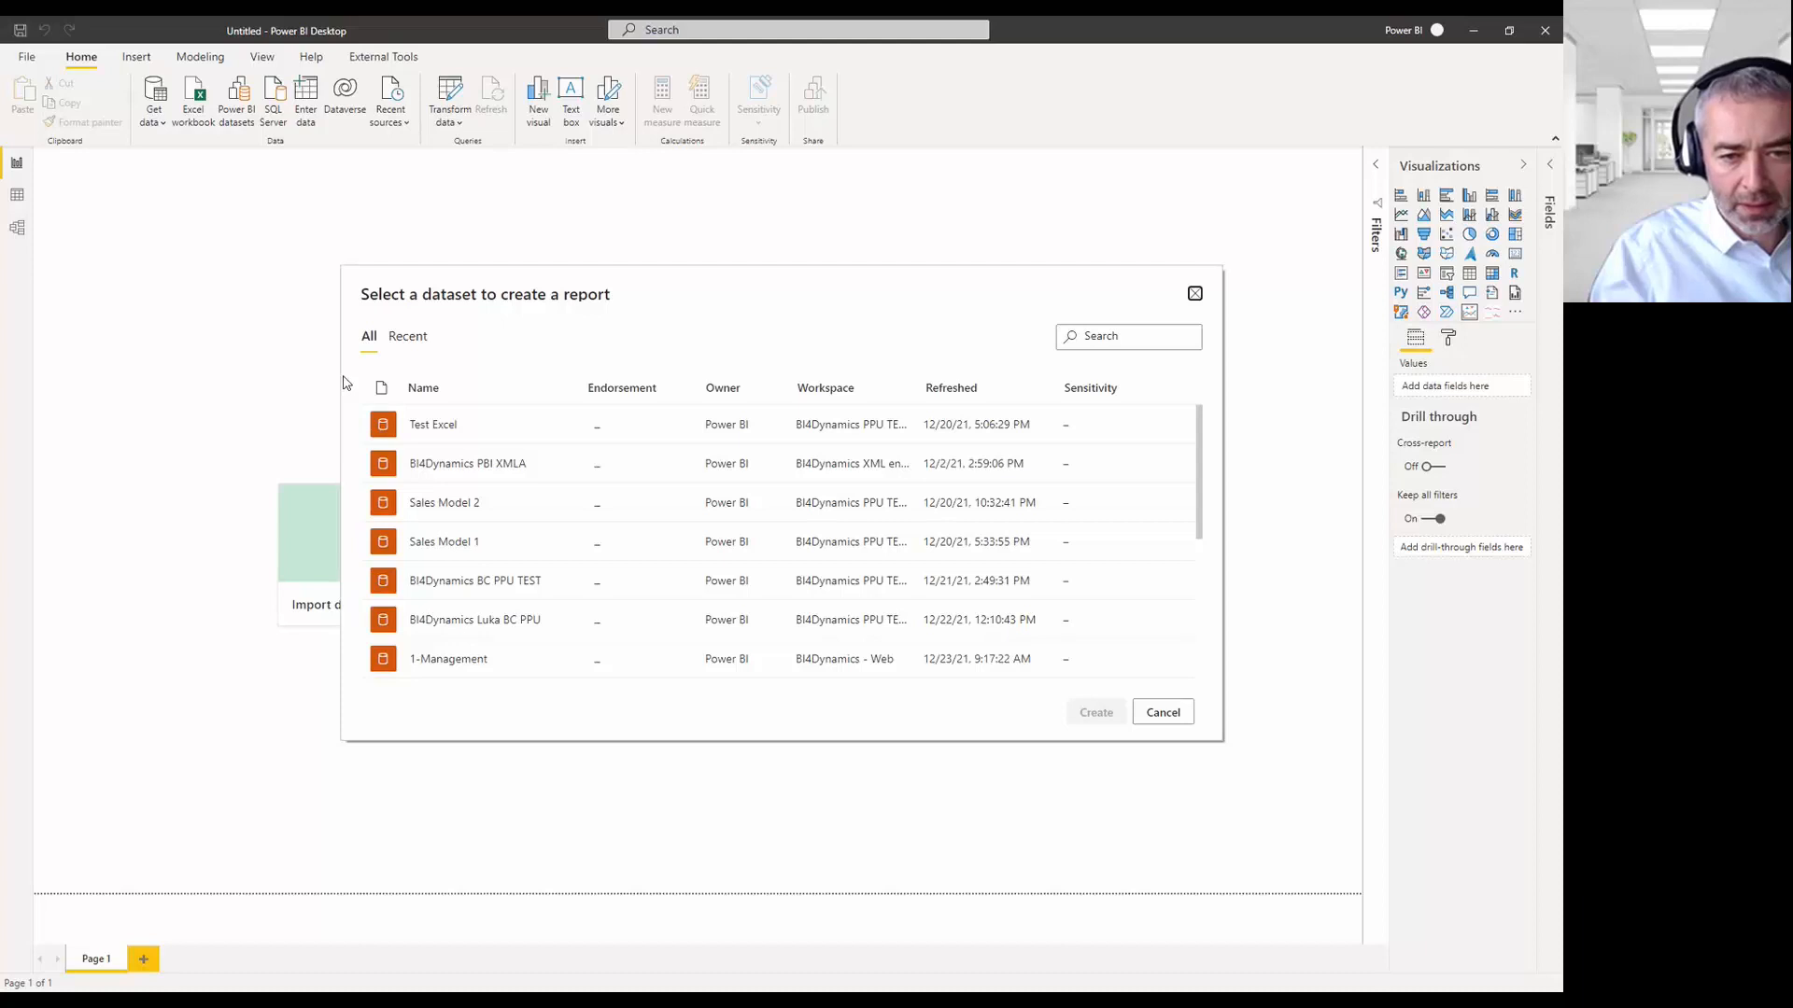
{"action": "left_click", "coordinate": [829, 388]}
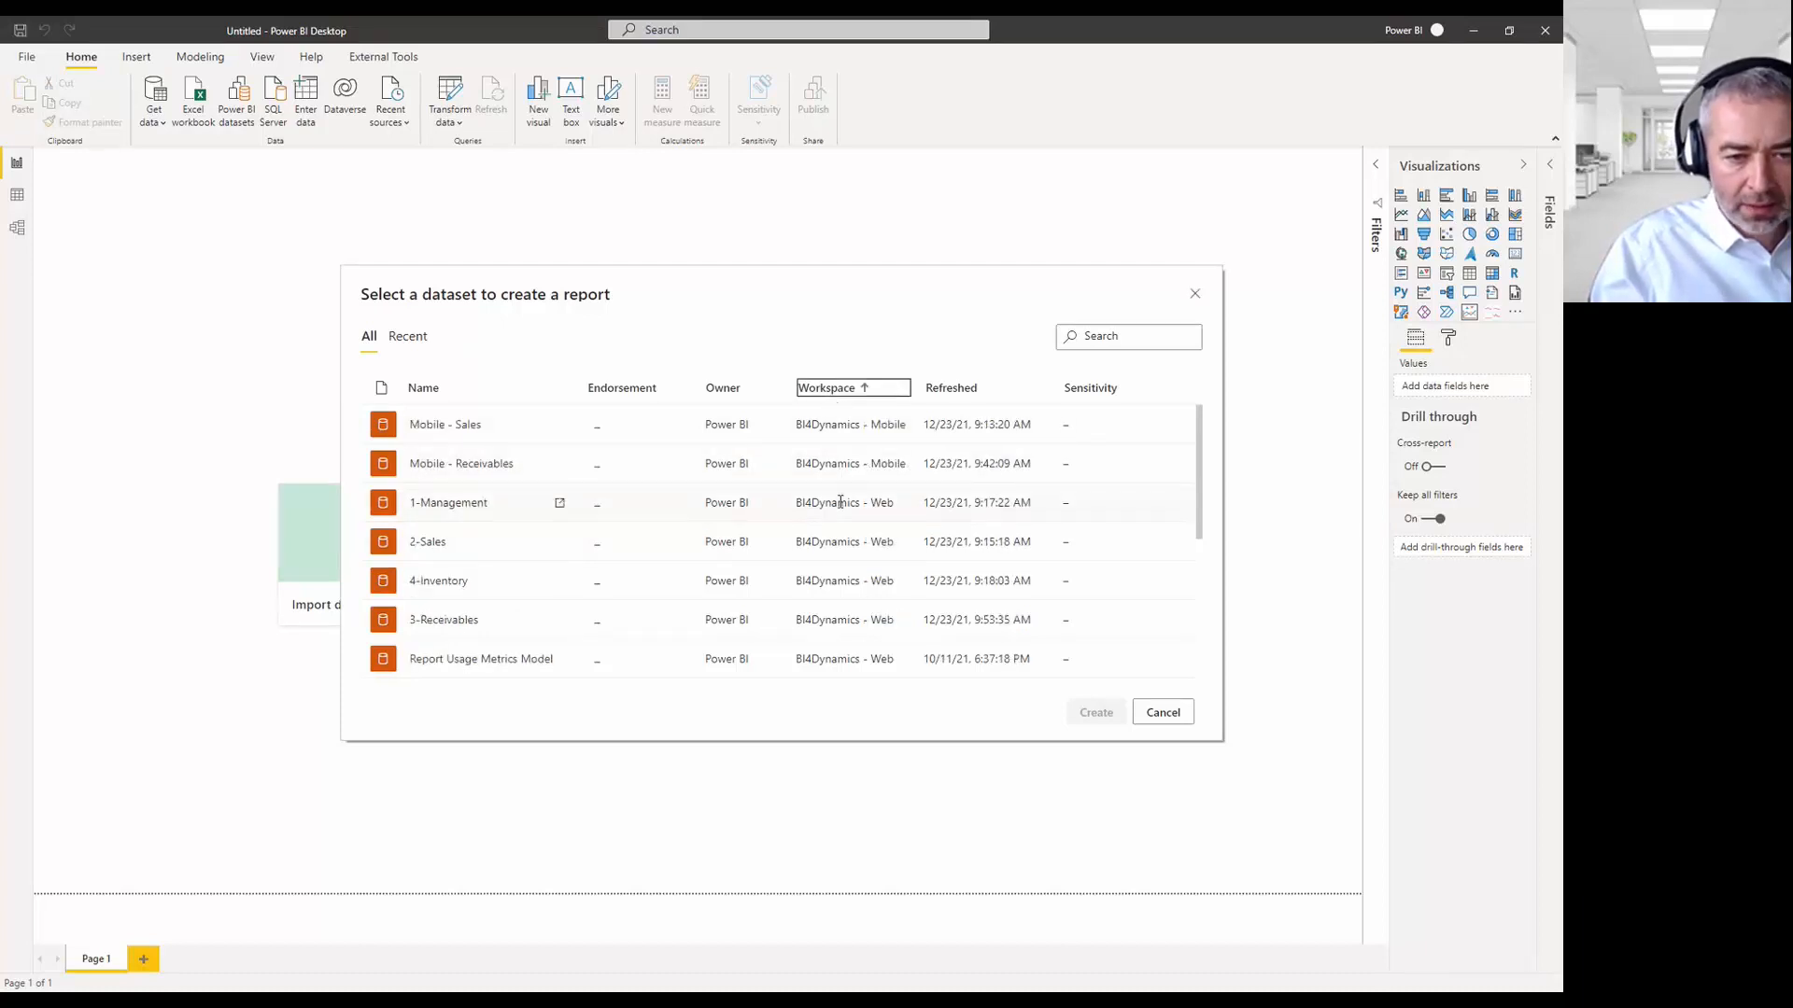
{"action": "scroll", "coordinate": [814, 534], "scroll_direction": "down", "scroll_amount": 5}
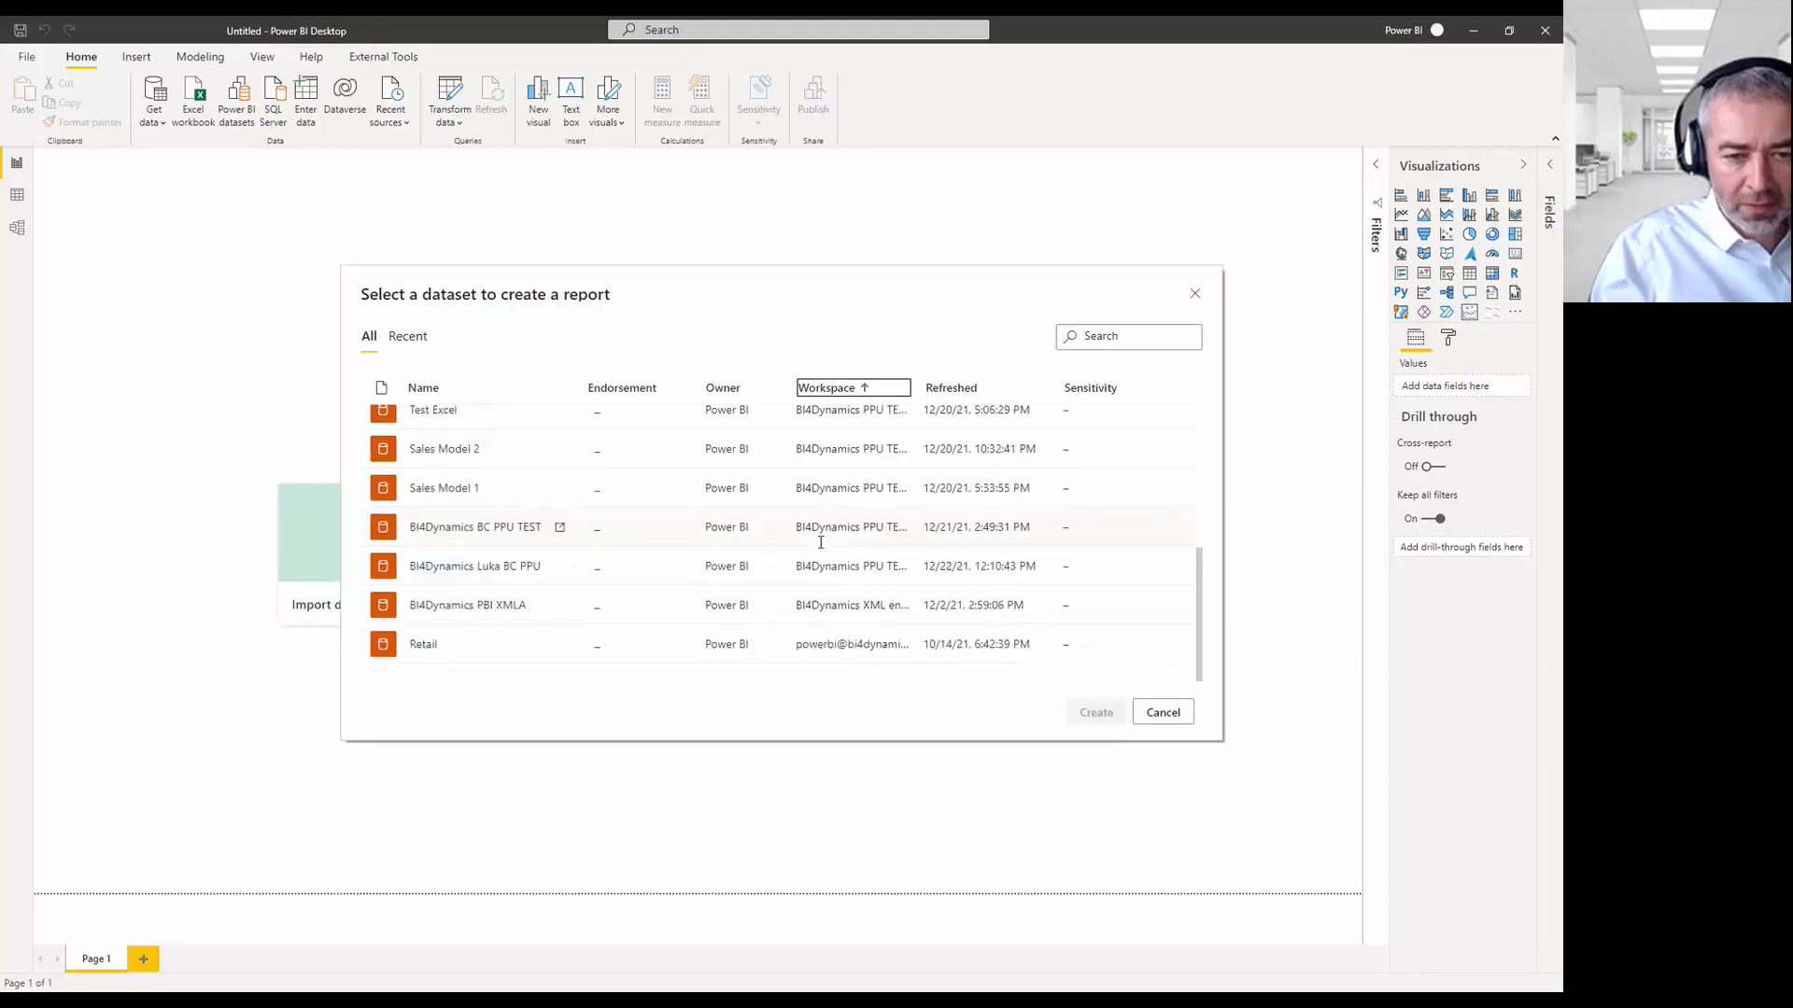
{"action": "double_click", "coordinate": [920, 391]}
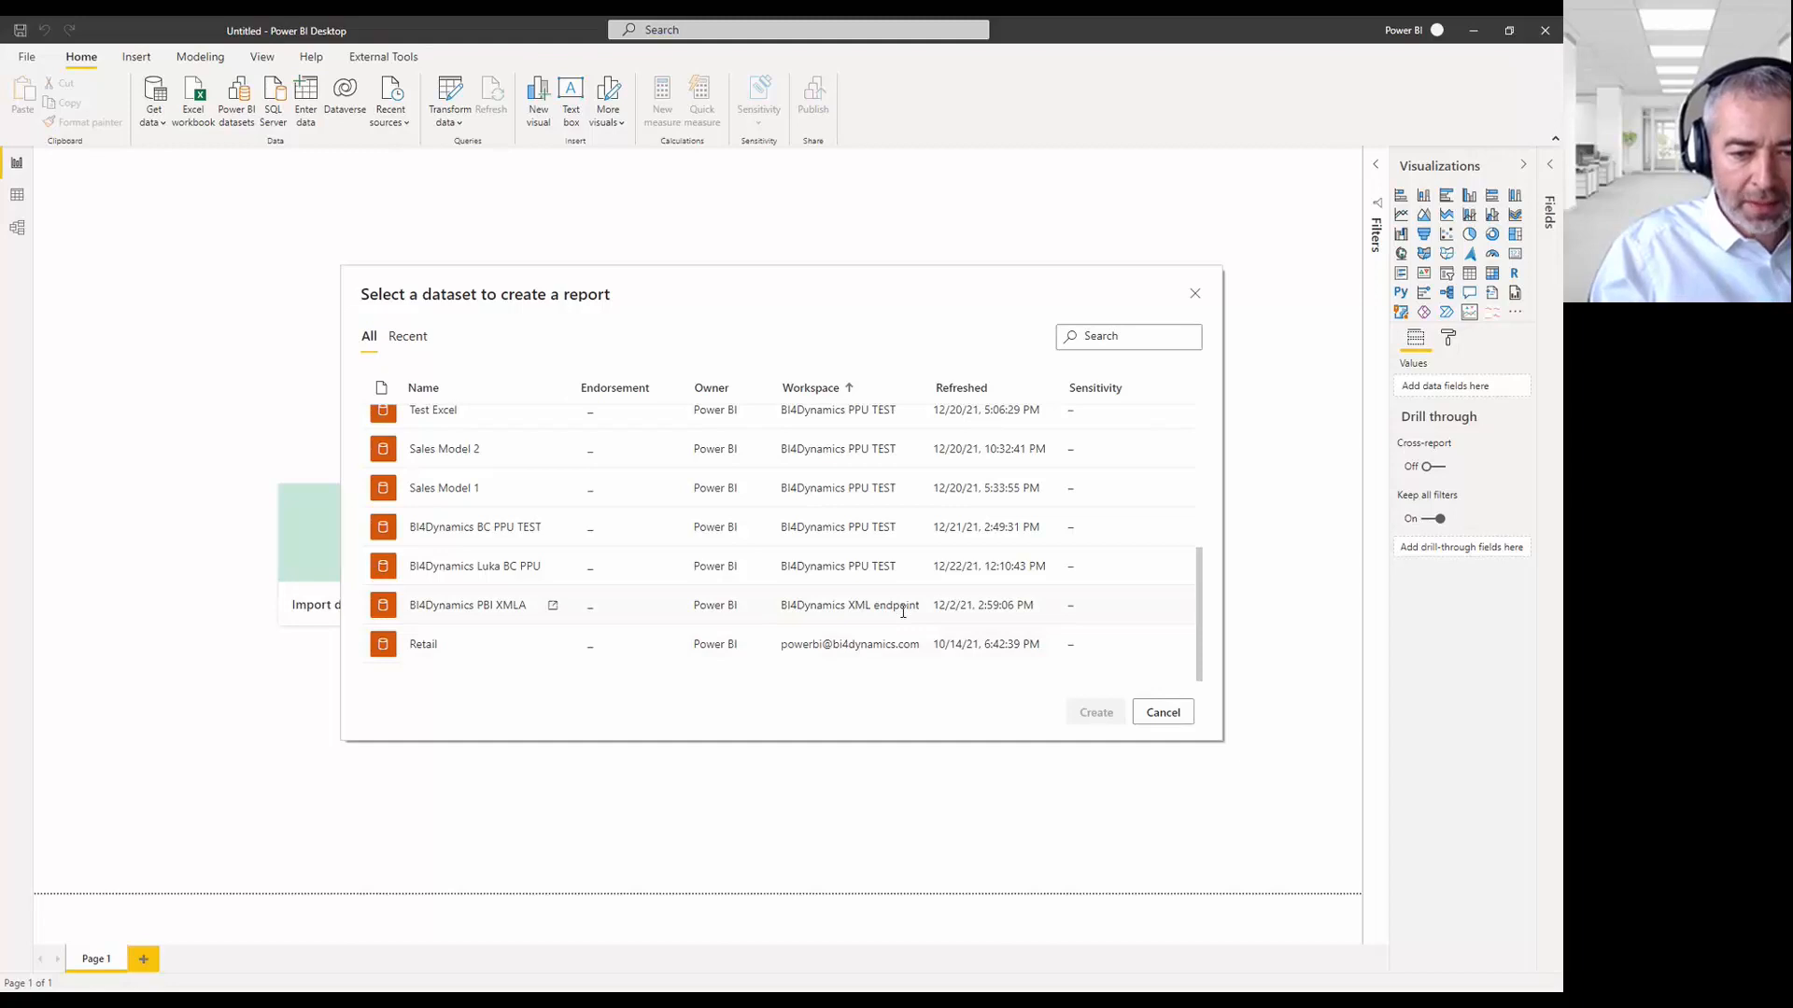
{"action": "left_click", "coordinate": [902, 611]}
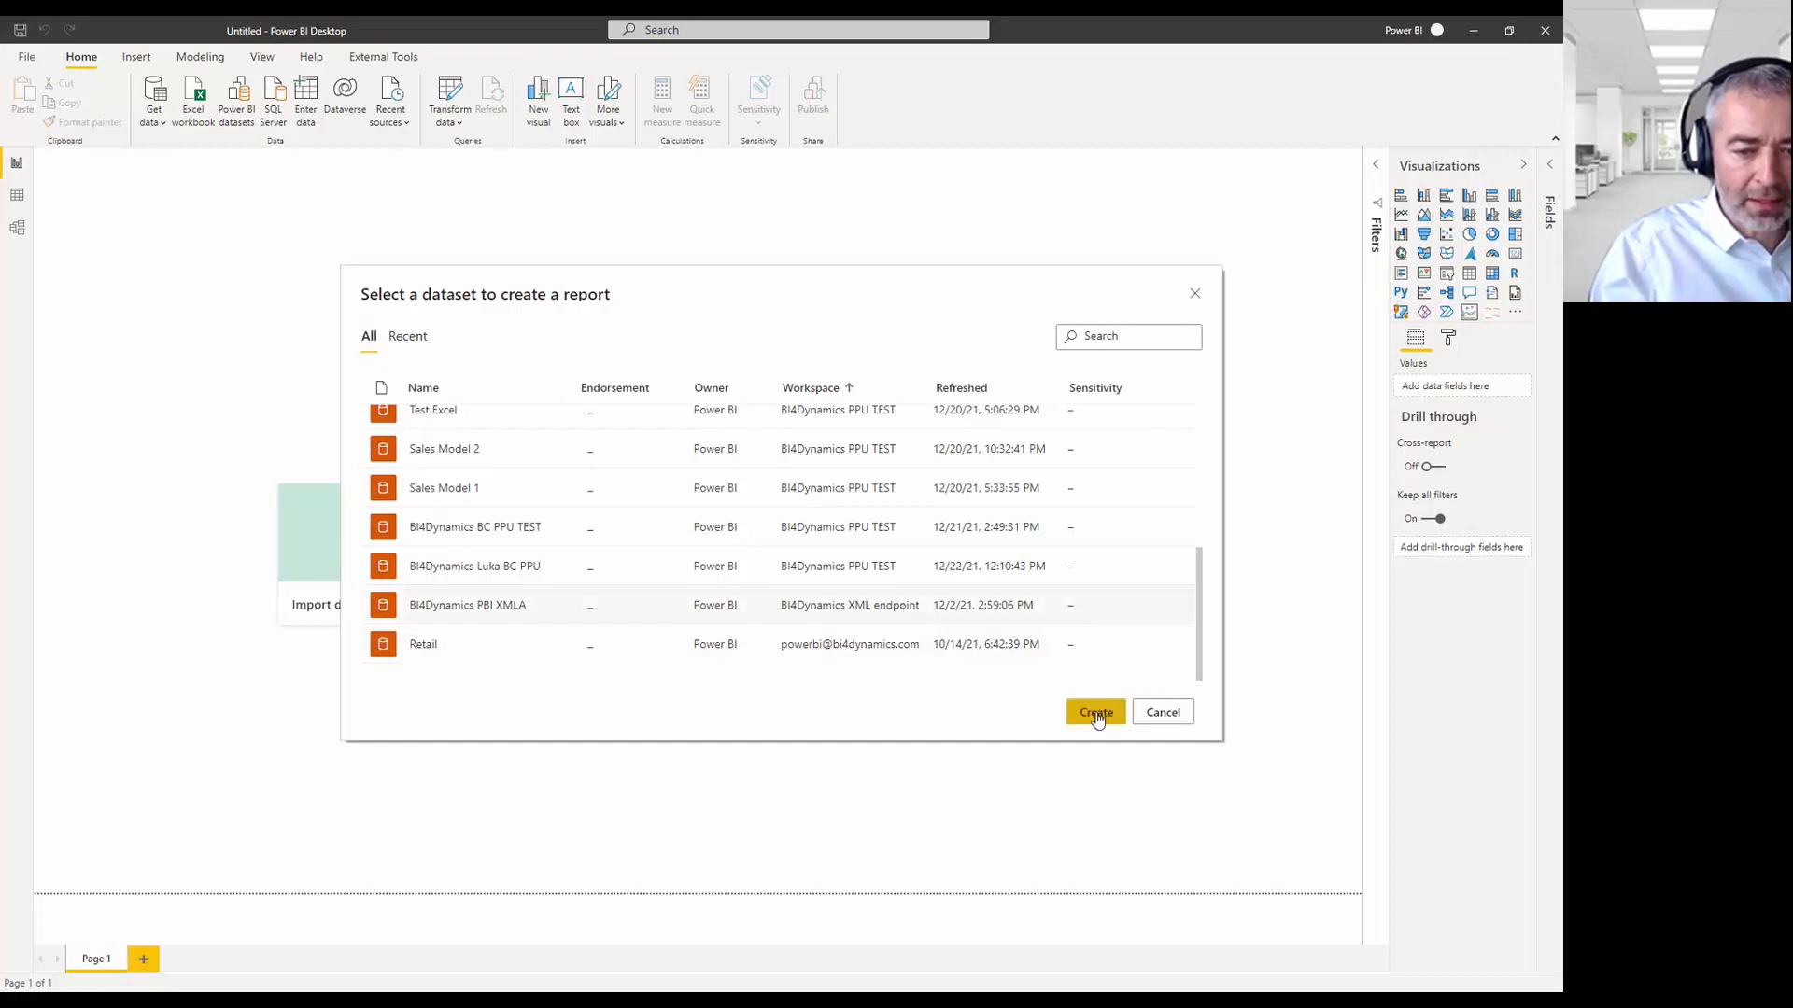
{"action": "left_click", "coordinate": [1097, 714]}
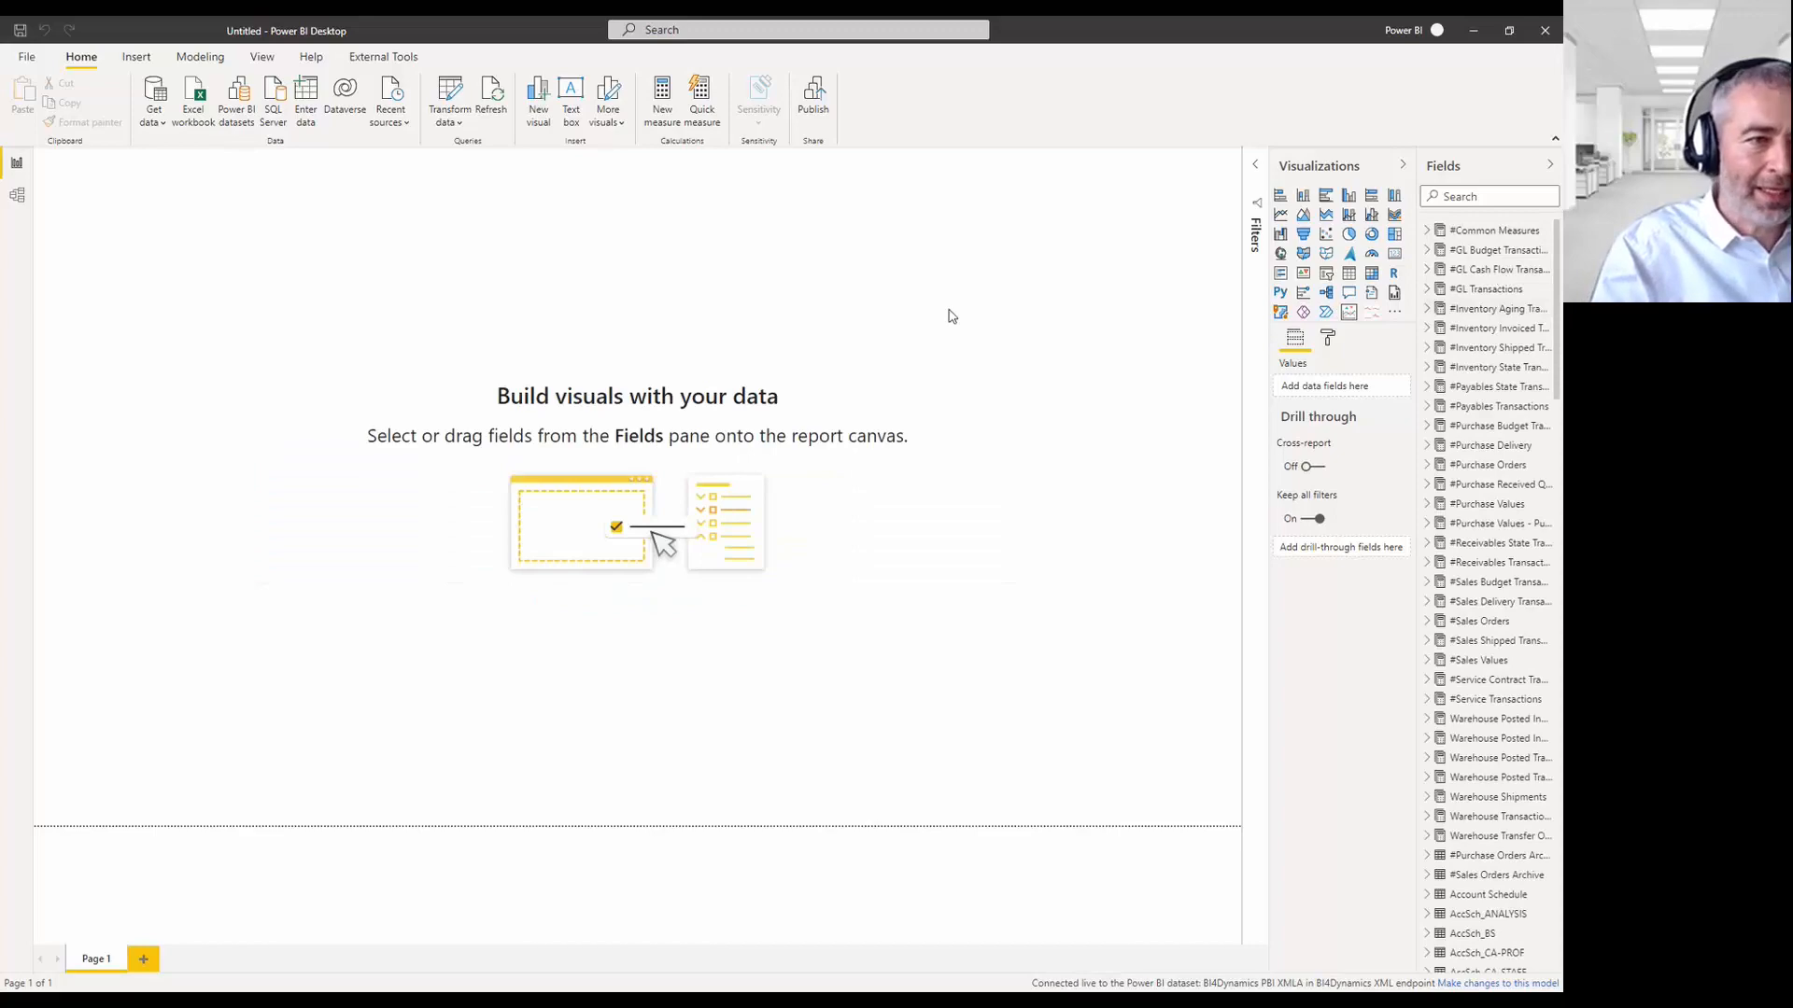
Start a new blank report and close the live-connected report without saving its changes.
{"action": "left_click", "coordinate": [25, 60]}
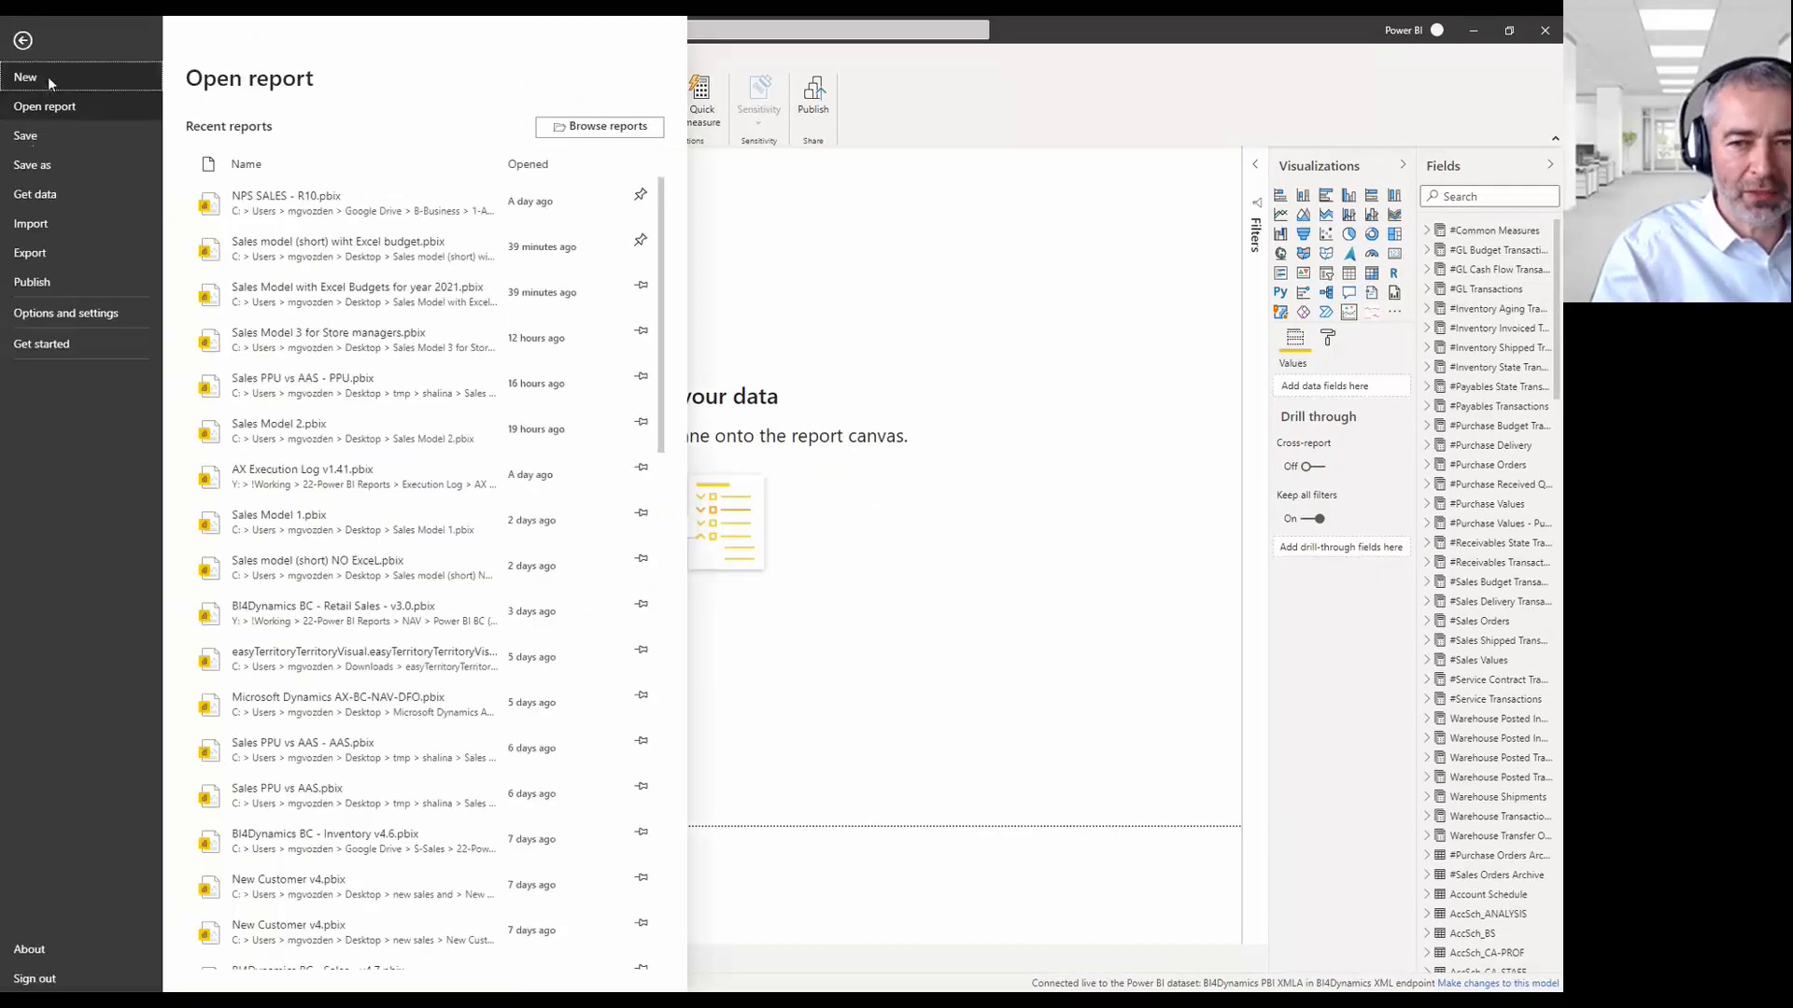
{"action": "key", "text": "Escape"}
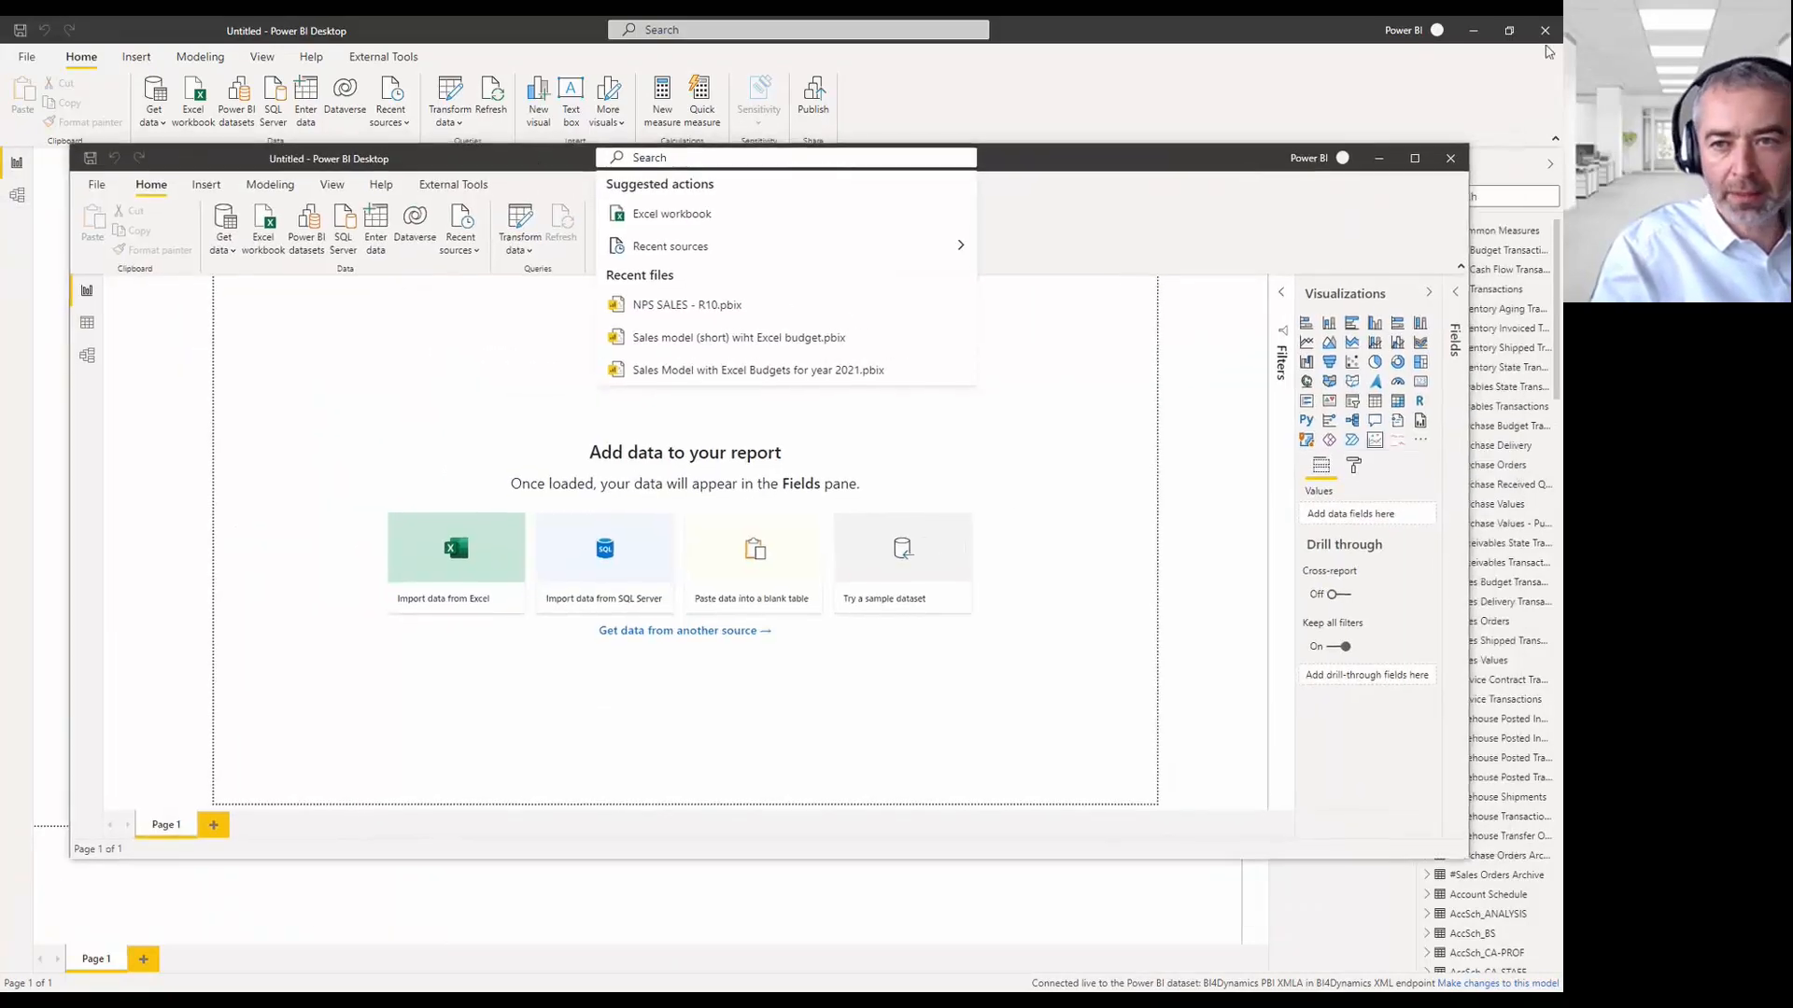
{"action": "left_click", "coordinate": [1544, 31]}
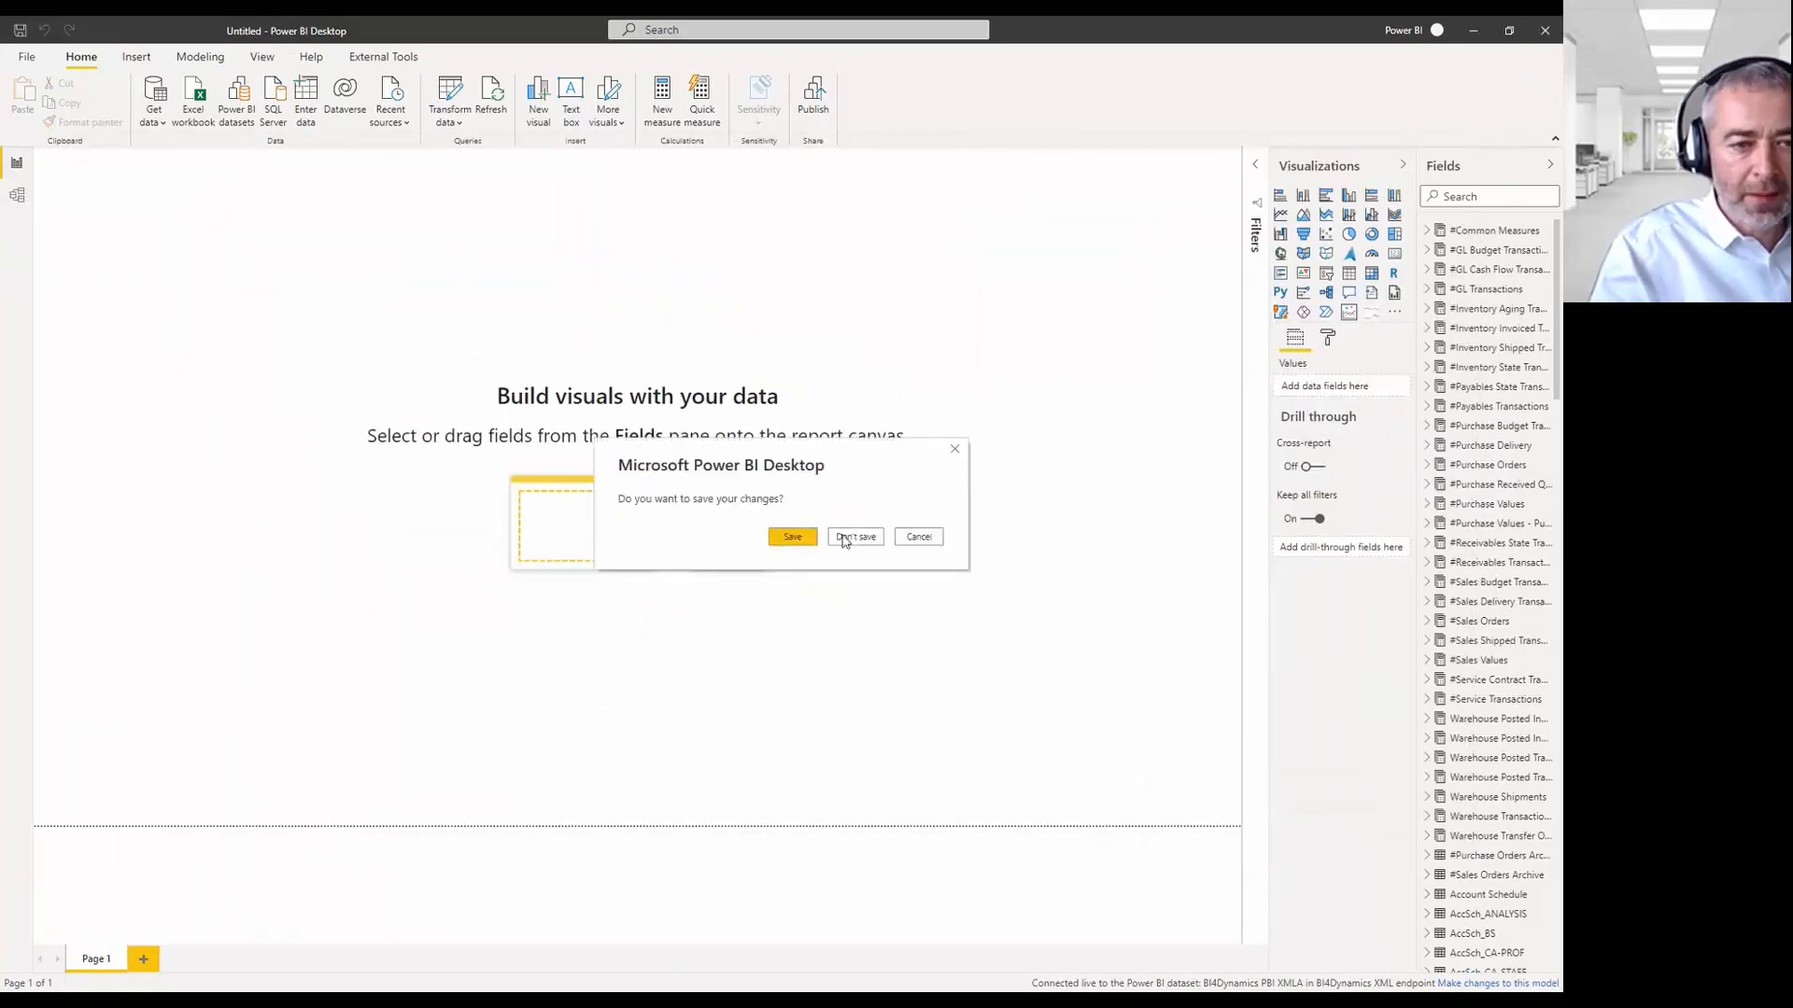
{"action": "left_click", "coordinate": [843, 536]}
Maximize the new report and load an empty one-column table named "Table" into it.
{"action": "left_click", "coordinate": [456, 317]}
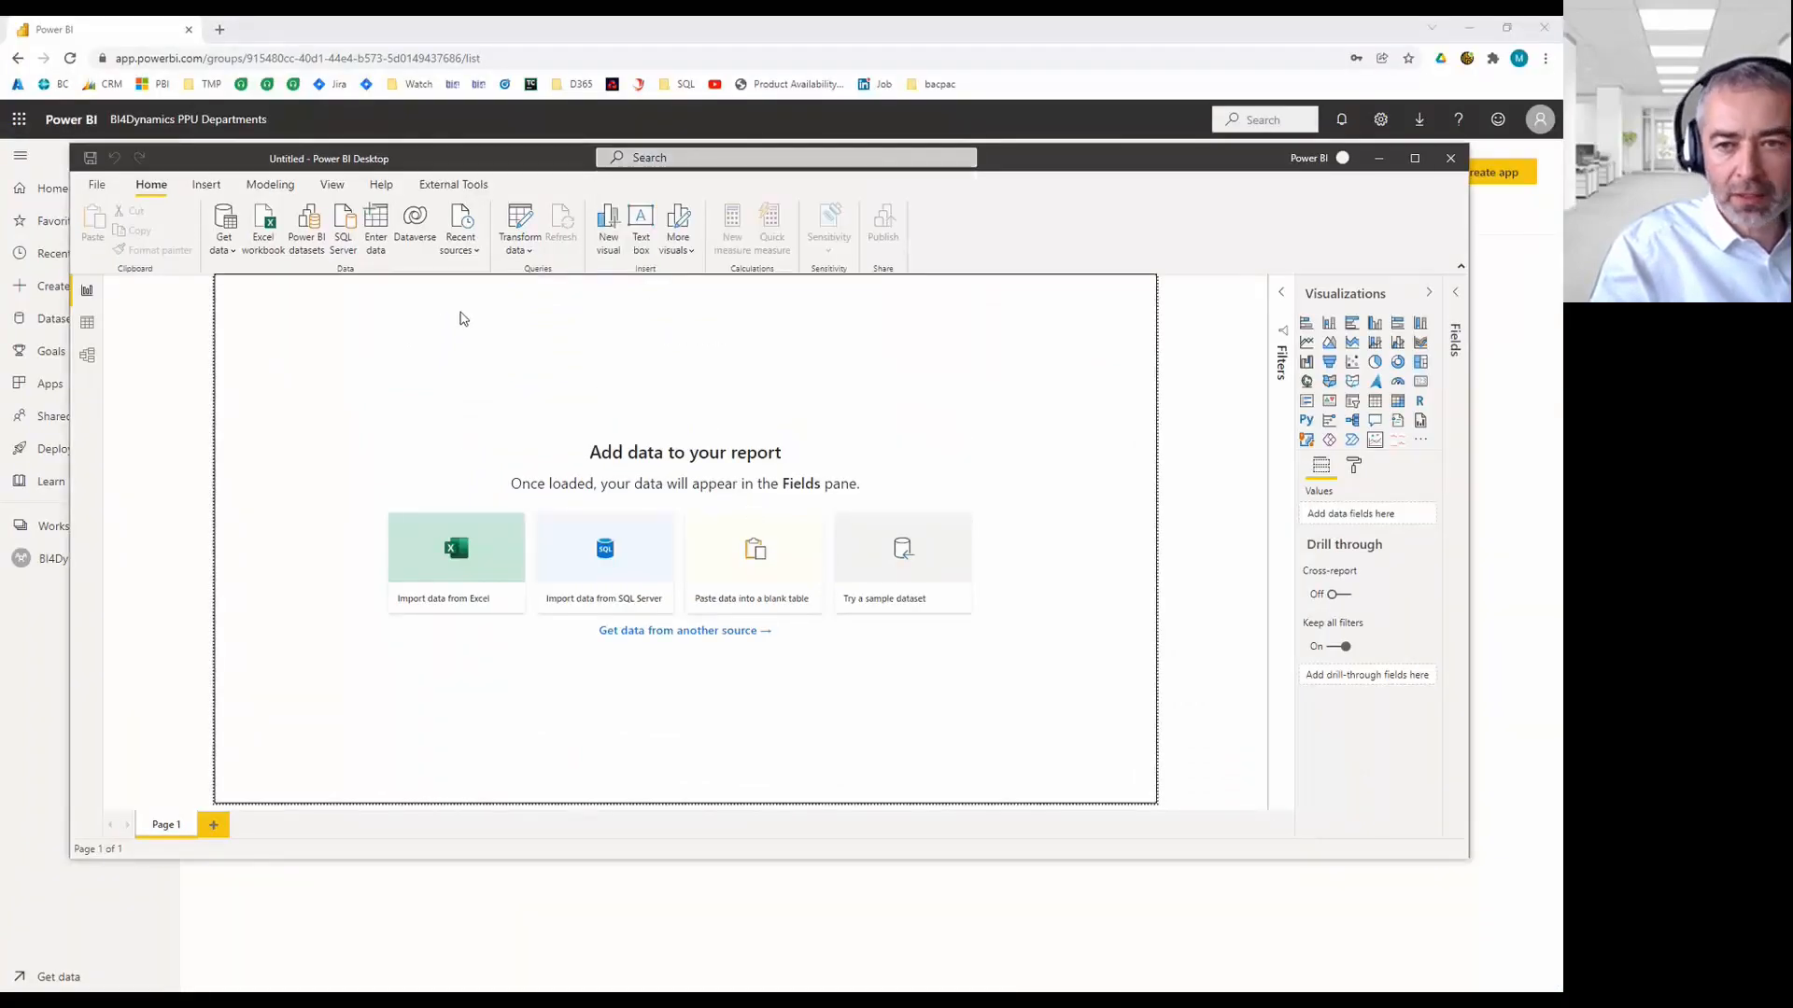
{"action": "double_click", "coordinate": [466, 158]}
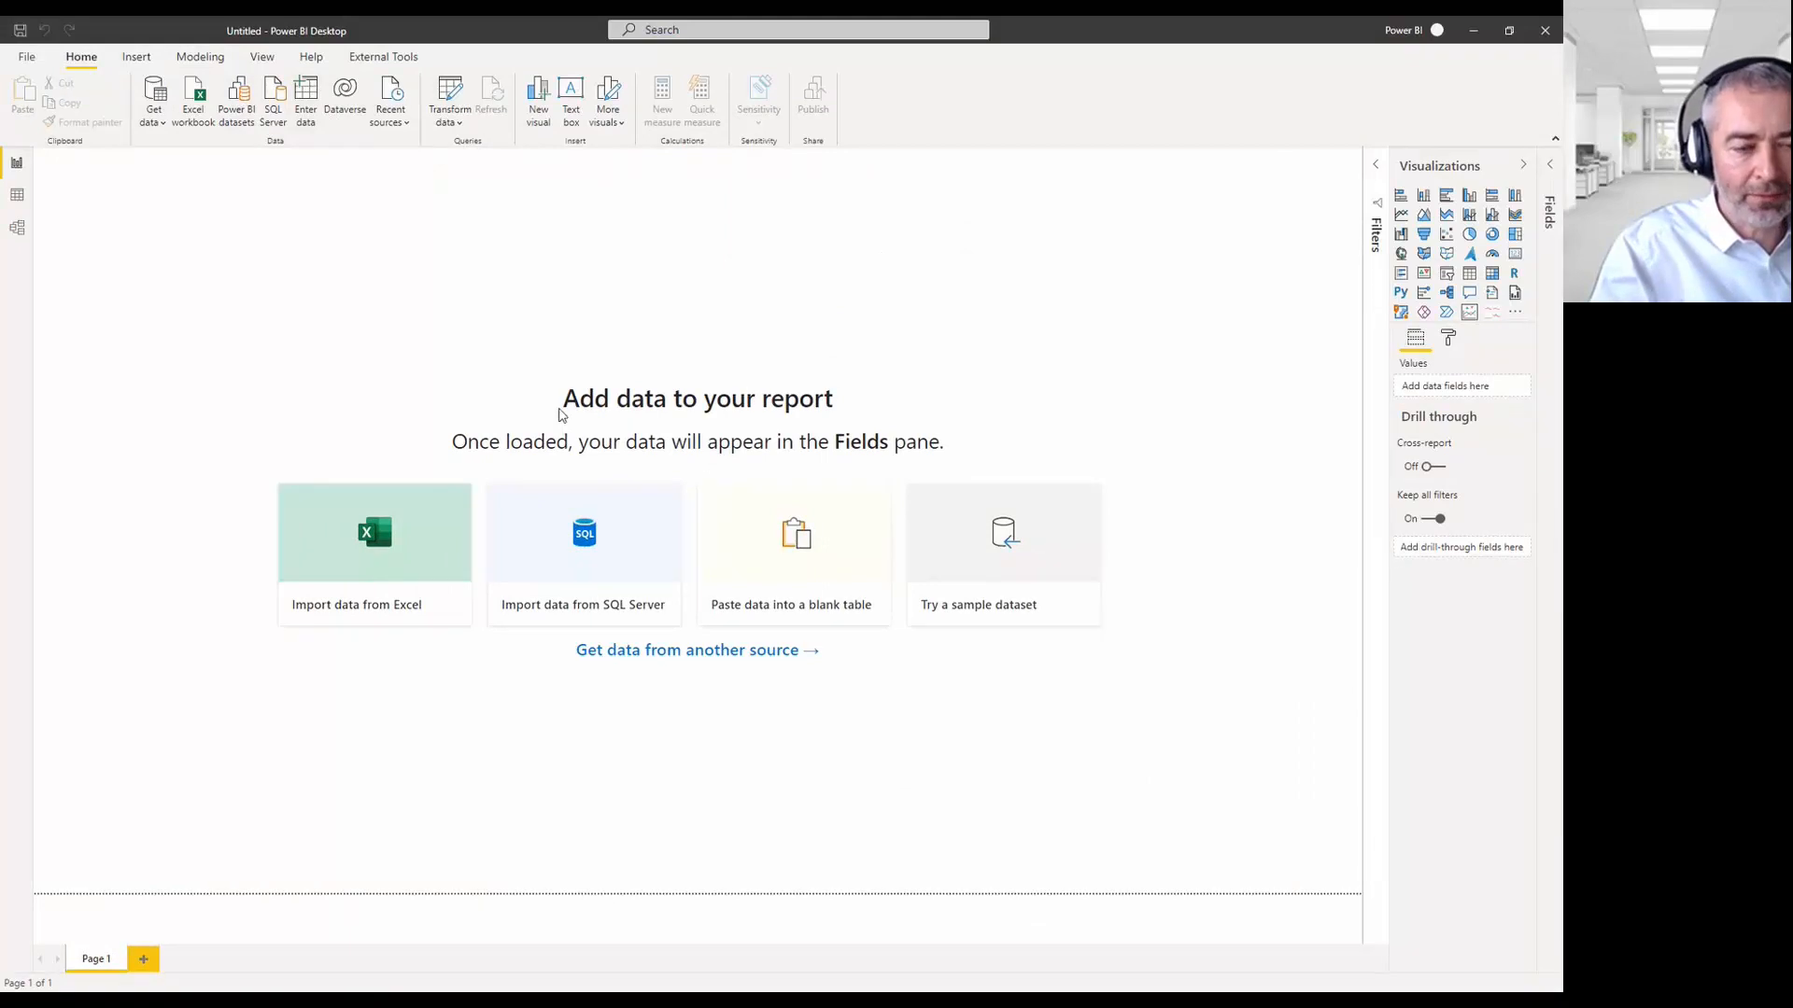
{"action": "left_click", "coordinate": [794, 560]}
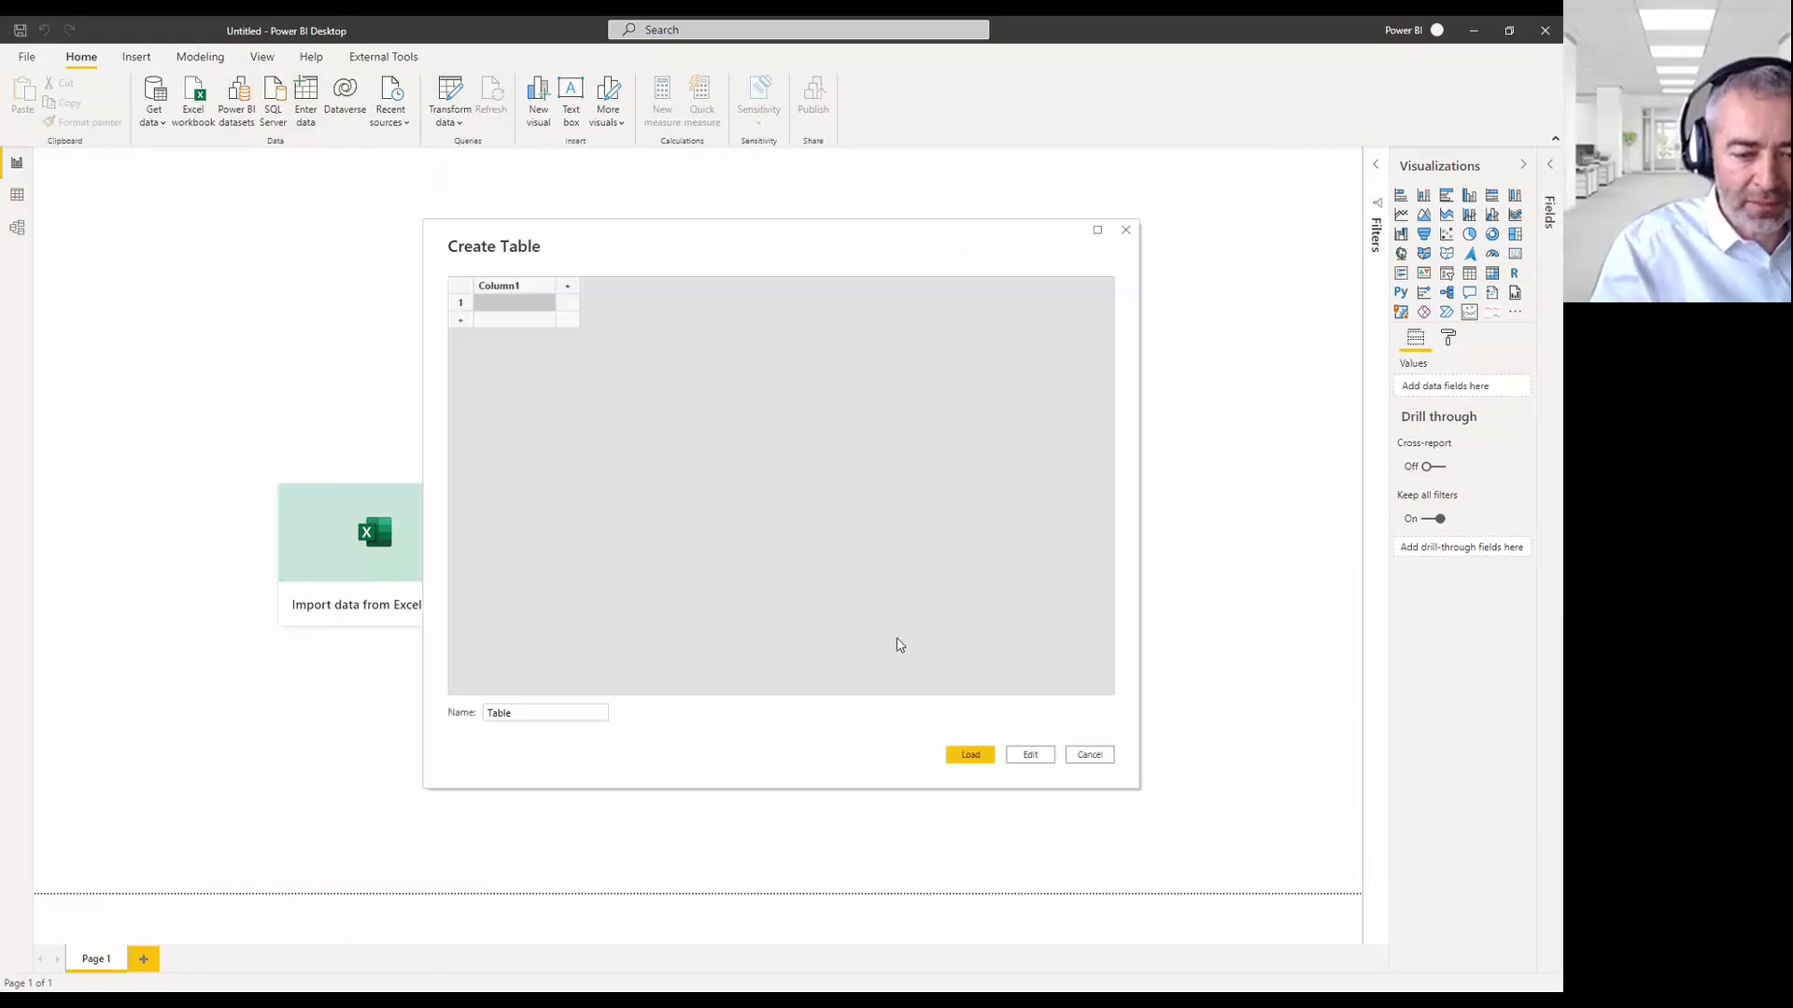
{"action": "left_click", "coordinate": [974, 753]}
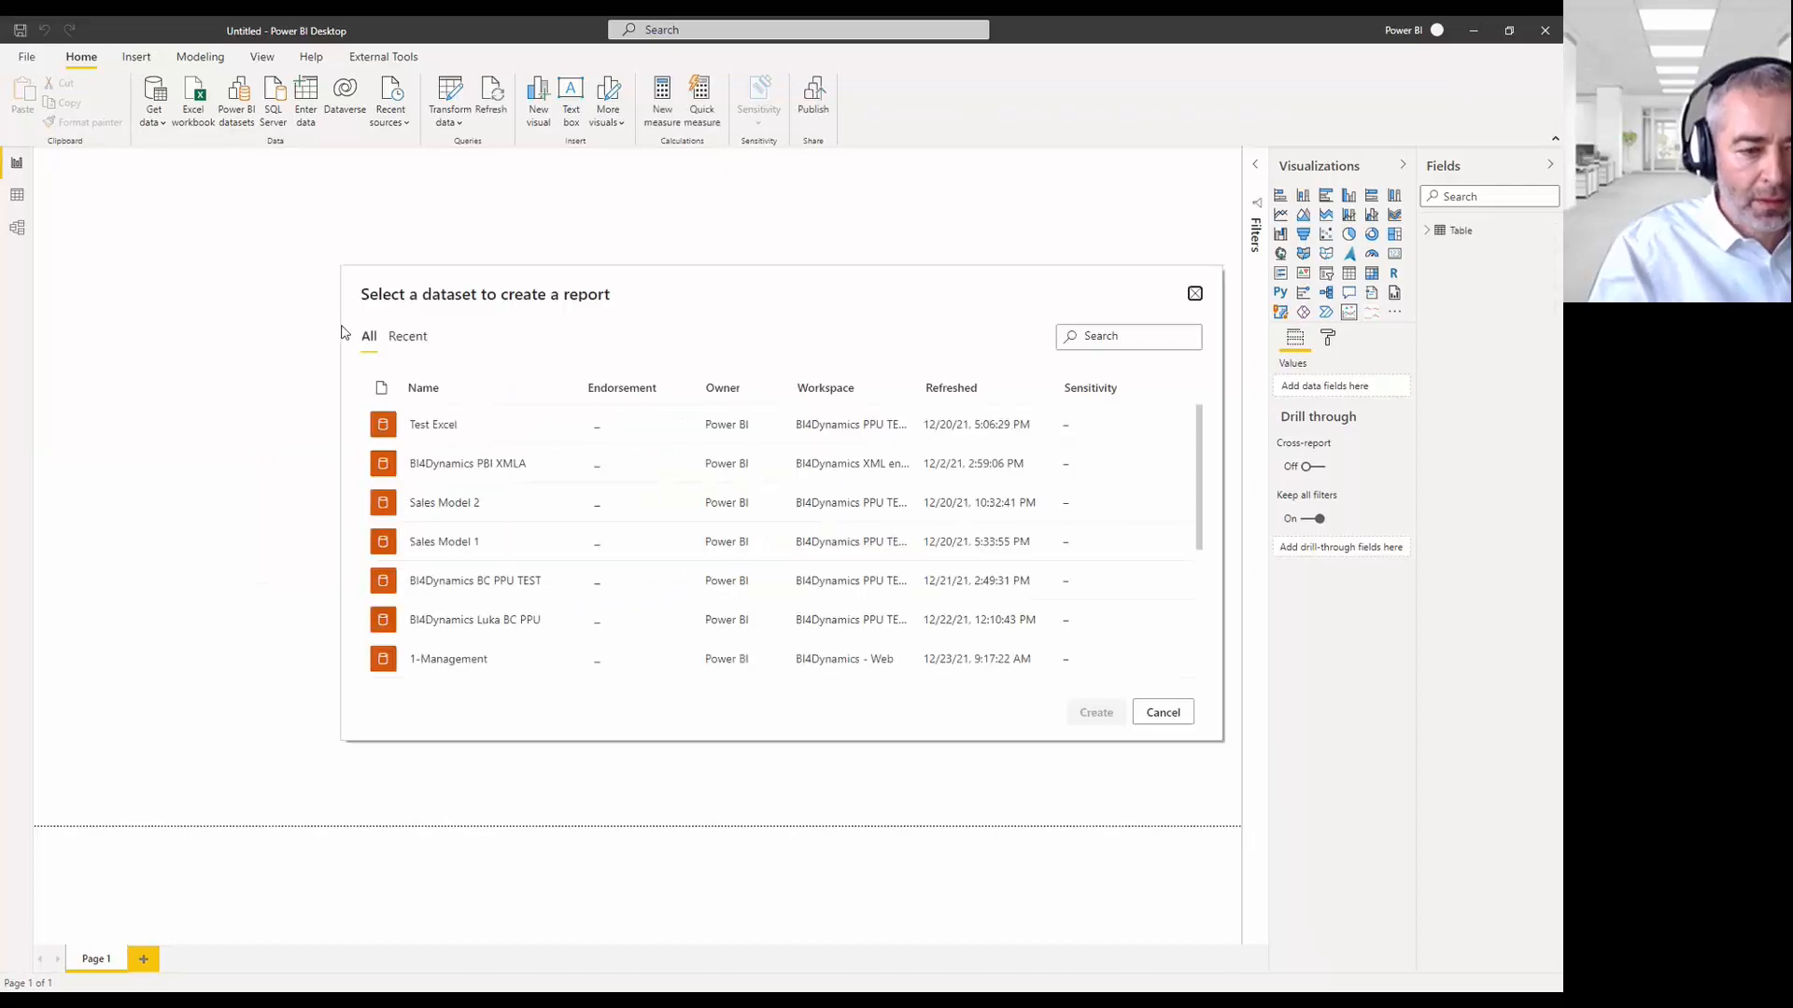
Sort the available Power BI datasets by workspace, widen the workspace column, and connect the report to the BI4Dynamics PBI XMLA dataset.
{"action": "scroll", "coordinate": [632, 636], "scroll_direction": "down", "scroll_amount": 5}
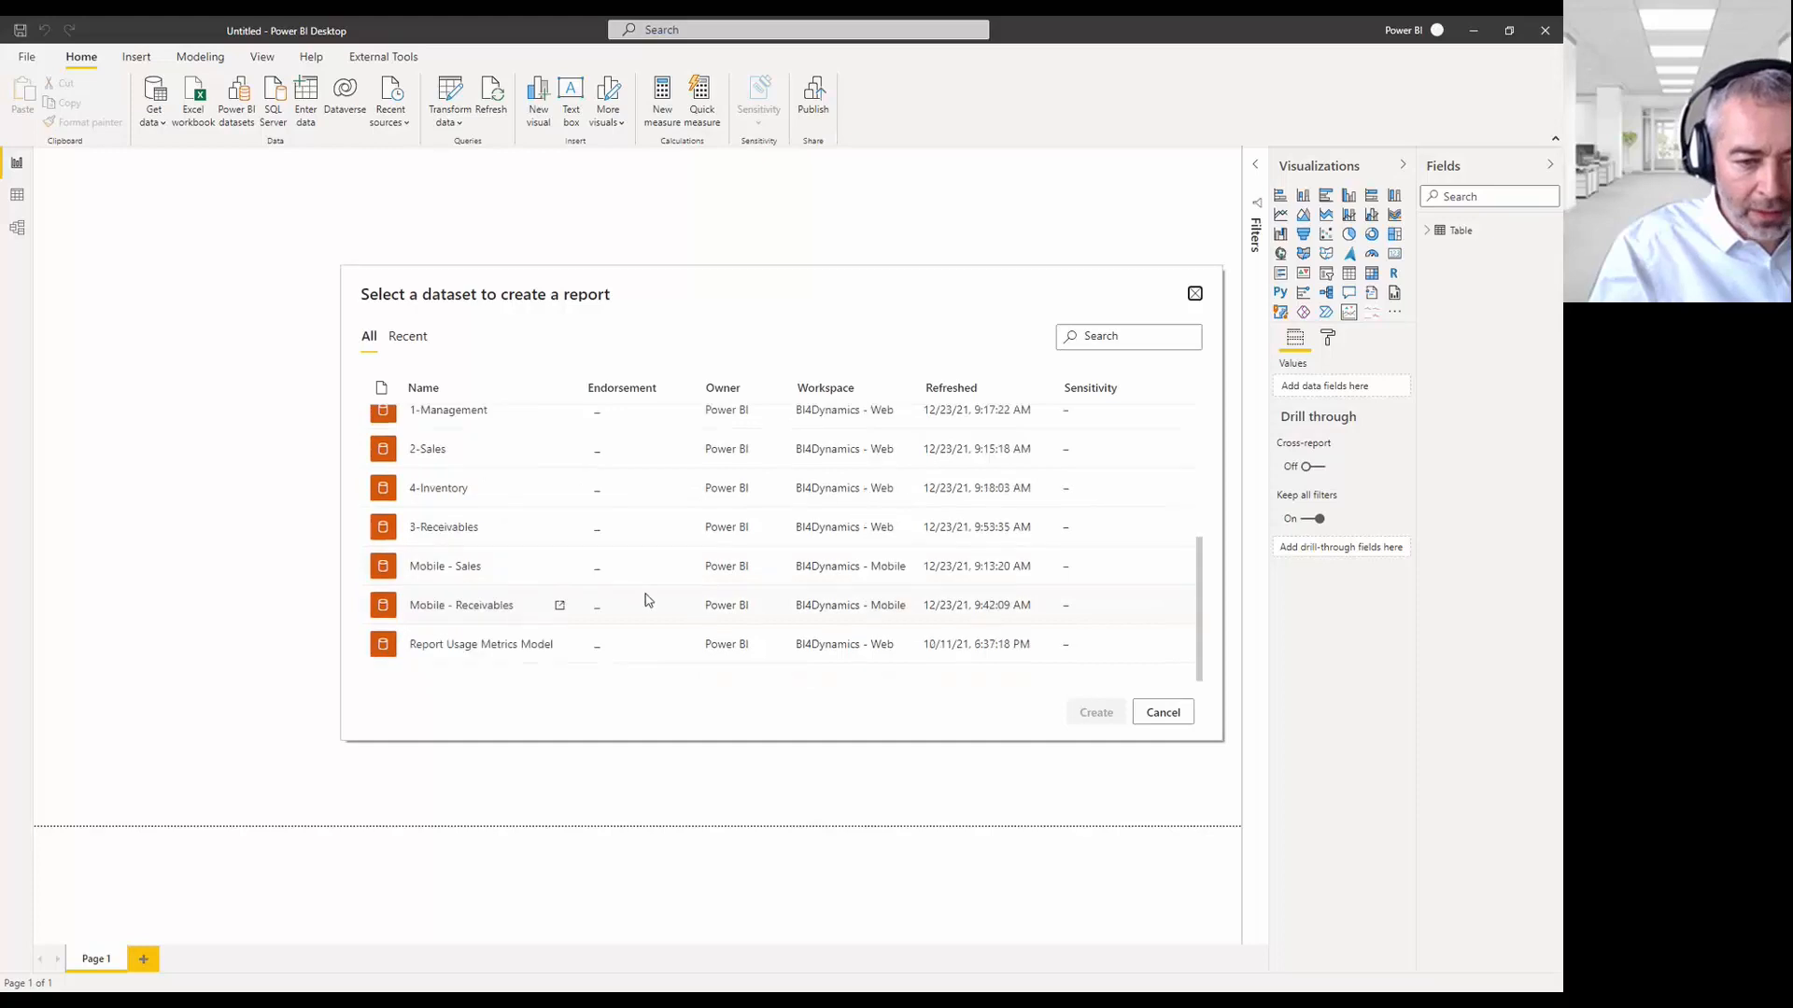
{"action": "left_click", "coordinate": [825, 387]}
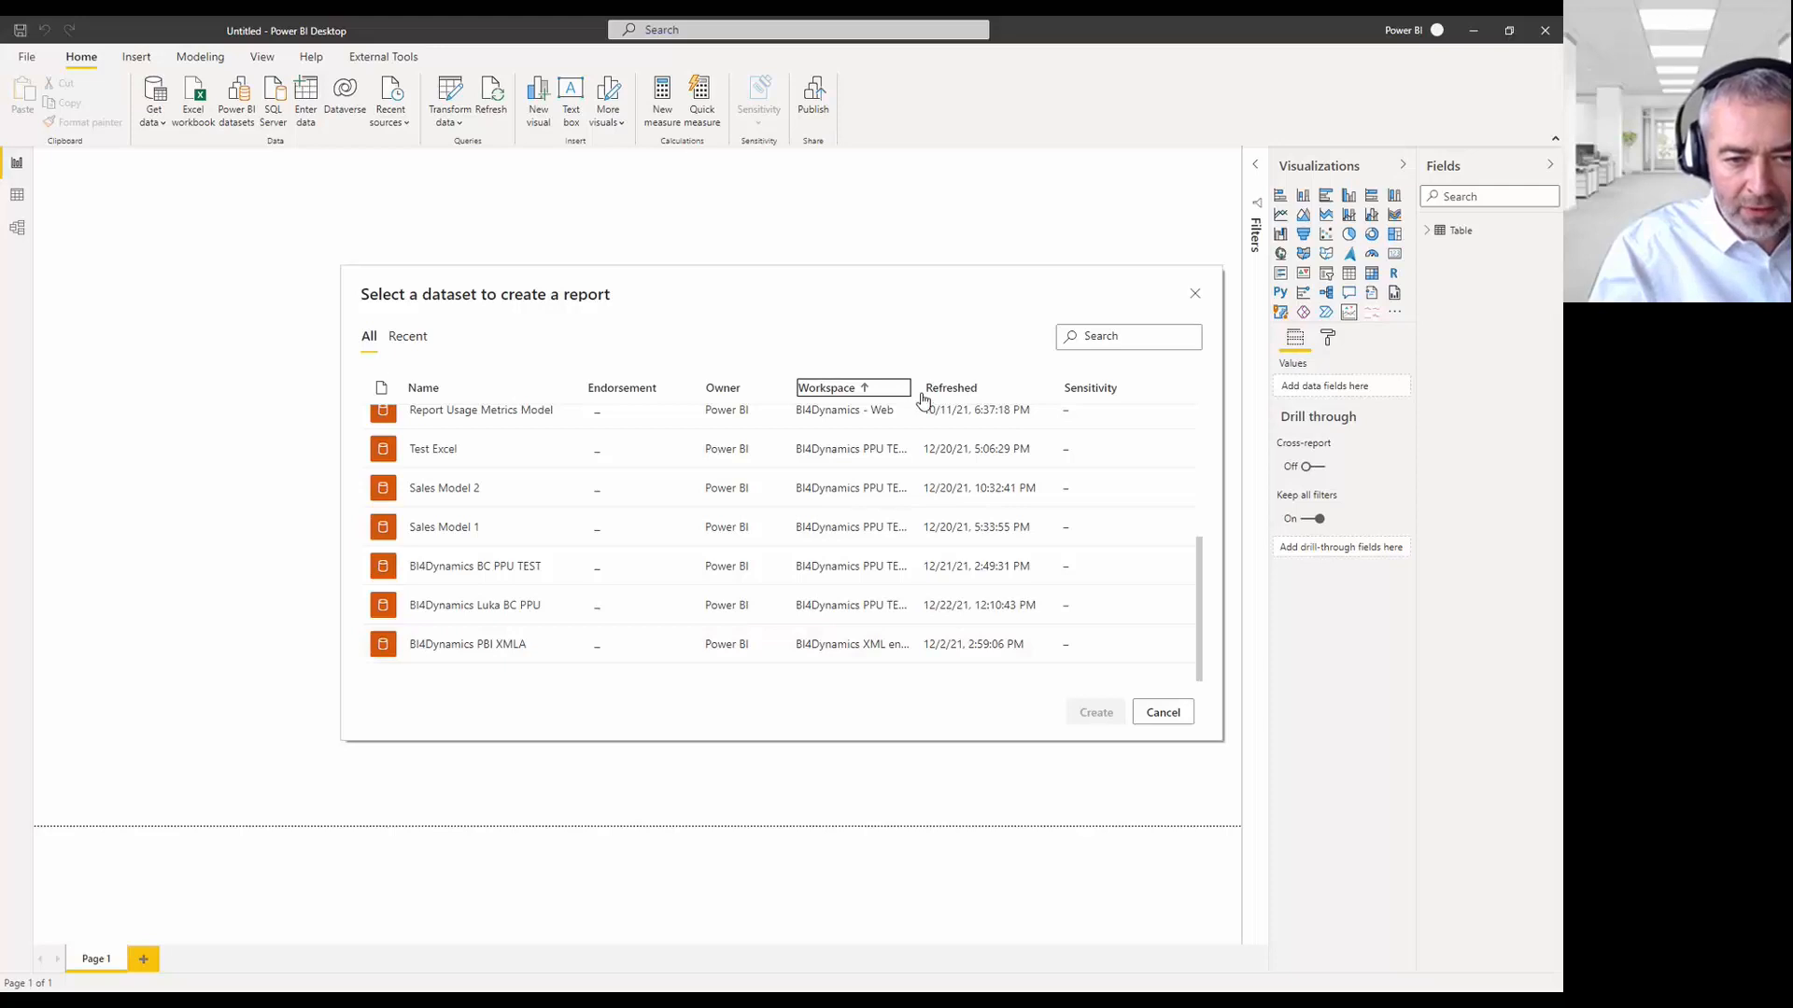
{"action": "left_click_drag", "start_coordinate": [923, 390], "coordinate": [1013, 388]}
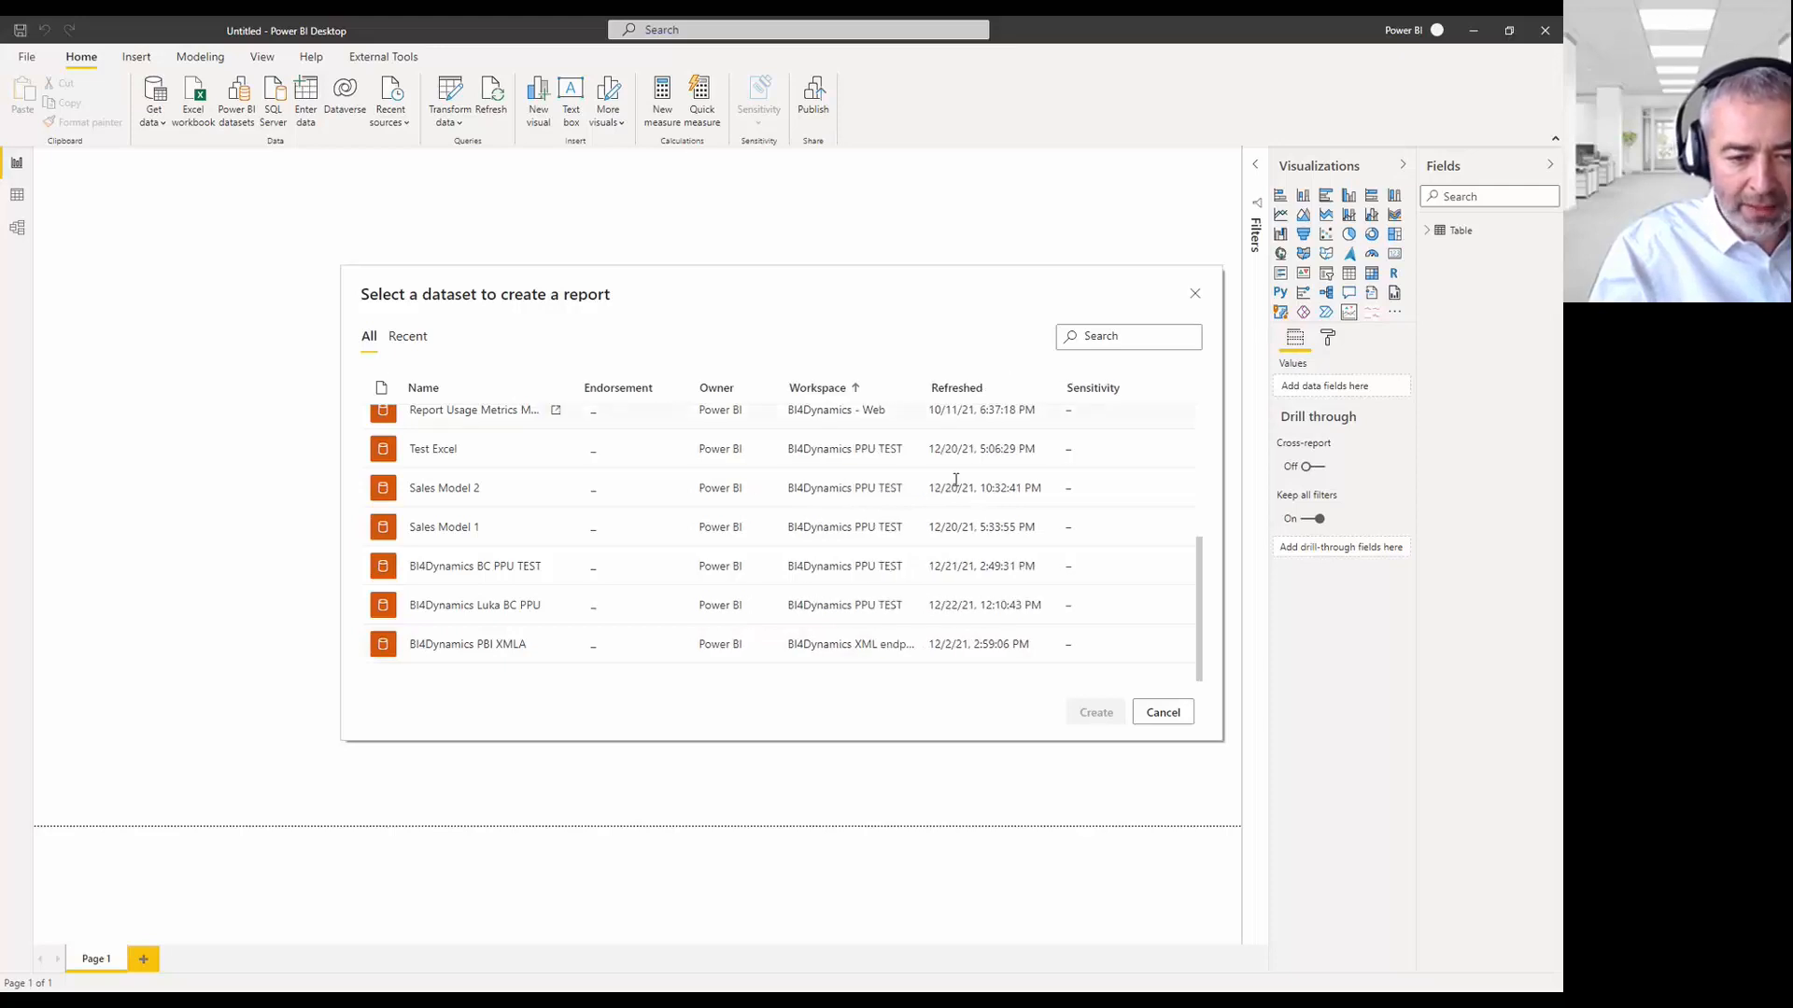
{"action": "left_click", "coordinate": [868, 614]}
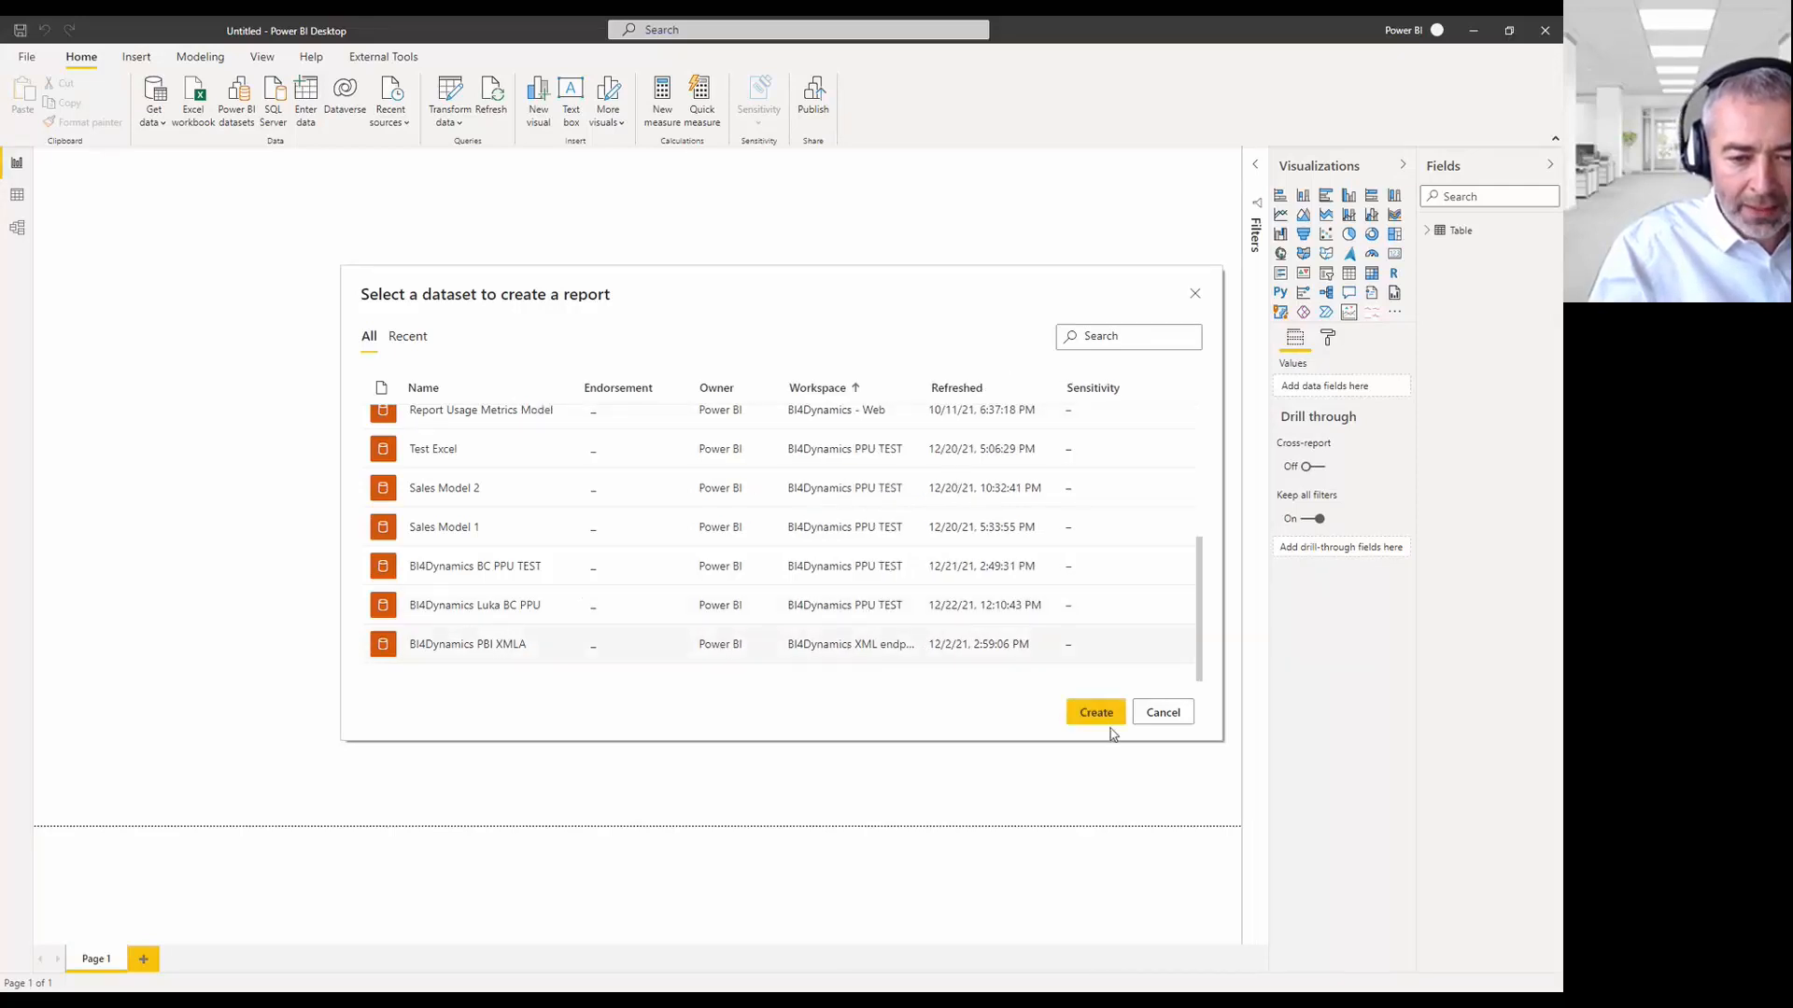
{"action": "left_click", "coordinate": [1098, 713]}
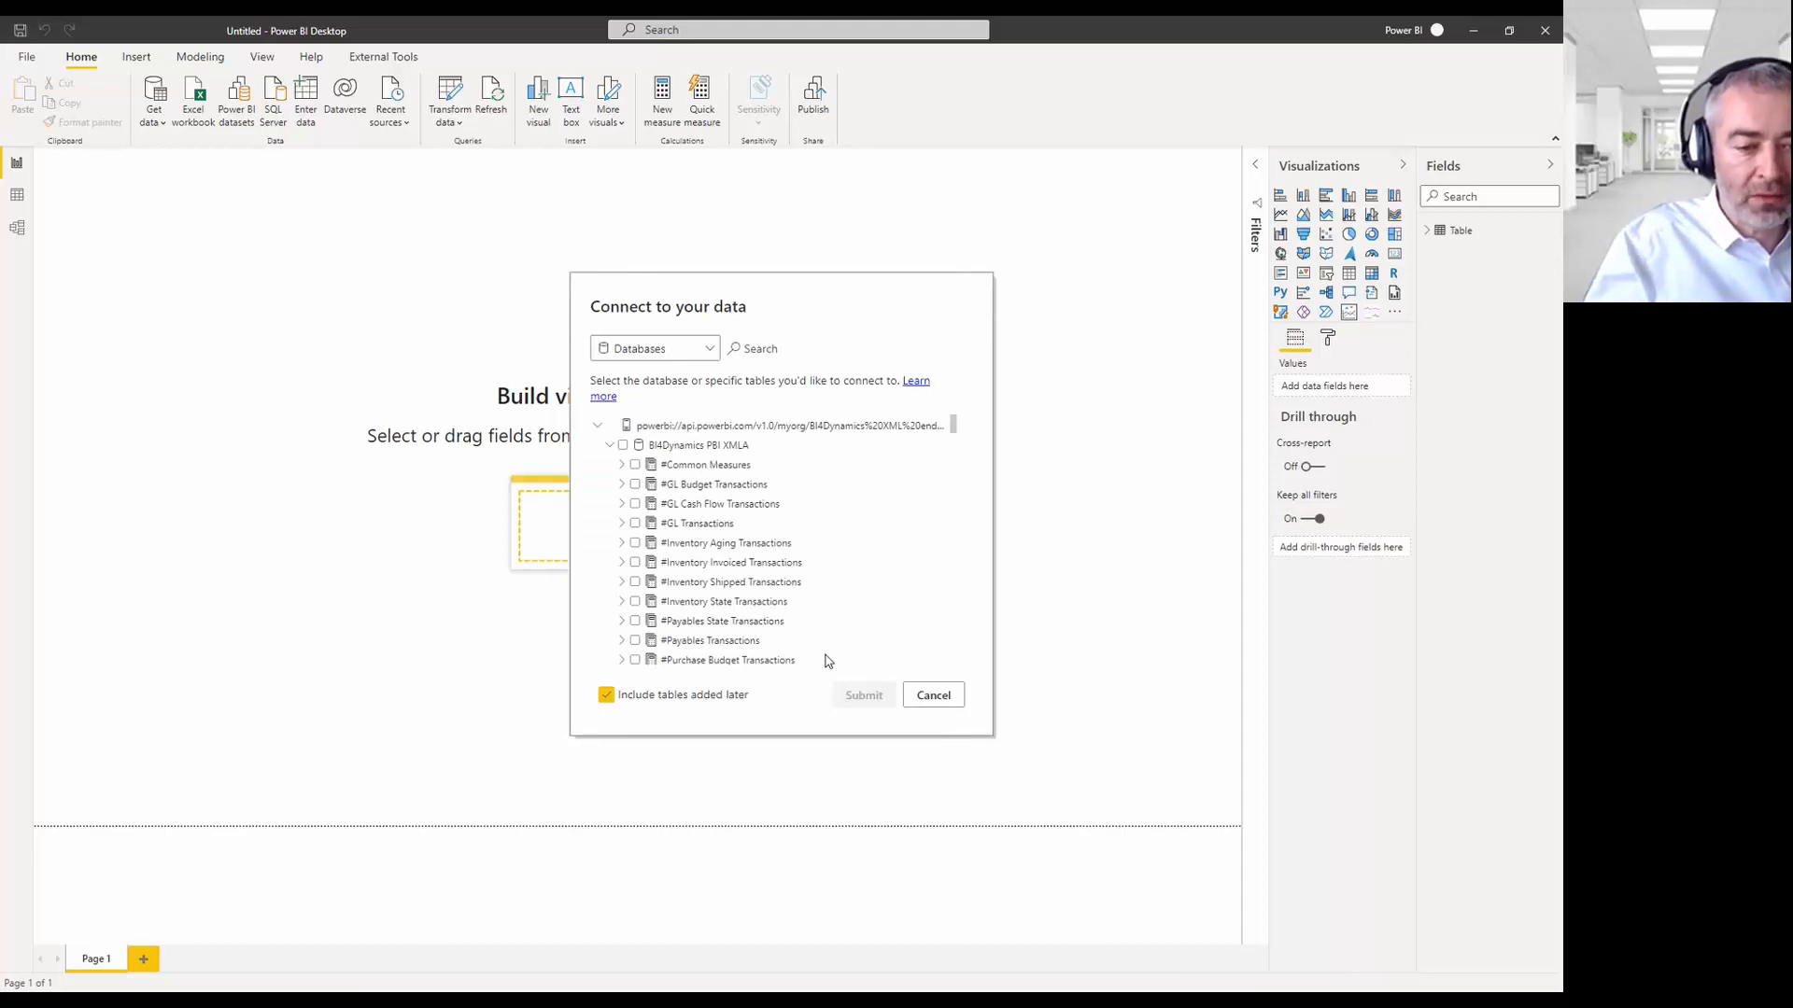
{"action": "triple_click", "coordinate": [801, 284]}
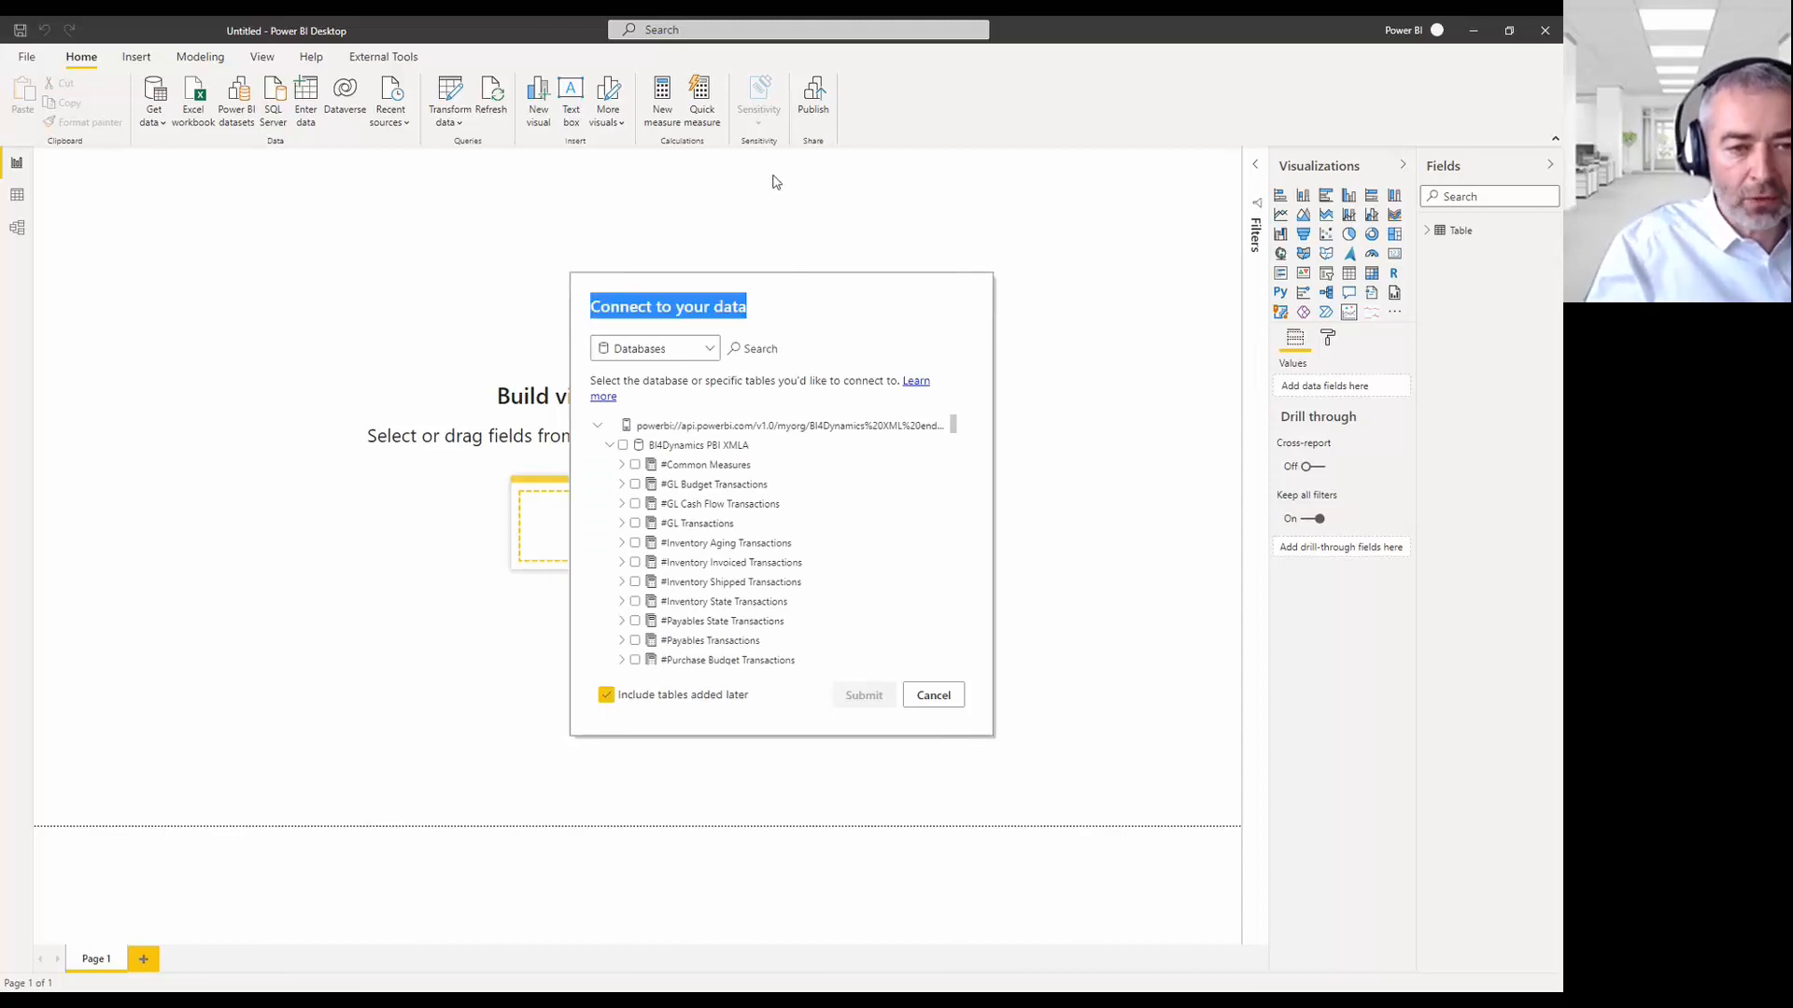
{"action": "left_click", "coordinate": [848, 299]}
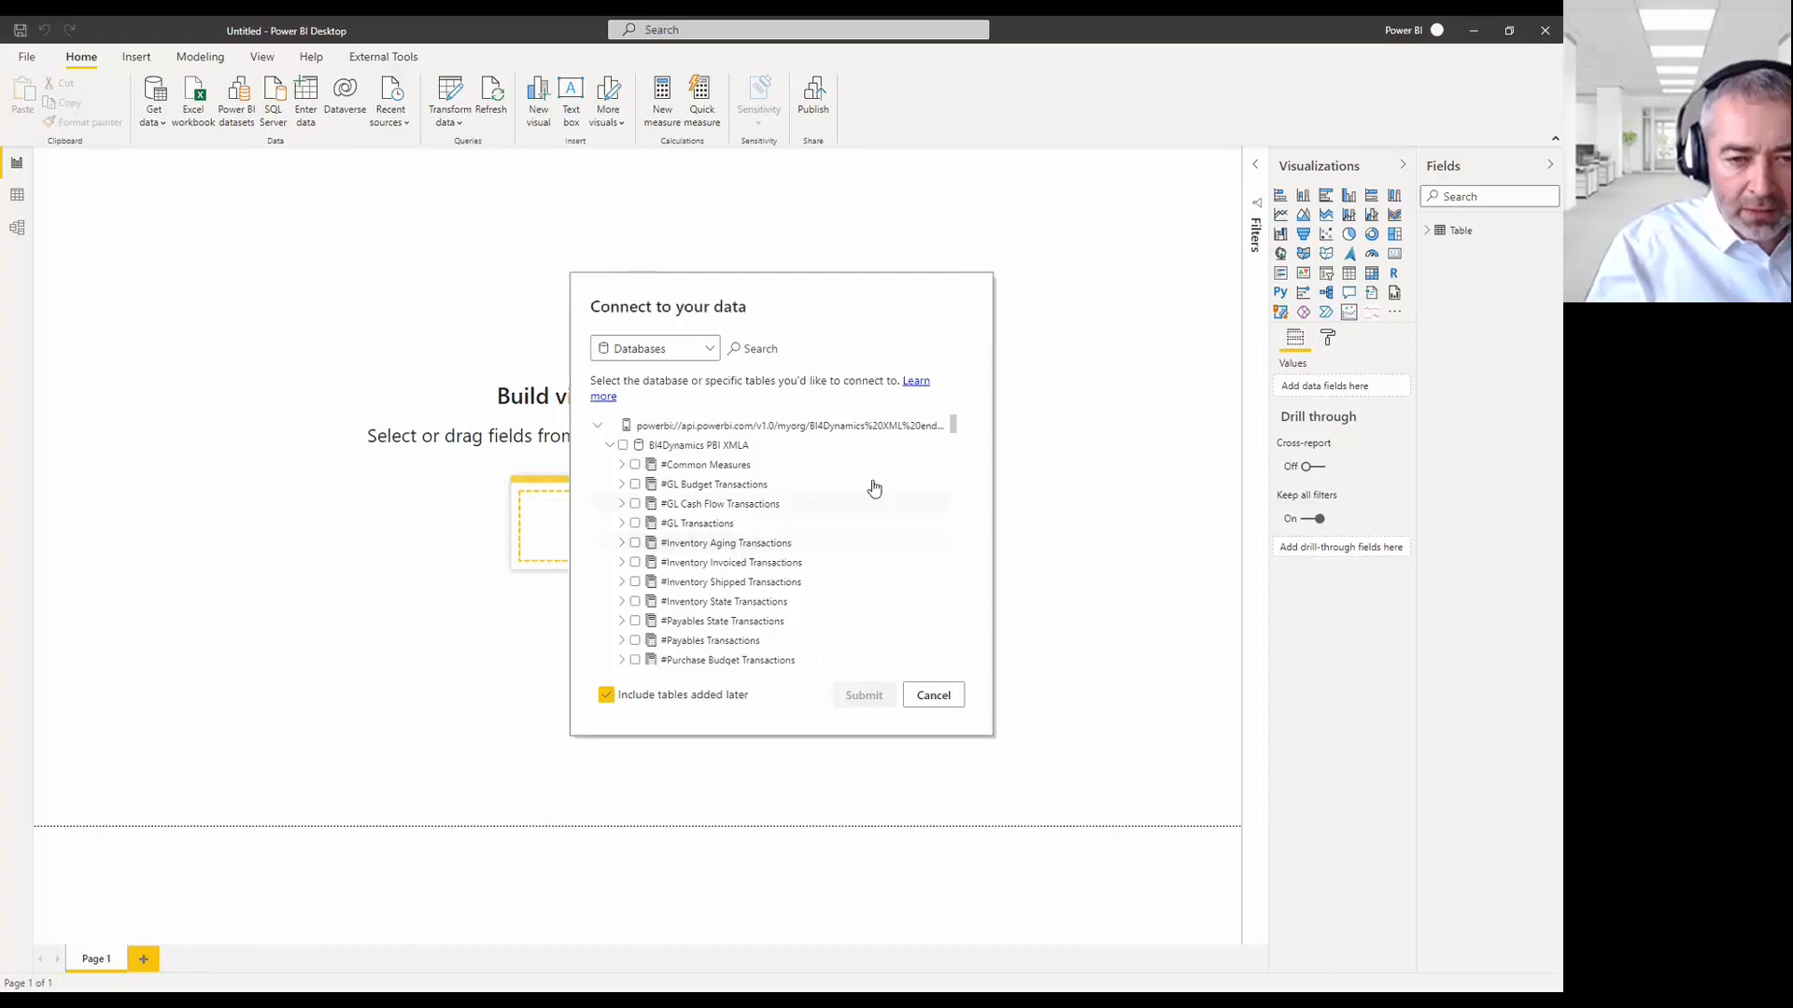
Select the #Sales Values, Date and Company tables of the BI4Dynamics PBI XMLA model for the connection.
{"action": "left_click_drag", "start_coordinate": [957, 430], "coordinate": [953, 448]}
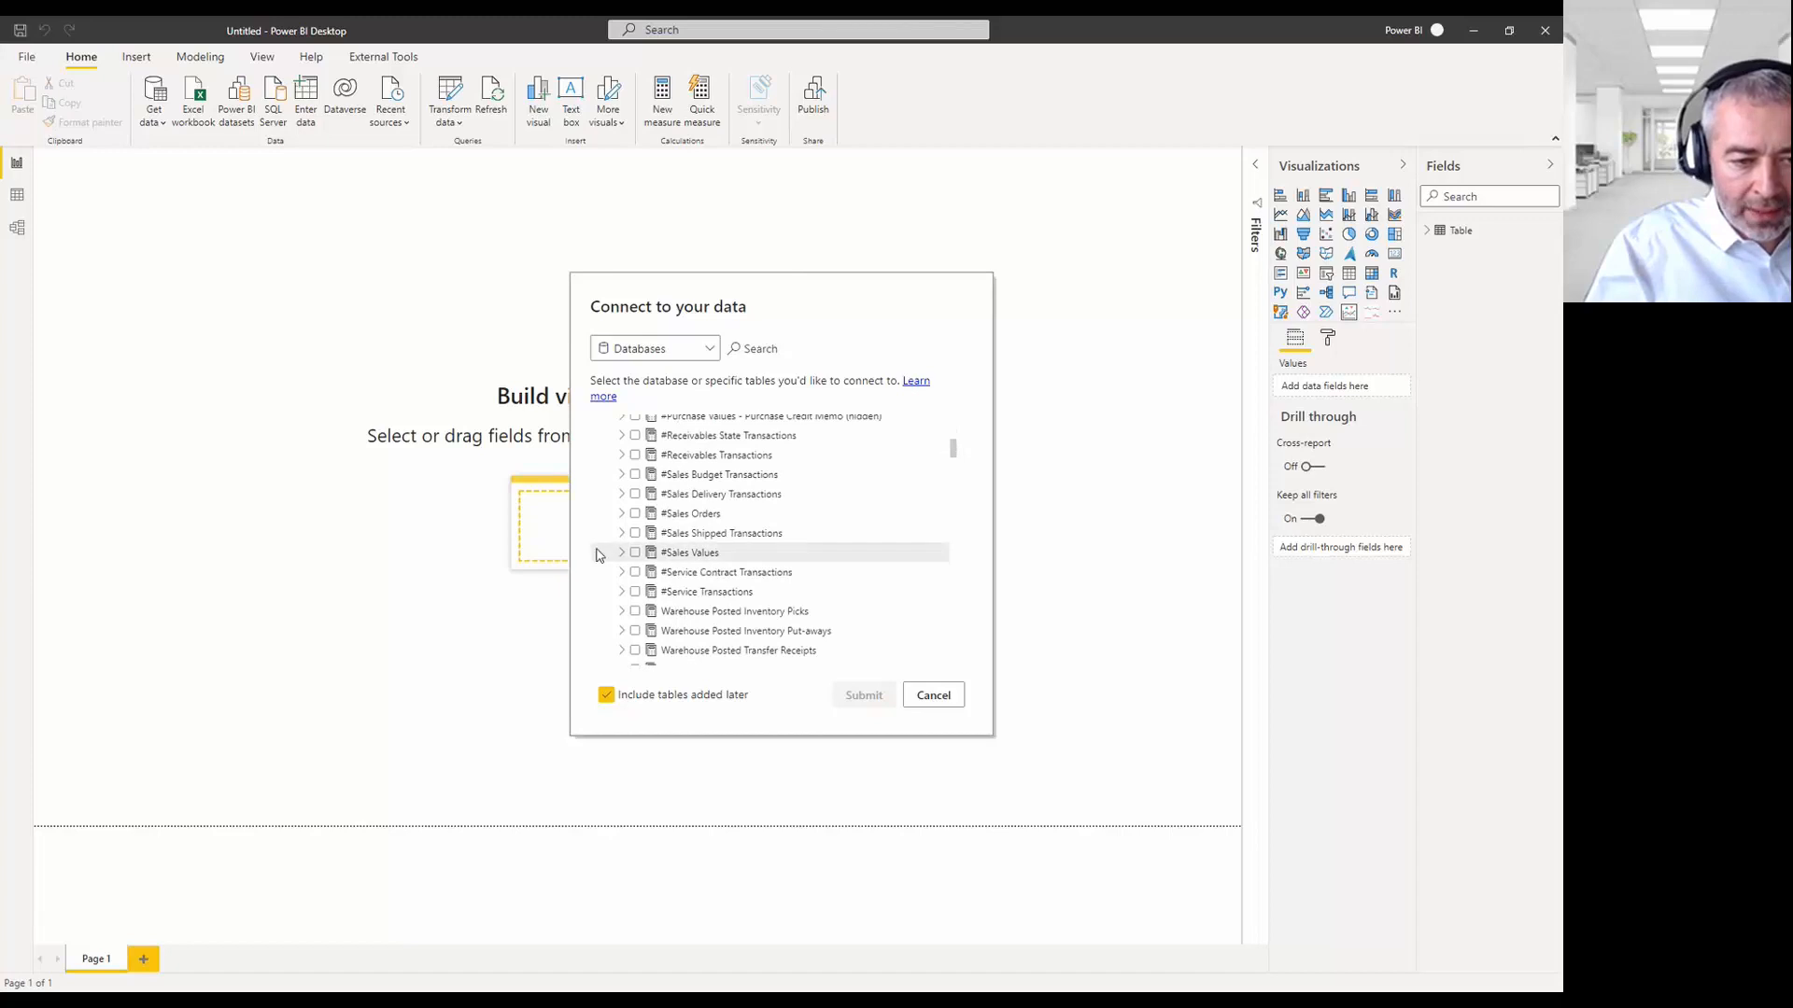
{"action": "left_click", "coordinate": [635, 553]}
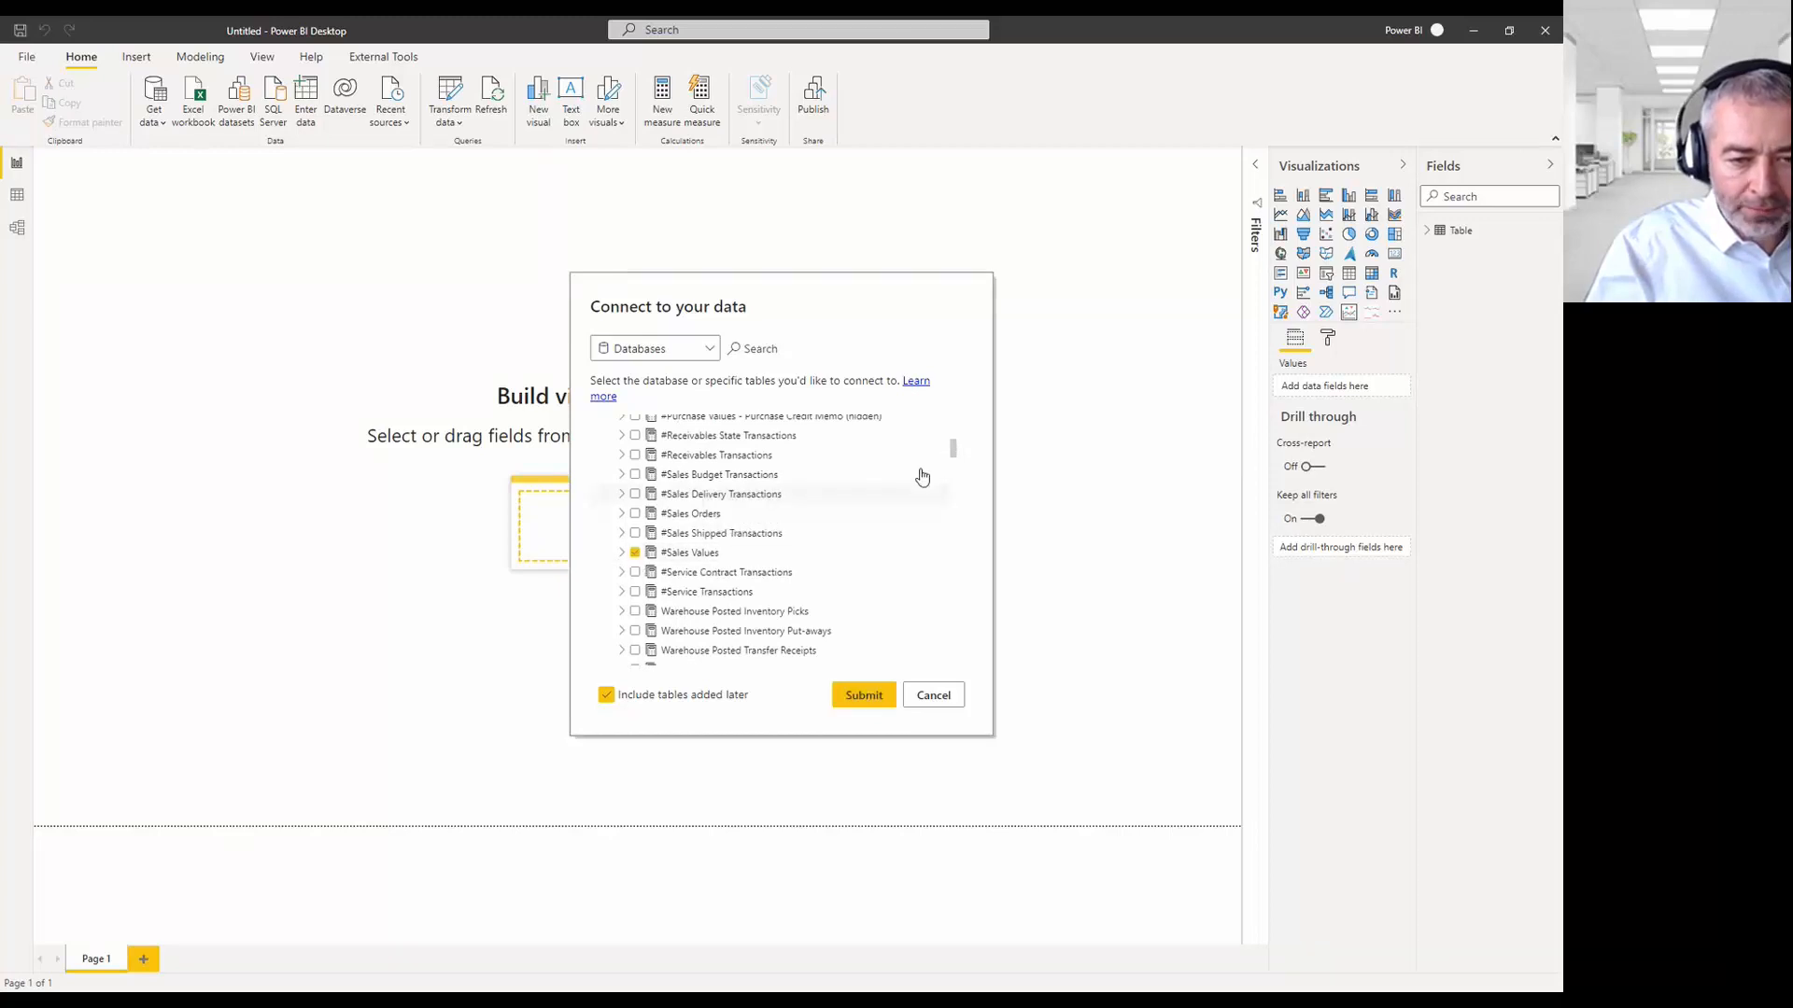
{"action": "left_click_drag", "start_coordinate": [952, 449], "coordinate": [977, 529]}
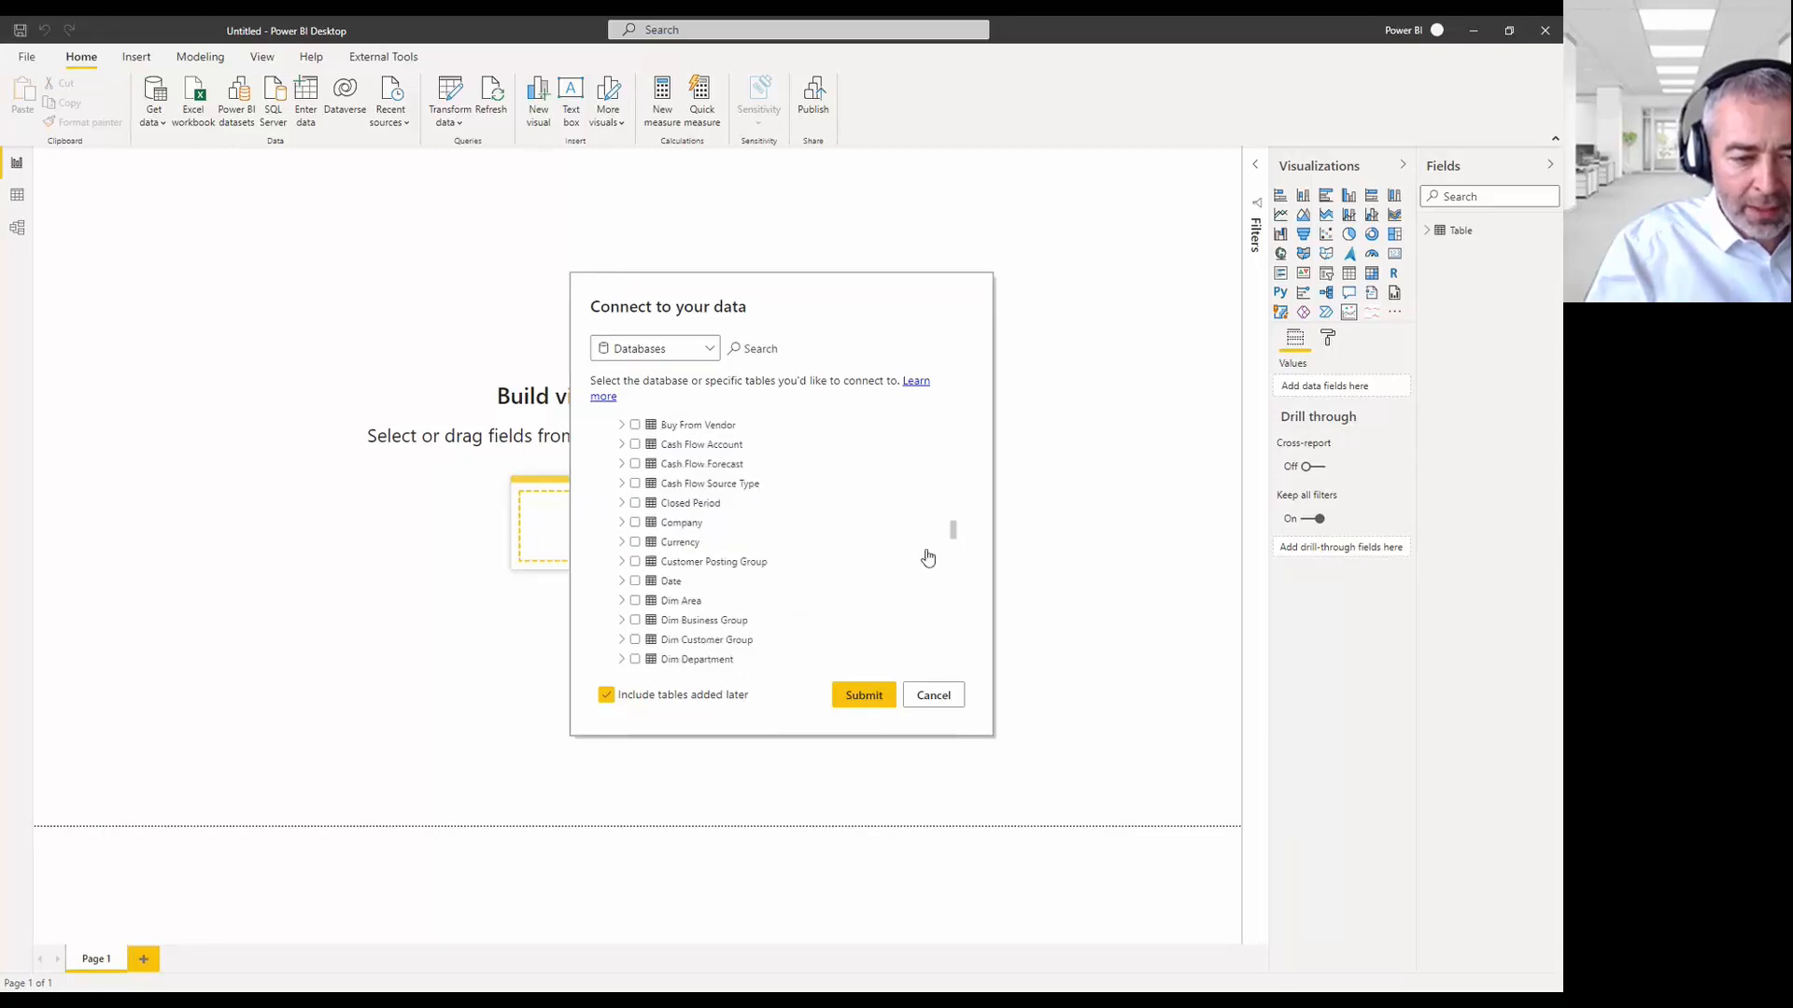
{"action": "left_click", "coordinate": [636, 579]}
{"action": "left_click", "coordinate": [635, 522]}
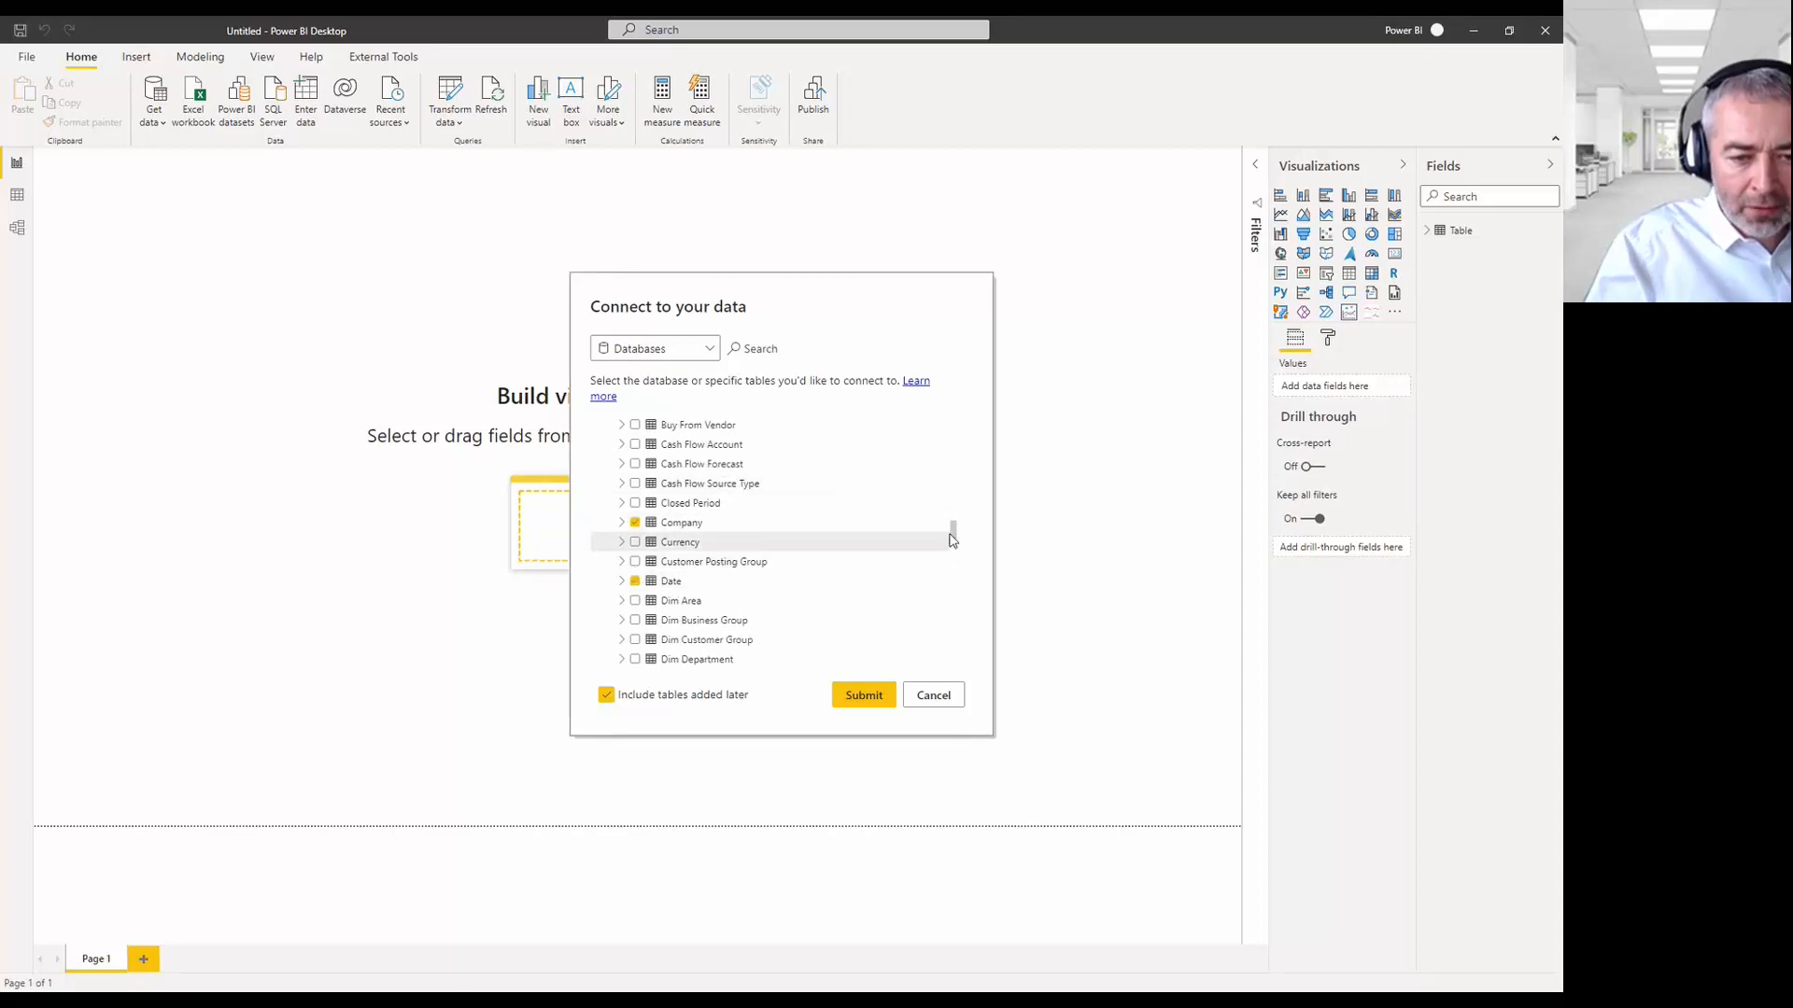
Add the Bill To Customer and Item tables to the selection, submit it and agree to build the model.
{"action": "left_click_drag", "start_coordinate": [953, 540], "coordinate": [953, 531]}
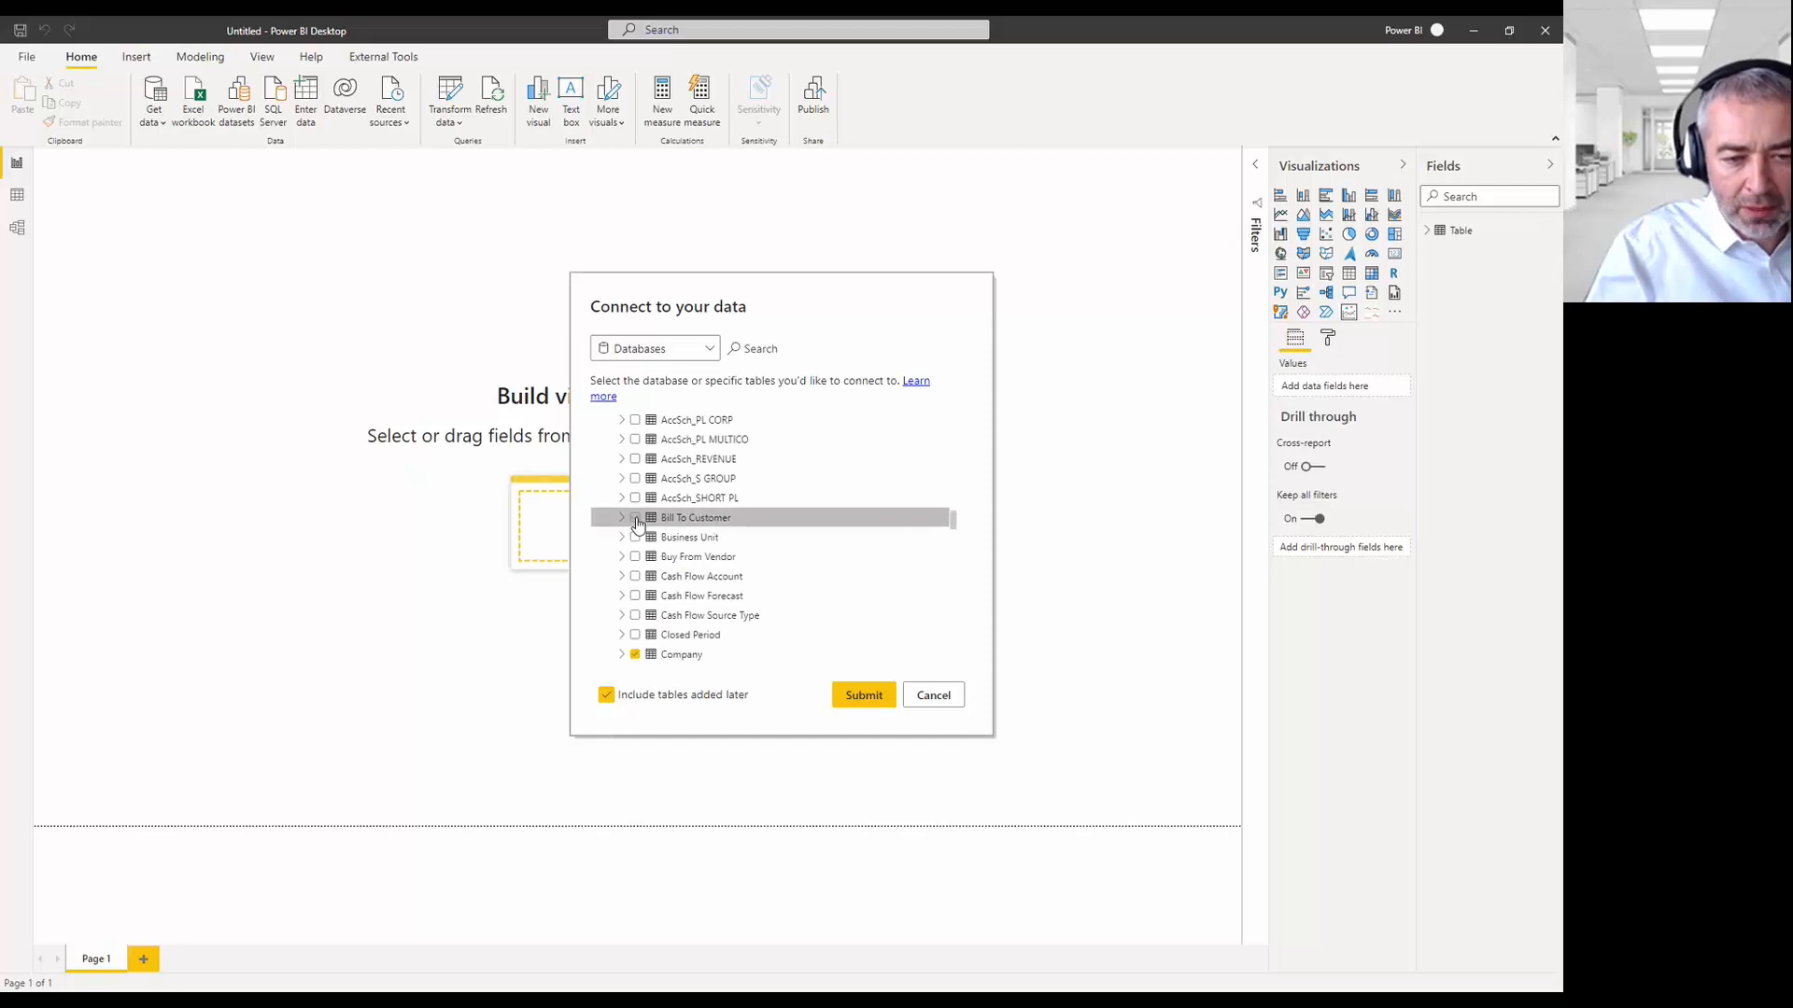
{"action": "left_click_drag", "start_coordinate": [953, 520], "coordinate": [955, 573]}
{"action": "scroll", "coordinate": [954, 573], "scroll_direction": "down", "scroll_amount": 2}
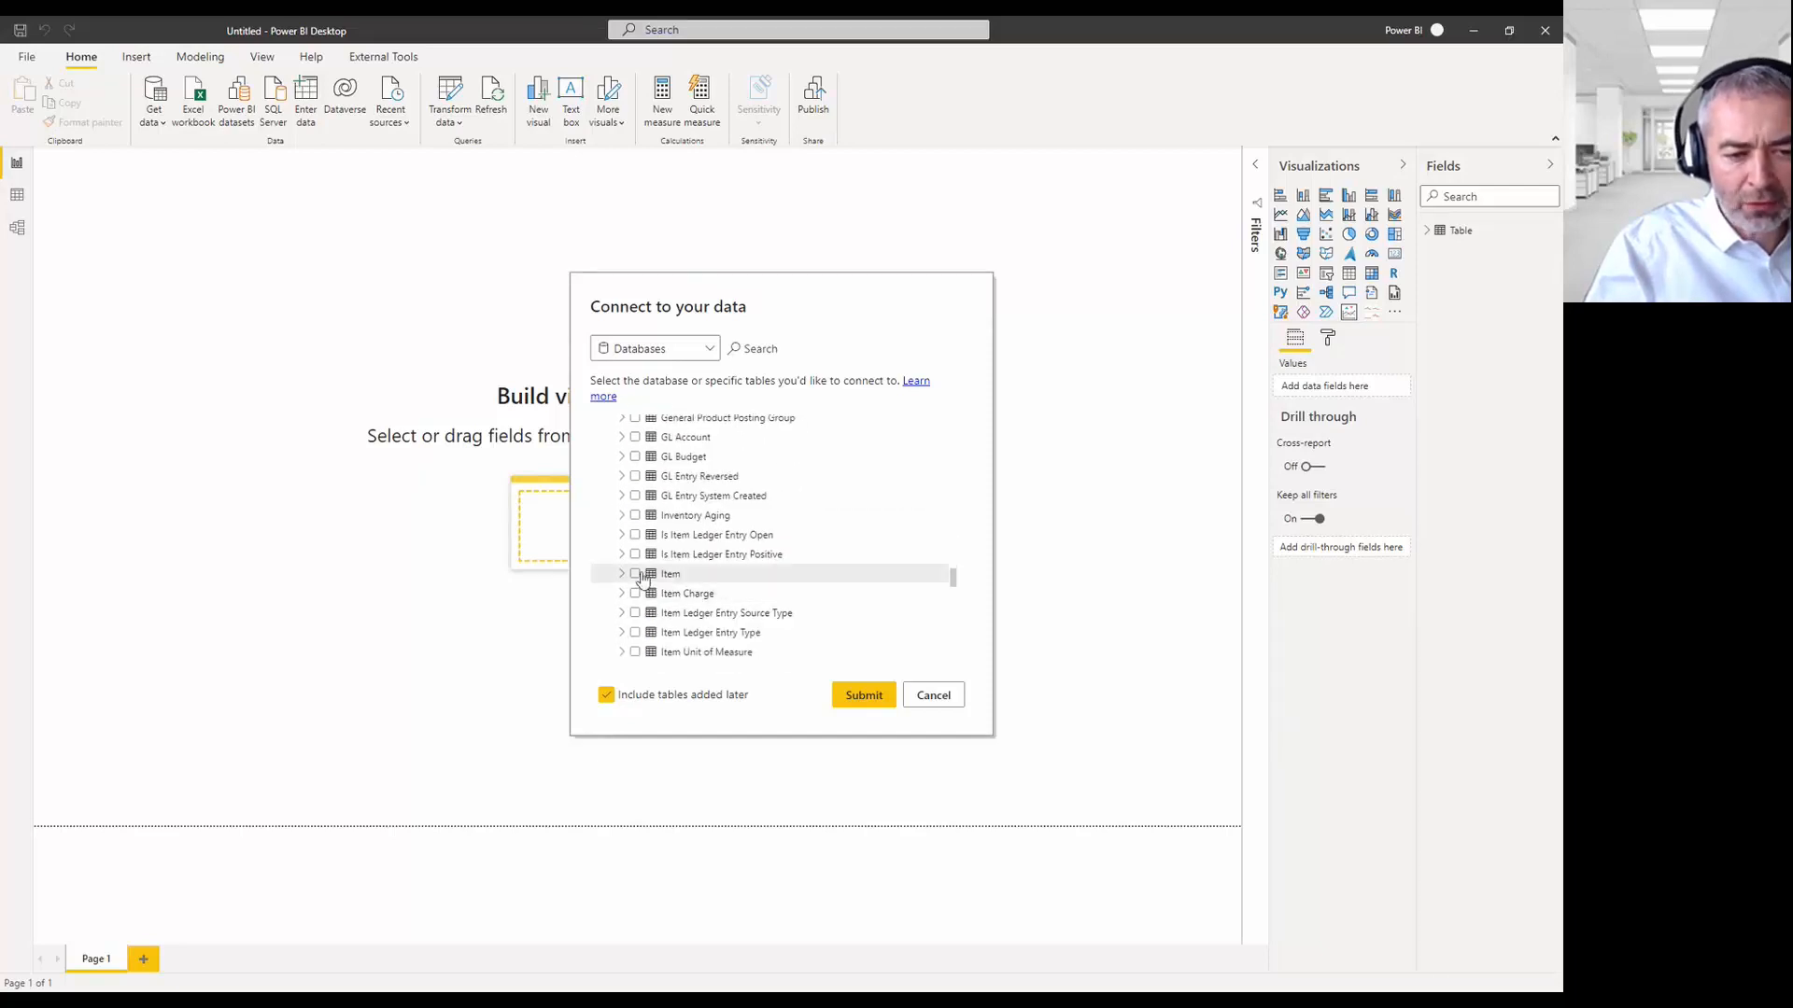
{"action": "left_click", "coordinate": [636, 575]}
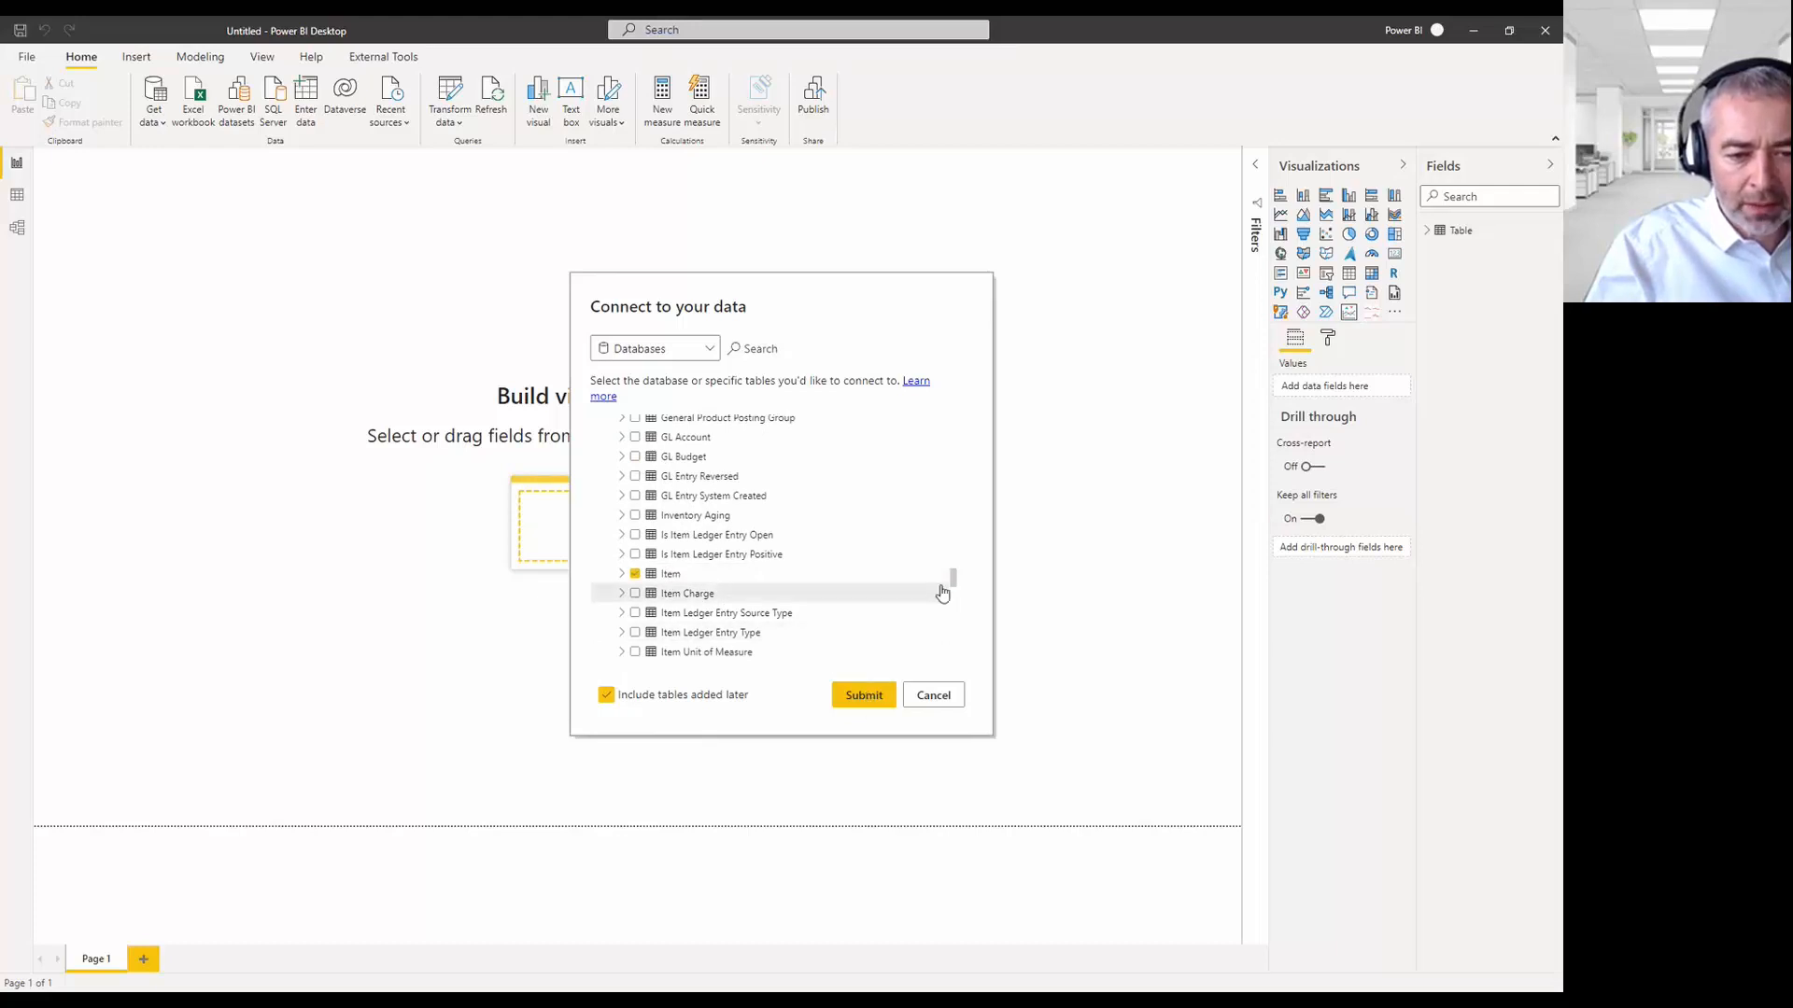
{"action": "left_click_drag", "start_coordinate": [953, 580], "coordinate": [952, 536]}
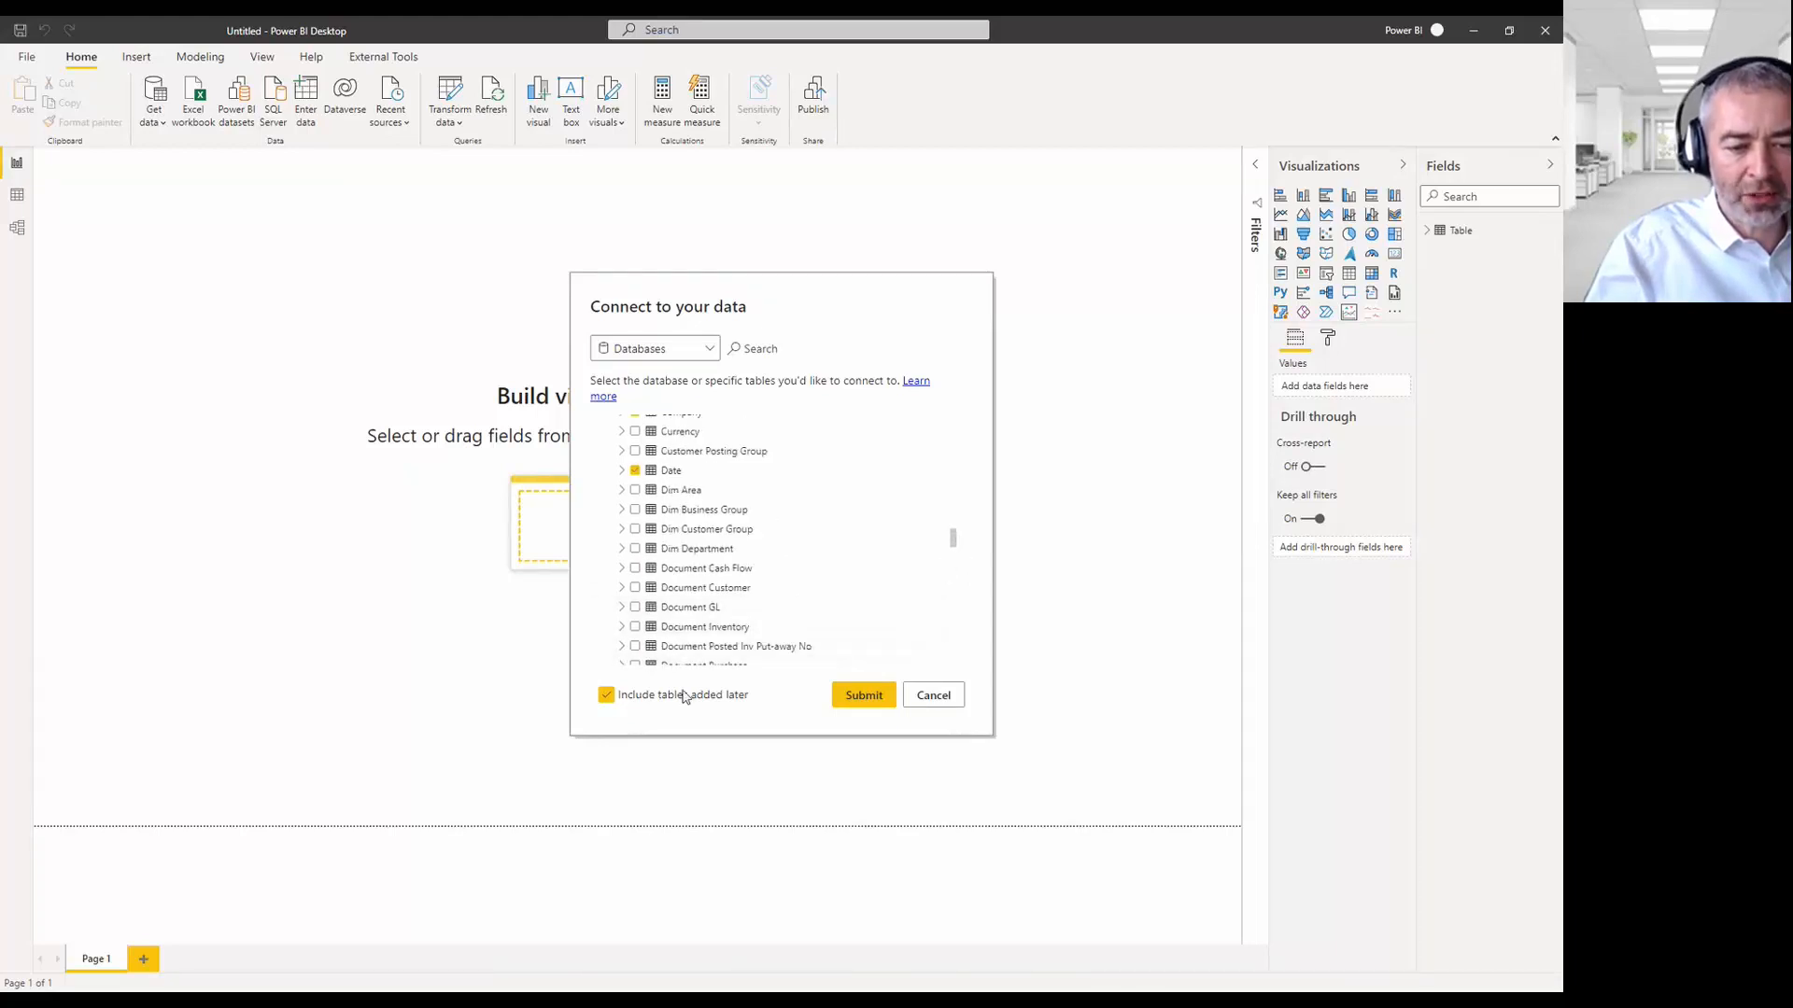
{"action": "left_click", "coordinate": [859, 695]}
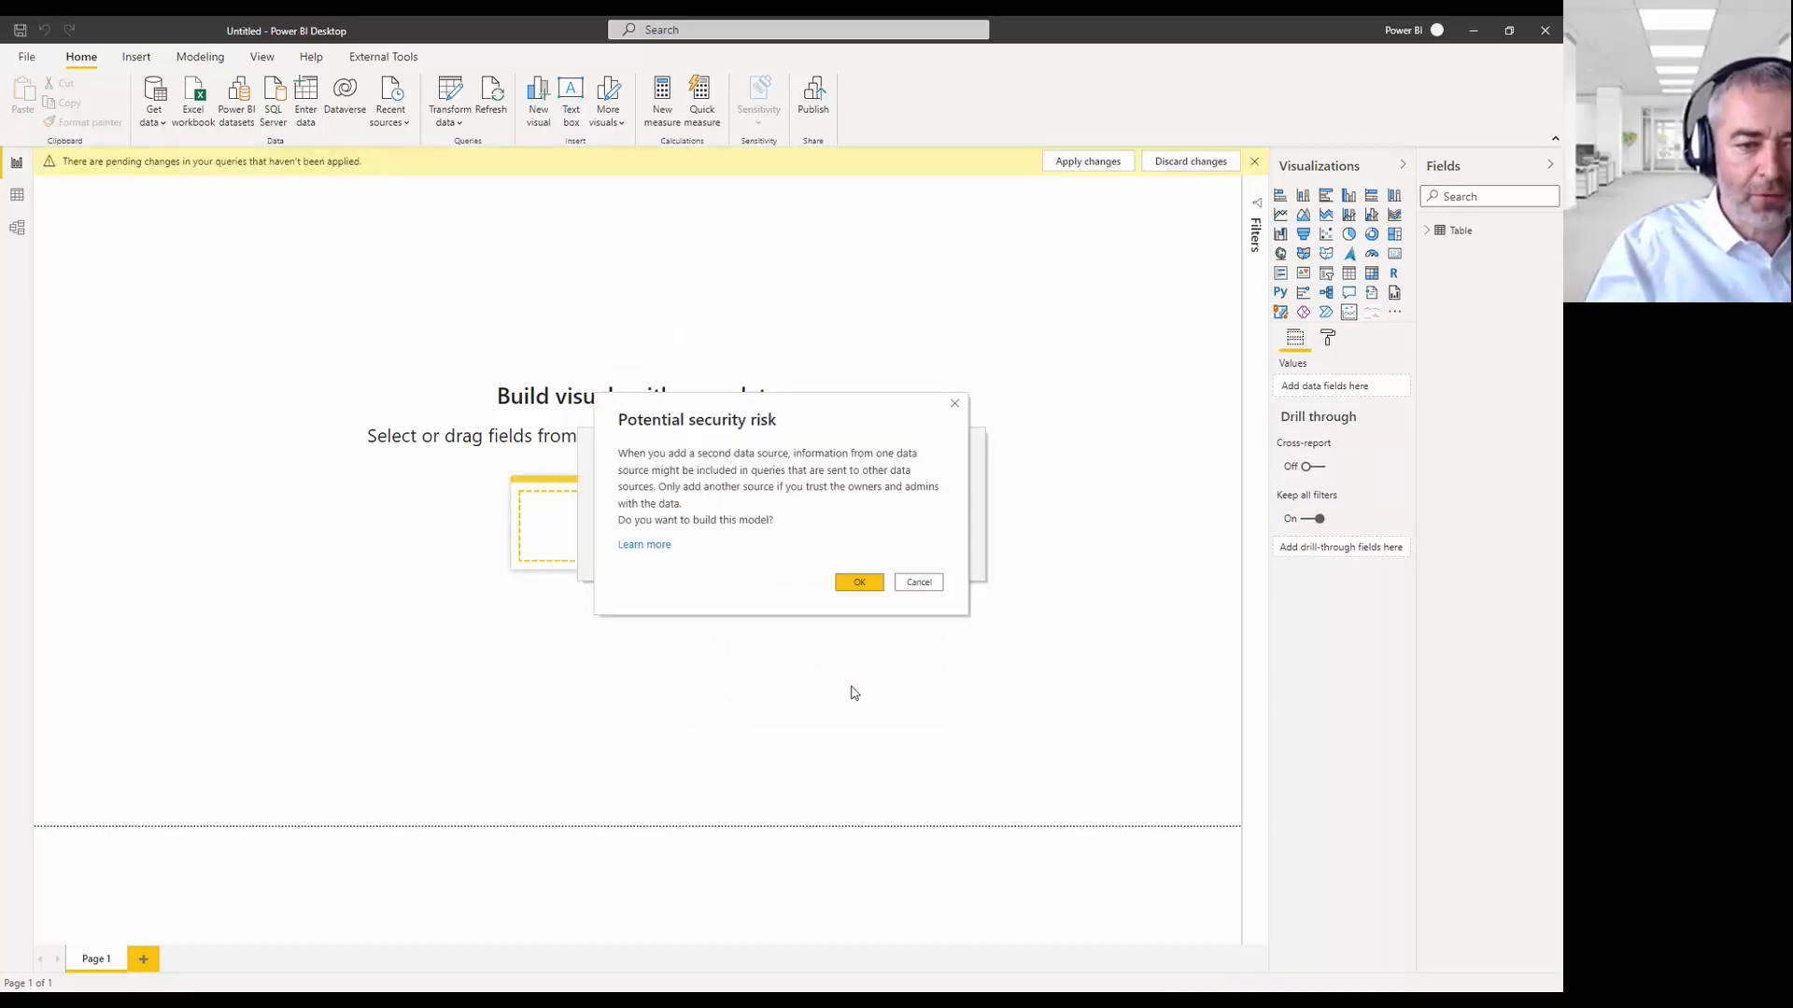
{"action": "left_click", "coordinate": [852, 584]}
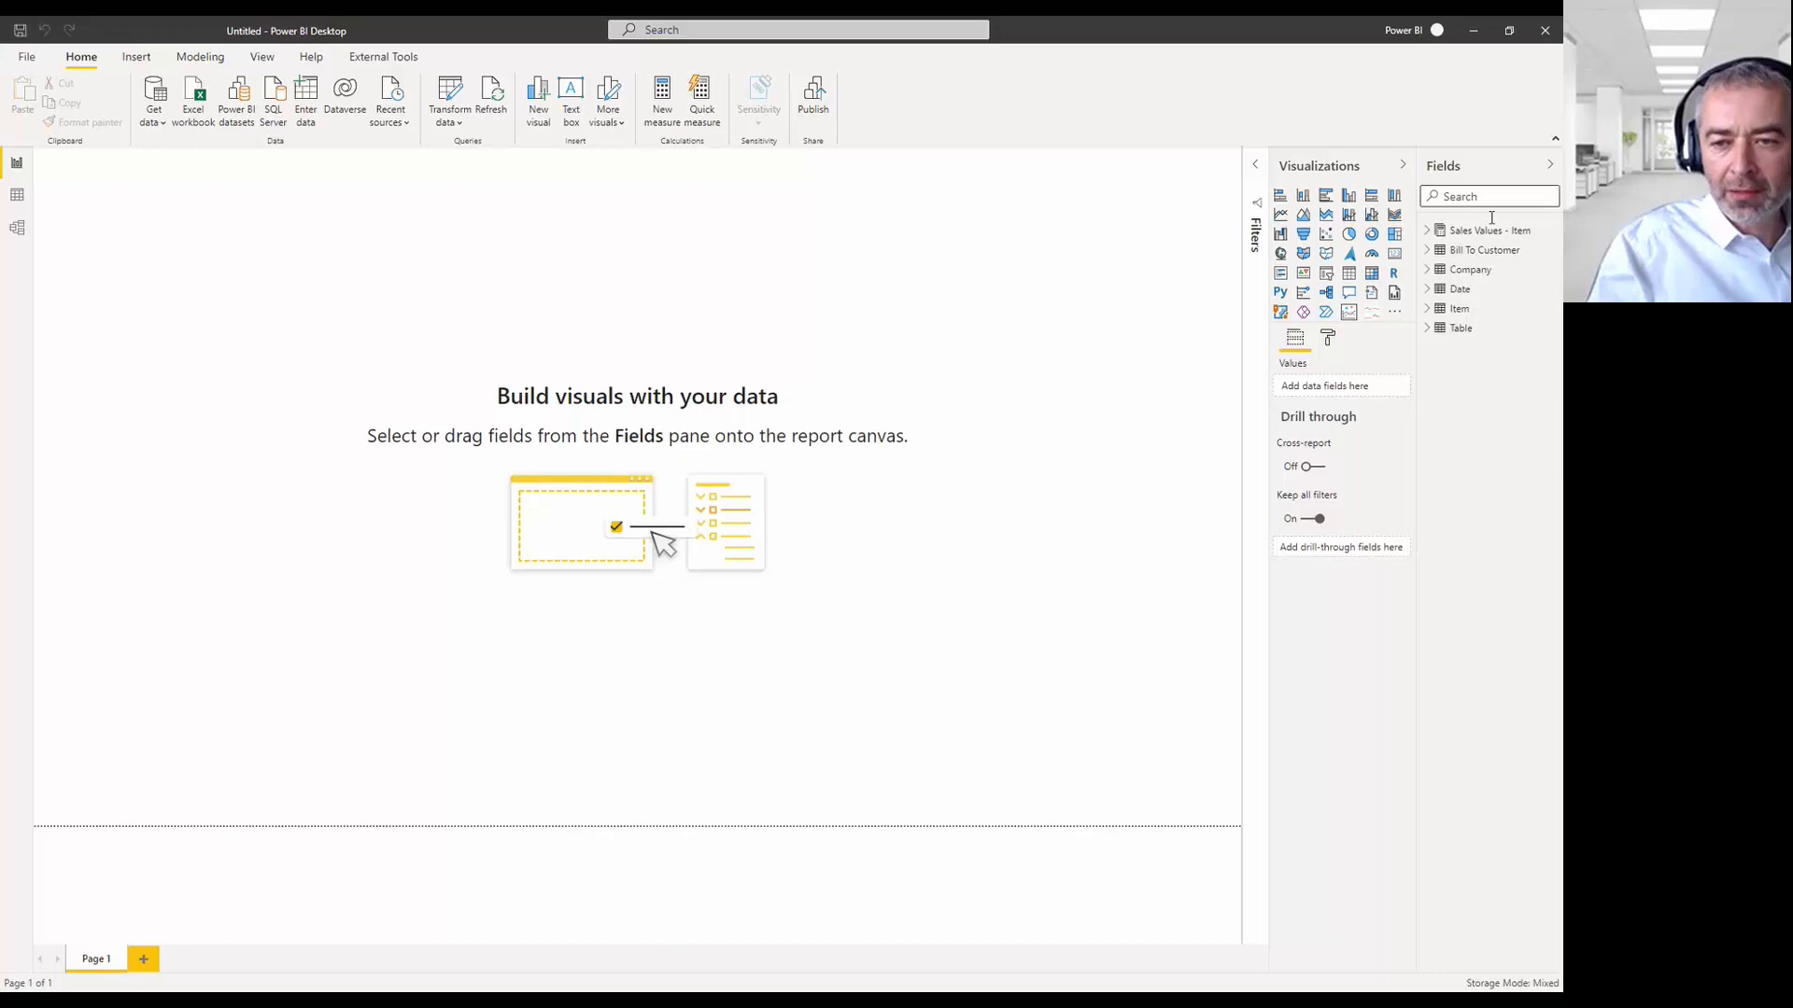
Delete the empty placeholder table named "Table" from the model.
{"action": "left_click", "coordinate": [1471, 336]}
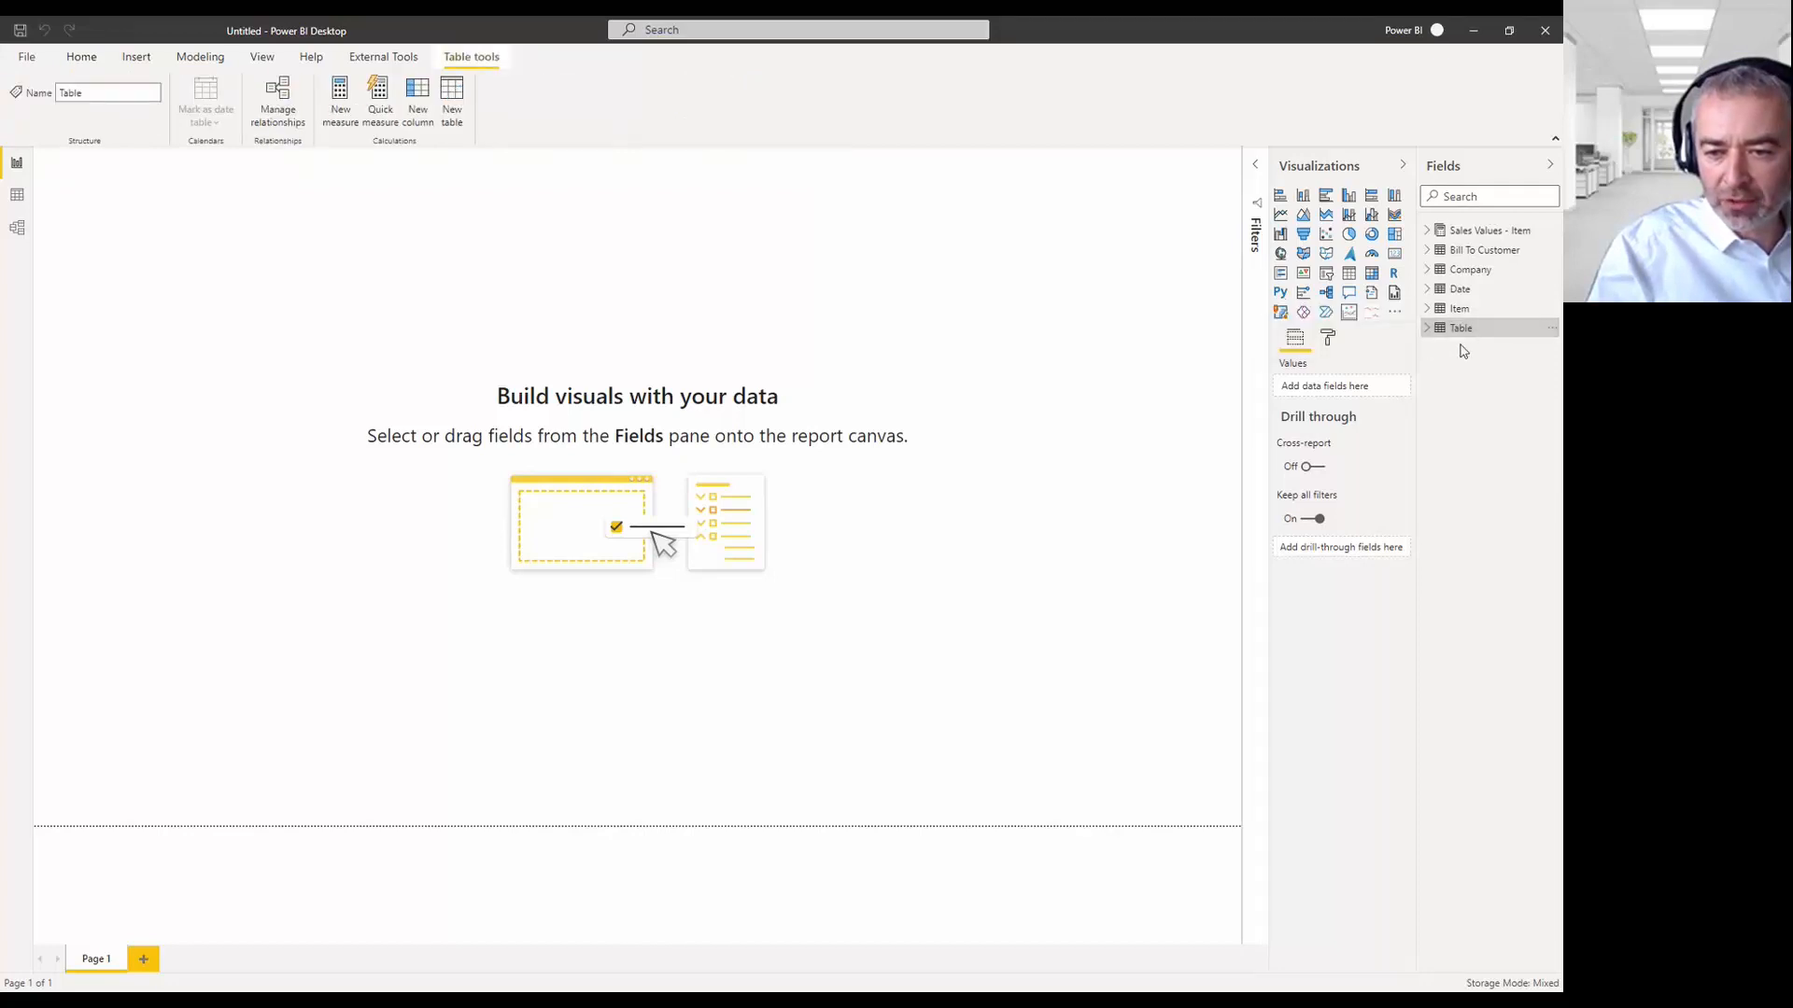
{"action": "key", "text": "Delete"}
{"action": "left_click", "coordinate": [794, 572]}
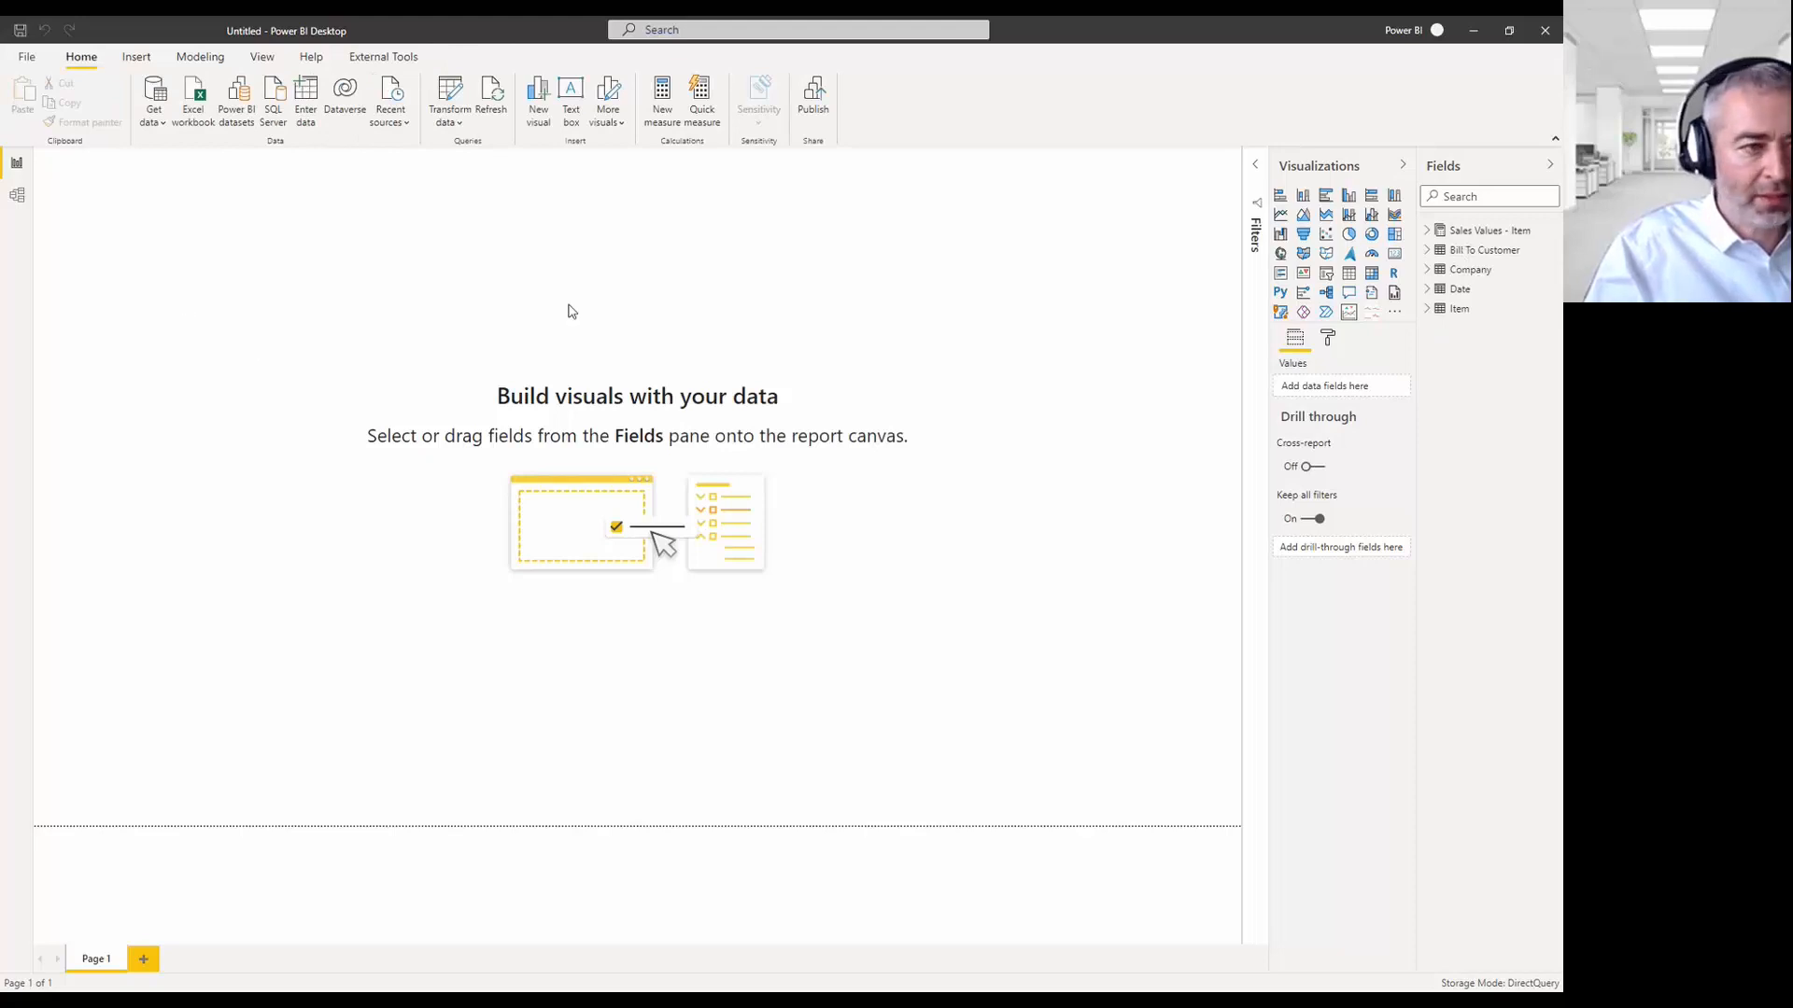
Show the model diagram and move the Bill To Customer table beside Date, above Sales Values - Item.
{"action": "left_click", "coordinate": [16, 194]}
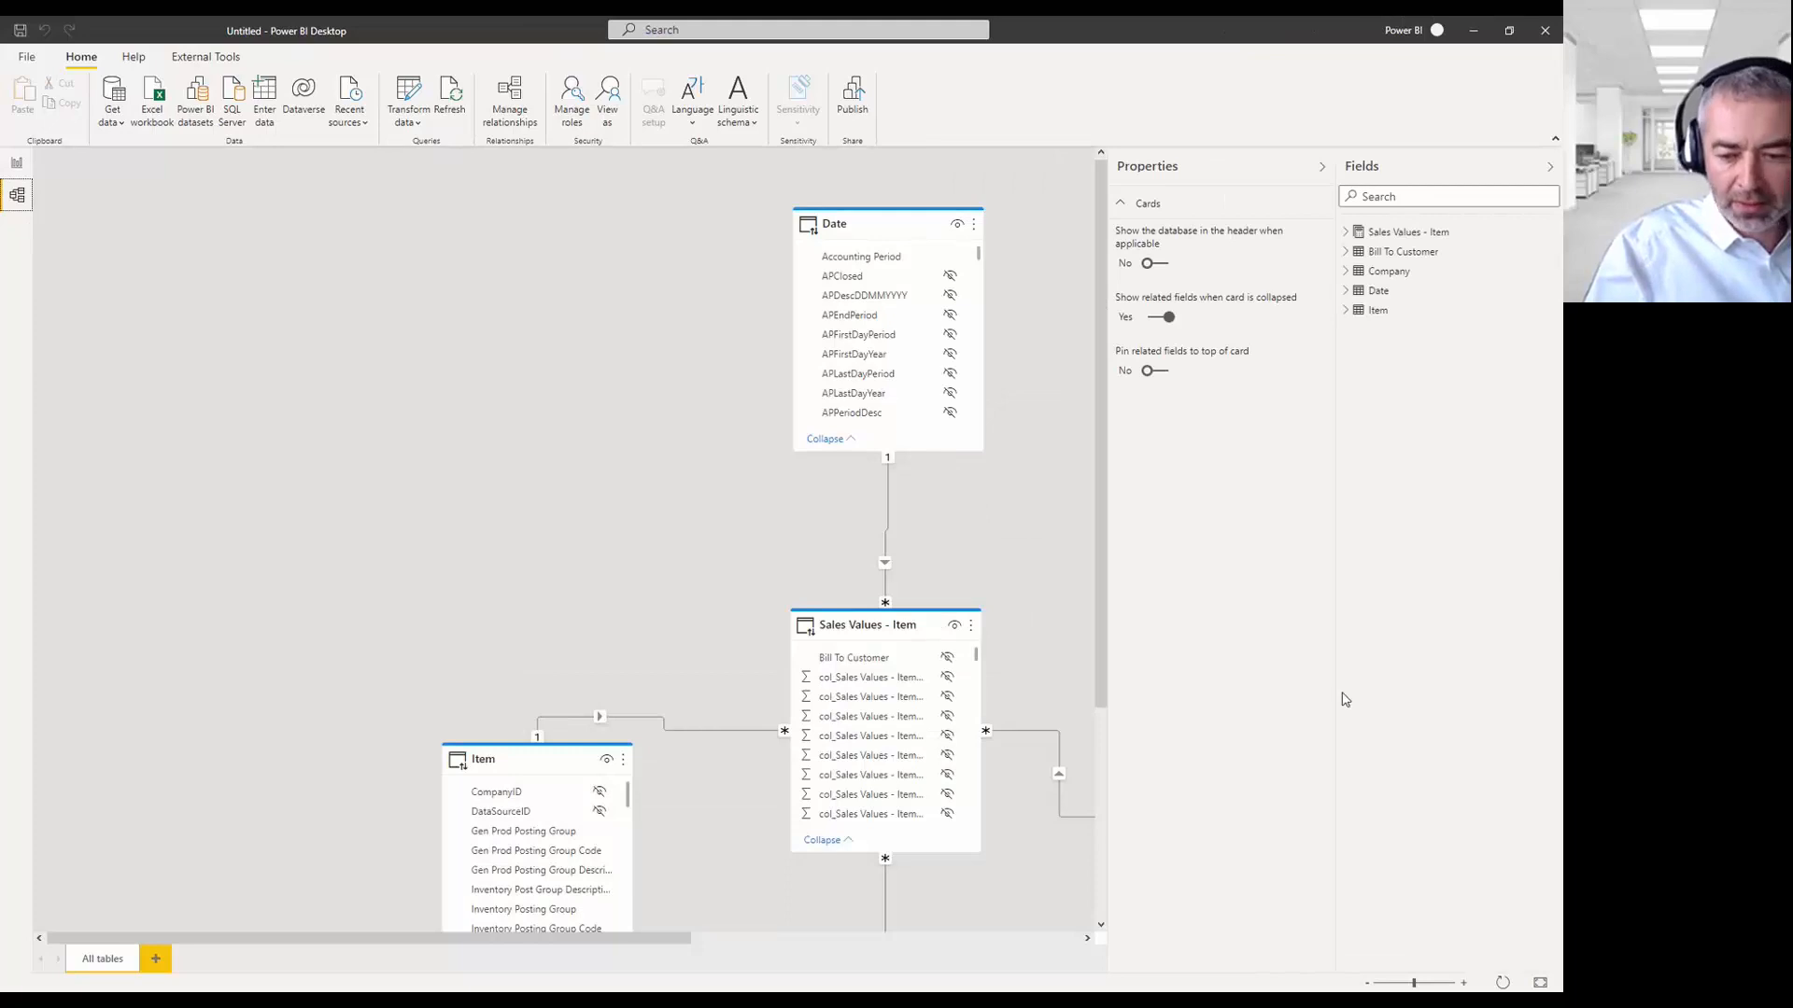
{"action": "left_click", "coordinate": [1503, 982]}
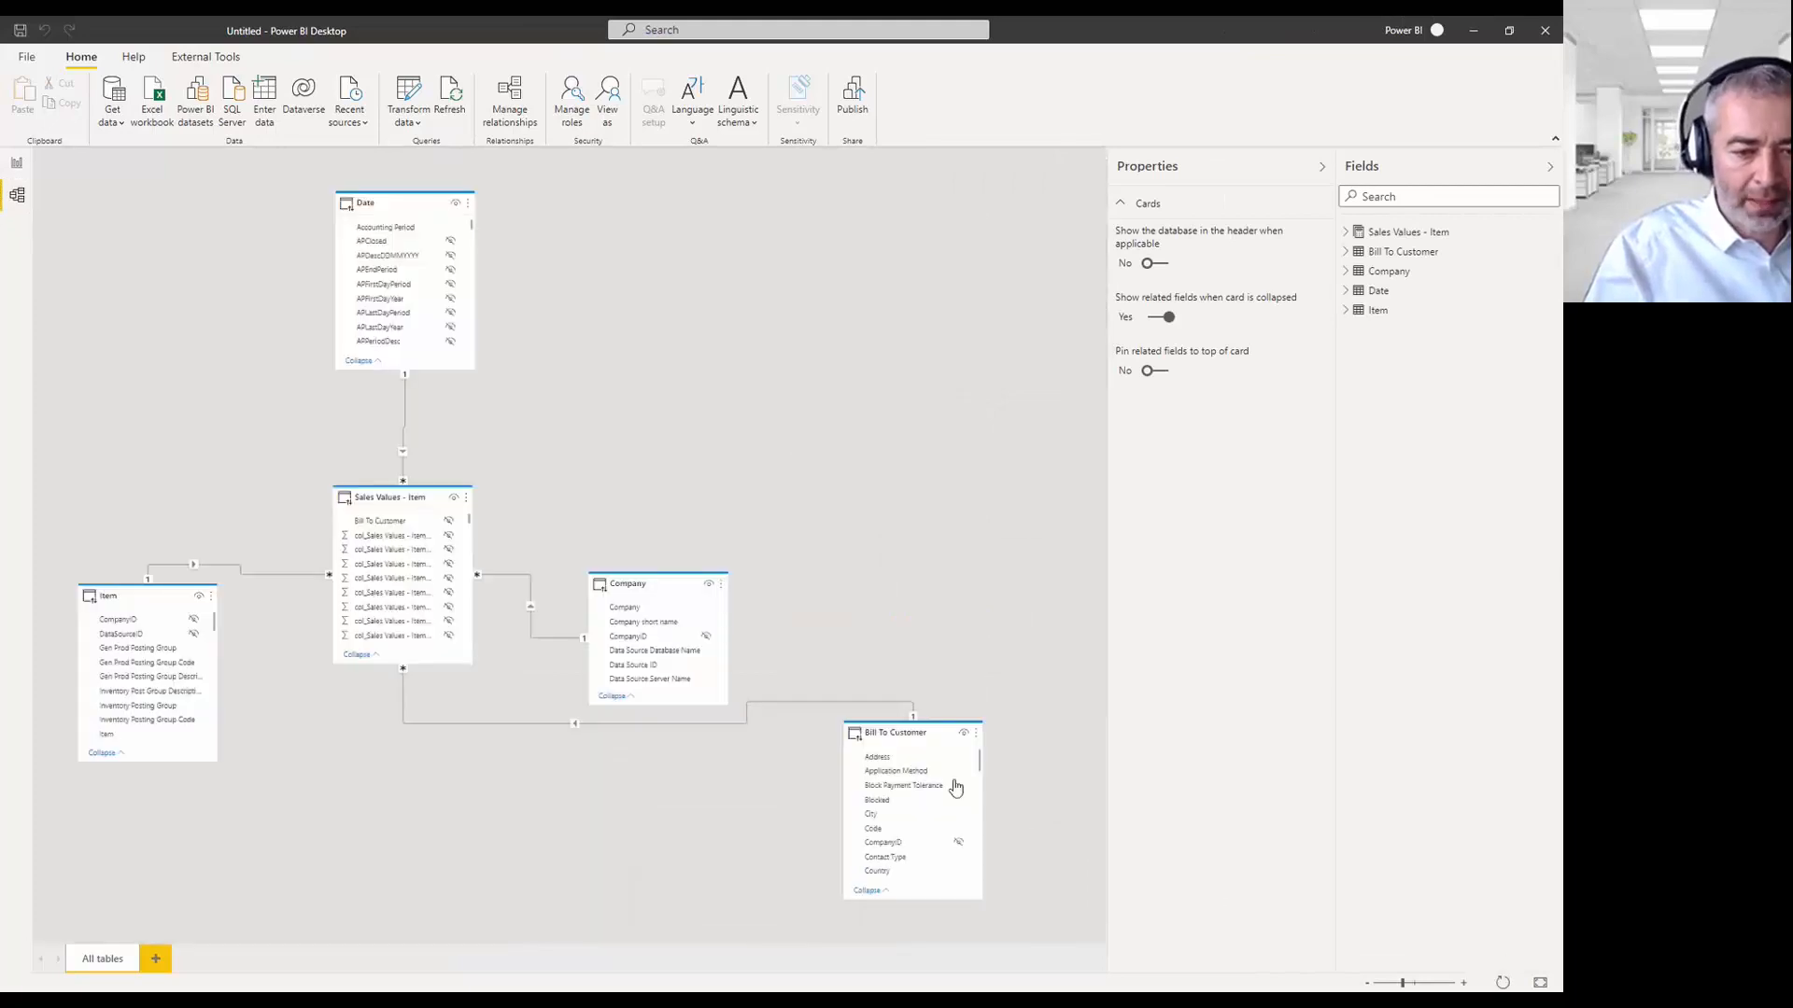
{"action": "left_click_drag", "start_coordinate": [879, 732], "coordinate": [605, 222]}
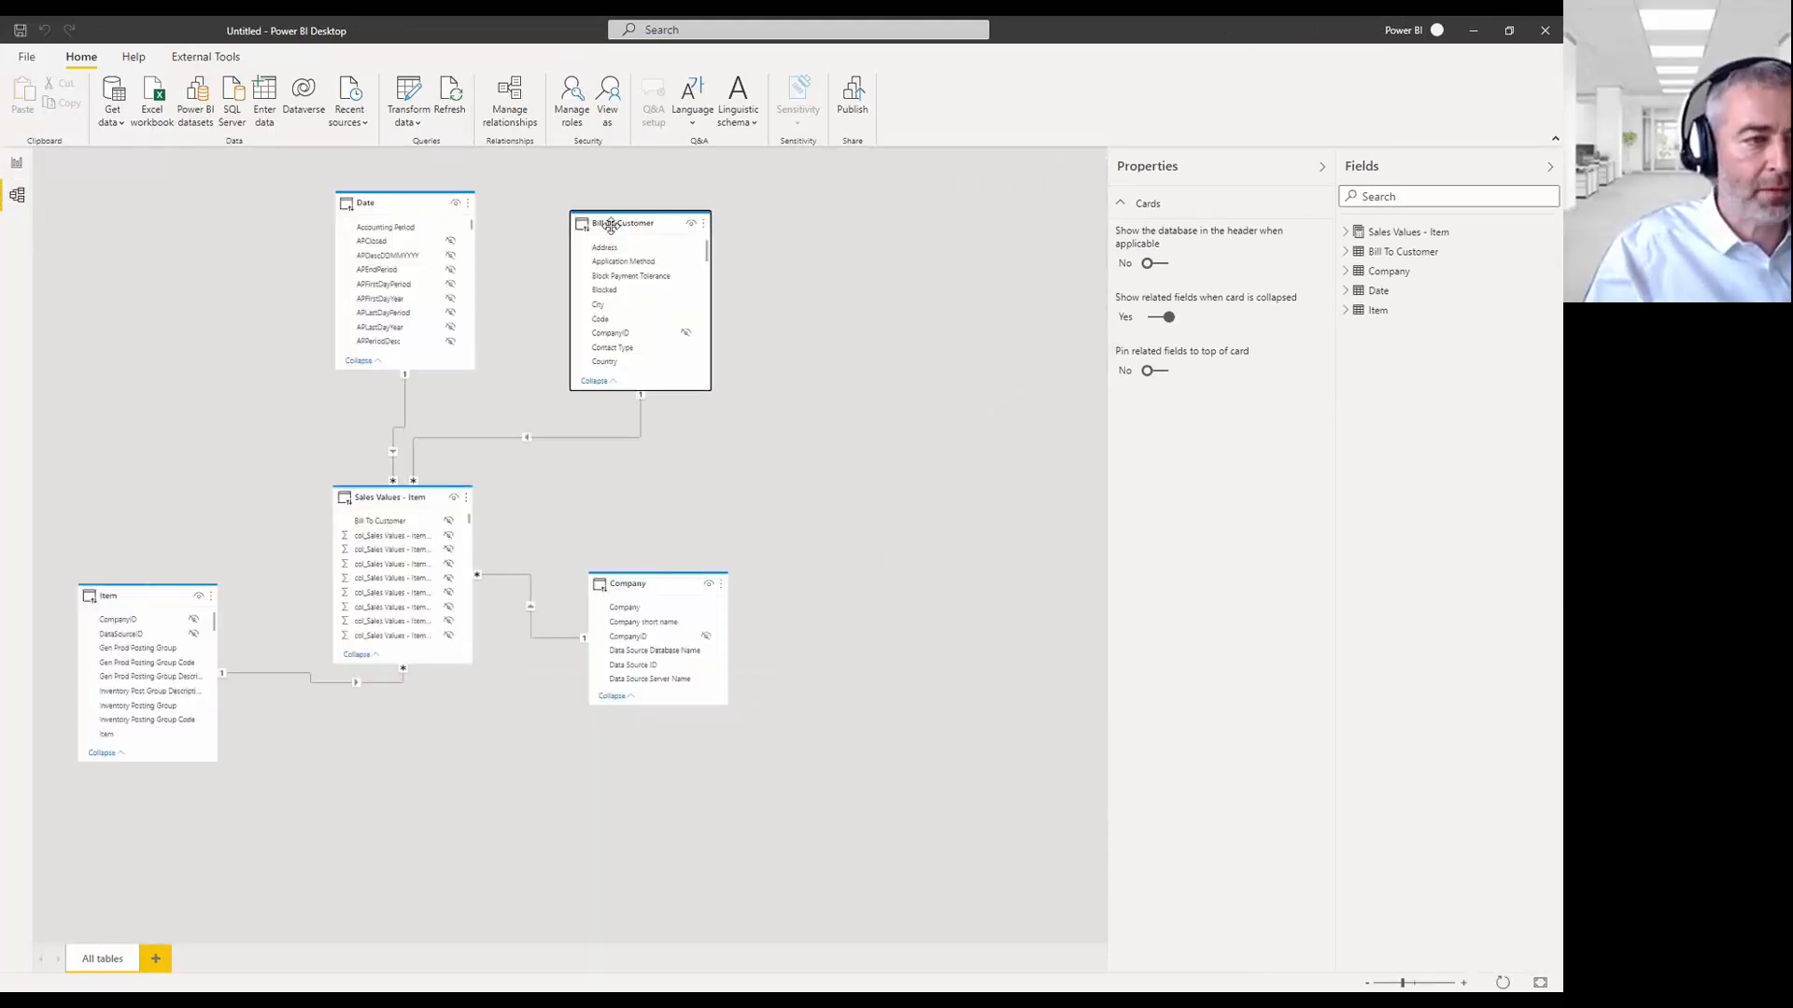
Save the report to the Desktop as "Sales Model with Excel Budgets for year 2021", replacing the existing file.
{"action": "left_click", "coordinate": [20, 30]}
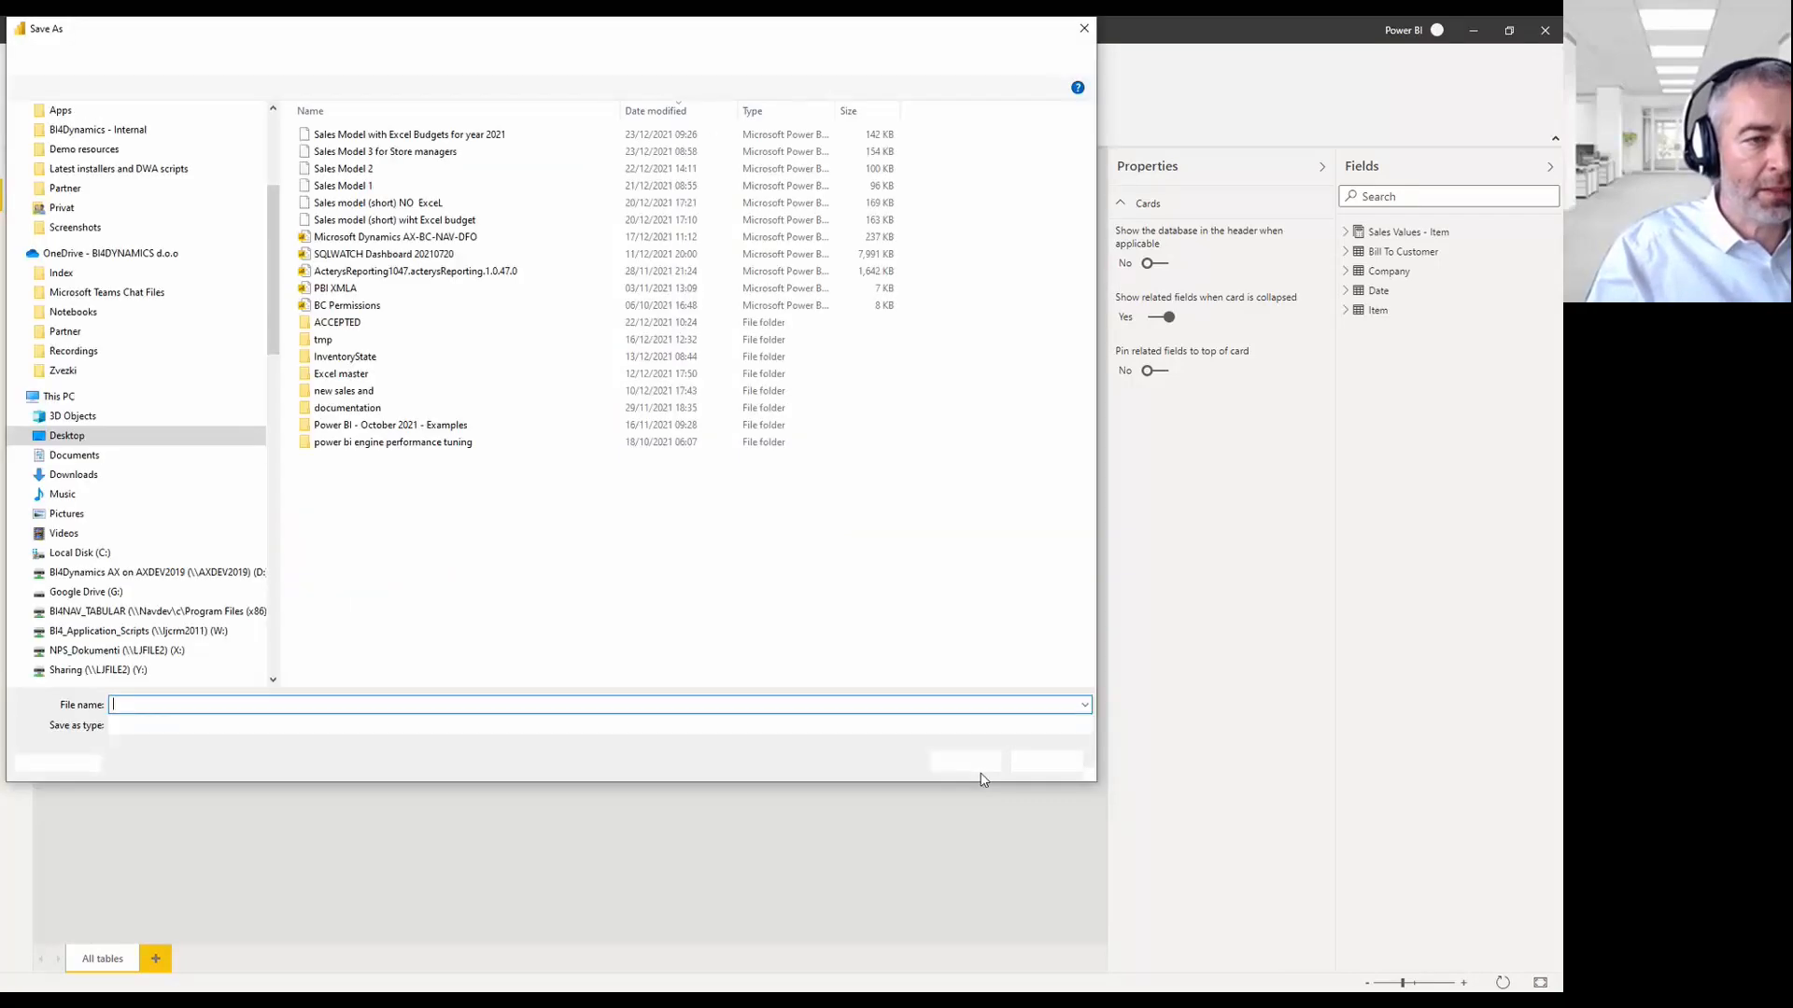
{"action": "left_click", "coordinate": [410, 134]}
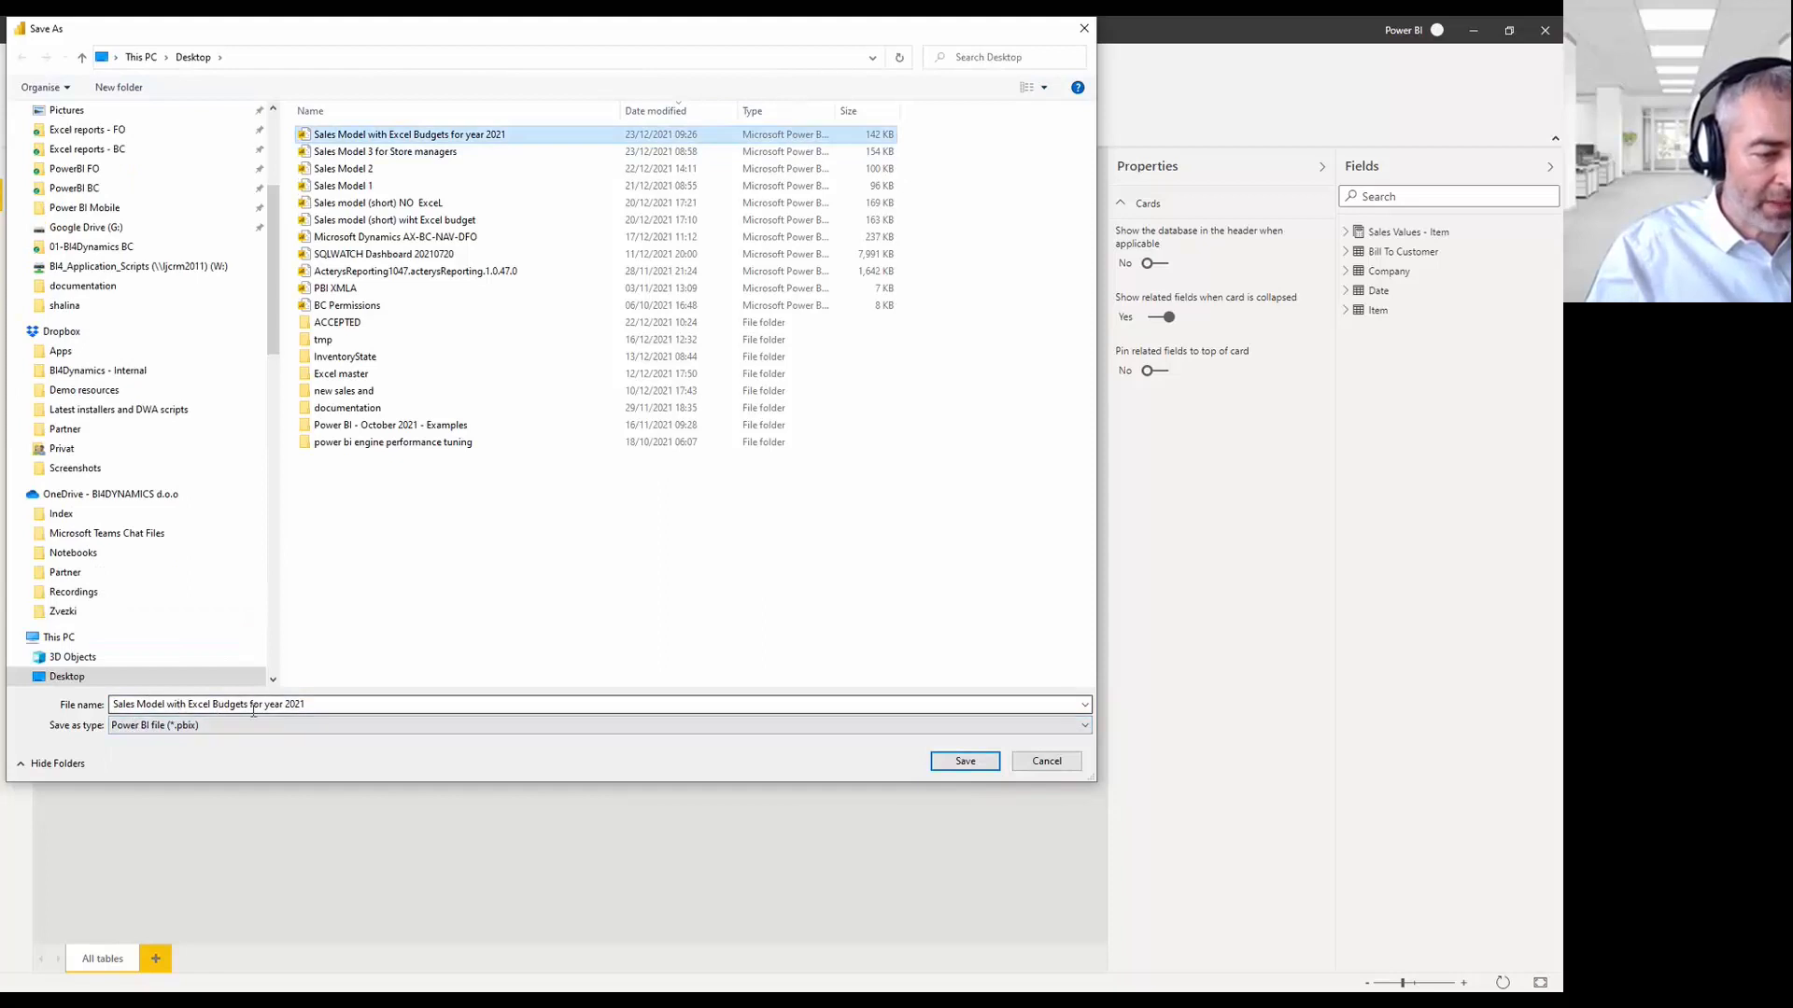
{"action": "left_click", "coordinate": [962, 761]}
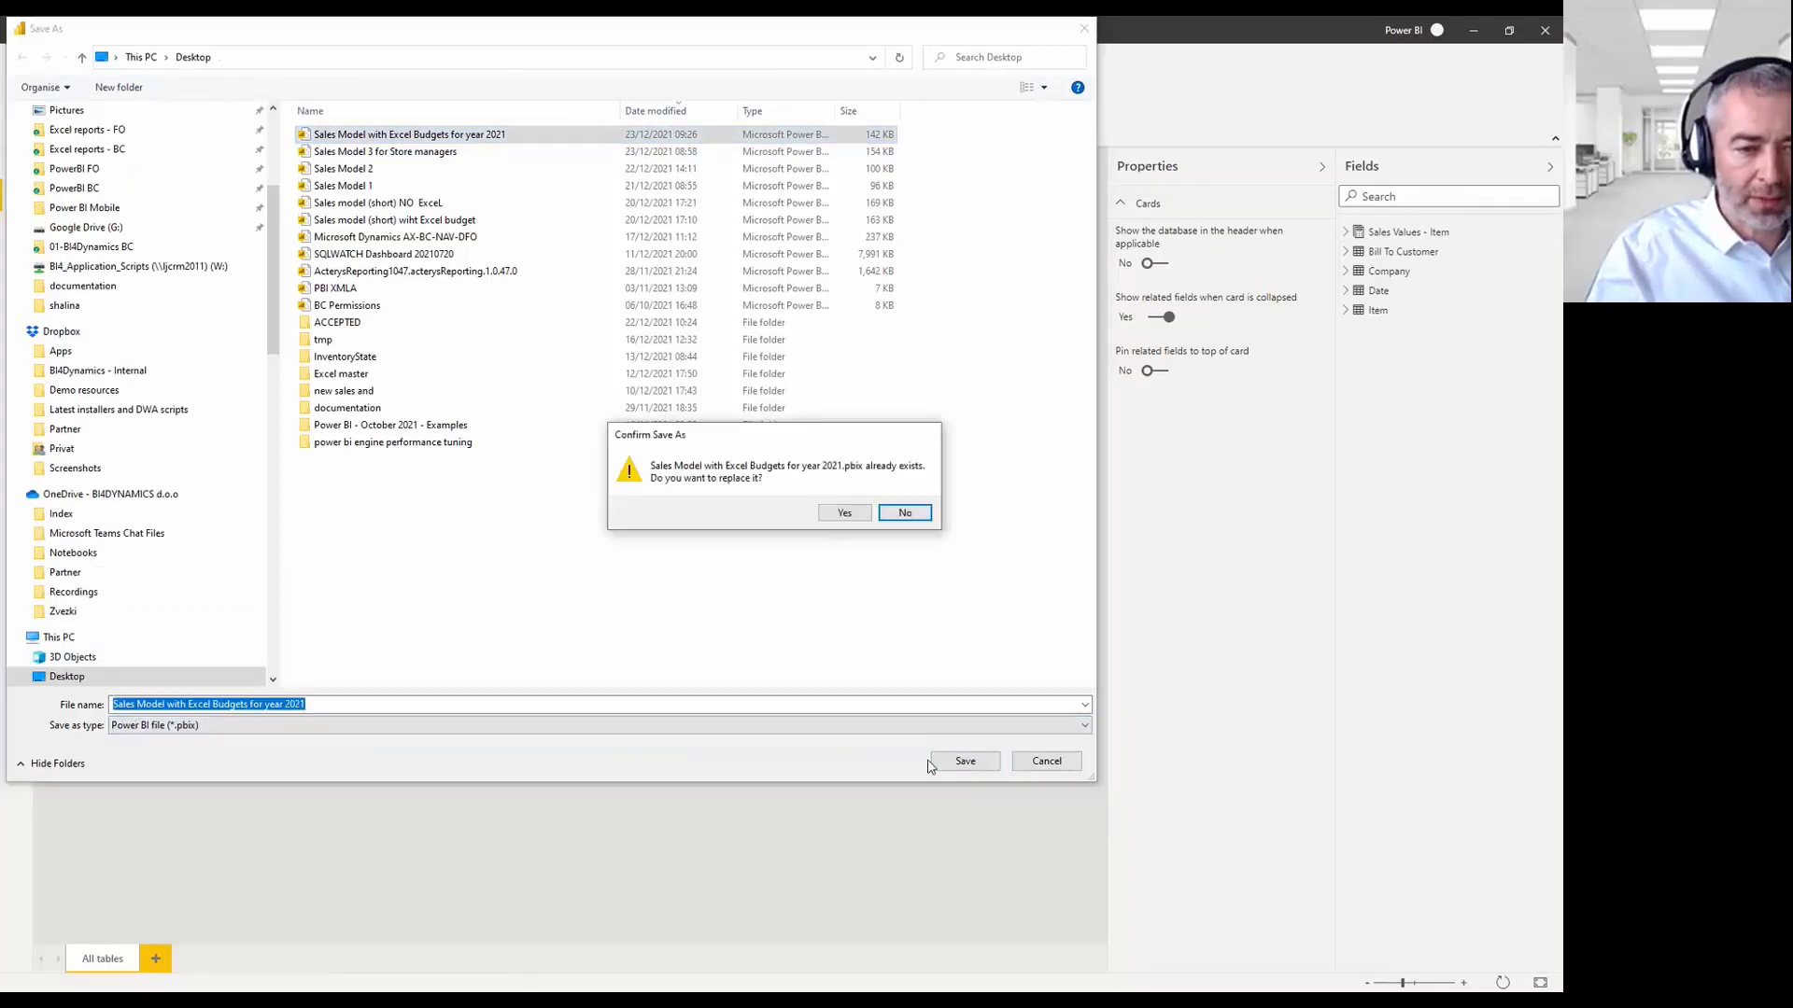
{"action": "left_click", "coordinate": [846, 514]}
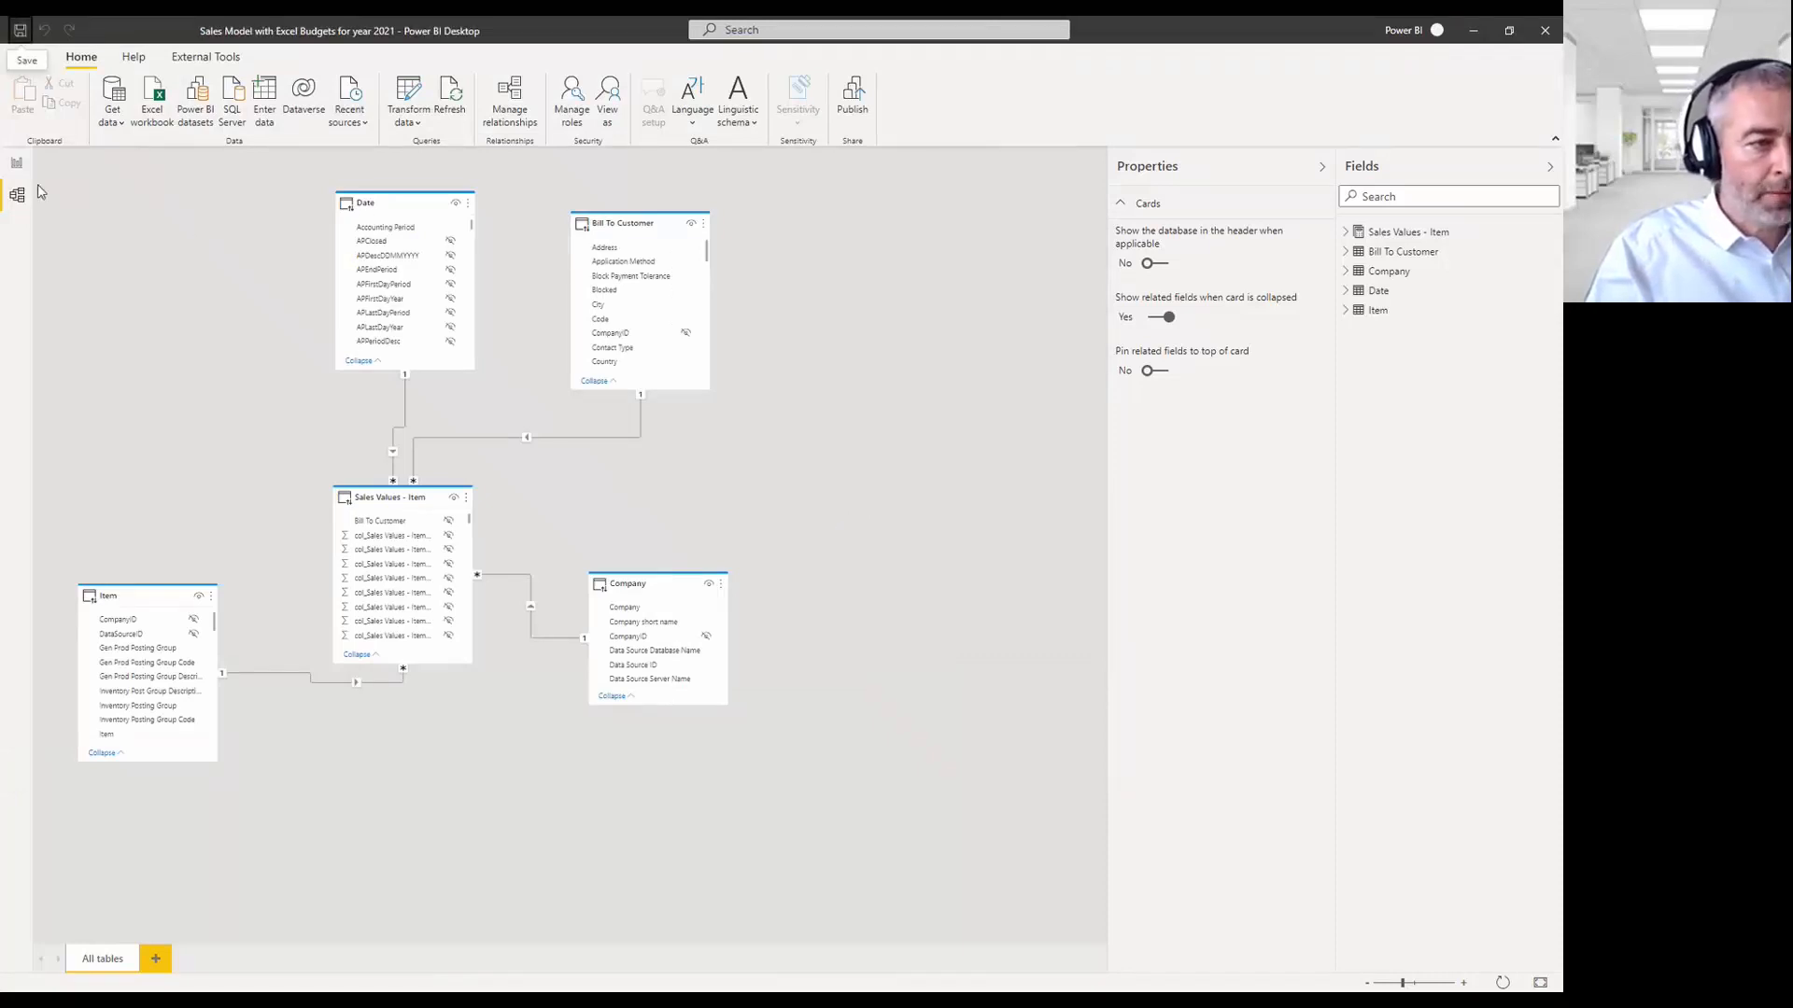
Return to the report page and create a matrix showing Net Sales from Sales Values - Item.
{"action": "left_click", "coordinate": [17, 162]}
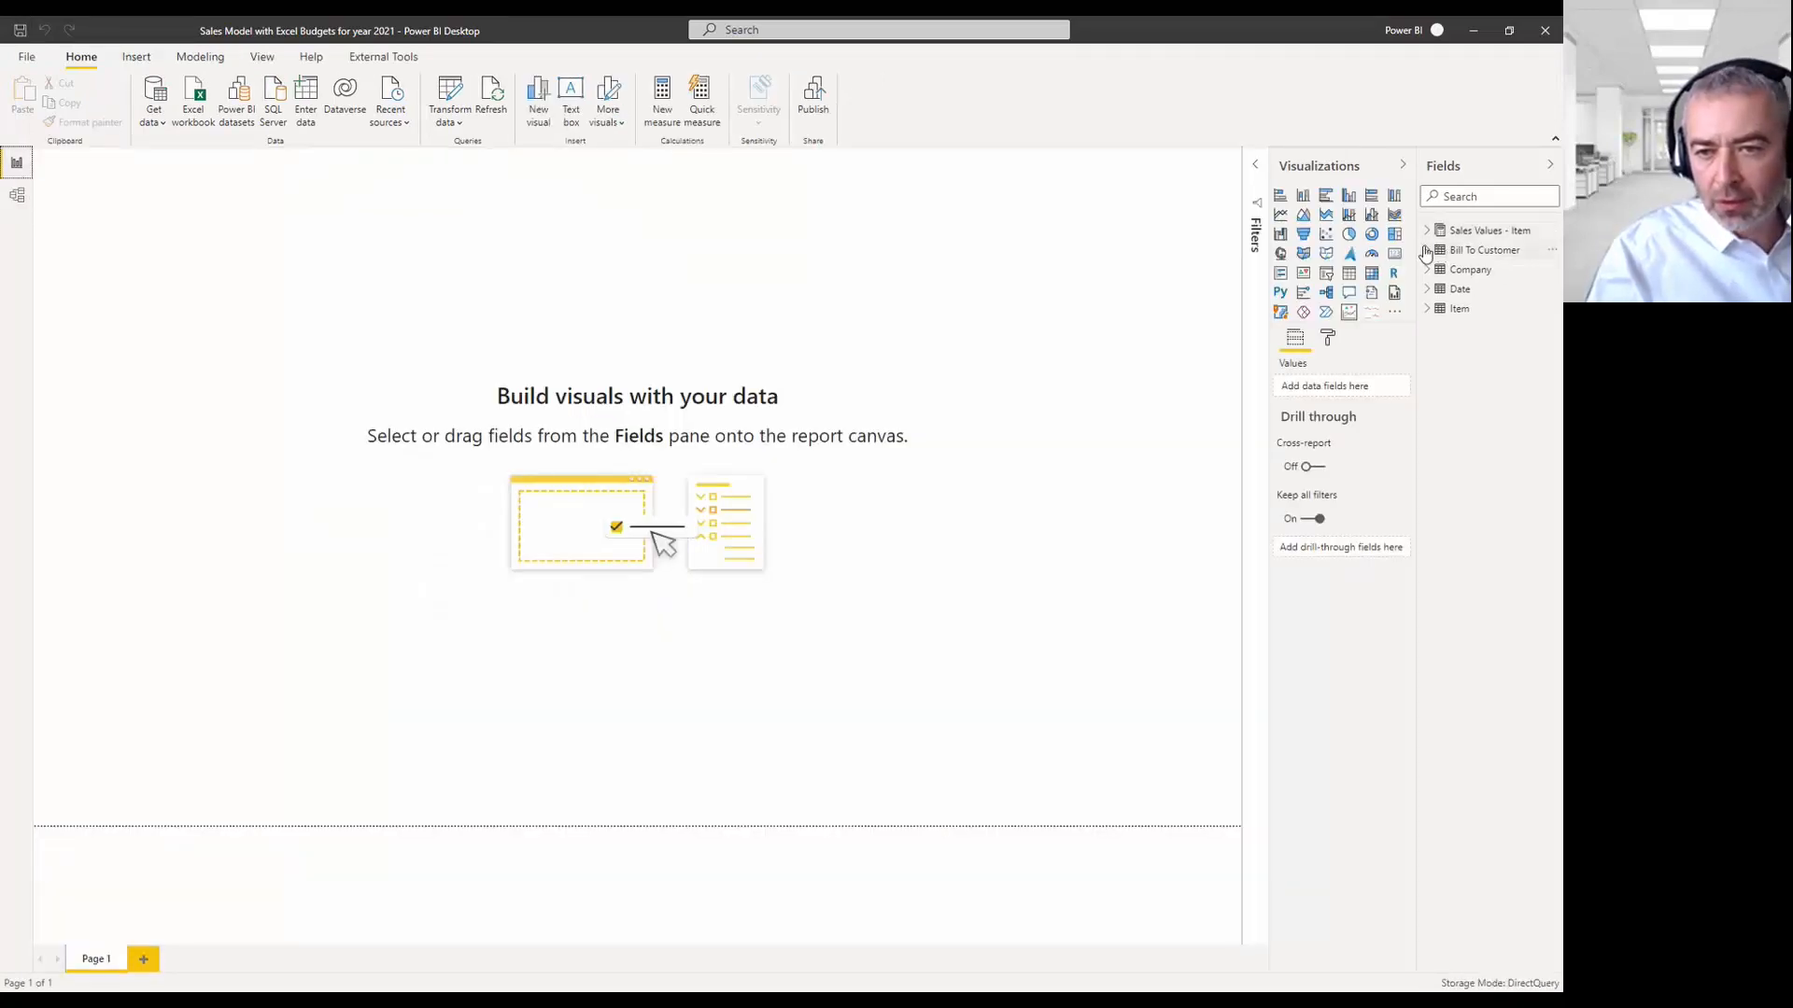
{"action": "left_click", "coordinate": [1427, 233]}
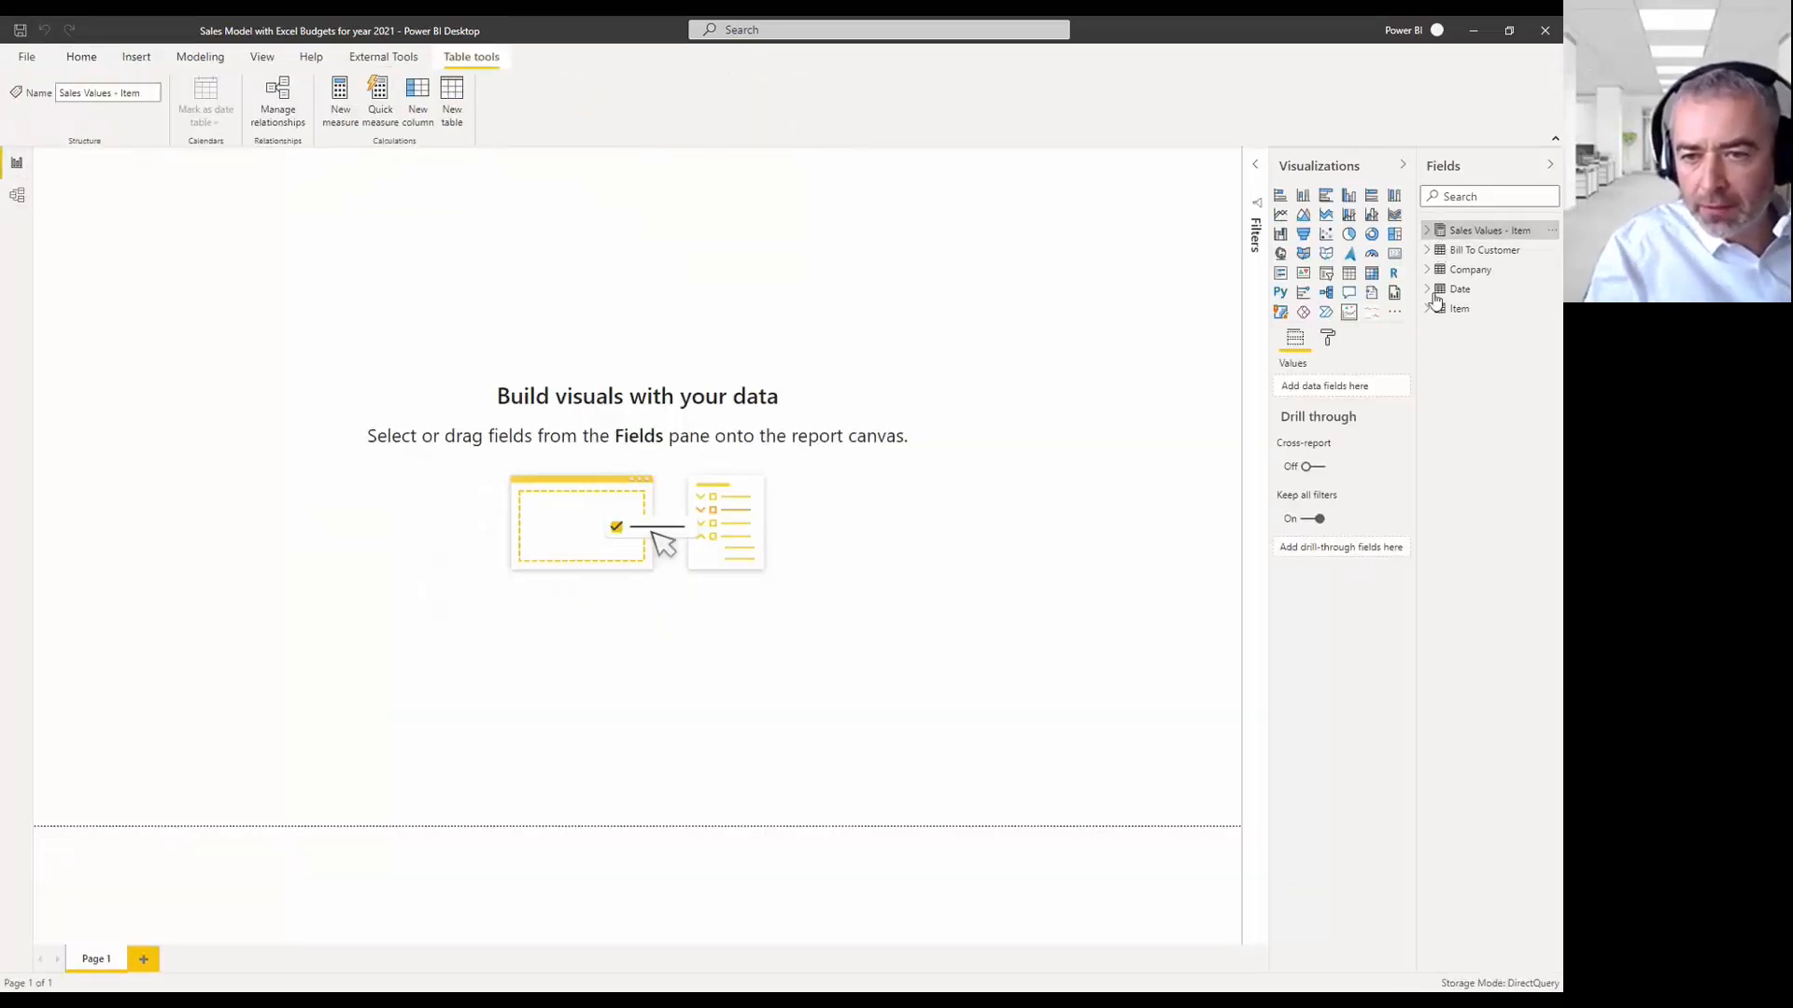
{"action": "left_click", "coordinate": [1426, 231]}
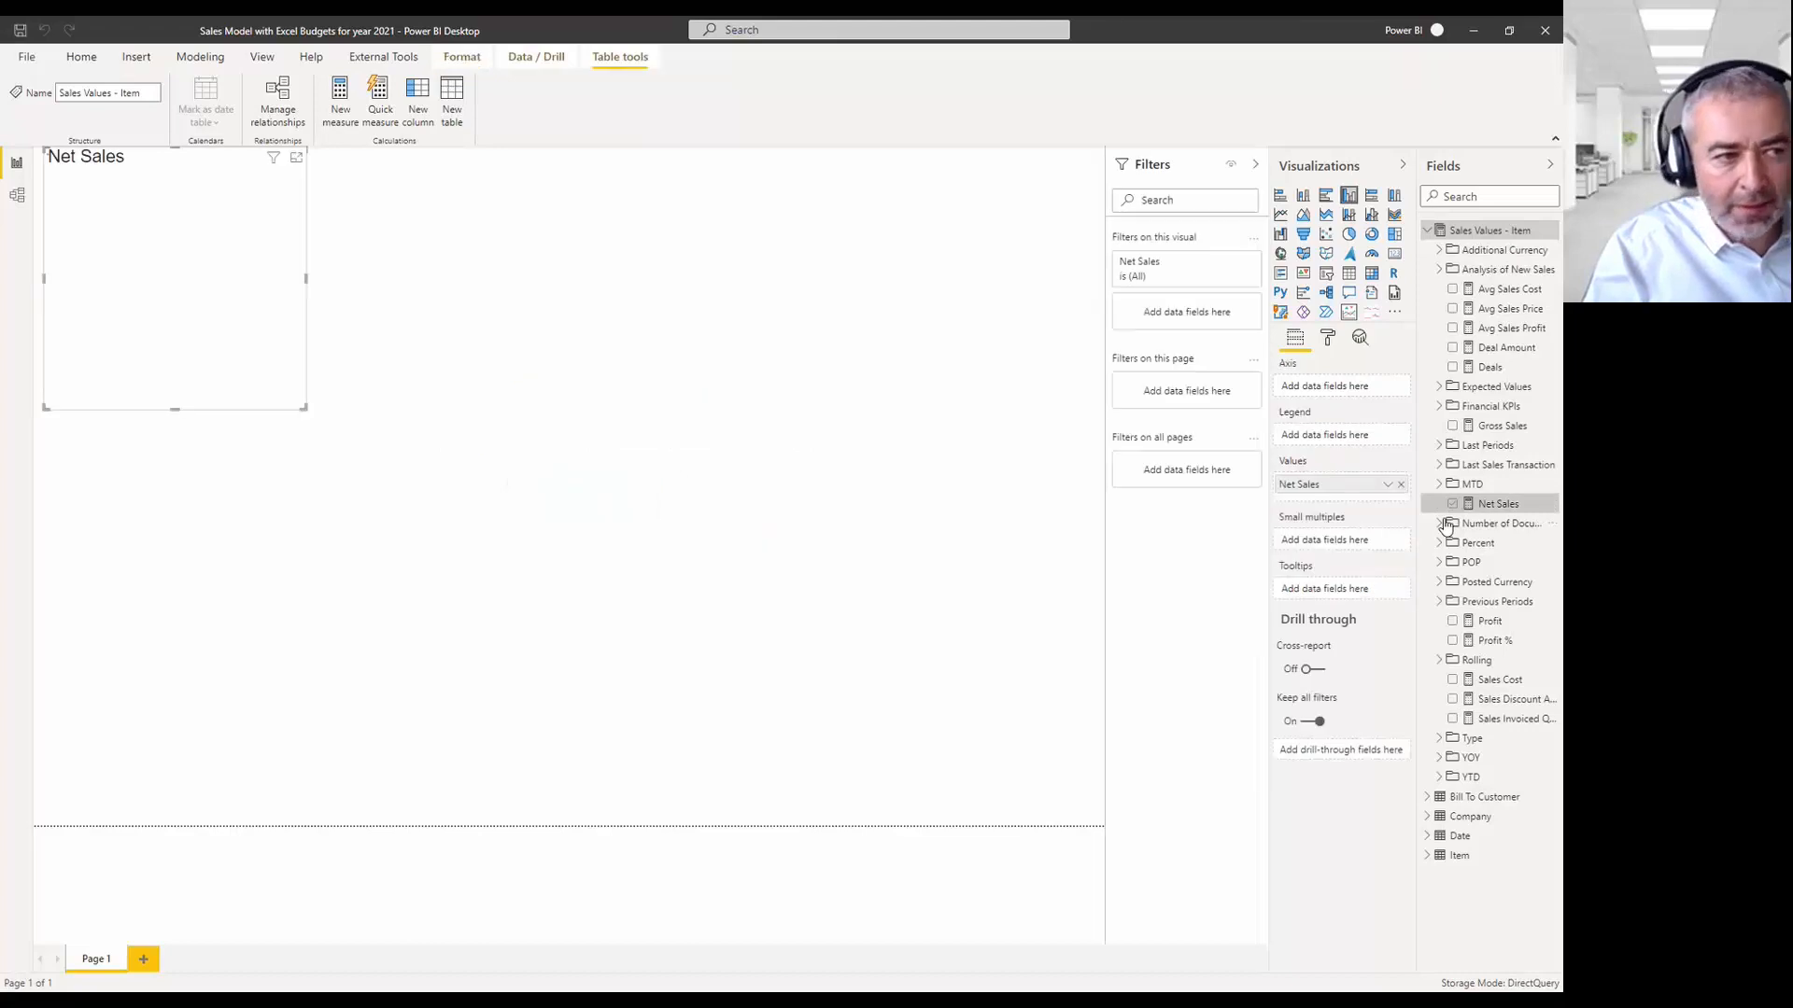
{"action": "left_click", "coordinate": [1371, 273]}
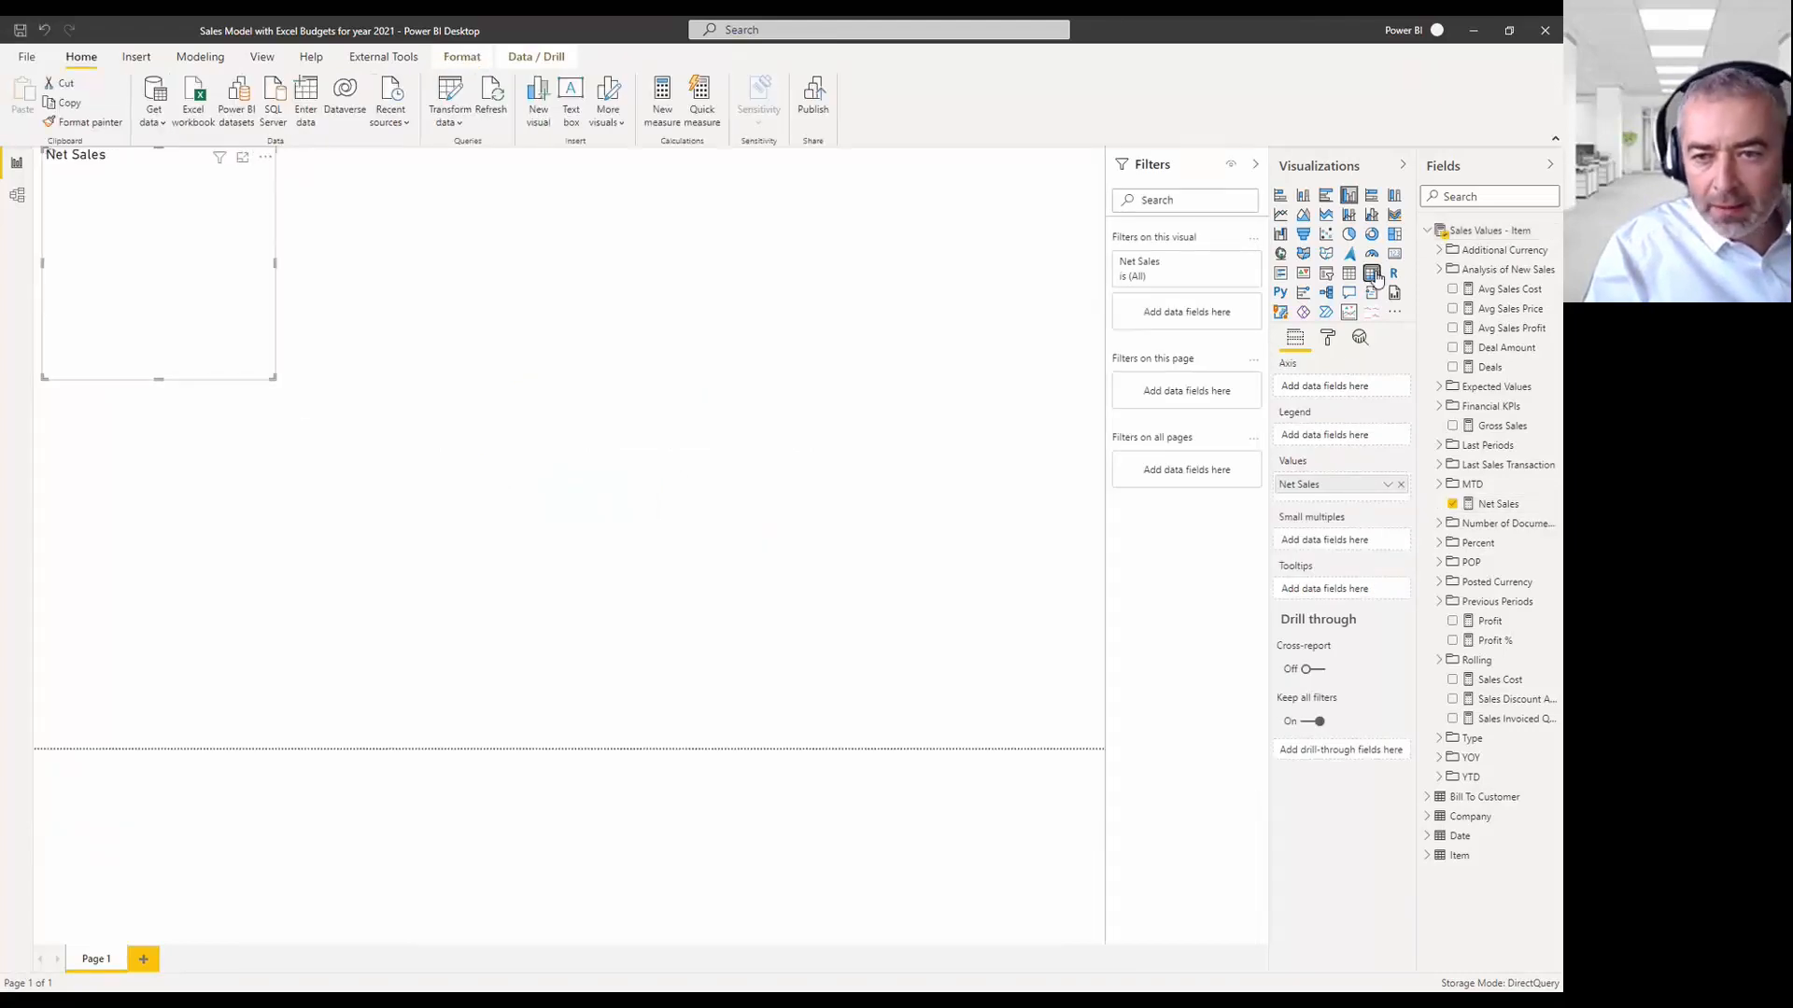
Put the Date YMD hierarchy on the matrix rows and enlarge the matrix to show more months.
{"action": "left_click", "coordinate": [1428, 836]}
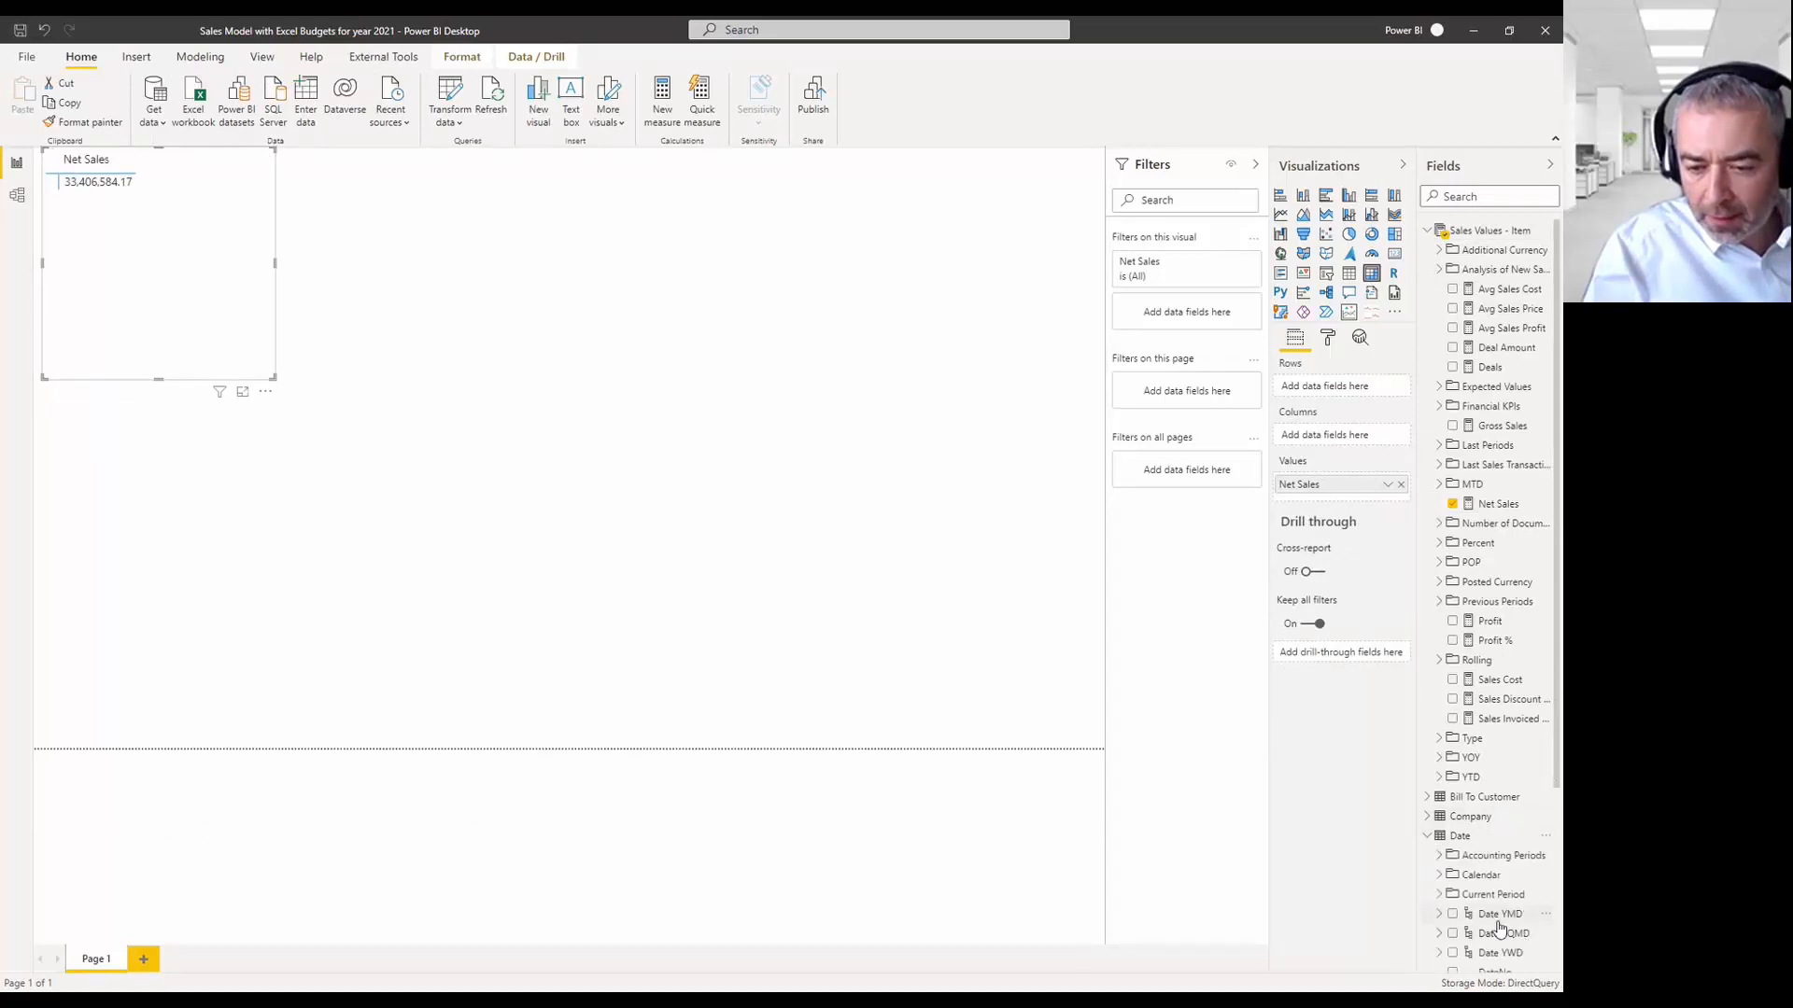
{"action": "left_click_drag", "start_coordinate": [1495, 919], "coordinate": [1337, 390]}
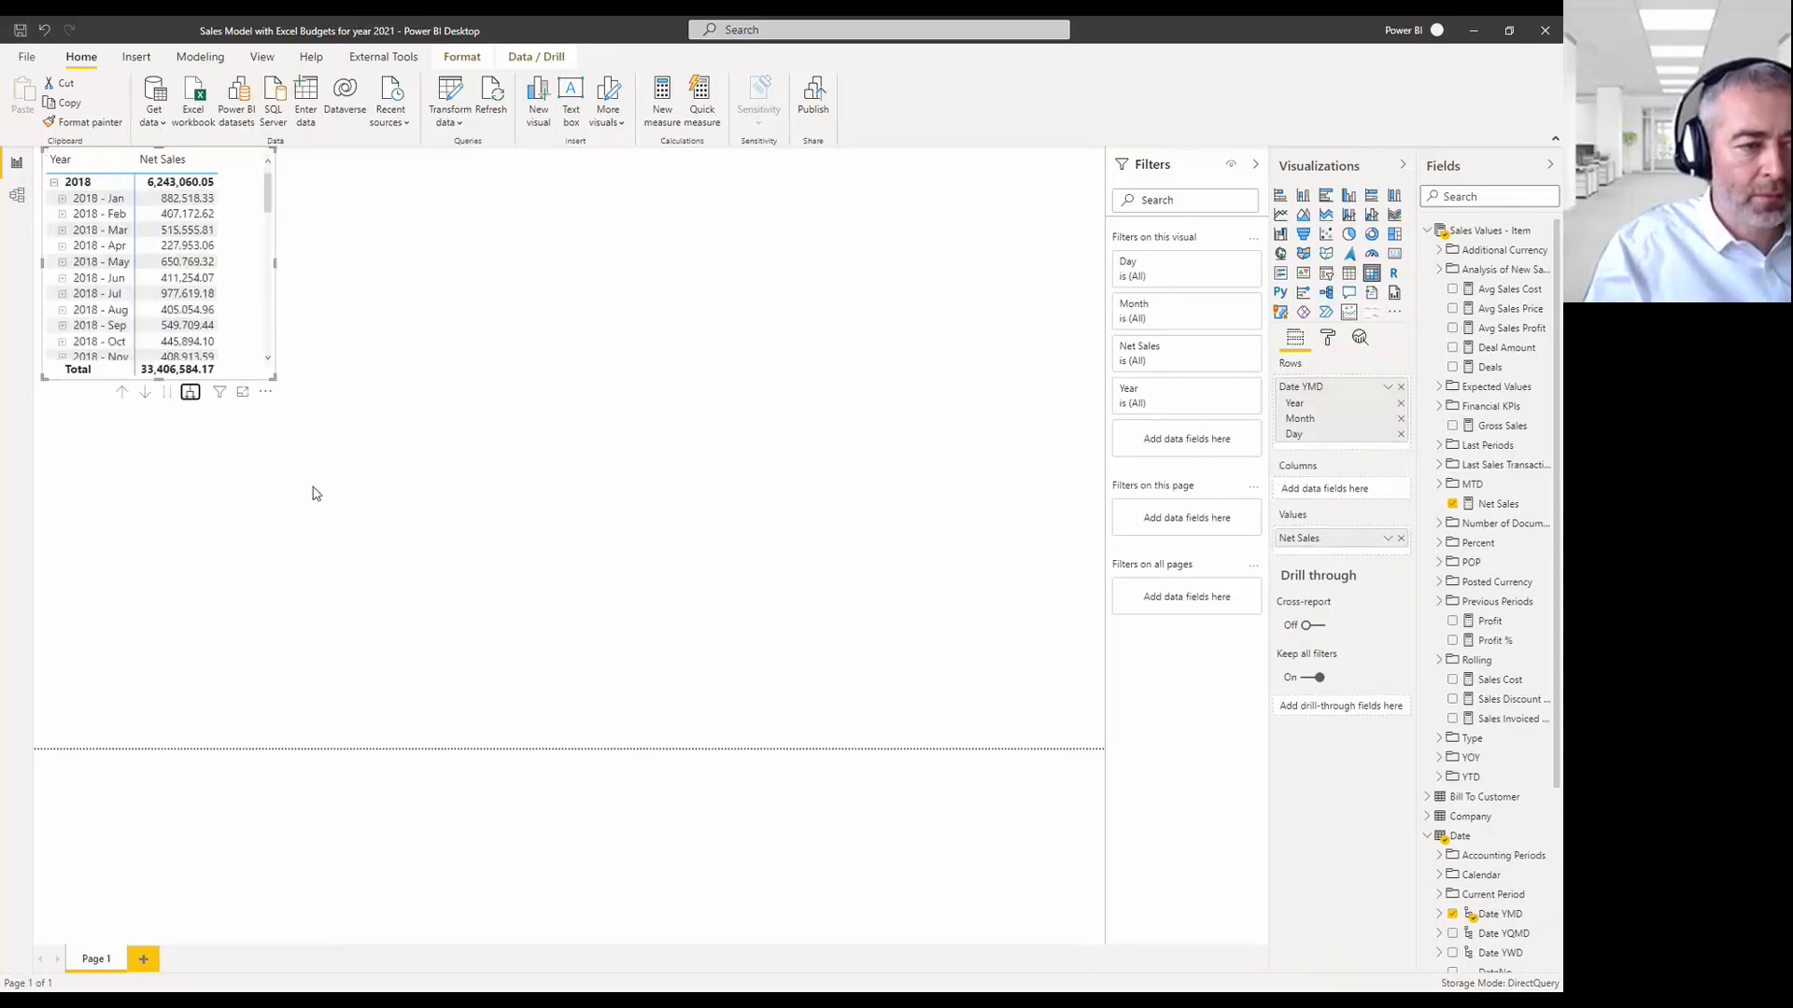
{"action": "left_click_drag", "start_coordinate": [272, 377], "coordinate": [376, 682]}
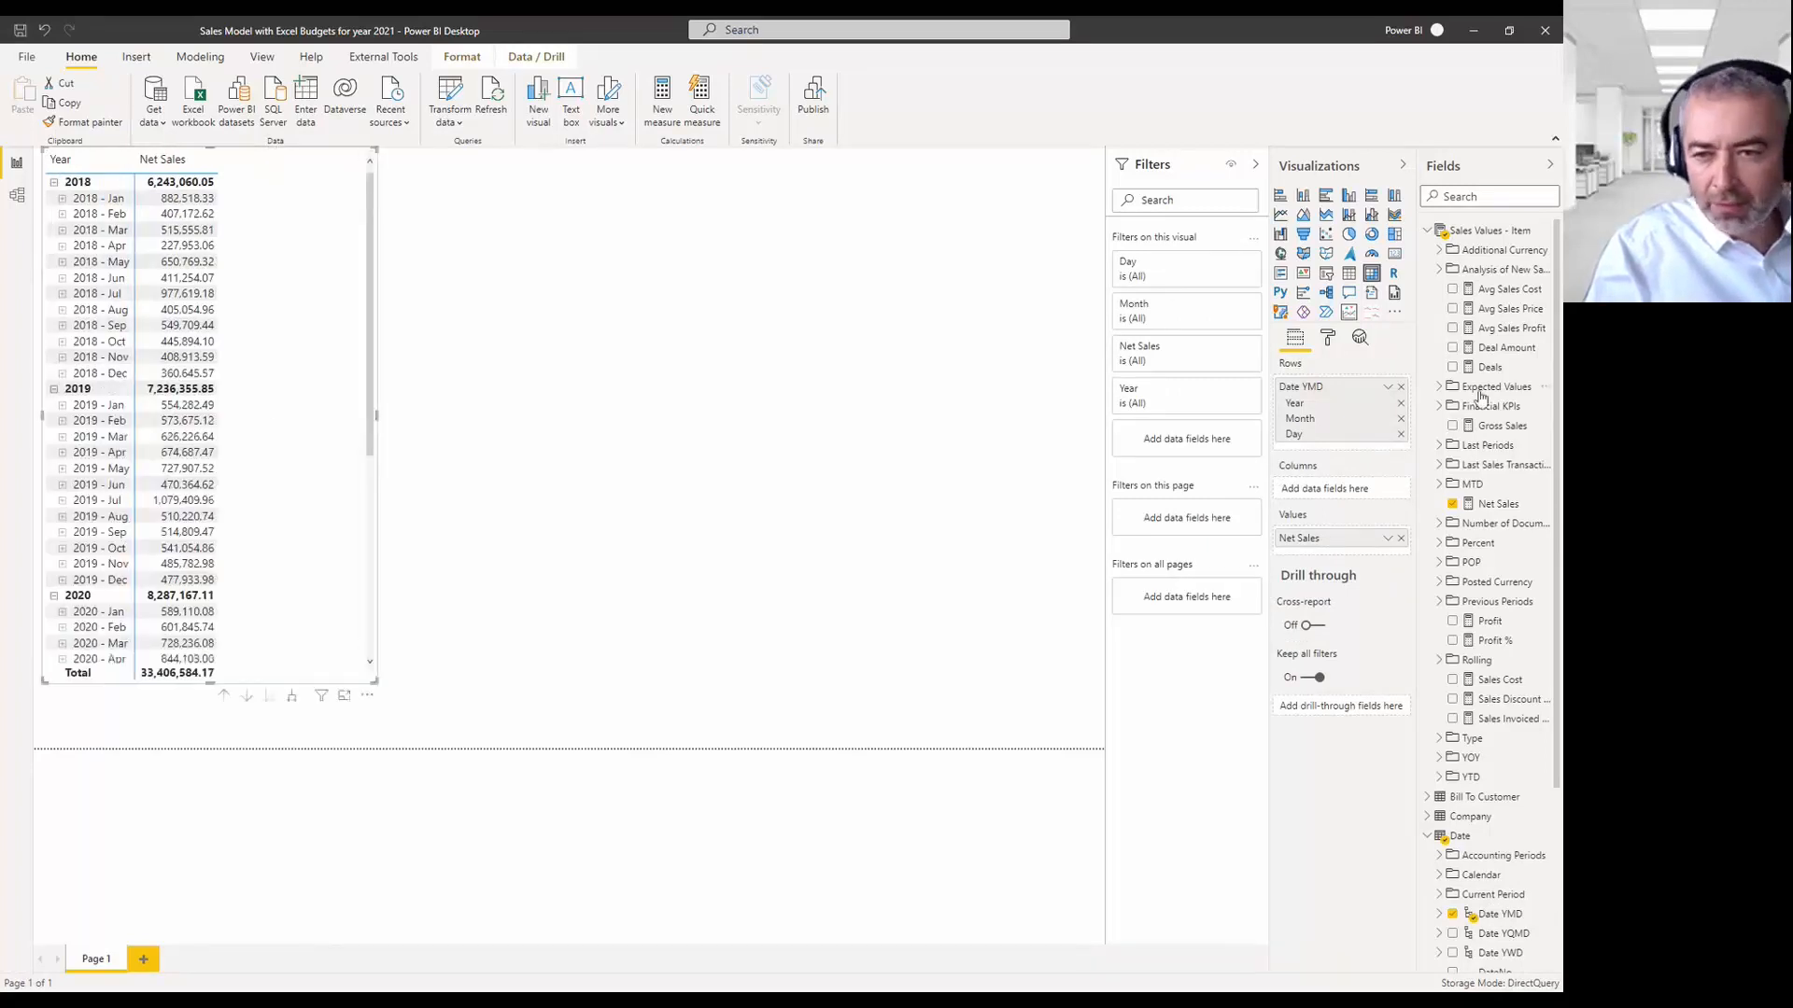
Split the matrix columns by Company and try to reuse that field as a filter on all pages.
{"action": "left_click", "coordinate": [1470, 816]}
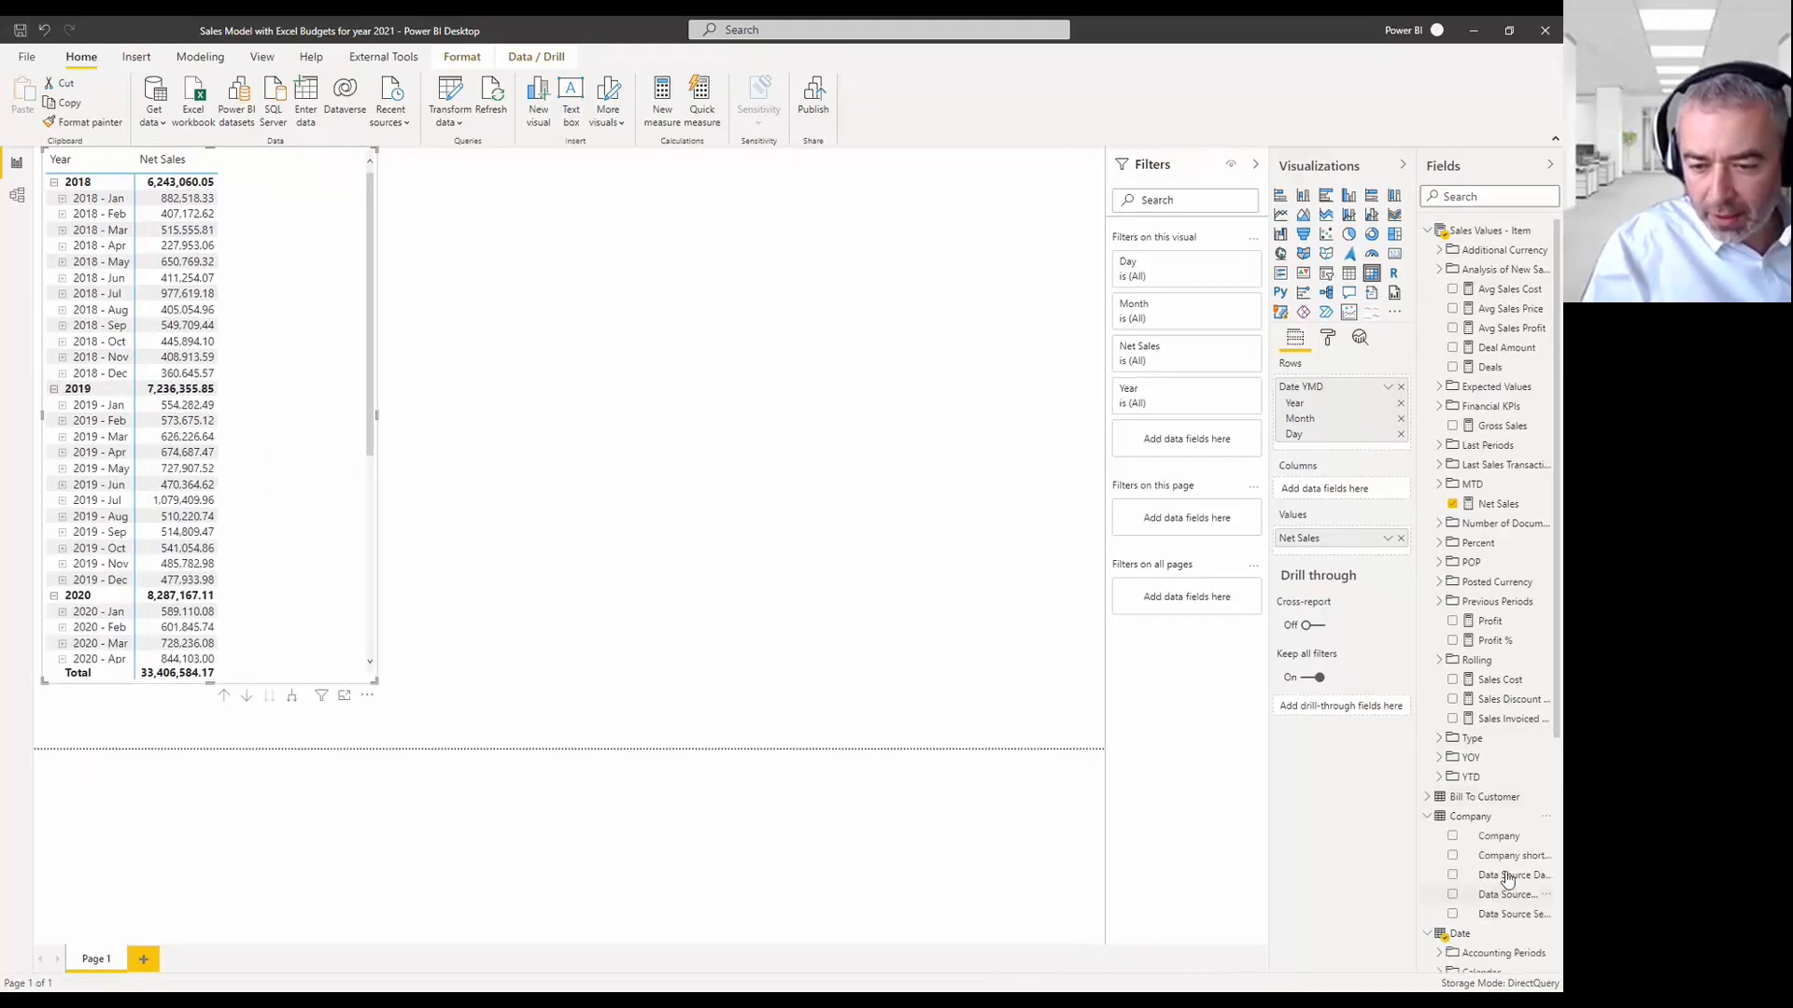
{"action": "left_click_drag", "start_coordinate": [1499, 835], "coordinate": [1342, 493]}
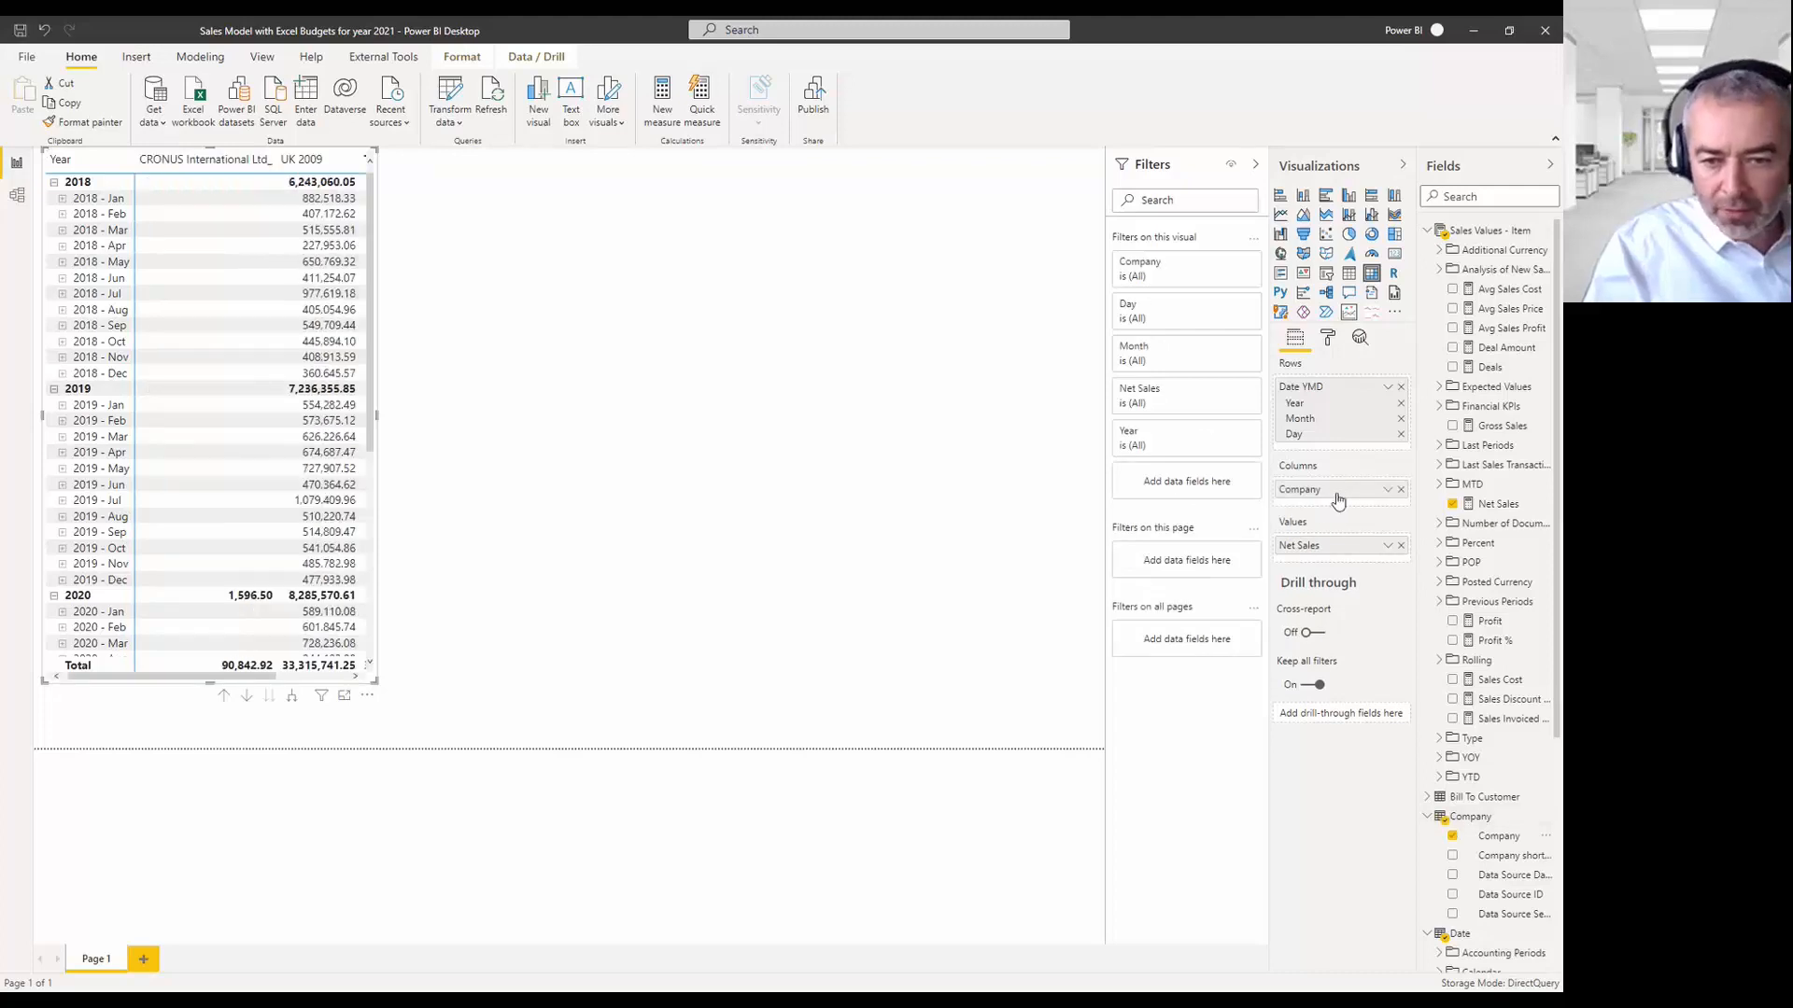
{"action": "left_click_drag", "start_coordinate": [1338, 501], "coordinate": [1156, 700]}
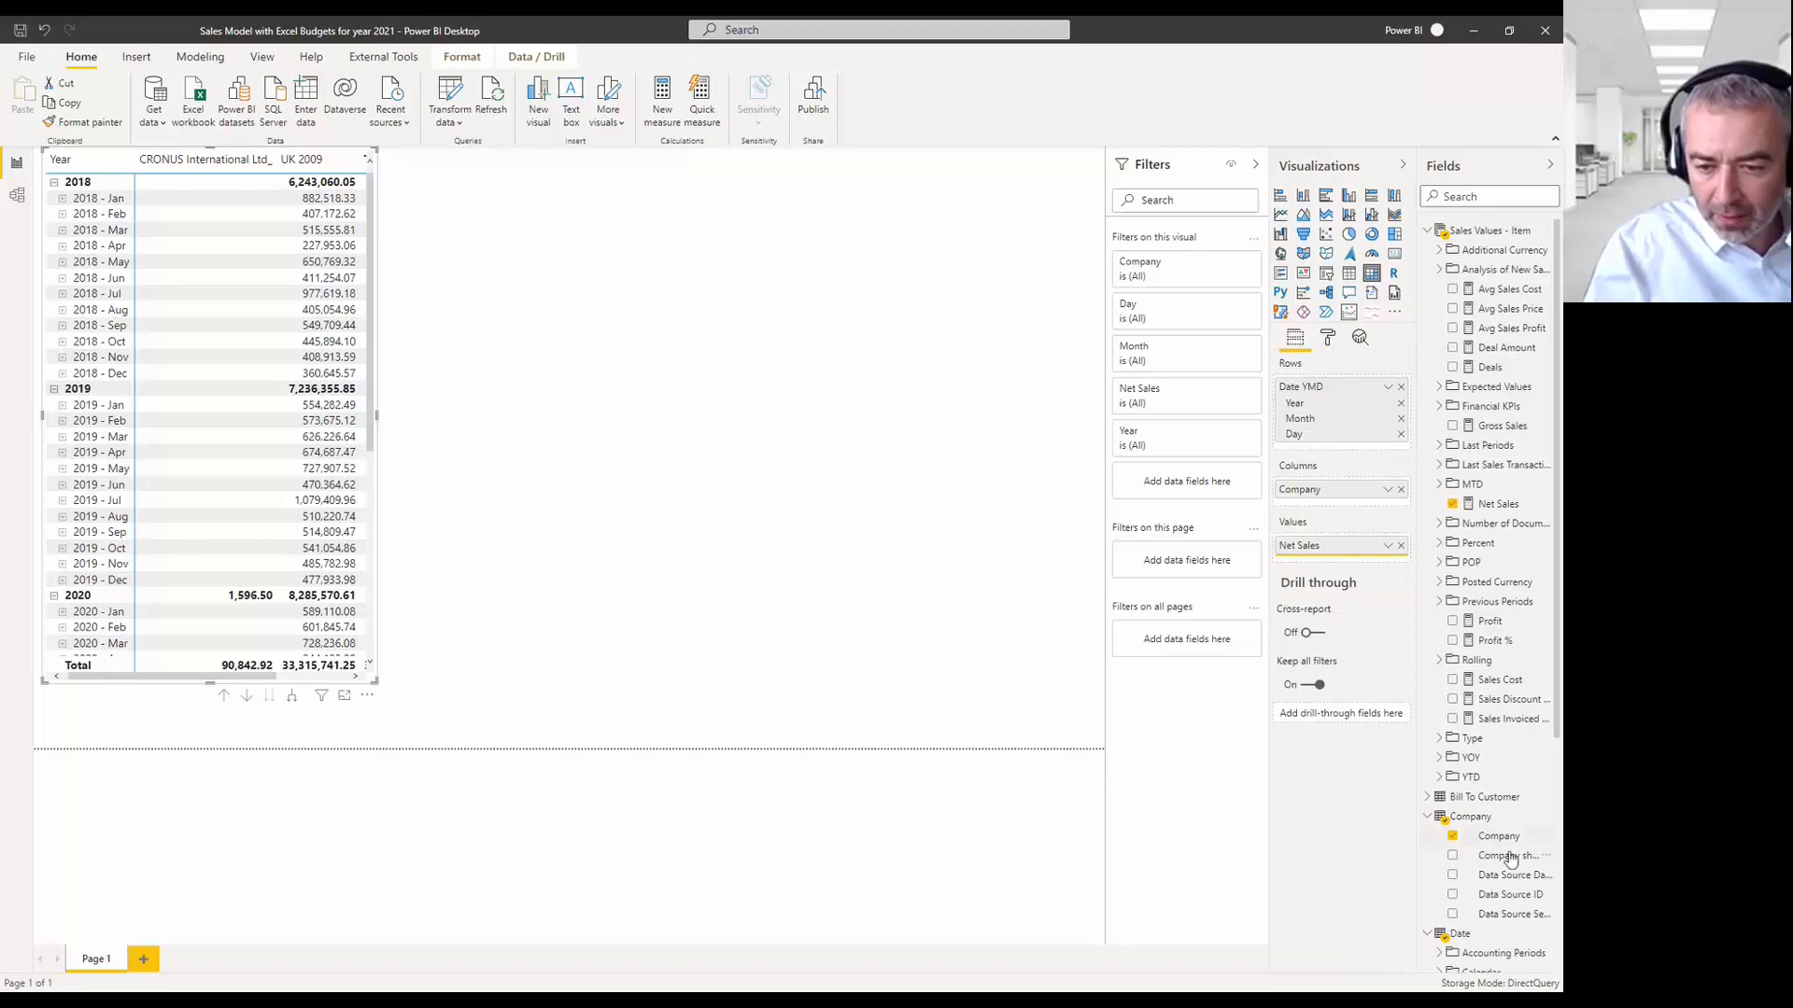
Filter all pages by Company short name to UK 2009 and remove Company from the matrix columns.
{"action": "left_click_drag", "start_coordinate": [1507, 855], "coordinate": [1197, 645]}
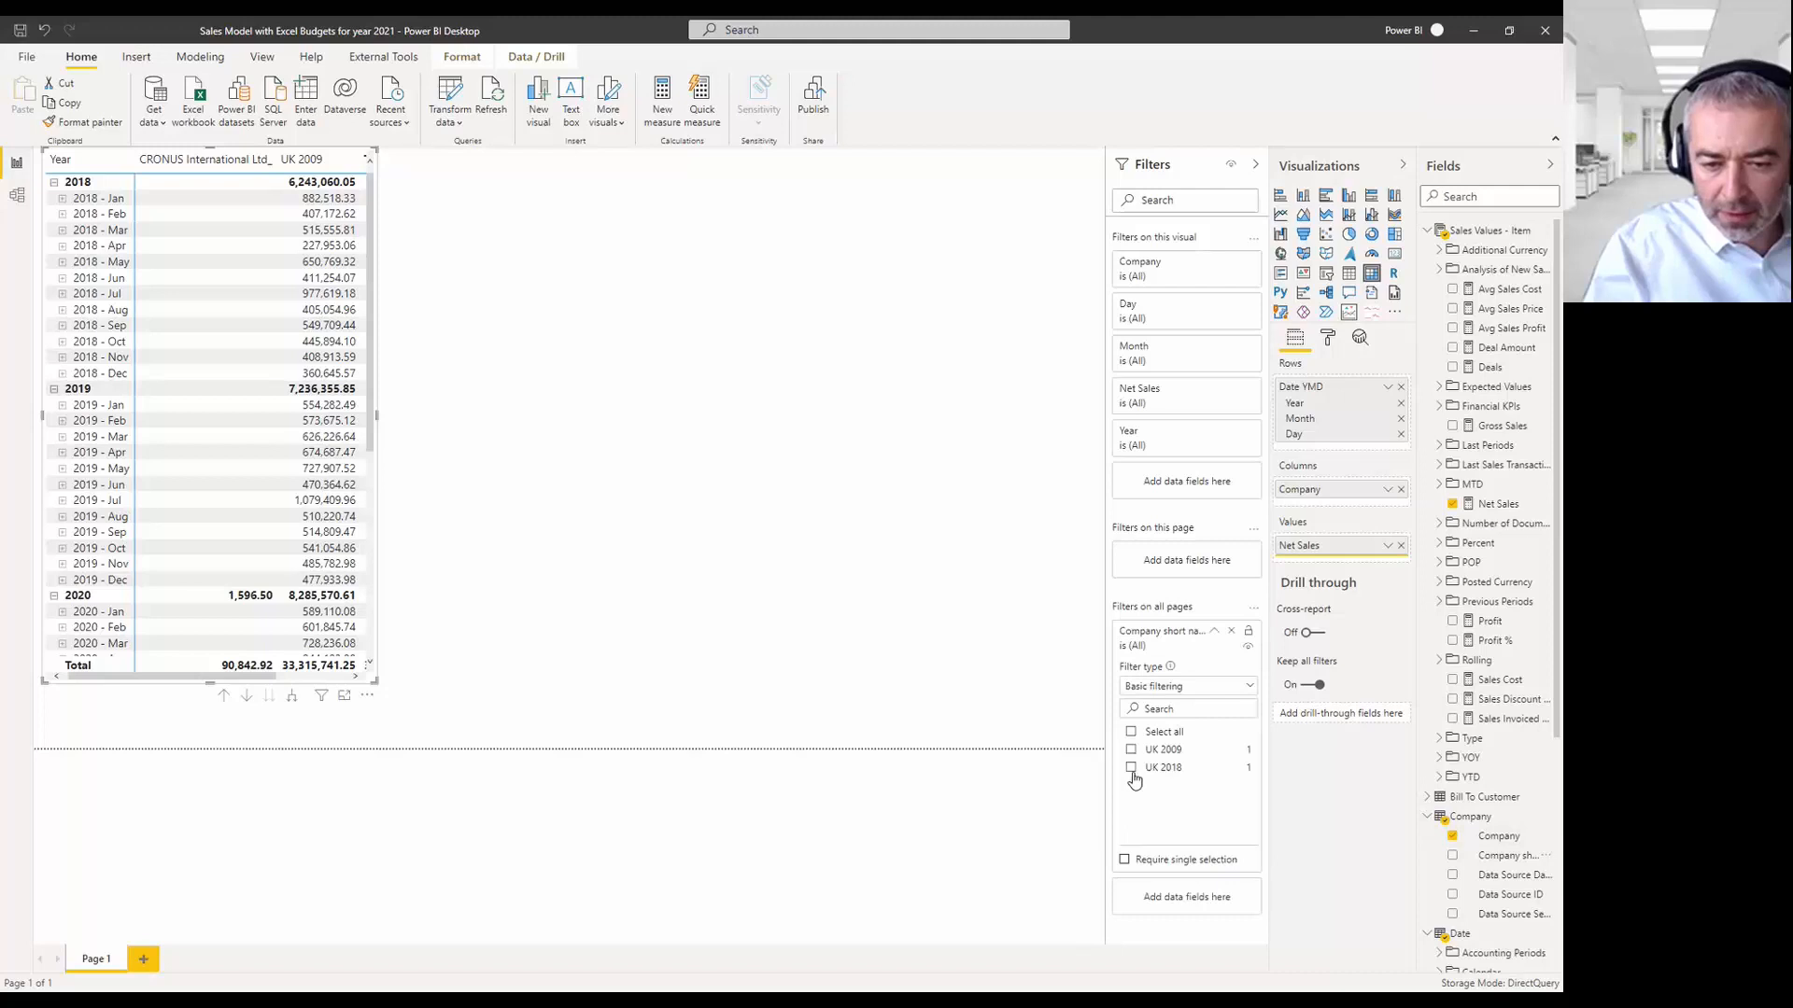
{"action": "left_click", "coordinate": [1130, 750]}
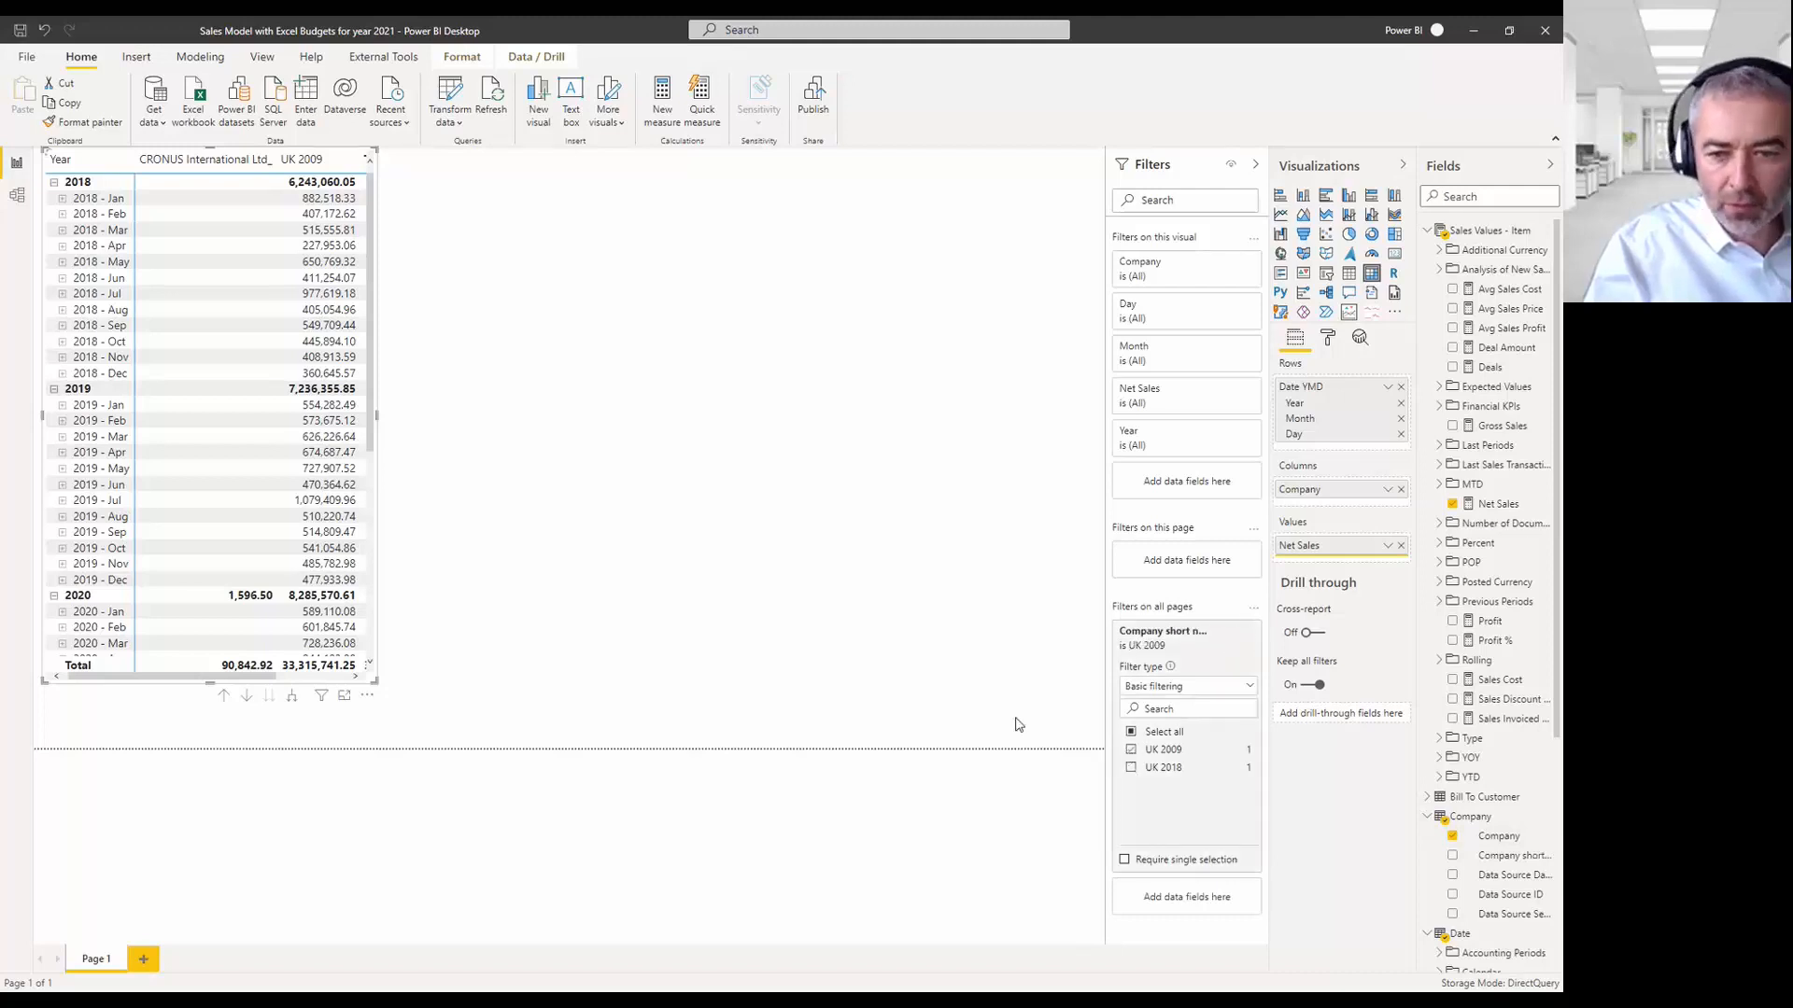
{"action": "left_click_drag", "start_coordinate": [1336, 489], "coordinate": [1336, 619]}
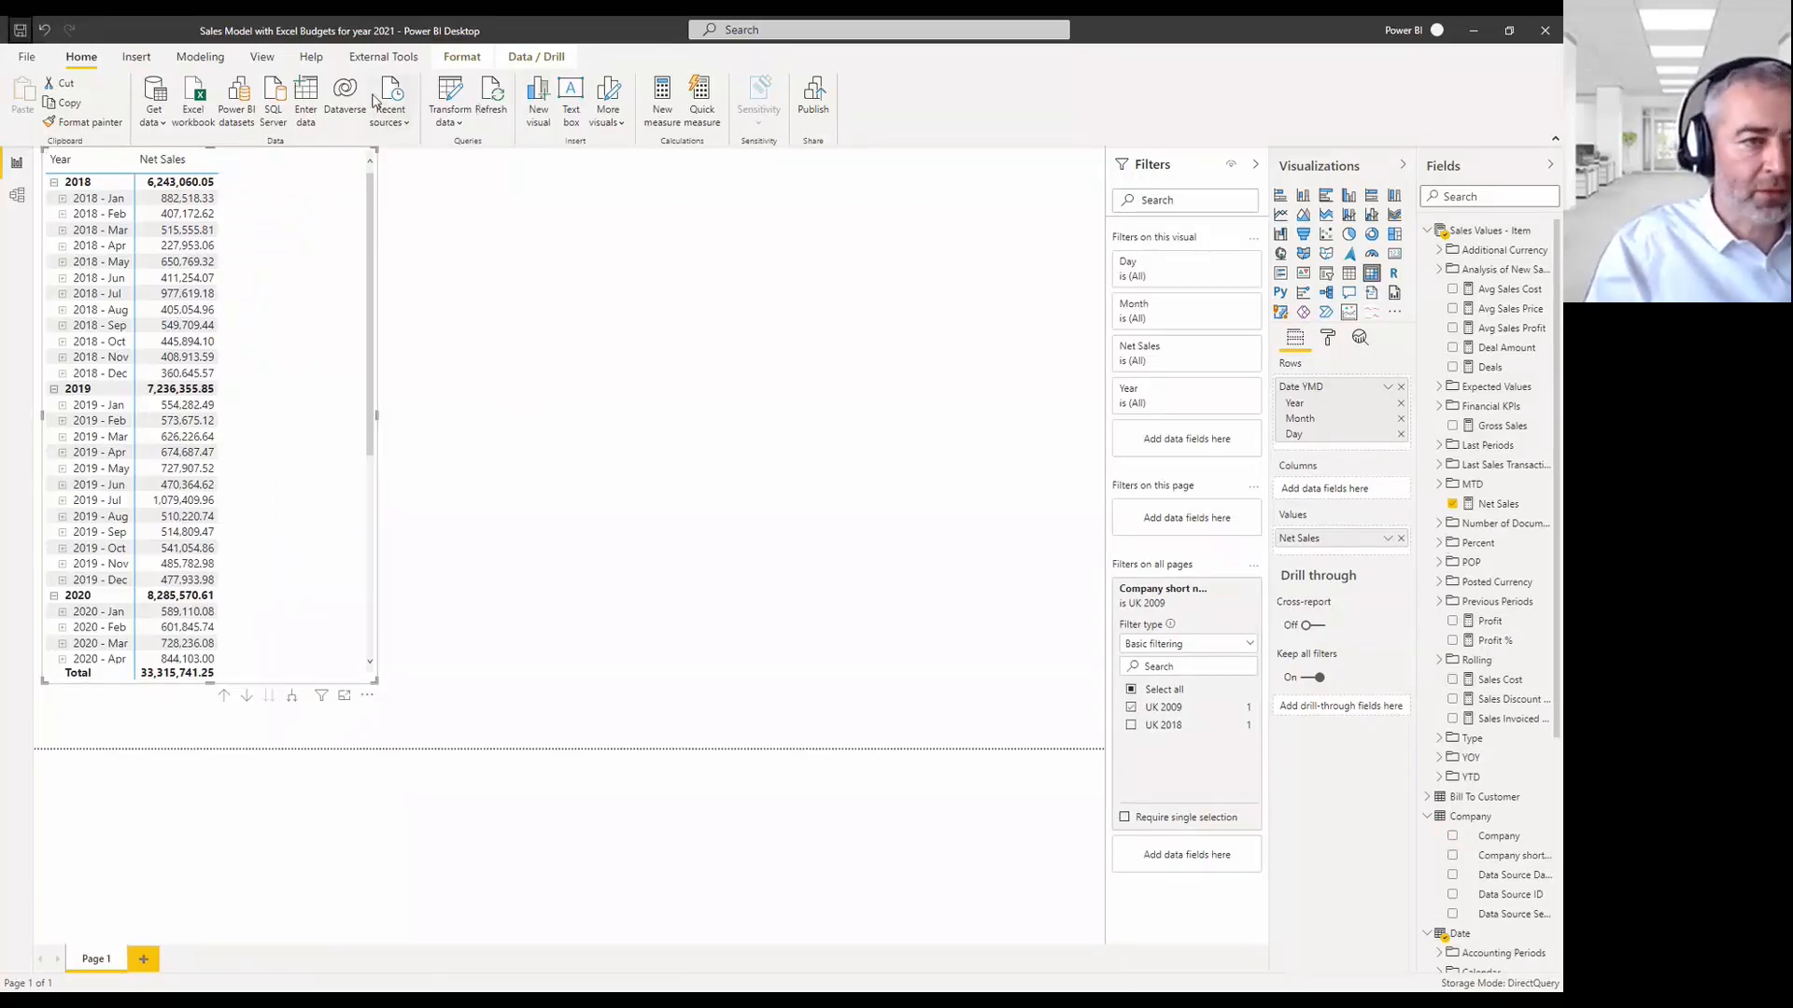
Import Sheet1 from the Sales Budget PPU Excel workbook on the Desktop into the model.
{"action": "left_click", "coordinate": [200, 100]}
{"action": "left_click", "coordinate": [396, 153]}
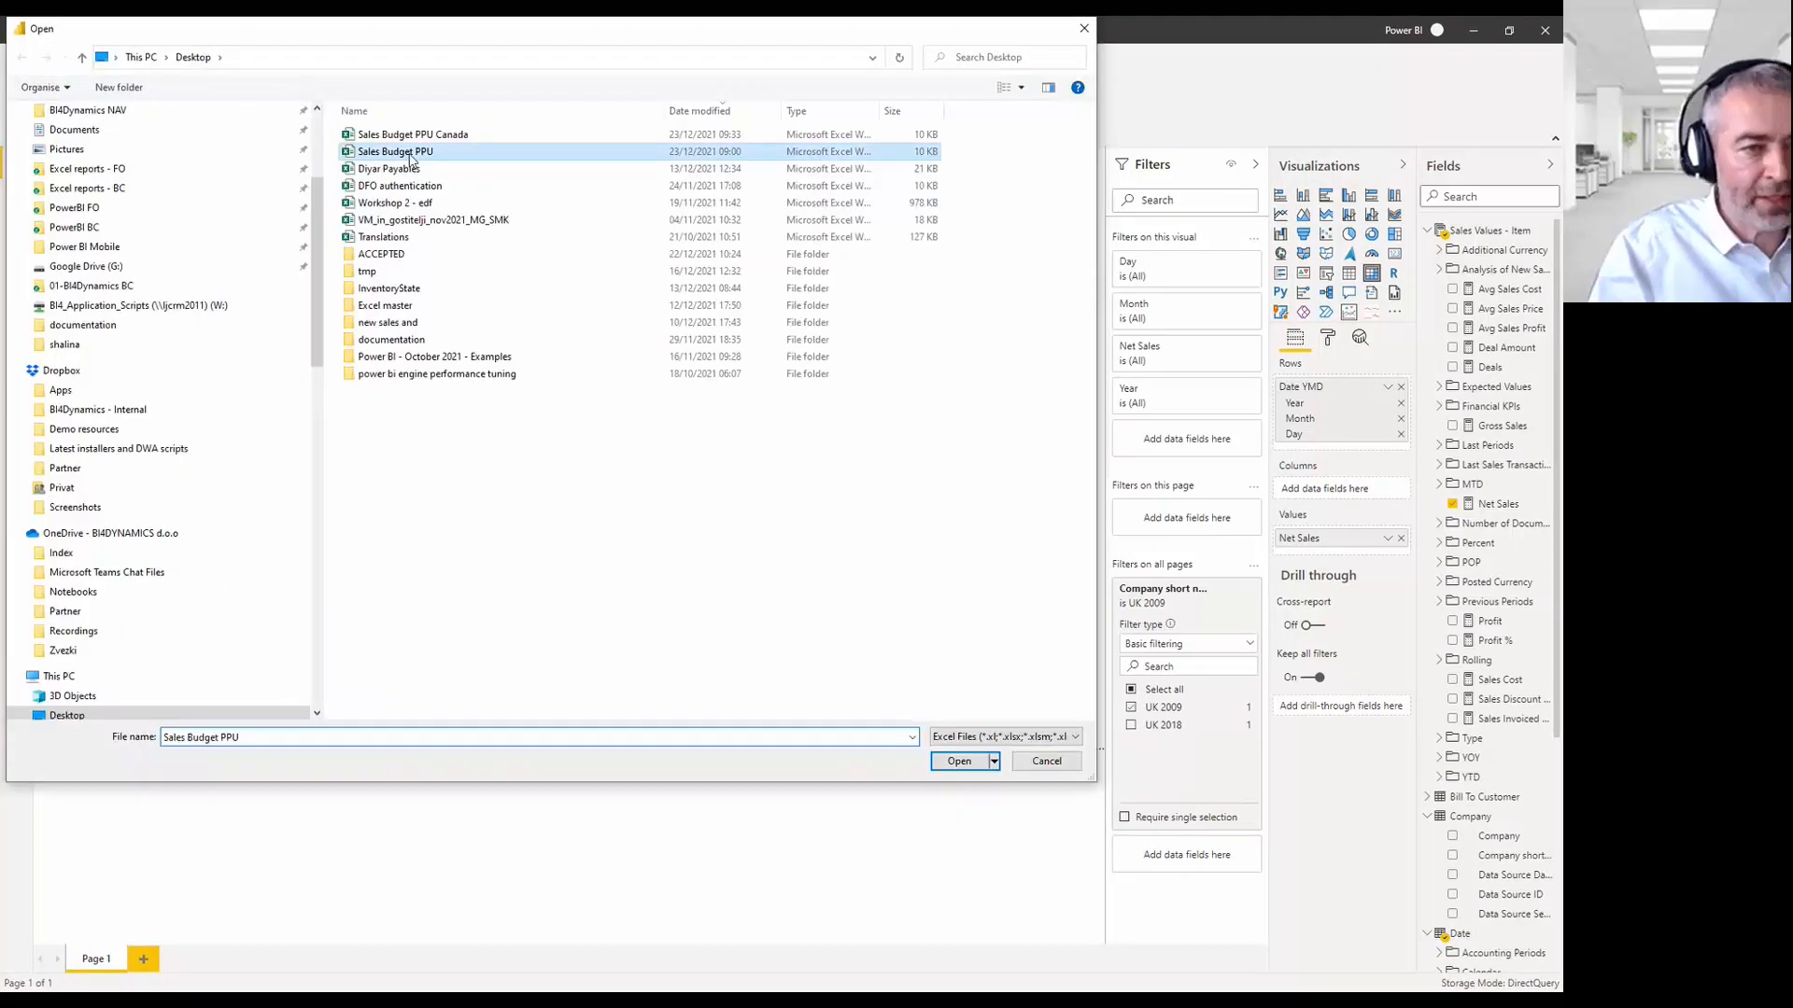
{"action": "left_click", "coordinate": [962, 764]}
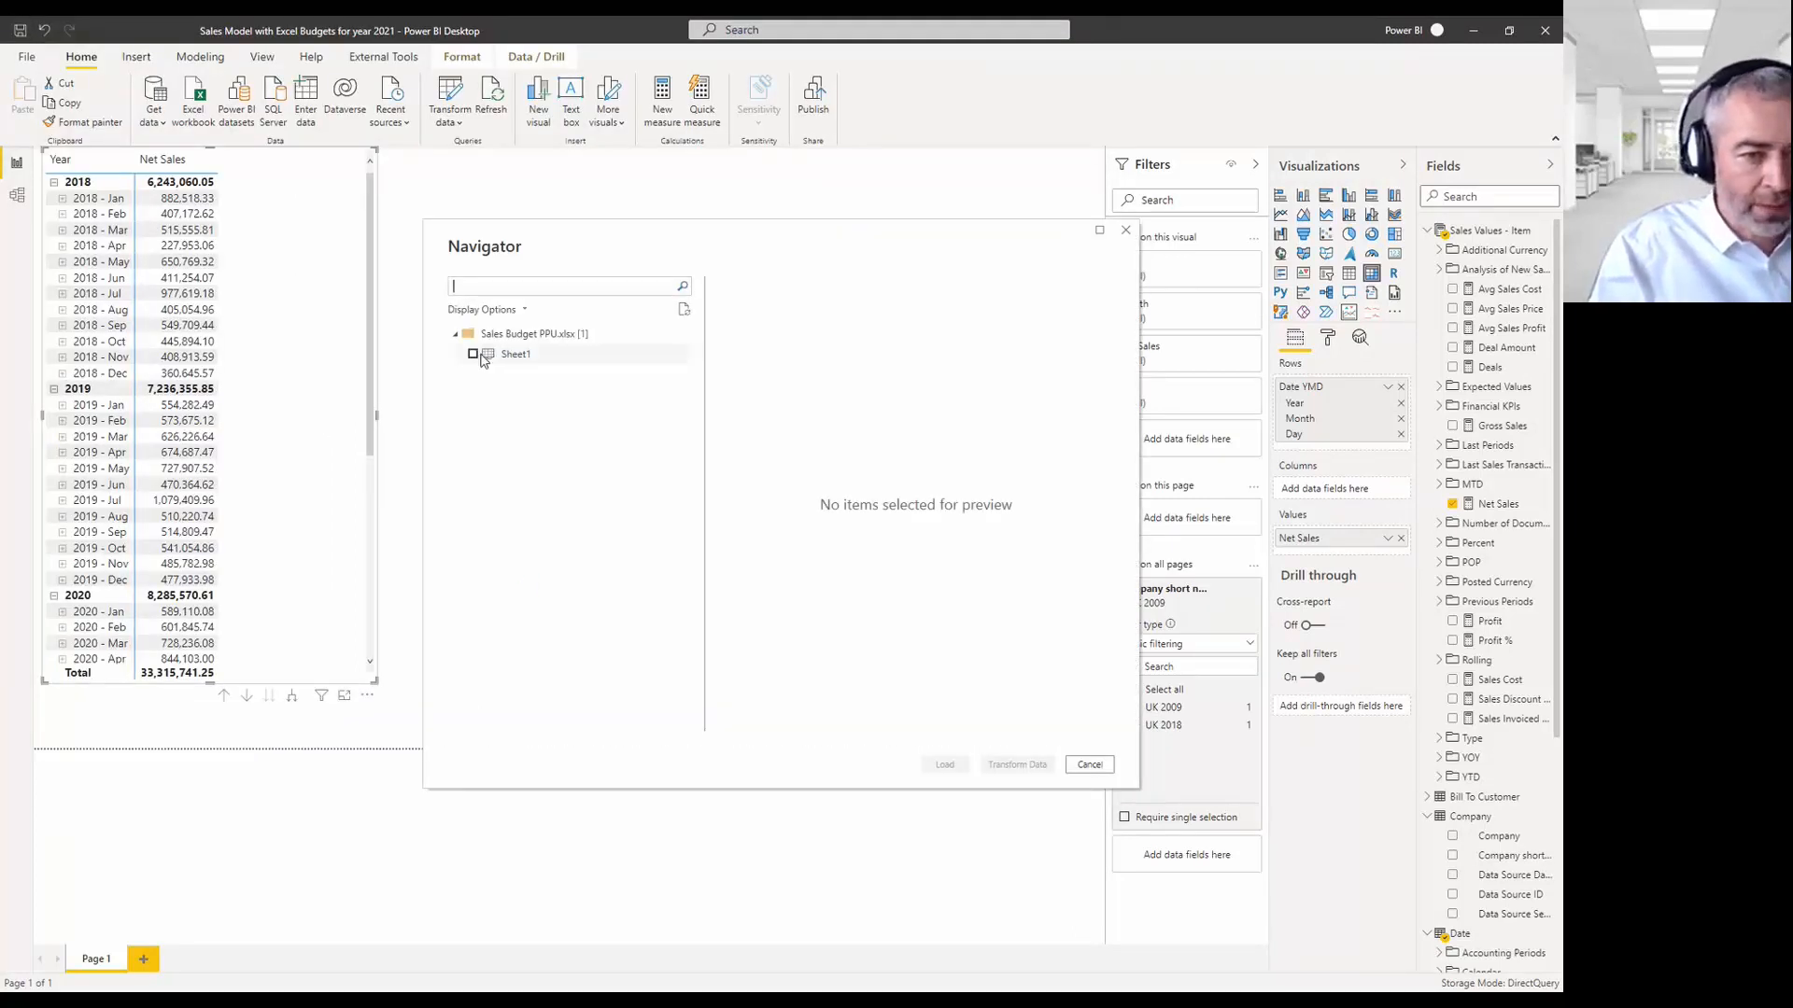
{"action": "left_click", "coordinate": [471, 360]}
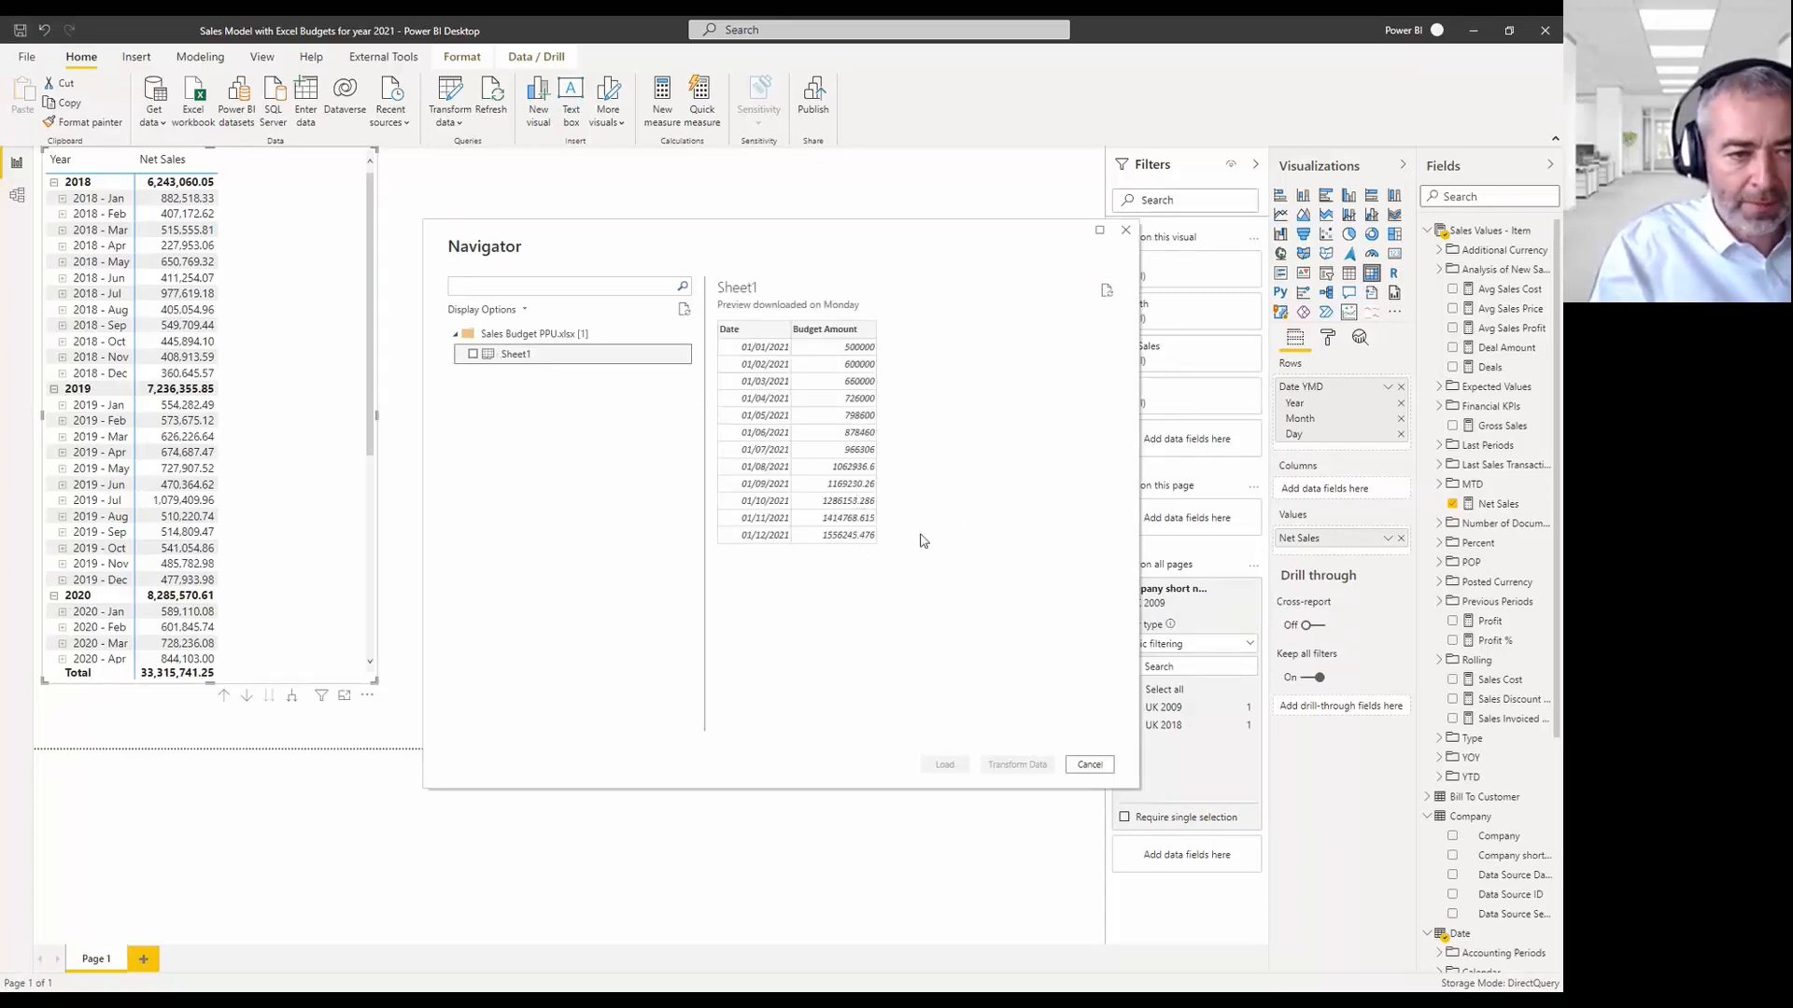
{"action": "left_click", "coordinate": [472, 355]}
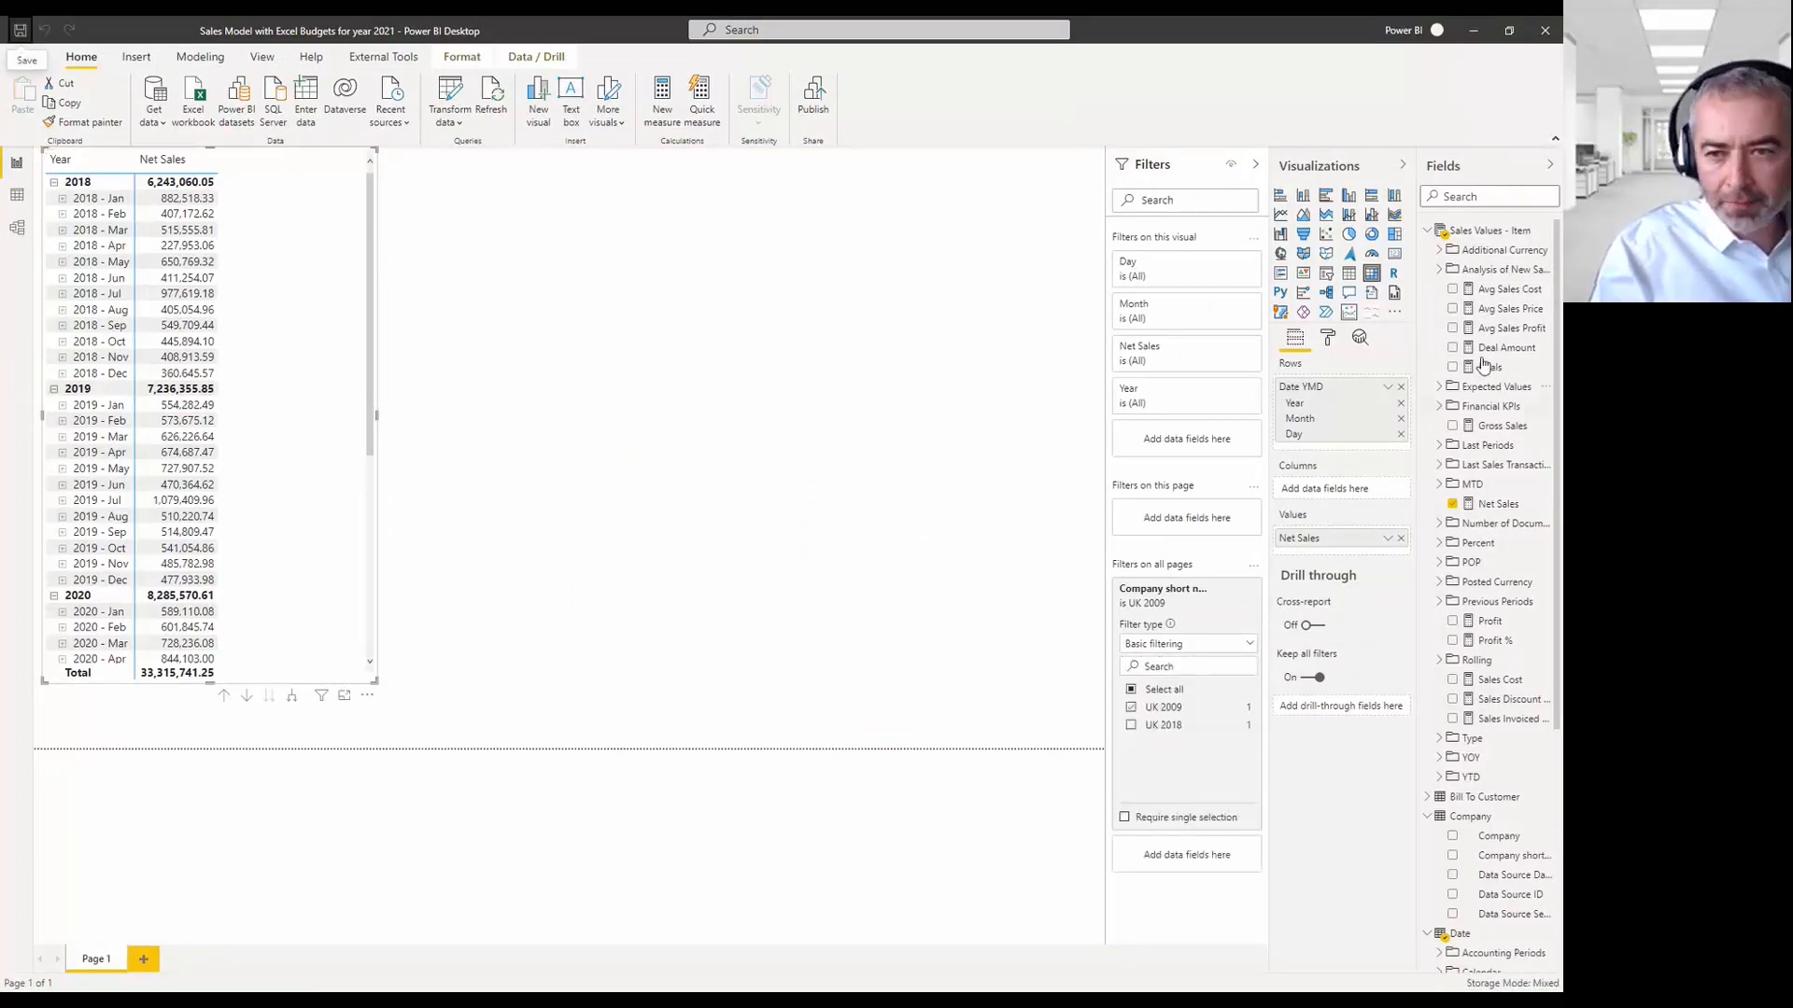
Collapse the other tables in the field list and rename the imported Sheet1 table as Sales Budget UK (Excel).
{"action": "left_click", "coordinate": [1426, 231]}
{"action": "left_click", "coordinate": [1426, 269]}
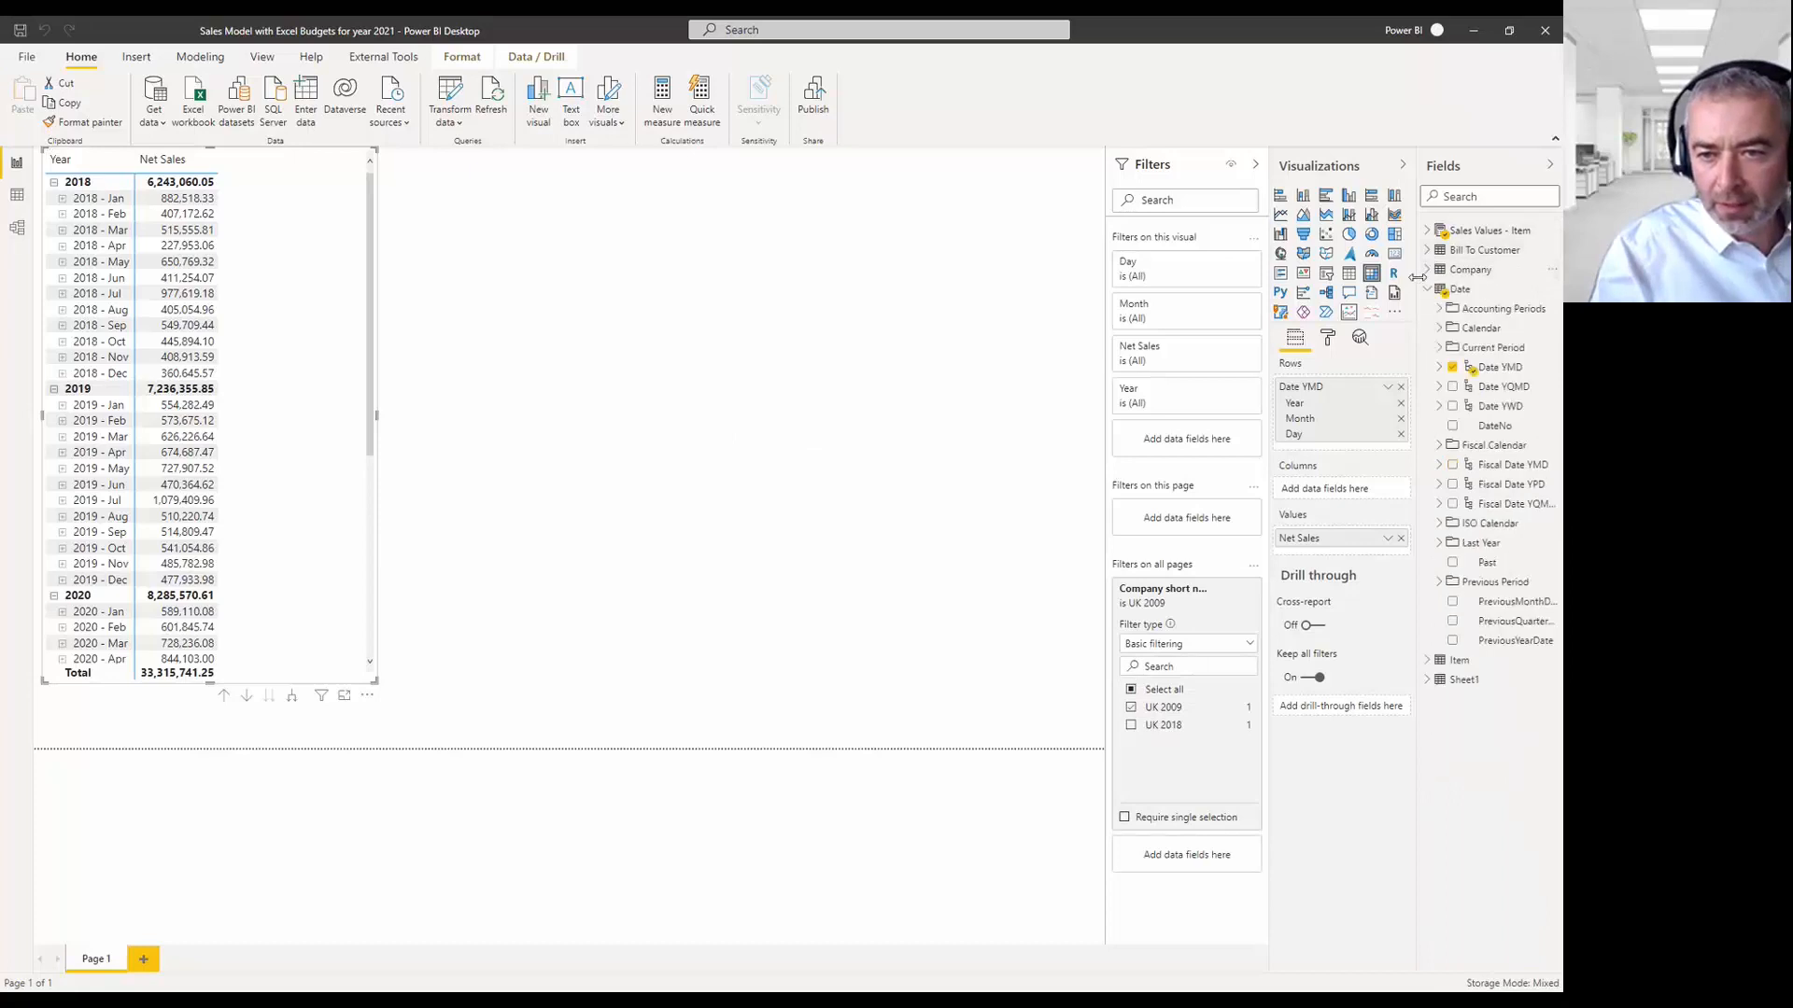
{"action": "left_click", "coordinate": [1426, 289]}
{"action": "left_click", "coordinate": [1427, 329]}
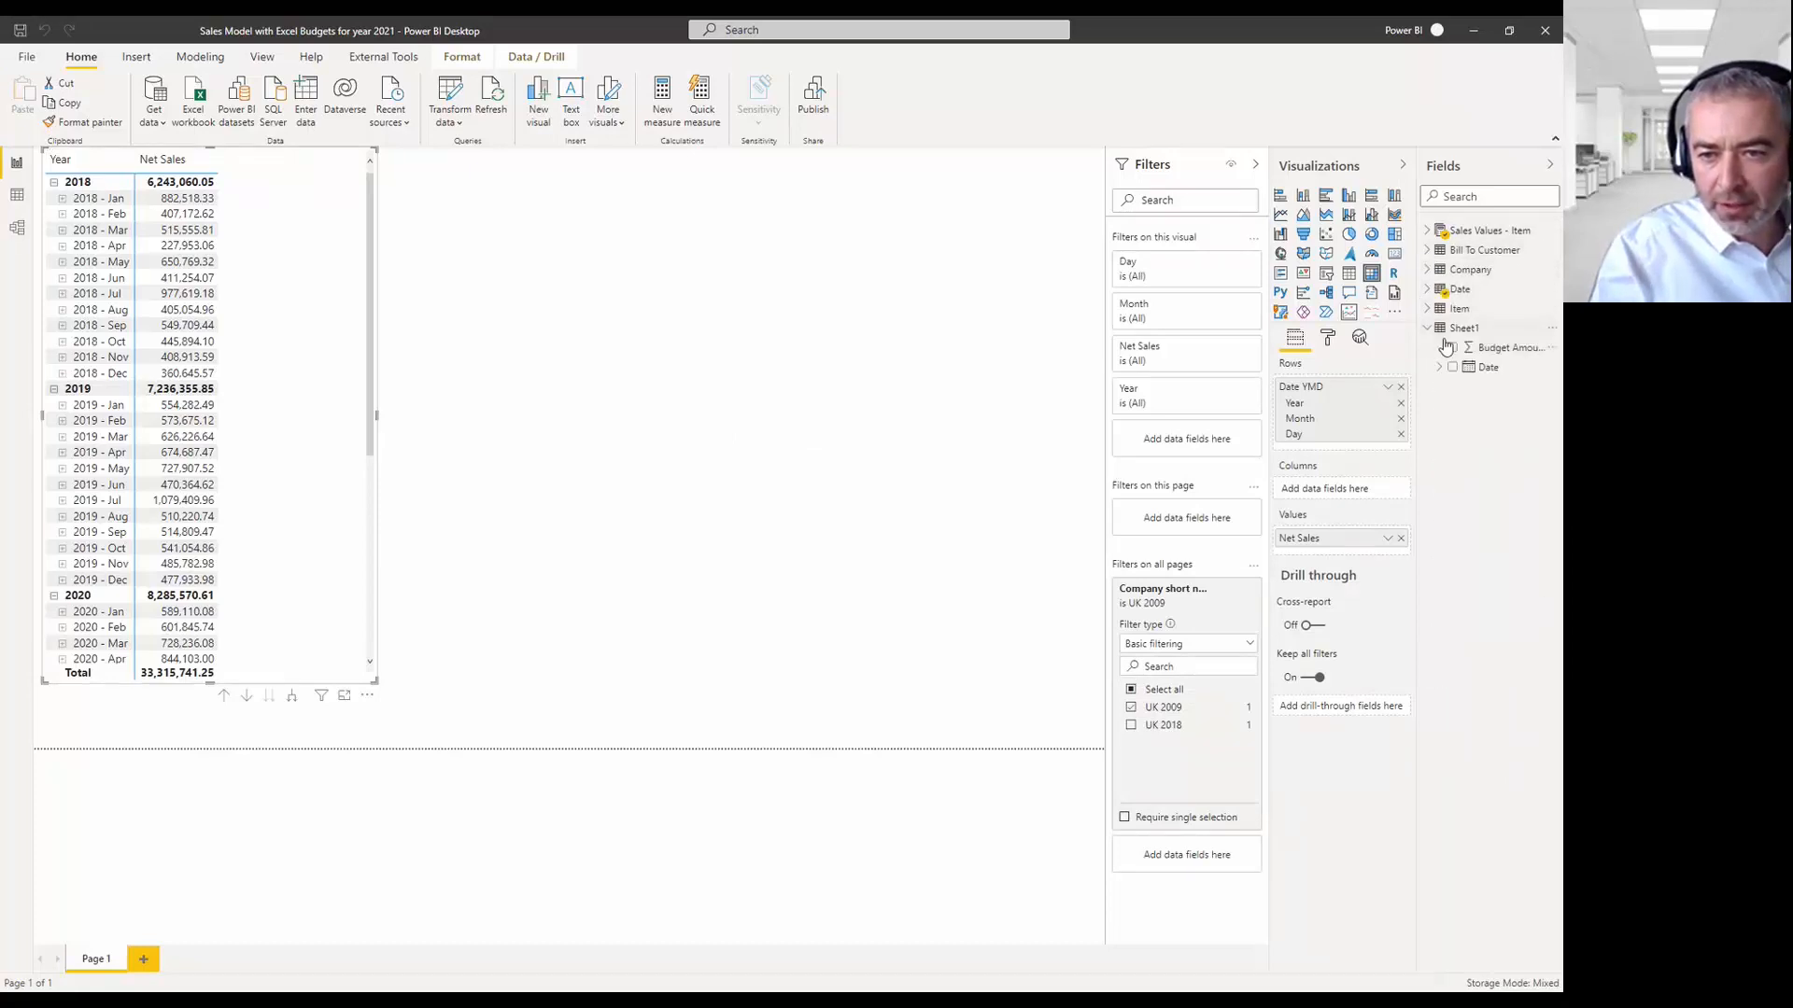
{"action": "double_click", "coordinate": [1461, 328]}
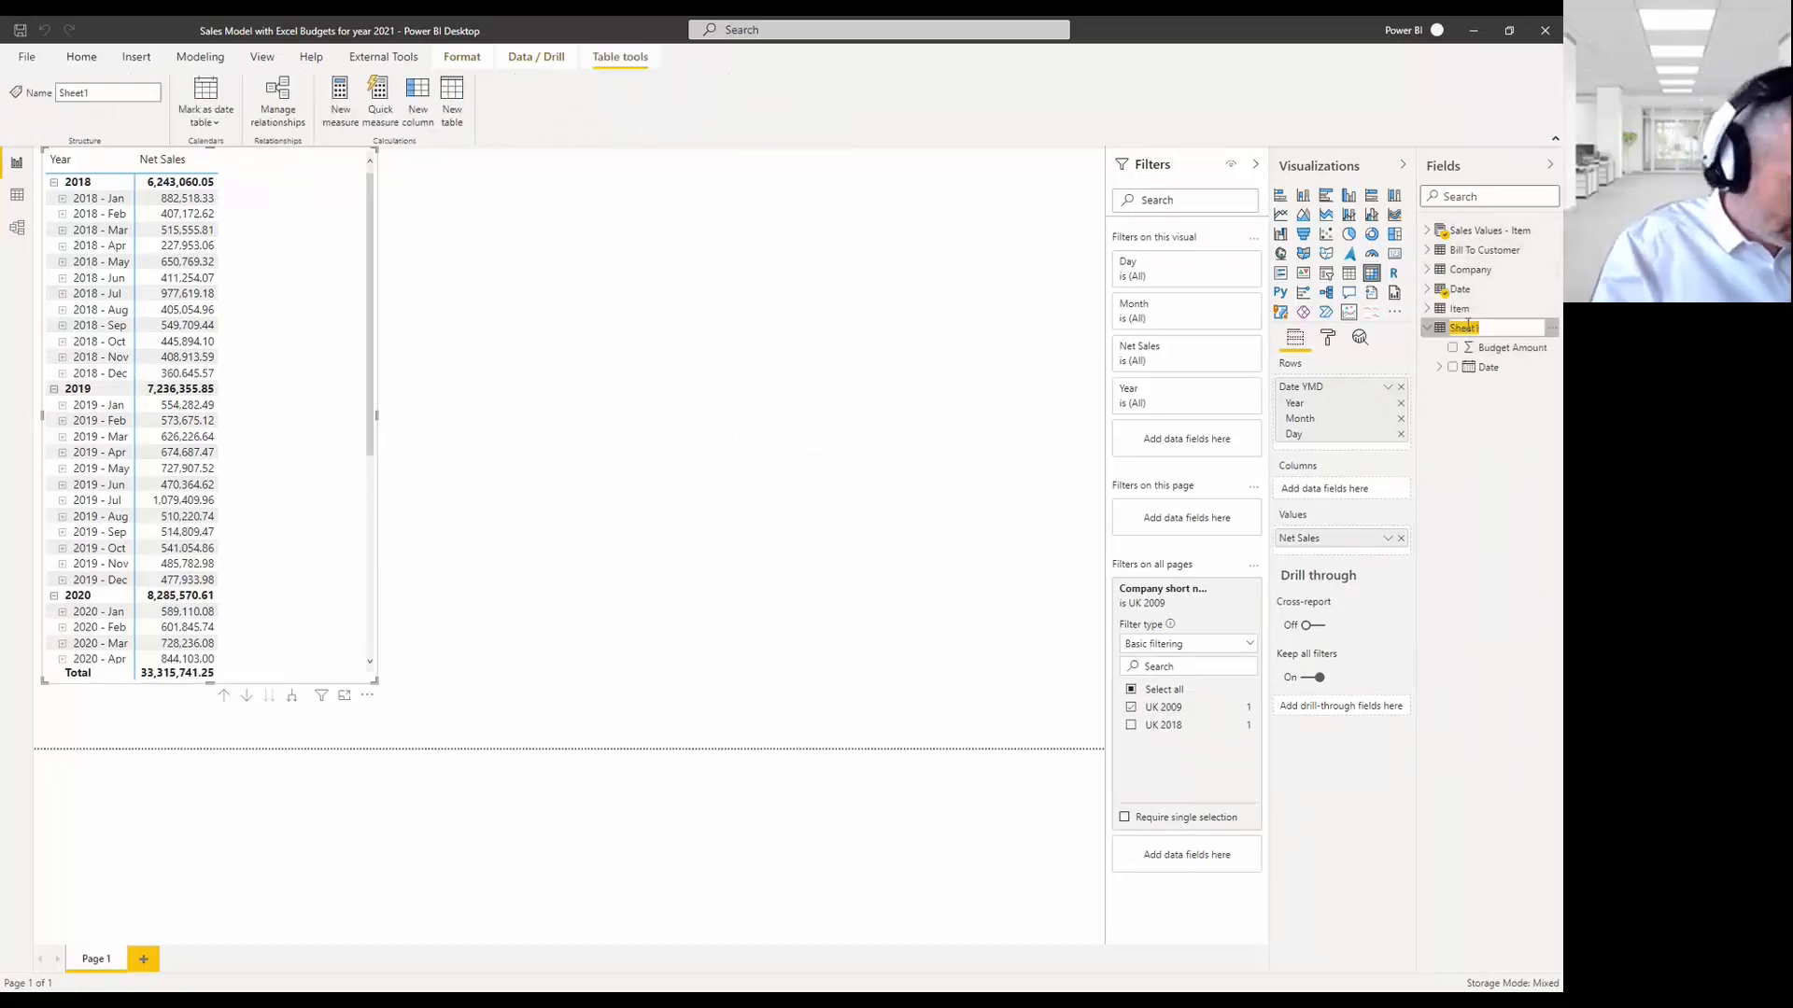
{"action": "type", "text": "Sales Budge"}
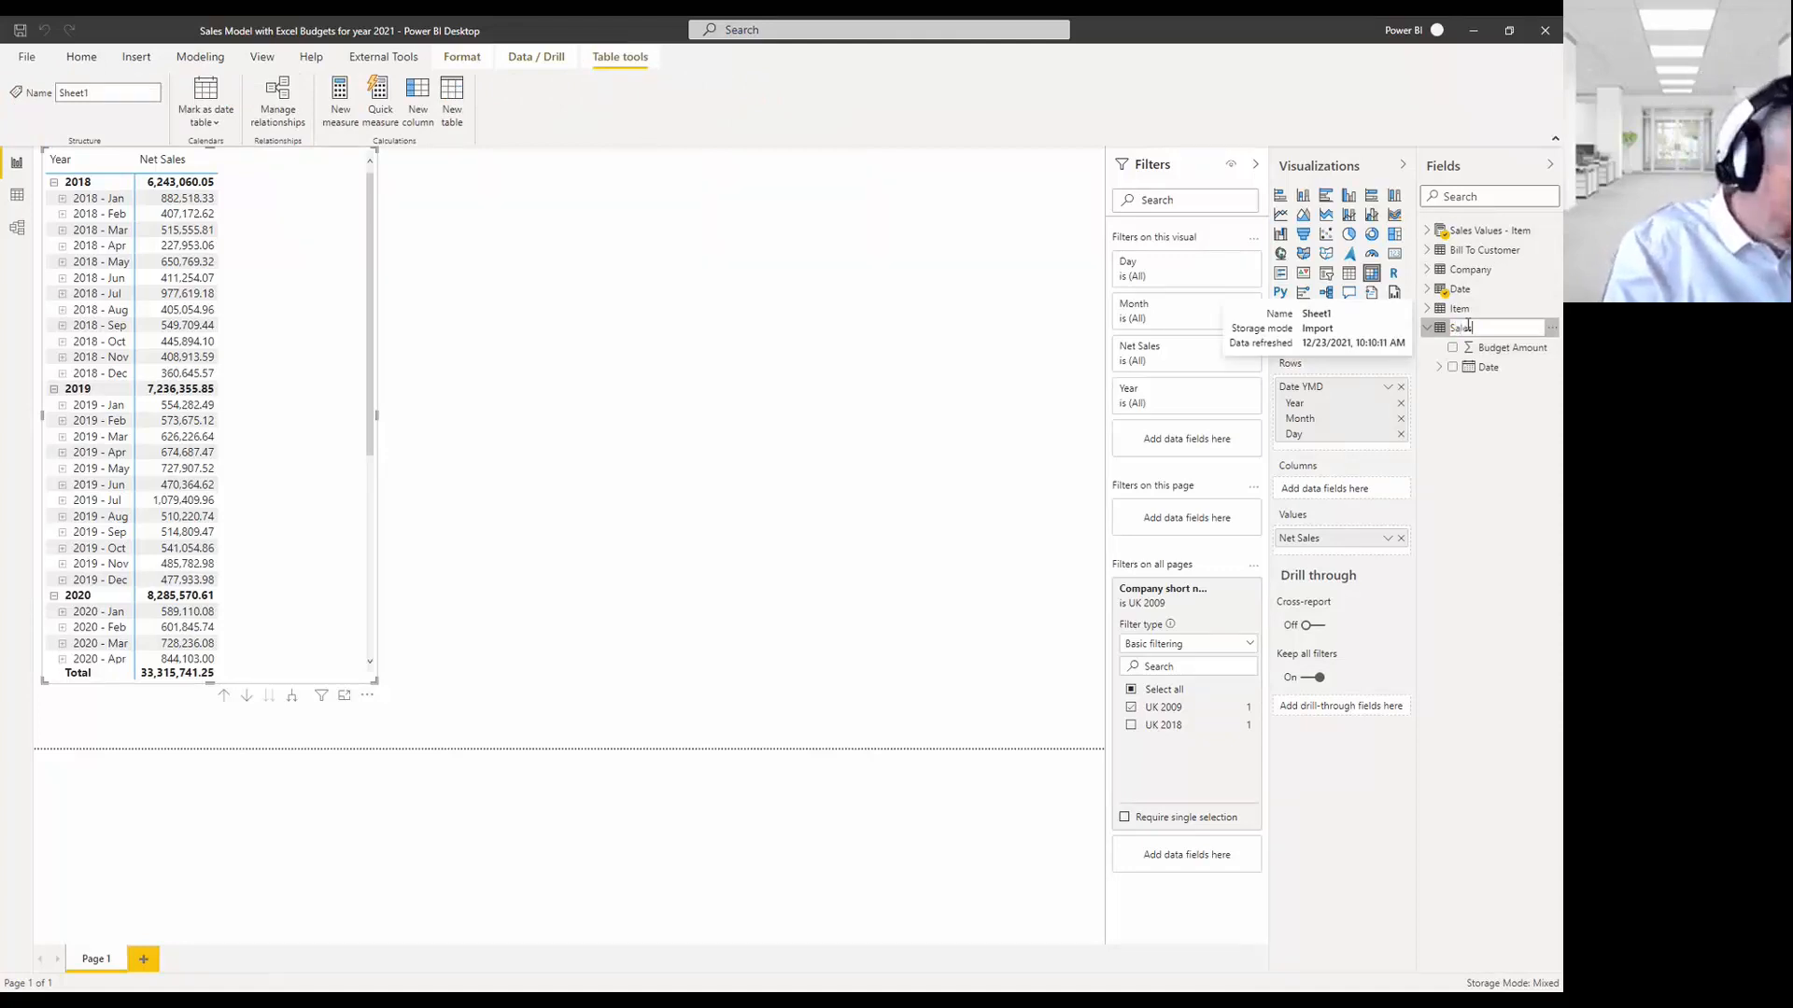
{"action": "type", "text": "t"}
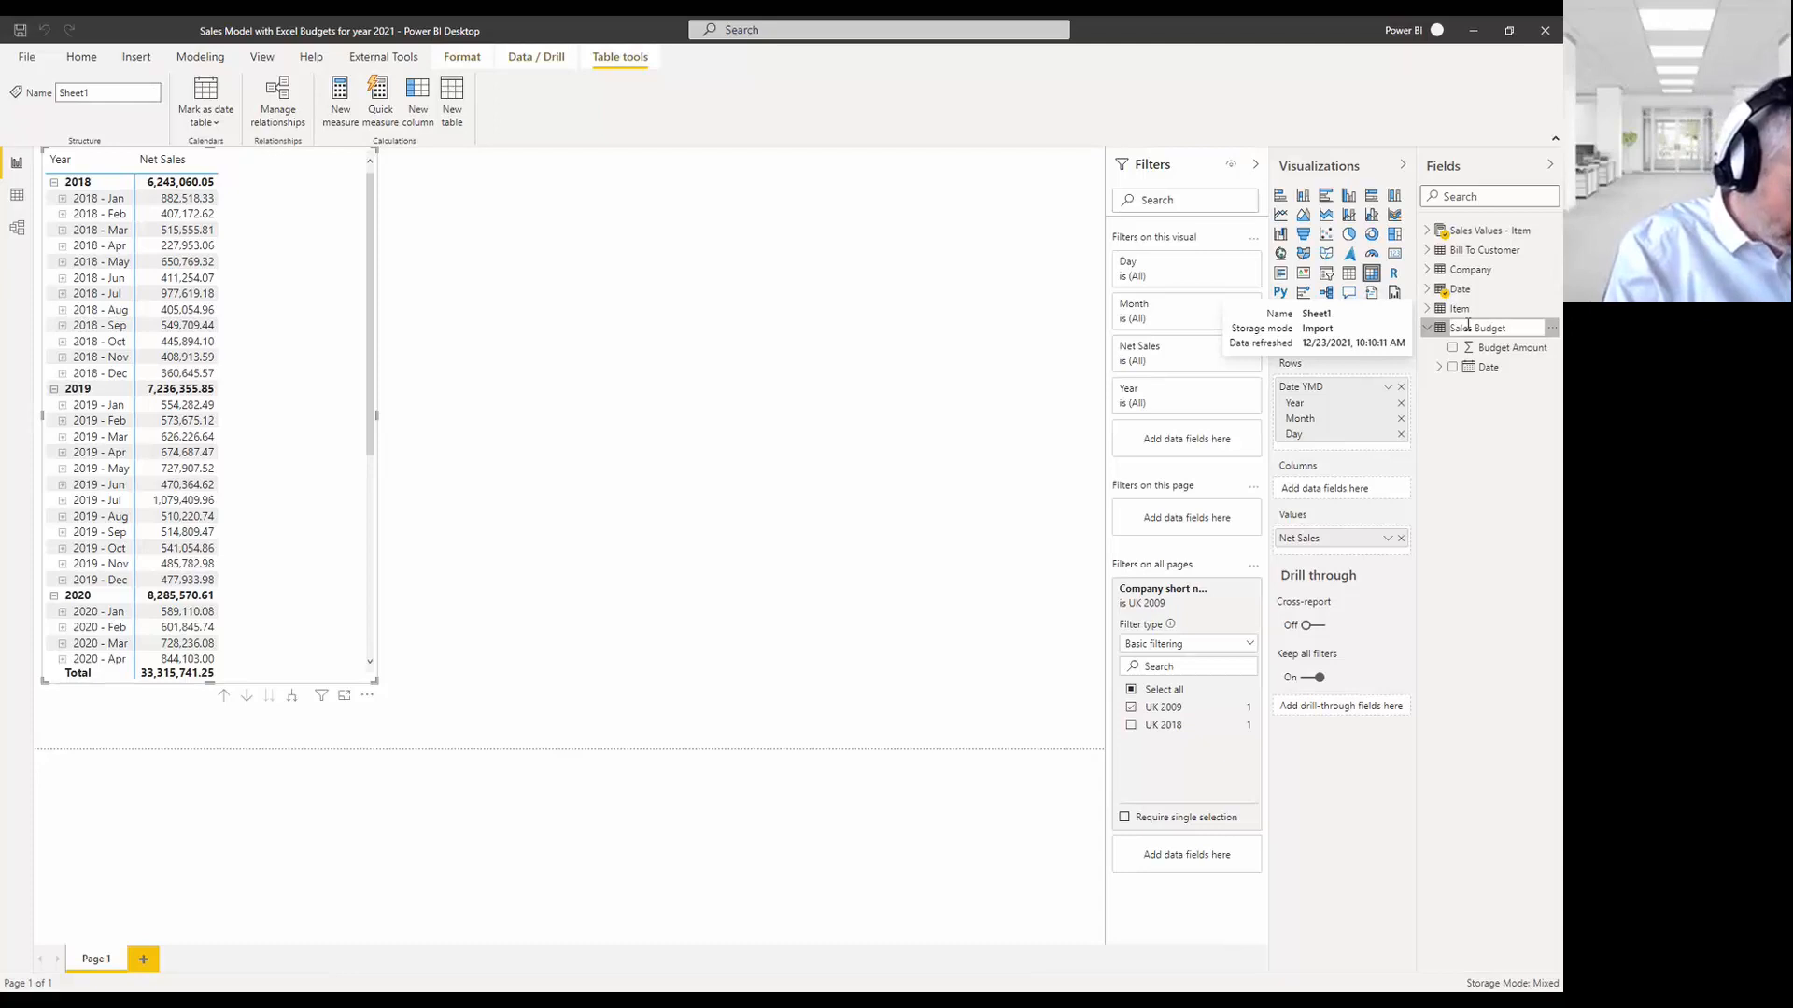
{"action": "type", "text": " UK (E"}
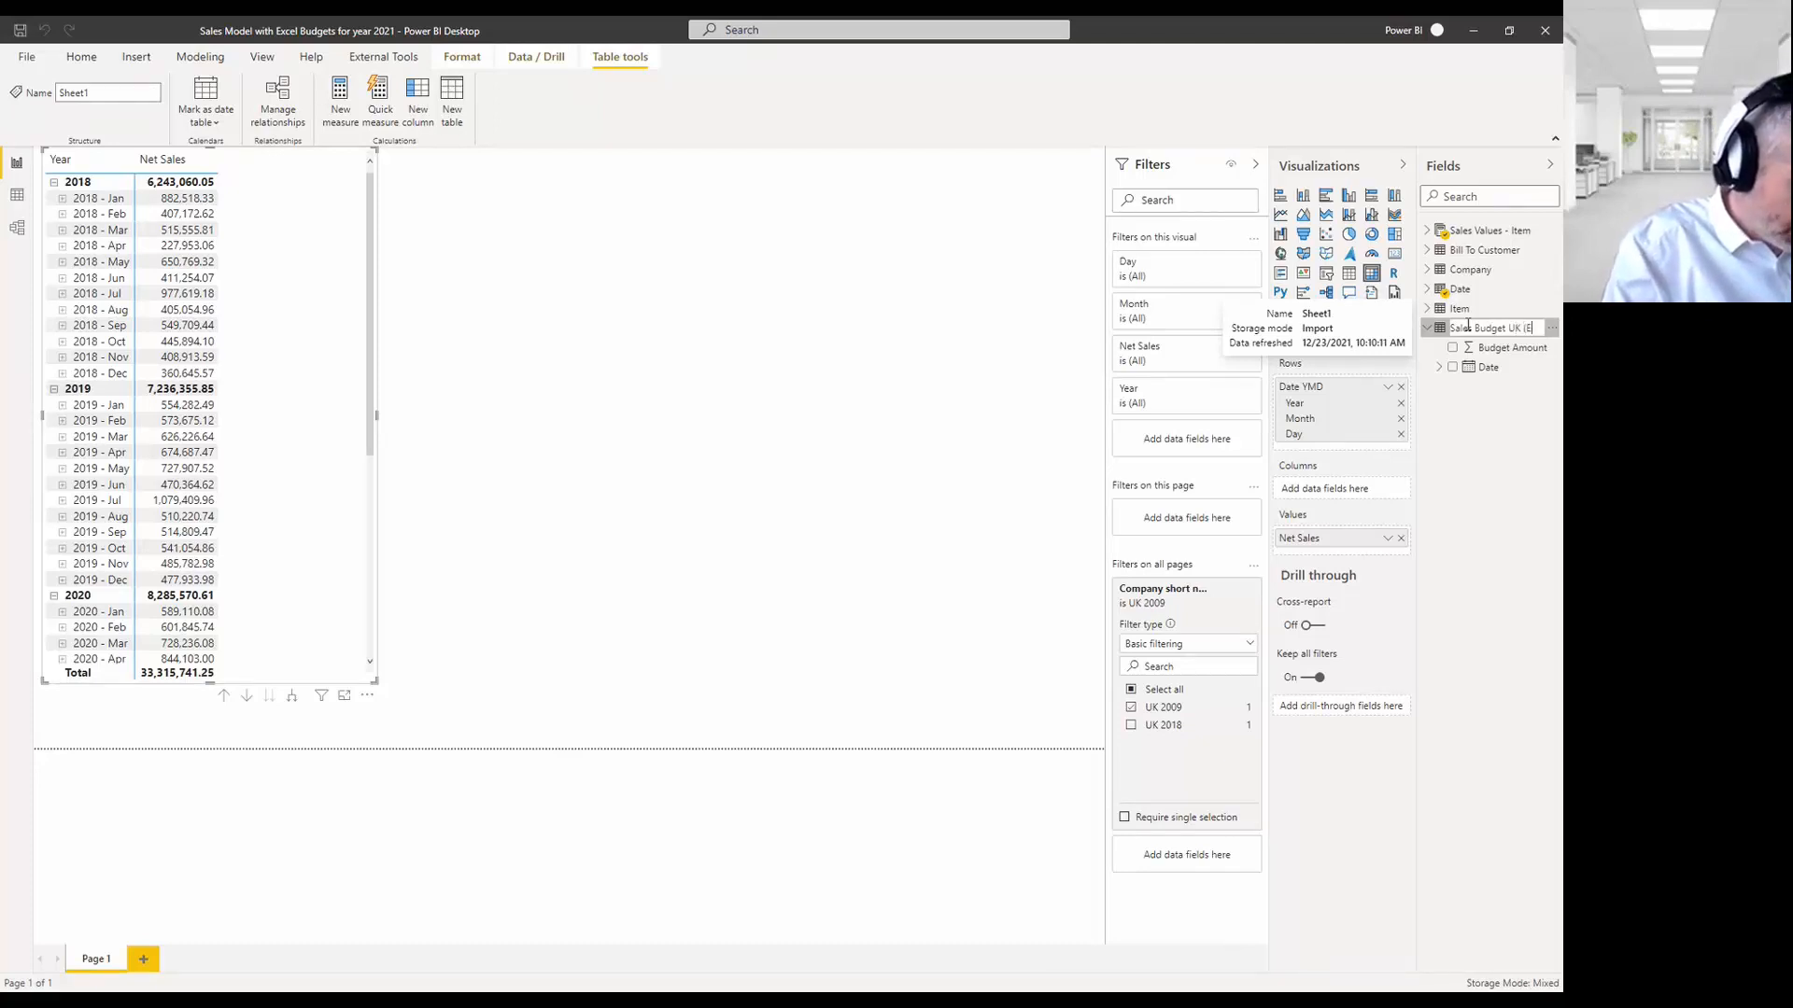
{"action": "type", "text": "xcel"}
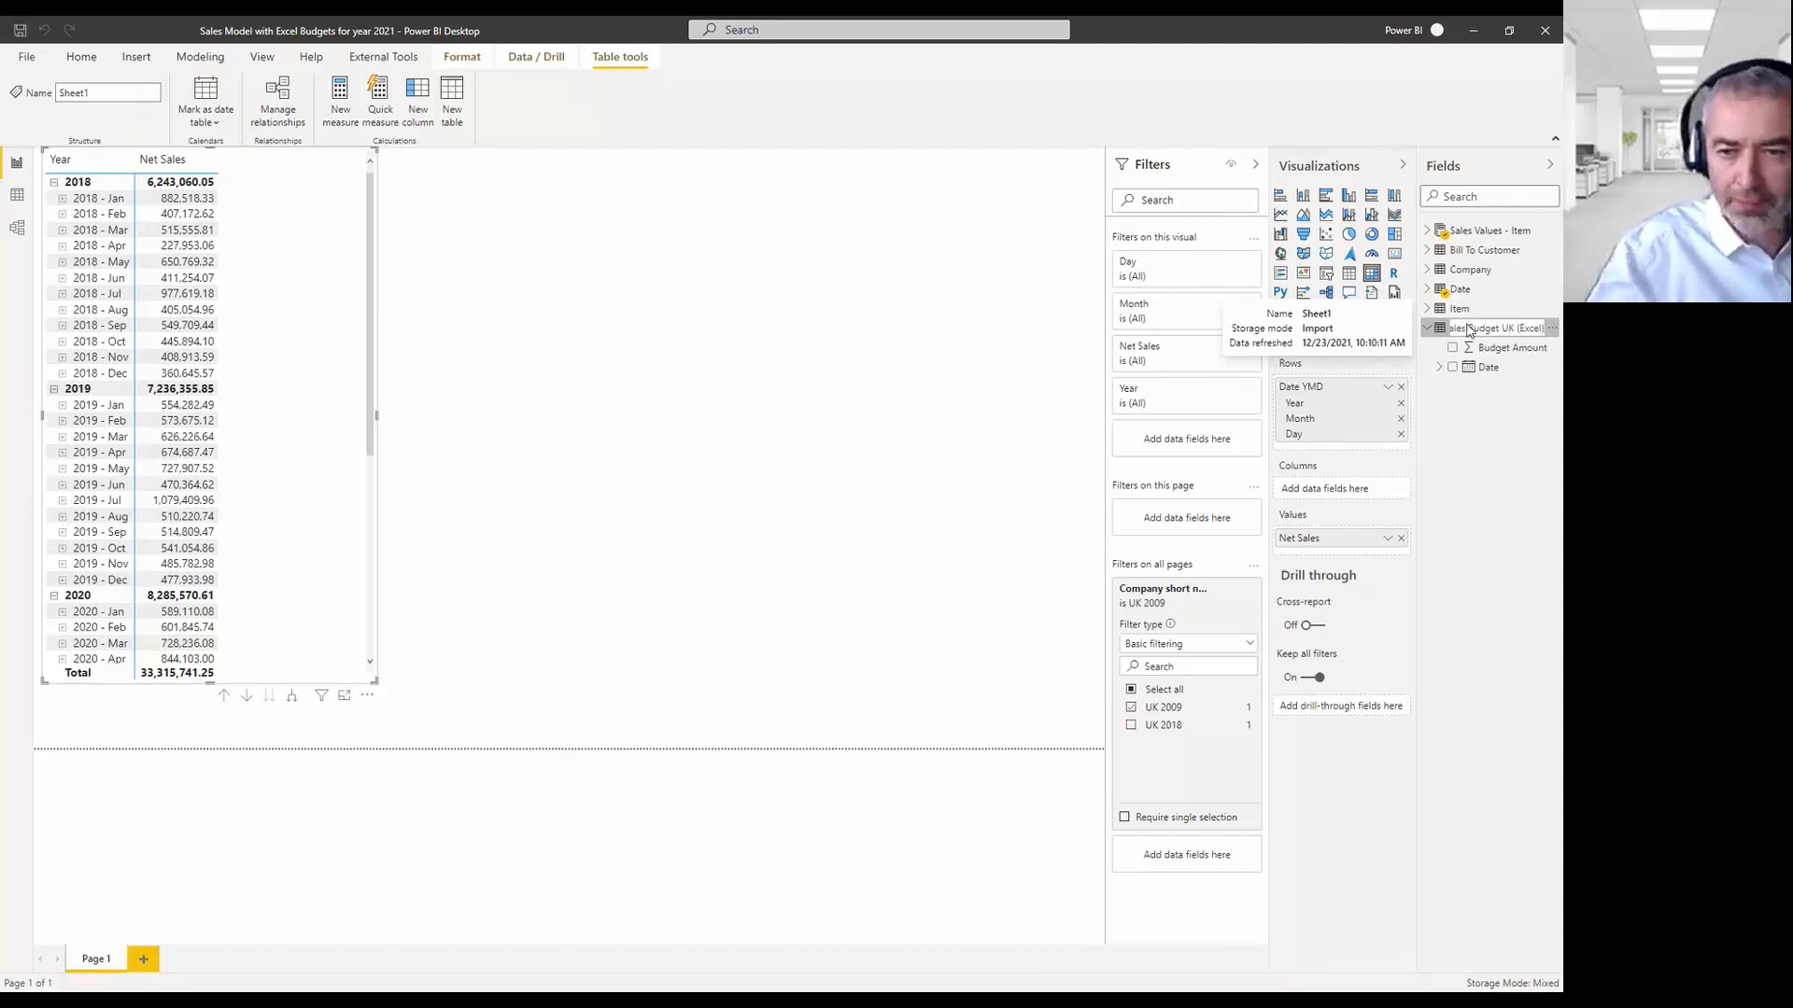
{"action": "type", "text": ")"}
{"action": "key", "text": "Return"}
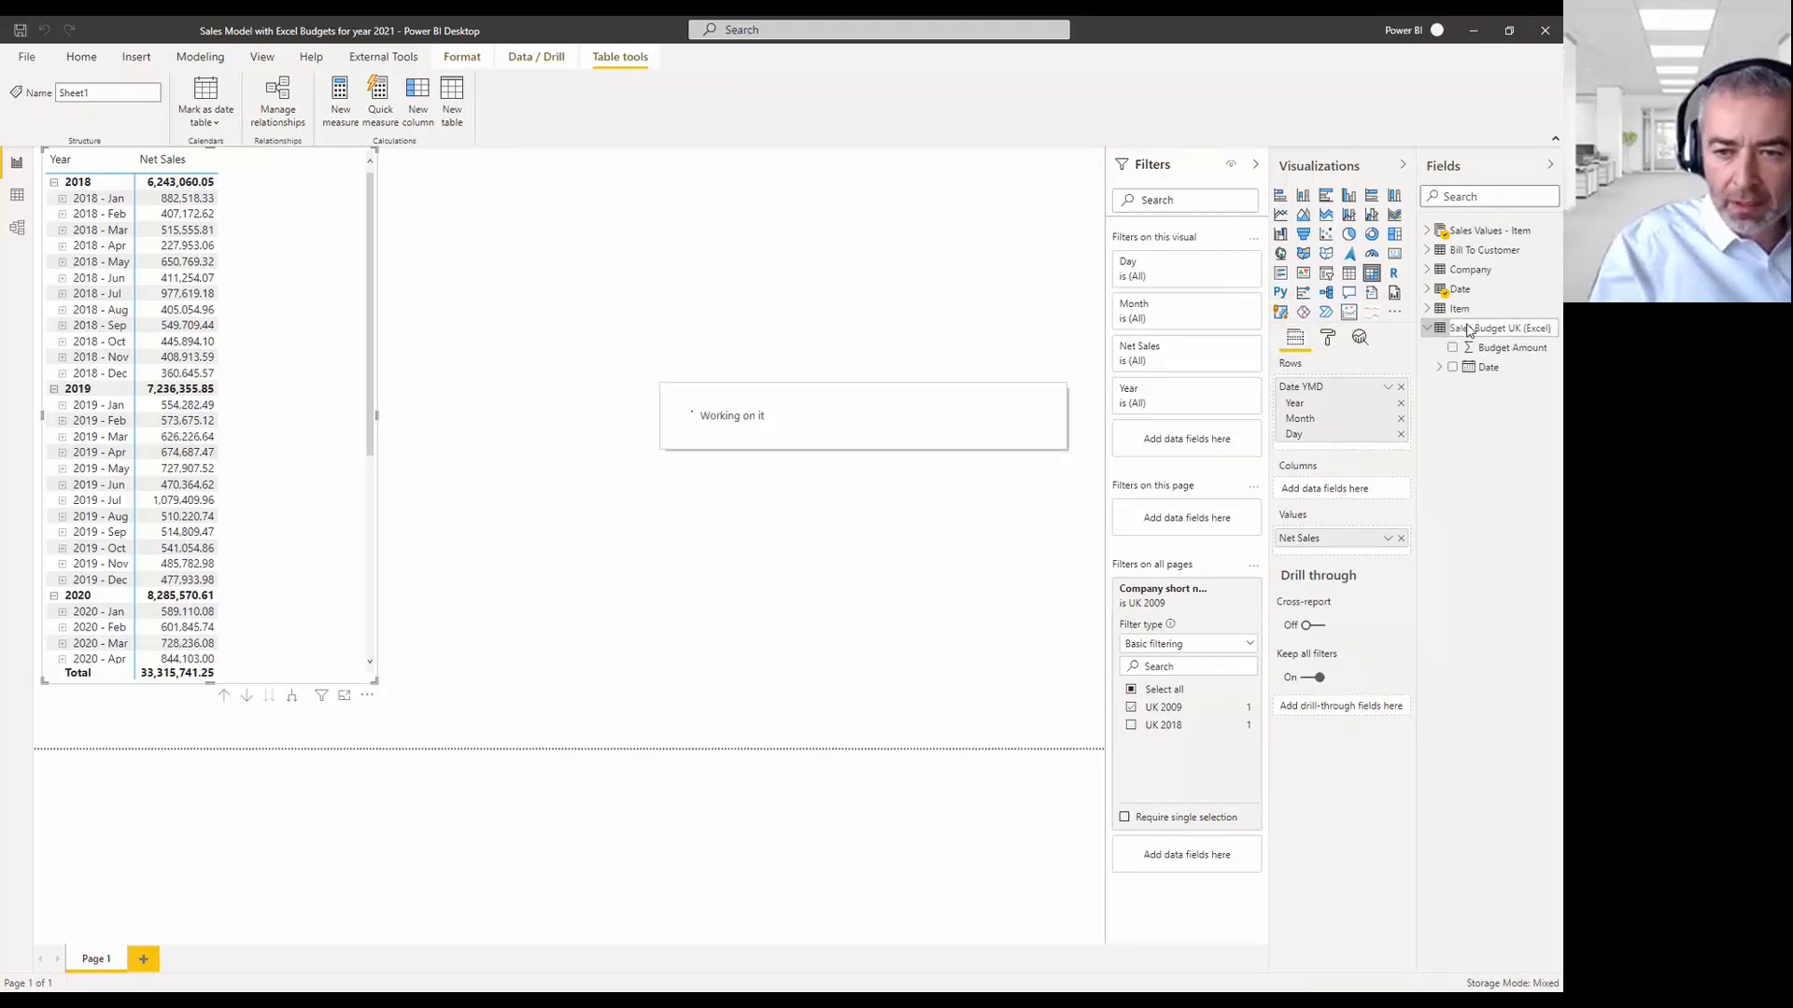
Start a new measure in the Sales Budget UK (Excel) table and name it Sales Budget Amount UK.
{"action": "left_click", "coordinate": [1507, 347]}
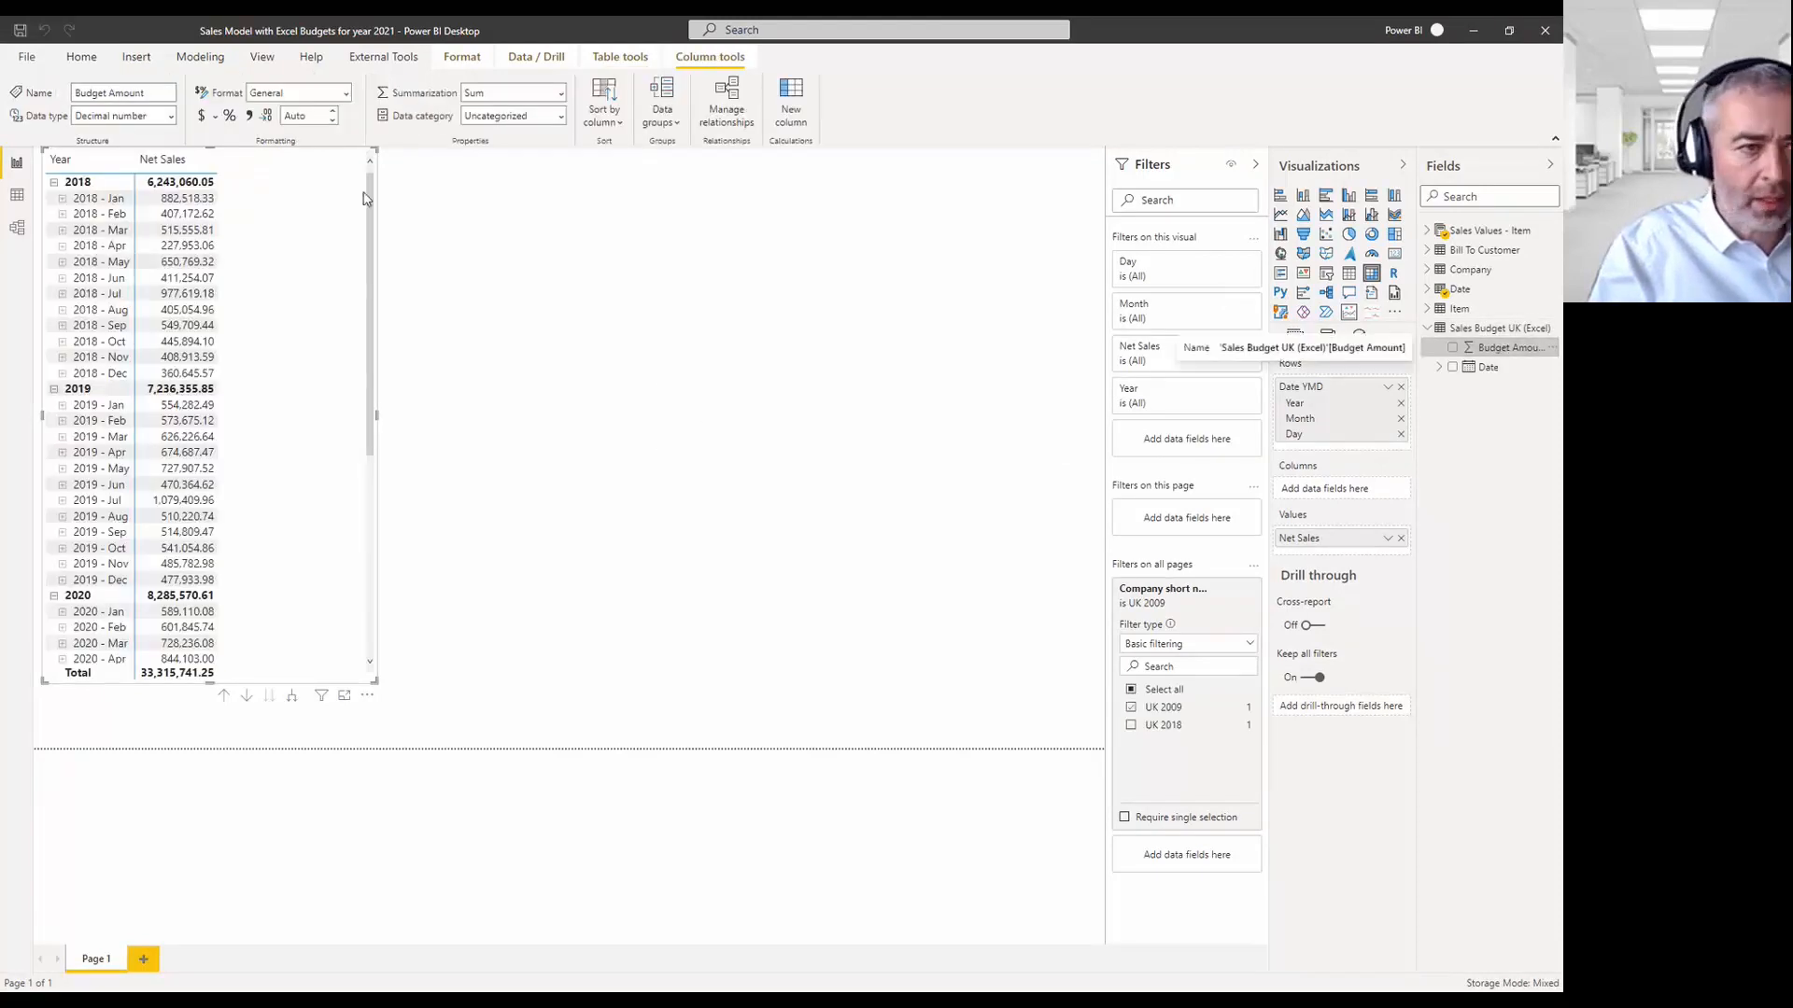
{"action": "left_click", "coordinate": [81, 57]}
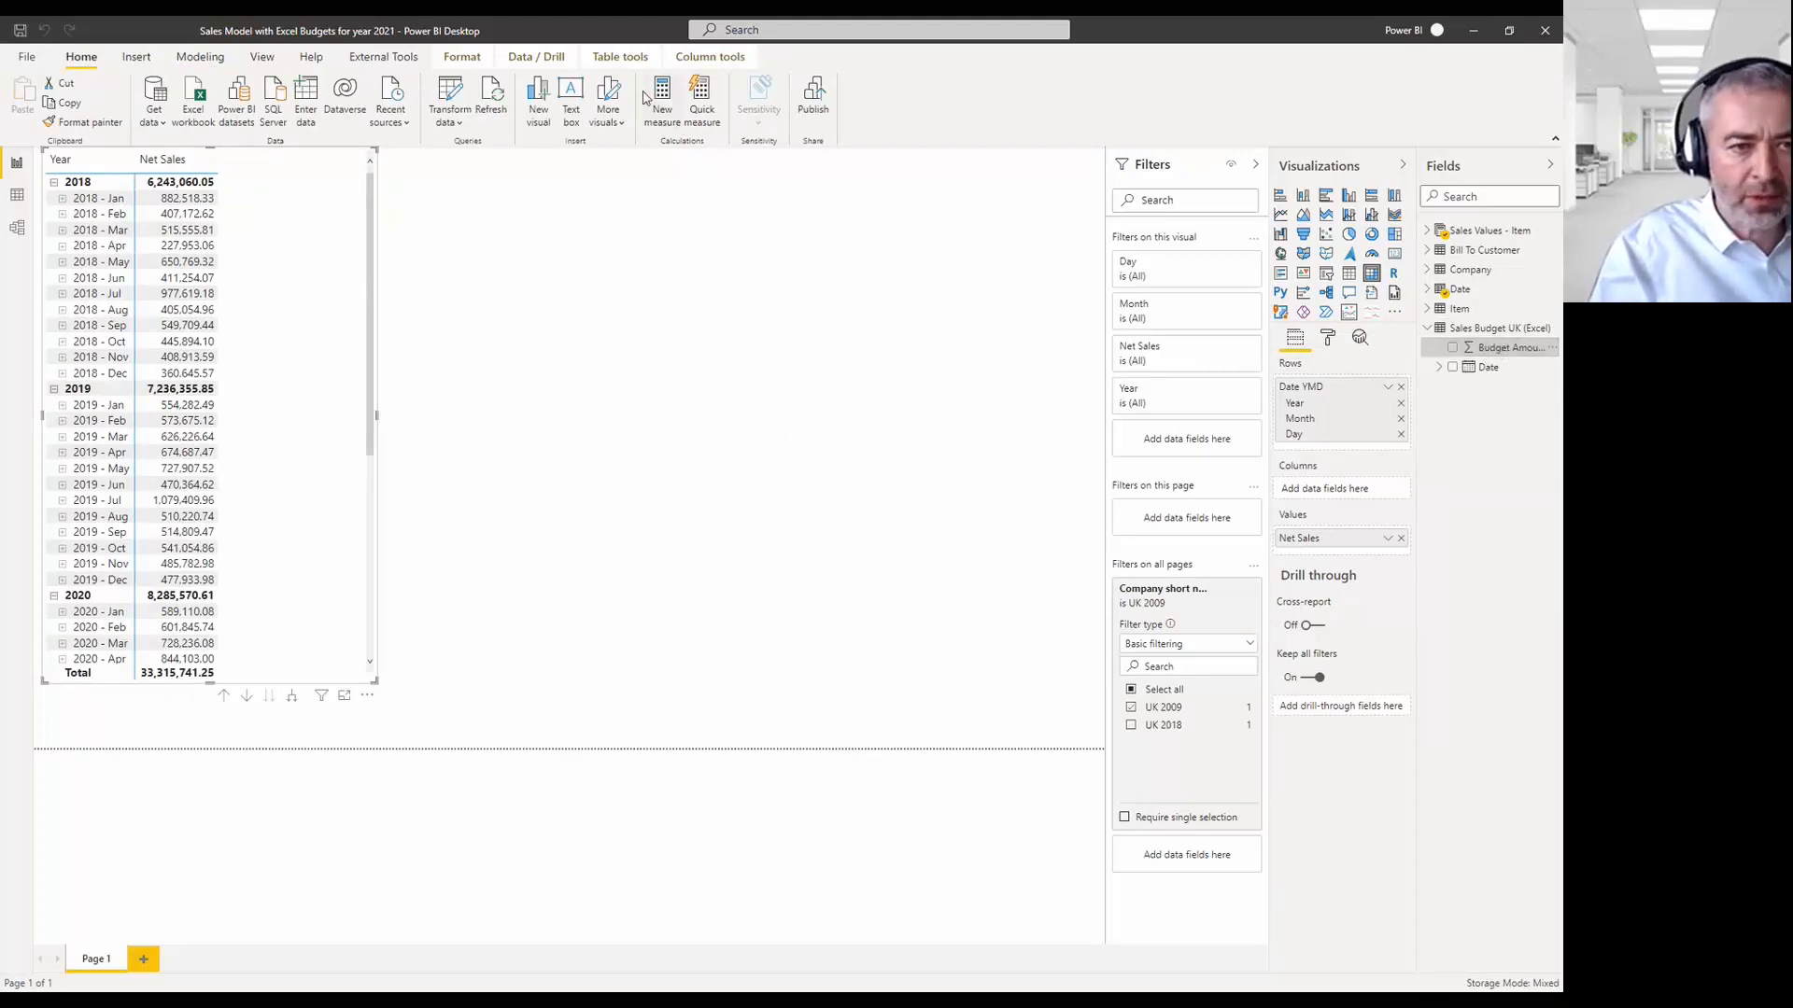
{"action": "left_click", "coordinate": [665, 130]}
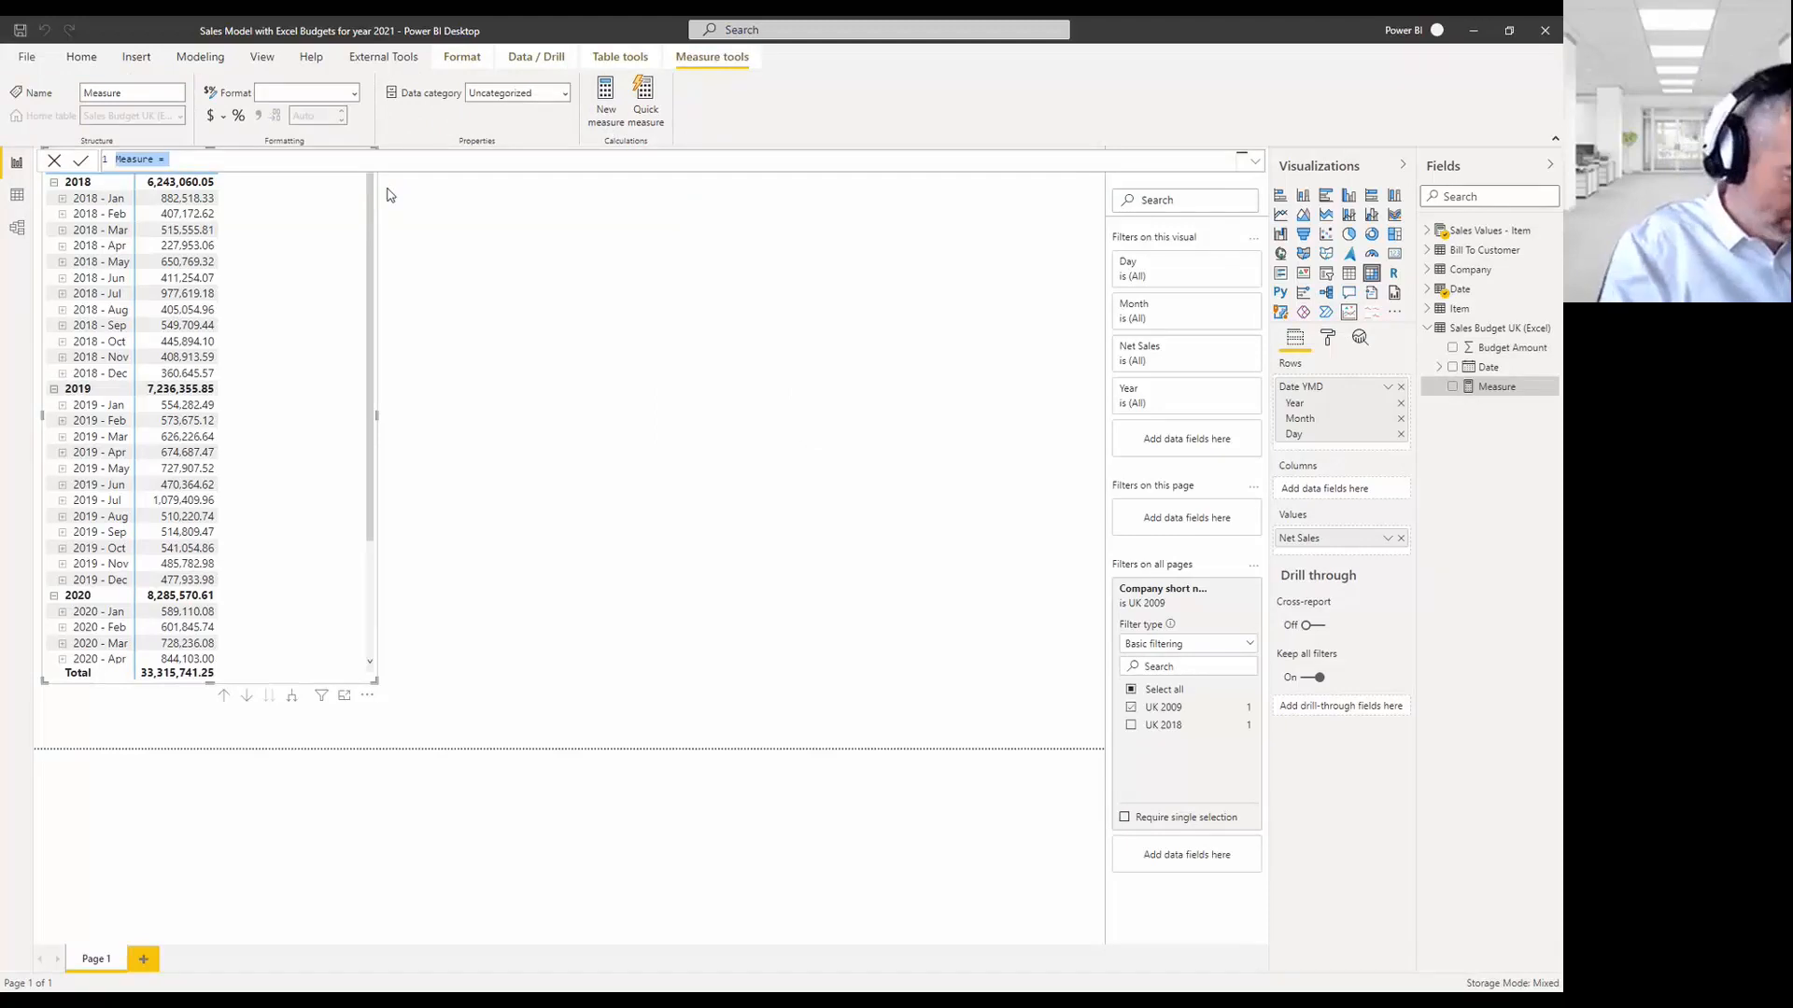
{"action": "type", "text": "Sales Budge"}
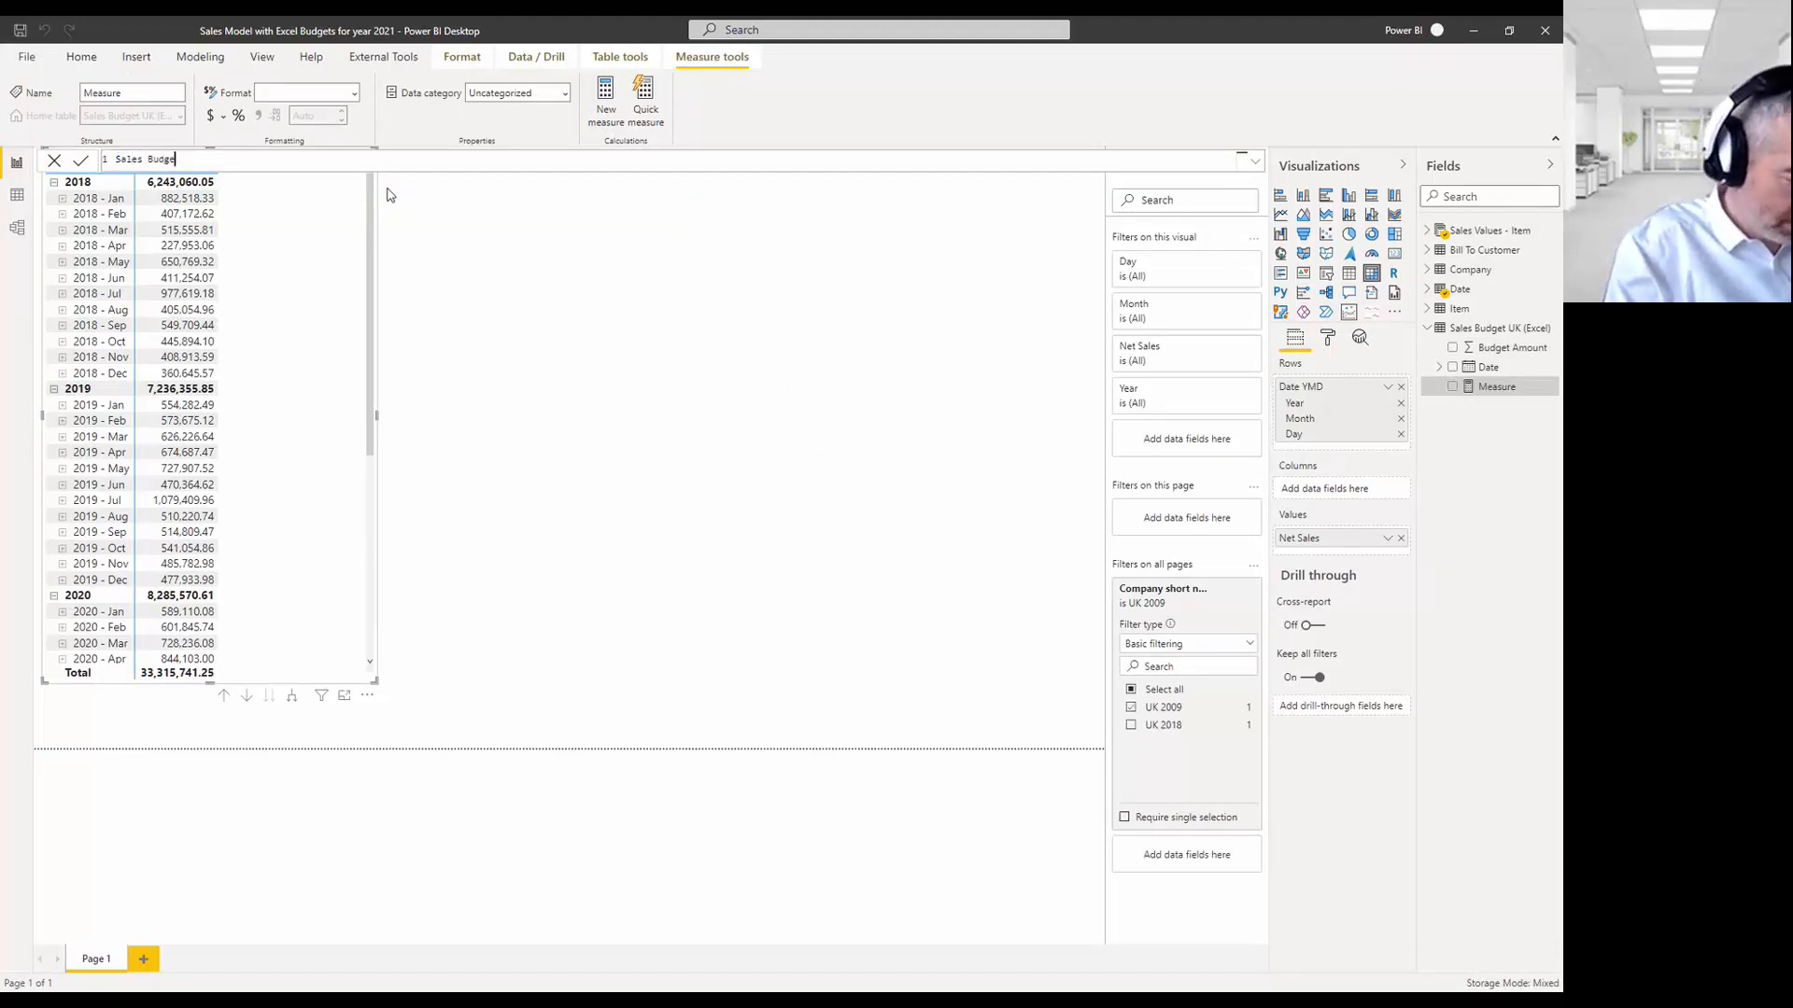
{"action": "type", "text": "tr Amoutn UK"}
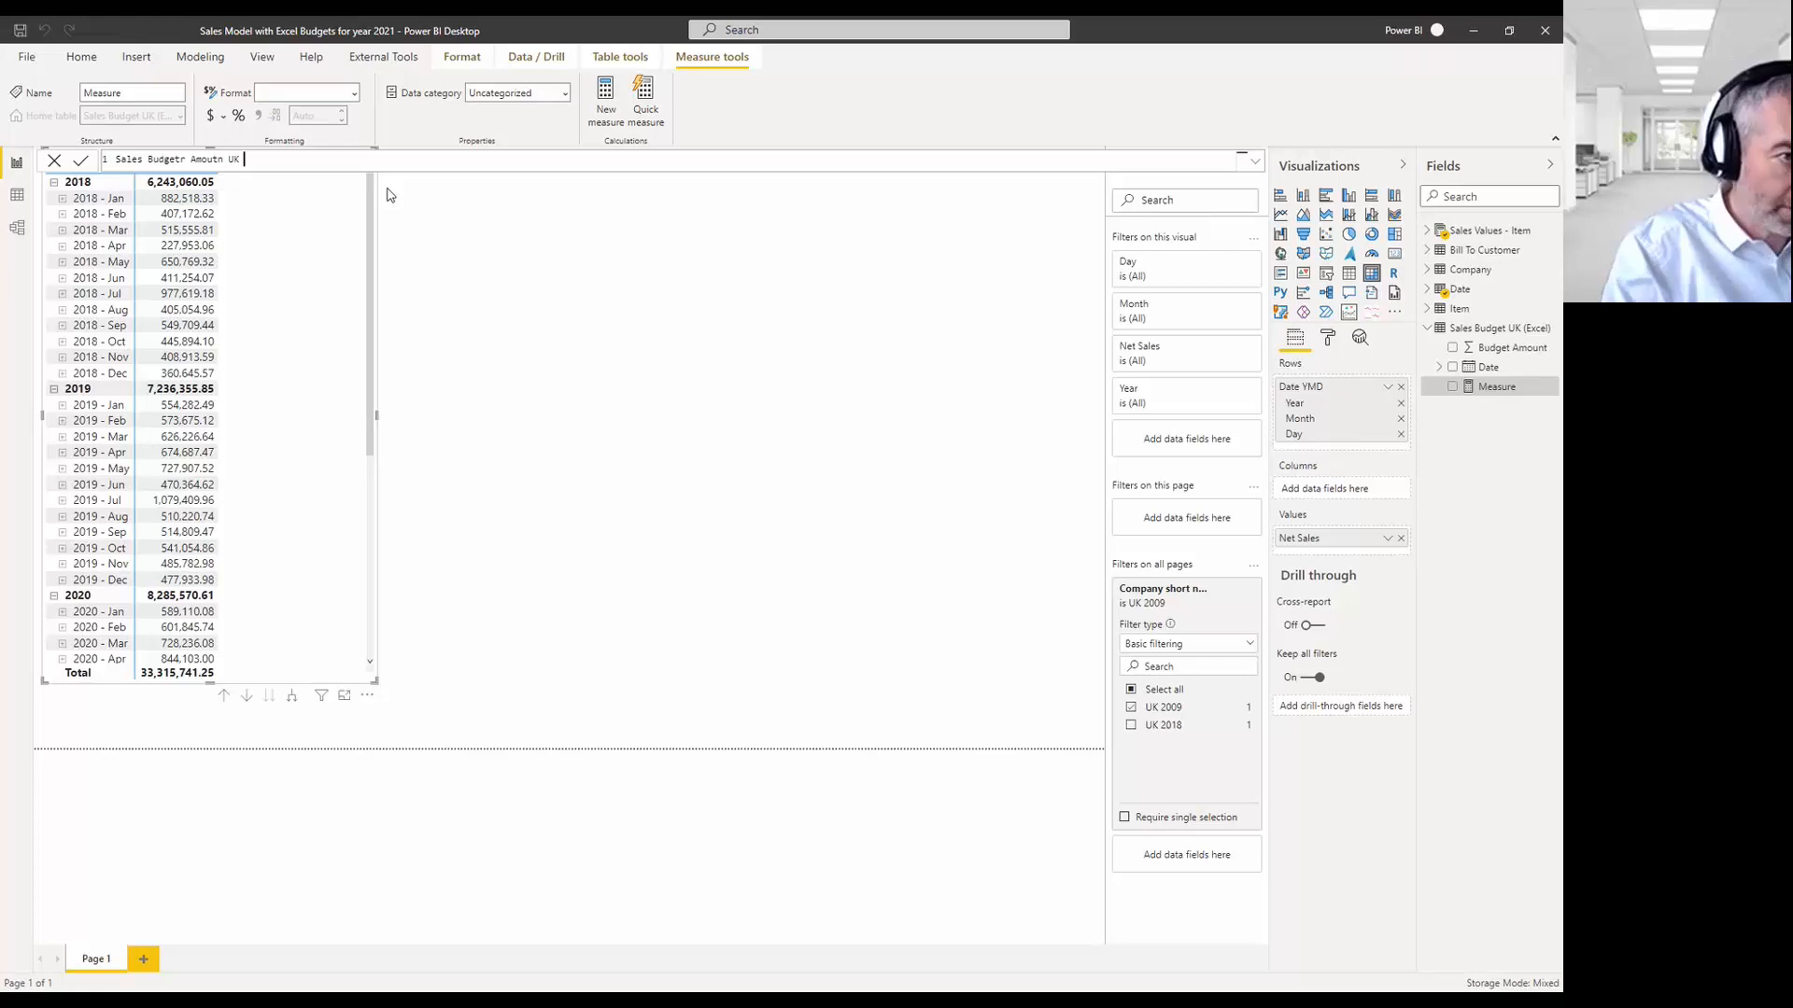
{"action": "key", "text": "BackSpace"}
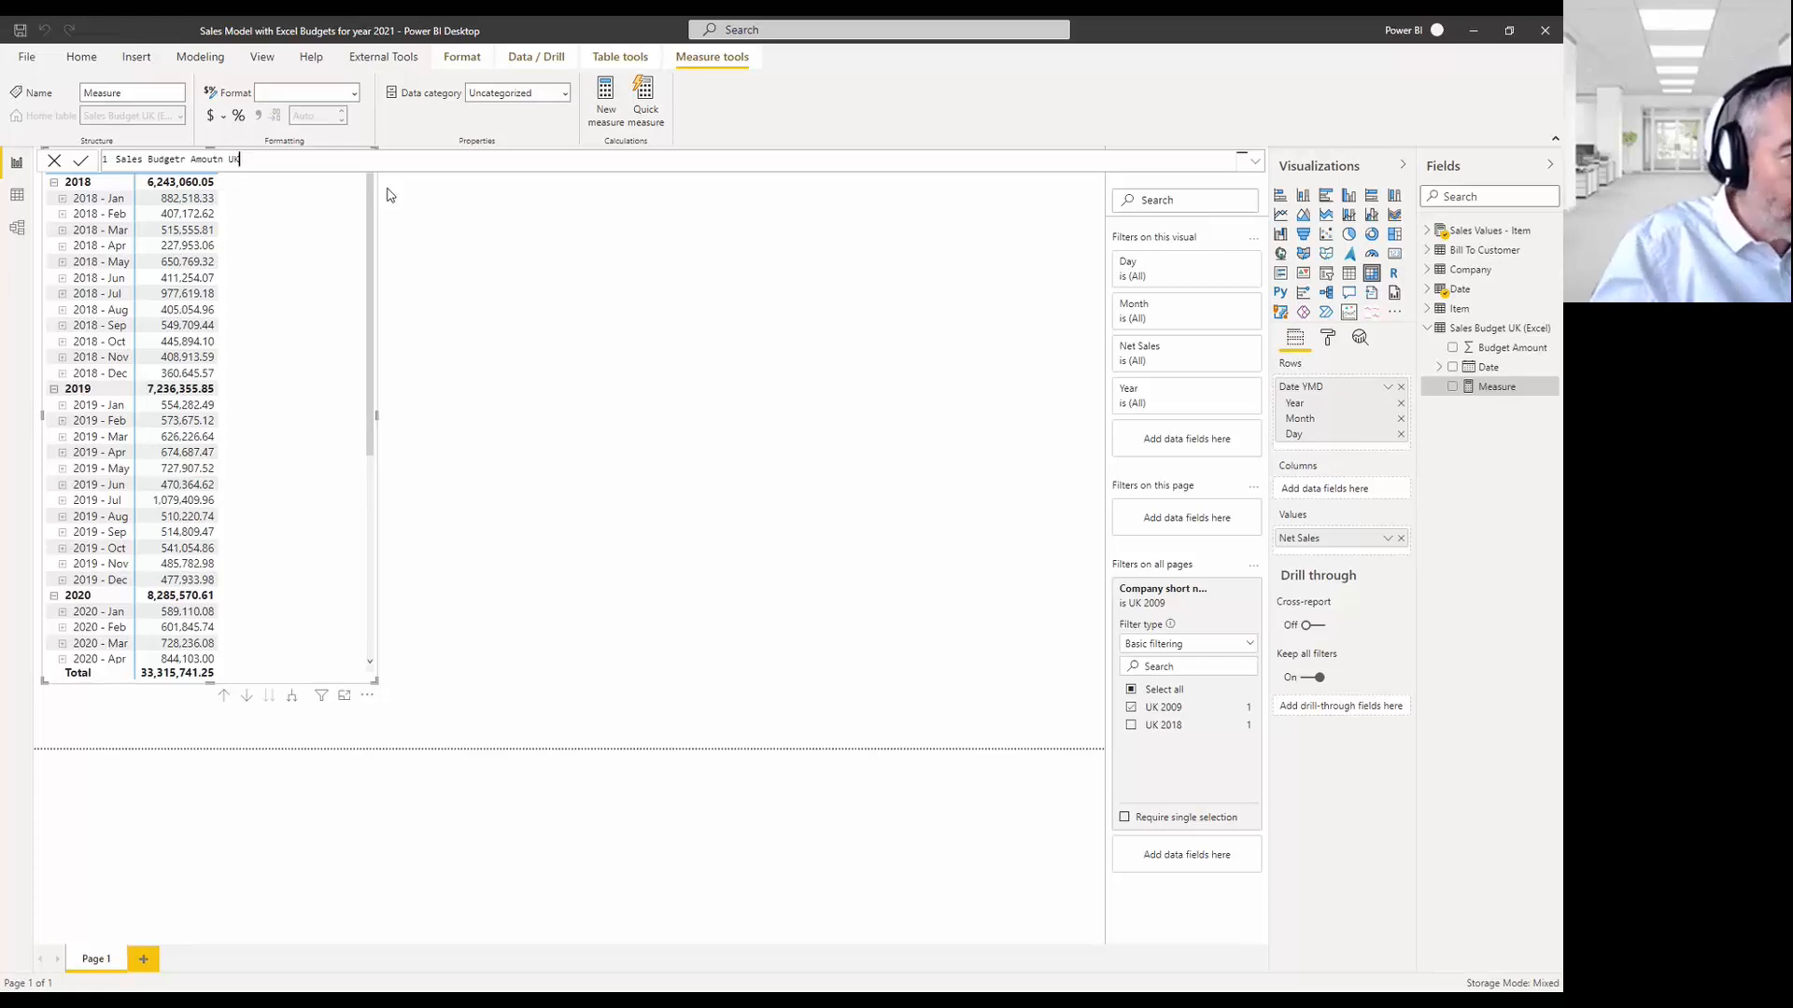
{"action": "key", "text": "Right"}
{"action": "key", "text": "Right"}
{"action": "key", "text": "Right"}
{"action": "key", "text": "Right"}
{"action": "key", "text": "Right"}
{"action": "key", "text": "Right"}
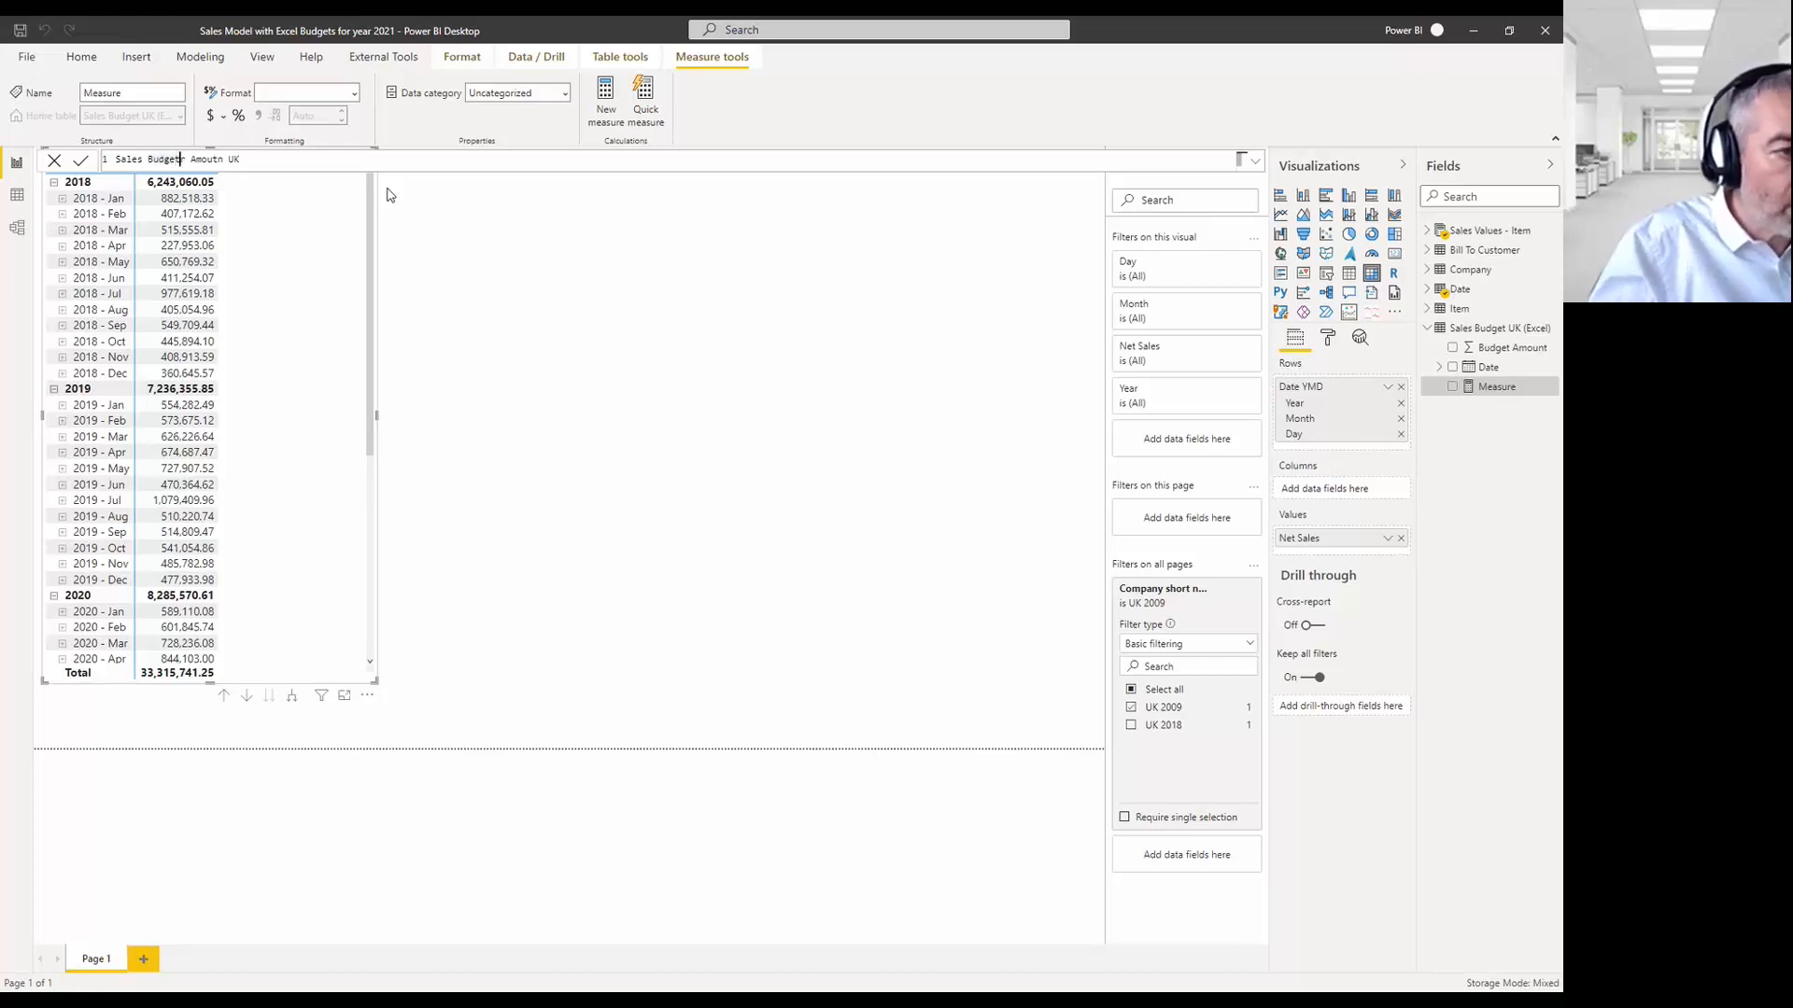
{"action": "key", "text": "Delete"}
{"action": "key", "text": "End"}
{"action": "key", "text": "BackSpace"}
{"action": "key", "text": "BackSpace"}
{"action": "key", "text": "BackSpace"}
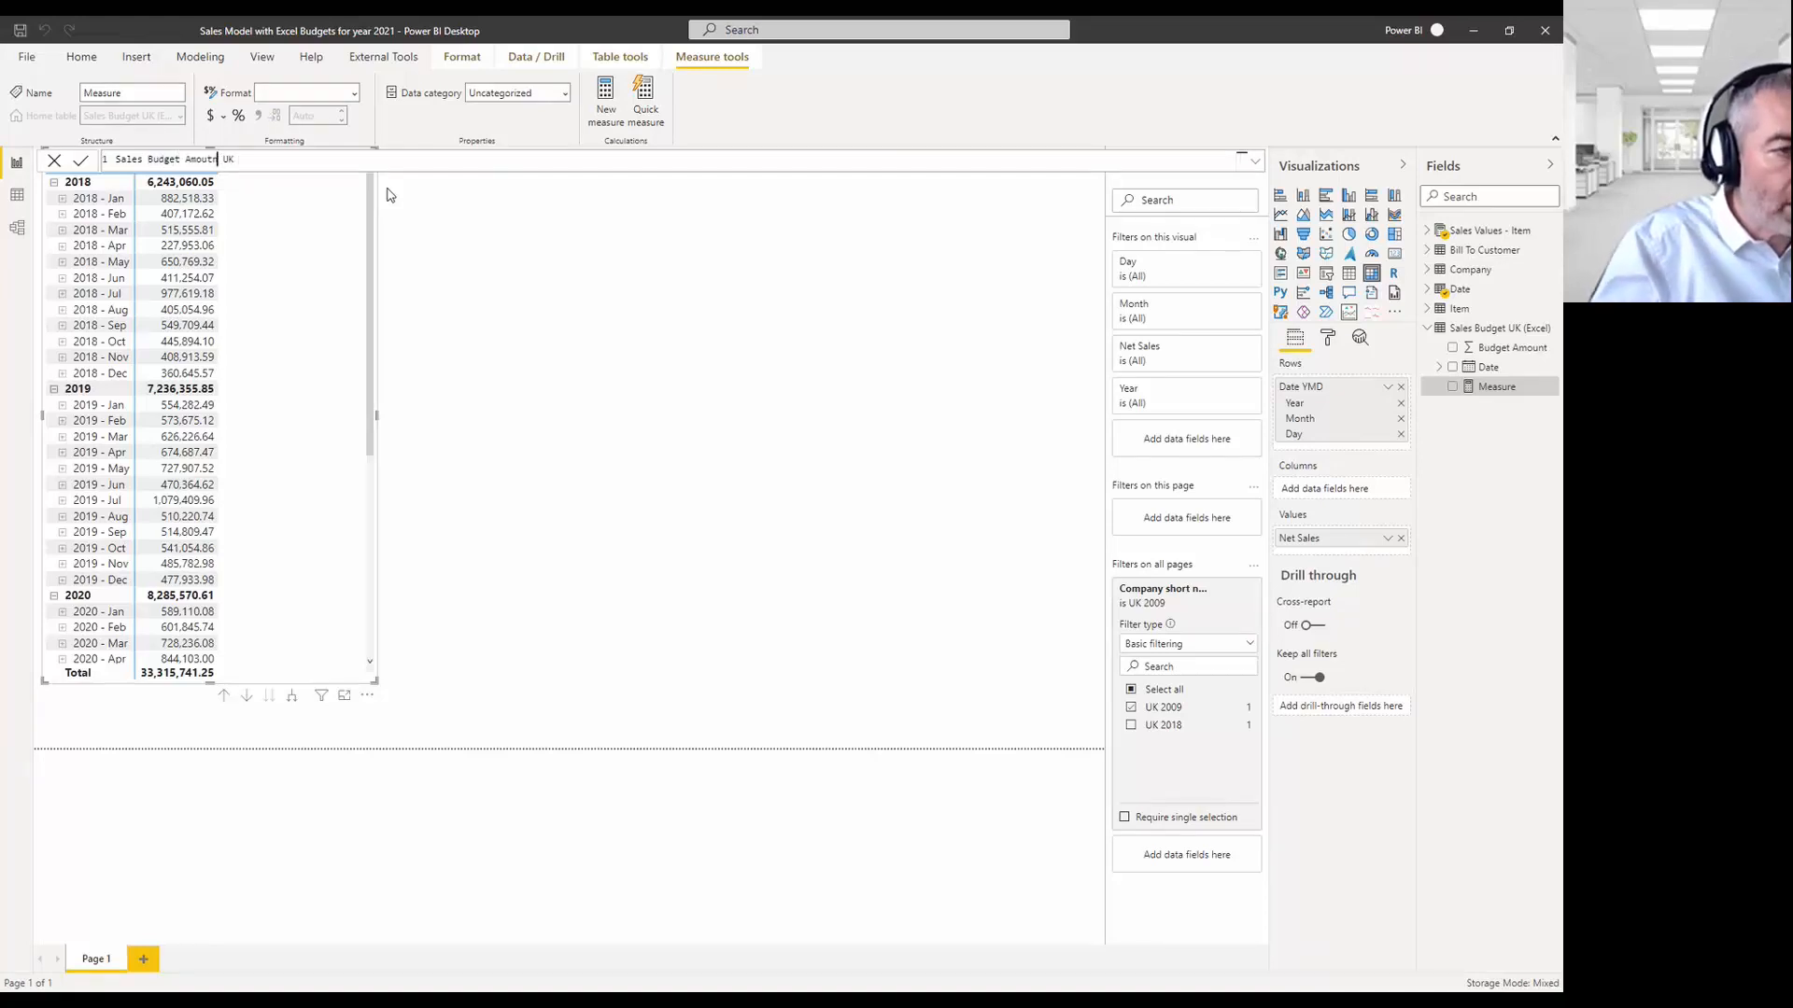
{"action": "type", "text": "nt"}
{"action": "key", "text": "End"}
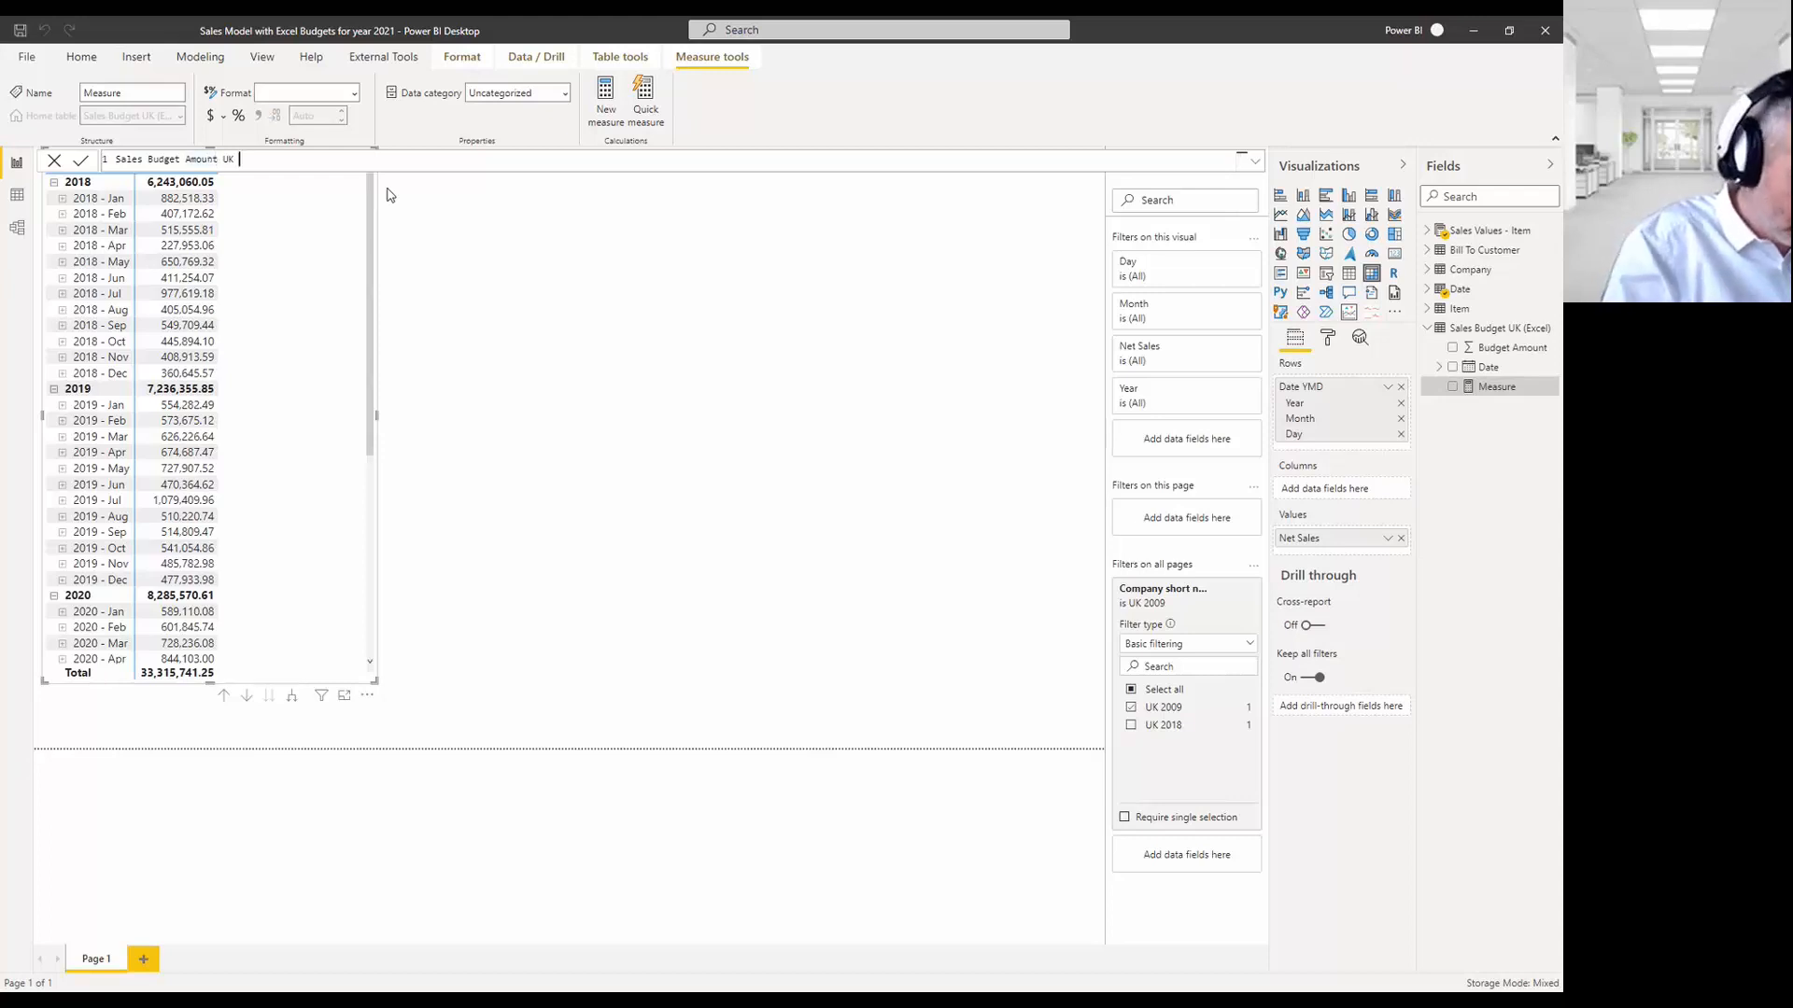
Define the measure as sum ('Sales Budget UK (Excel)'[Budget Amount]) and commit the formula.
{"action": "type", "text": "= "}
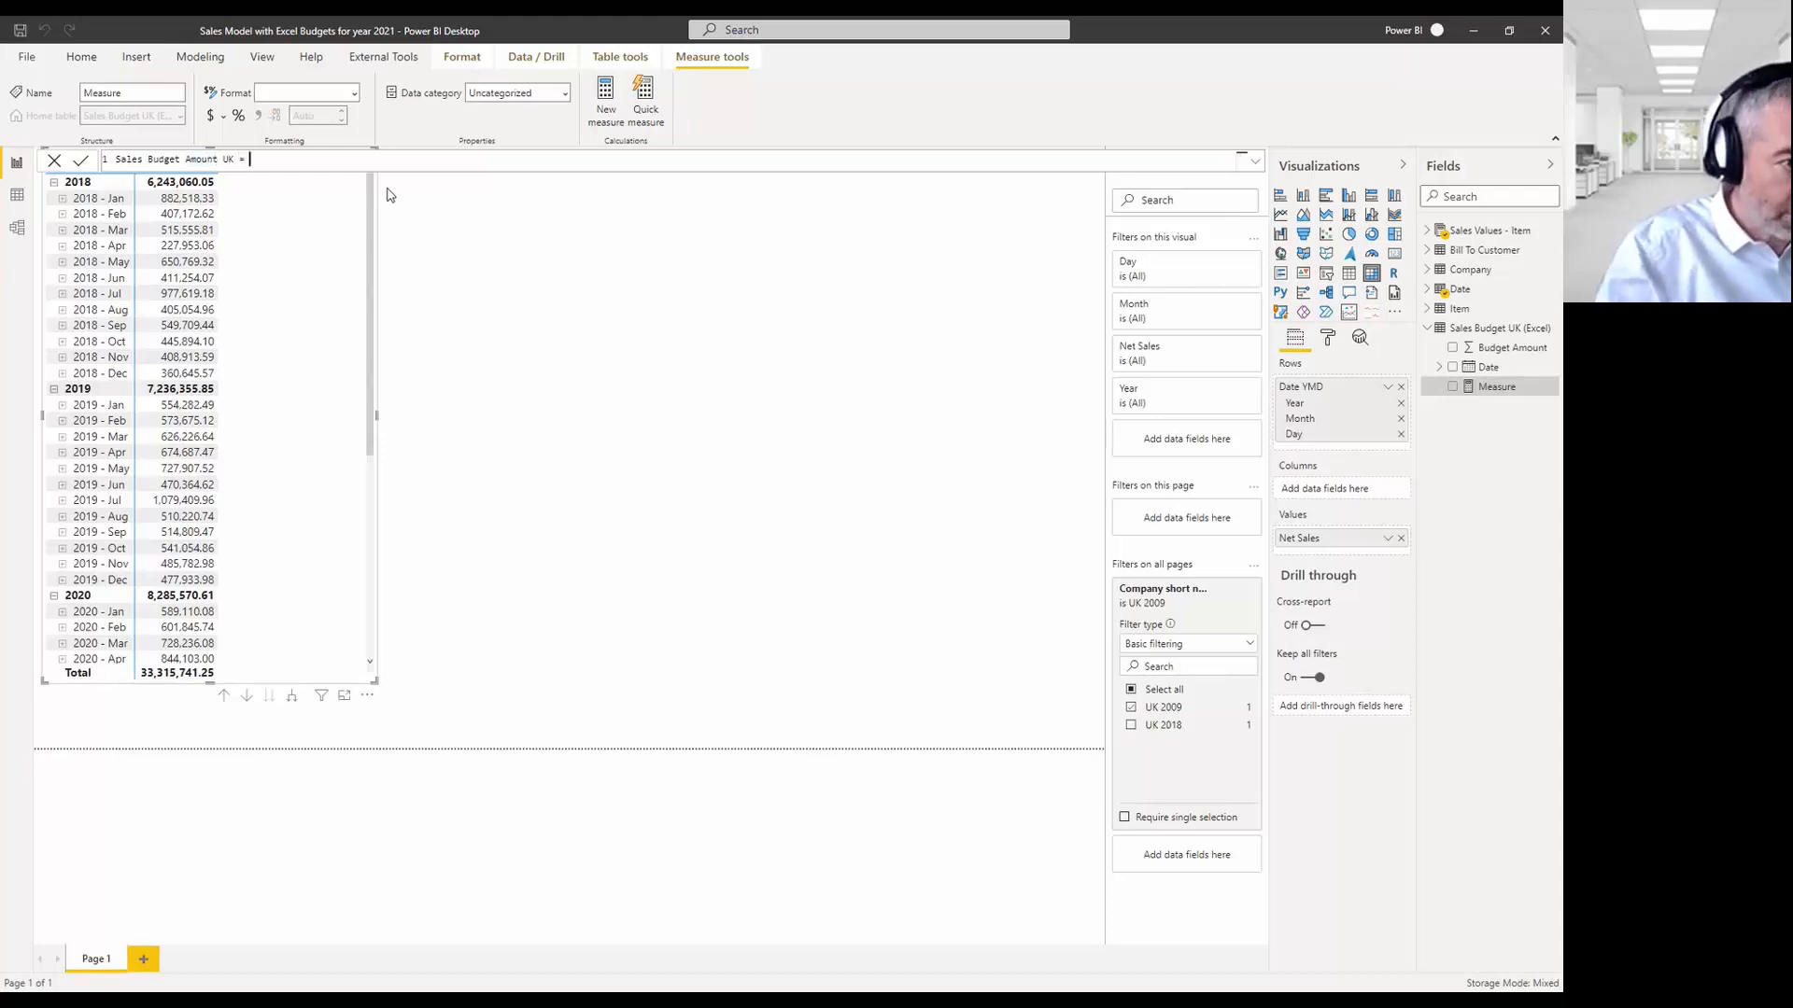
{"action": "type", "text": "sum (ex"}
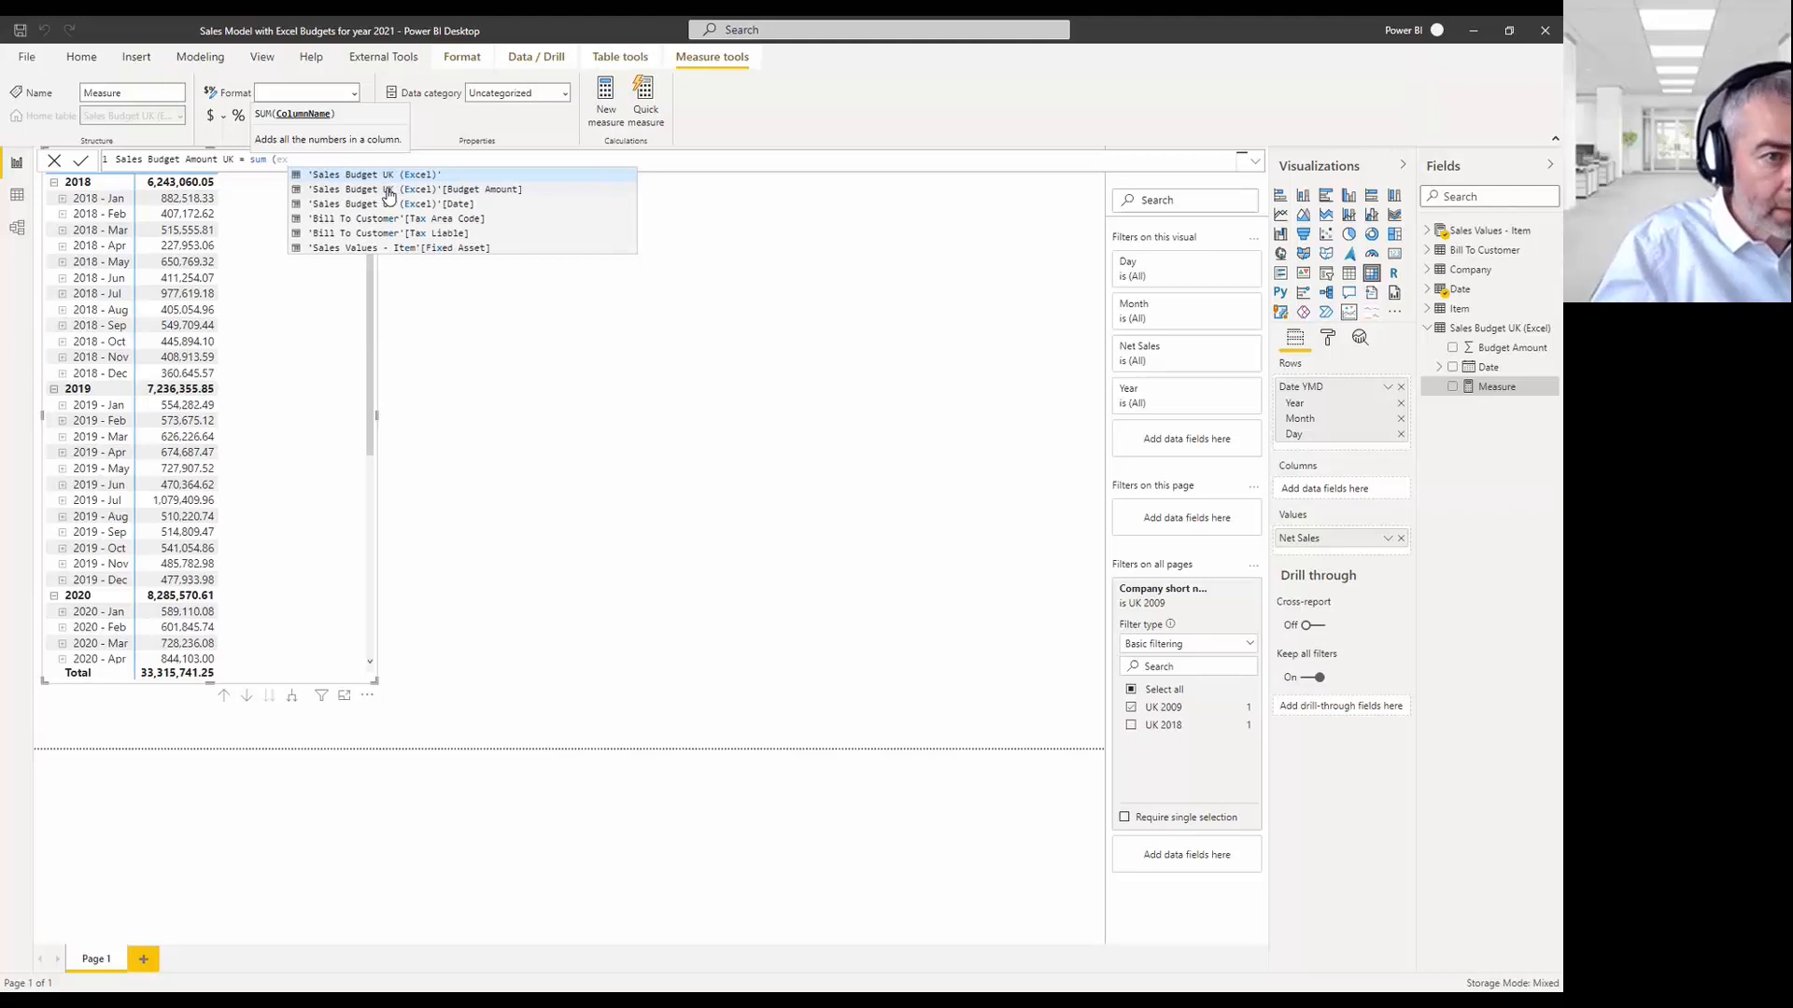
{"action": "key", "text": "Down"}
{"action": "key", "text": "Tab"}
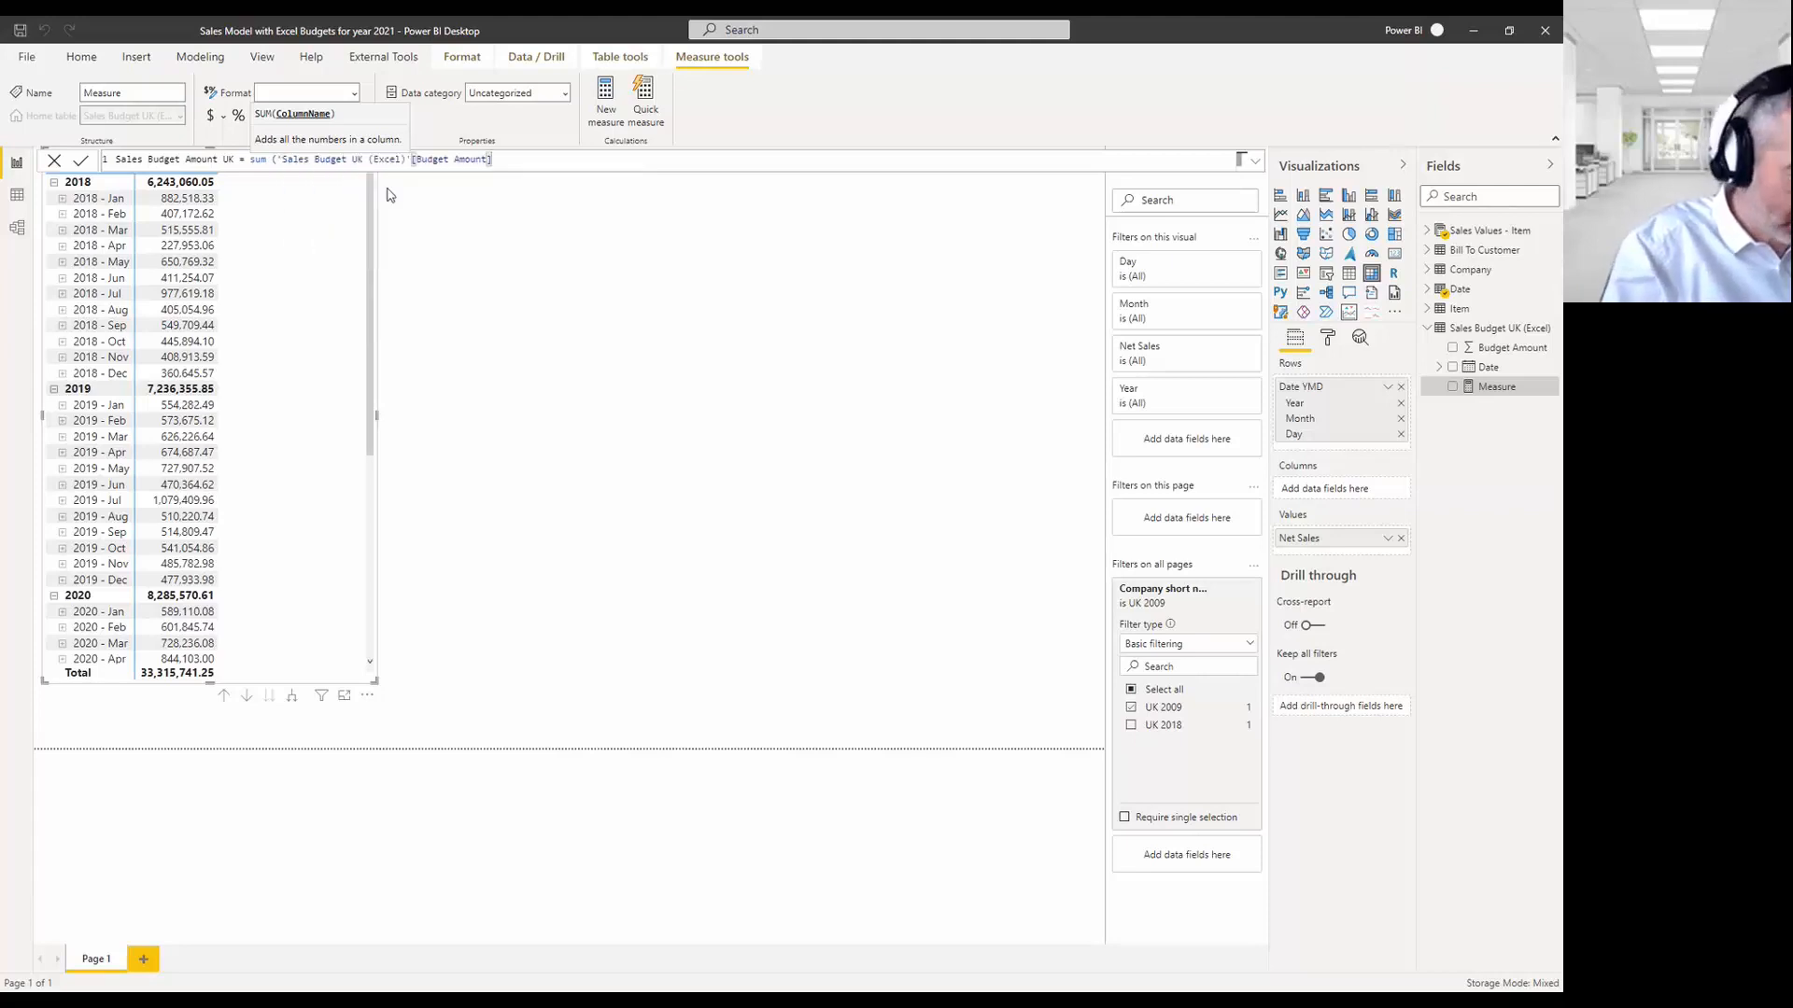
{"action": "type", "text": ")"}
{"action": "key", "text": "Return"}
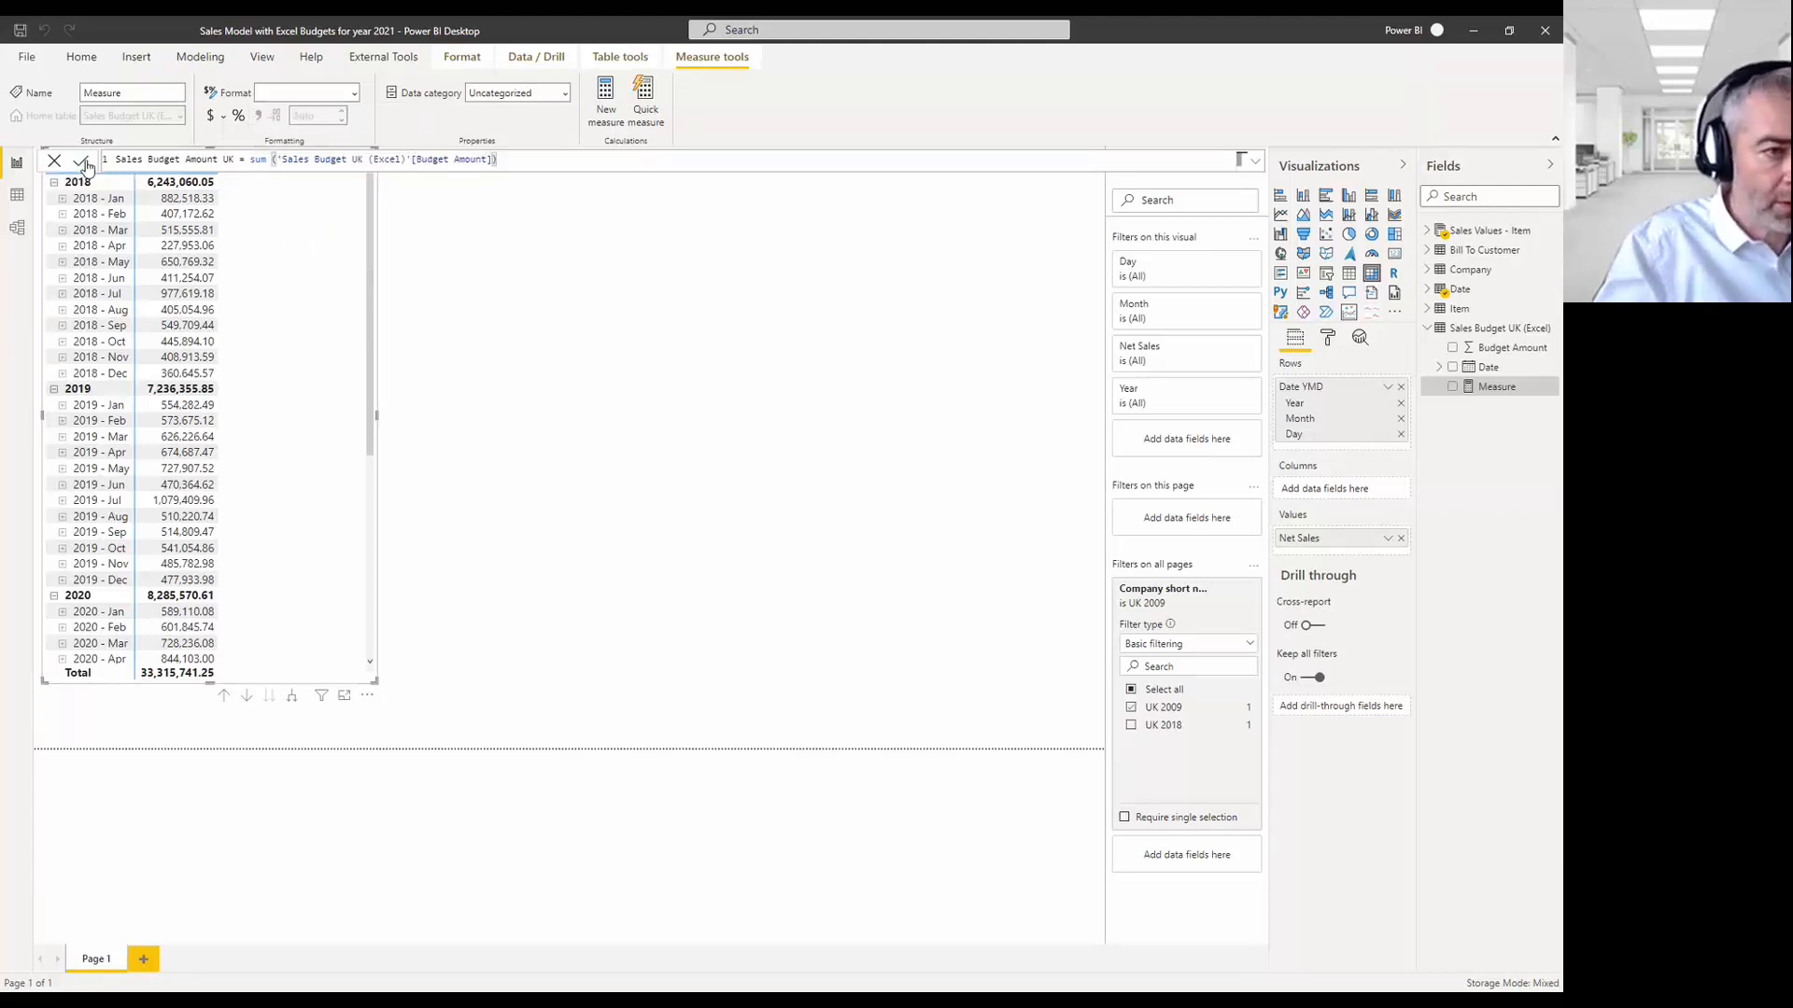
{"action": "left_click", "coordinate": [82, 162]}
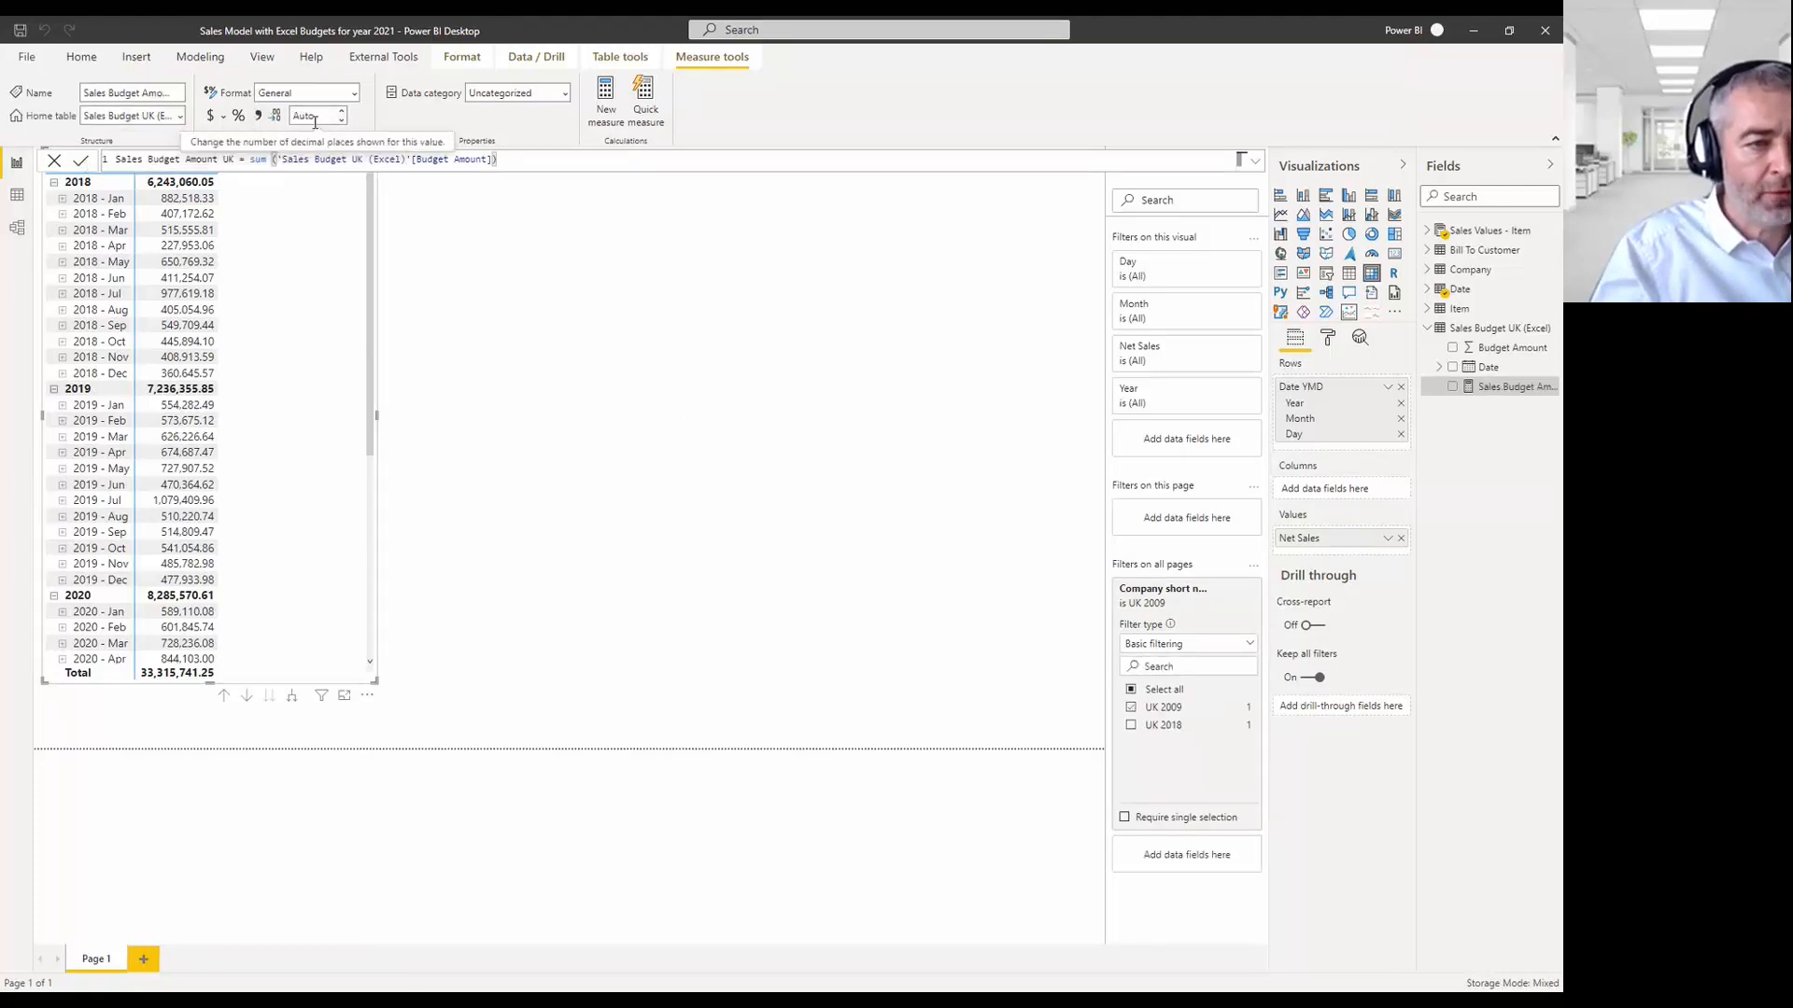
Format the Sales Budget Amount UK measure with a thousands separator and 0 decimal places.
{"action": "type", "text": "2"}
{"action": "key", "text": "Return"}
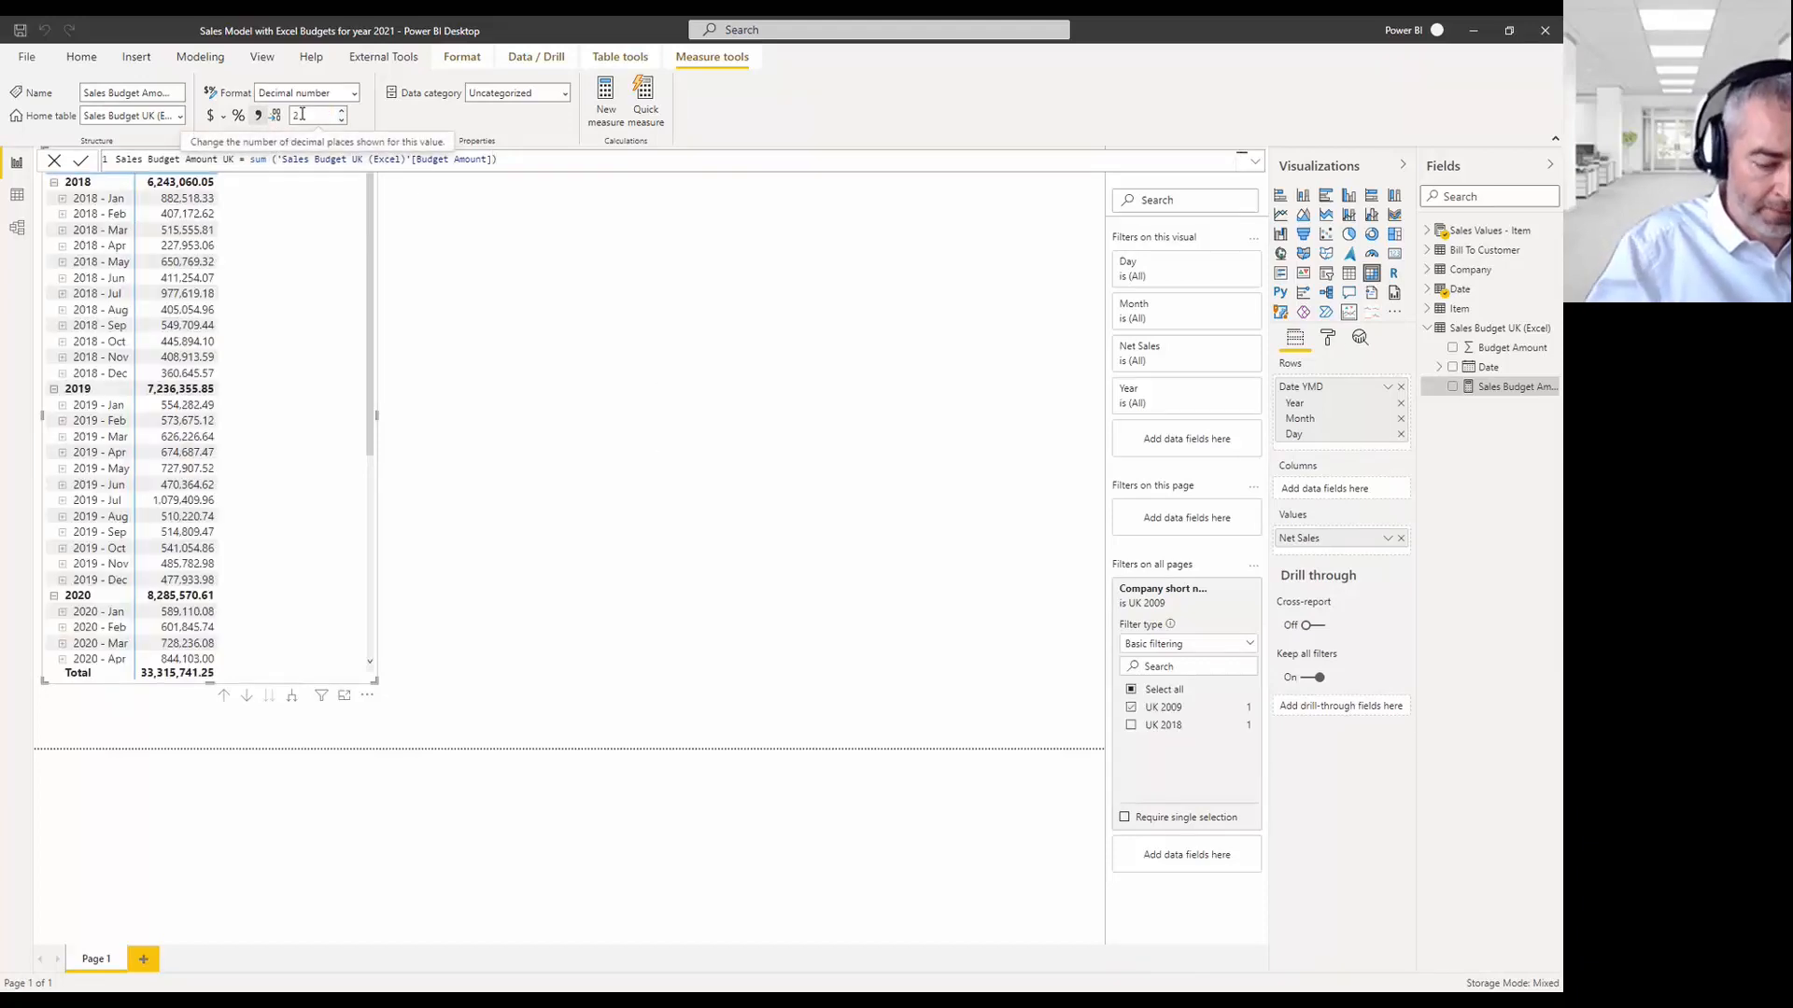
{"action": "key", "text": "BackSpace"}
{"action": "type", "text": "0"}
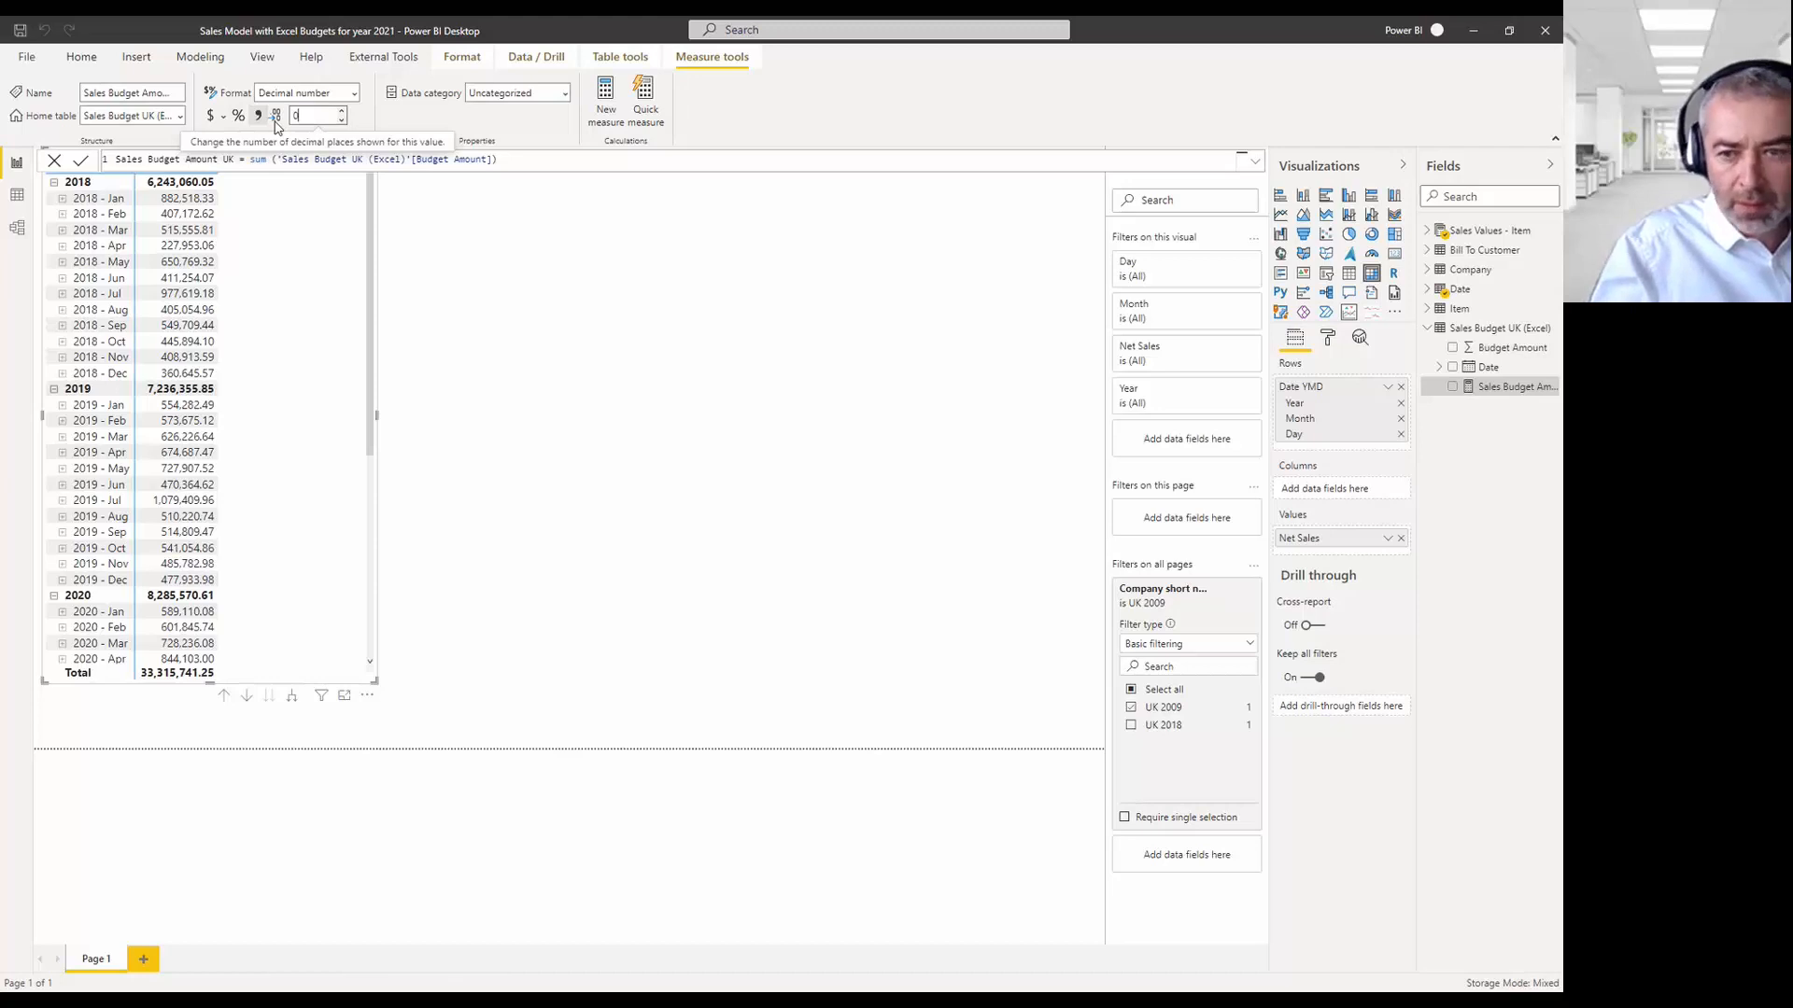
Hide the Budget Amount and Date columns of the Sales Budget UK (Excel) table.
{"action": "left_click", "coordinate": [1513, 350]}
{"action": "right_click", "coordinate": [1512, 350]}
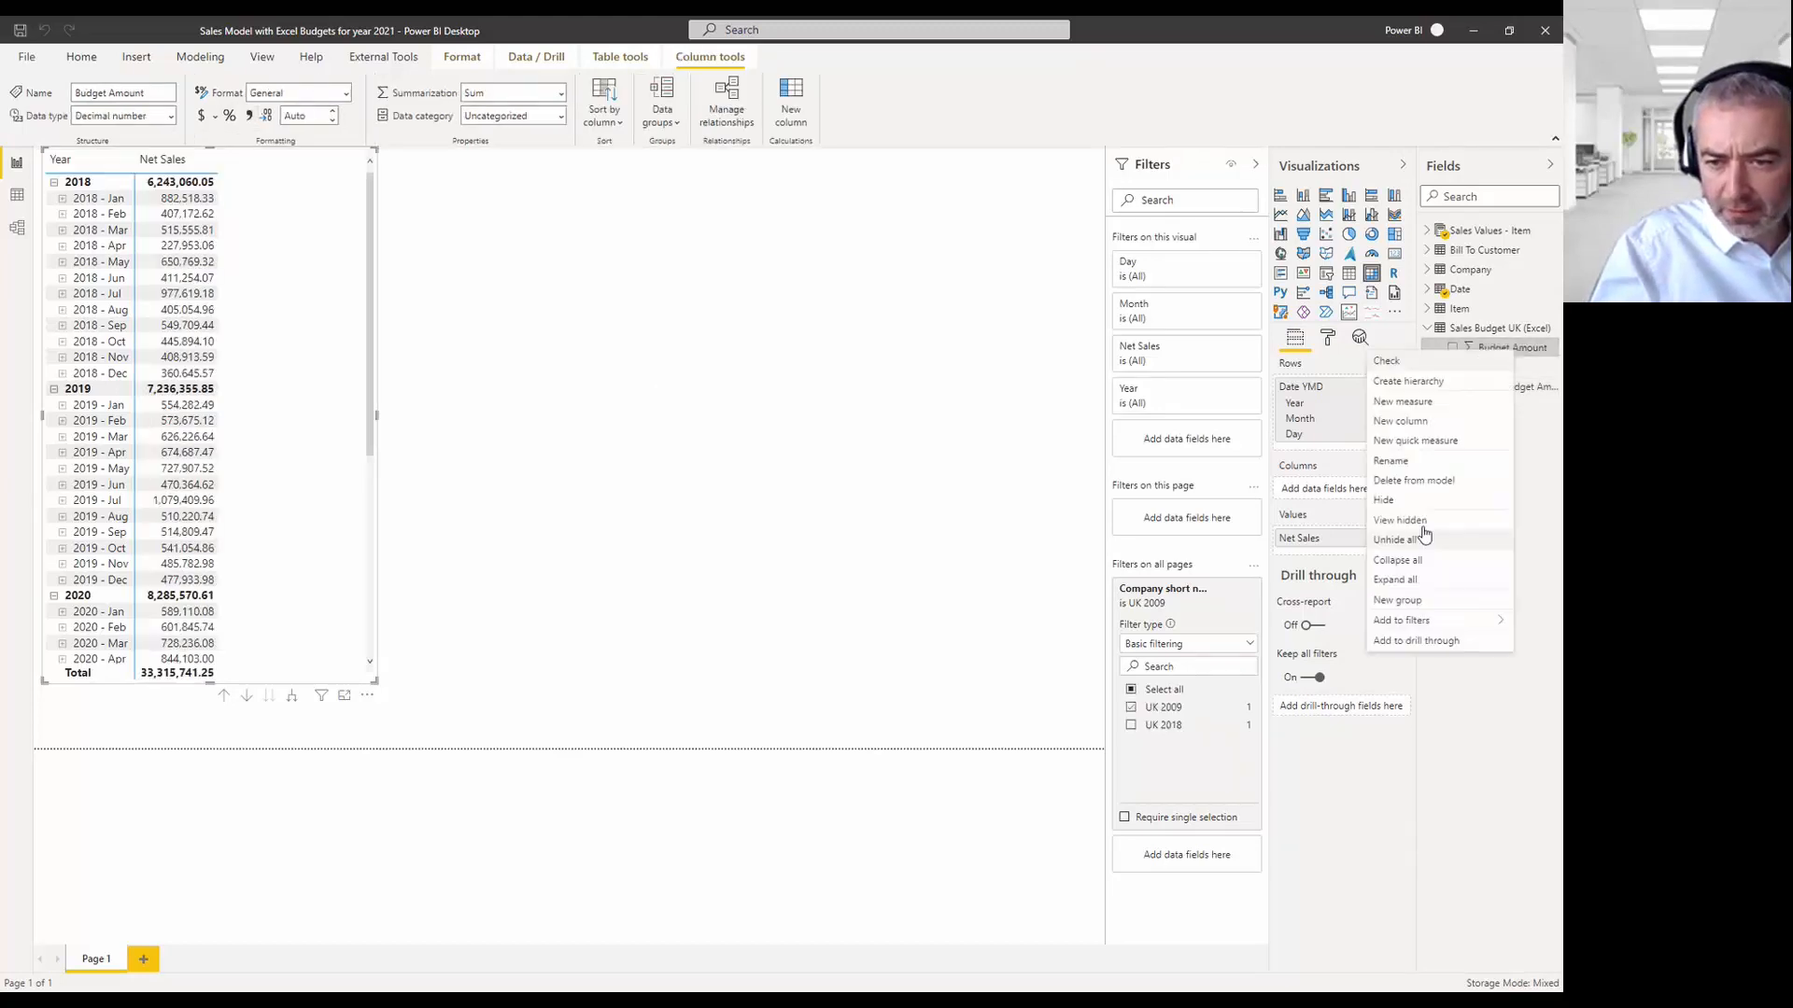
{"action": "key", "text": "Escape"}
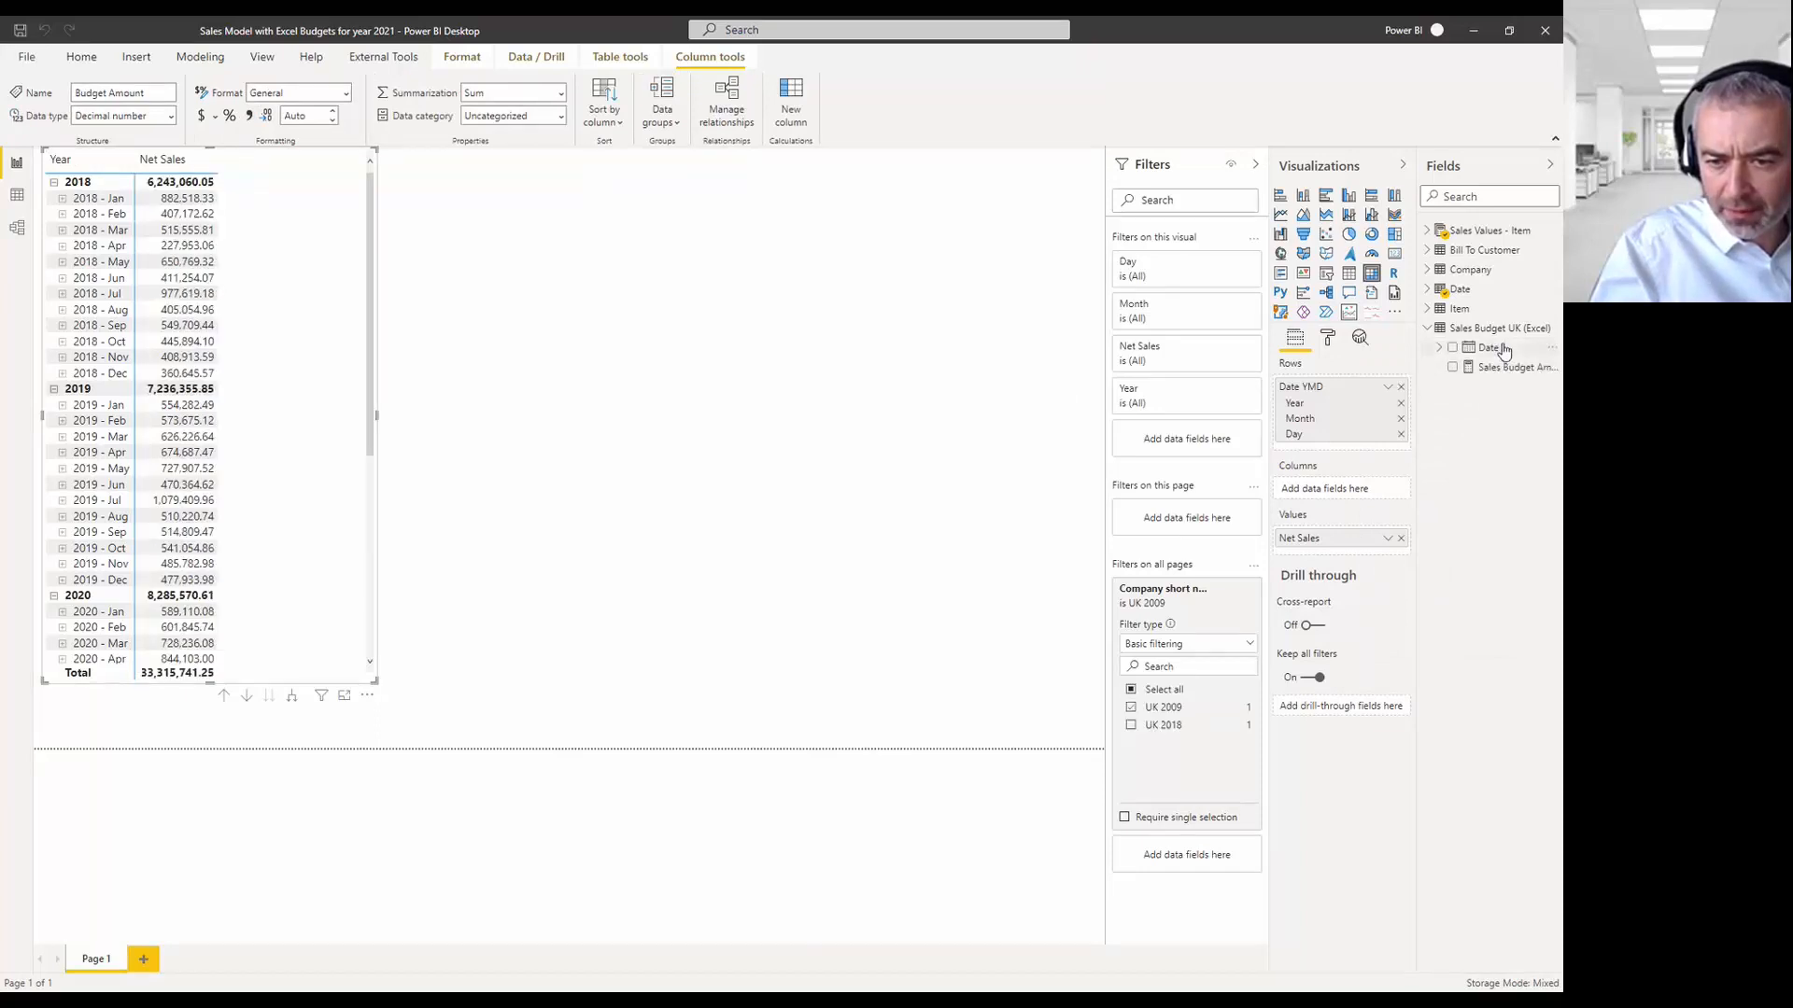
{"action": "right_click", "coordinate": [1503, 350]}
{"action": "key", "text": "Escape"}
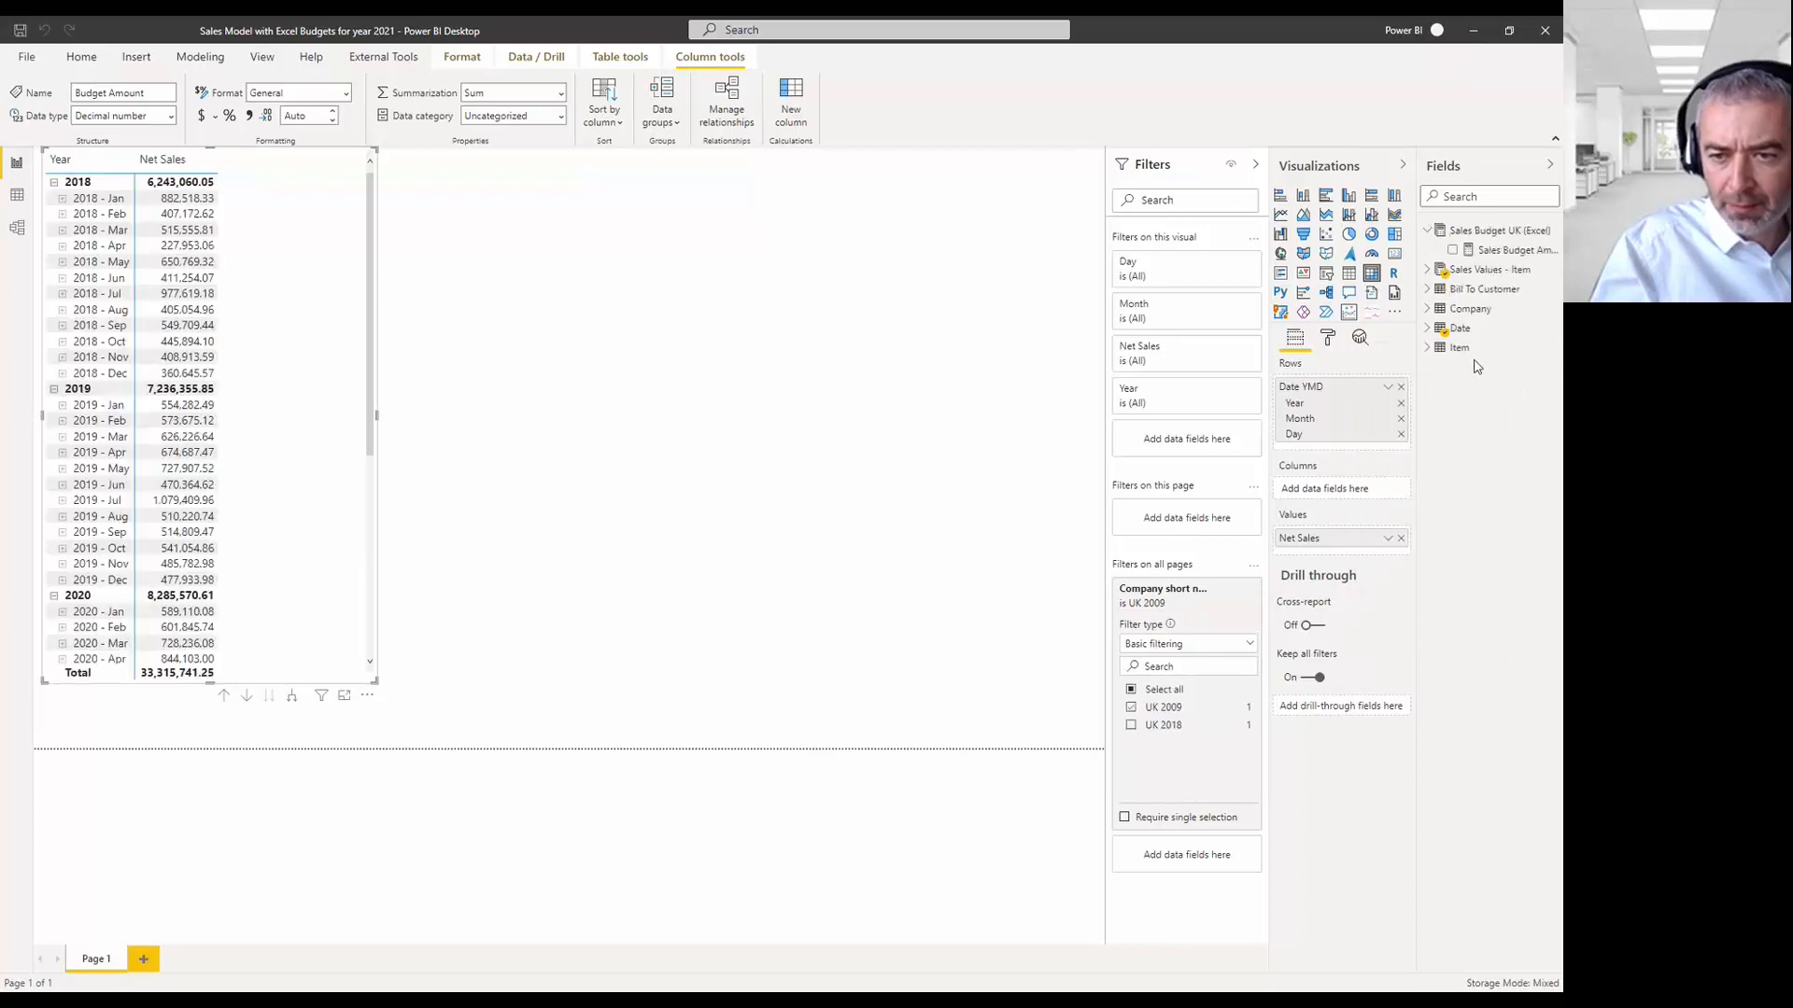
Add the Sales Budget Amount UK measure to the matrix values beside Net Sales.
{"action": "left_click", "coordinate": [1427, 348]}
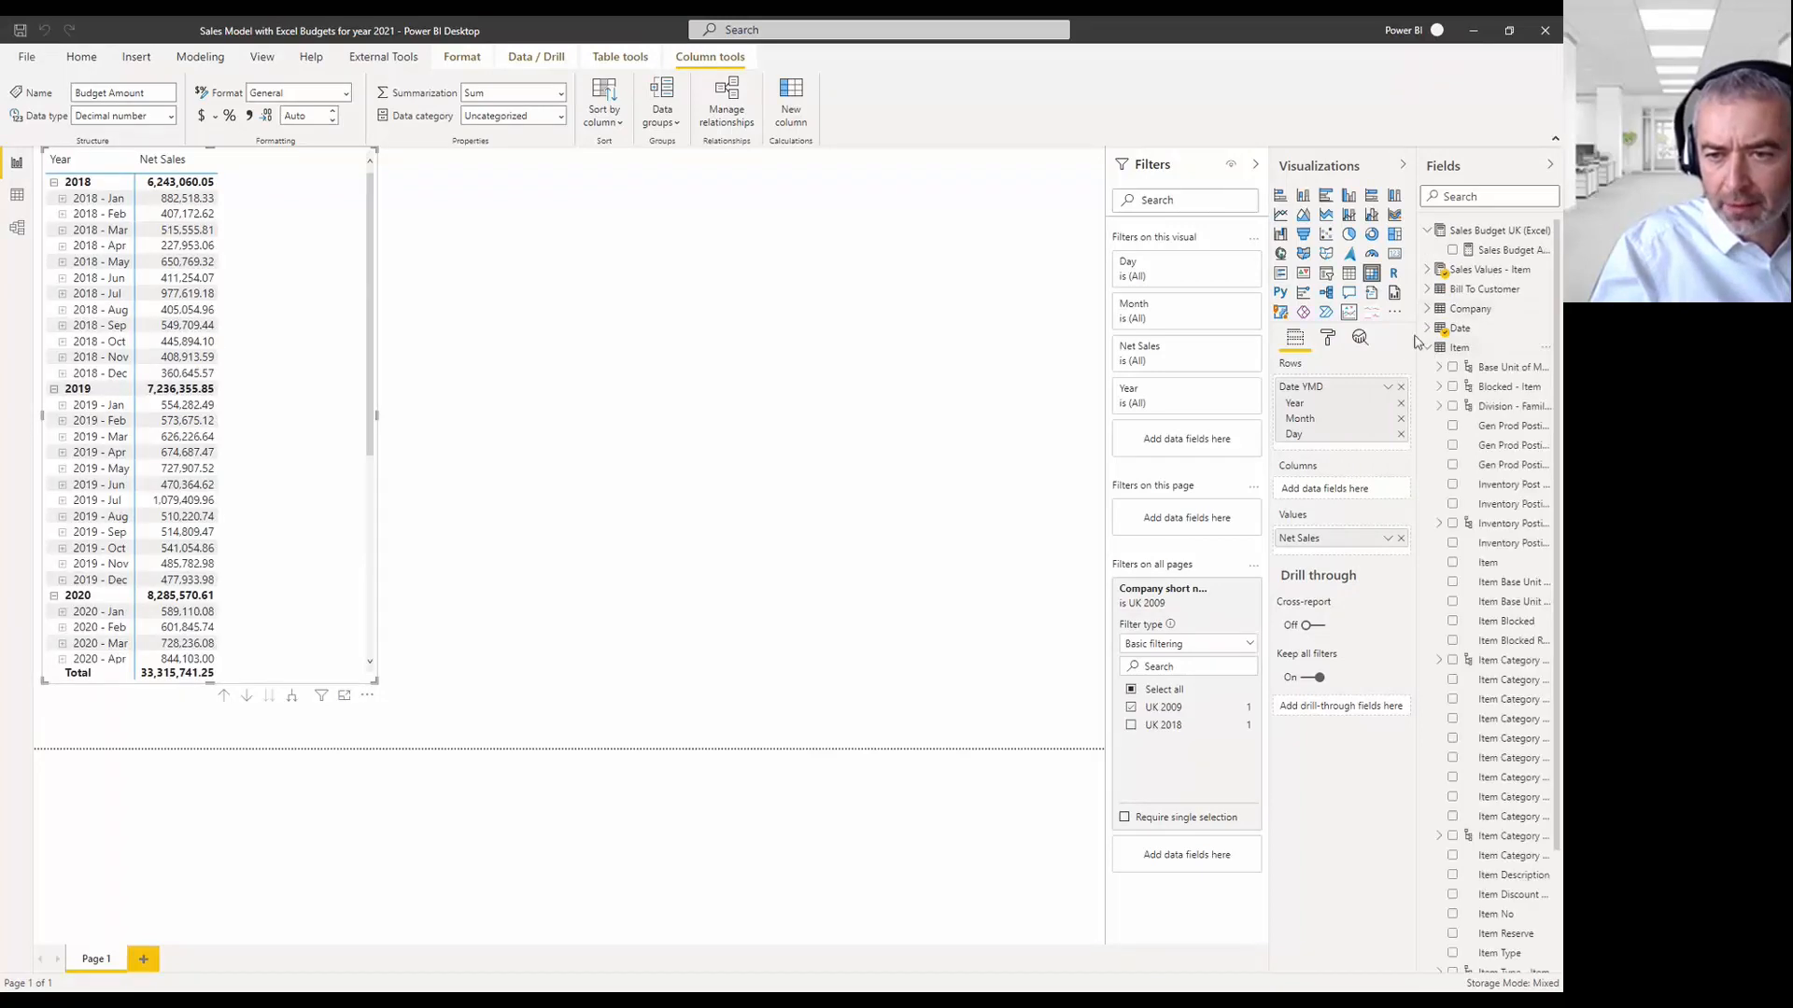
{"action": "left_click", "coordinate": [1419, 344]}
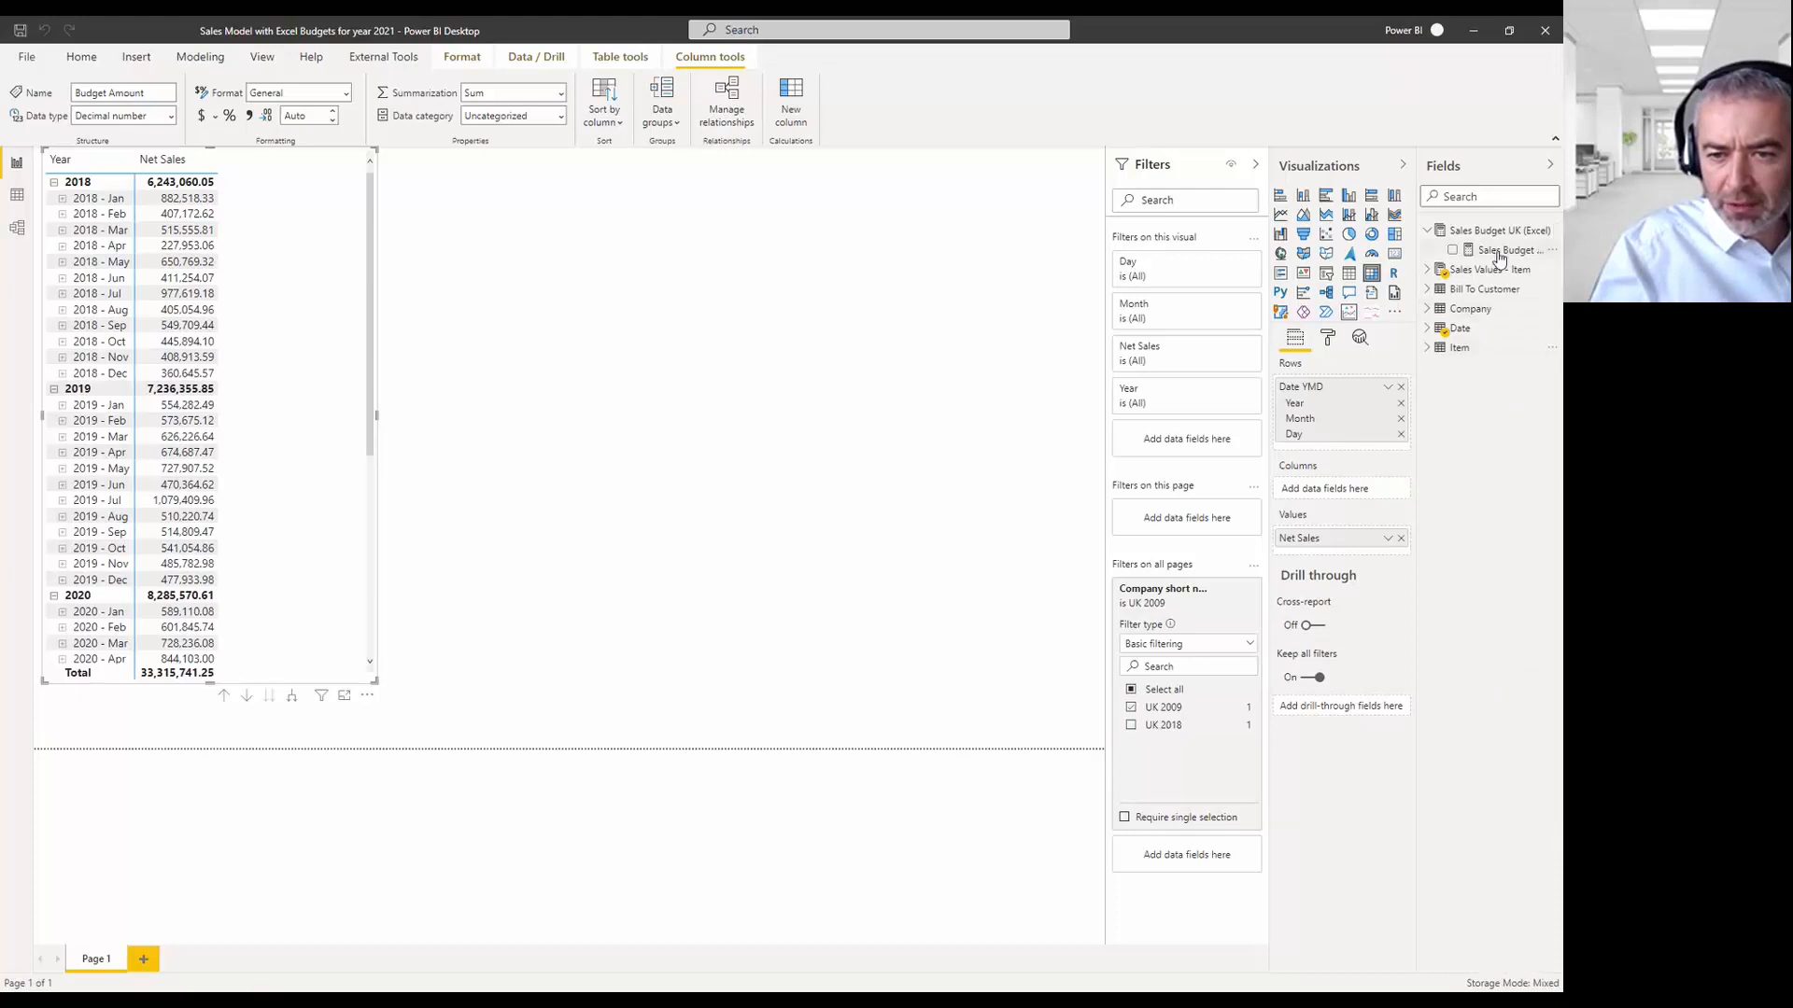
{"action": "left_click_drag", "start_coordinate": [1505, 250], "coordinate": [1330, 547]}
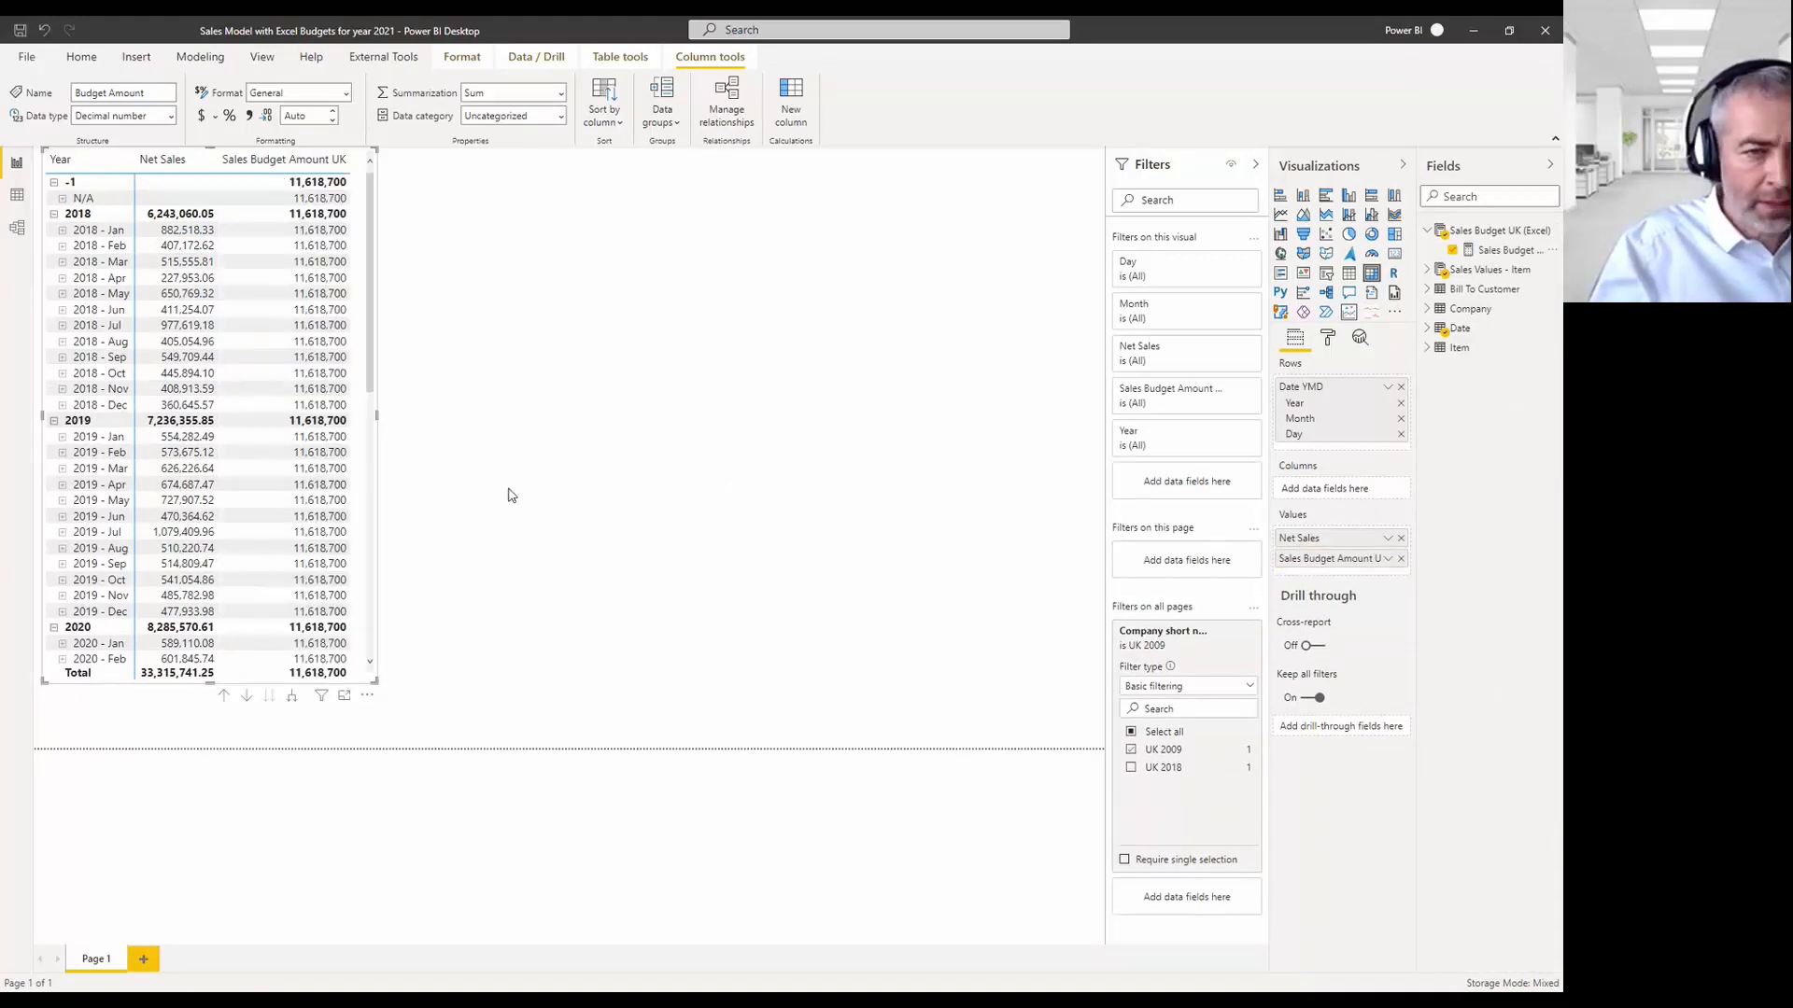
Add the Year level of Date YMD as a page filter with basic filtering set to 2021.
{"action": "left_click", "coordinate": [1426, 329]}
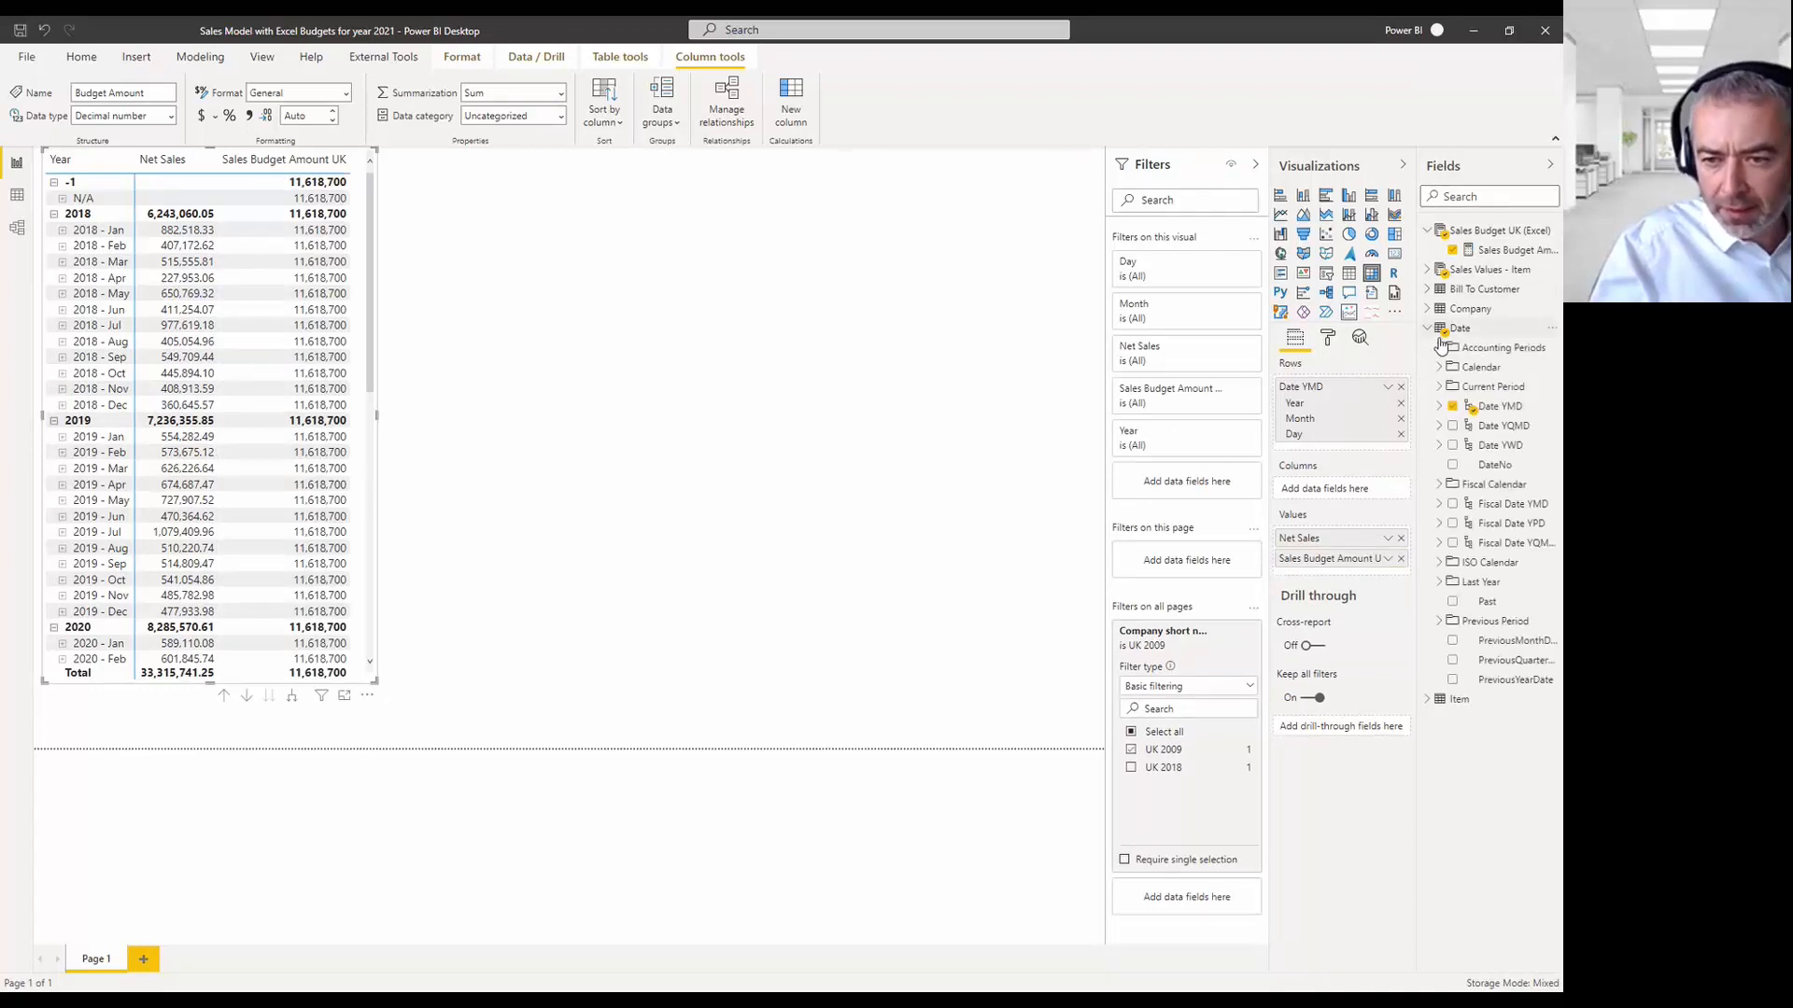
{"action": "left_click_drag", "start_coordinate": [1497, 427], "coordinate": [1344, 474]}
{"action": "left_click", "coordinate": [1439, 406]}
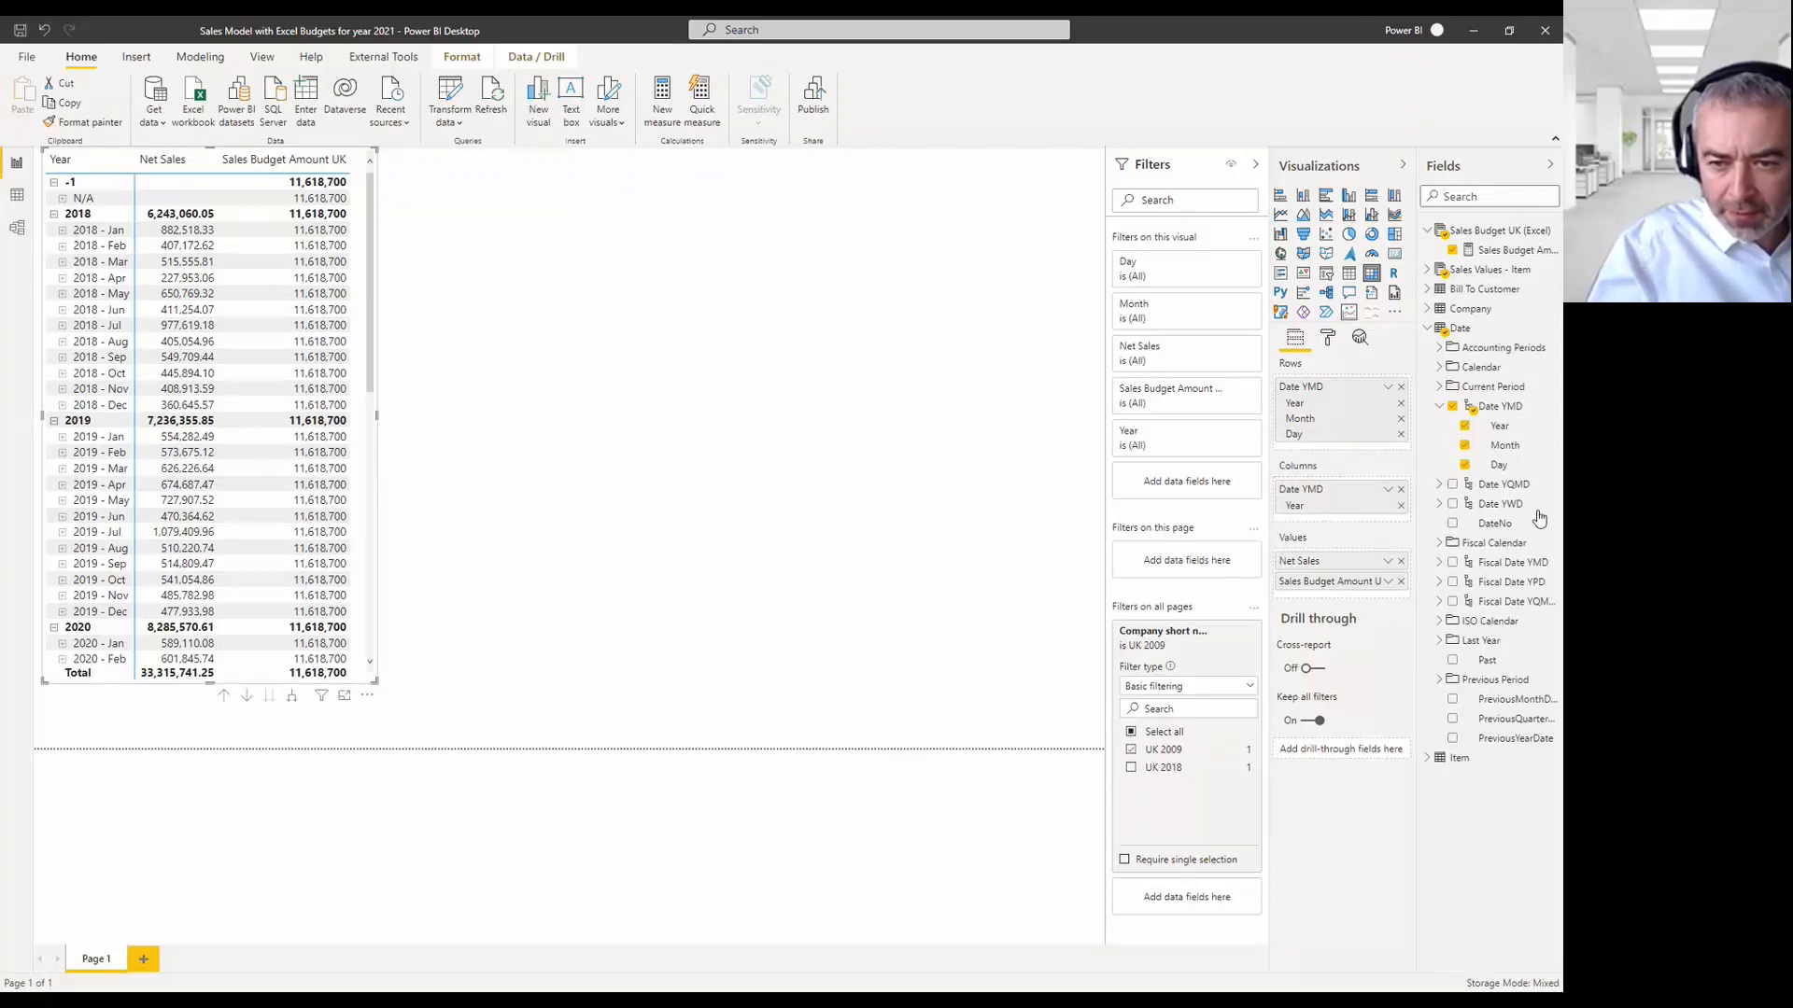
{"action": "left_click", "coordinate": [1400, 489]}
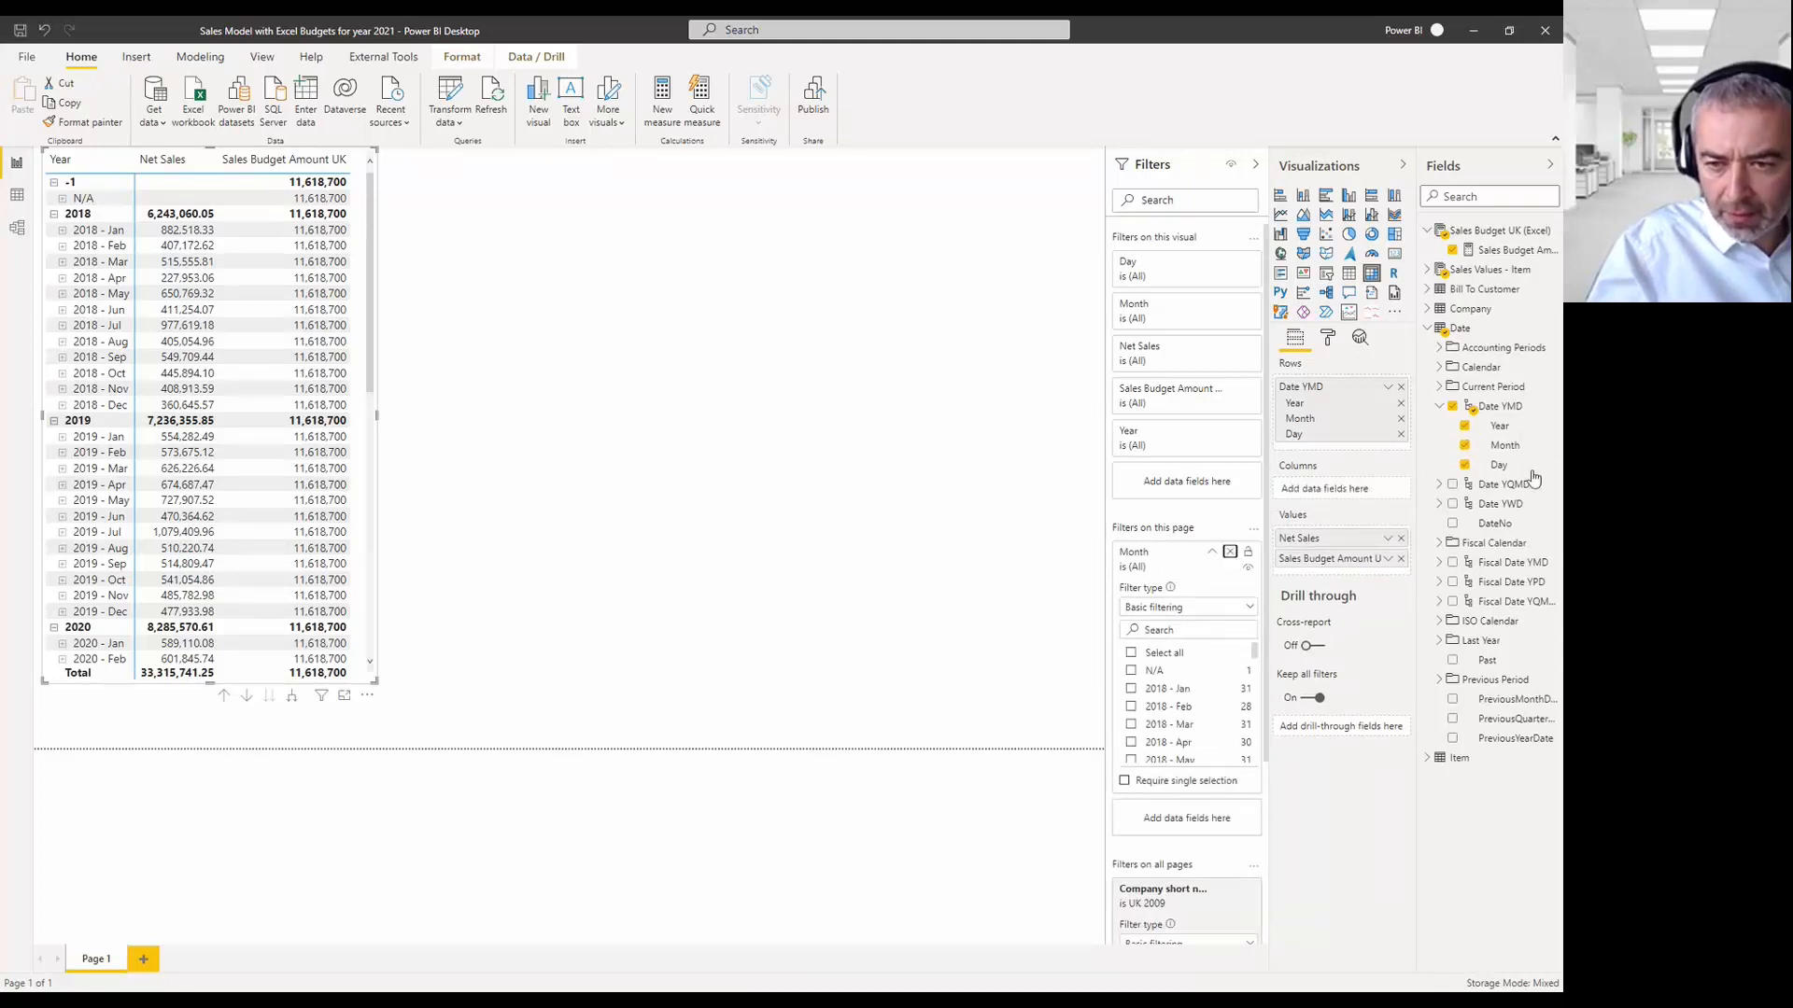
{"action": "left_click_drag", "start_coordinate": [1498, 425], "coordinate": [1195, 560]}
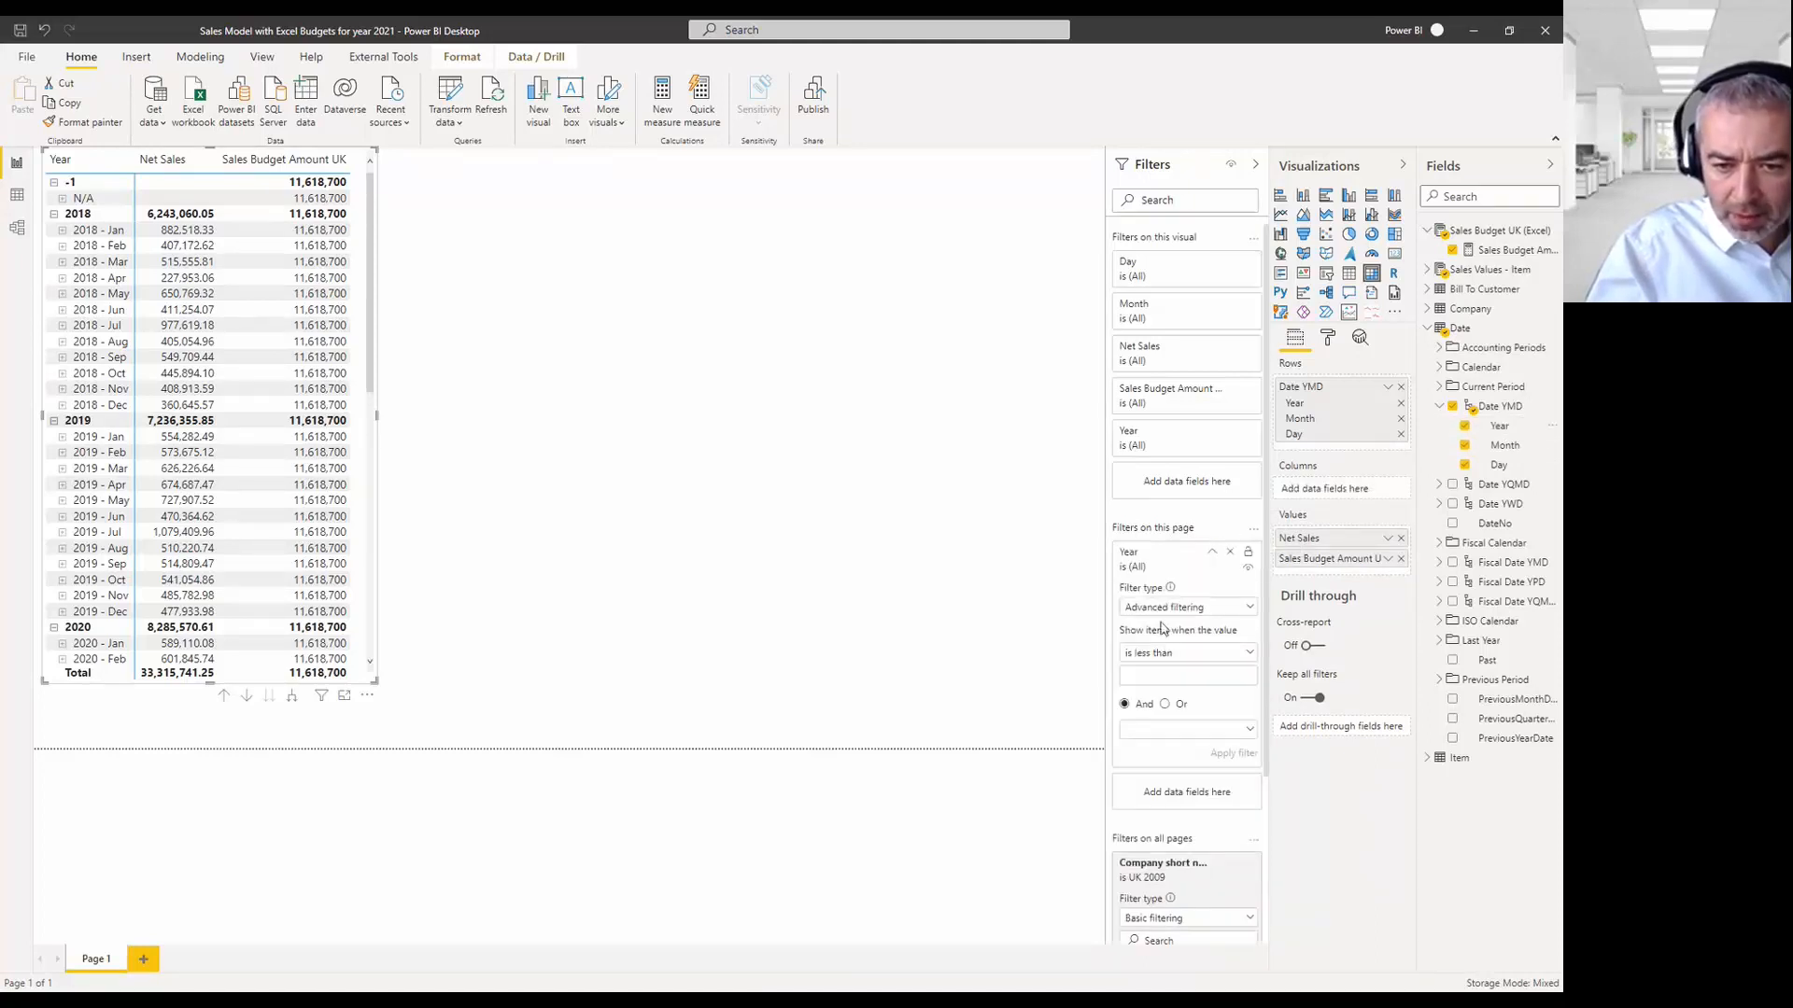
{"action": "left_click", "coordinate": [1167, 607]}
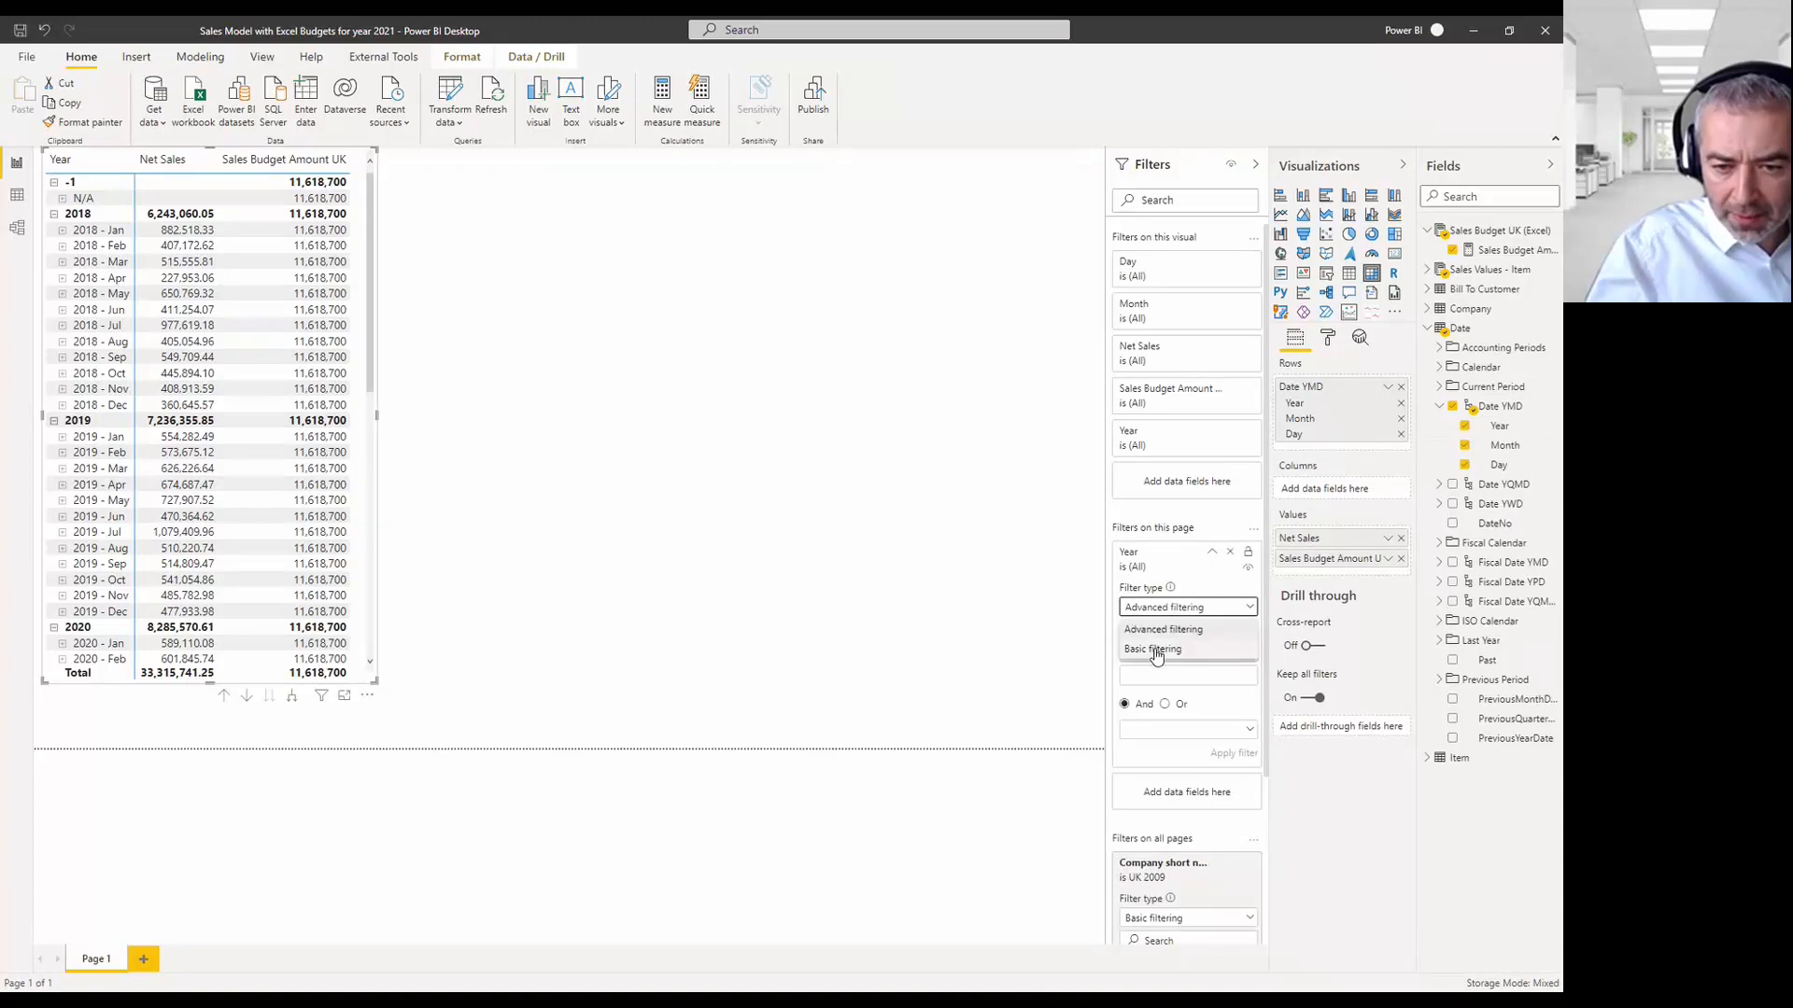
{"action": "left_click", "coordinate": [1155, 651]}
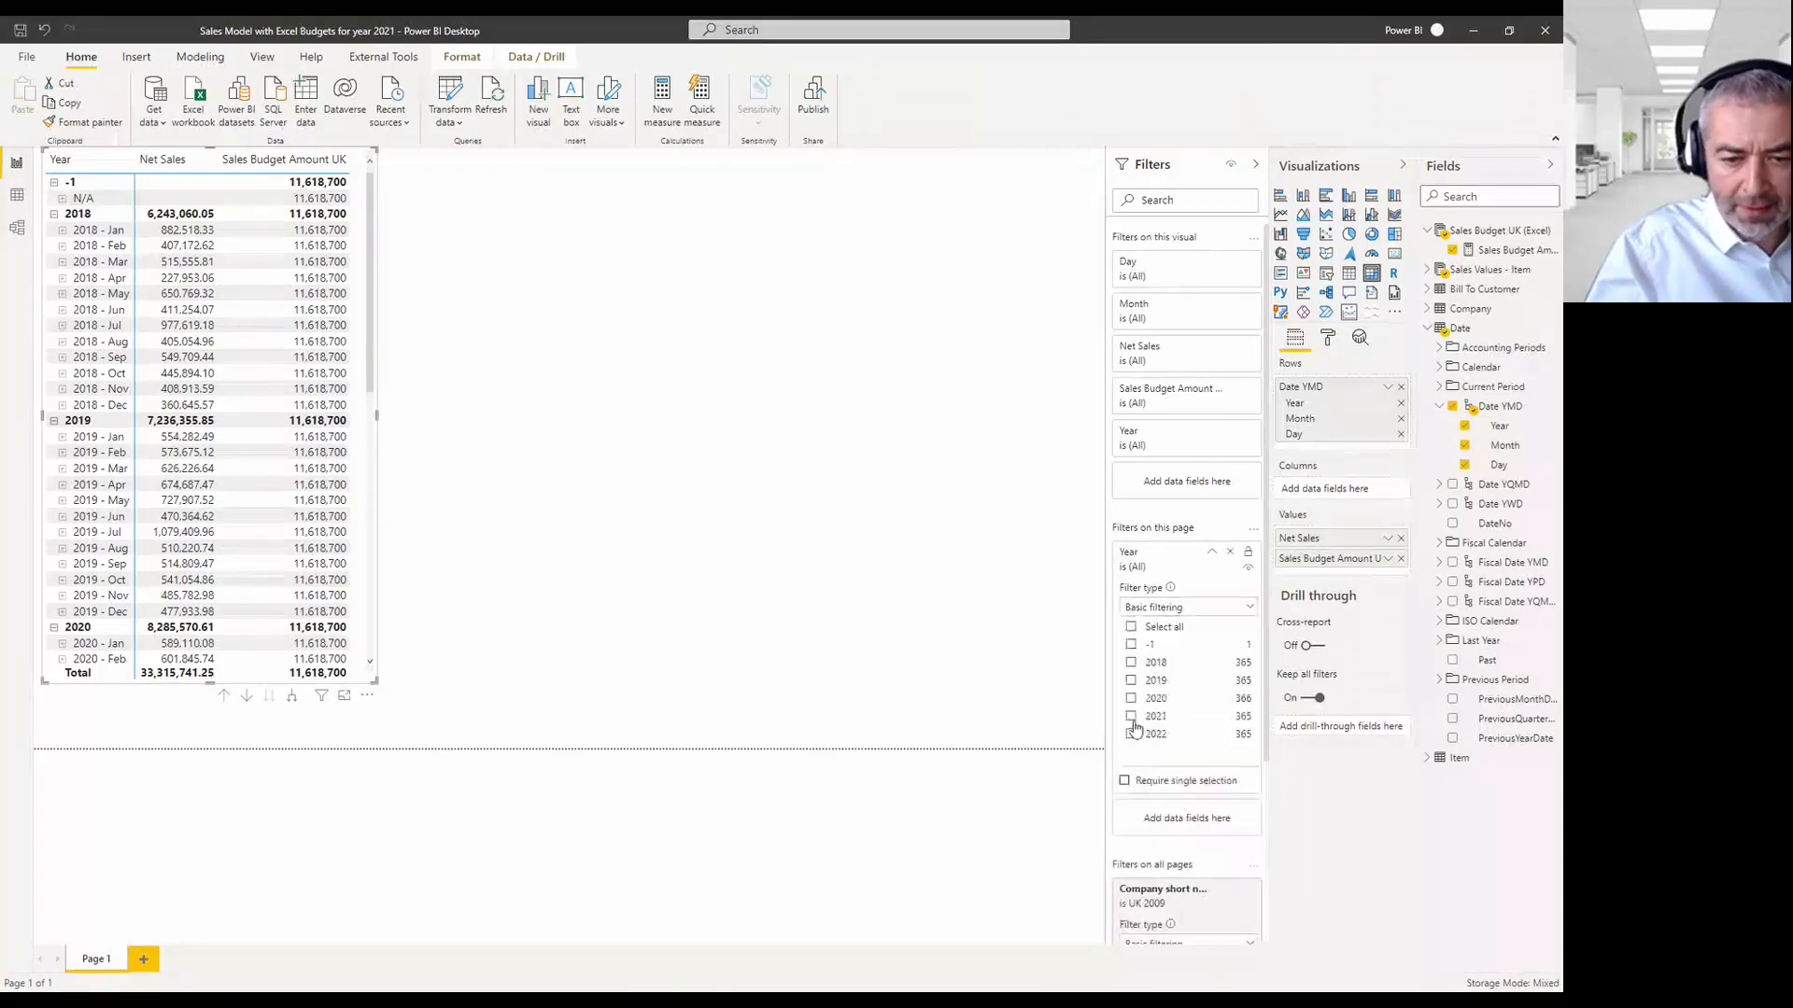
{"action": "left_click", "coordinate": [1131, 718]}
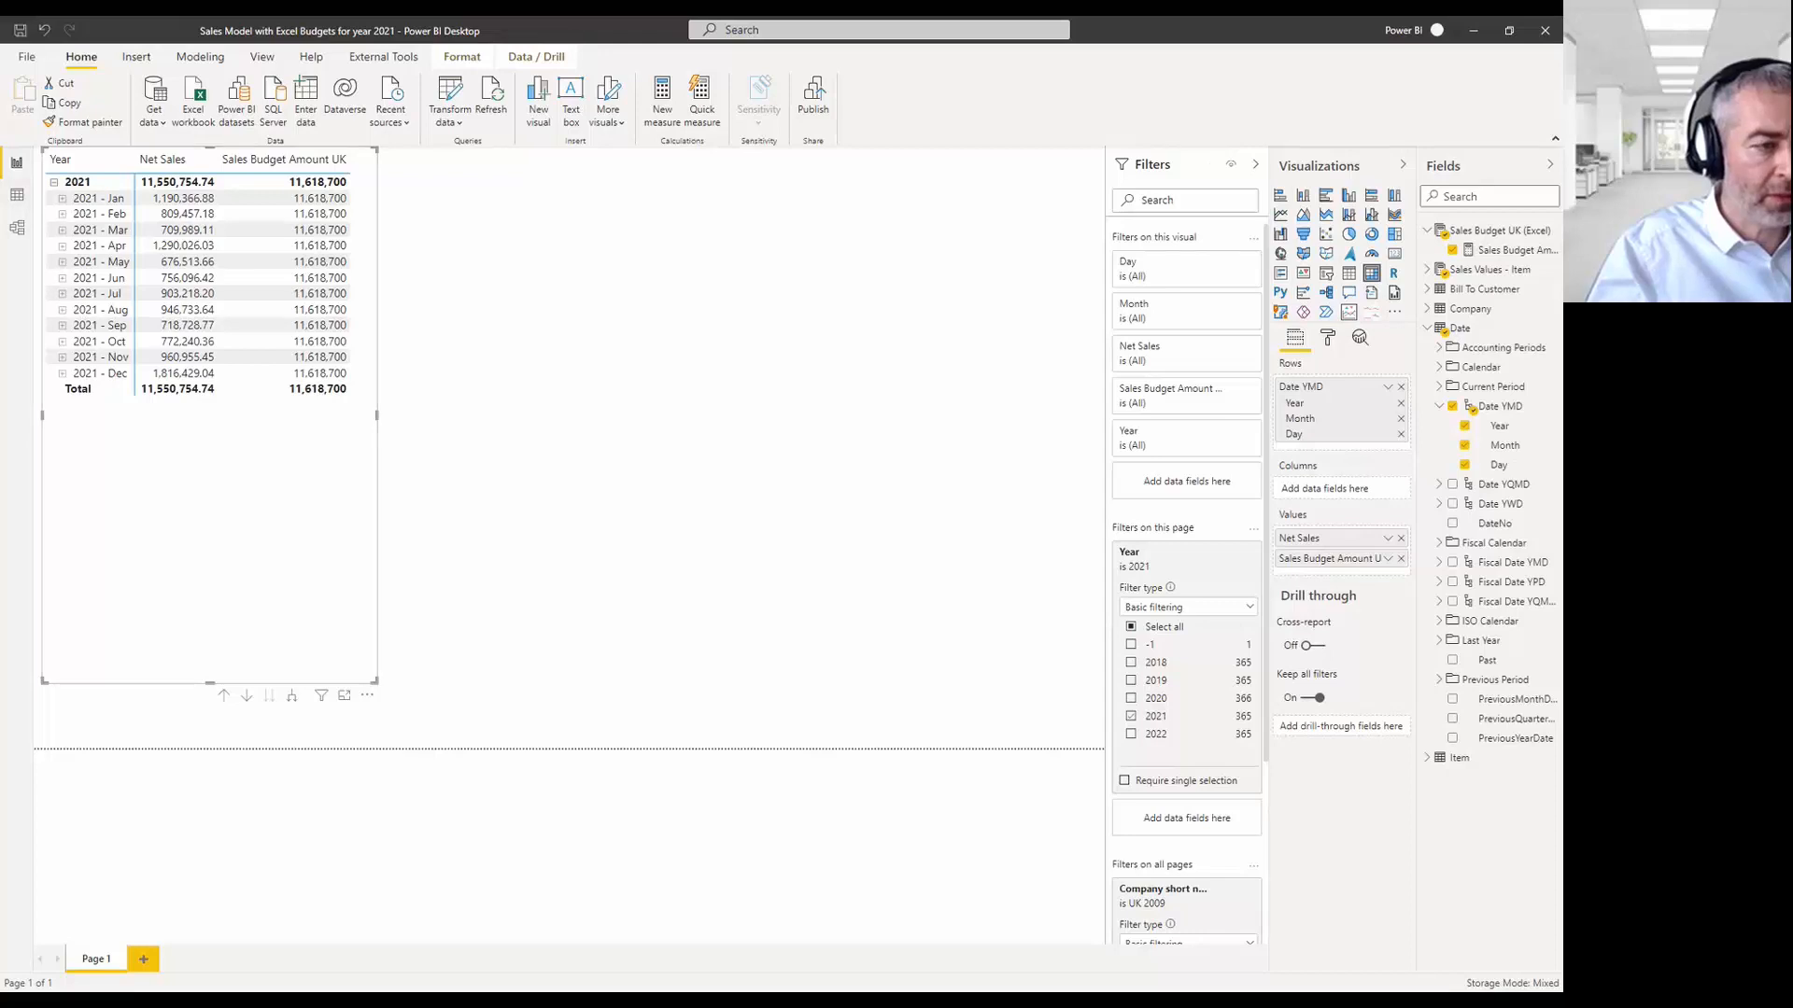
Open the model diagram and move the Bill To Customer table to the free space beside the Date table, opposite Sales Budget UK (Excel).
{"action": "left_click", "coordinate": [16, 228]}
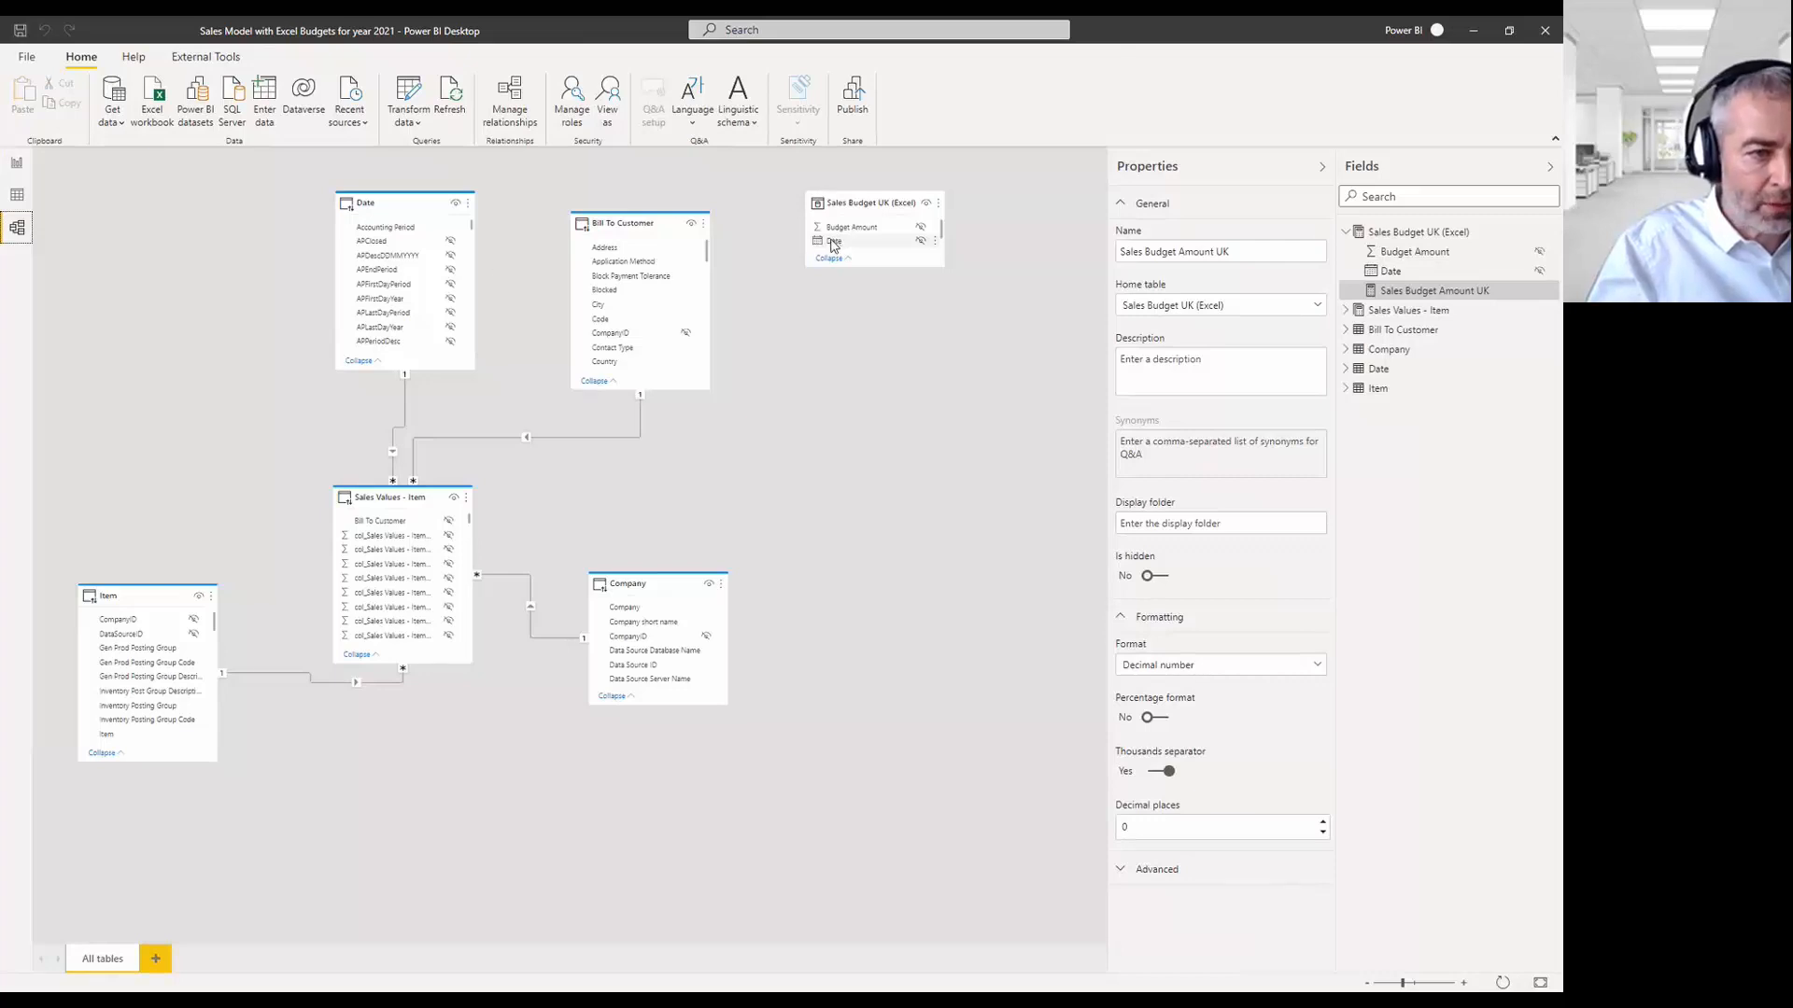
{"action": "mouse_move", "coordinate": [628, 224]}
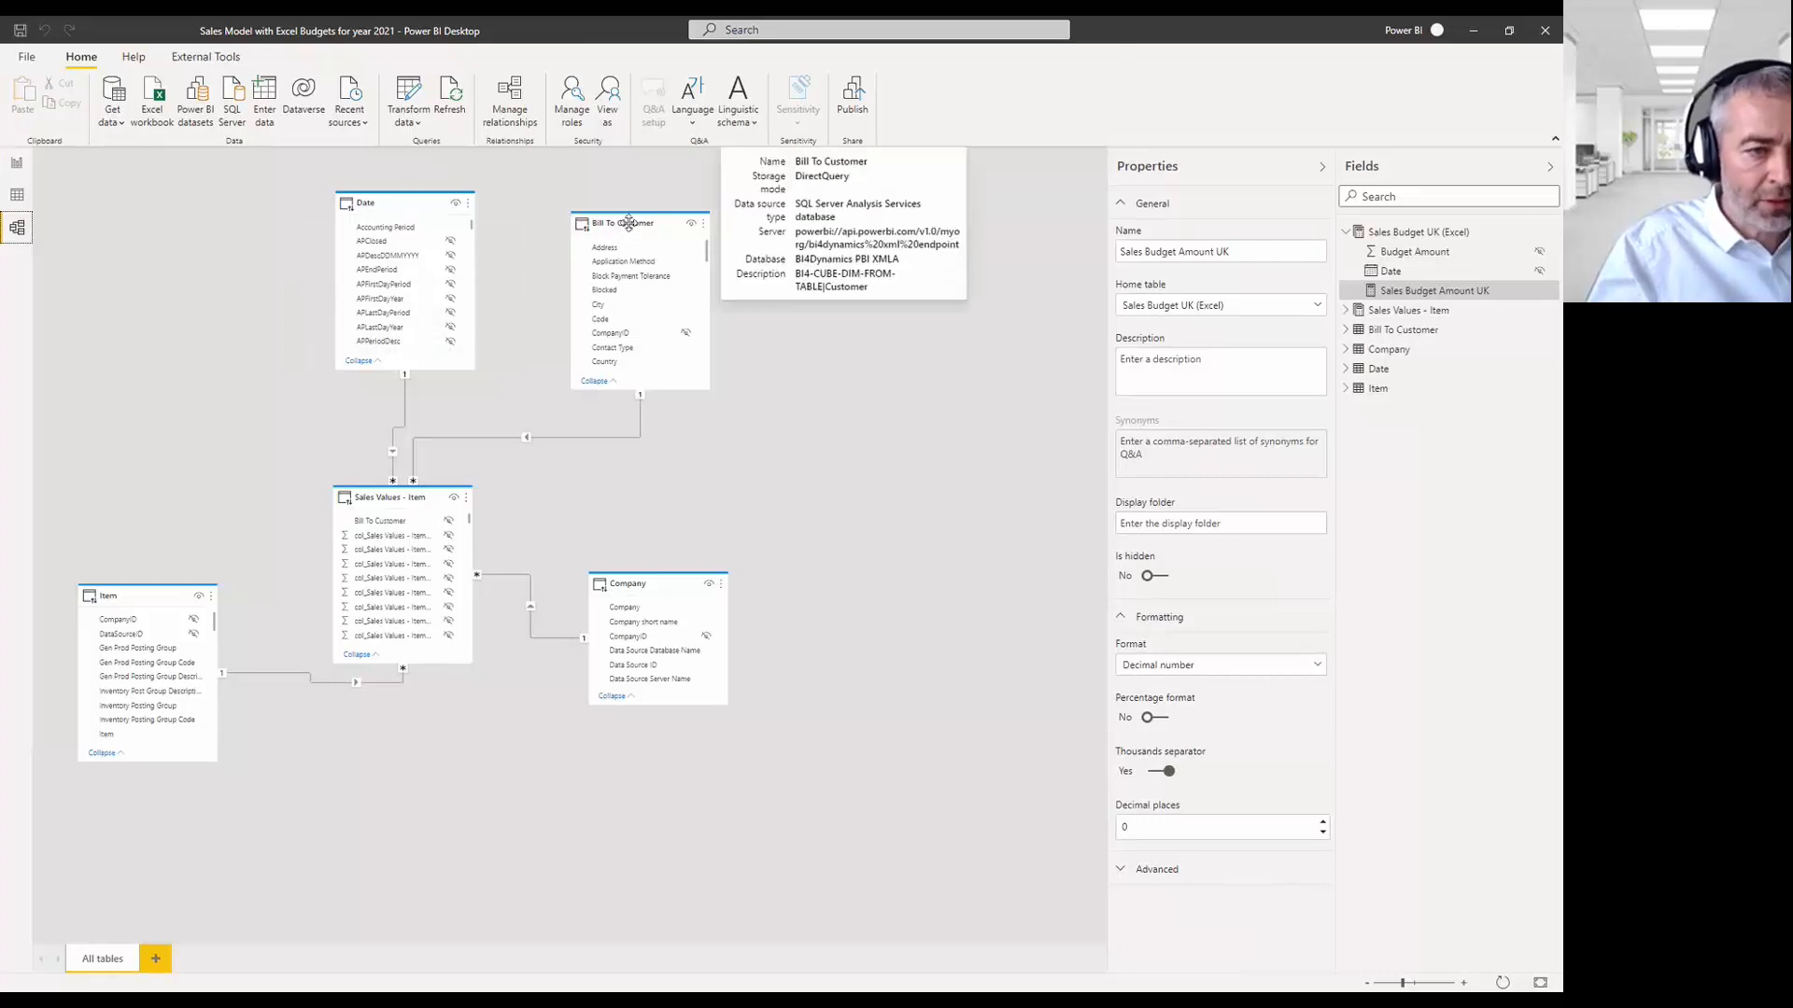
{"action": "left_click_drag", "start_coordinate": [628, 224], "coordinate": [155, 202]}
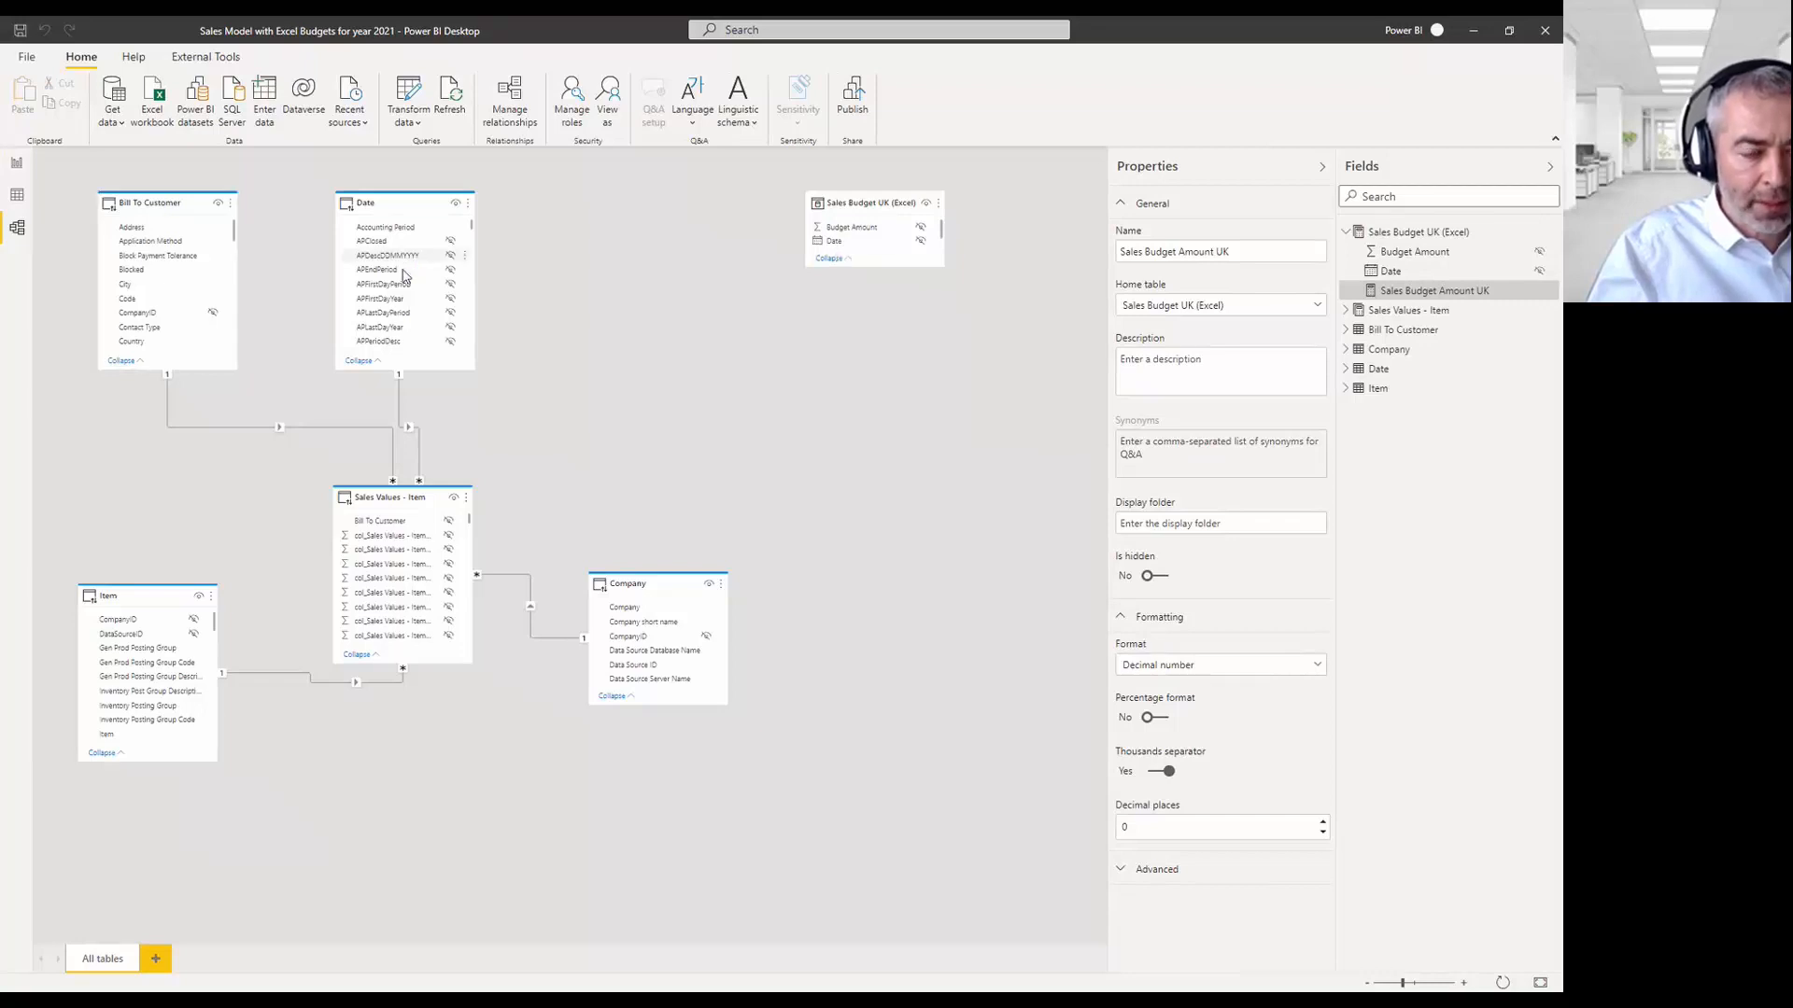
Create an active one-to-one relationship with Both cross-filtering between the Date columns of Sales Budget UK (Excel) and Date.
{"action": "left_click_drag", "start_coordinate": [403, 276], "coordinate": [404, 275]}
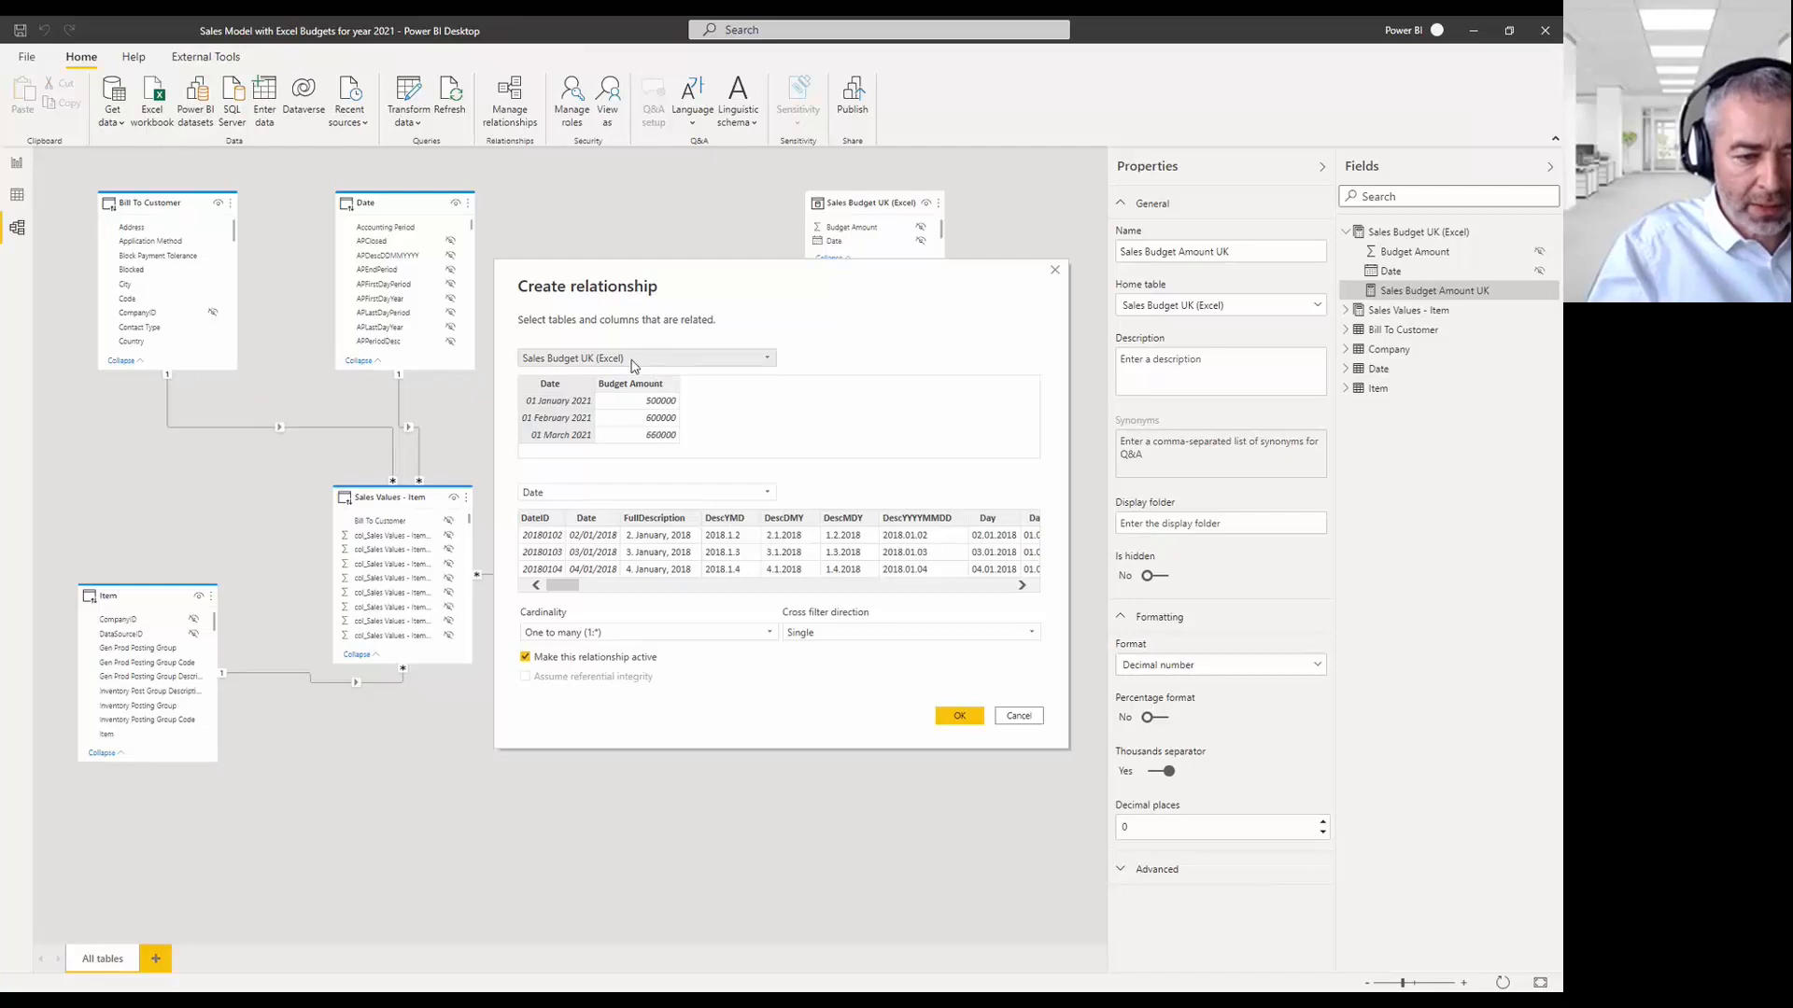
{"action": "left_click", "coordinate": [574, 633]}
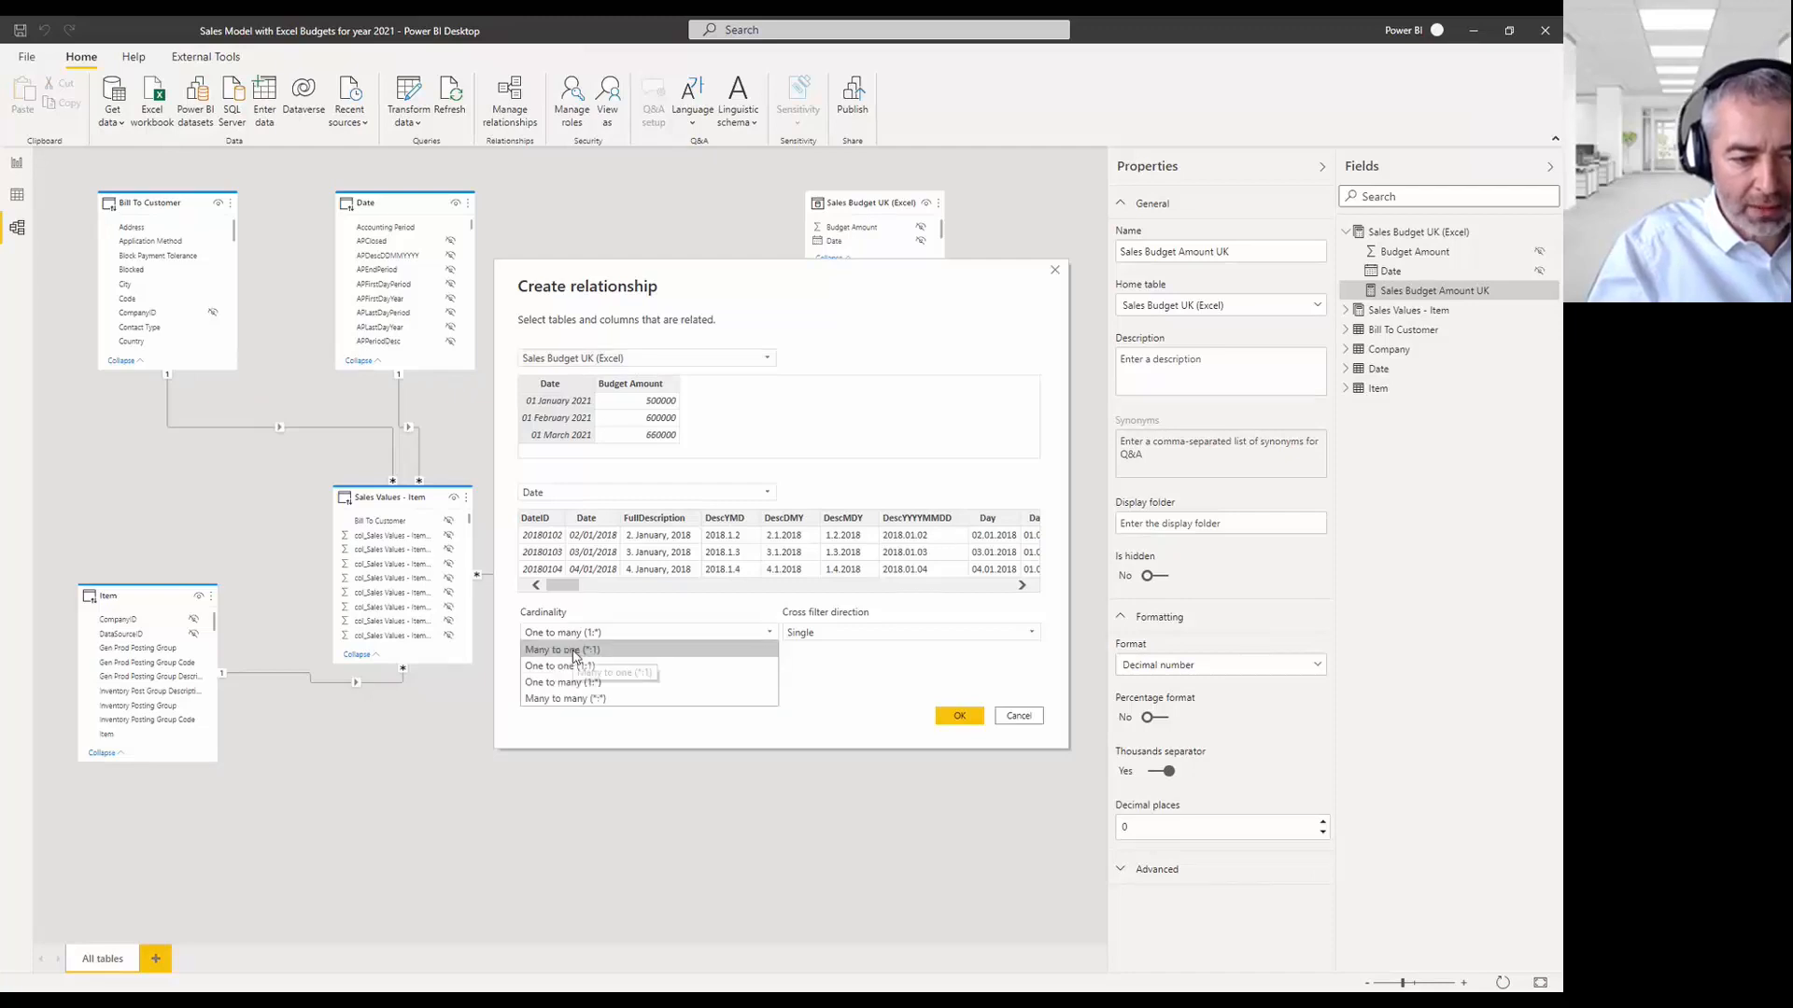
{"action": "left_click", "coordinate": [574, 651]}
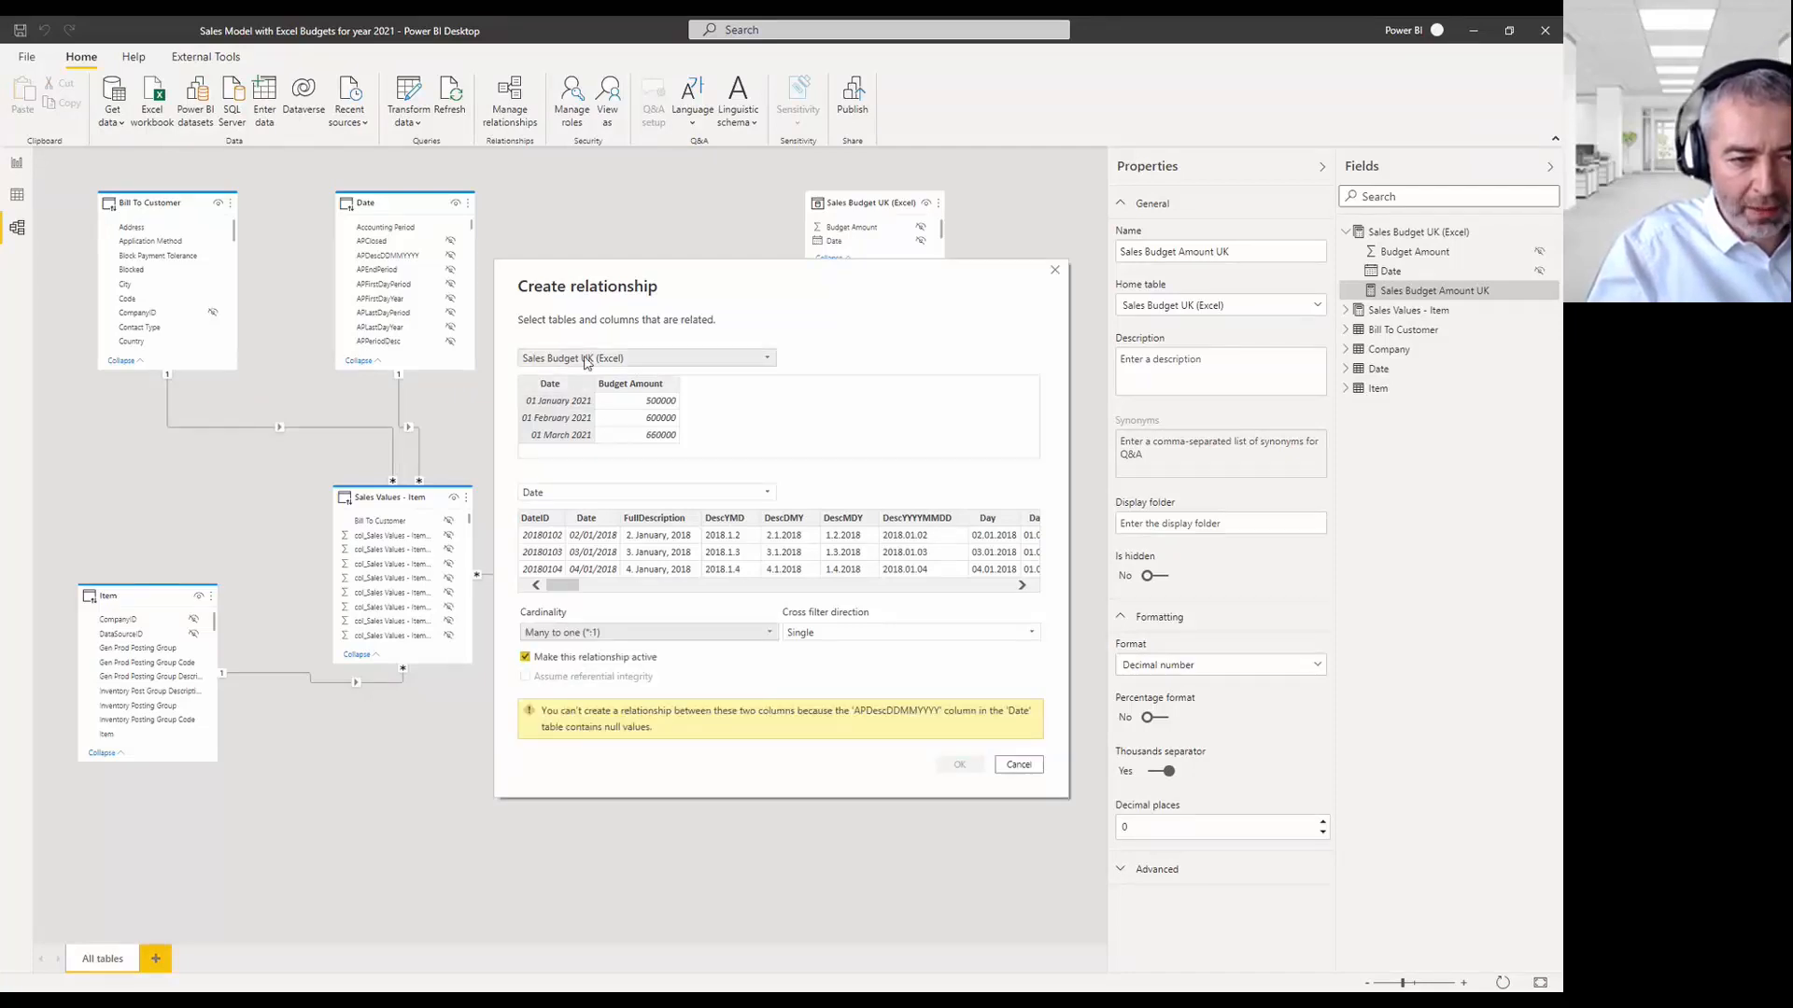
{"action": "left_click", "coordinate": [588, 520]}
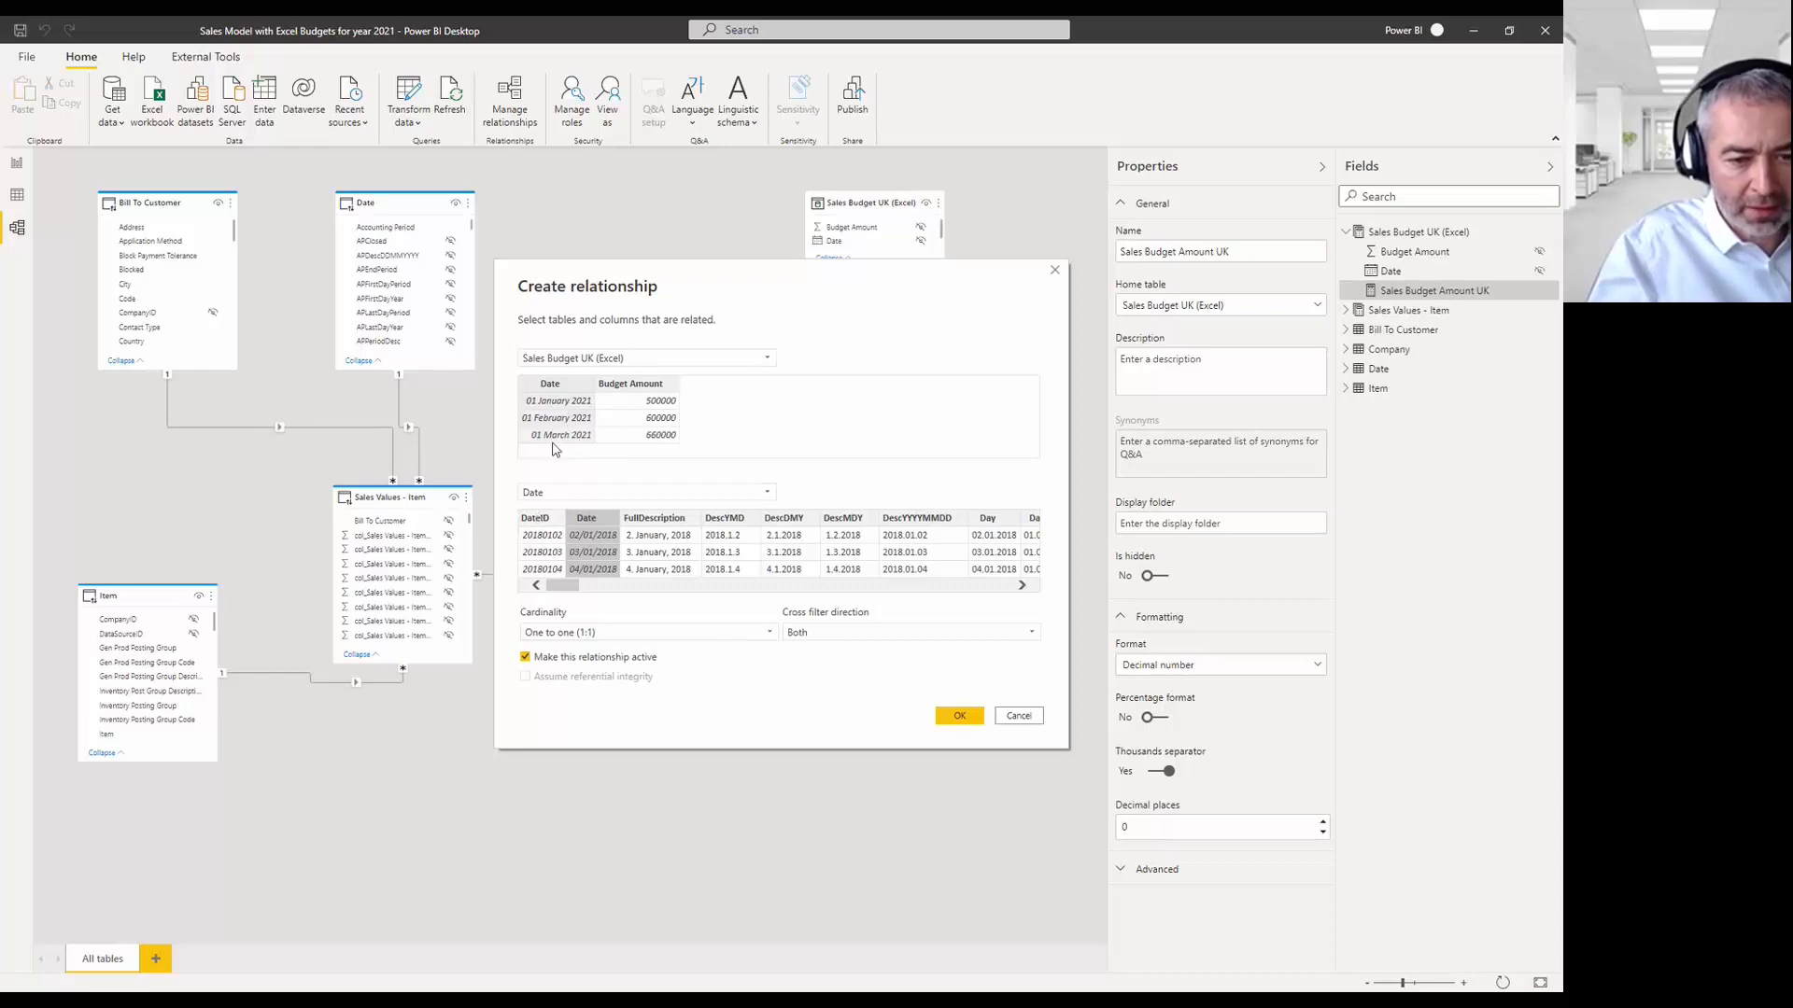
{"action": "left_click", "coordinate": [952, 717]}
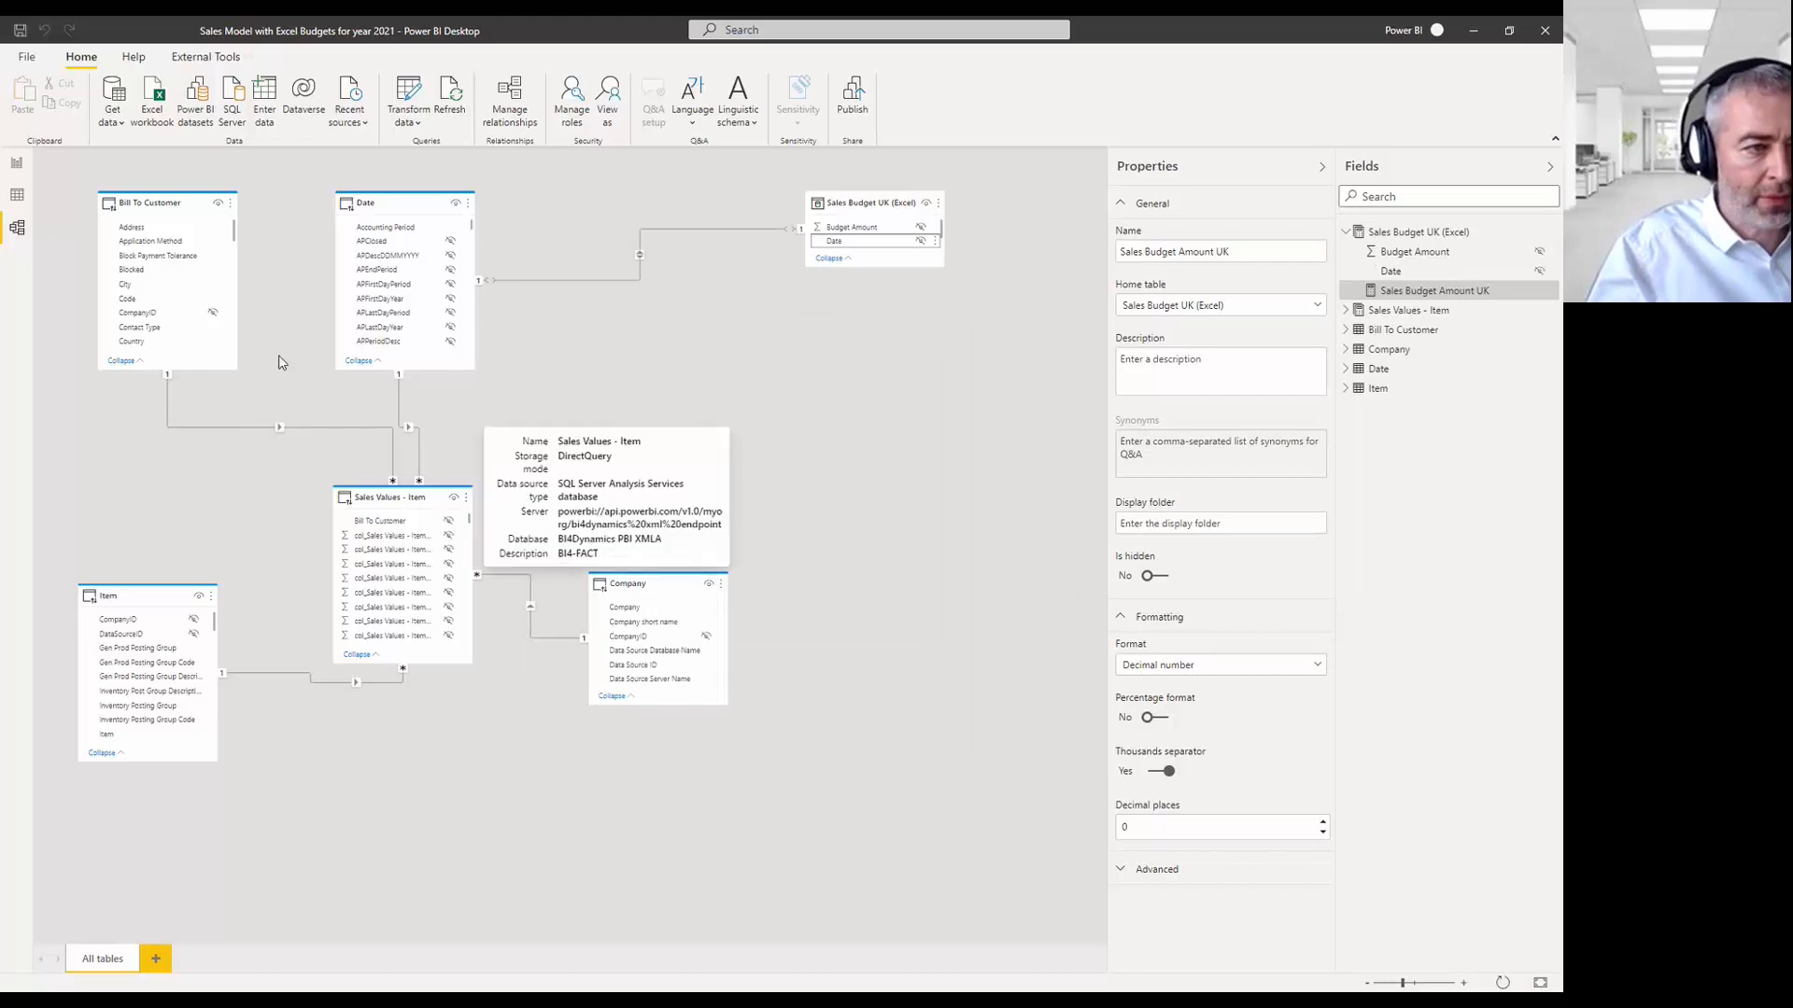
Return to the report and narrow the matrix's Sales Budget Amount UK column so its header wraps.
{"action": "left_click", "coordinate": [19, 167]}
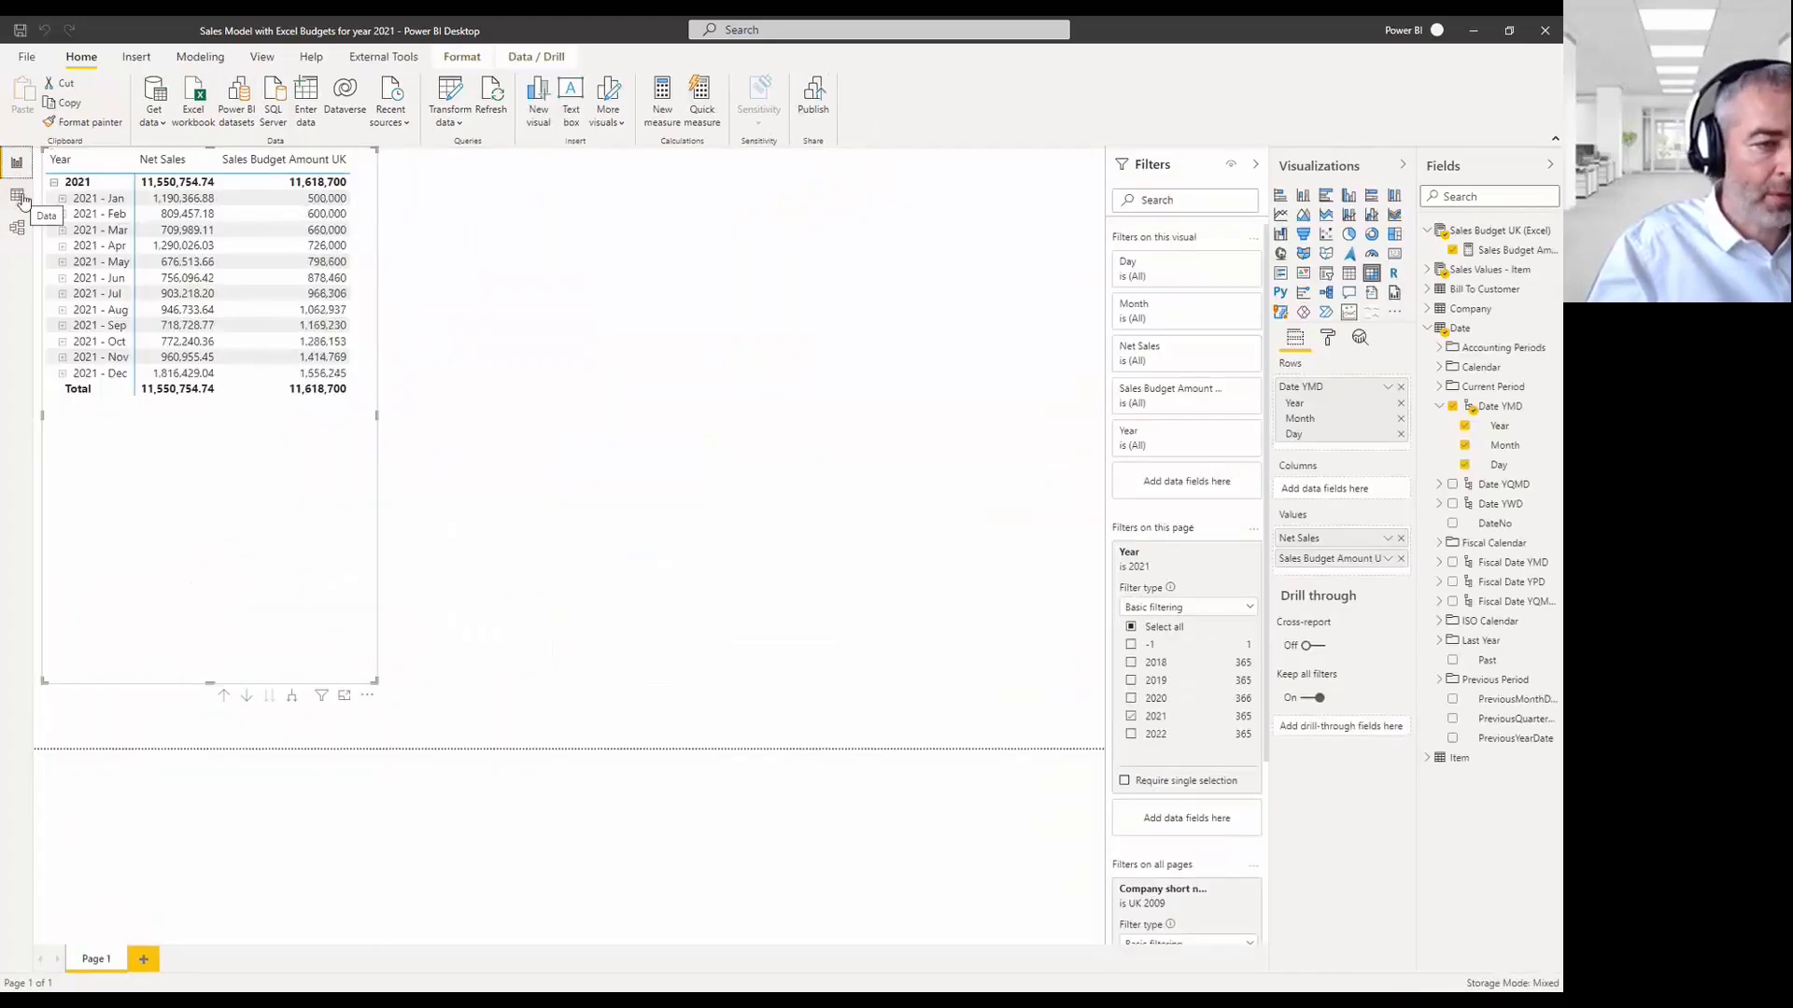
{"action": "left_click_drag", "start_coordinate": [348, 159], "coordinate": [314, 161]}
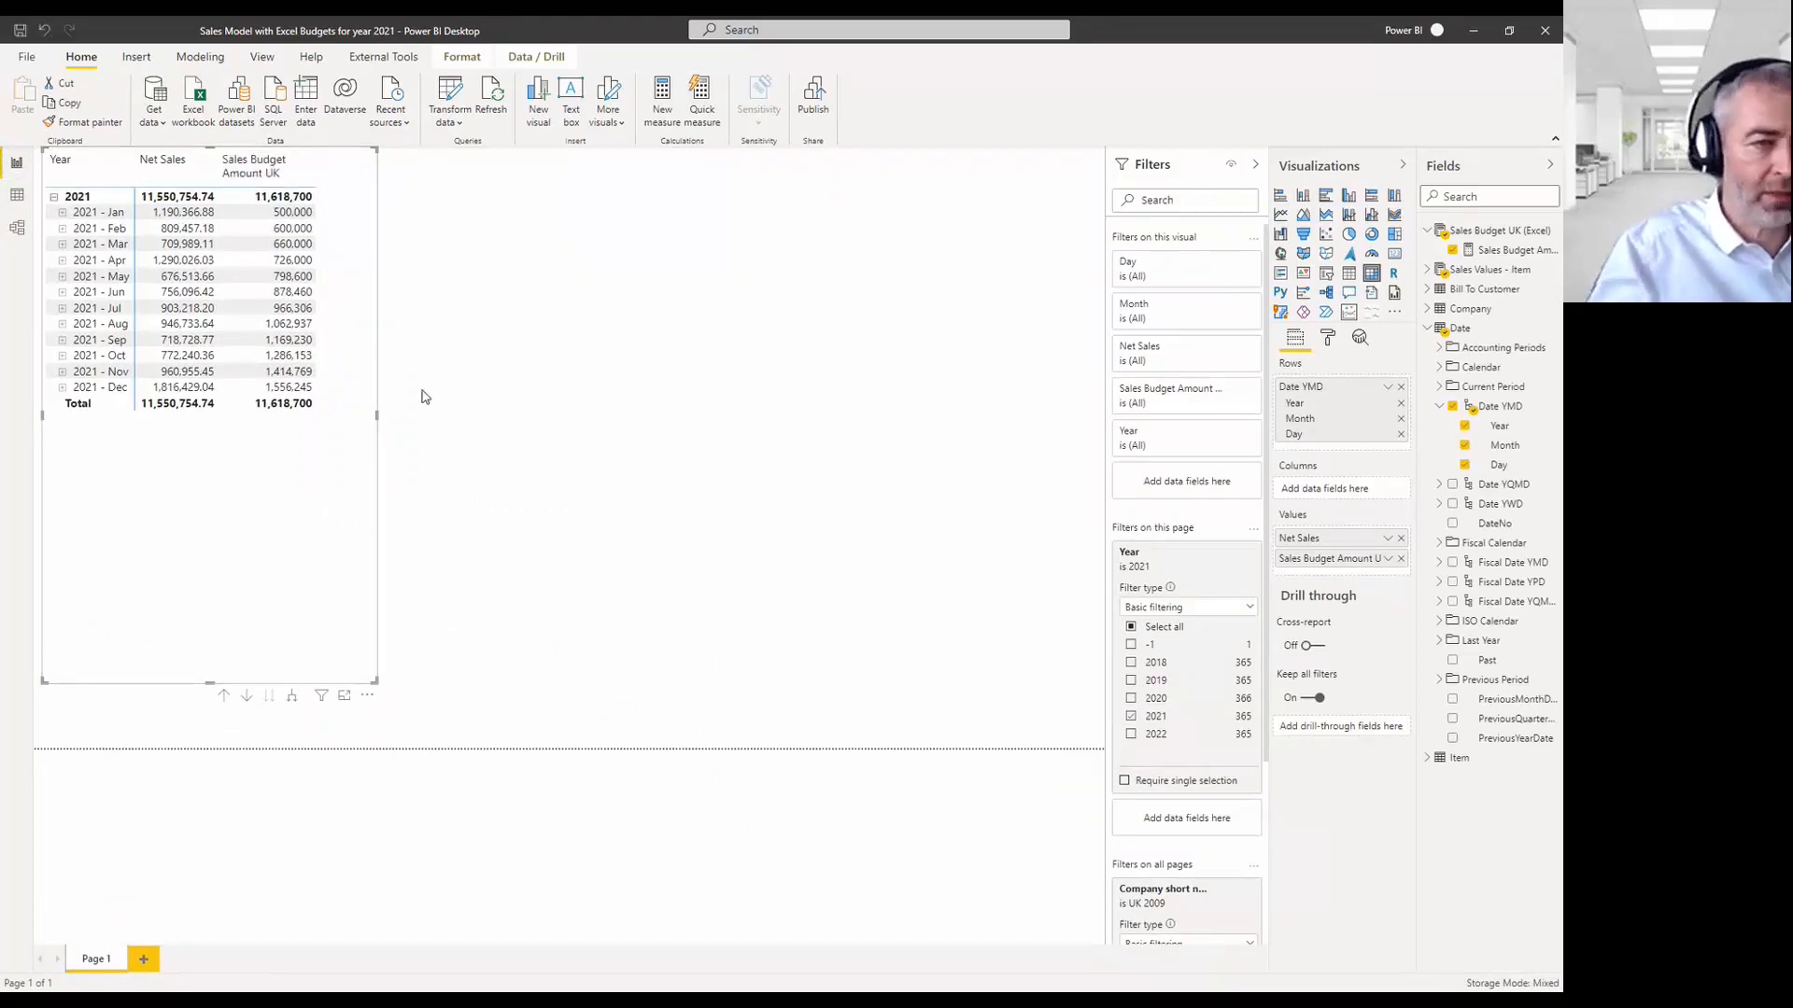
Publish the report to the BI4Dynamics PPU Departments workspace and open the published version in the Power BI service.
{"action": "left_click", "coordinate": [820, 93]}
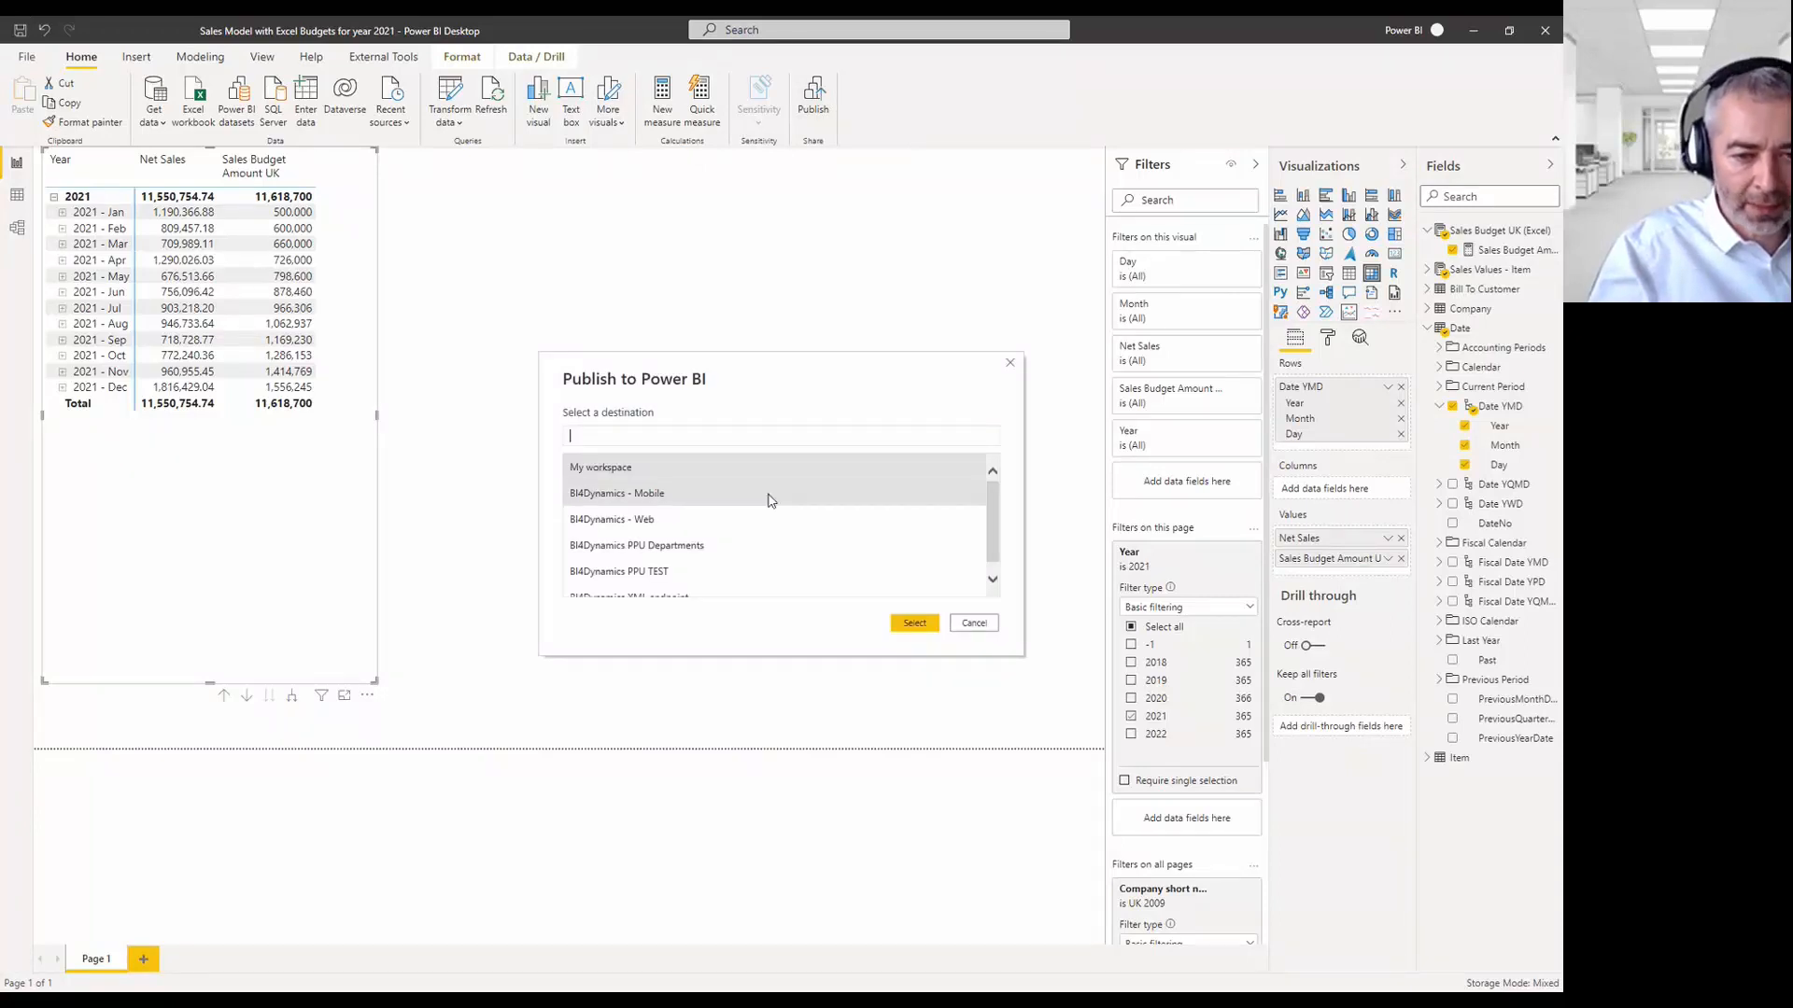
{"action": "left_click_drag", "start_coordinate": [997, 502], "coordinate": [1001, 514]}
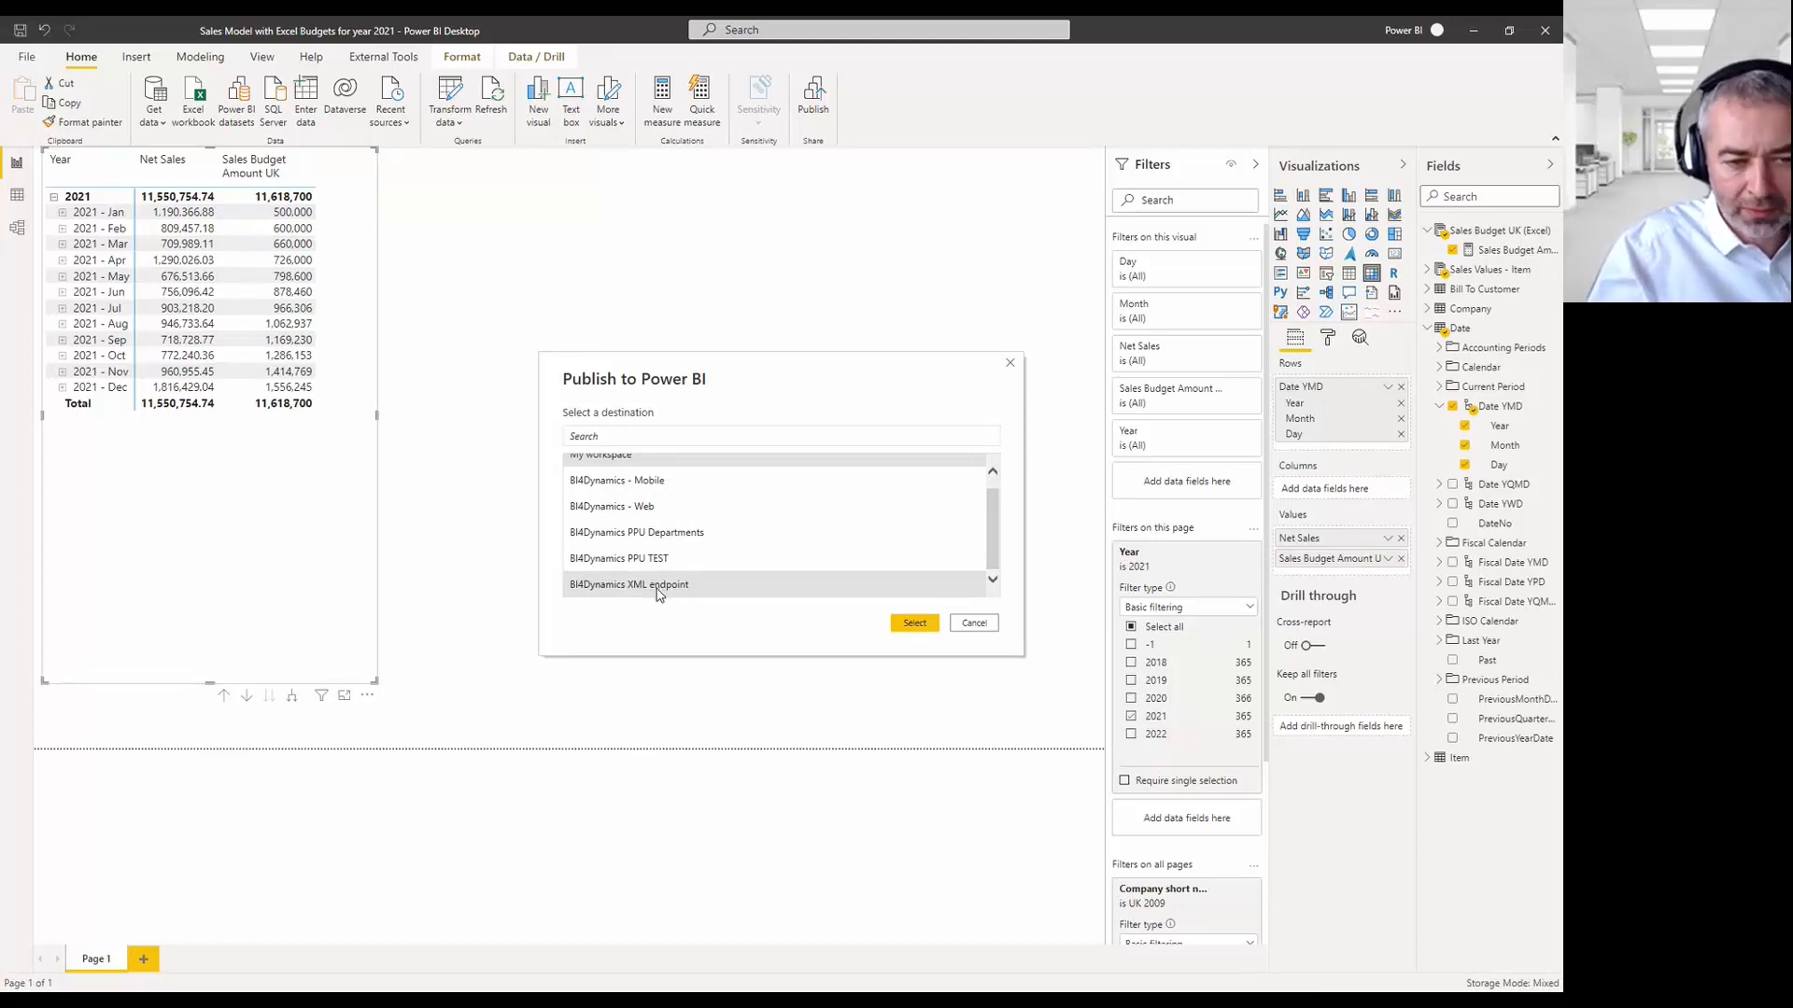
{"action": "left_click", "coordinate": [692, 531]}
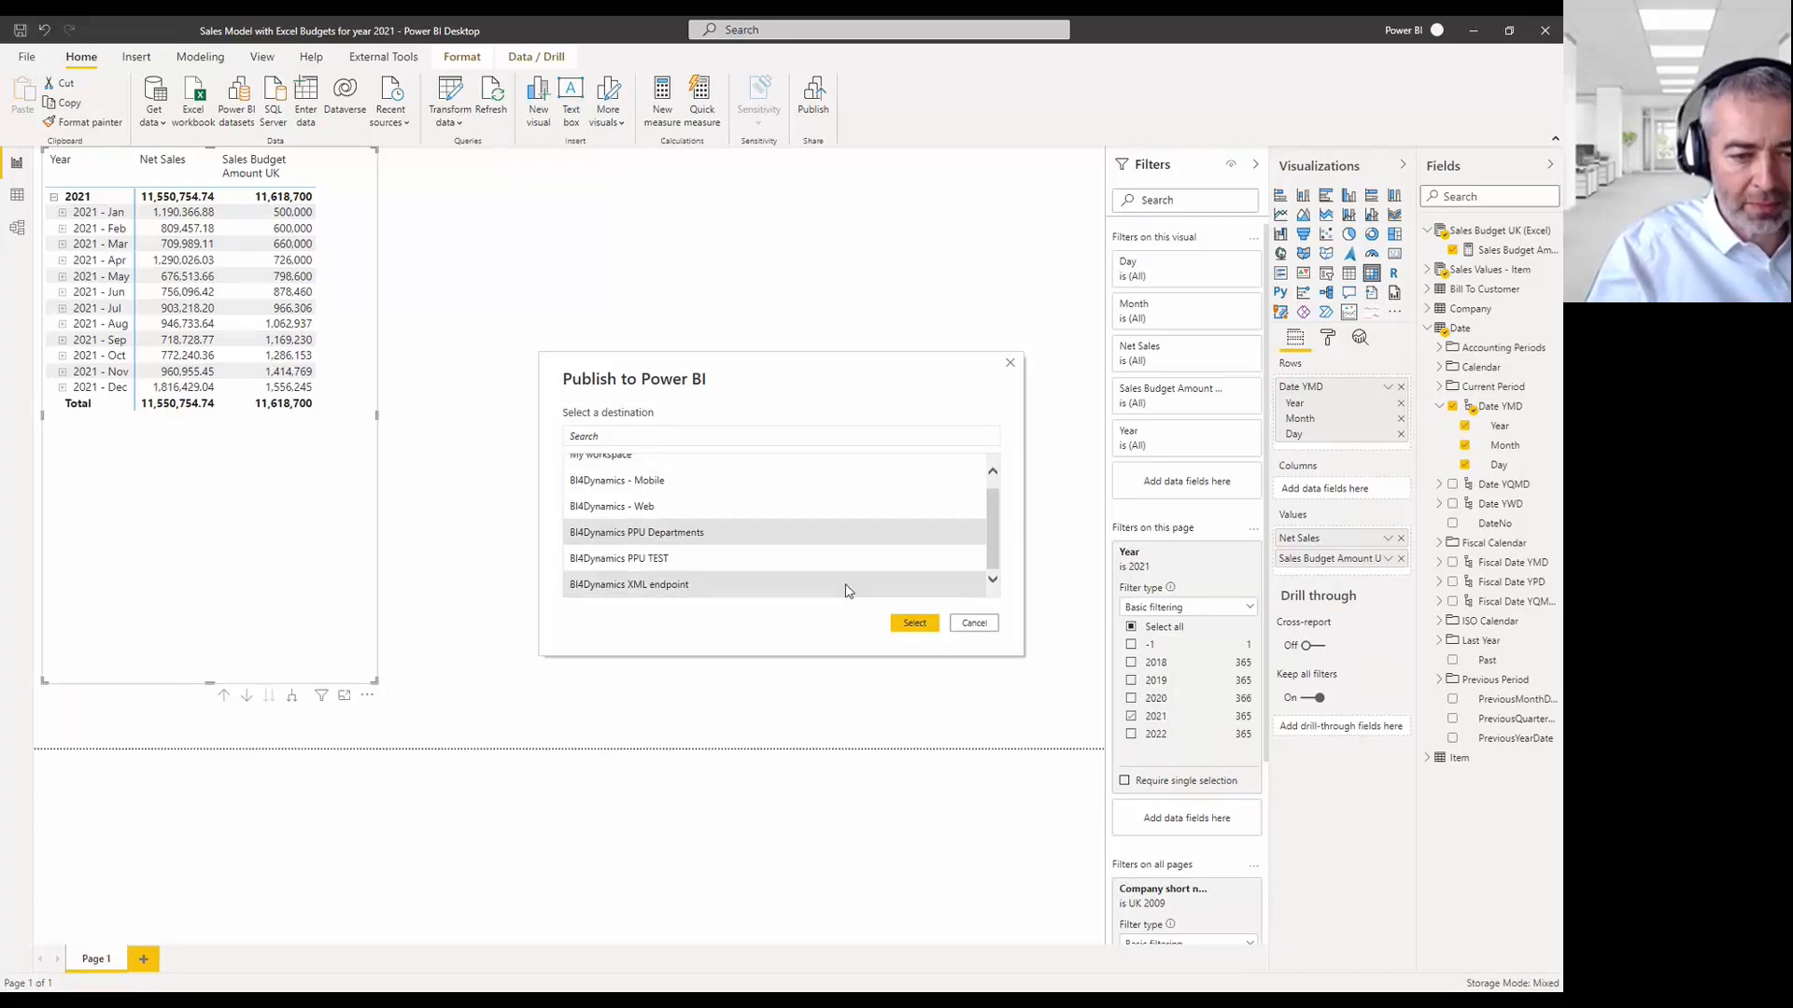
{"action": "left_click", "coordinate": [912, 624]}
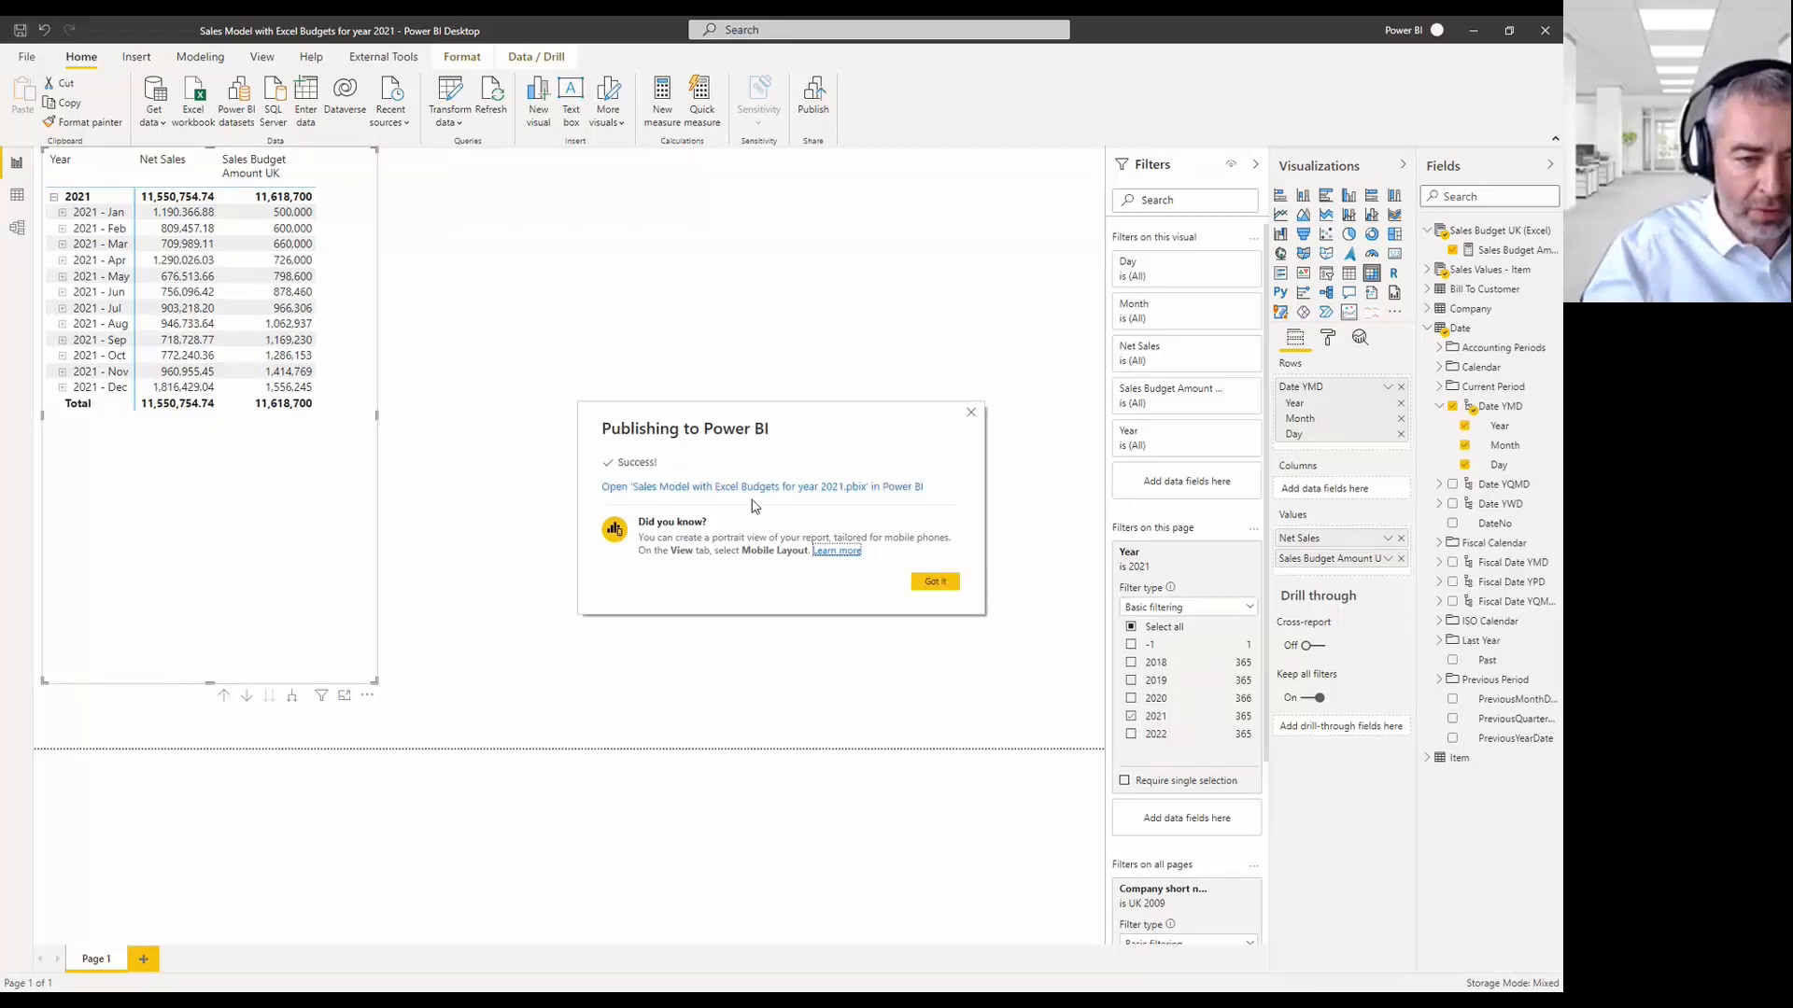
{"action": "left_click", "coordinate": [750, 487]}
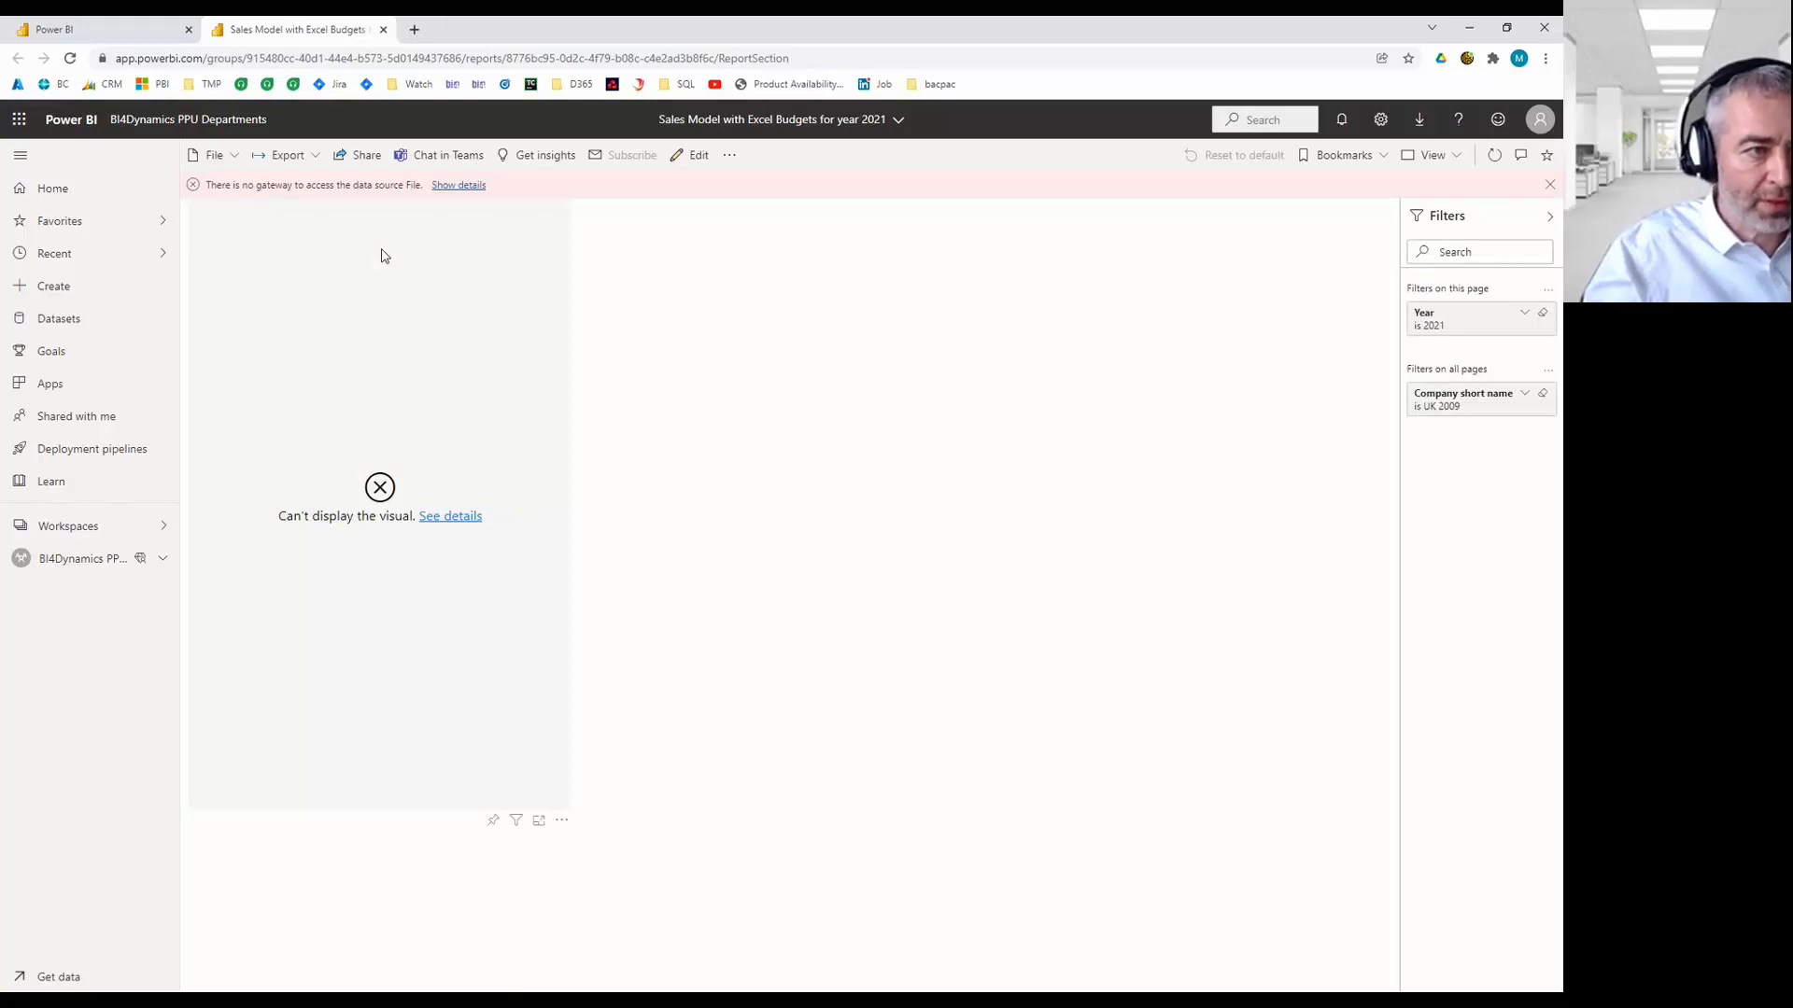
Switch back to Power BI Desktop and duplicate the matrix, placing the copy beside the original.
{"action": "left_click", "coordinate": [102, 29]}
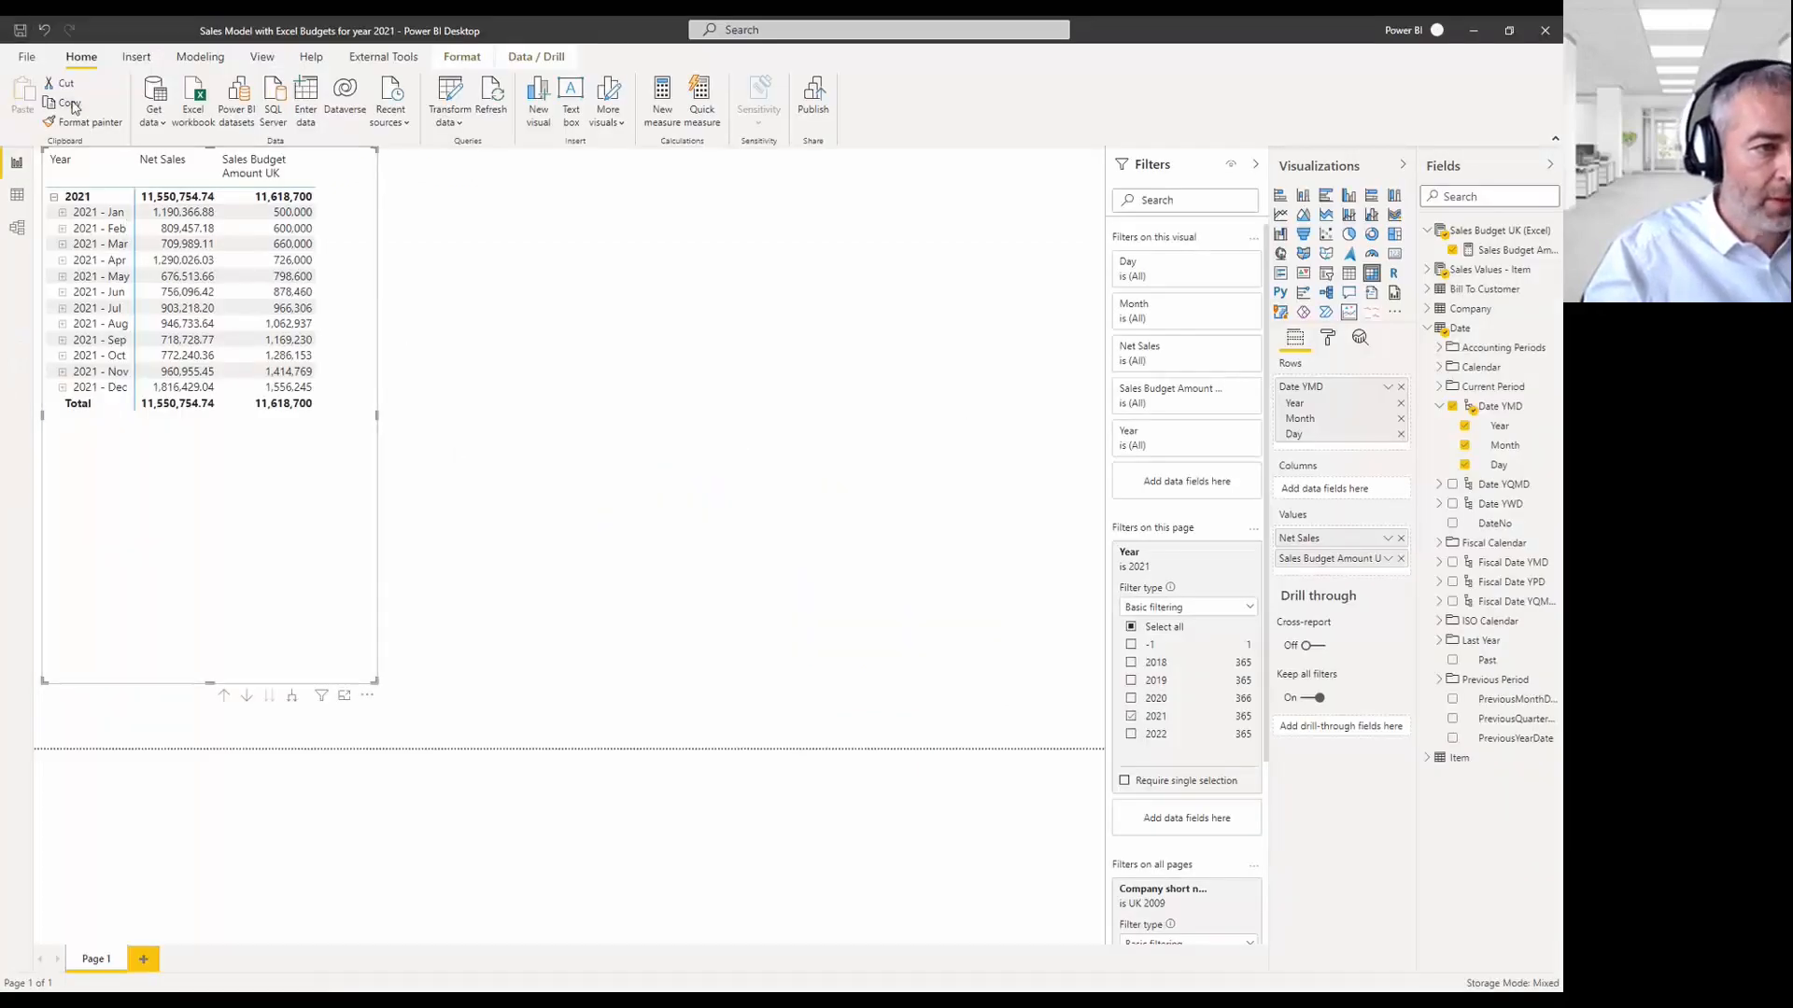
{"action": "left_click_drag", "start_coordinate": [234, 192], "coordinate": [243, 200]}
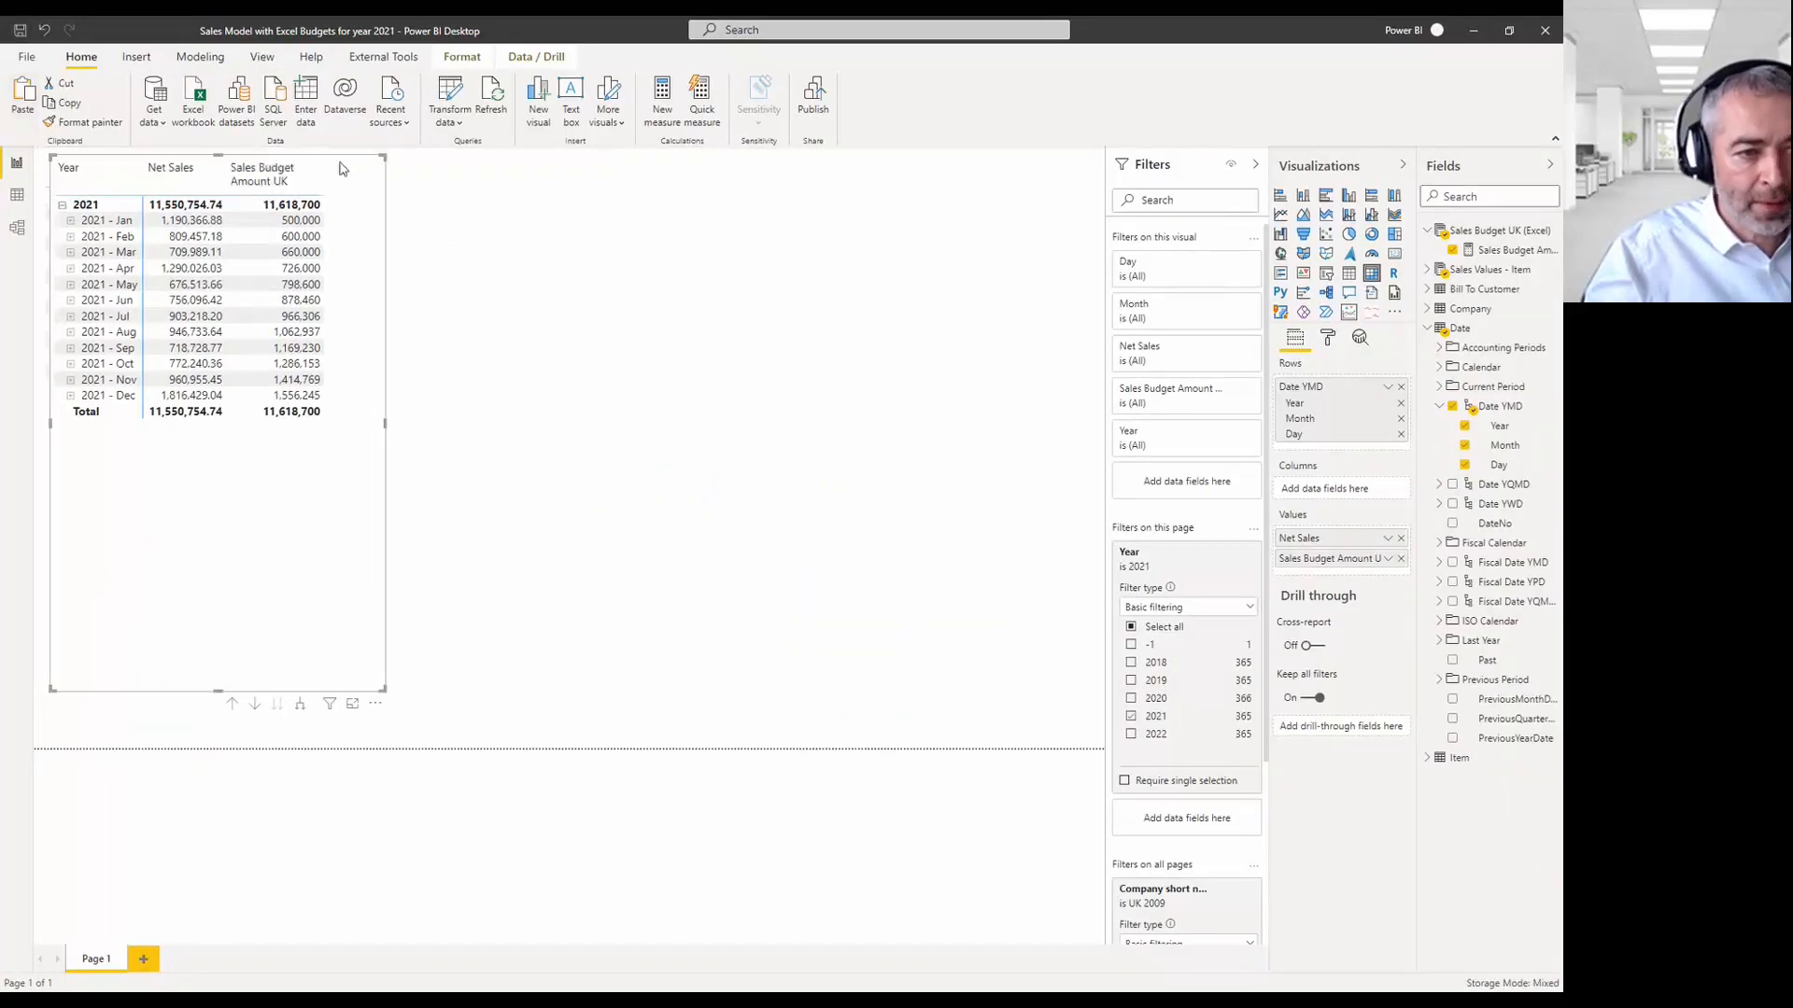
{"action": "key", "text": "ctrl+v"}
{"action": "left_click_drag", "start_coordinate": [360, 168], "coordinate": [676, 151]}
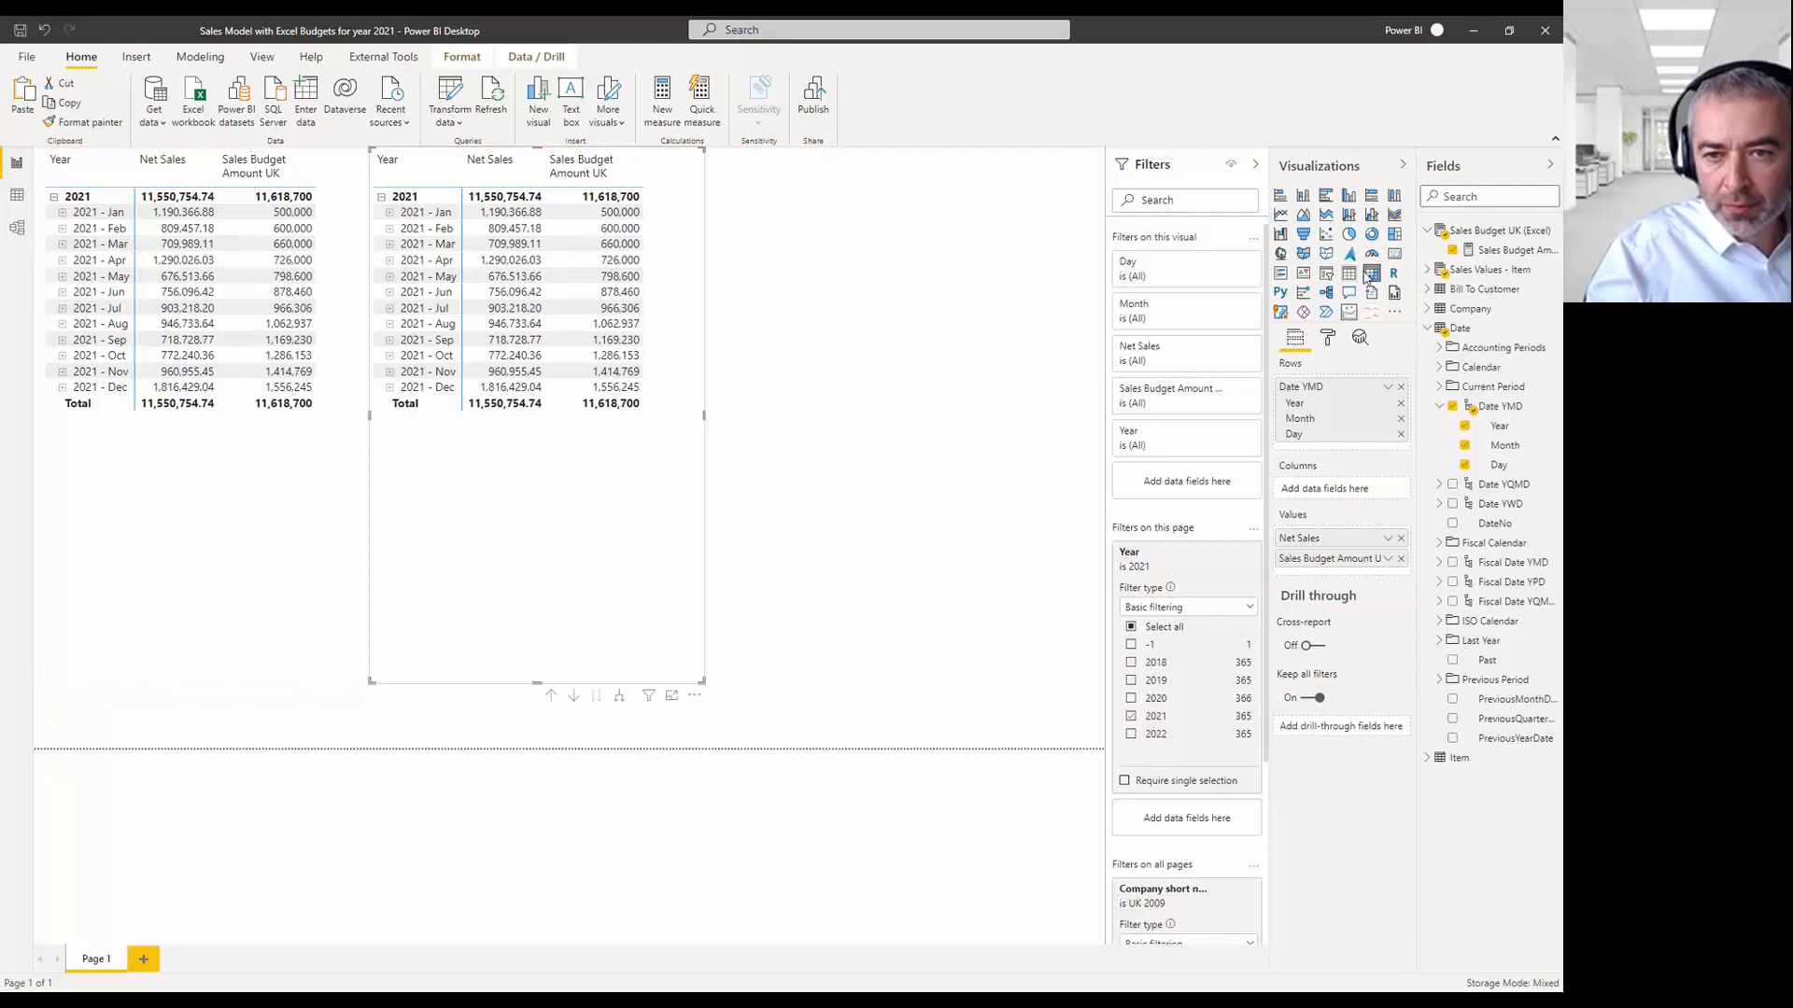
Convert the copied matrix to a clustered column chart and enlarge it to fill the free page width.
{"action": "left_click", "coordinate": [1302, 195]}
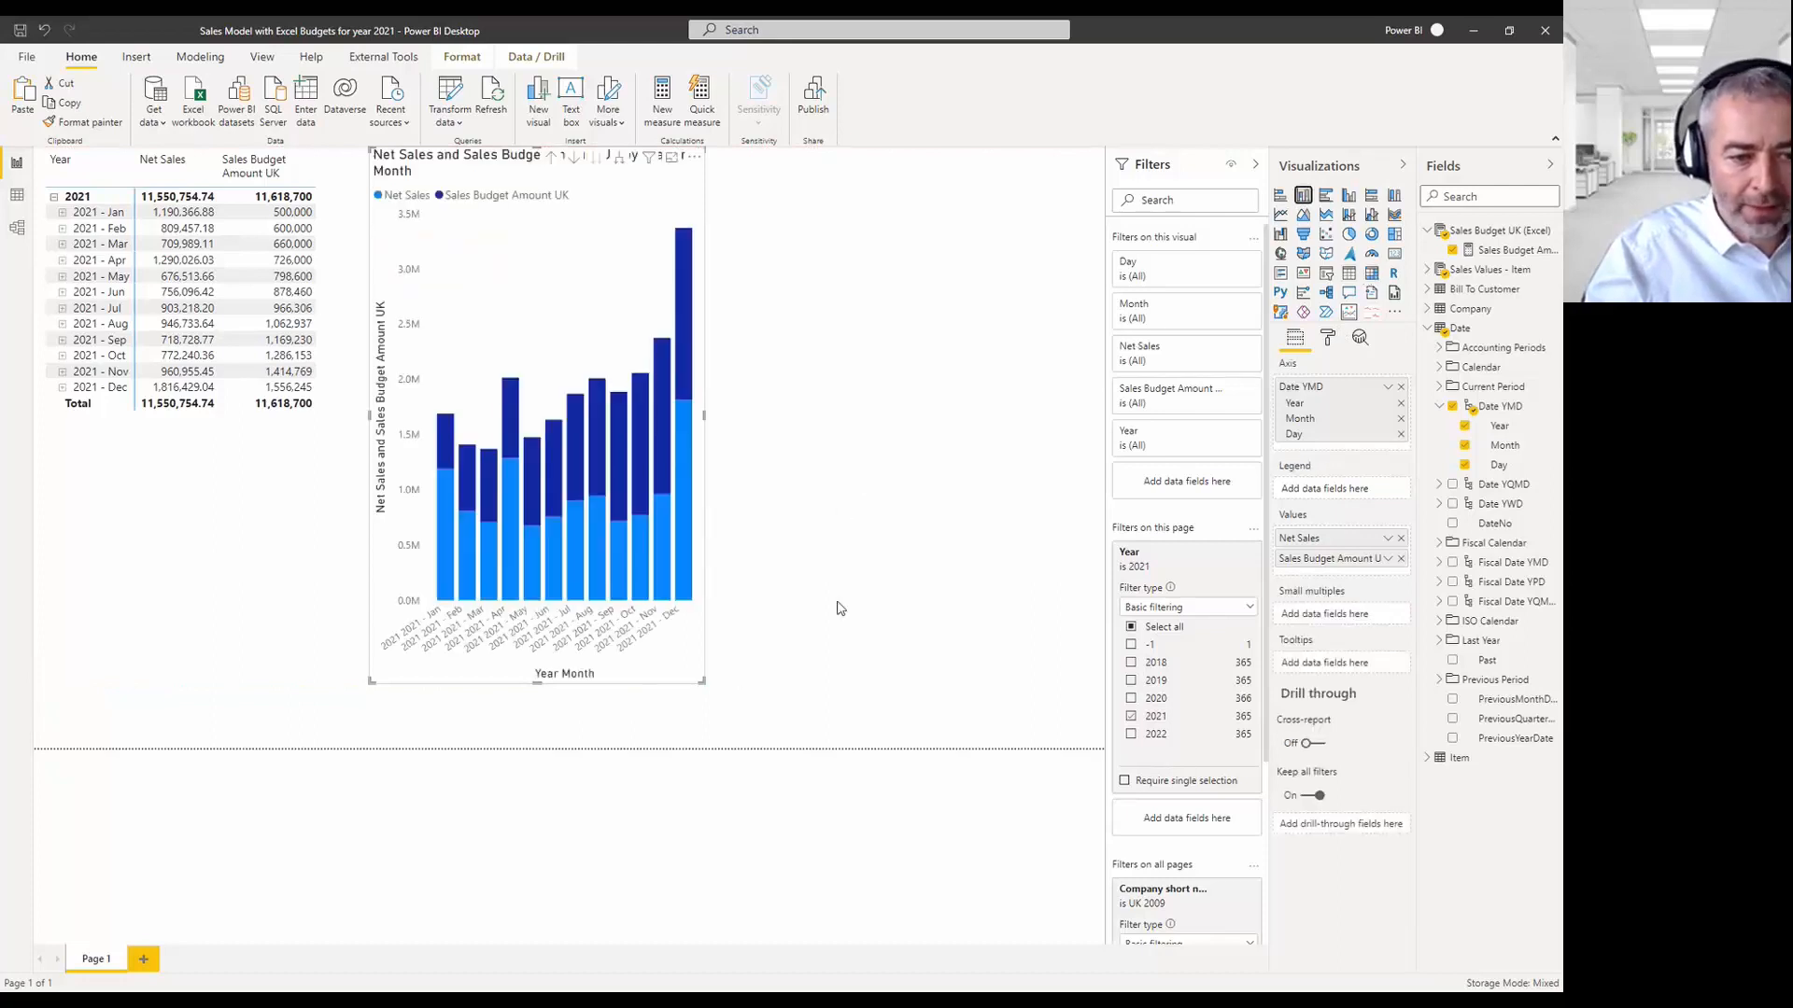
{"action": "left_click_drag", "start_coordinate": [703, 683], "coordinate": [1083, 698]}
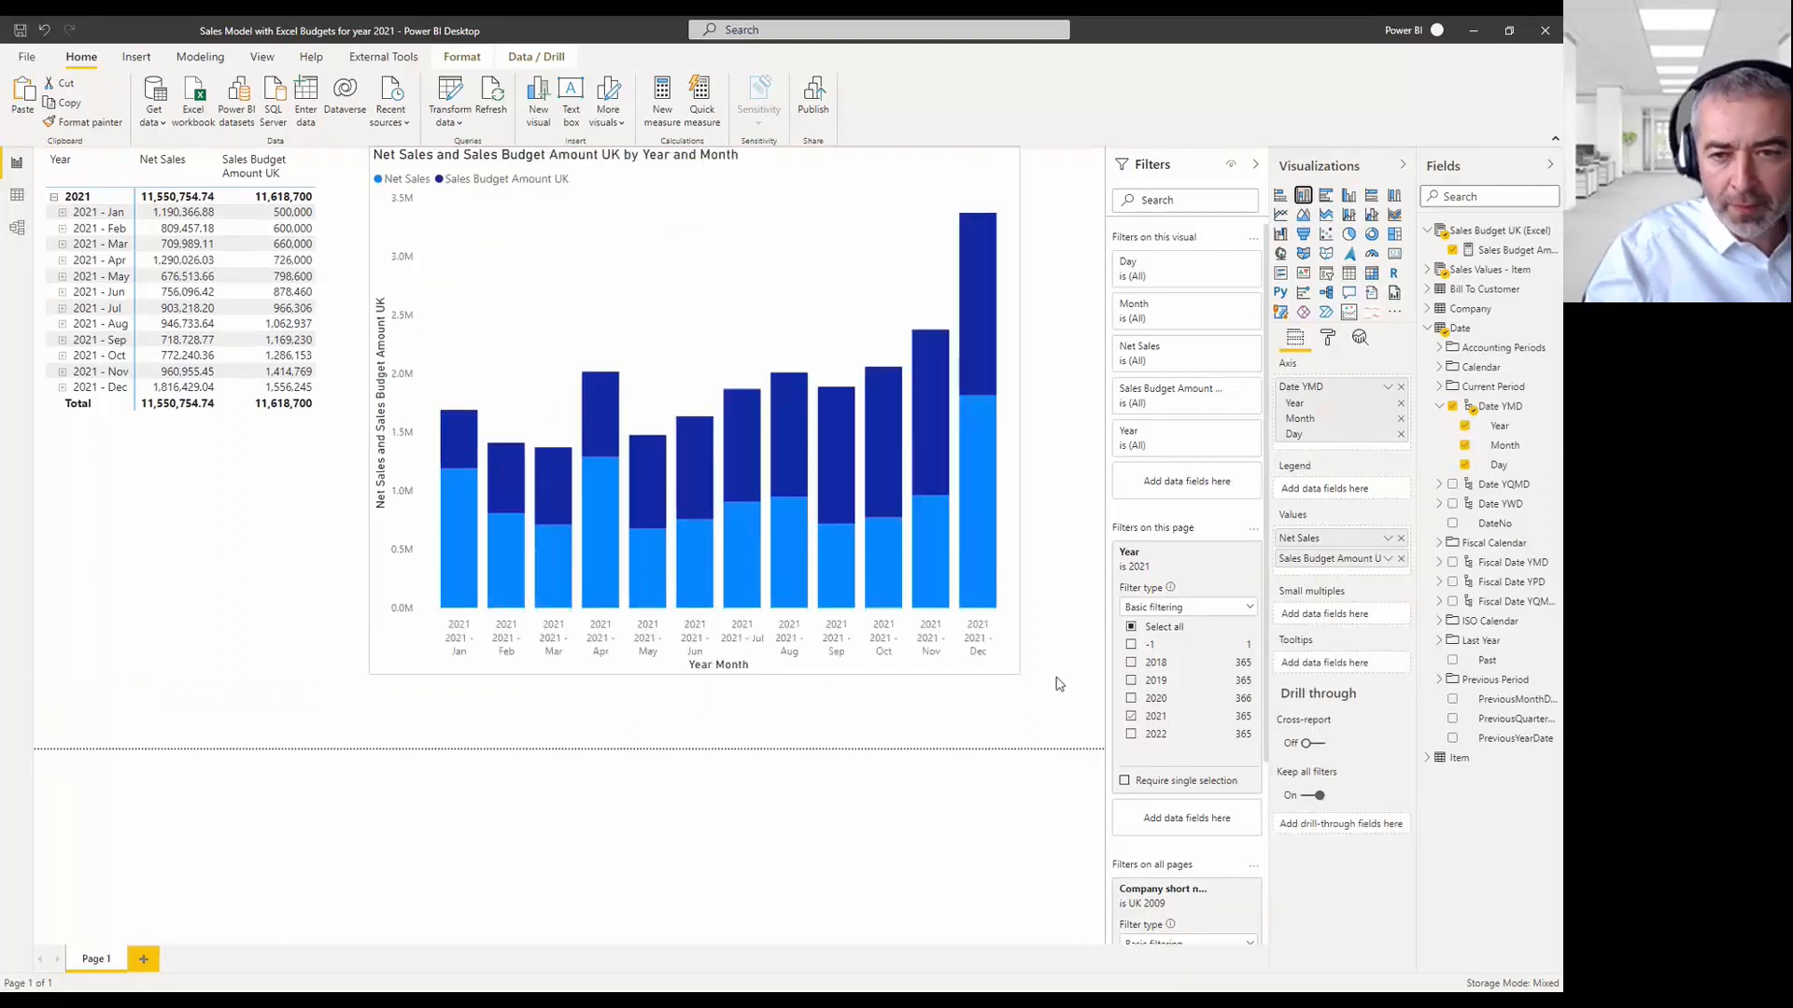
{"action": "left_click", "coordinate": [1352, 197]}
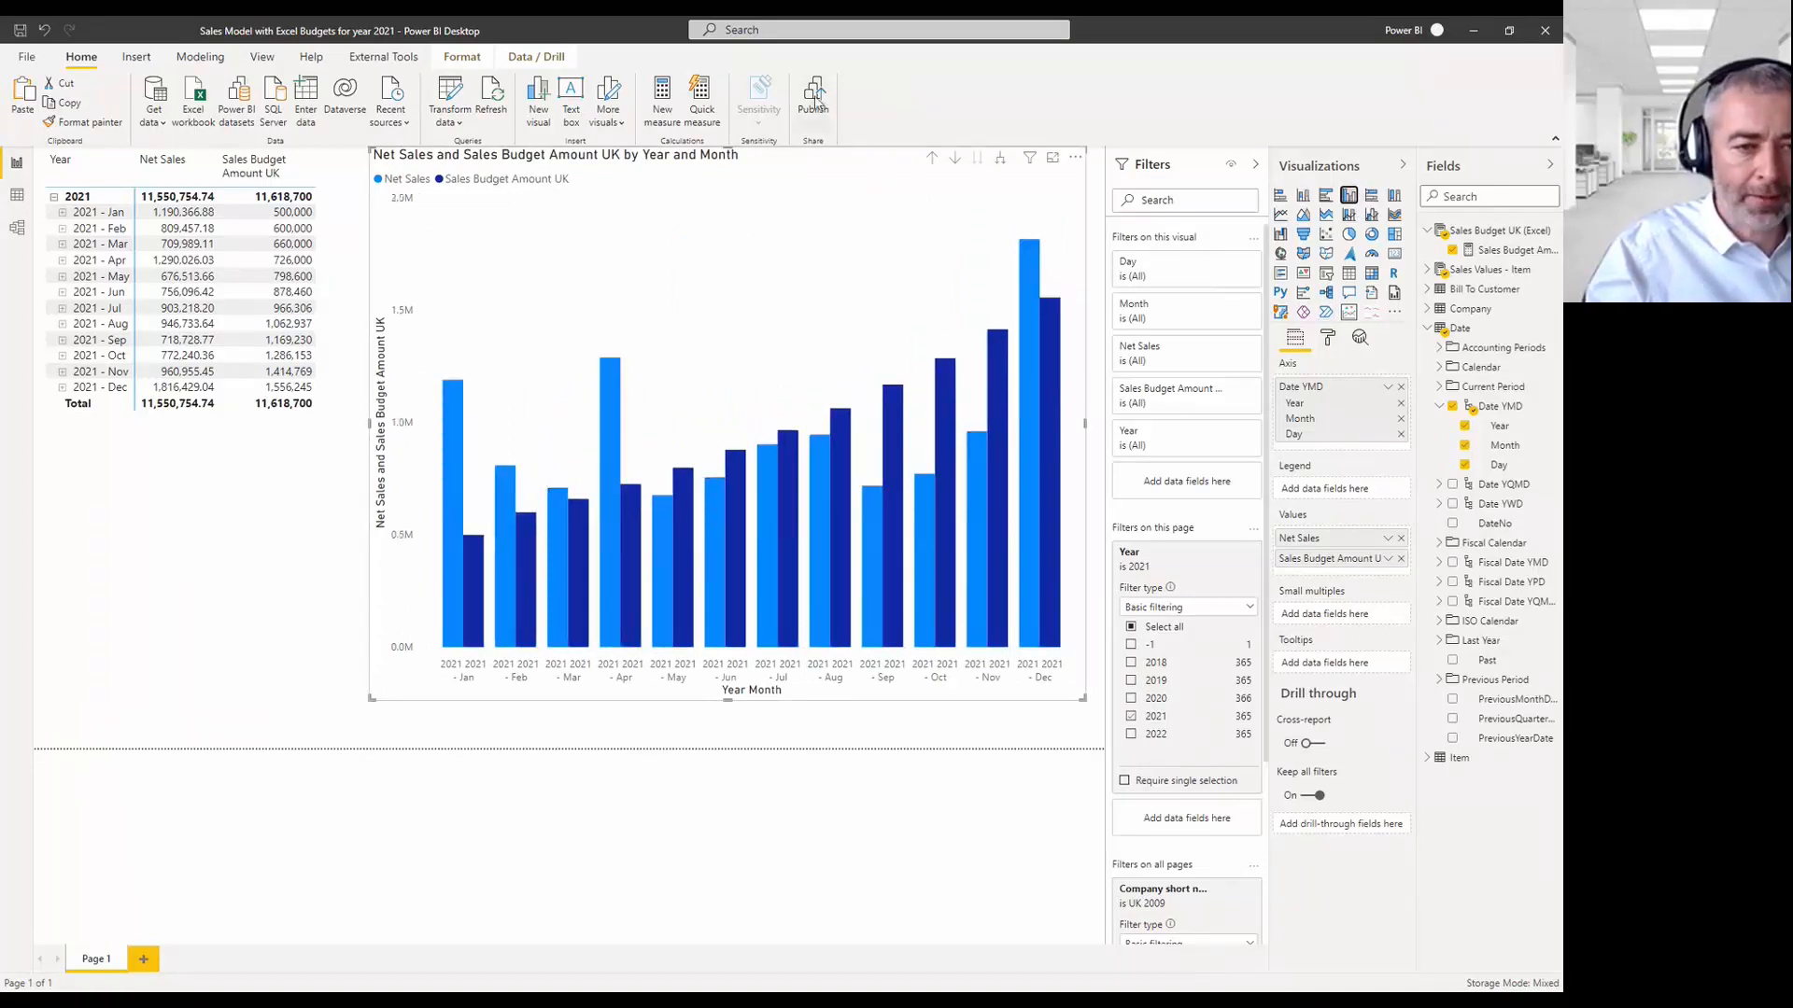
Republish the report to the BI4Dynamics PPU Departments workspace, replacing the existing dataset, and open it in the browser.
{"action": "left_click", "coordinate": [813, 98]}
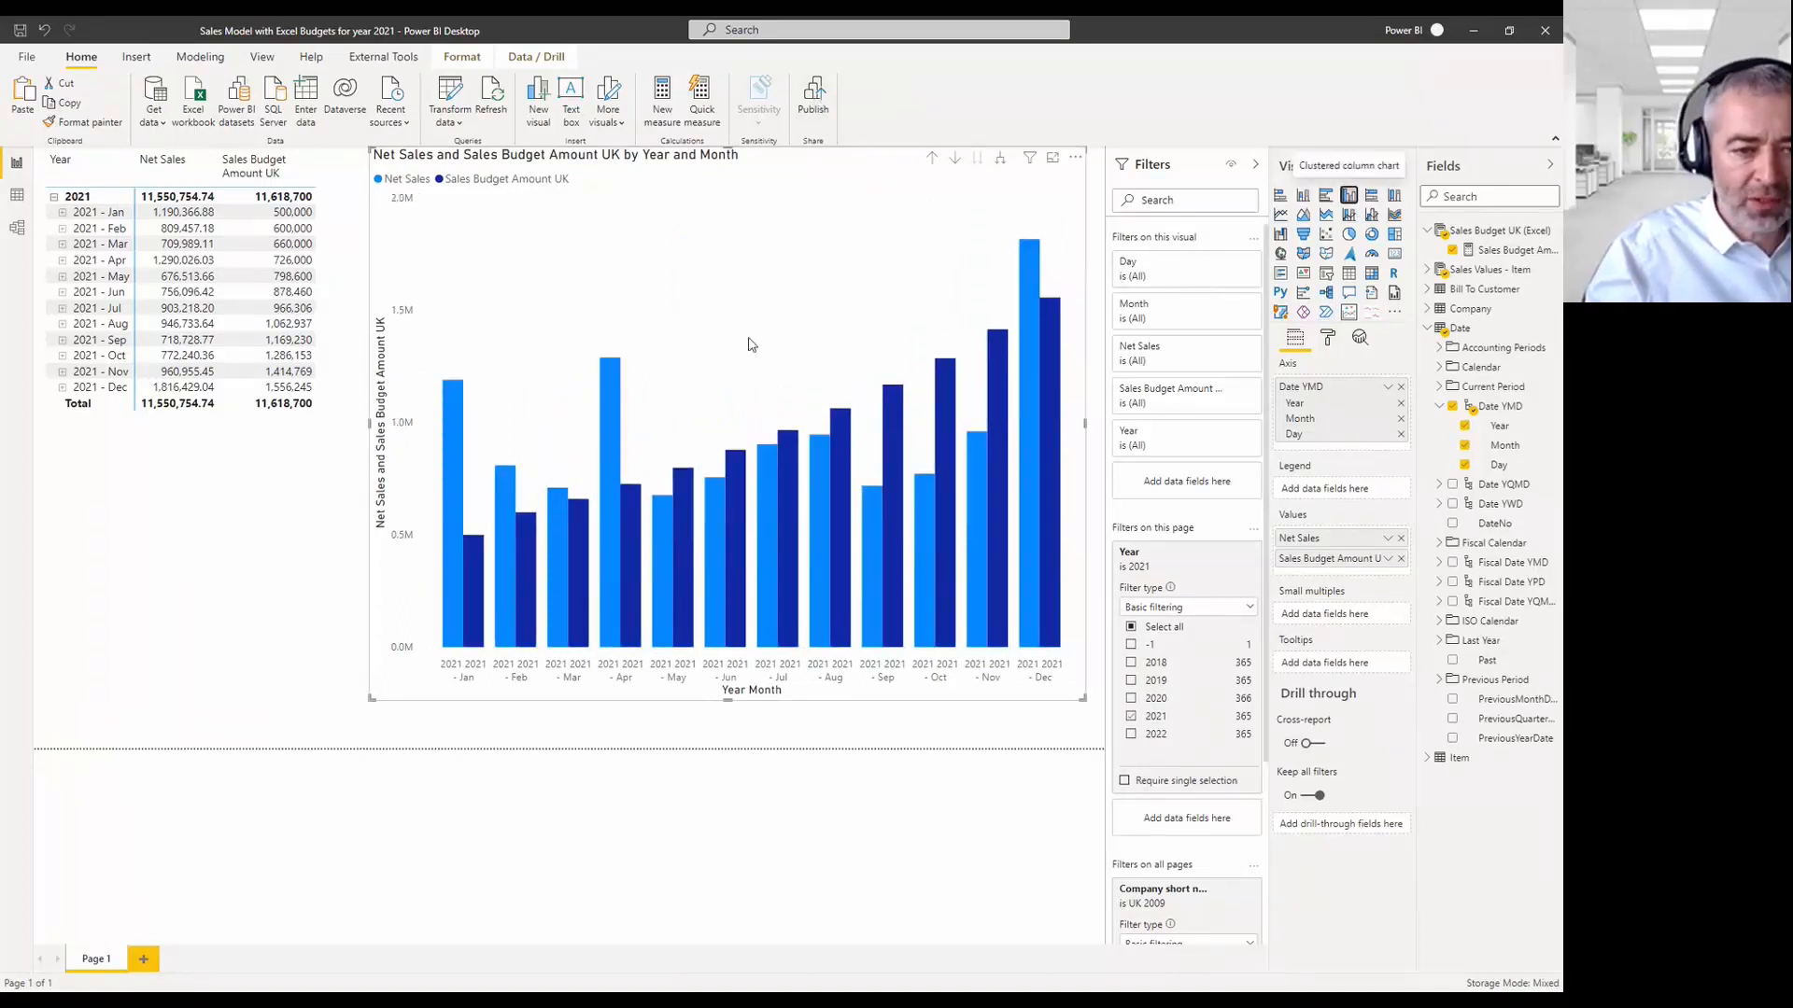
{"action": "left_click", "coordinate": [914, 623]}
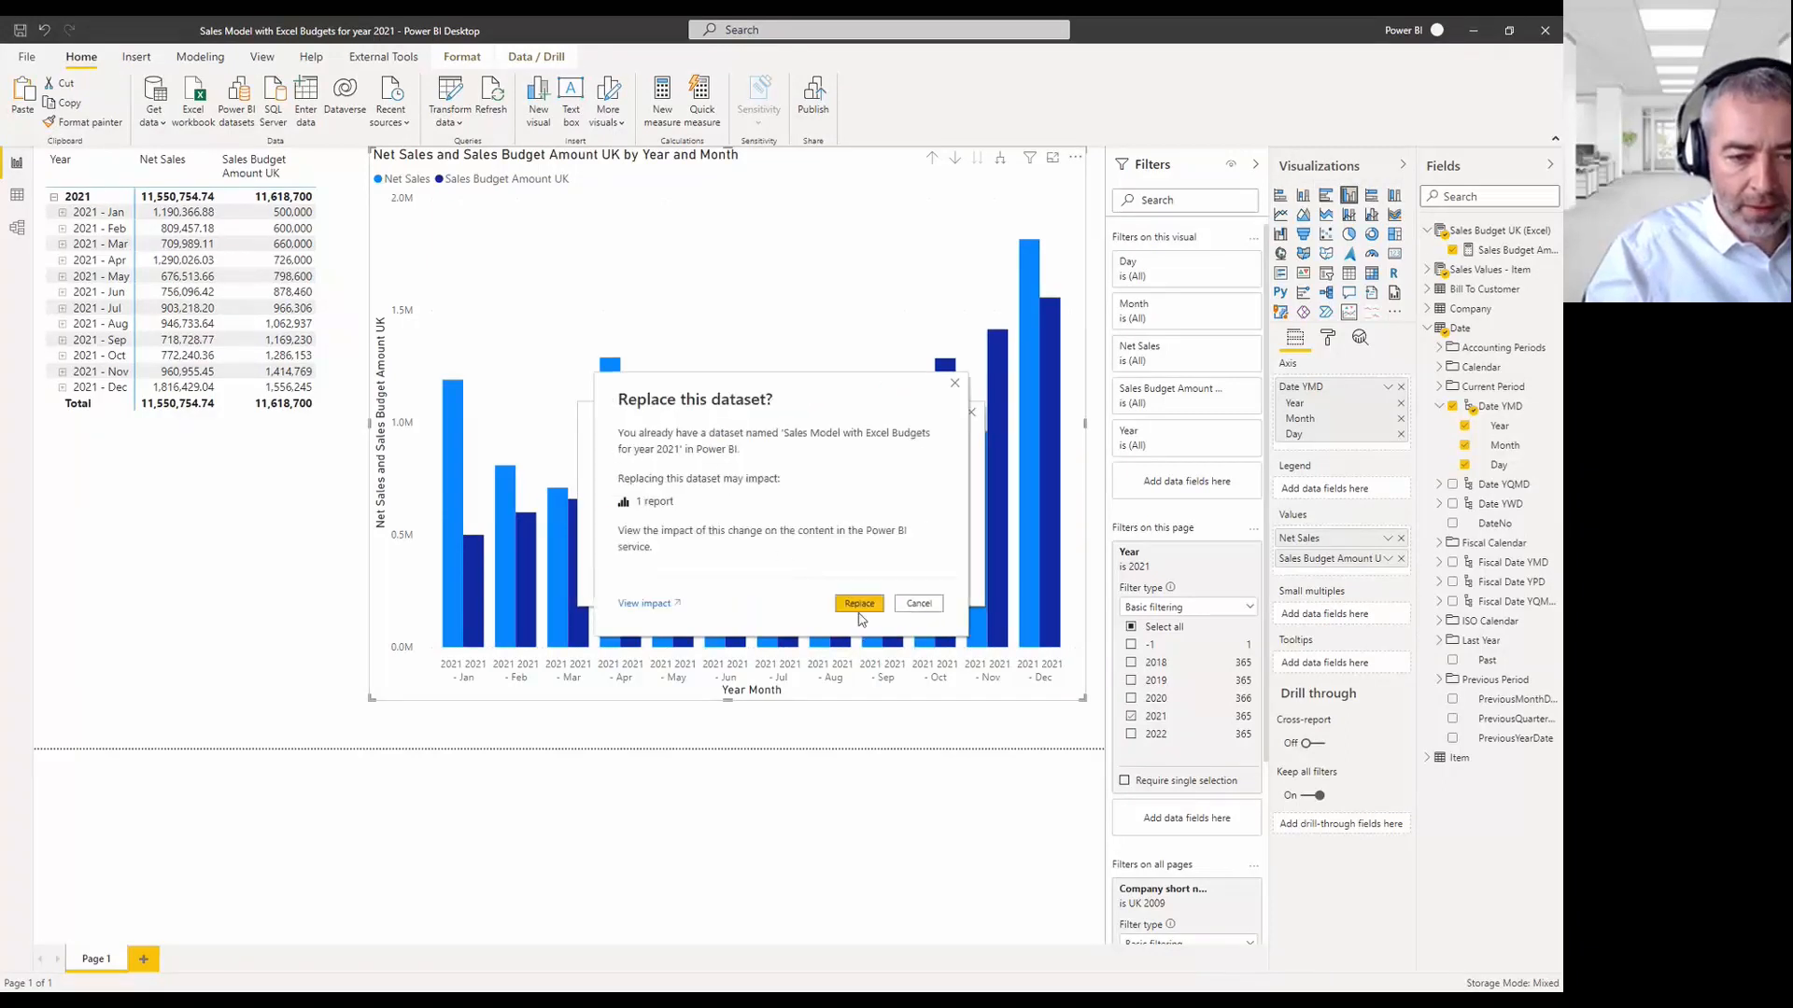
{"action": "left_click", "coordinate": [860, 606]}
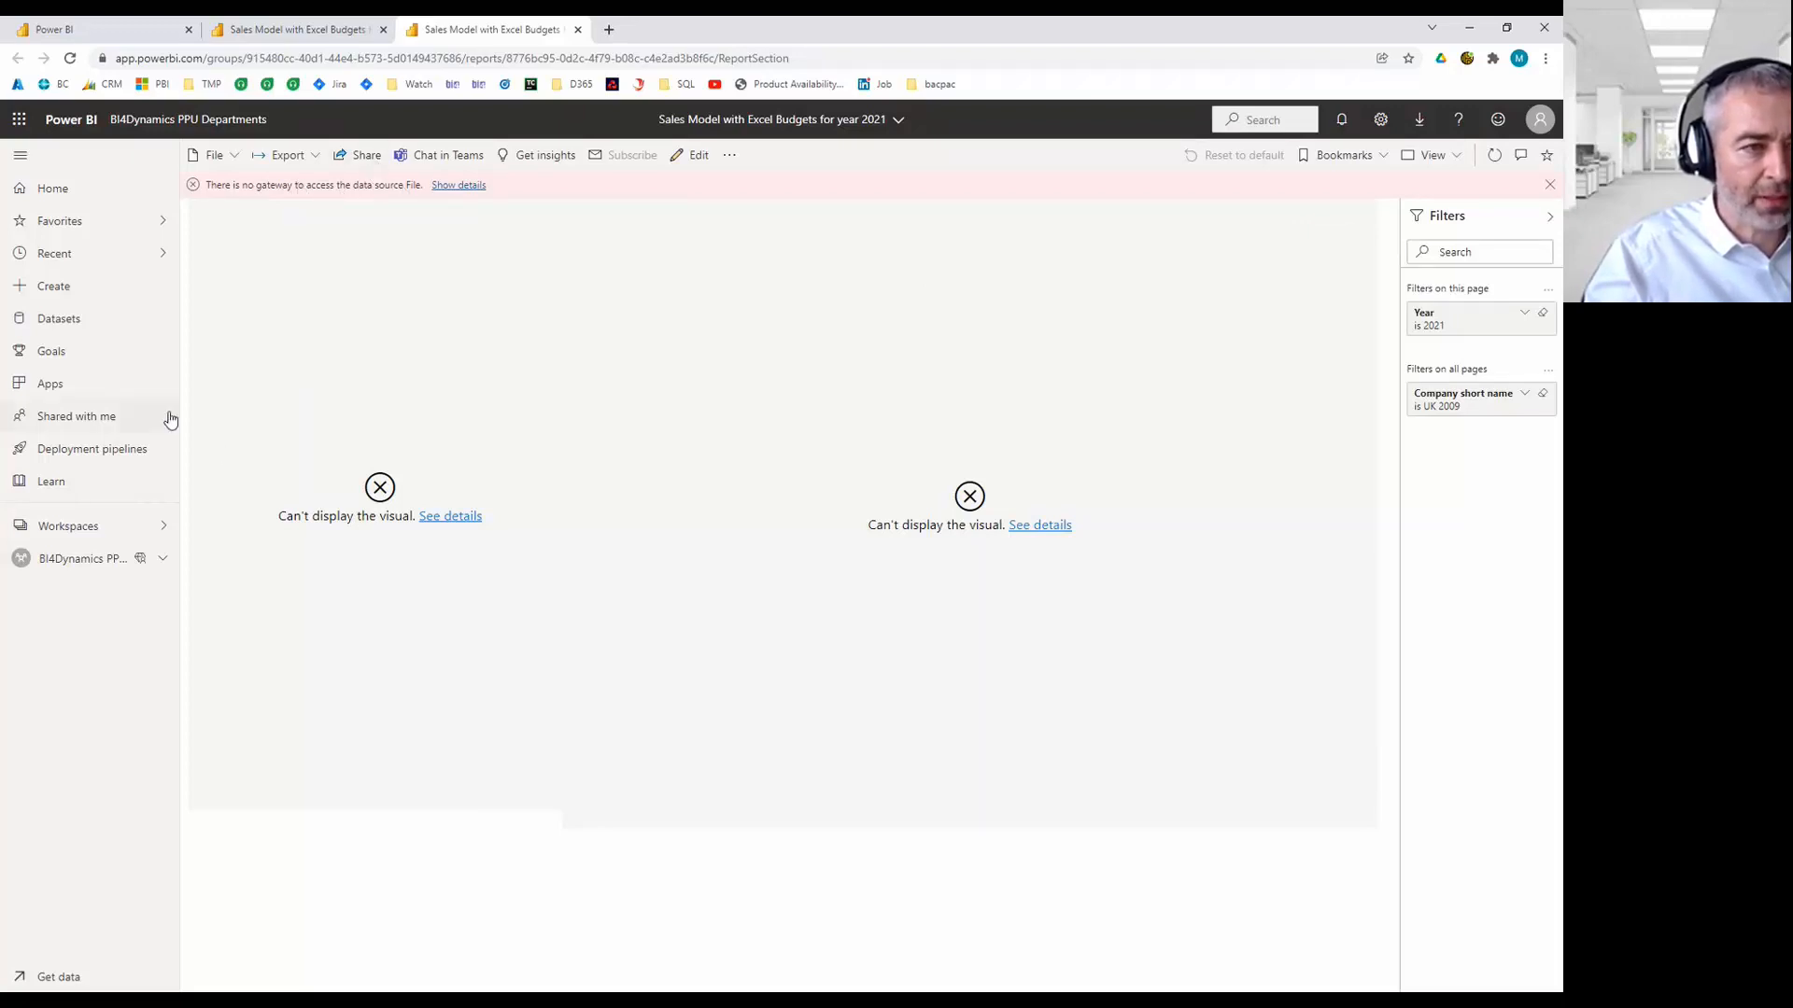
Check the workspace list in the browser and close the tab with the outdated version of the published report.
{"action": "left_click", "coordinate": [215, 33]}
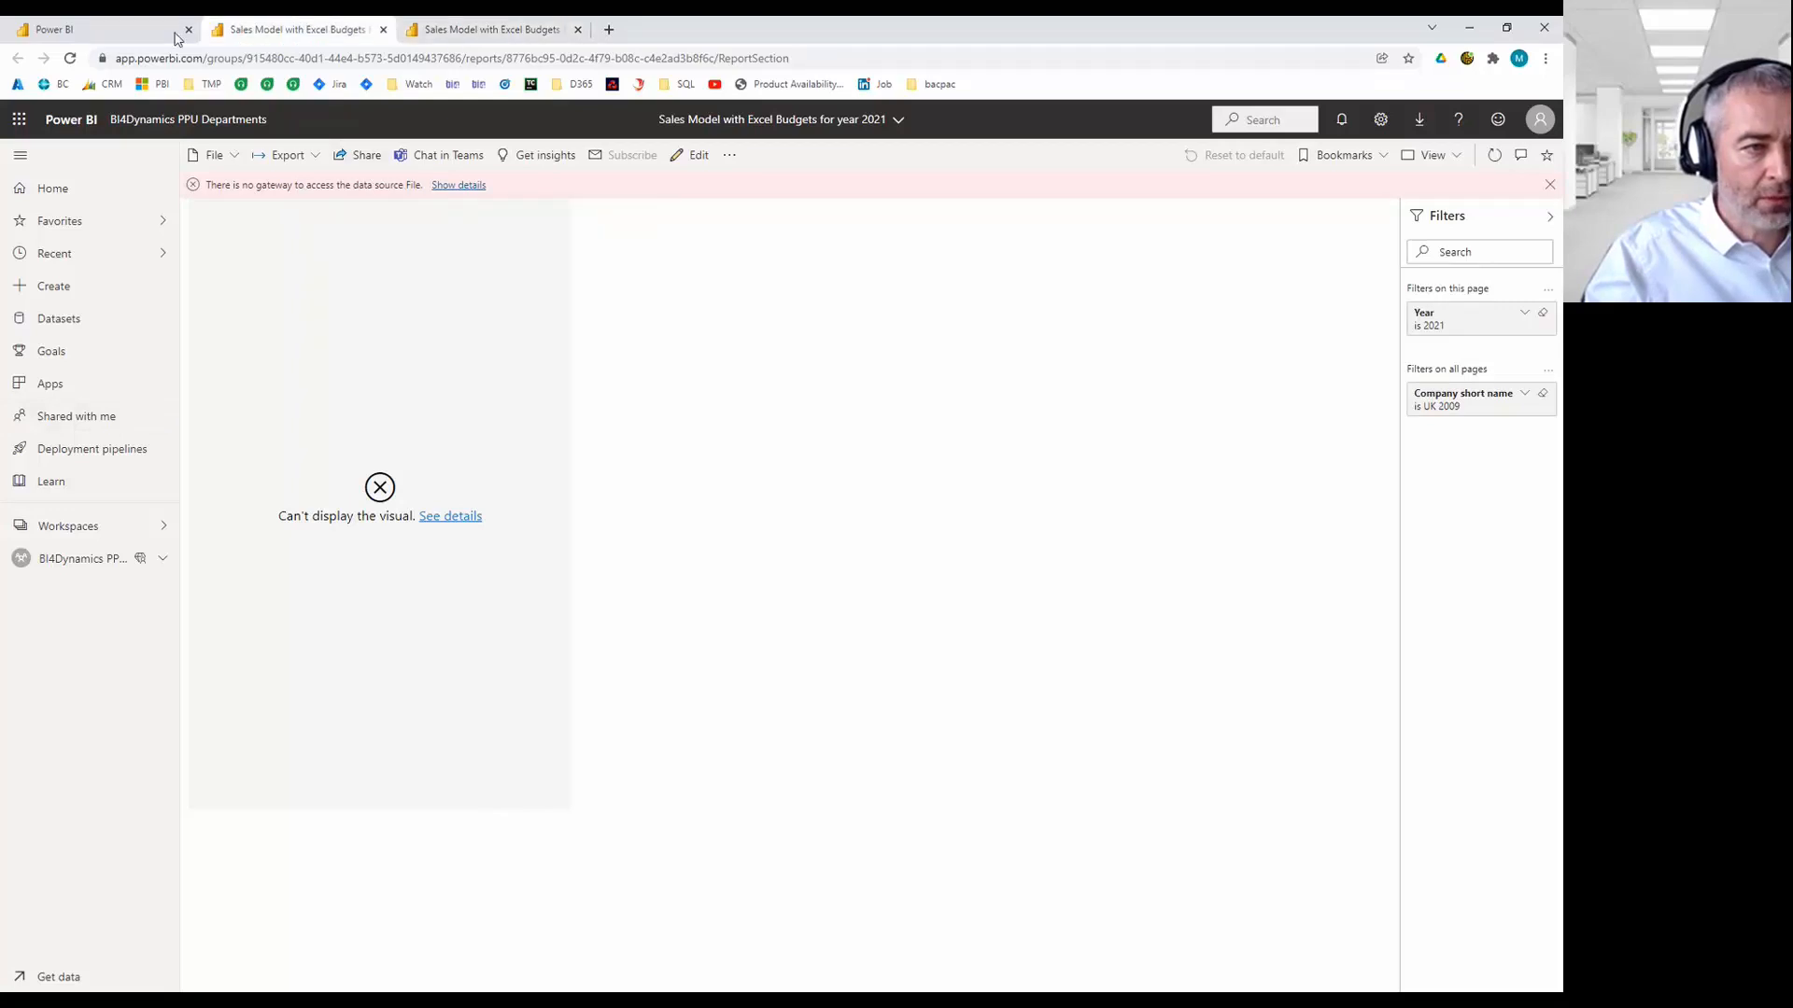
{"action": "left_click", "coordinate": [176, 36]}
{"action": "left_click", "coordinate": [68, 530]}
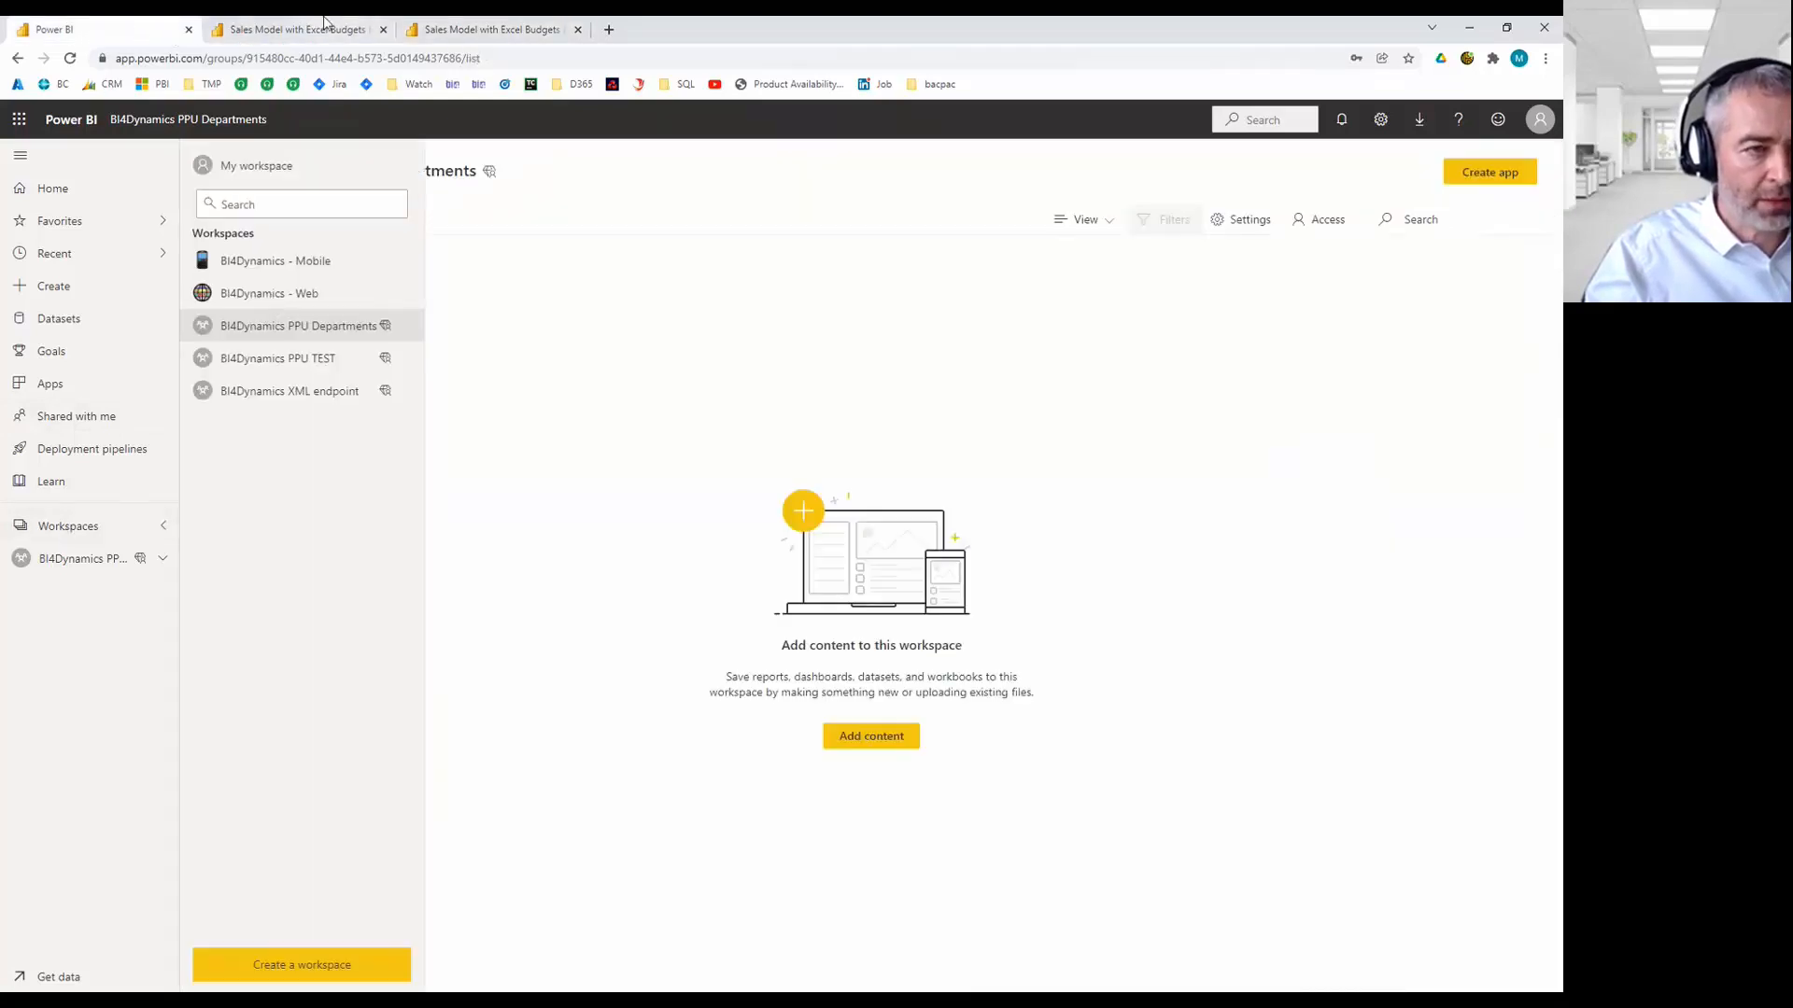
{"action": "left_click", "coordinate": [336, 29]}
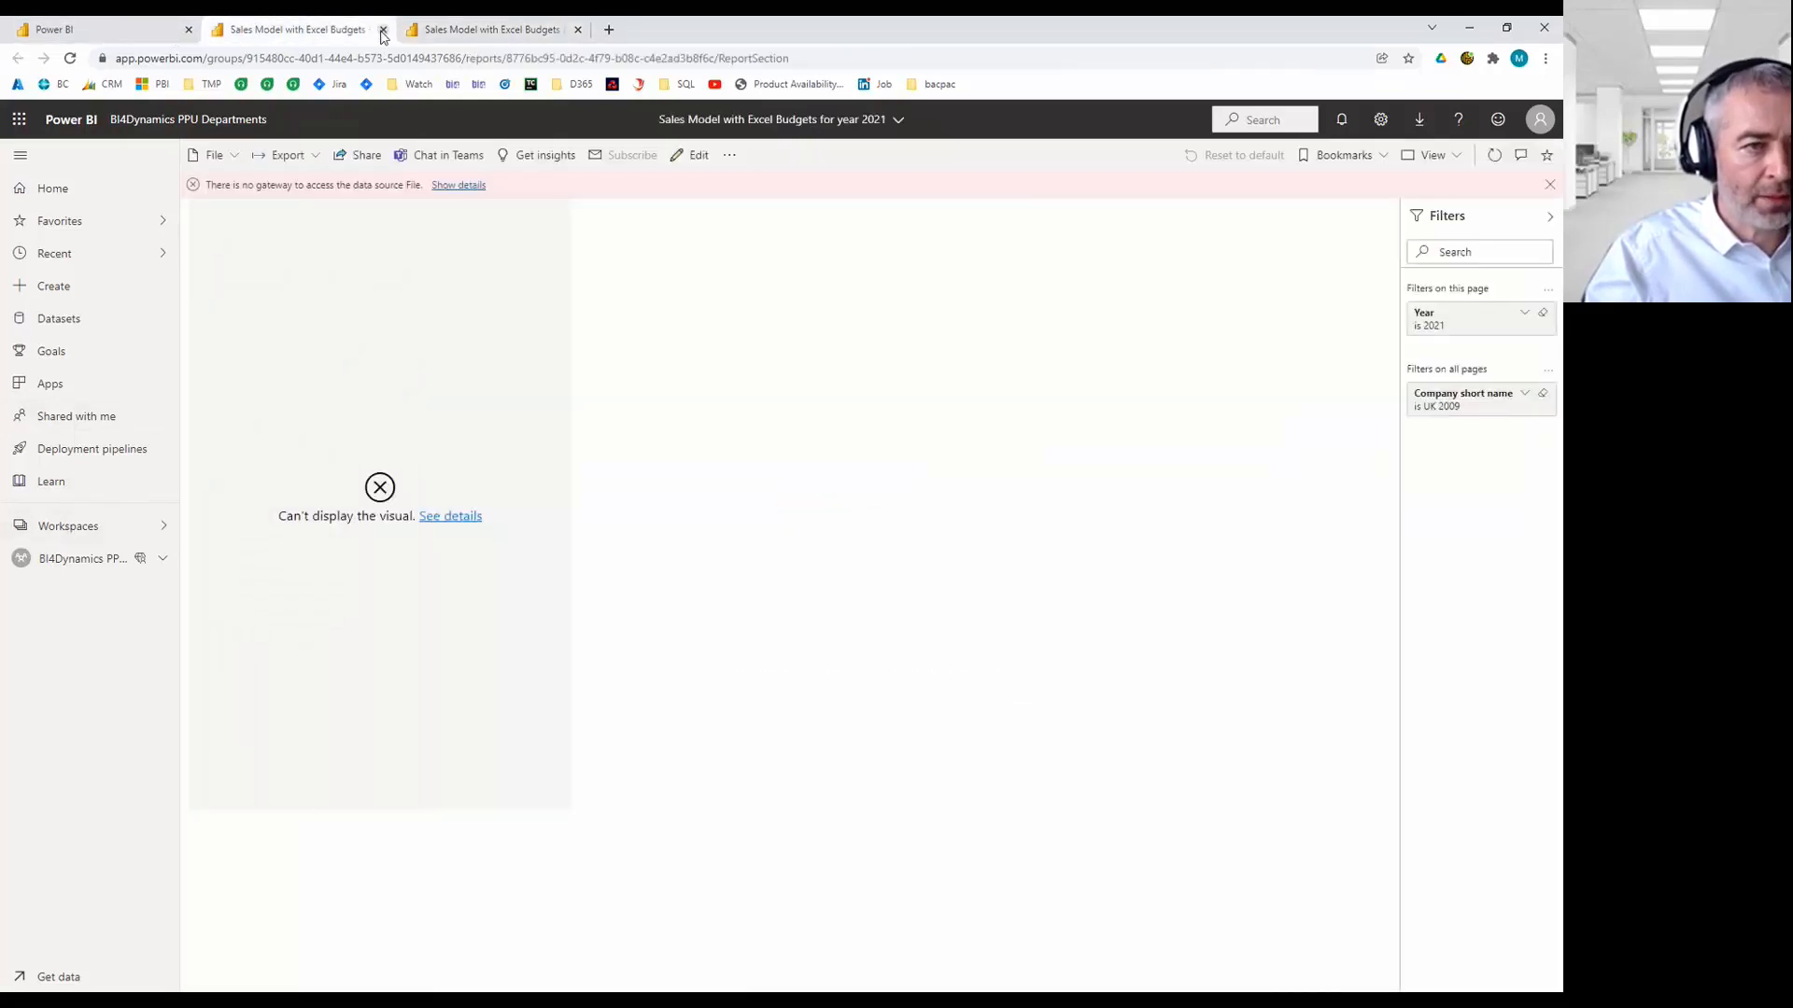
{"action": "left_click", "coordinate": [383, 30]}
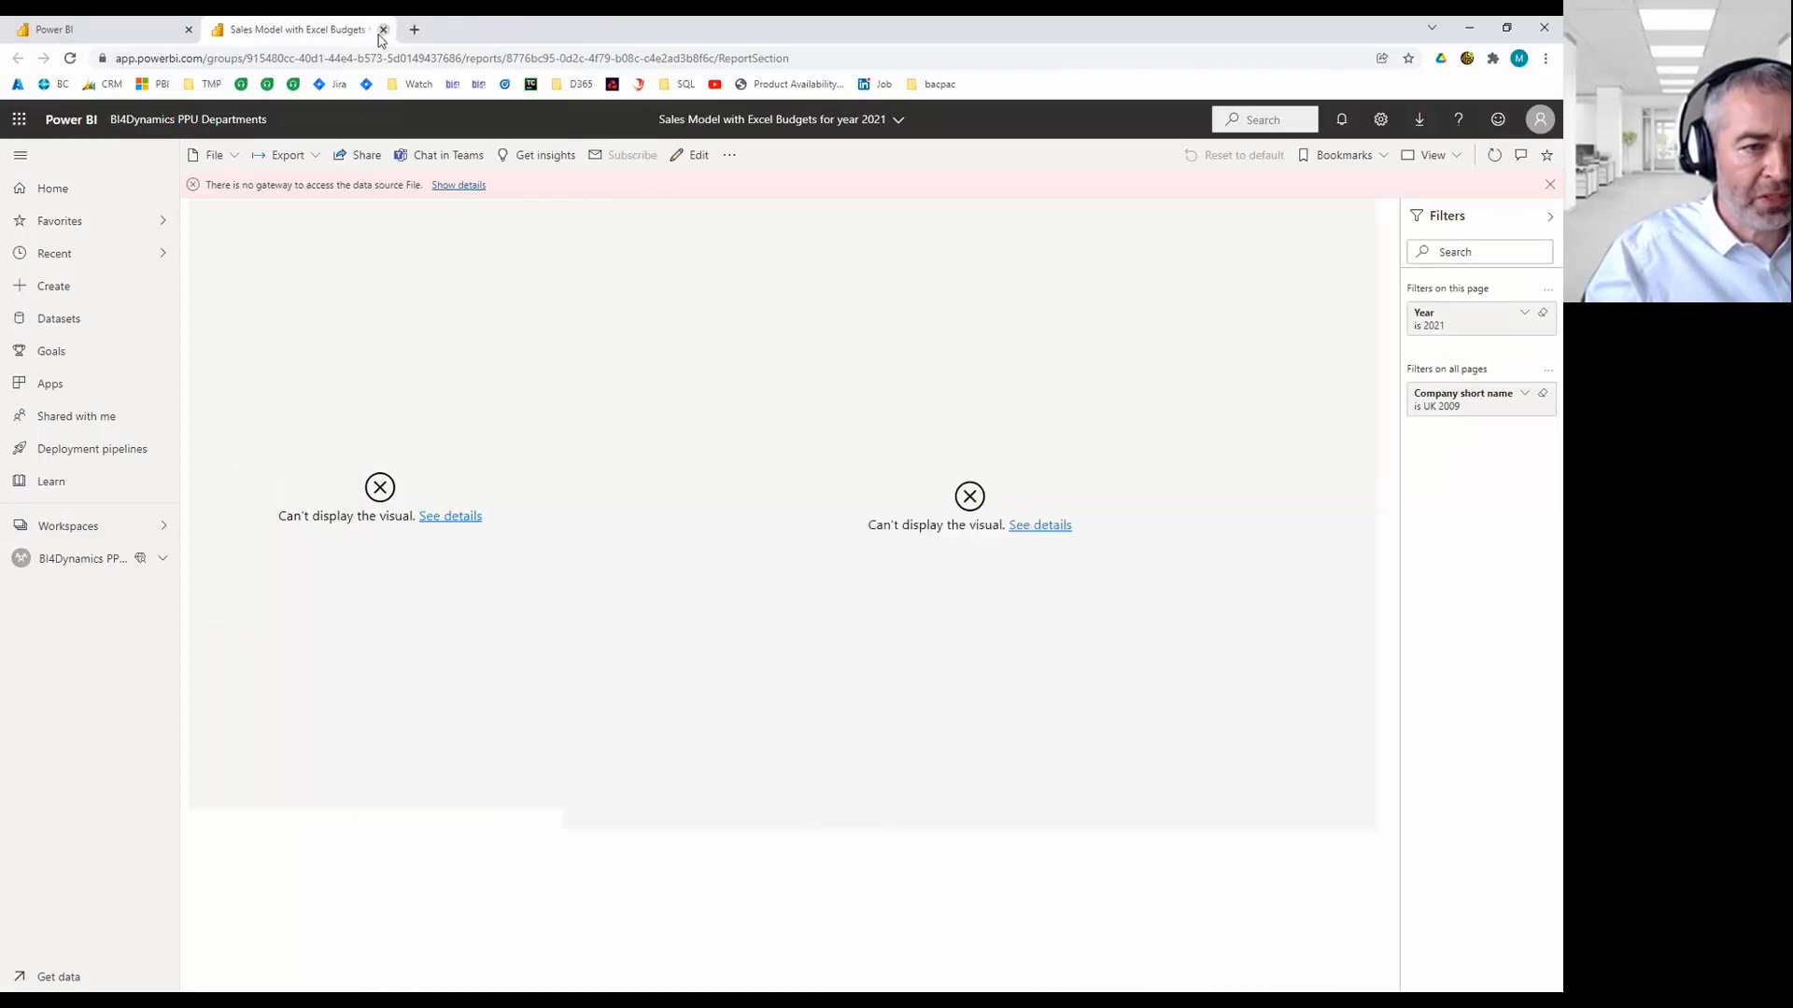
Reload the BI4Dynamics PPU Departments content list by switching to the BI4Dynamics PPU TEST workspace and back.
{"action": "left_click", "coordinate": [120, 33]}
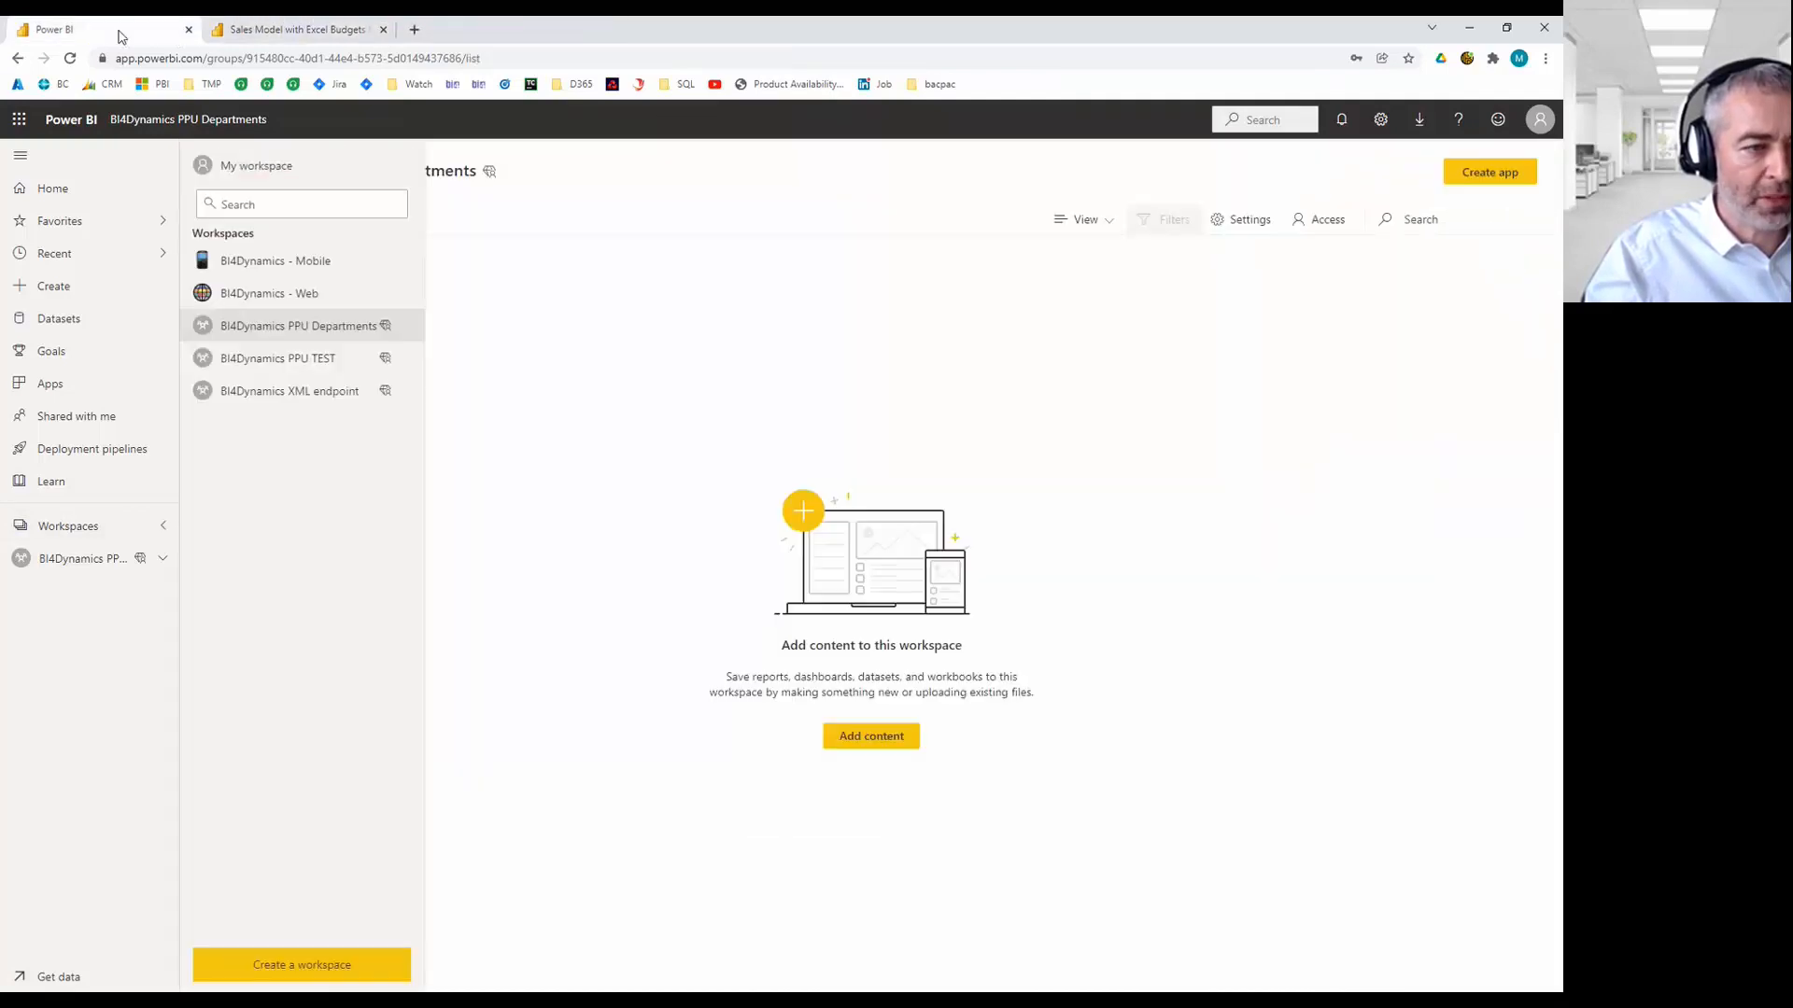
{"action": "left_click", "coordinate": [336, 336]}
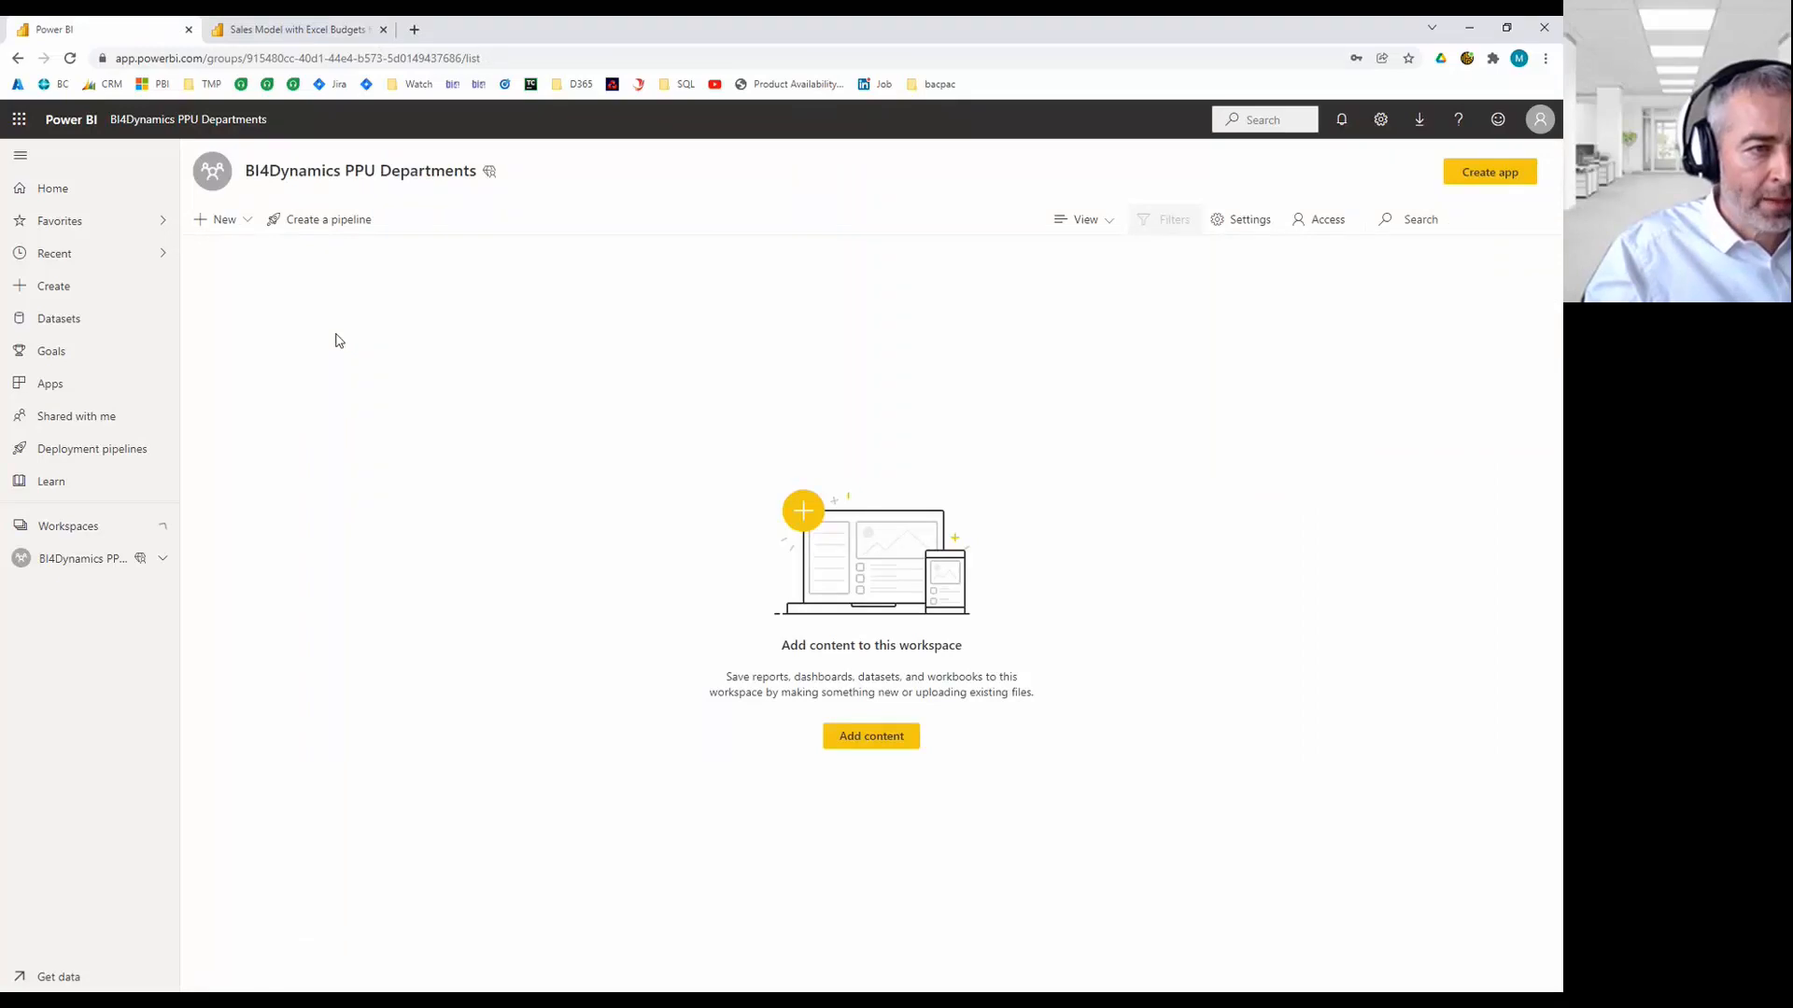
{"action": "left_click", "coordinate": [84, 527]}
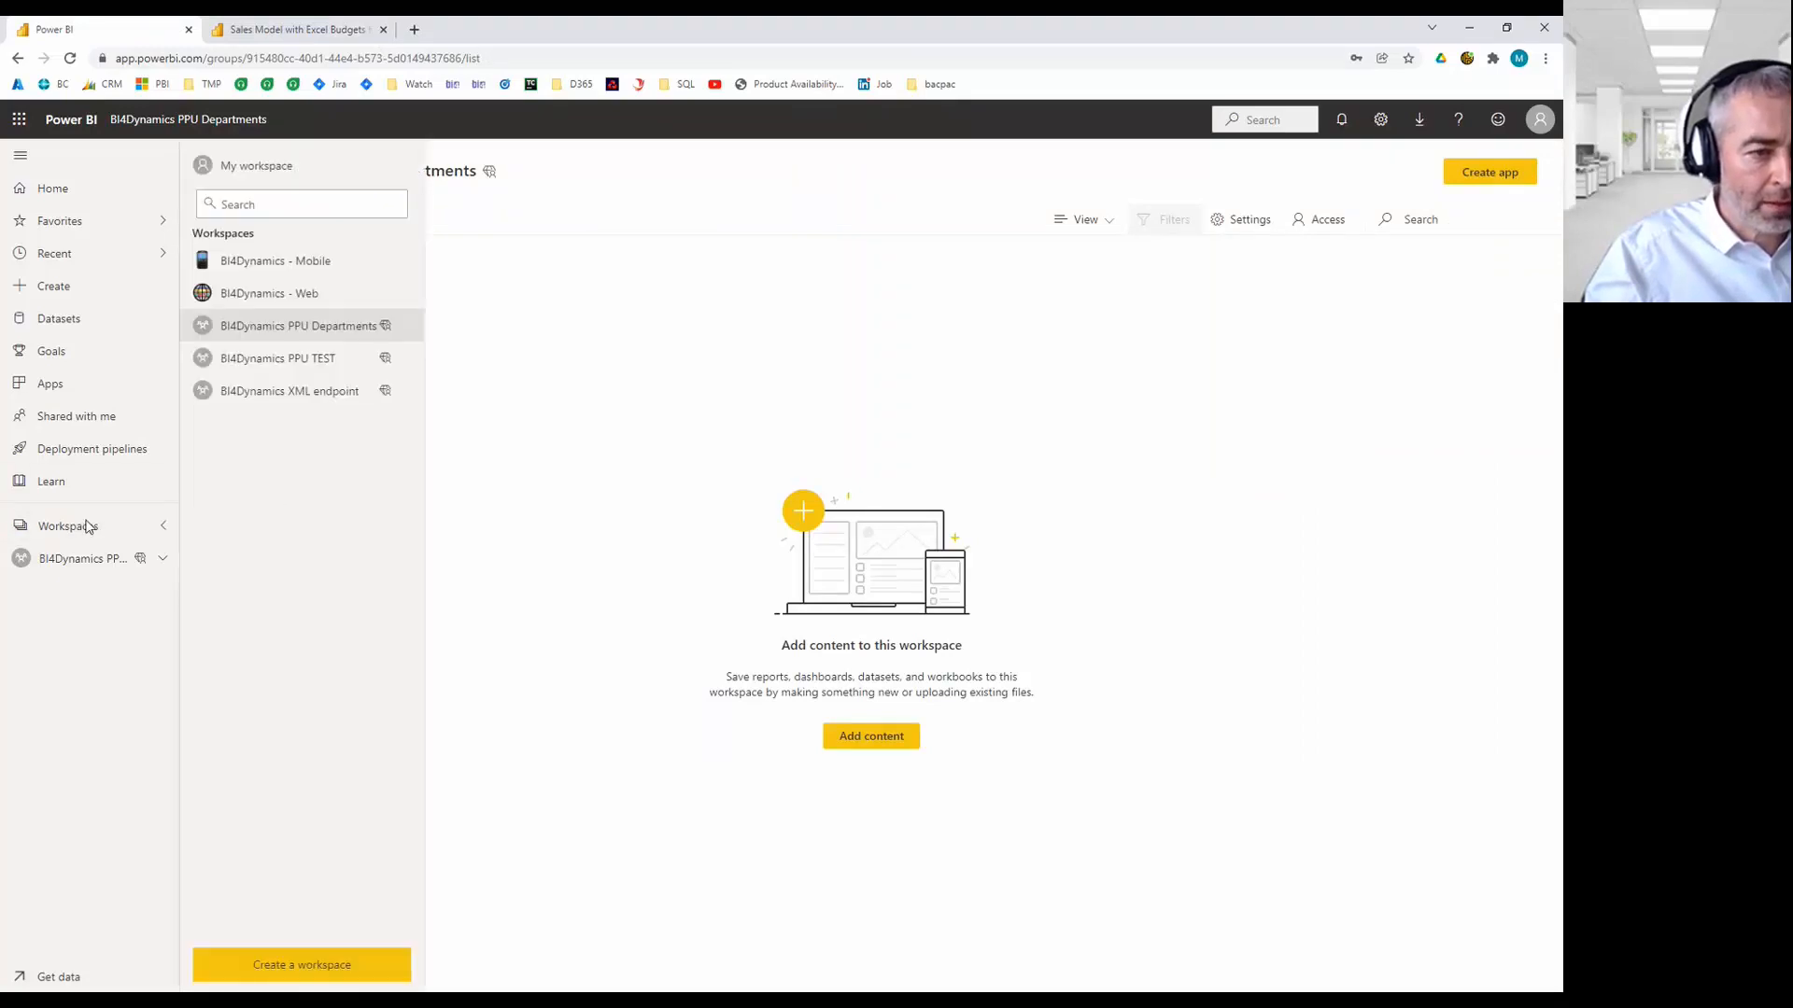
{"action": "left_click", "coordinate": [303, 333]}
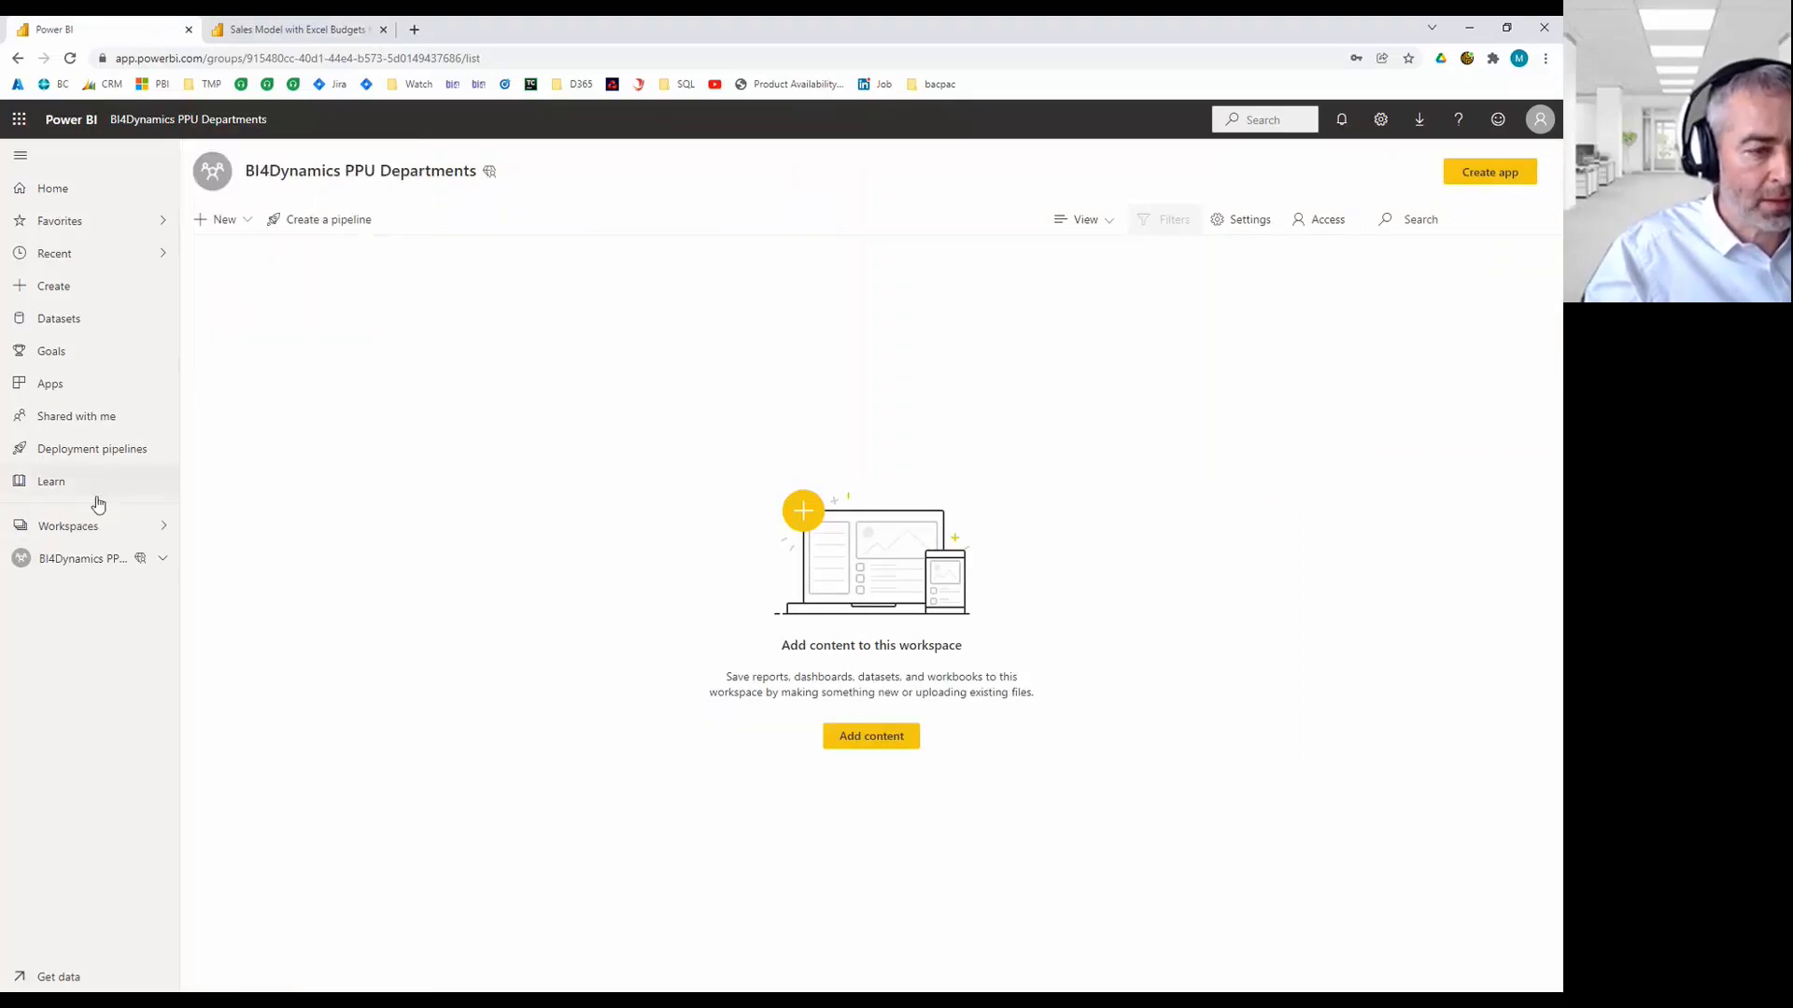
{"action": "left_click", "coordinate": [135, 521]}
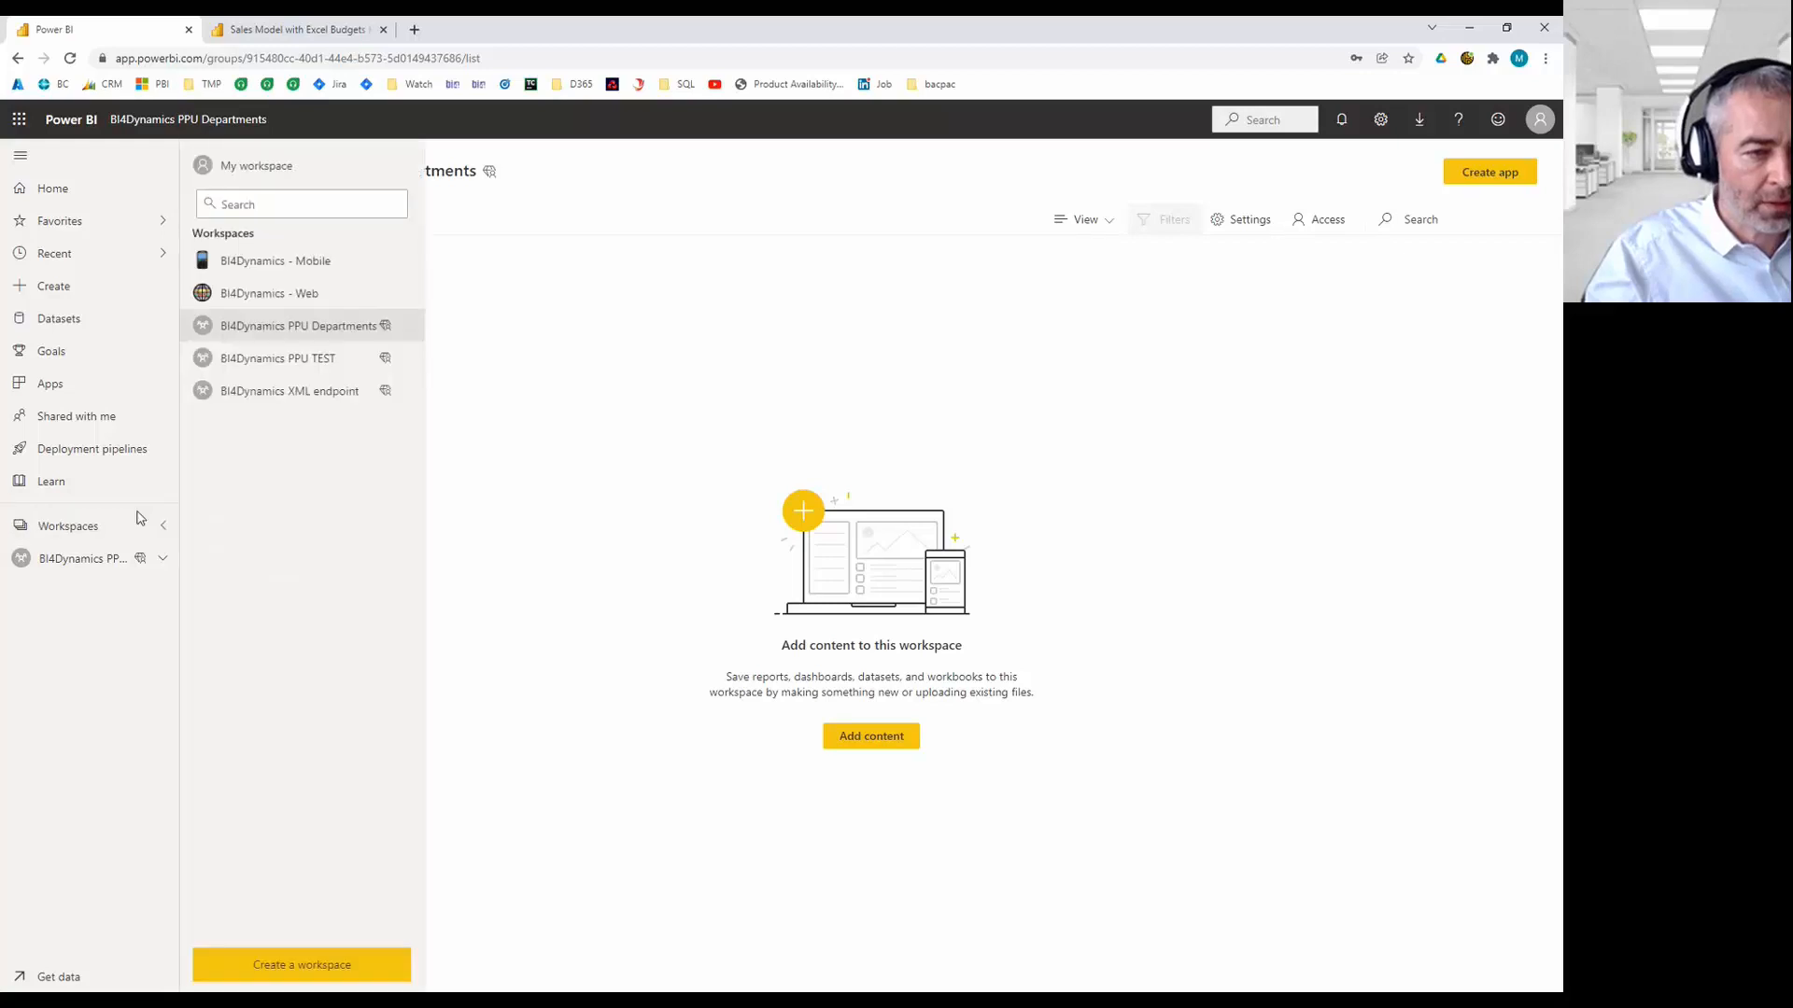
{"action": "left_click", "coordinate": [340, 333]}
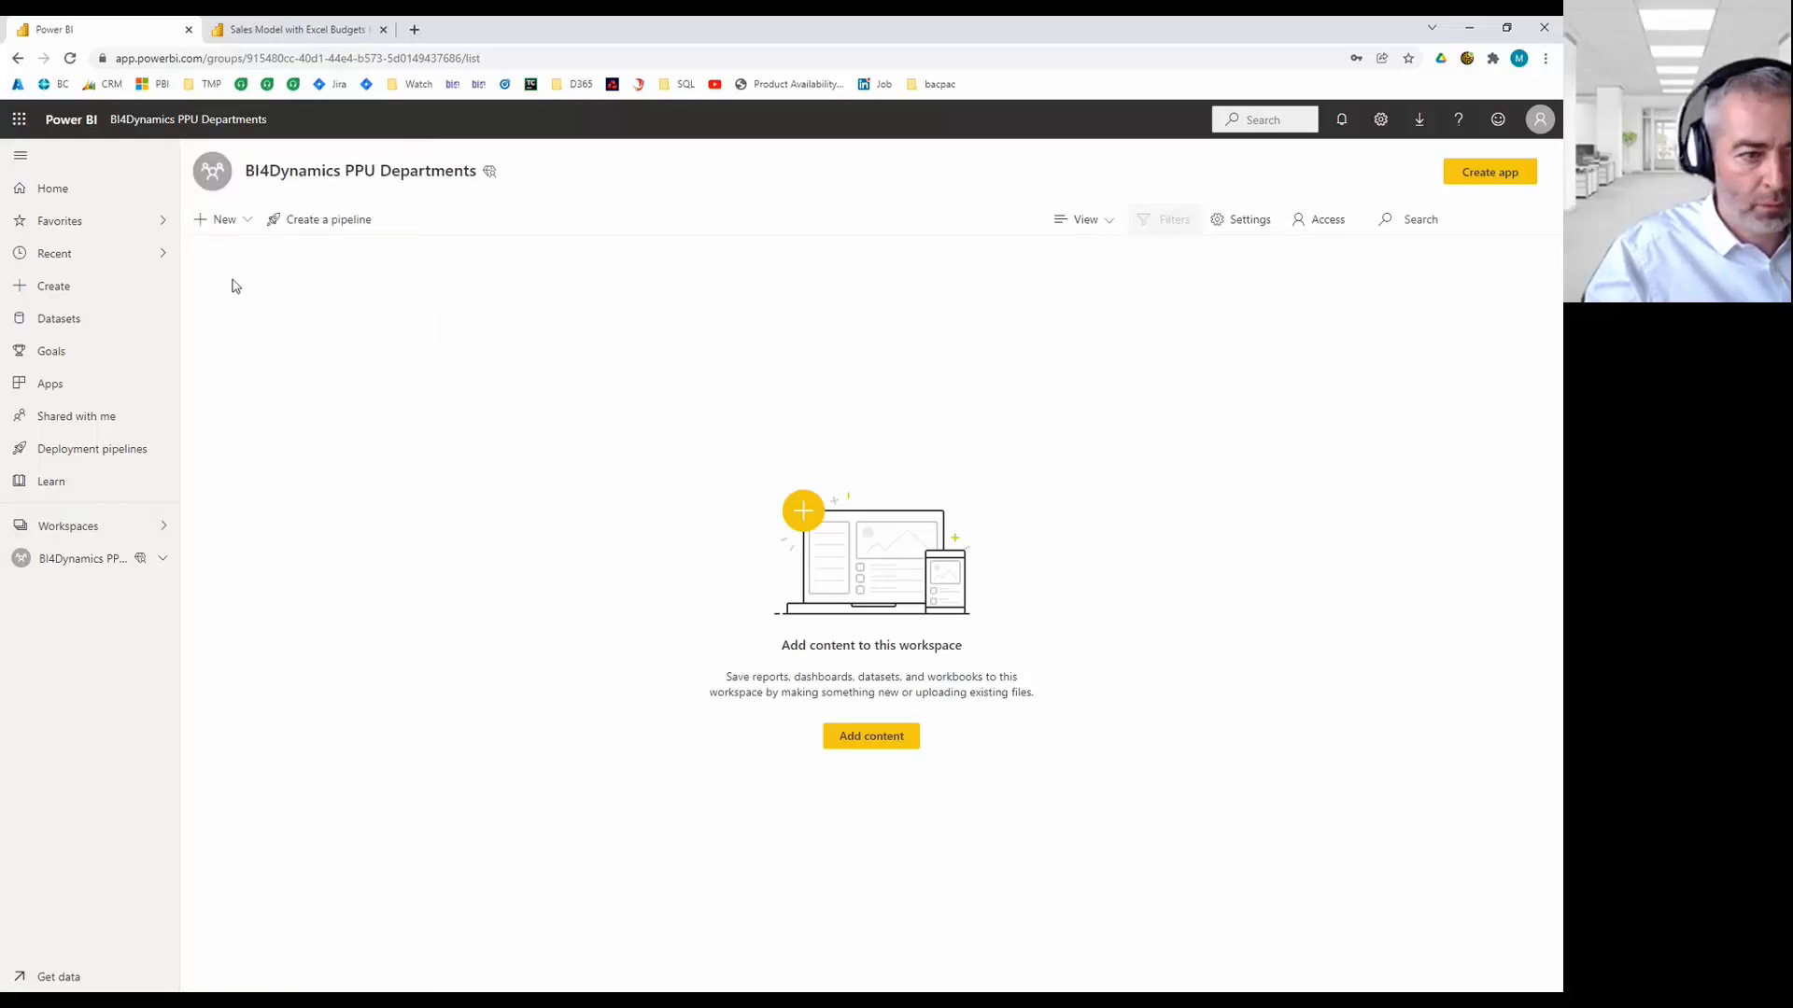
{"action": "left_click", "coordinate": [72, 539]}
{"action": "left_click", "coordinate": [272, 358]}
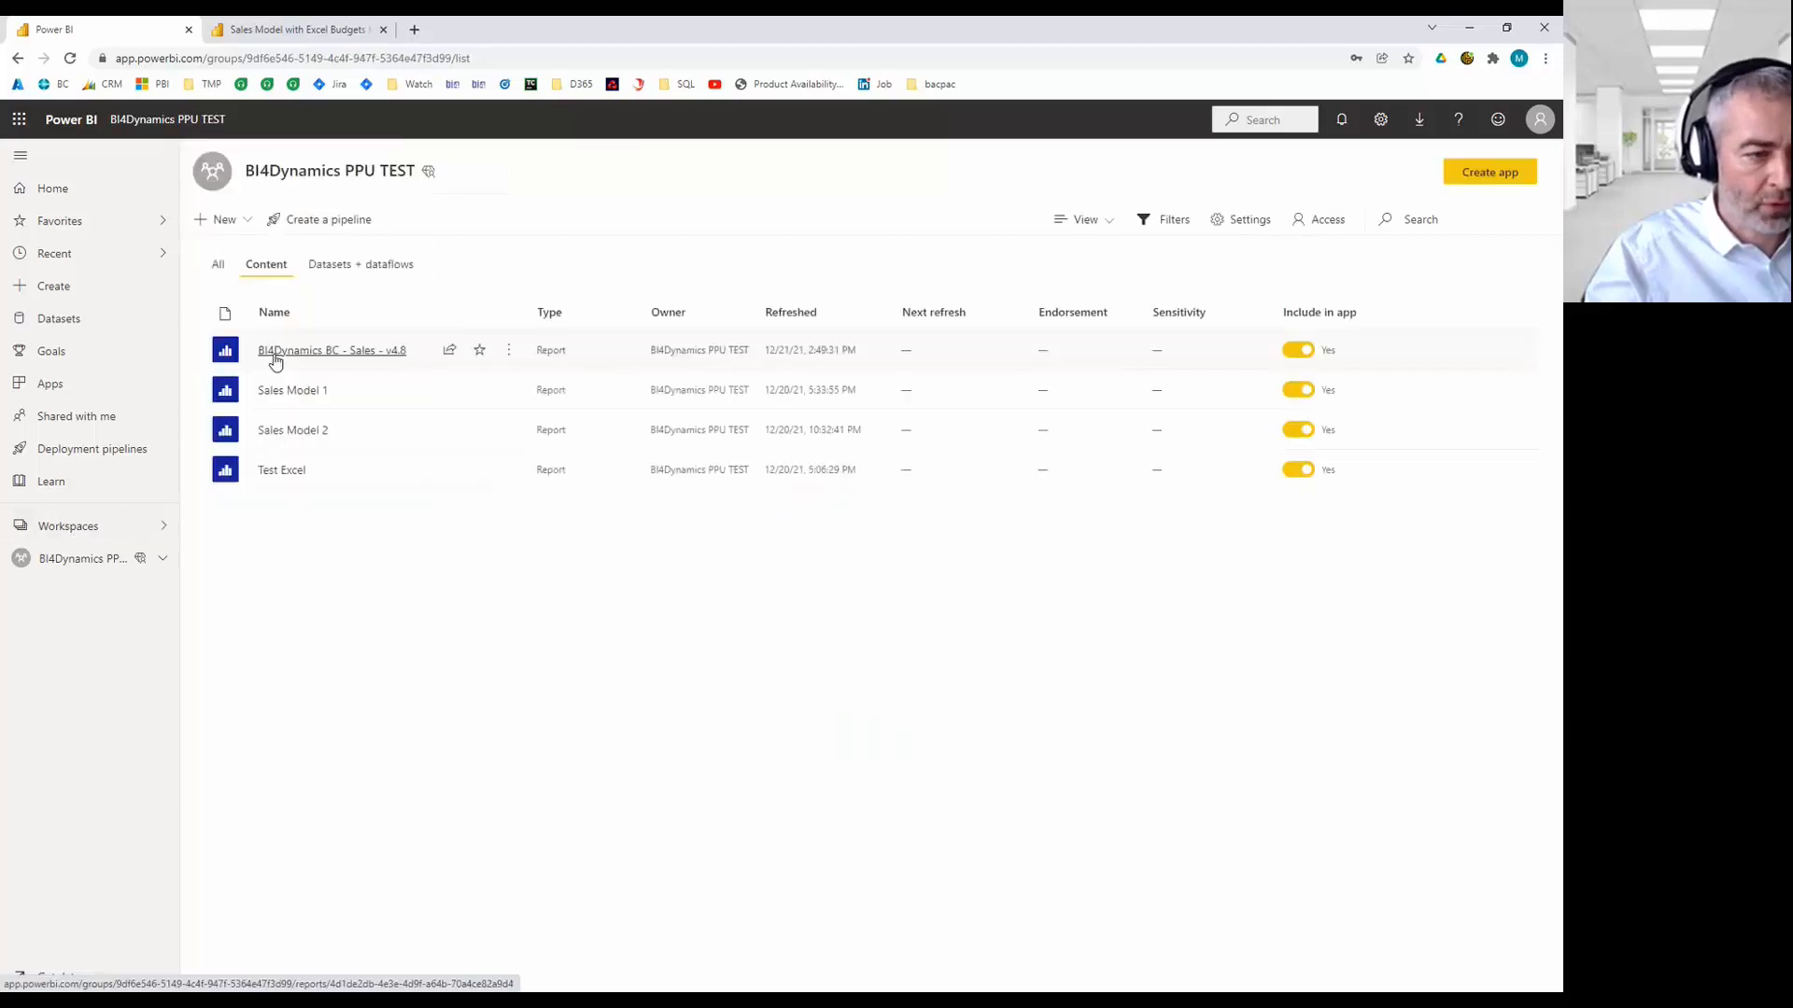
{"action": "left_click", "coordinate": [83, 523]}
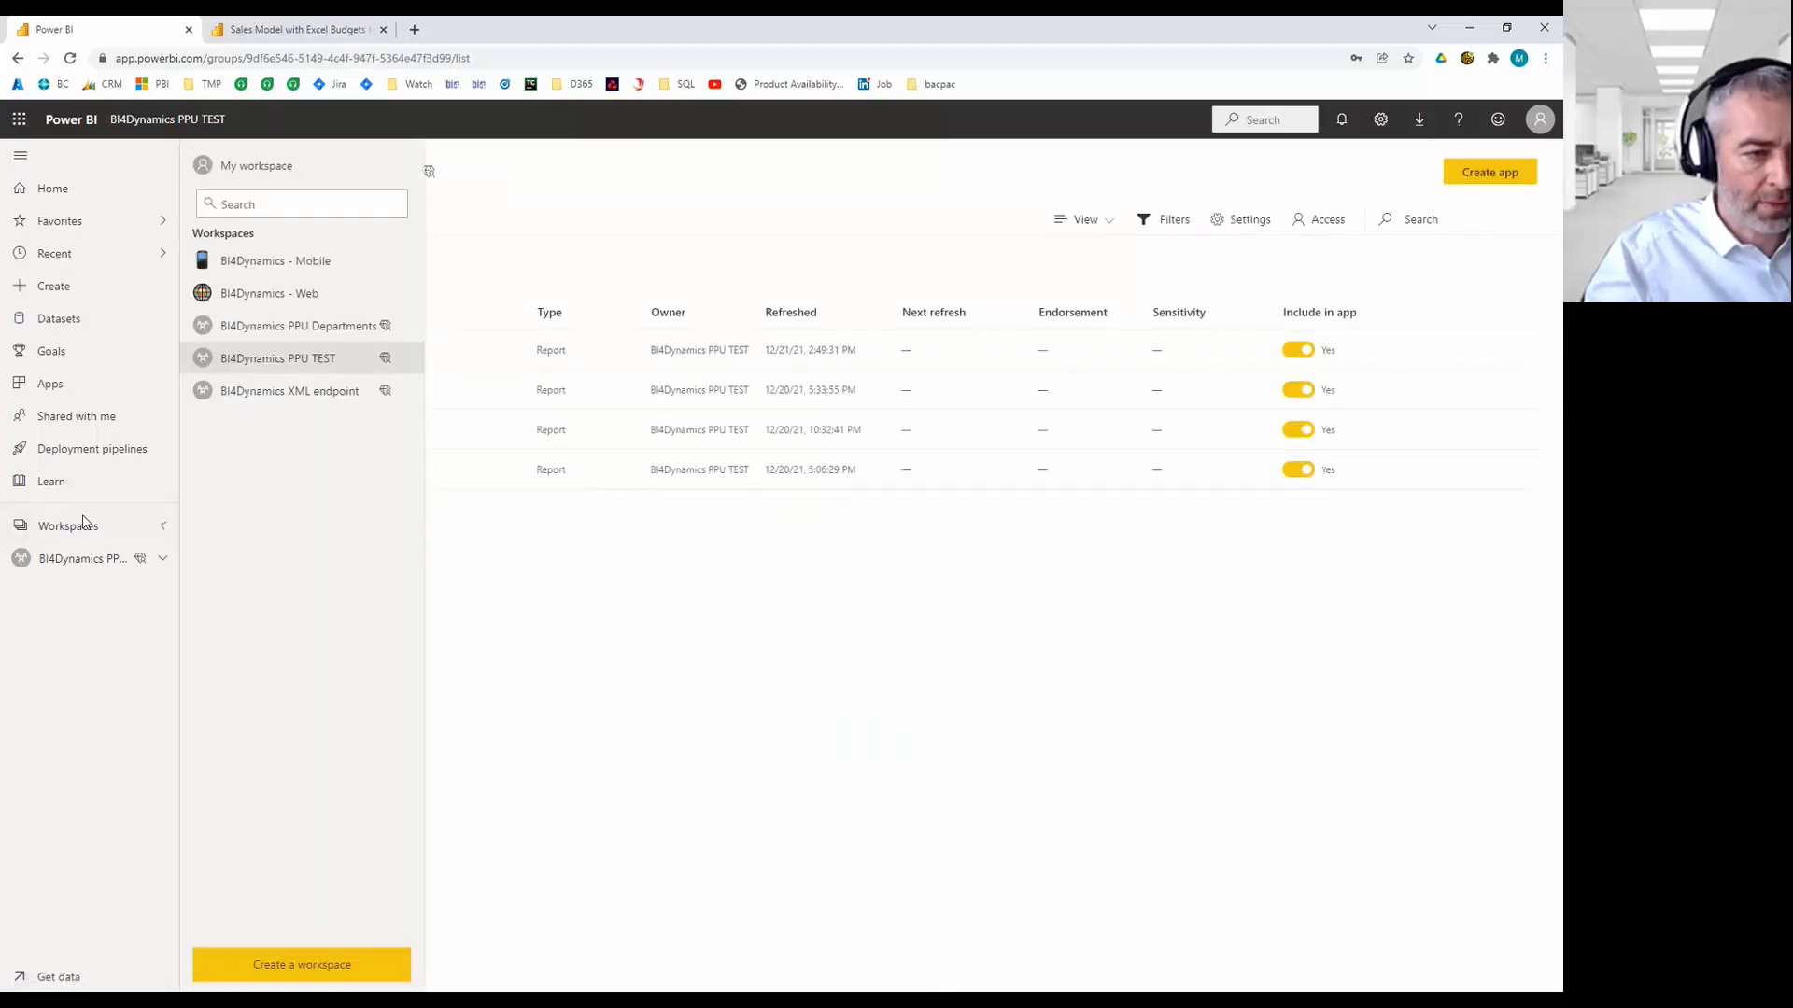
{"action": "left_click", "coordinate": [261, 327]}
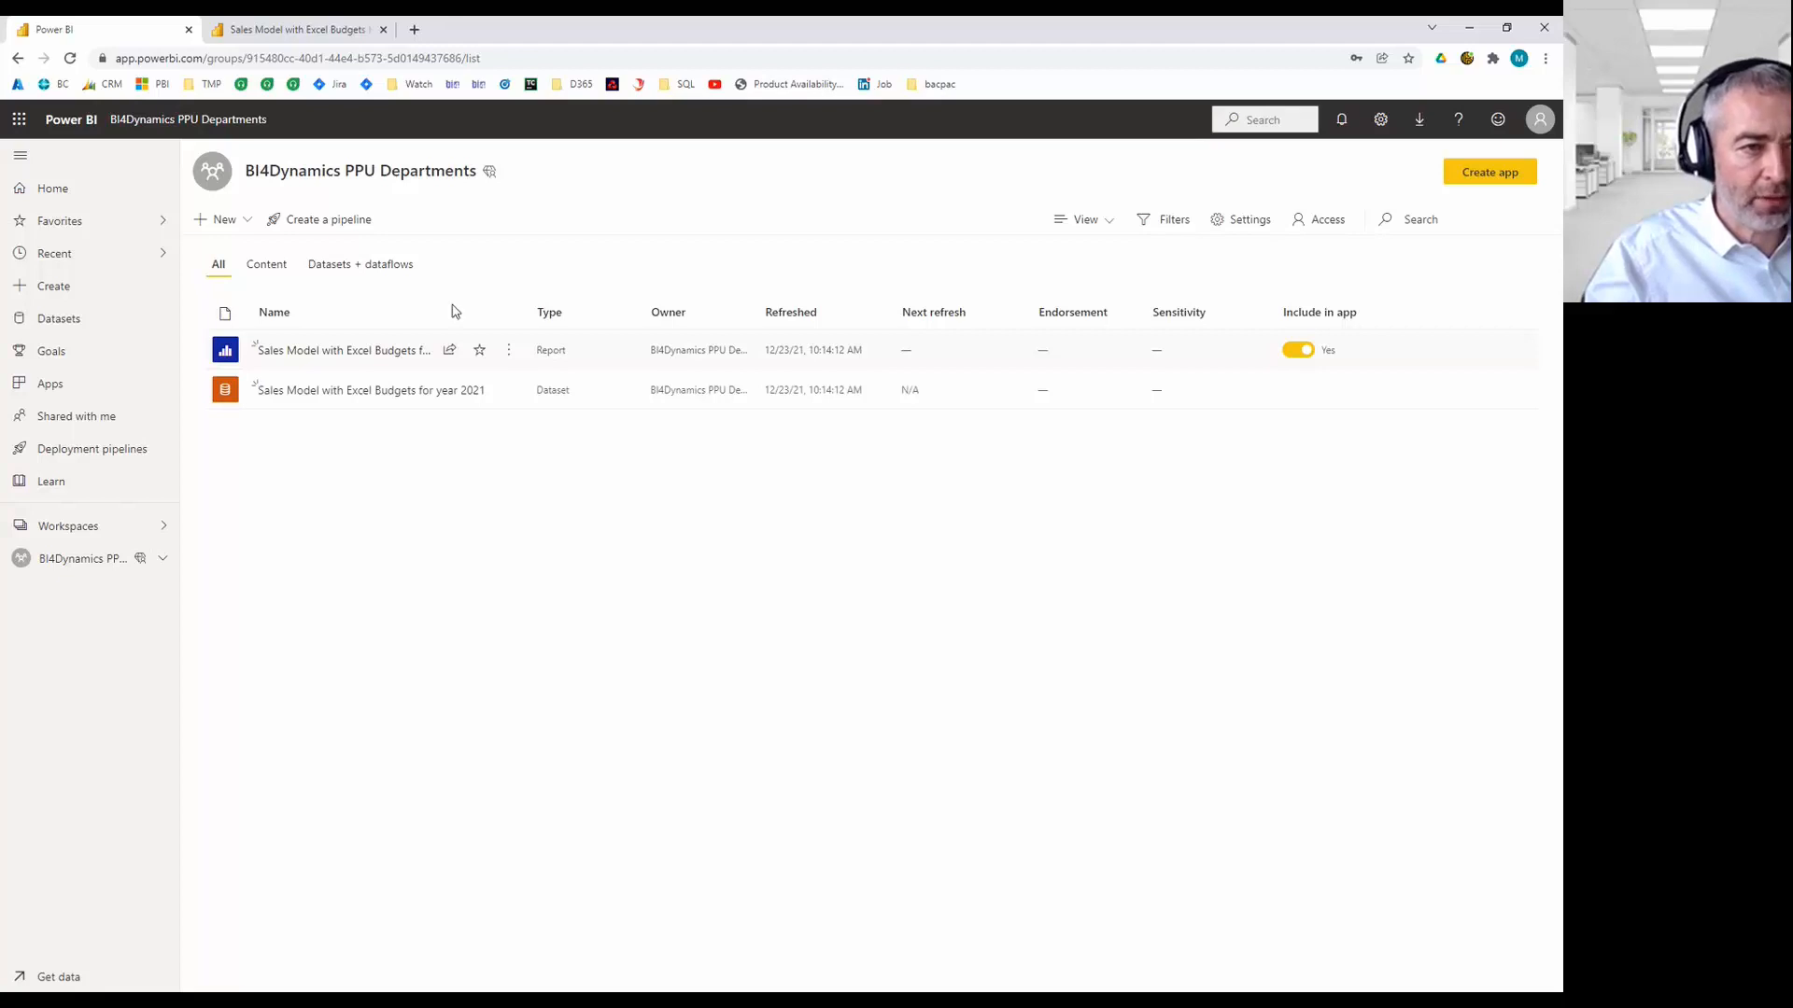
{"action": "left_click", "coordinate": [297, 29]}
{"action": "left_click", "coordinate": [103, 29]}
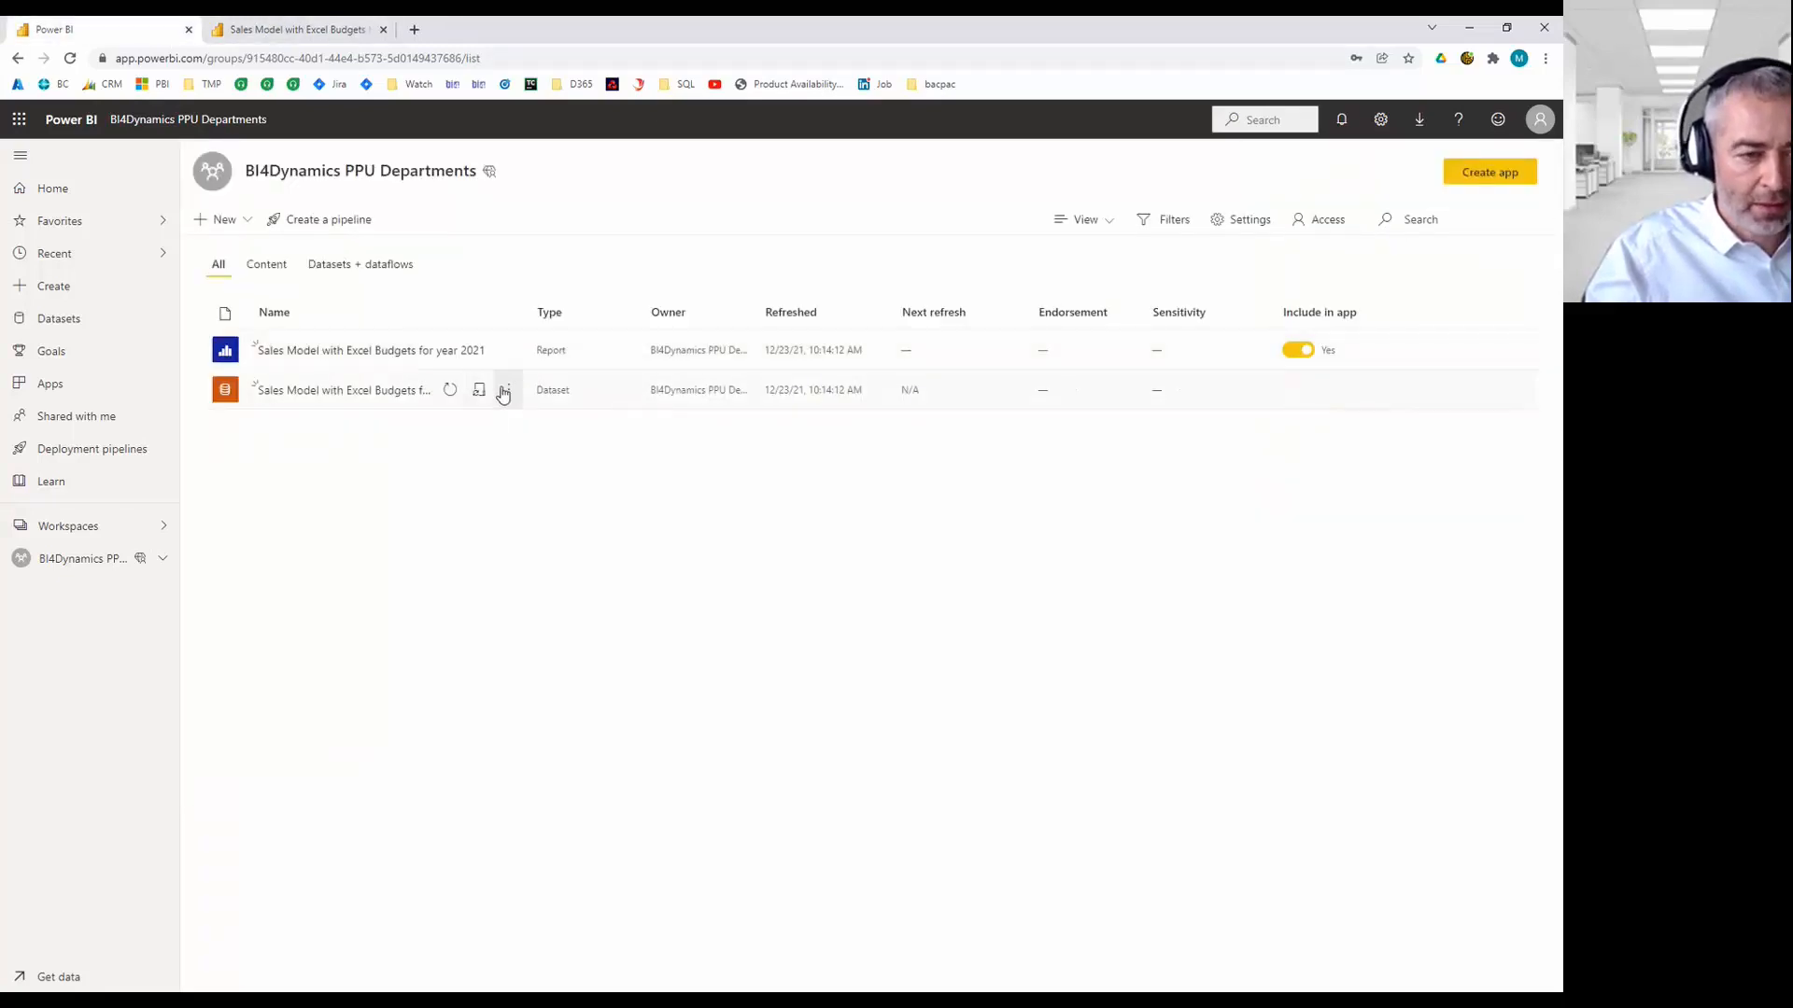
In the published dataset's settings, map sales budget ppu.xlsx to the local Excel file source on the running gateway, apply it, and refresh the report.
{"action": "left_click", "coordinate": [505, 391]}
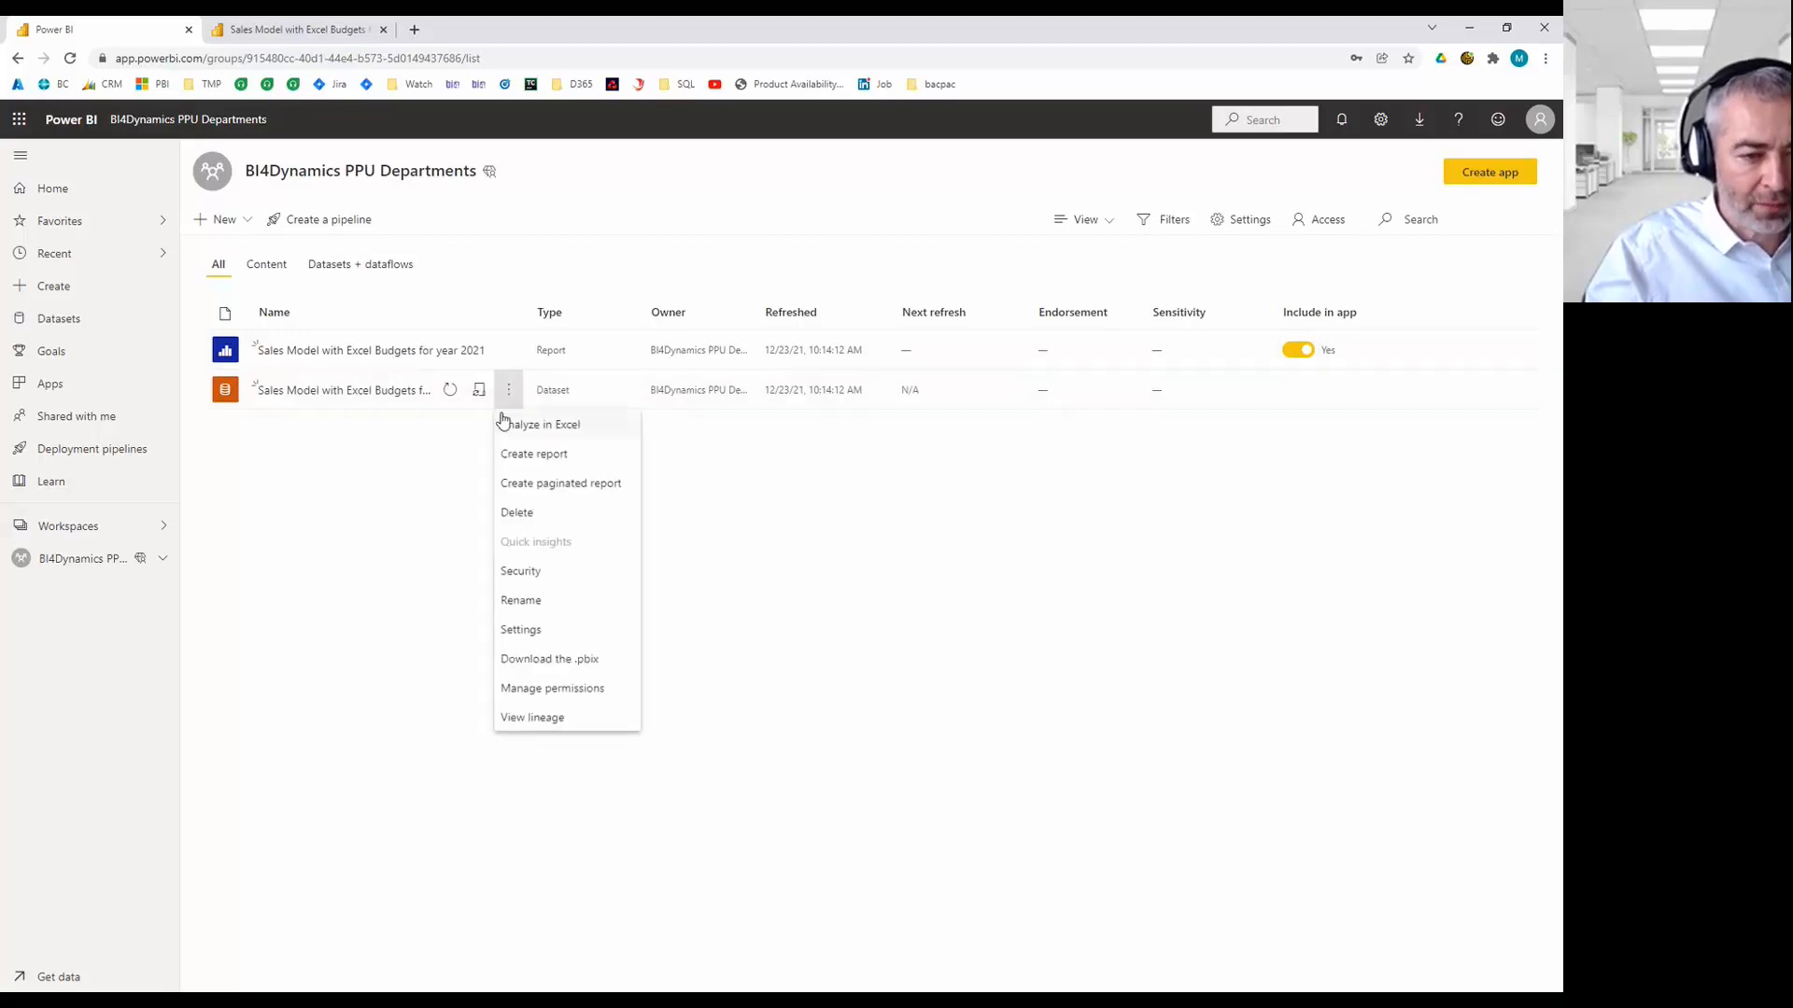
{"action": "left_click", "coordinate": [523, 630]}
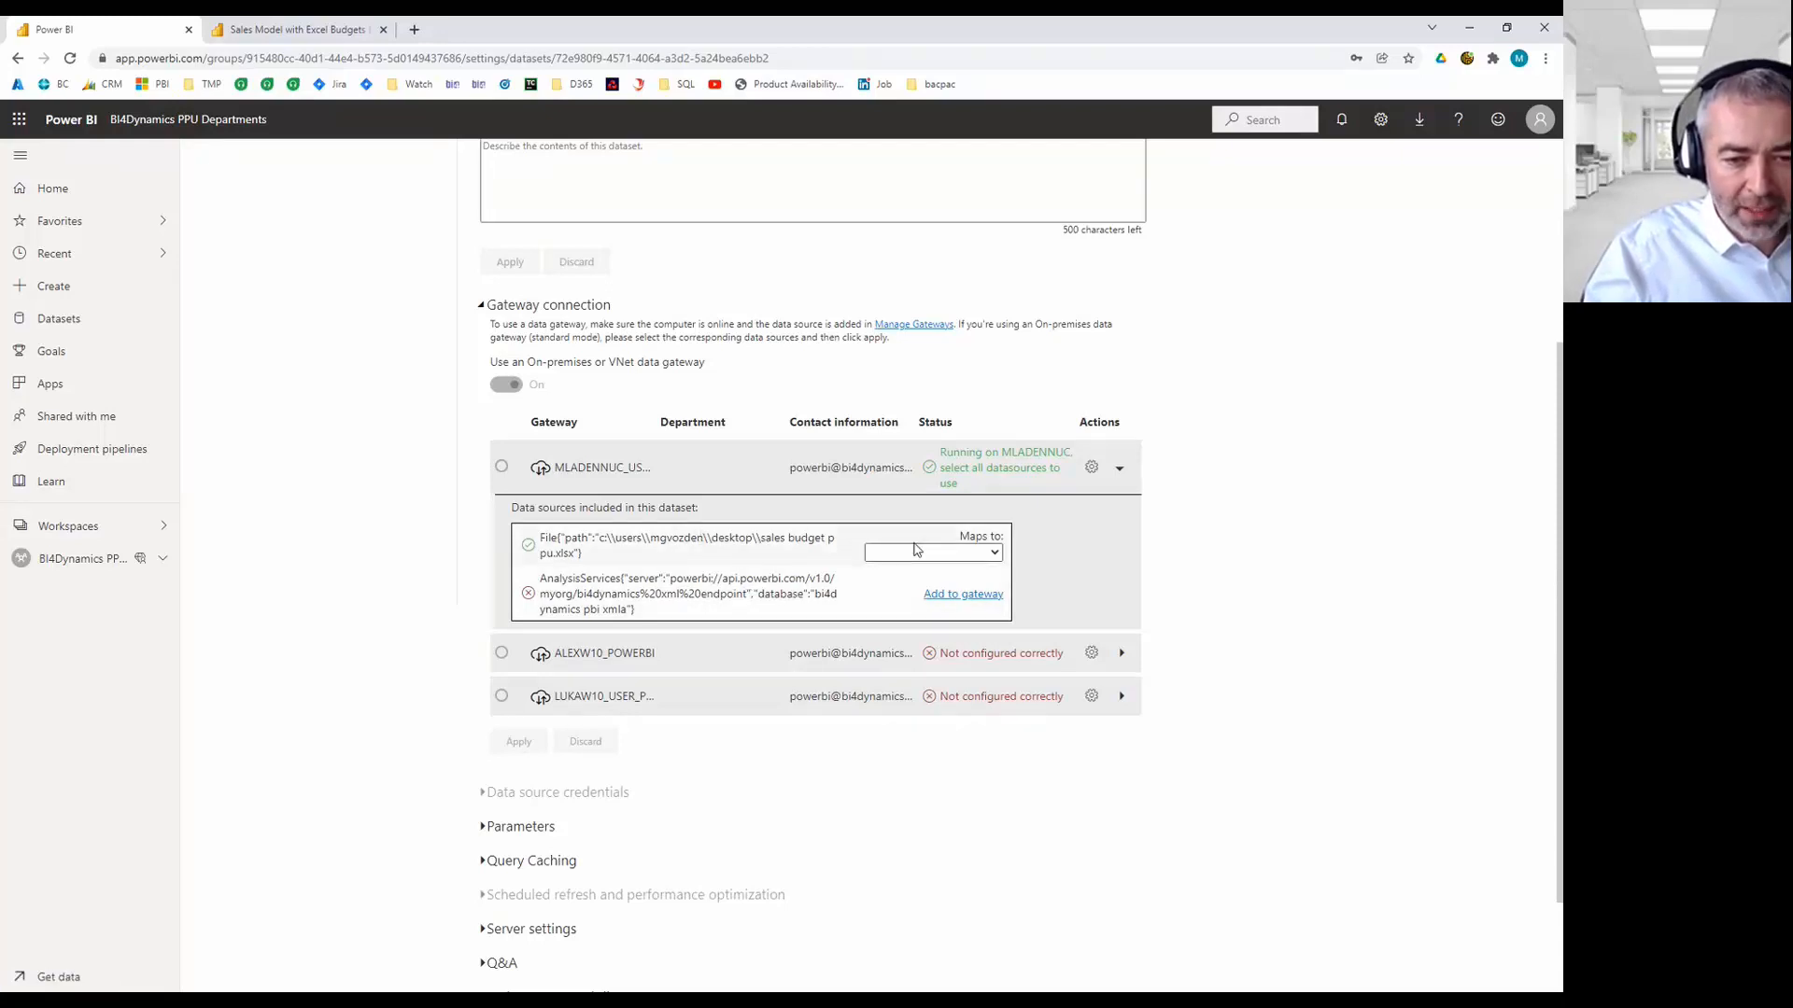
{"action": "left_click", "coordinate": [915, 552]}
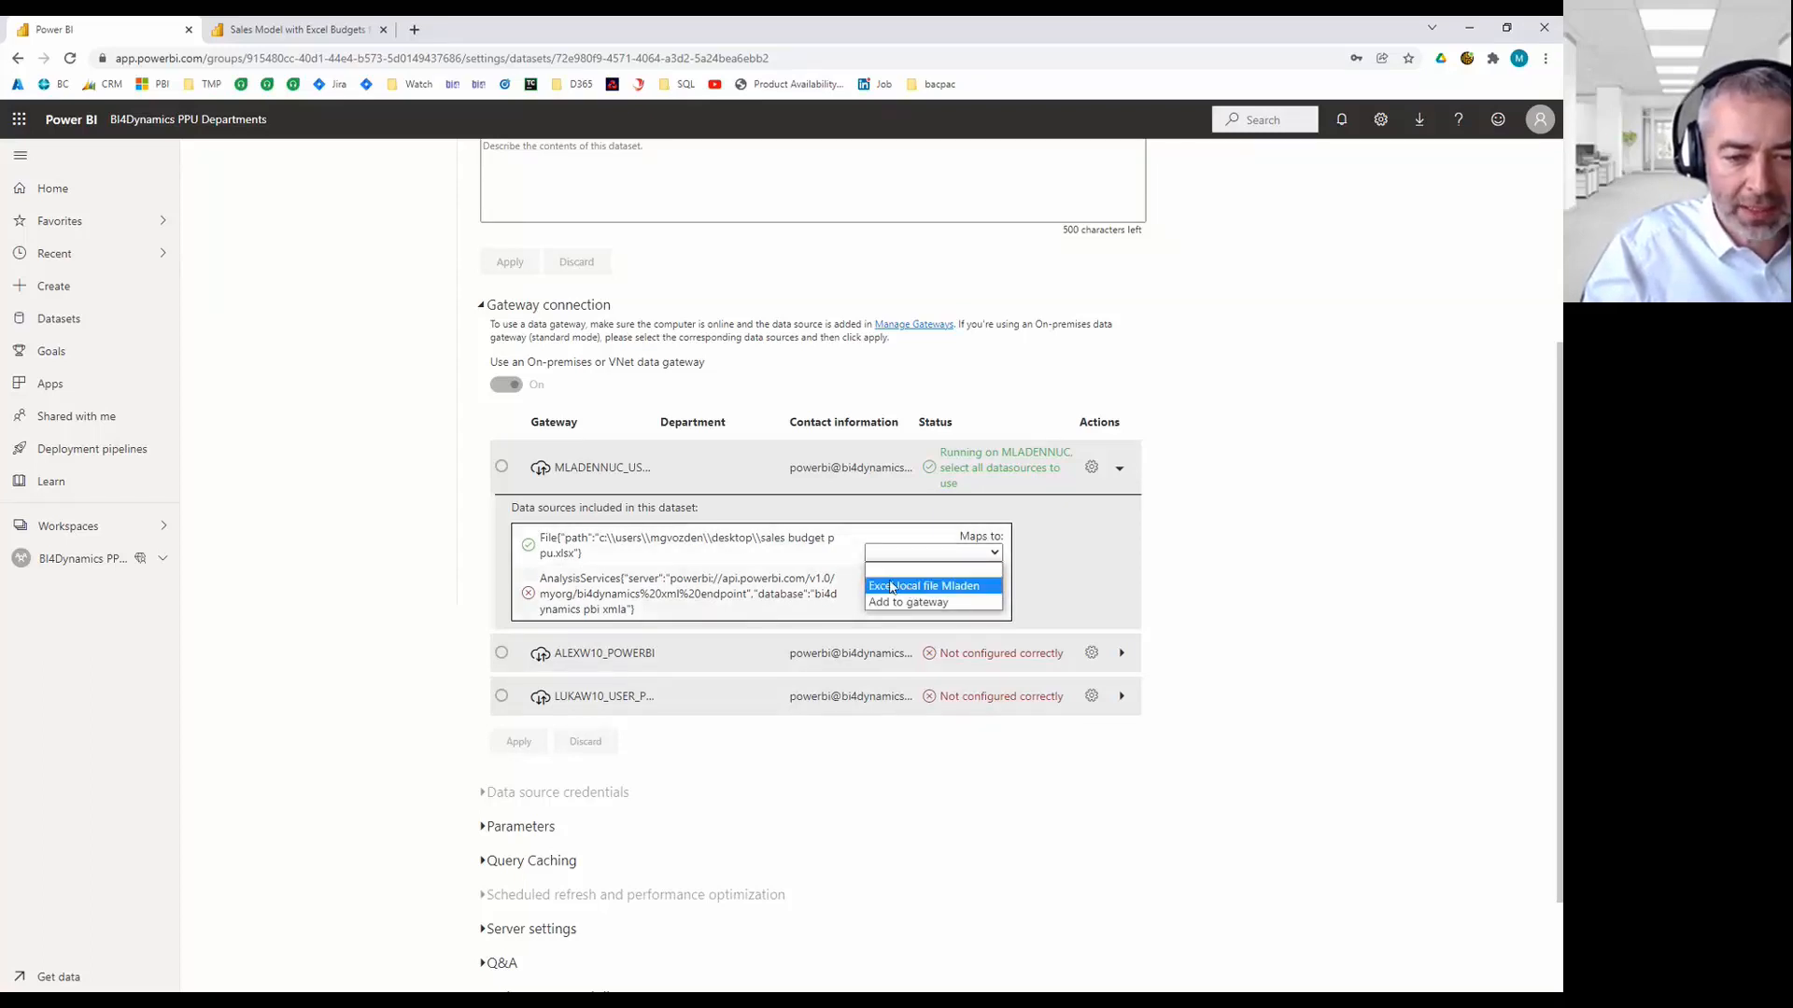
{"action": "left_click", "coordinate": [892, 588]}
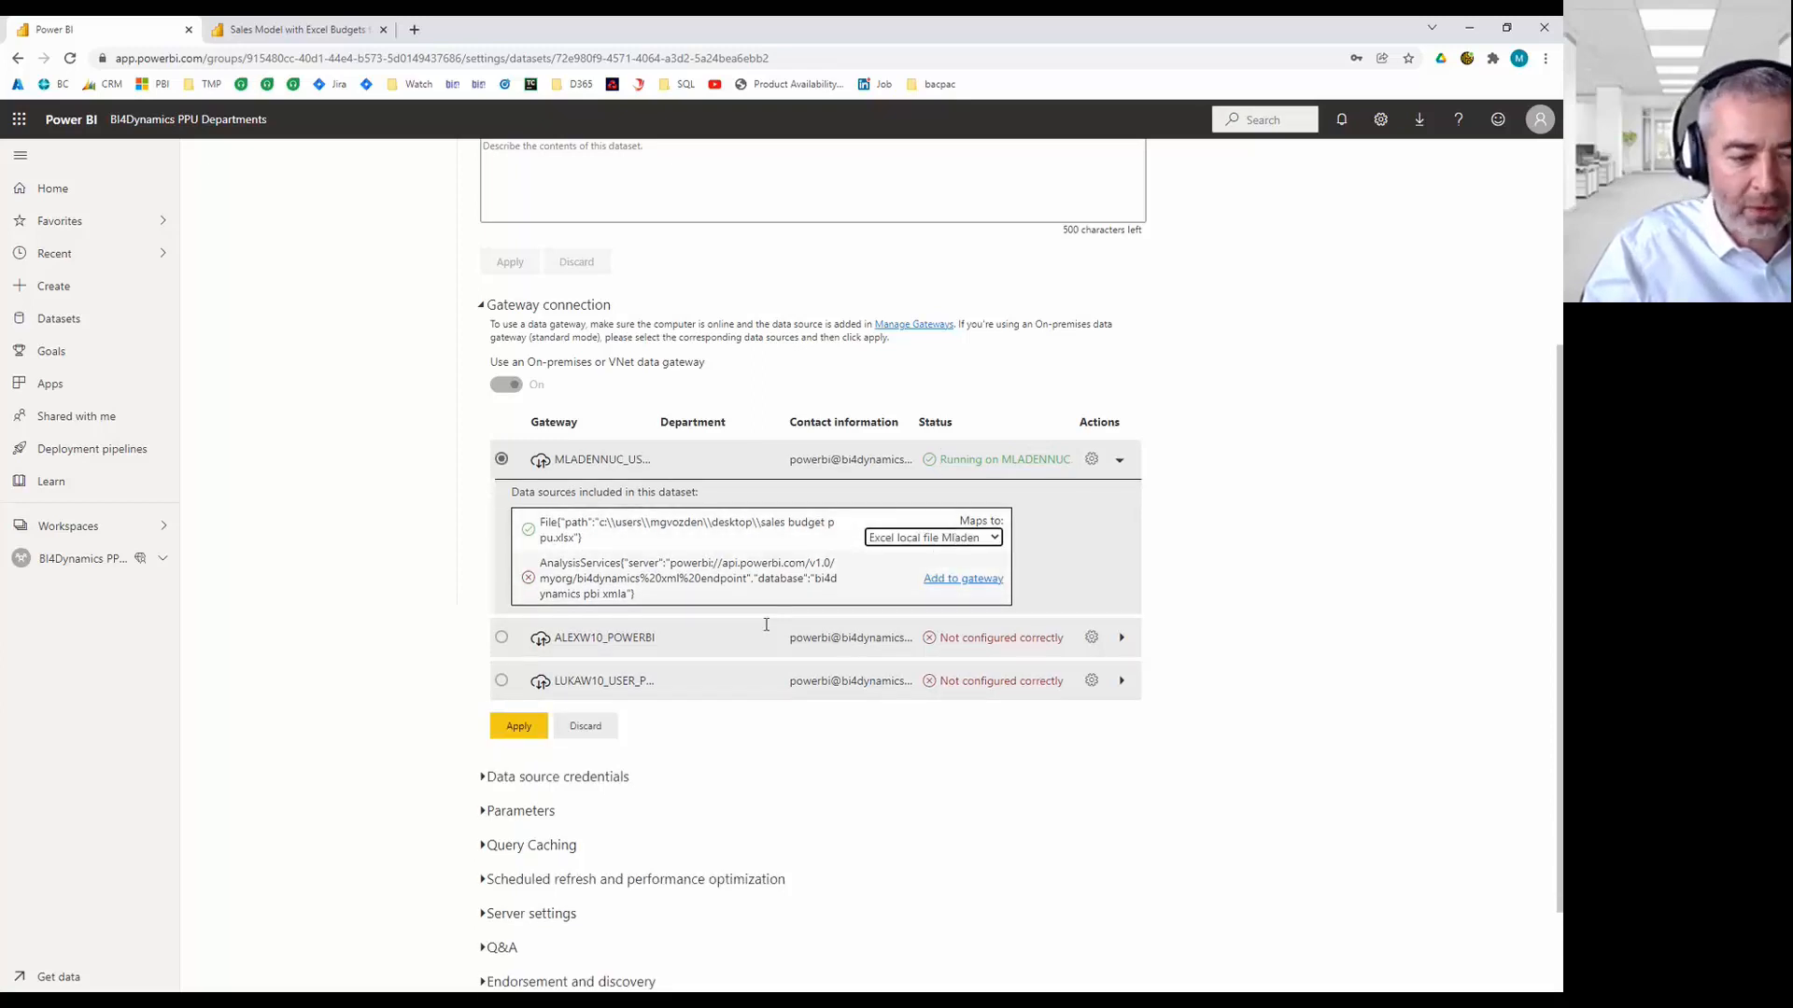
{"action": "left_click", "coordinate": [519, 726]}
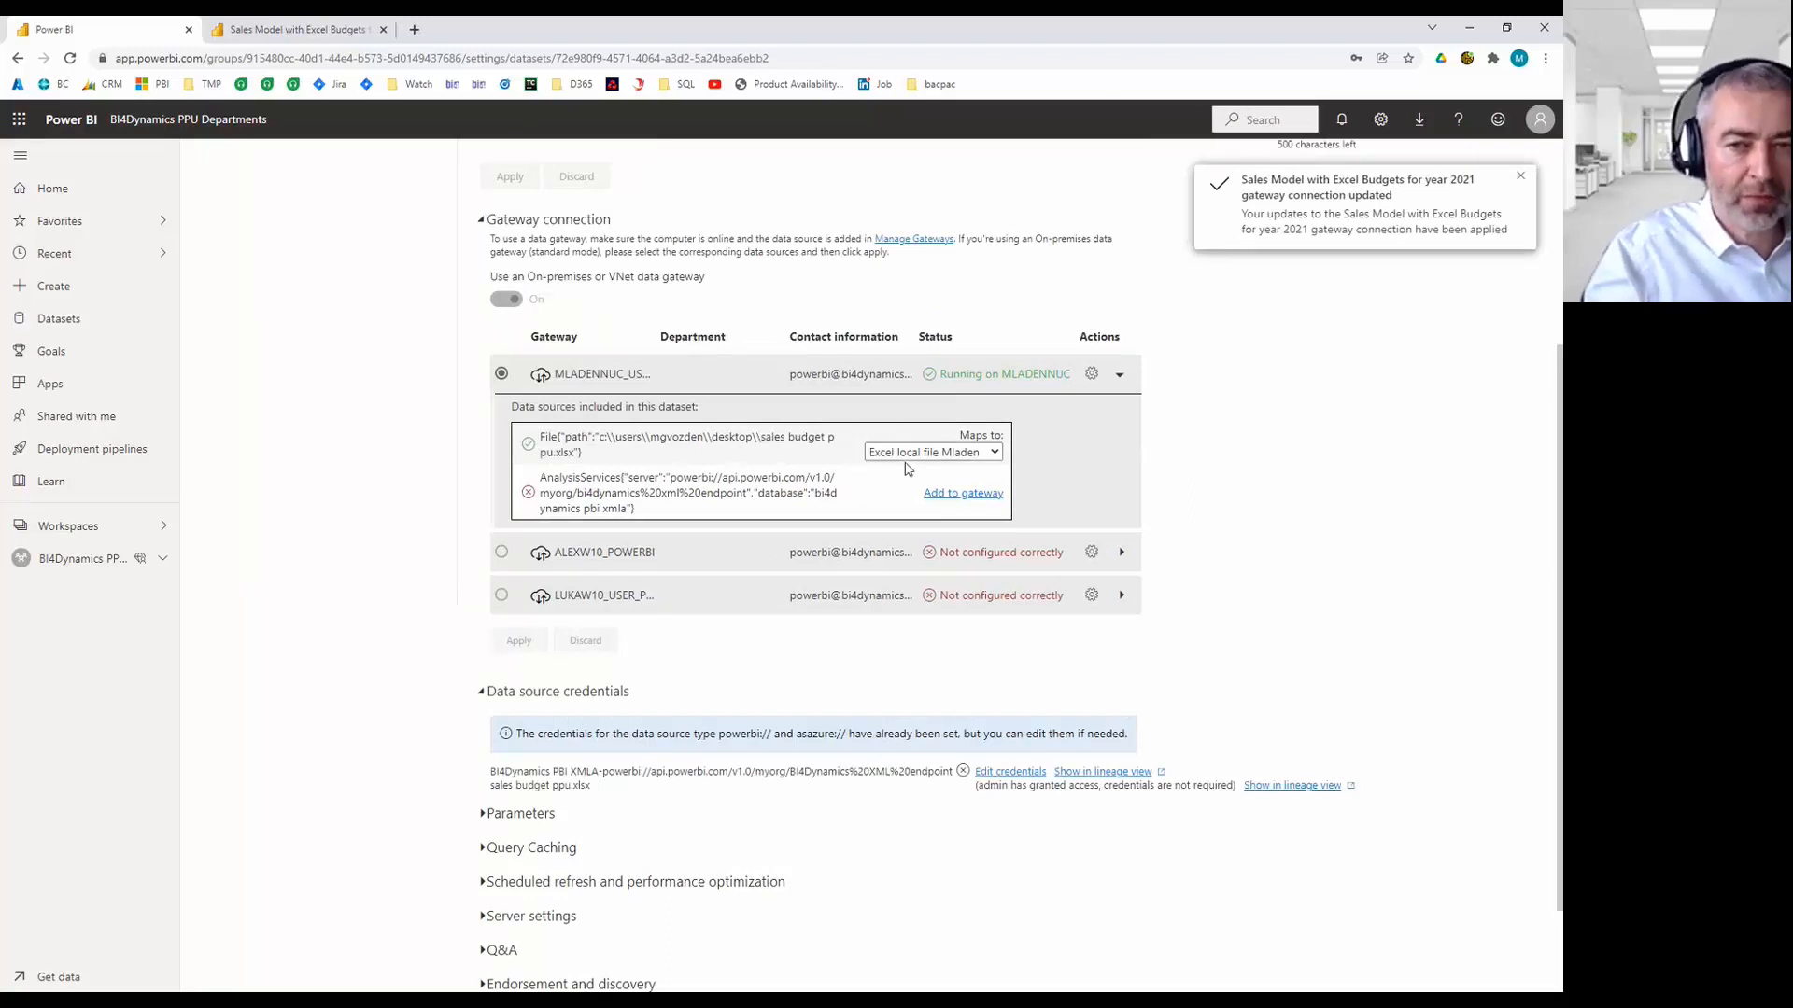
{"action": "left_click", "coordinate": [297, 30]}
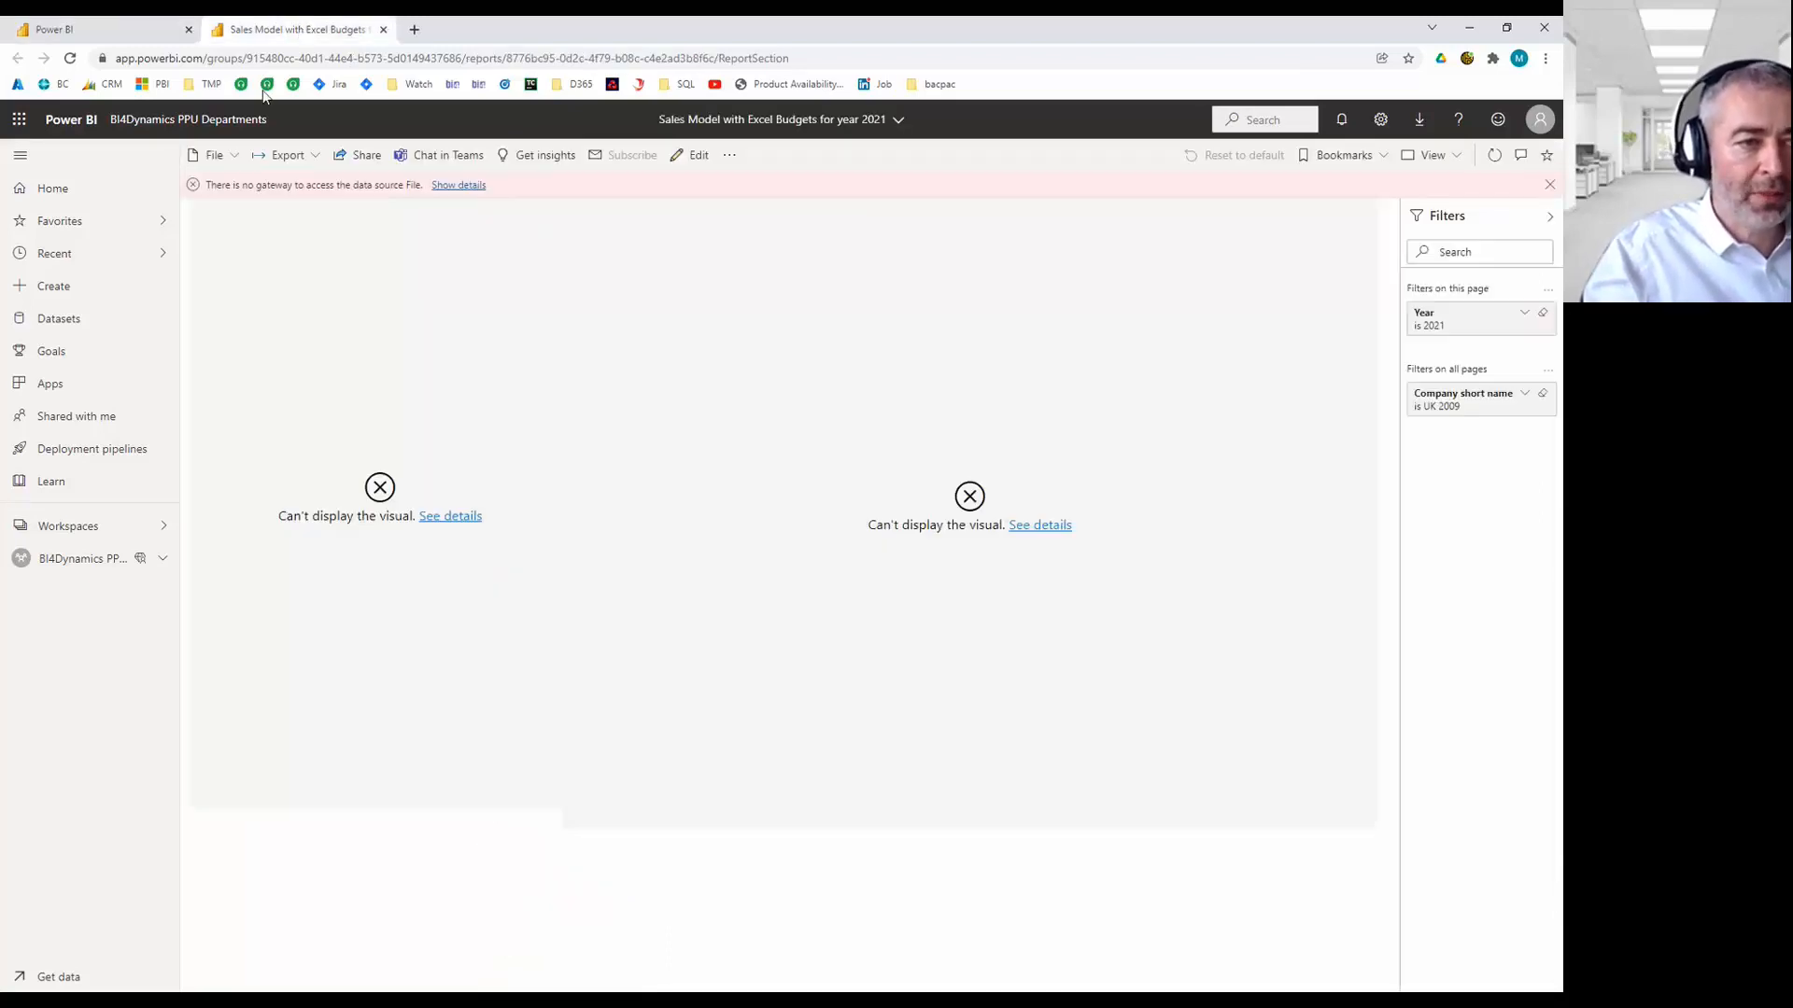
{"action": "left_click", "coordinate": [1495, 155]}
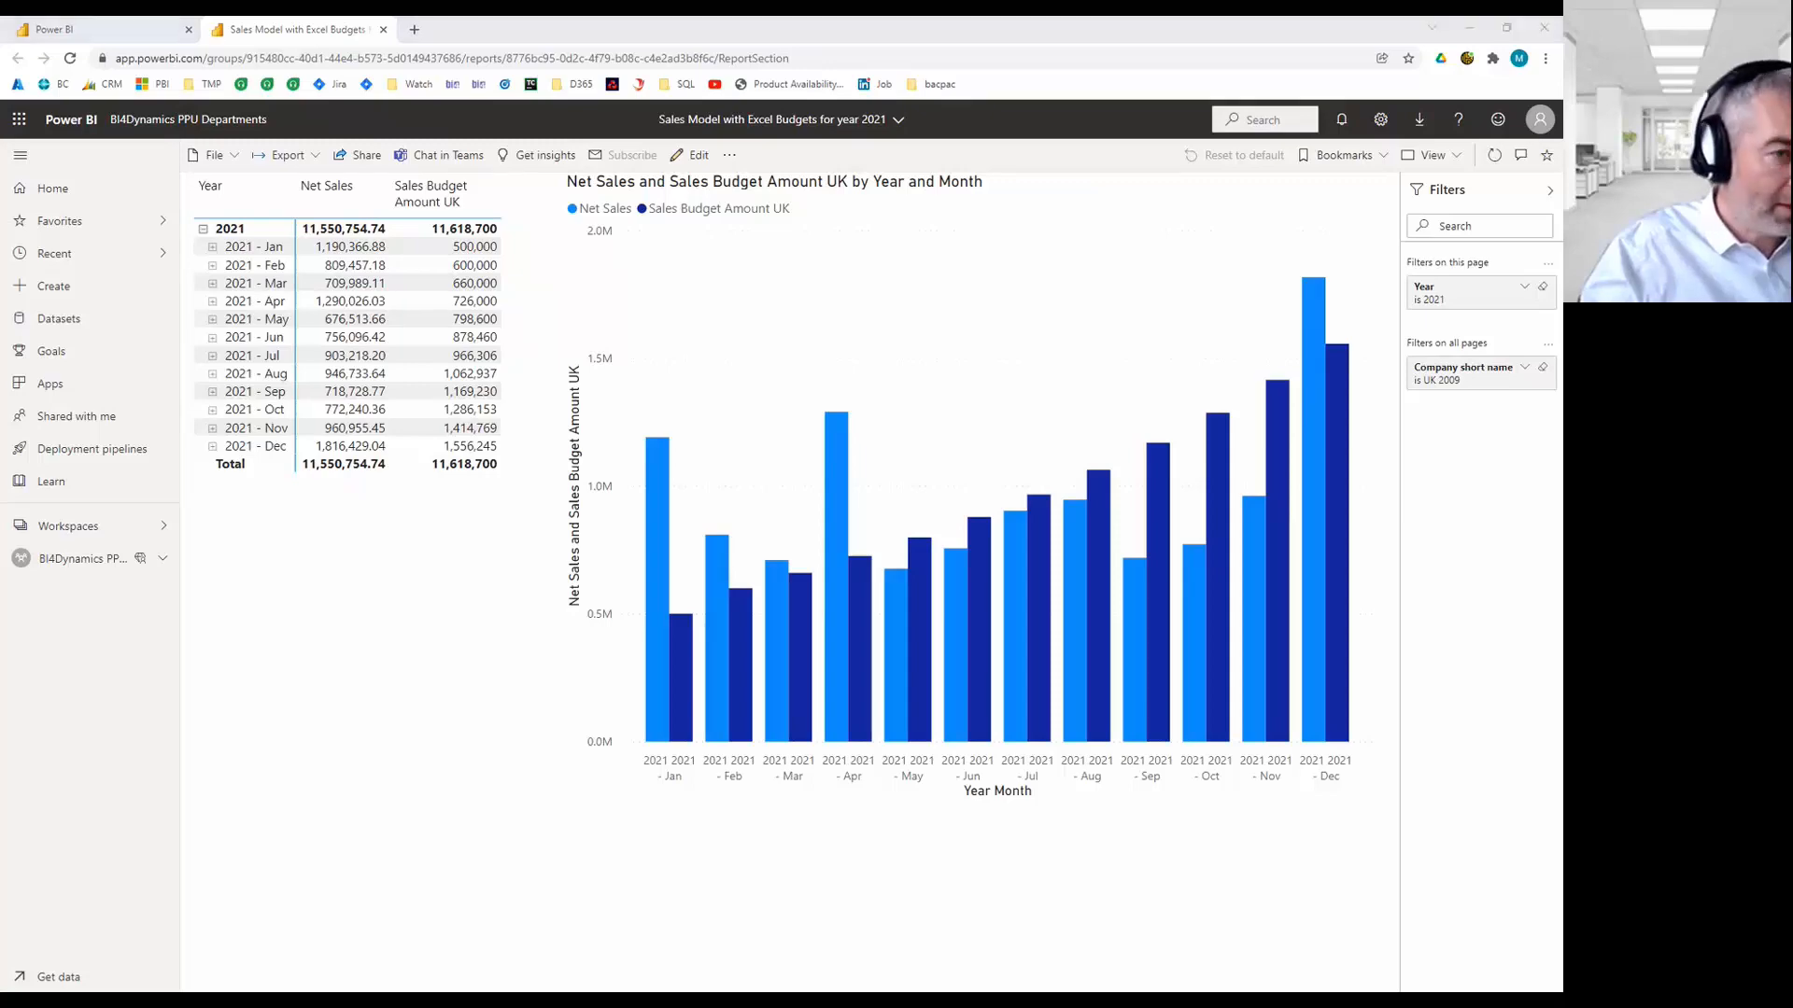
Switch to Power BI Desktop and create a new report from the published Sales Model with Excel Budgets for year 2021 dataset.
{"action": "key", "text": "alt+Tab"}
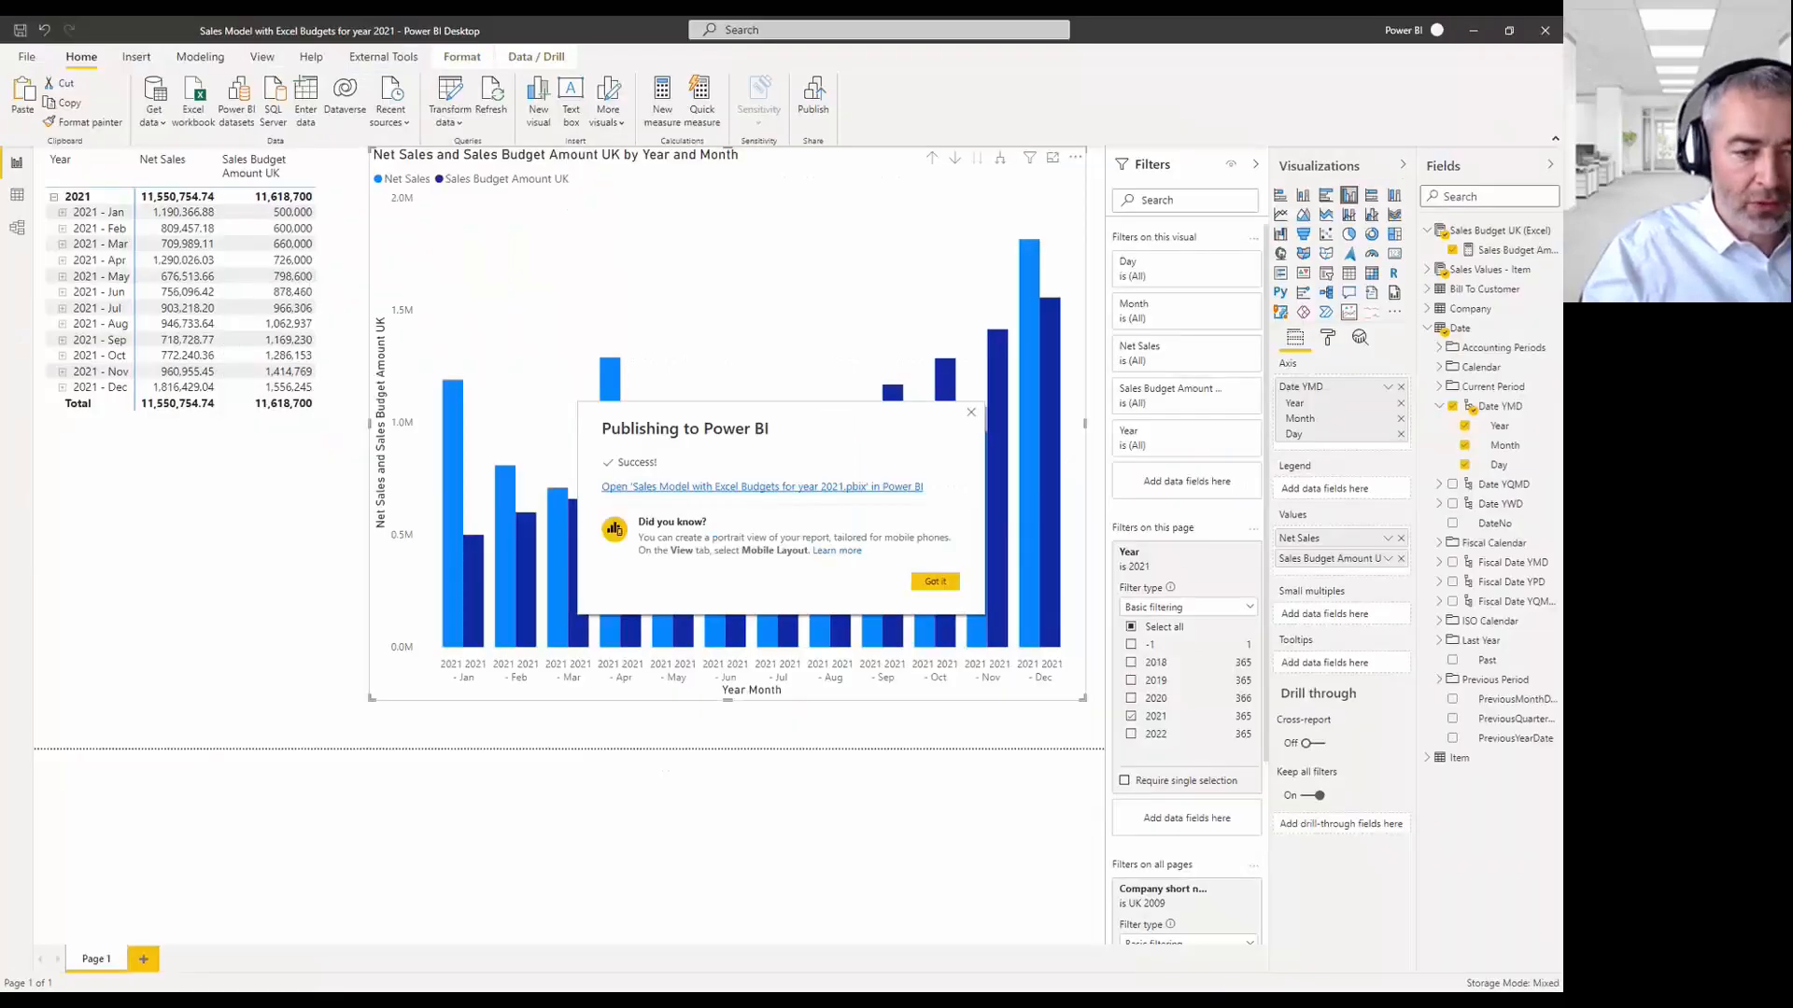
{"action": "left_click", "coordinate": [935, 580]}
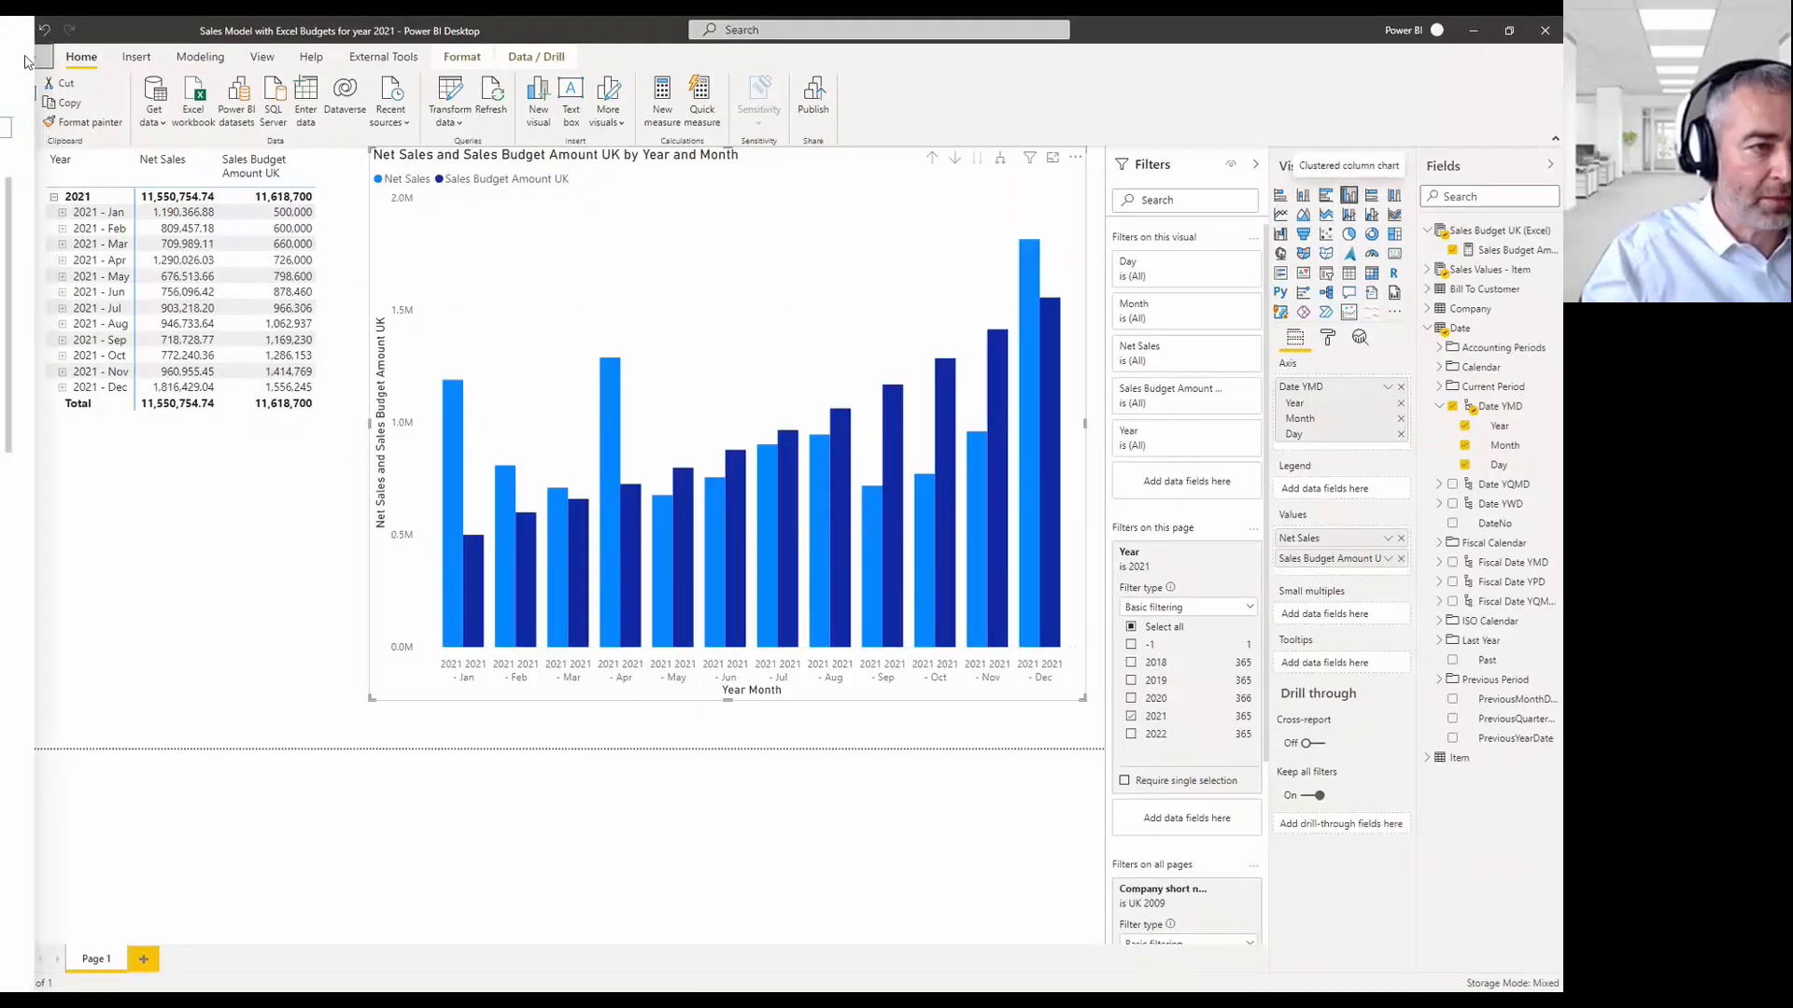
{"action": "left_click", "coordinate": [27, 61]}
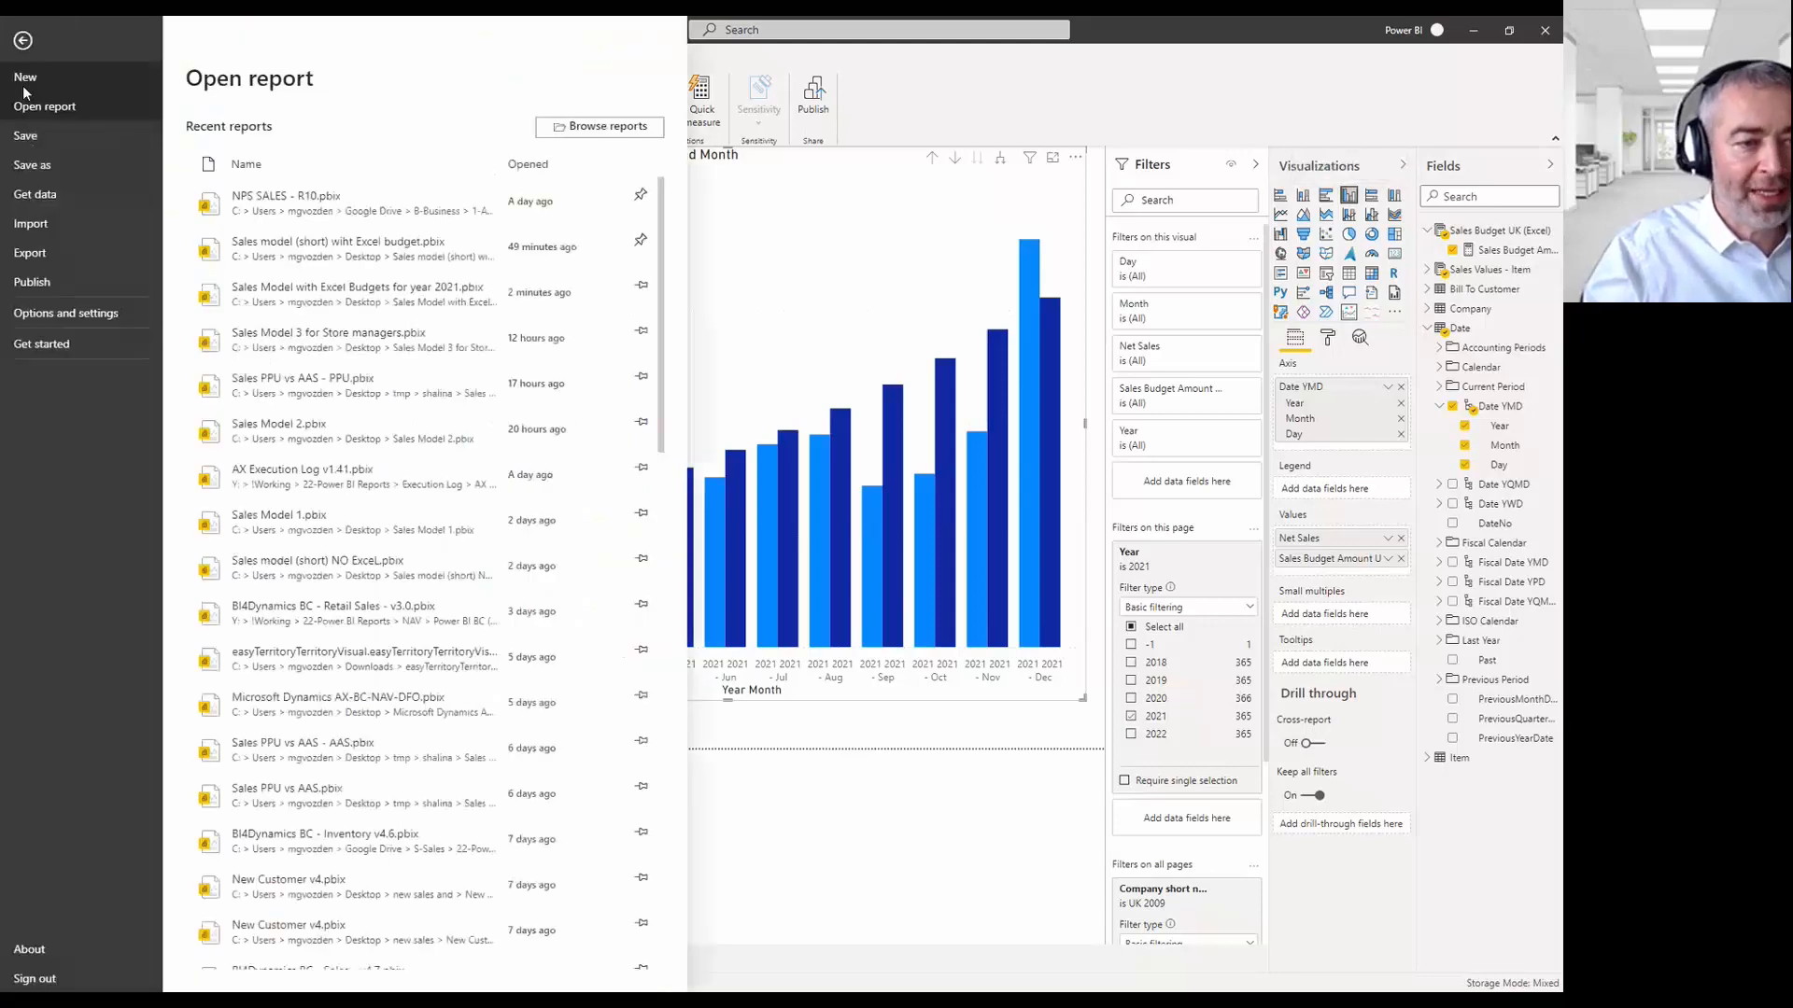
{"action": "left_click", "coordinate": [25, 89]}
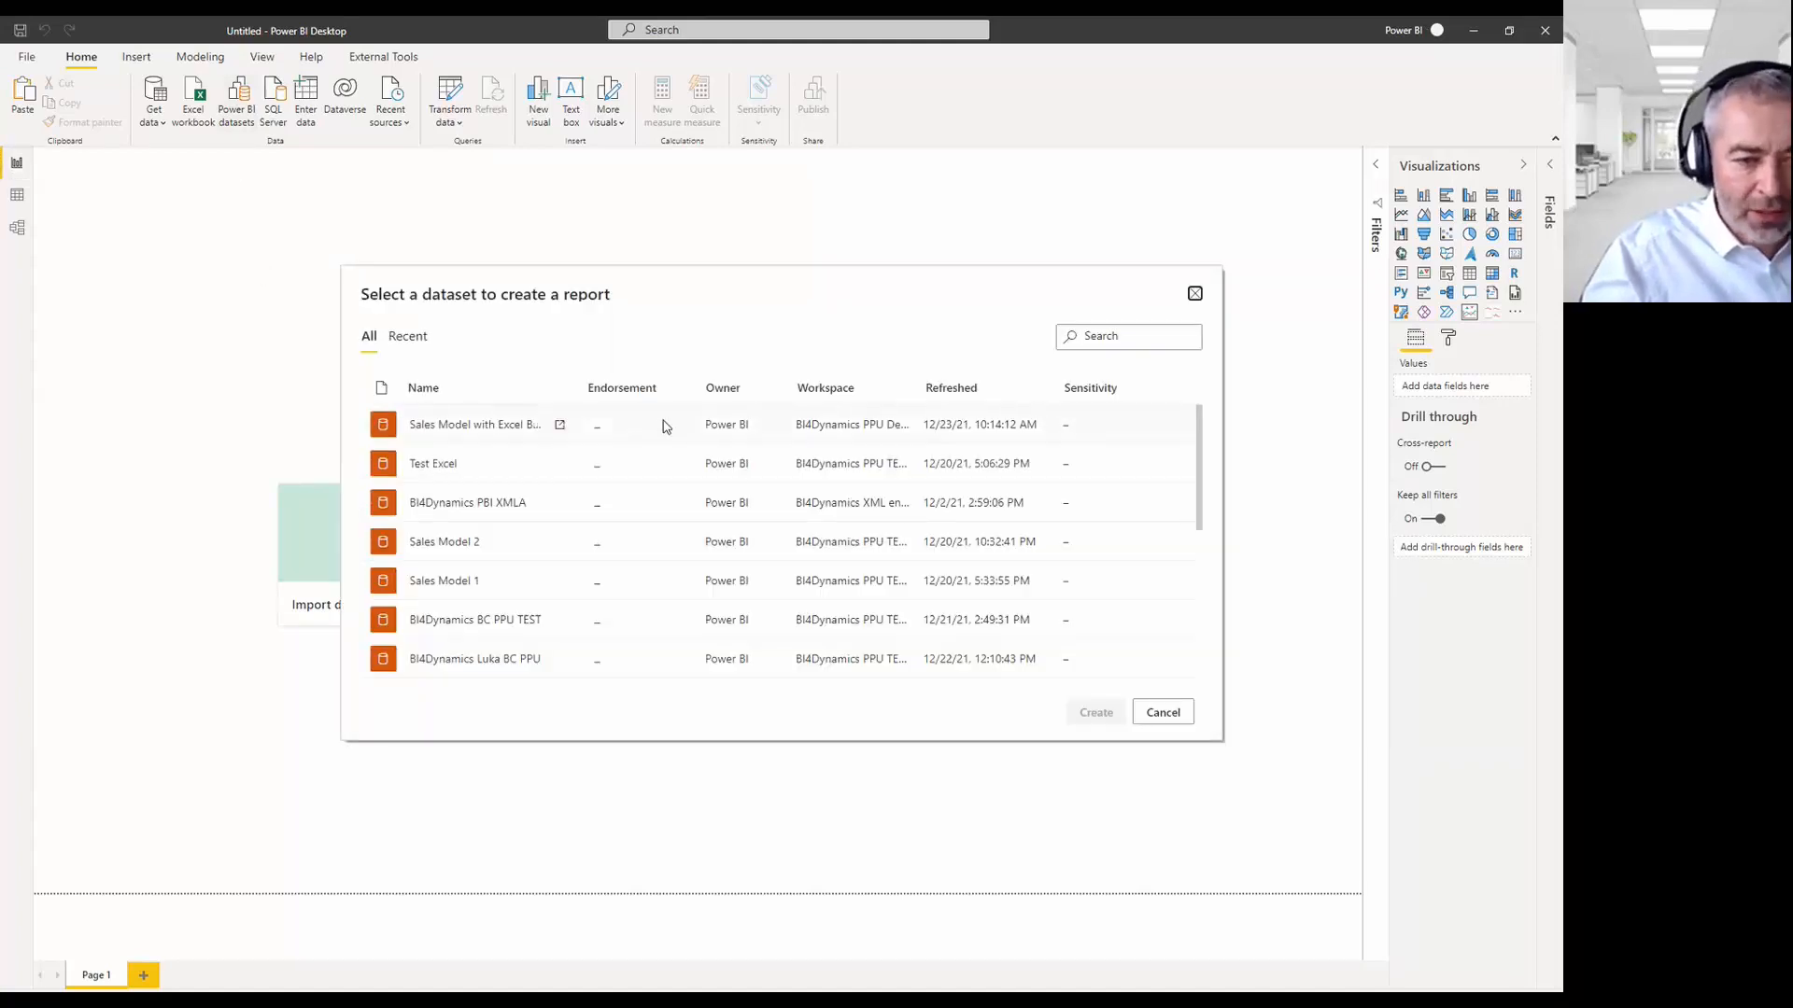
{"action": "left_click_drag", "start_coordinate": [915, 400], "coordinate": [929, 411]}
{"action": "left_click", "coordinate": [857, 425]}
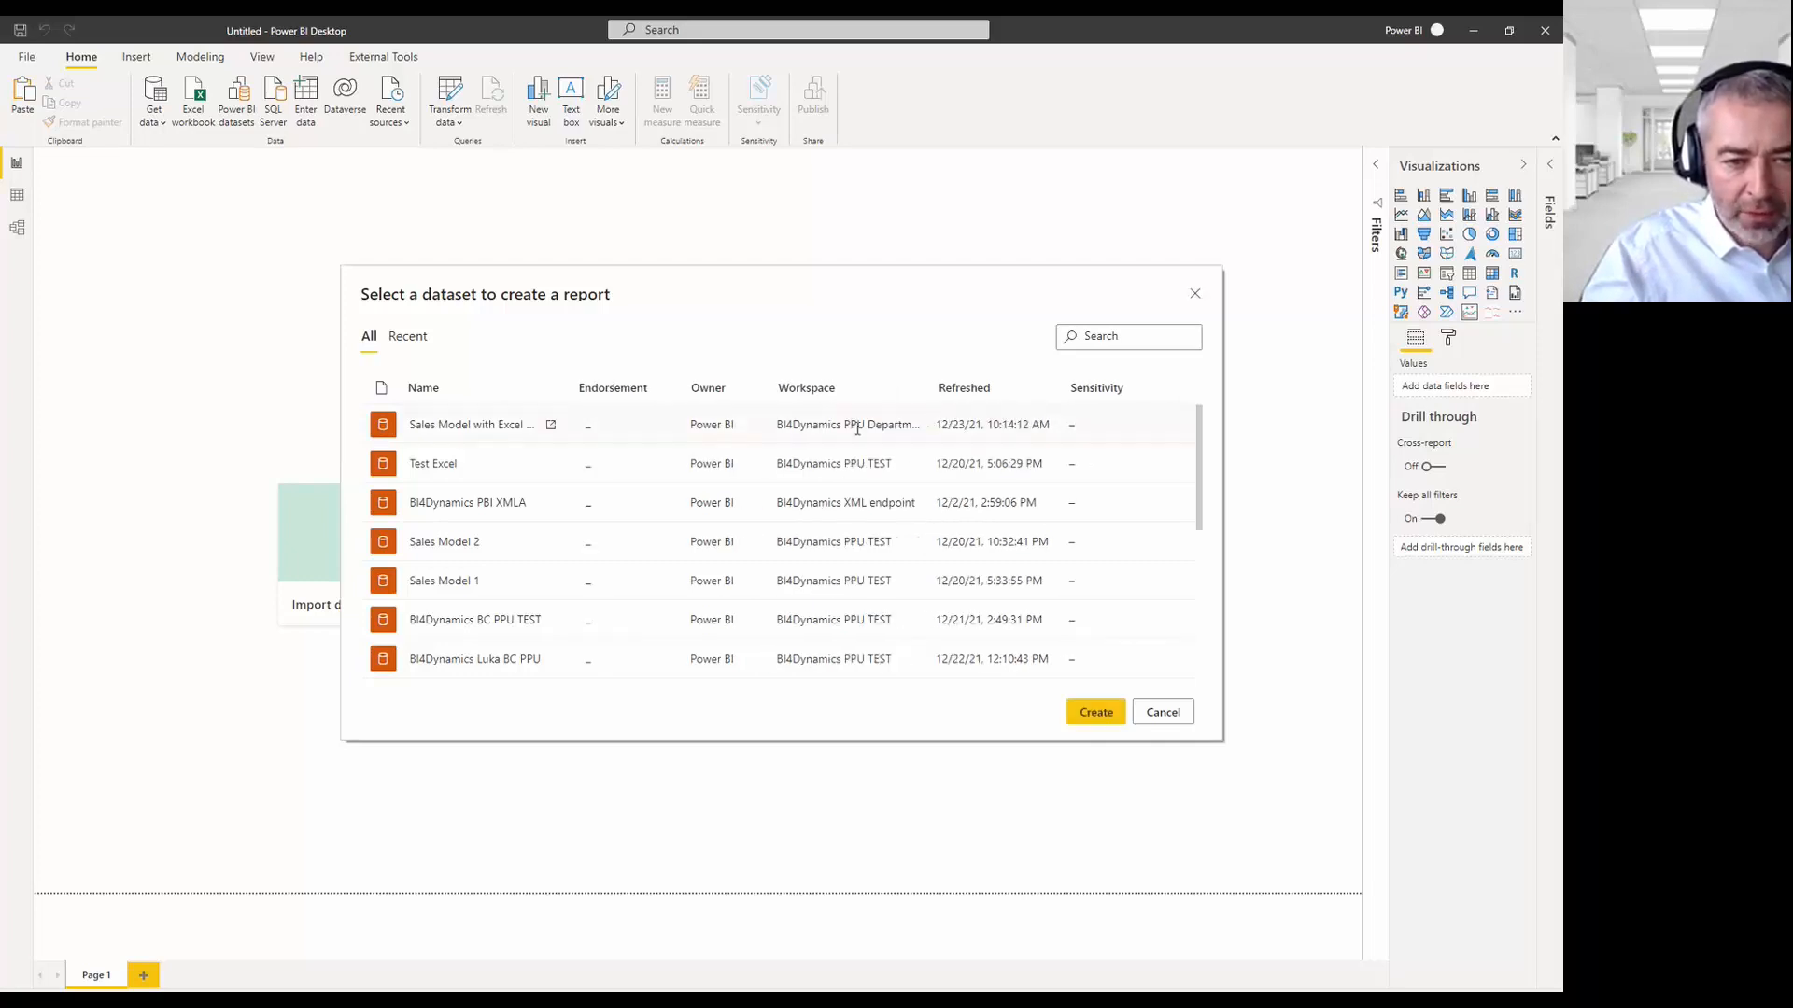
{"action": "left_click", "coordinate": [1089, 712]}
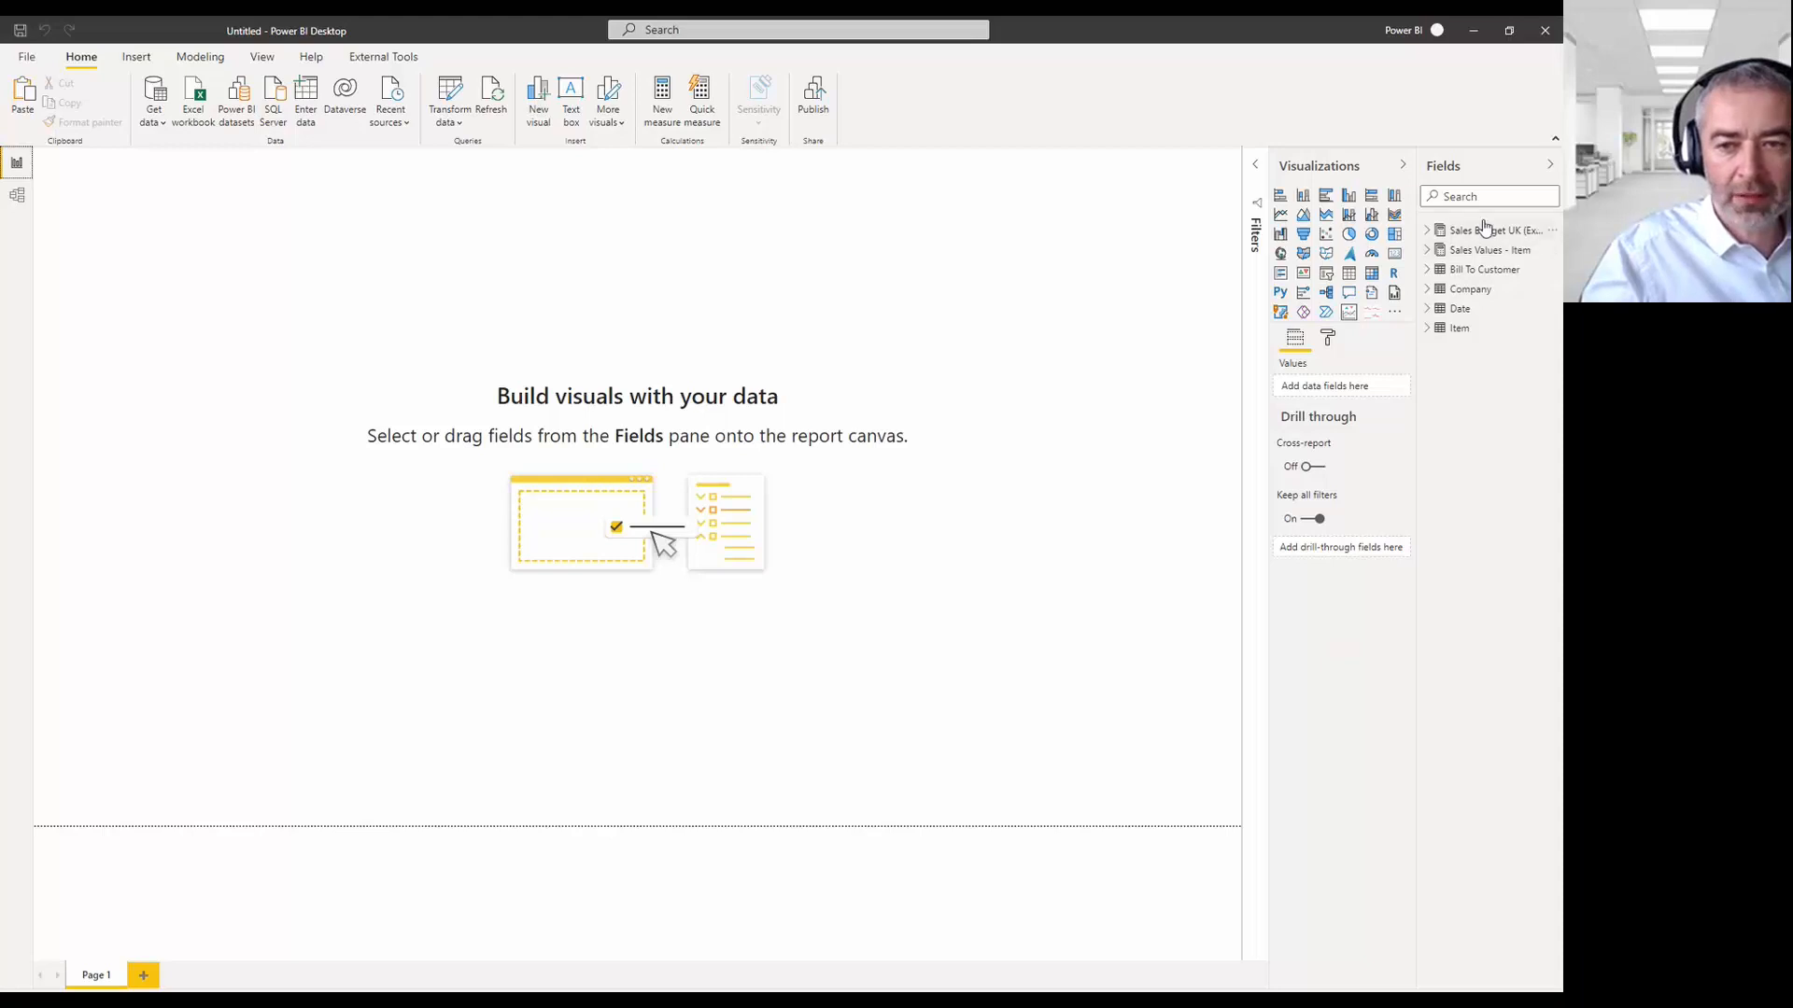
Add a visual with Sales Budget Amount UK and Gross Sales, and convert it to a matrix.
{"action": "left_click", "coordinate": [1427, 232]}
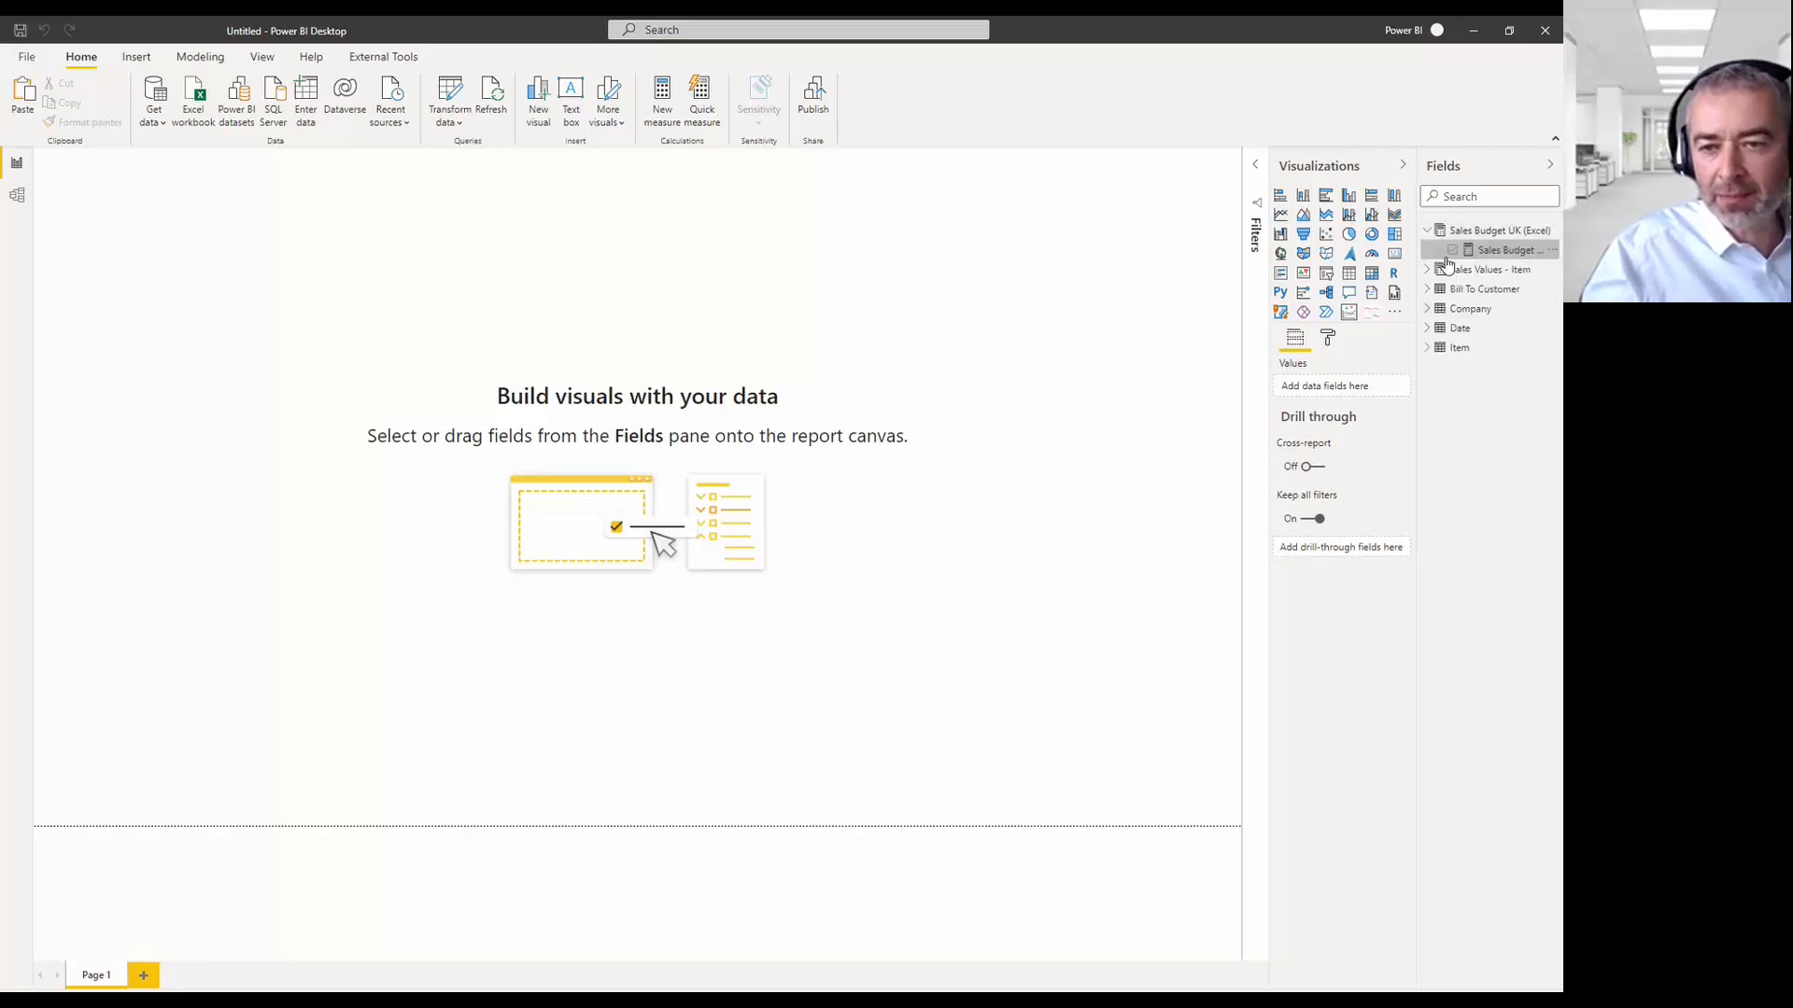
{"action": "left_click", "coordinate": [1453, 251]}
{"action": "left_click", "coordinate": [1426, 269]}
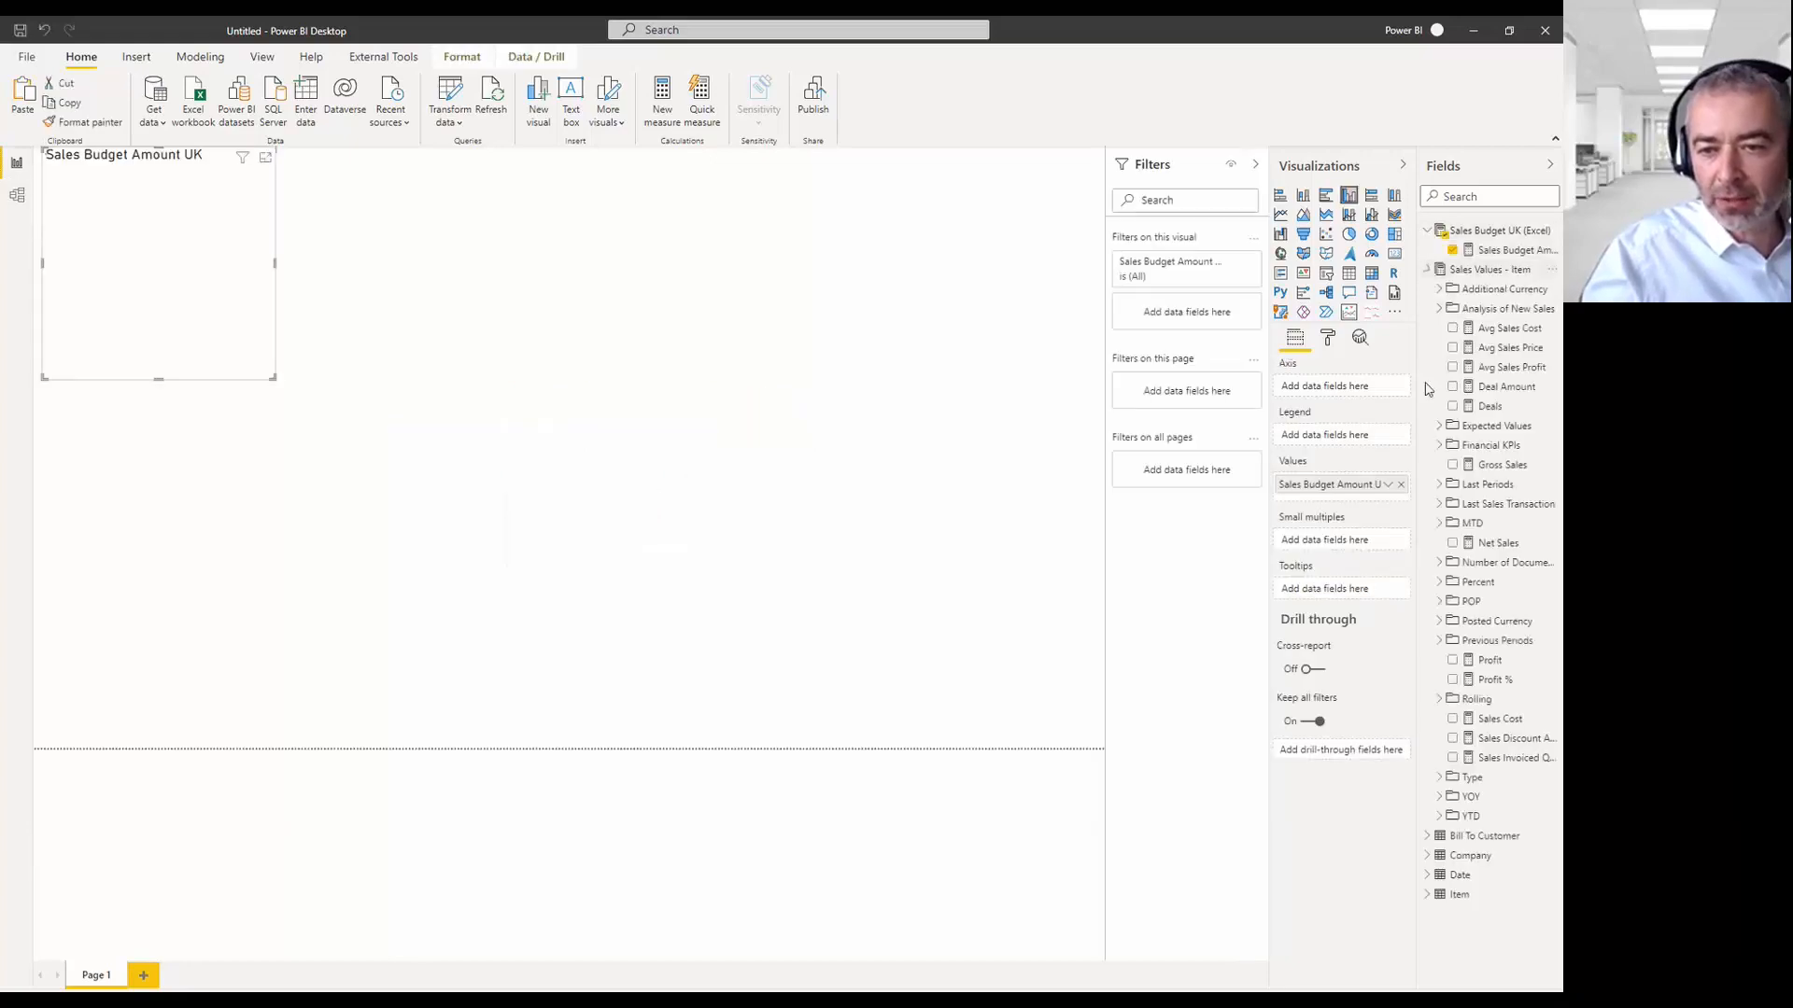
{"action": "left_click", "coordinate": [1453, 465]}
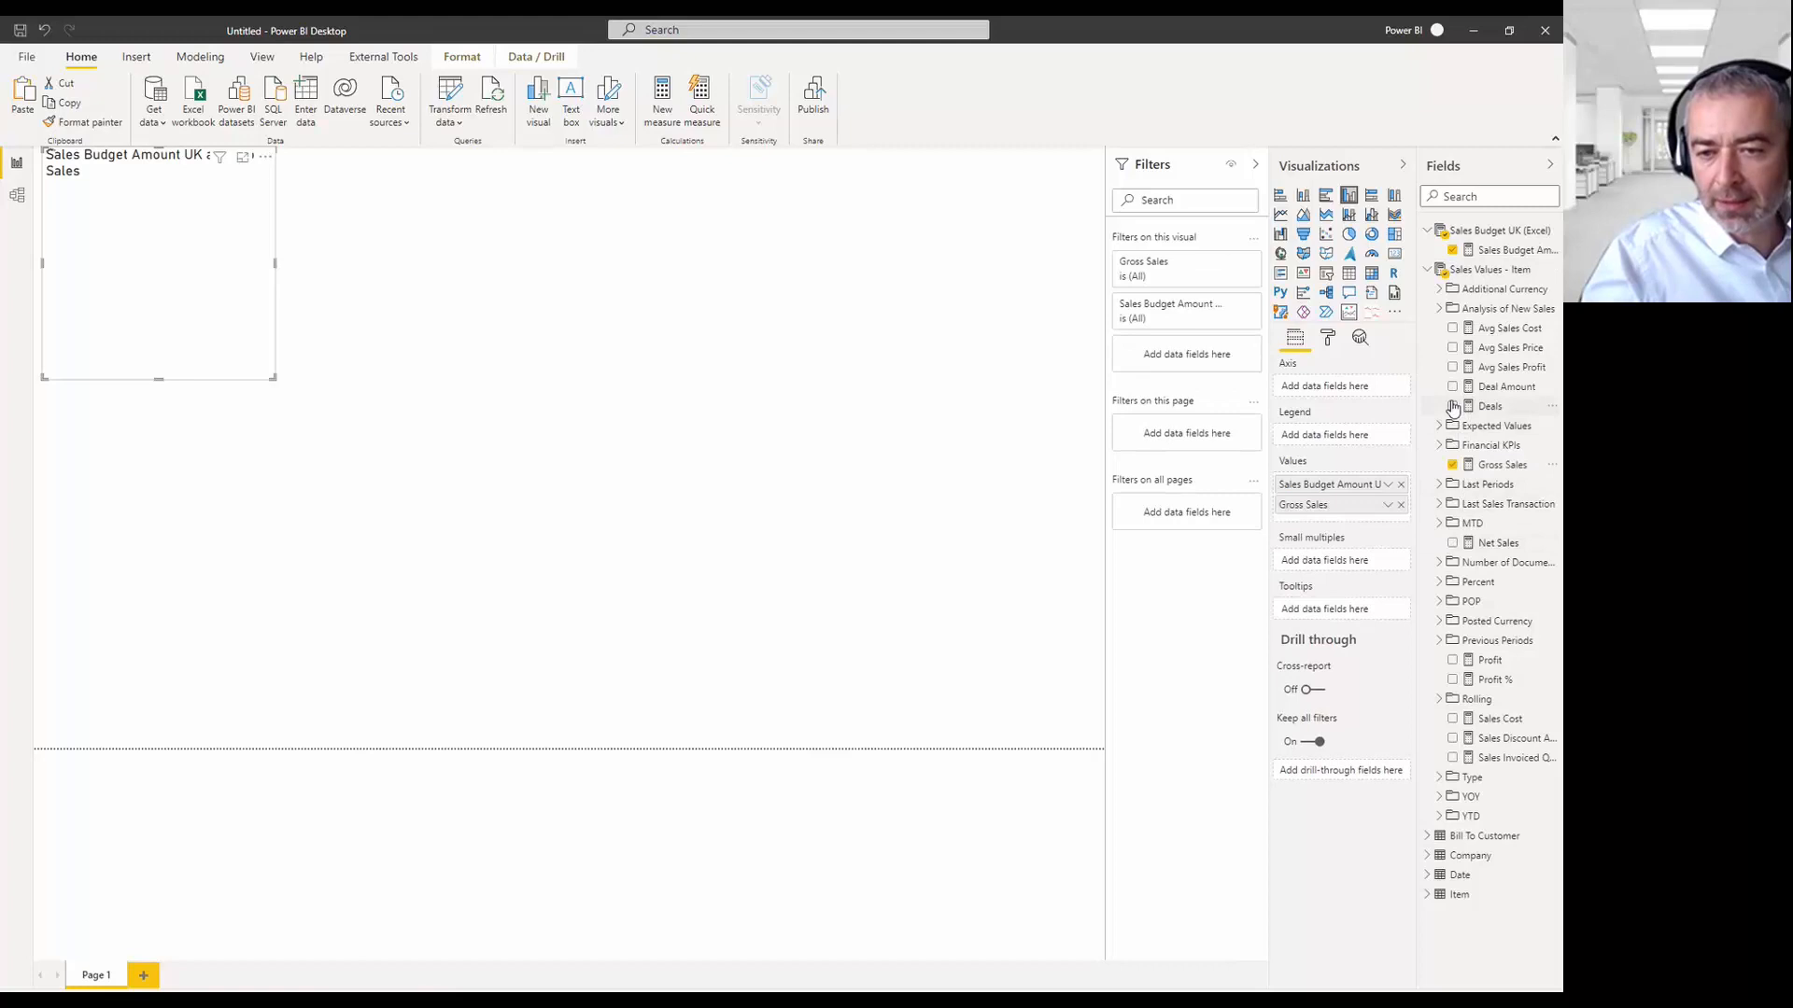
{"action": "left_click", "coordinate": [1454, 407]}
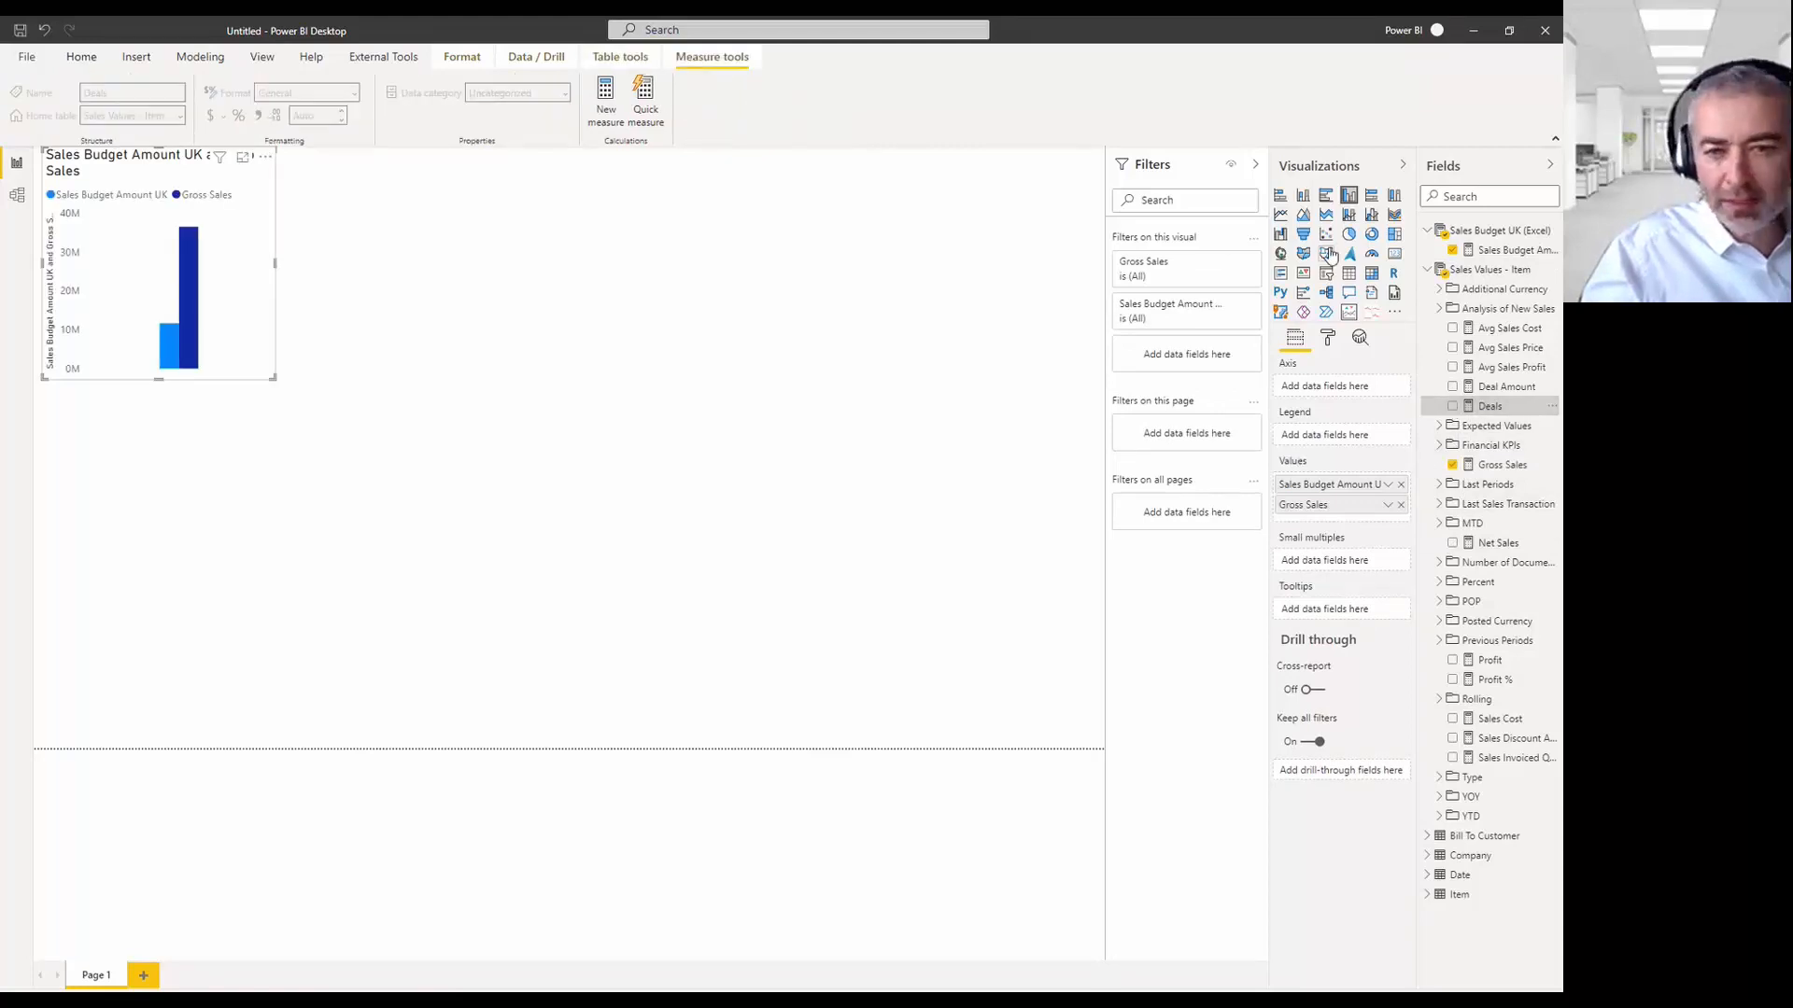
{"action": "left_click", "coordinate": [1372, 273]}
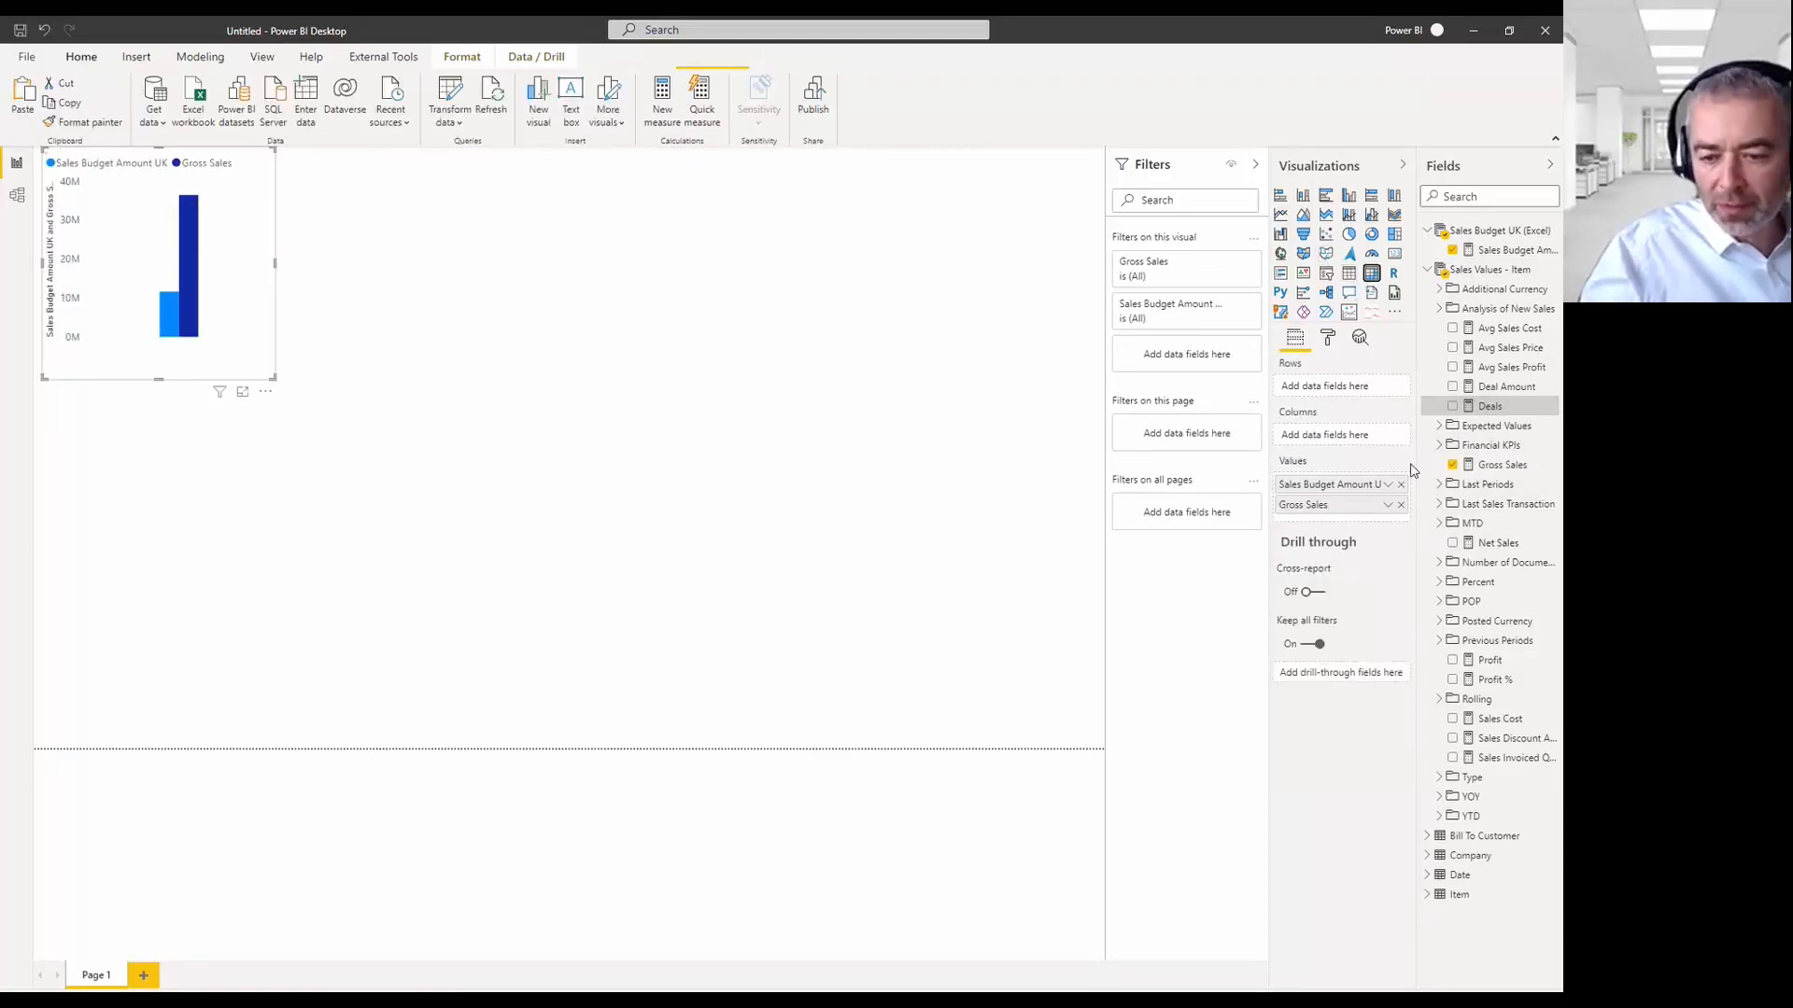
Add the Date YMD hierarchy to the matrix rows and expand 2021 to its months.
{"action": "left_click", "coordinate": [1455, 876]}
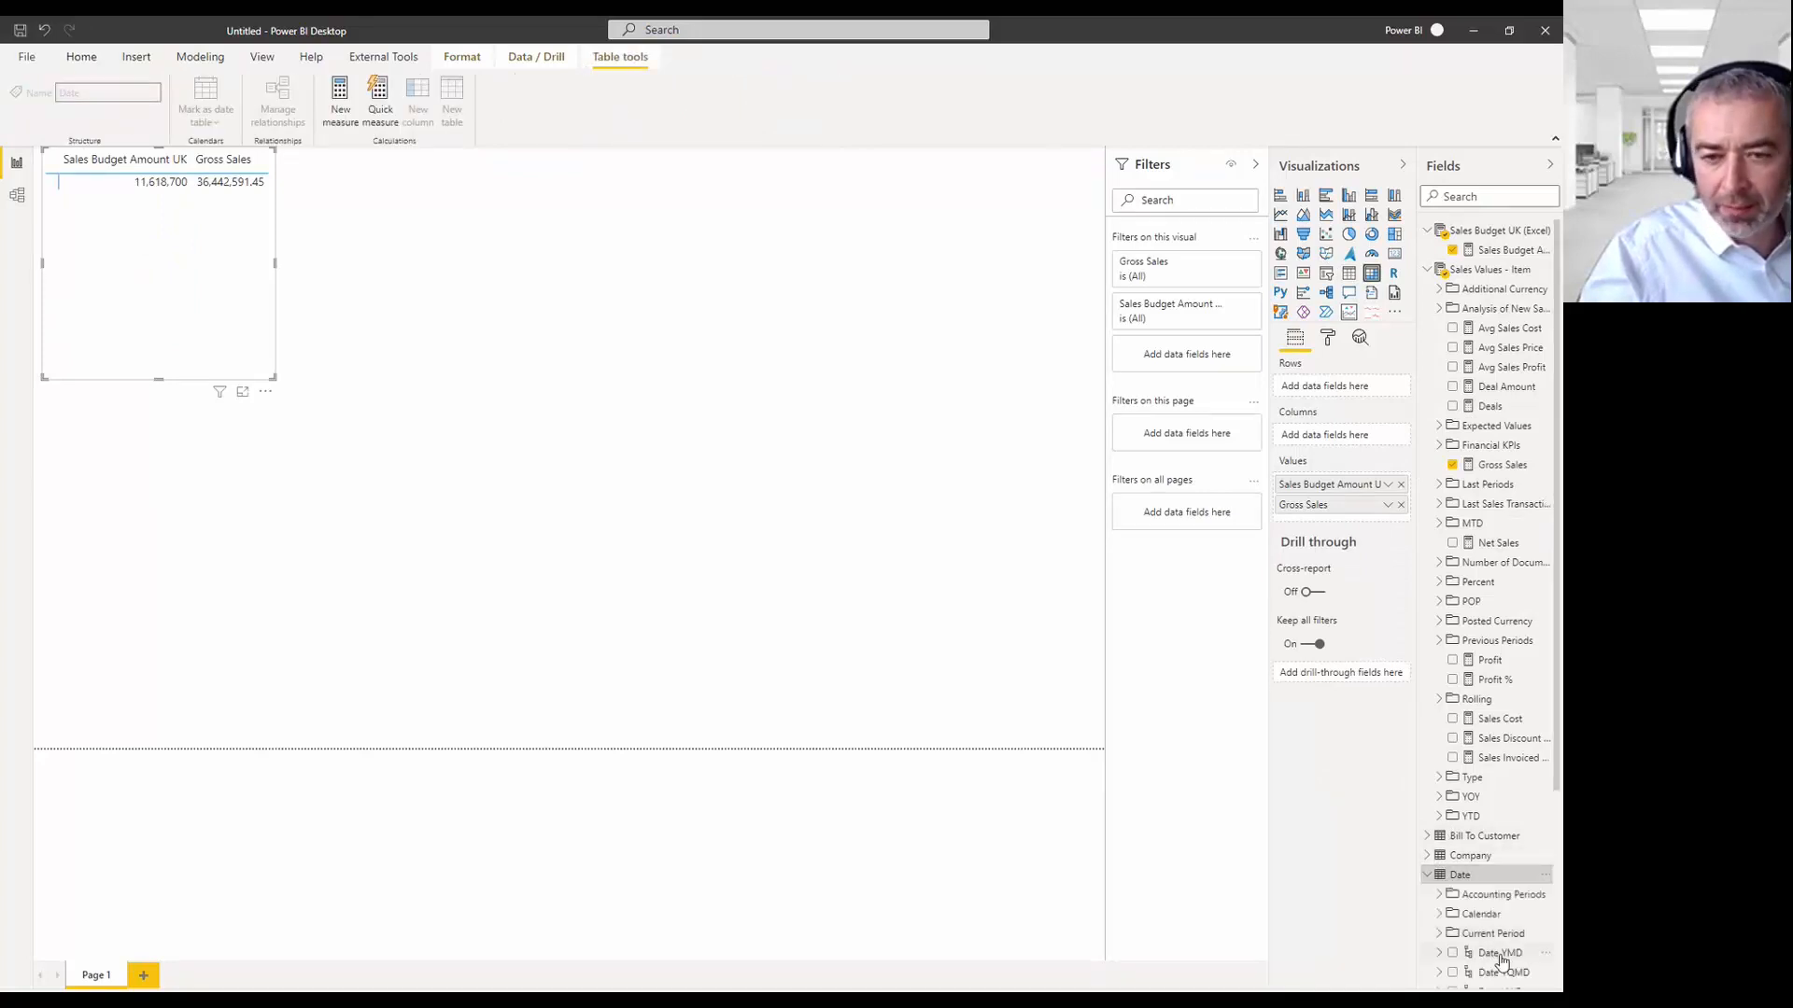
{"action": "left_click_drag", "start_coordinate": [1501, 962], "coordinate": [1335, 387]}
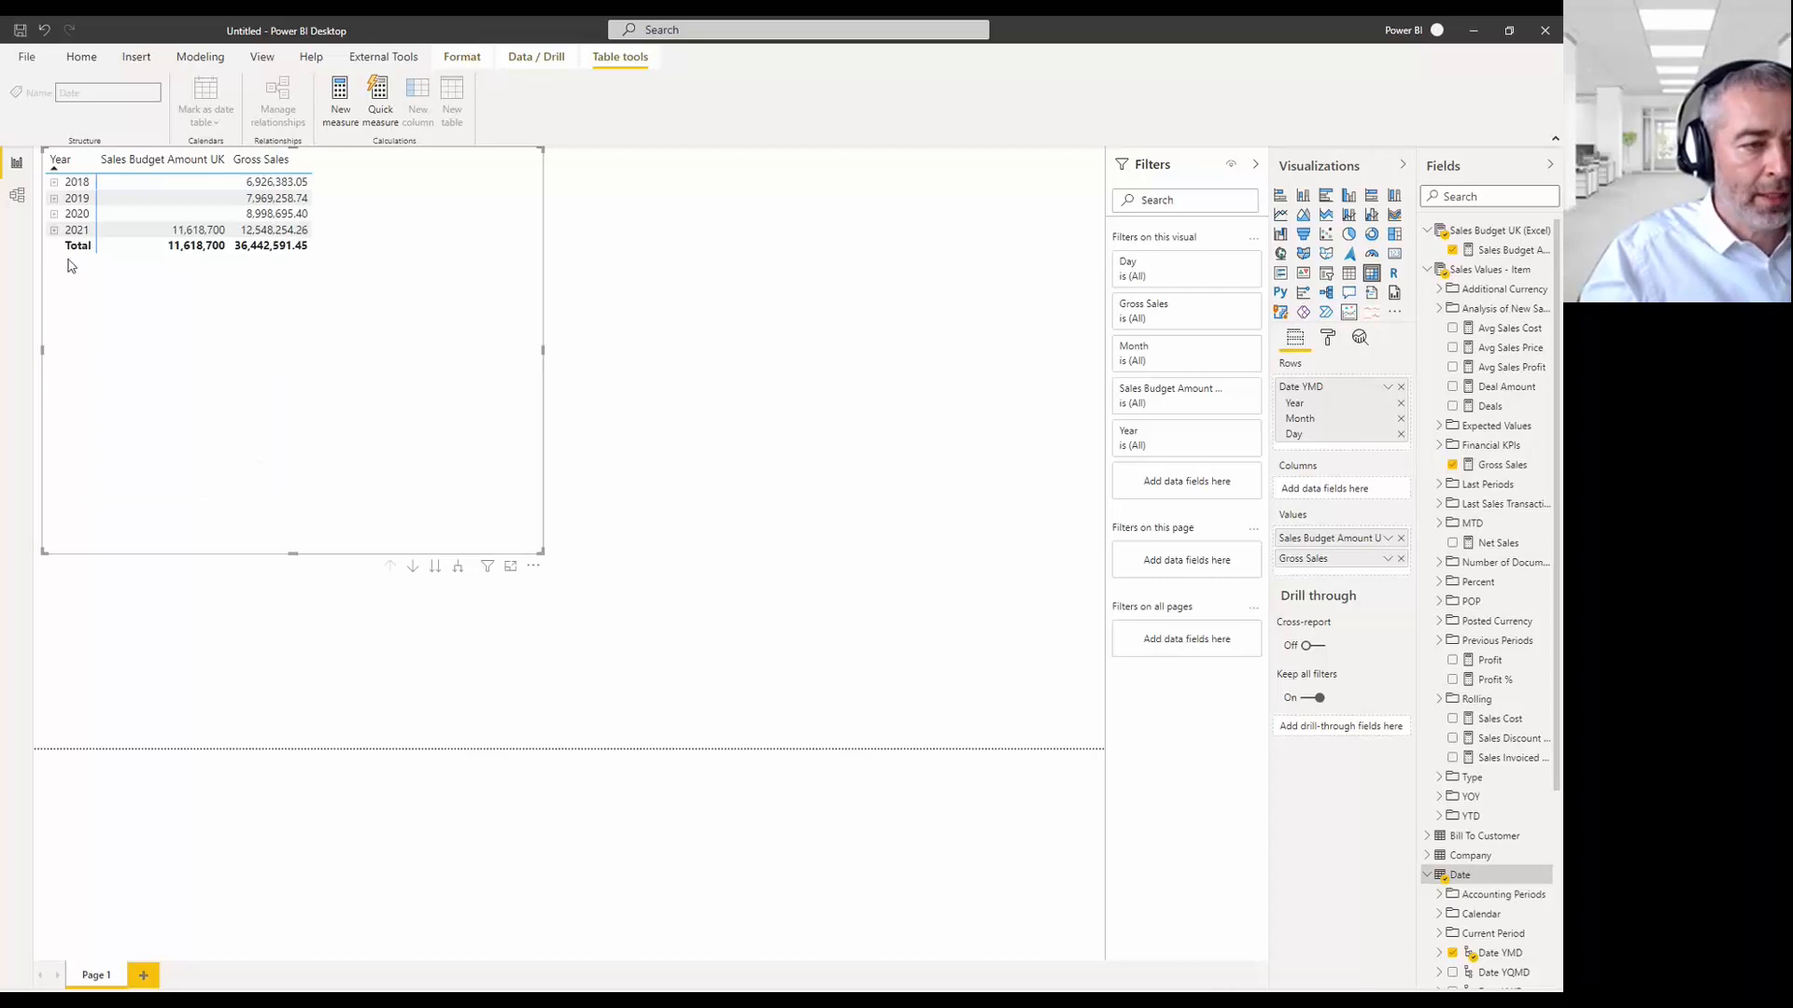
{"action": "left_click", "coordinate": [54, 231]}
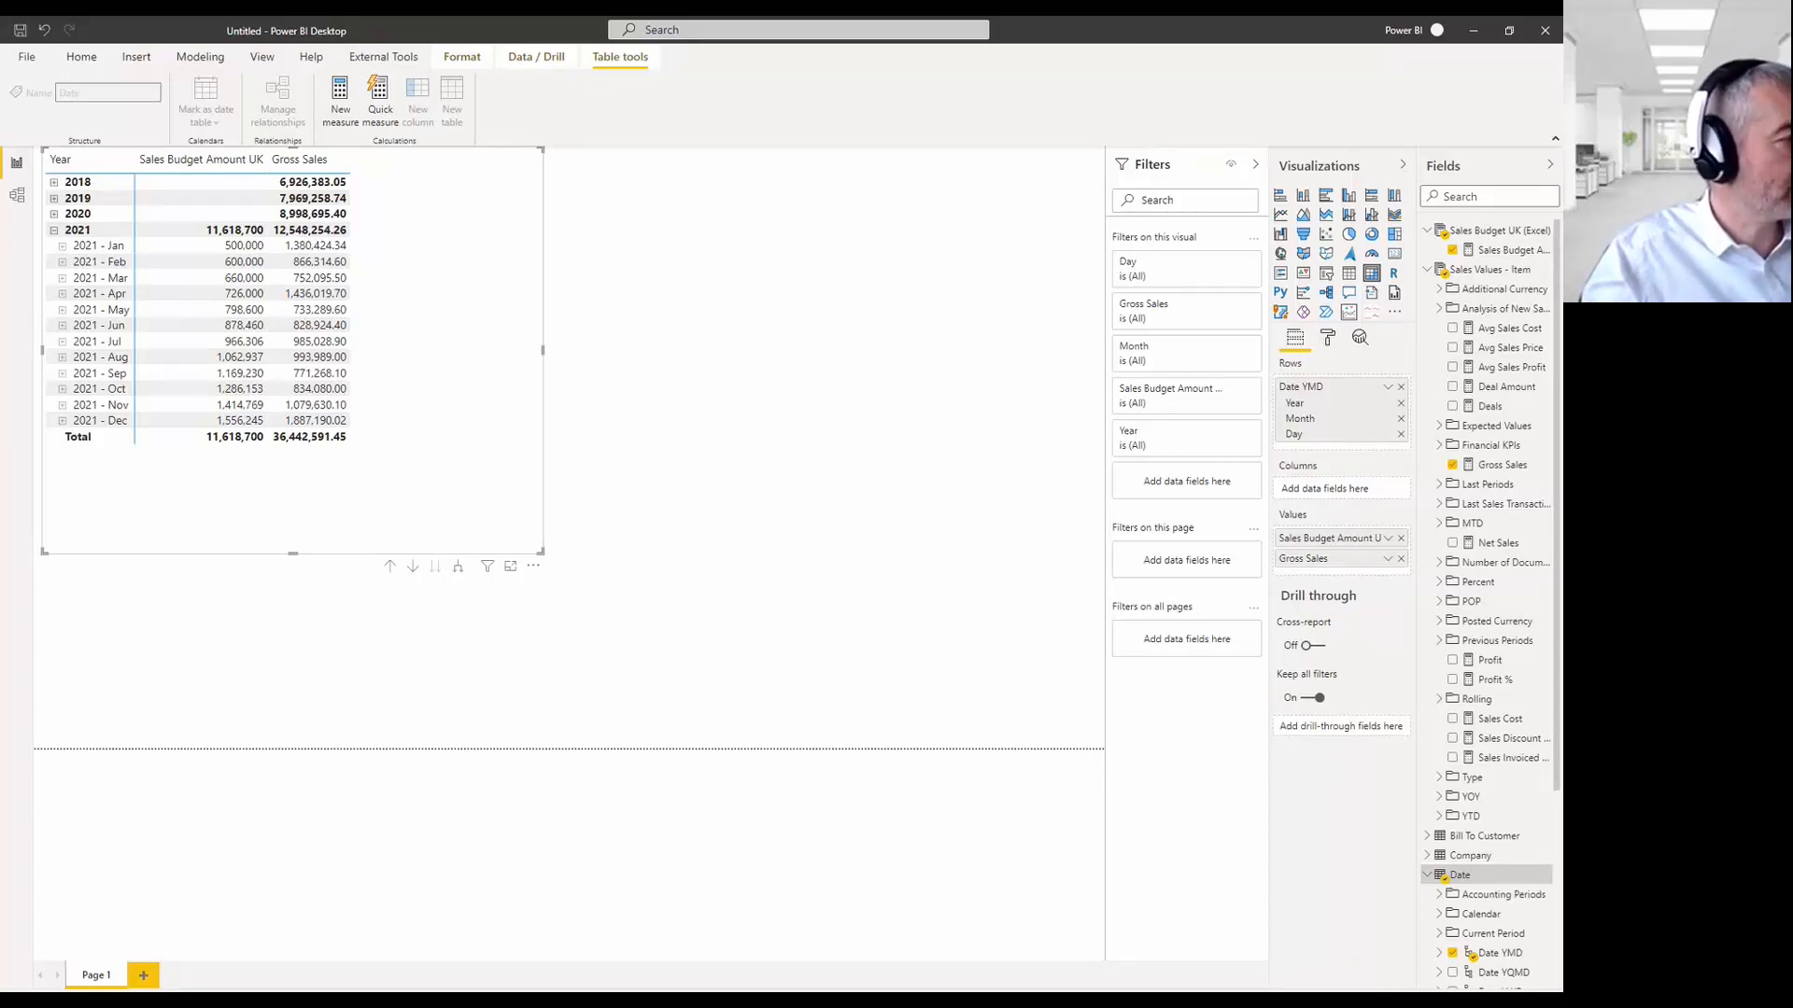
Switch to a blank Excel workbook and start a data connection to an Analysis Services database.
{"action": "left_click", "coordinate": [42, 240]}
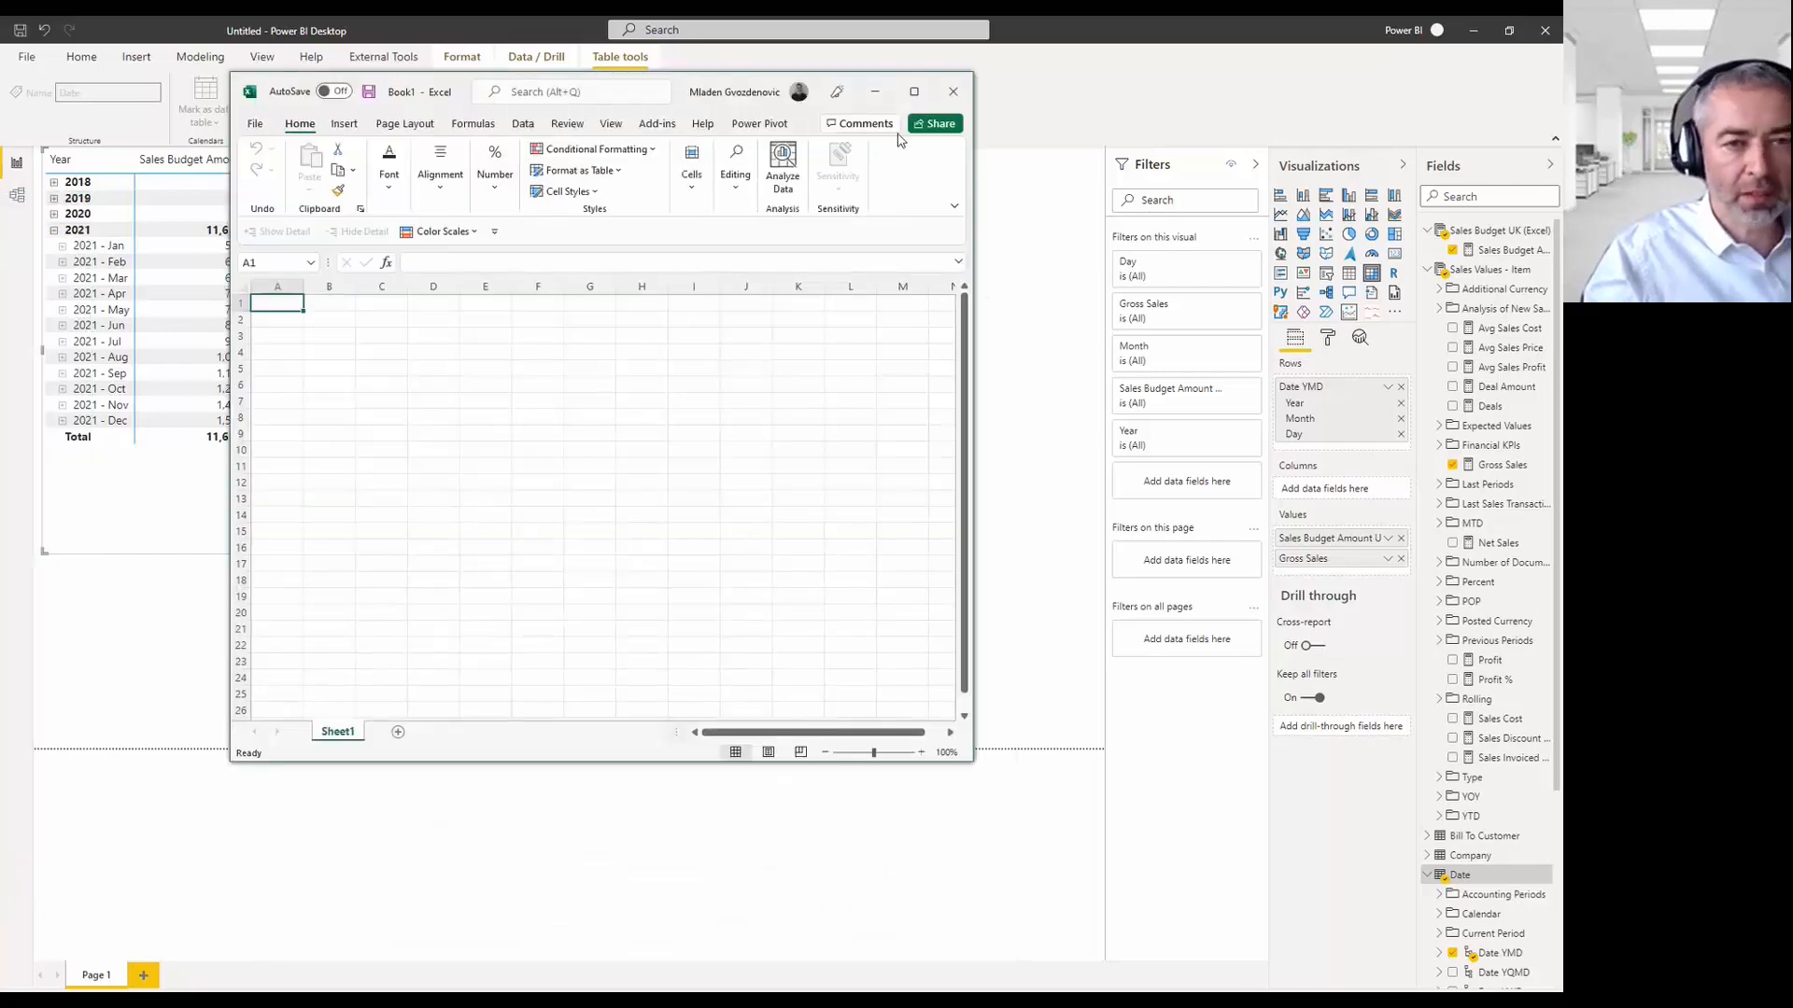
{"action": "left_click", "coordinate": [914, 91]}
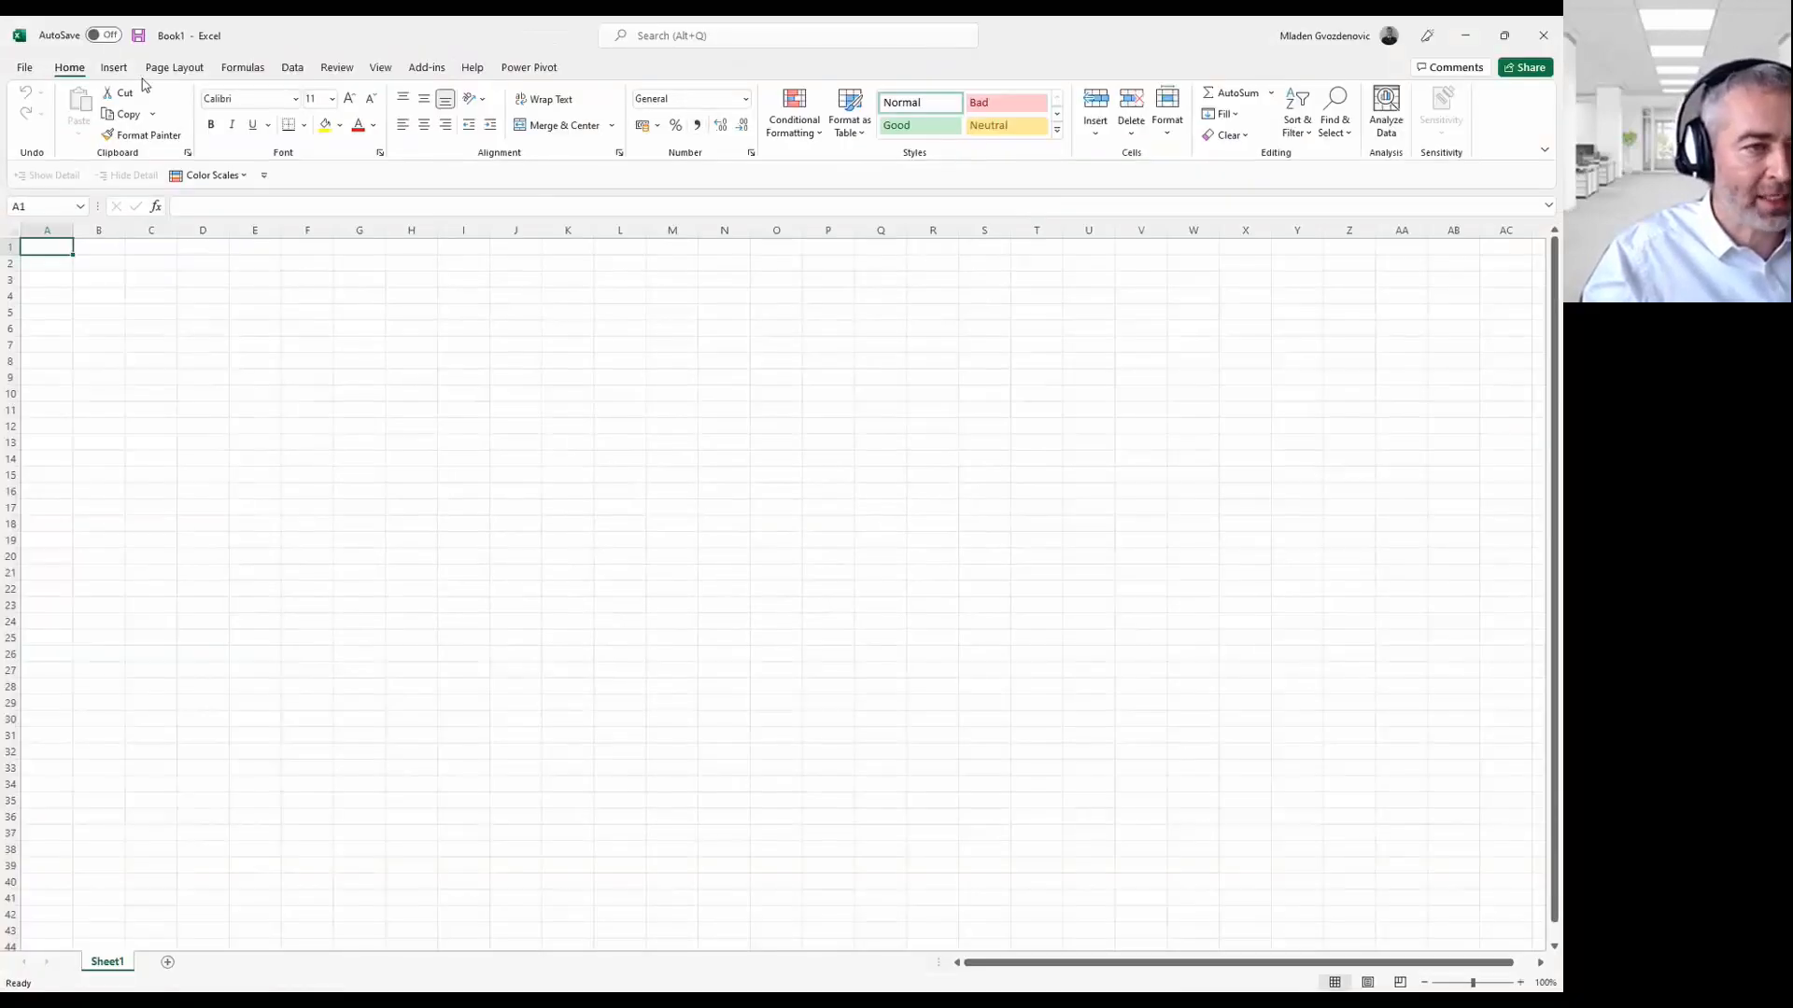
{"action": "left_click", "coordinate": [292, 67]}
{"action": "left_click", "coordinate": [33, 112]}
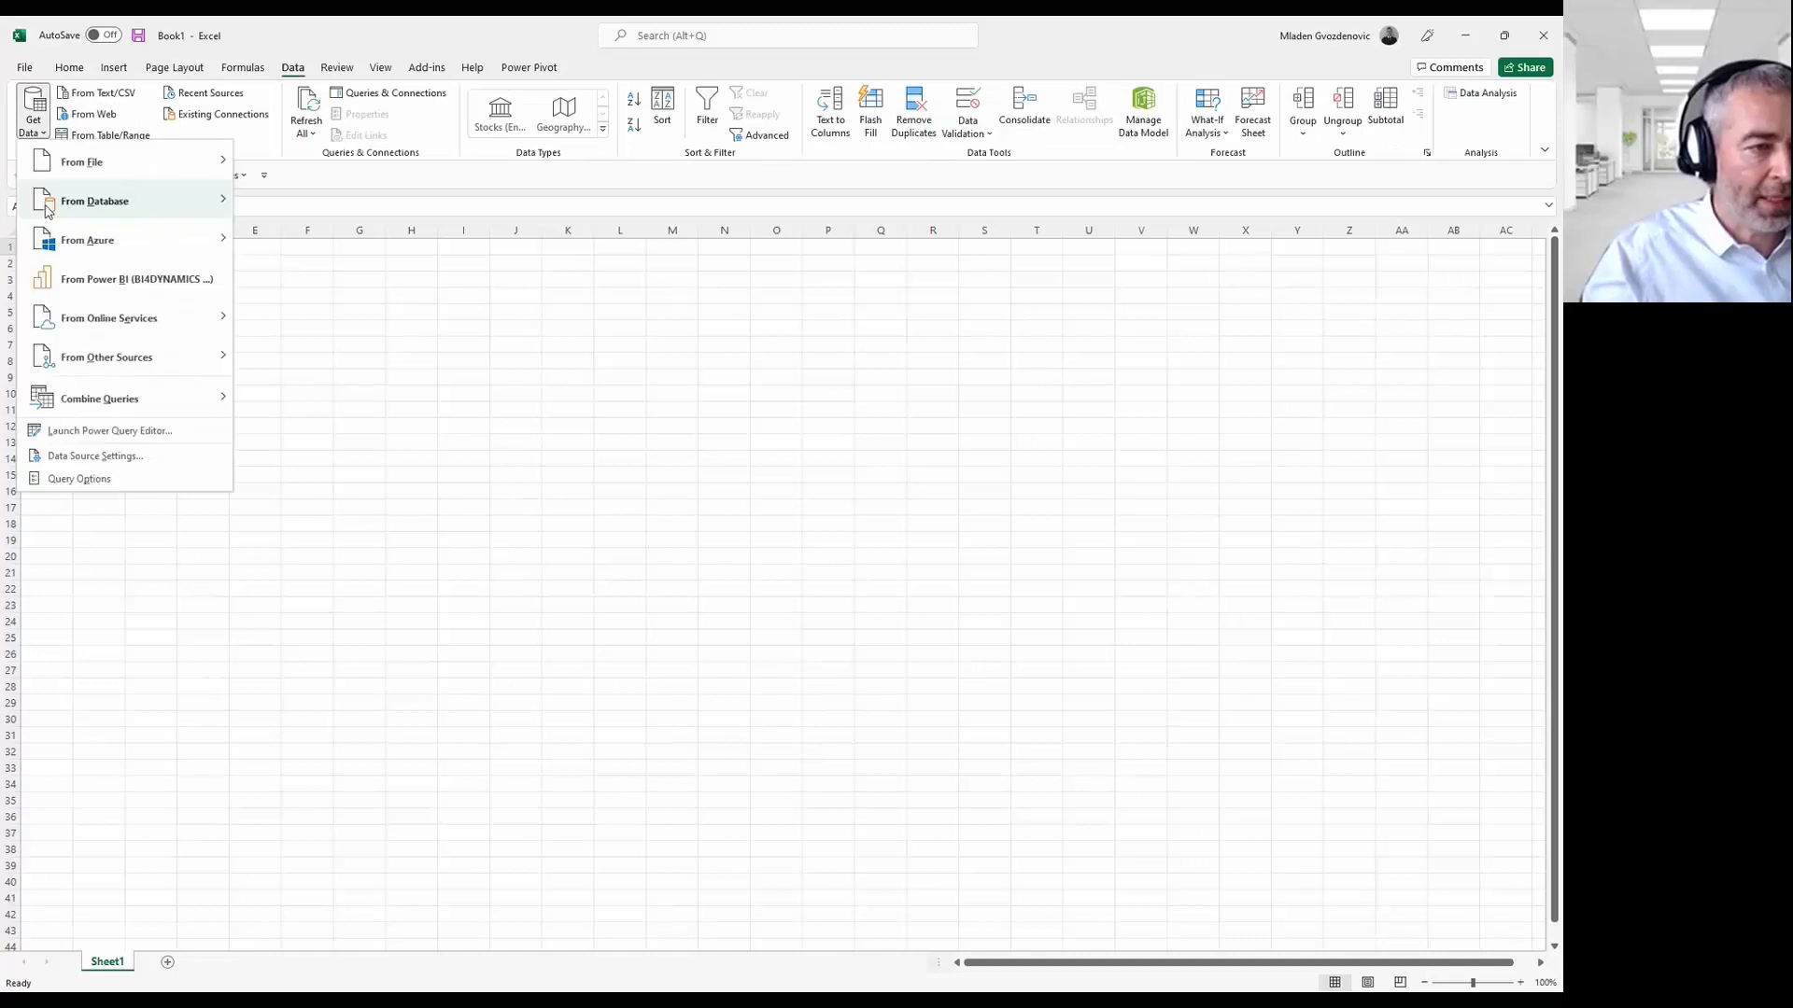
{"action": "mouse_move", "coordinate": [207, 198]}
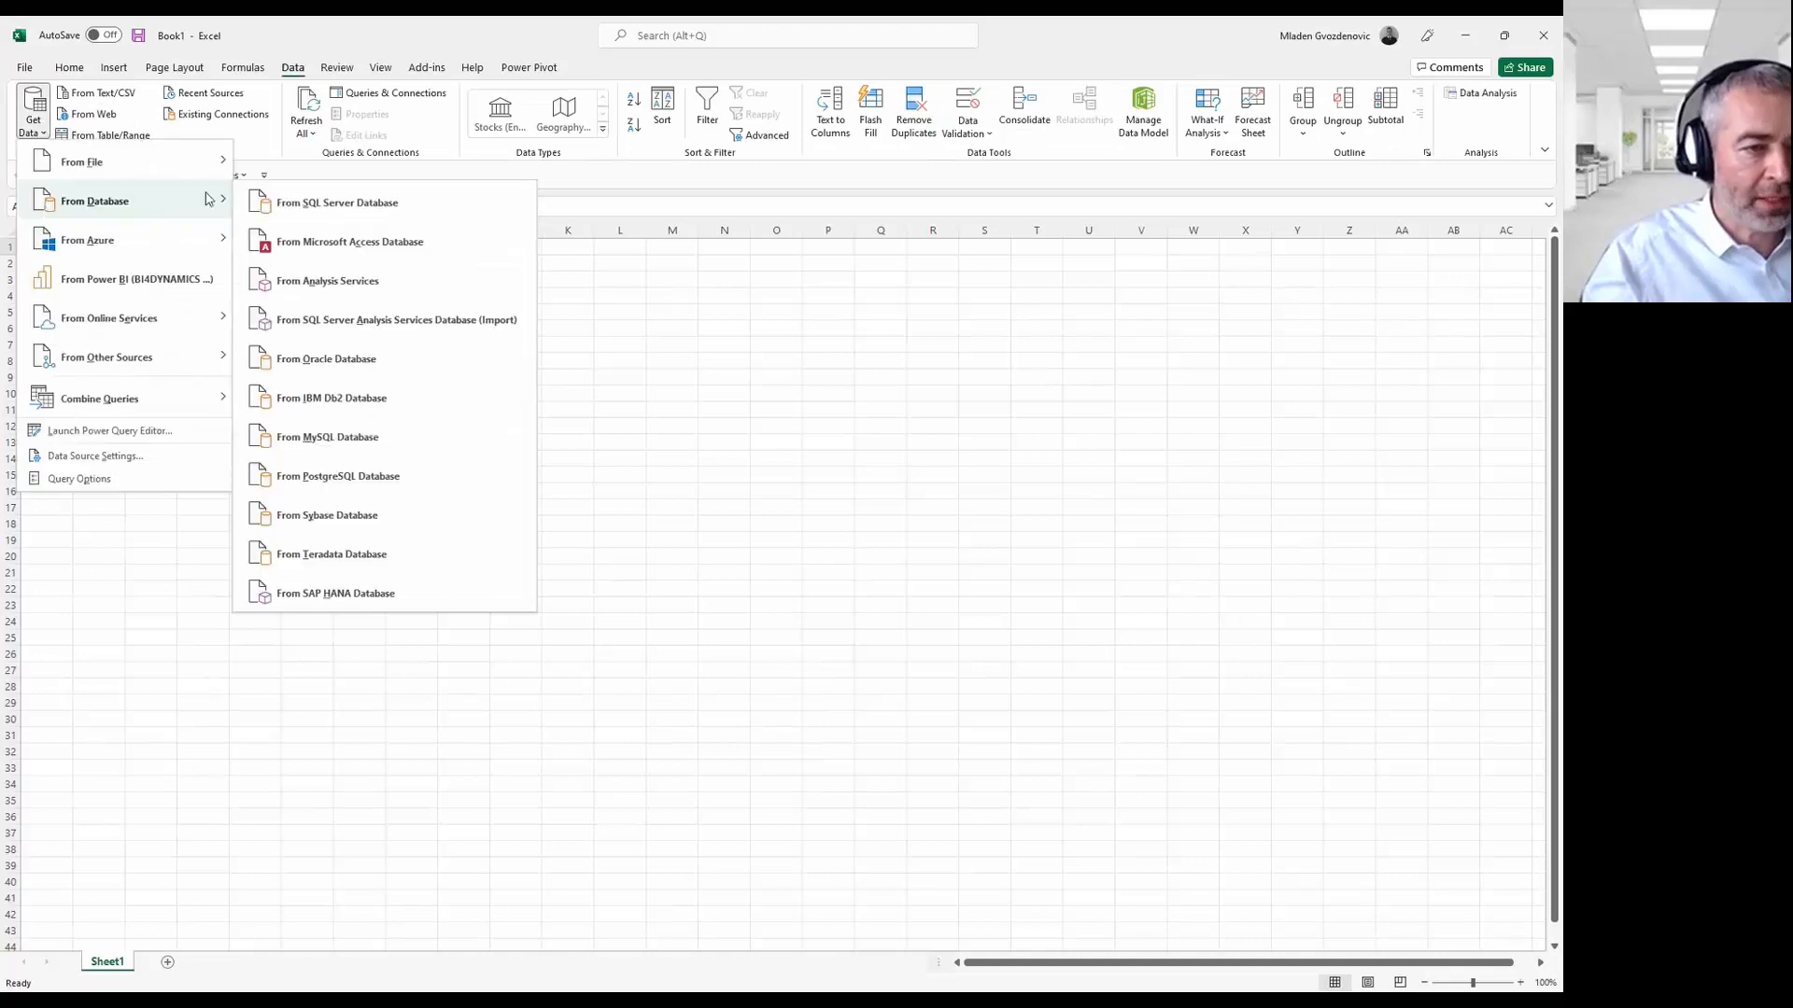
{"action": "left_click", "coordinate": [283, 289]}
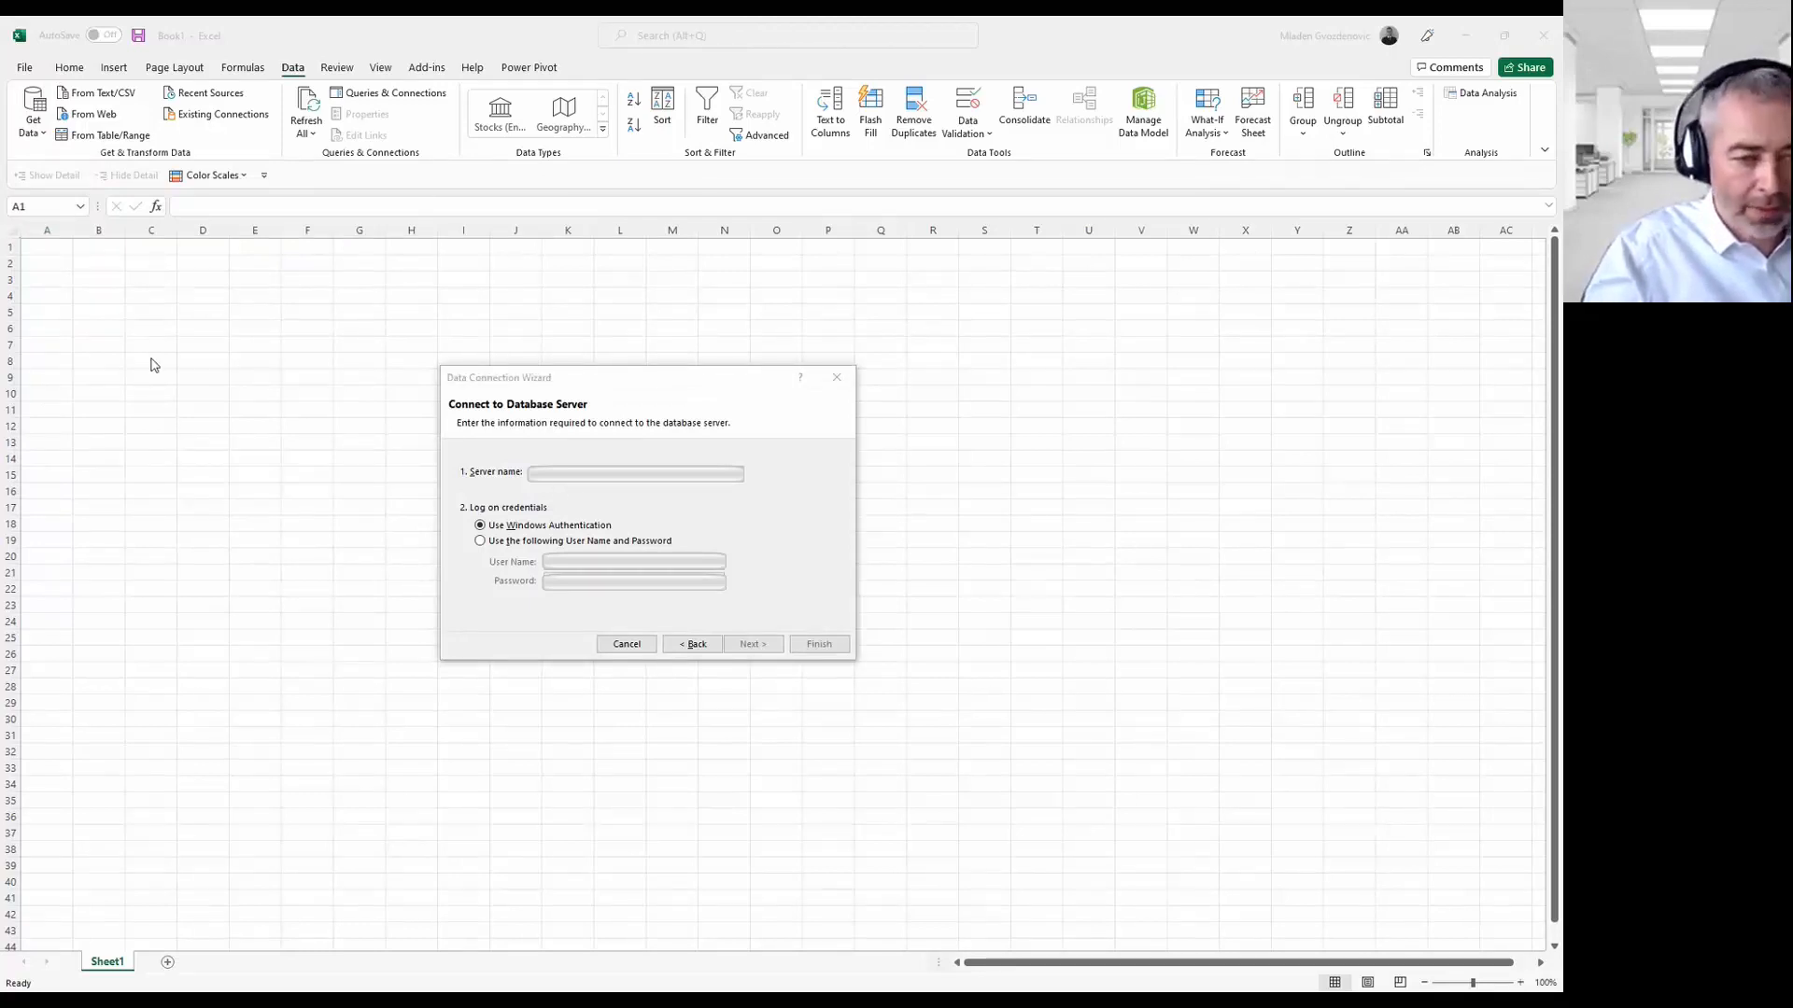
Enter the server name, choose user name and password logon, fill in the credentials, and sign in with the Microsoft account password.
{"action": "left_click", "coordinate": [563, 478]}
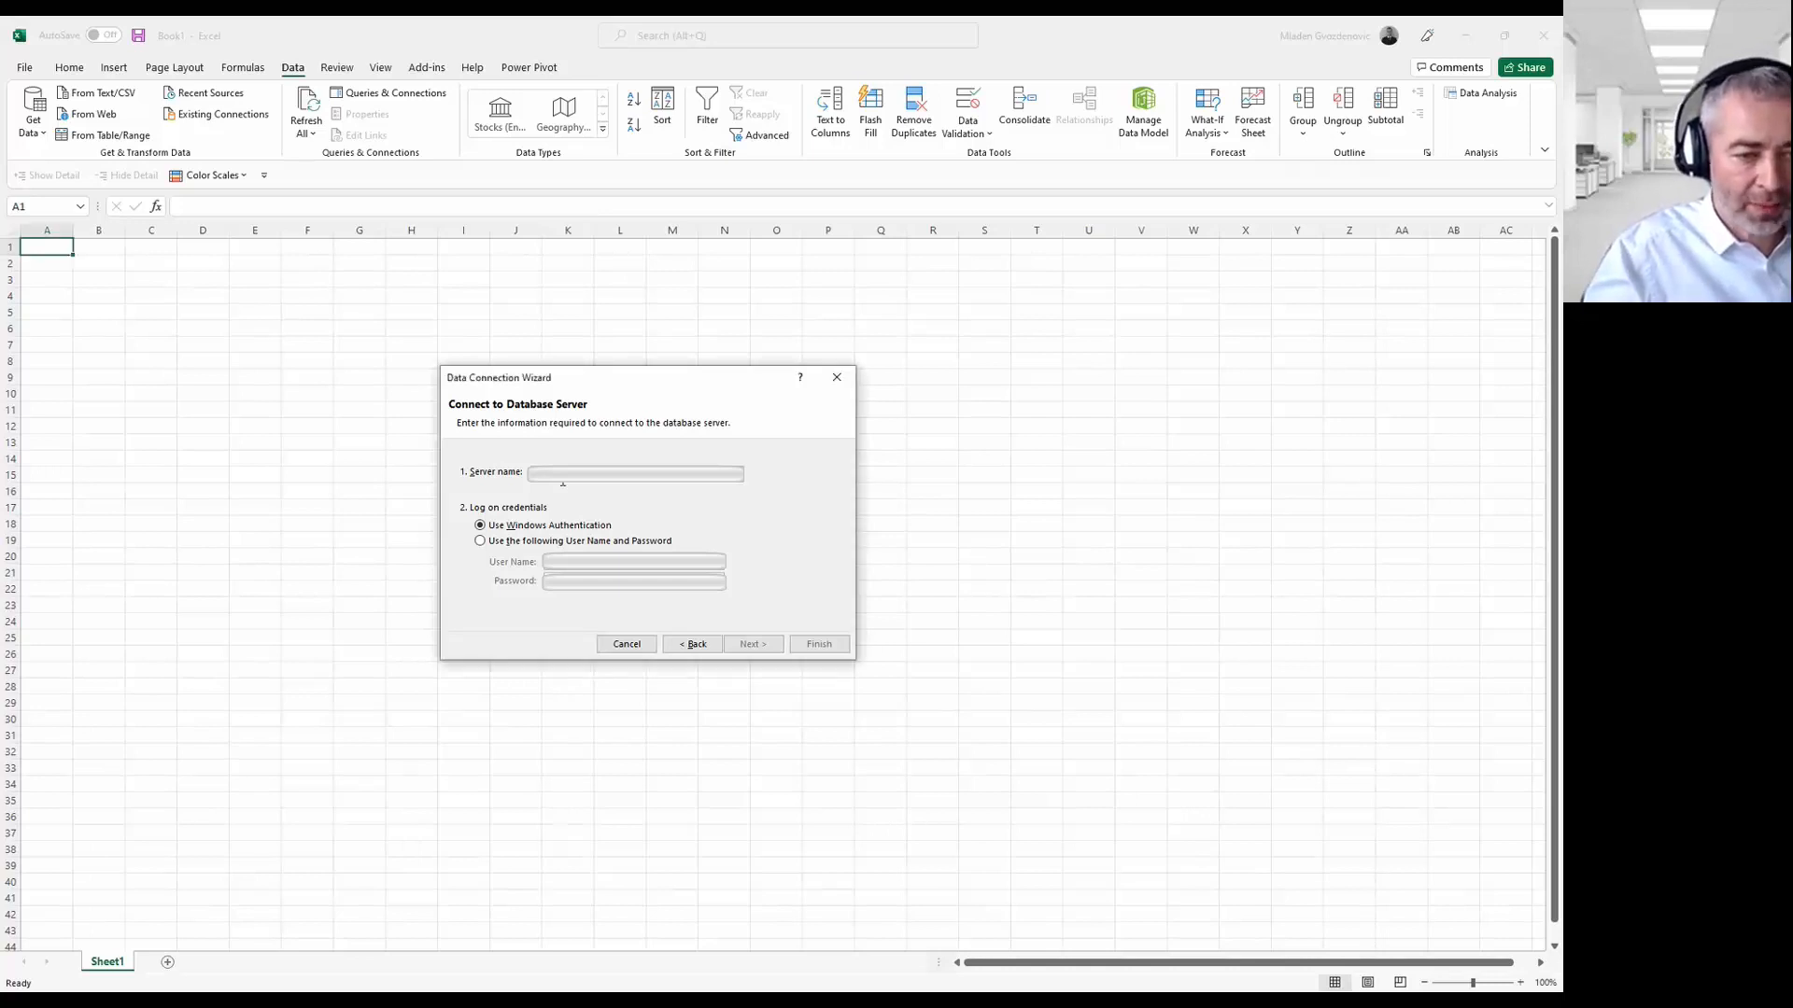
{"action": "left_click", "coordinate": [569, 542]}
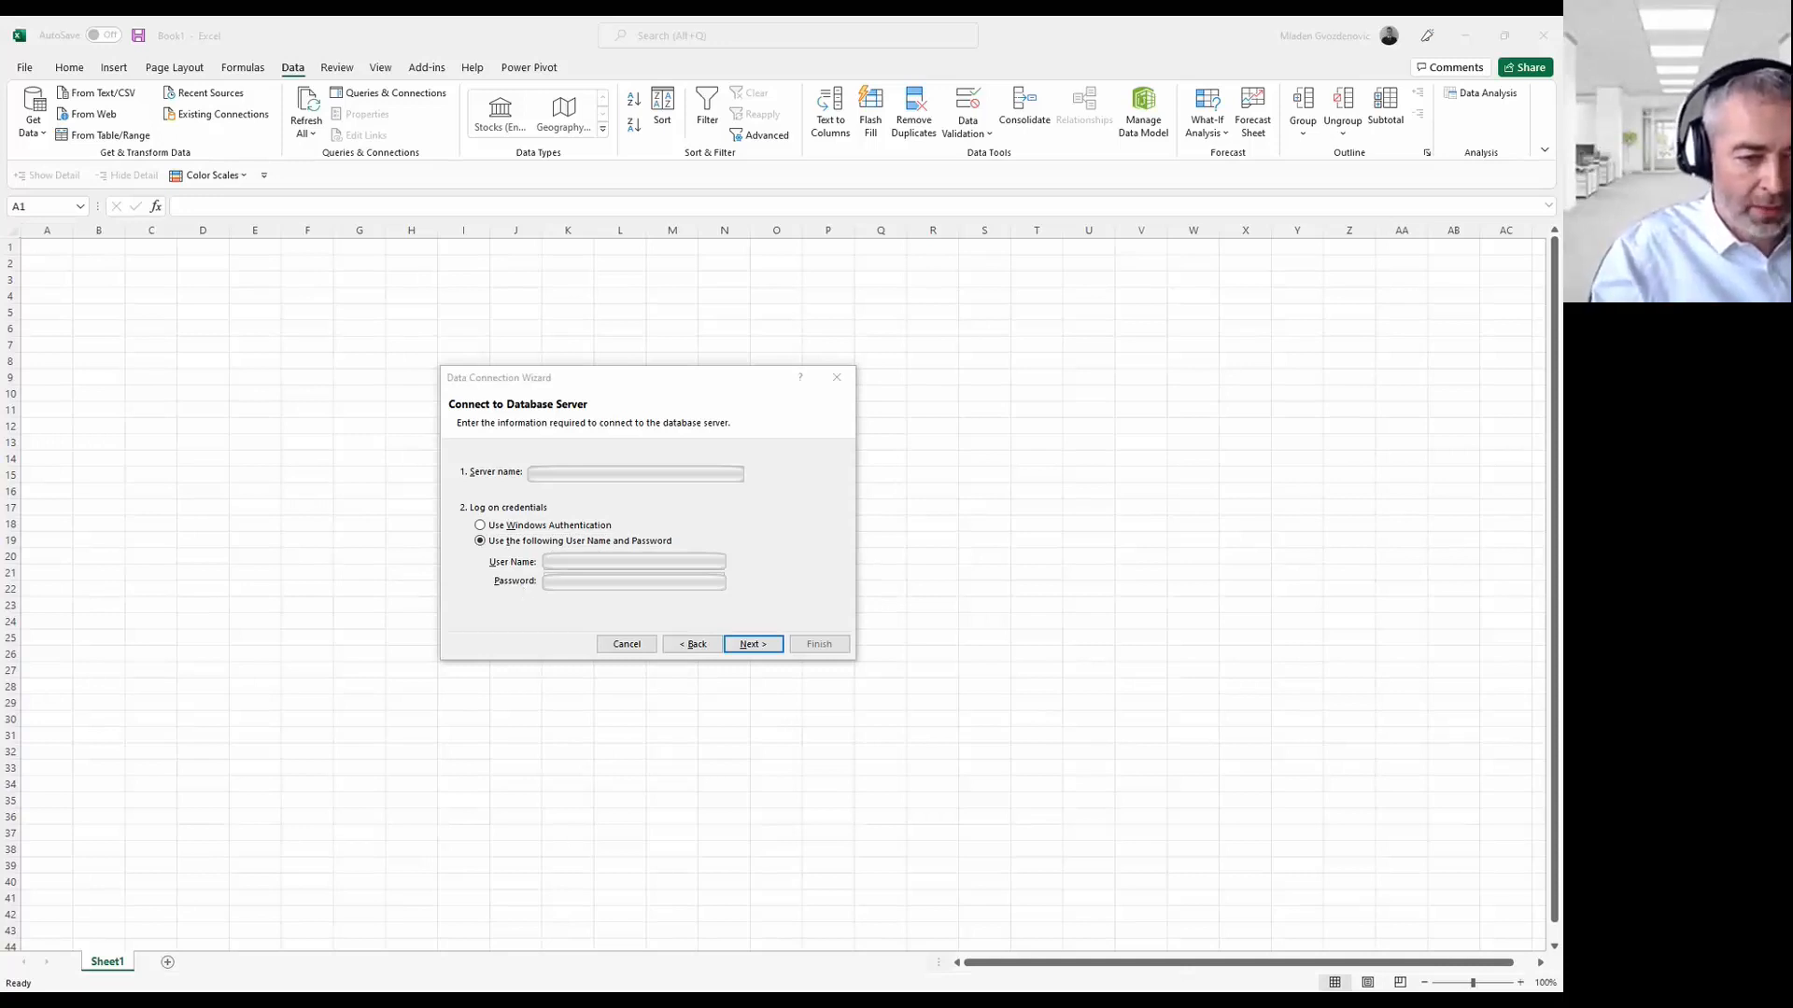
{"action": "left_click", "coordinate": [618, 587]}
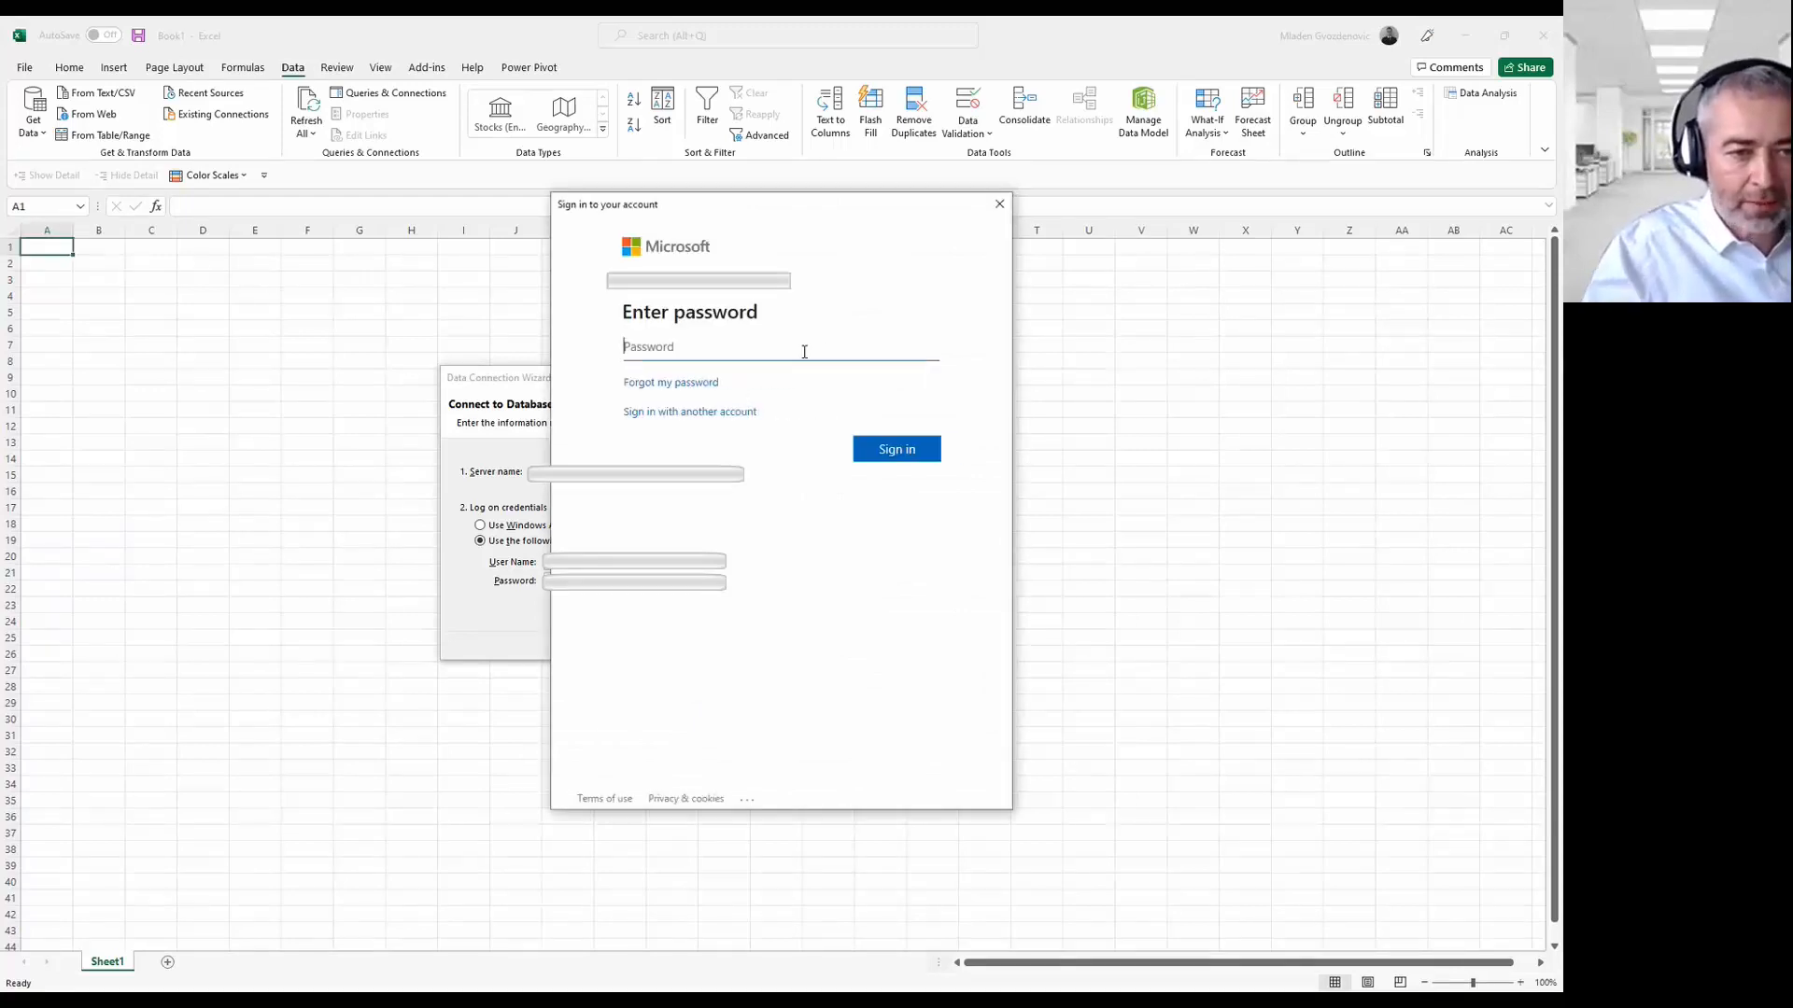
{"action": "key", "text": "ctrl+v"}
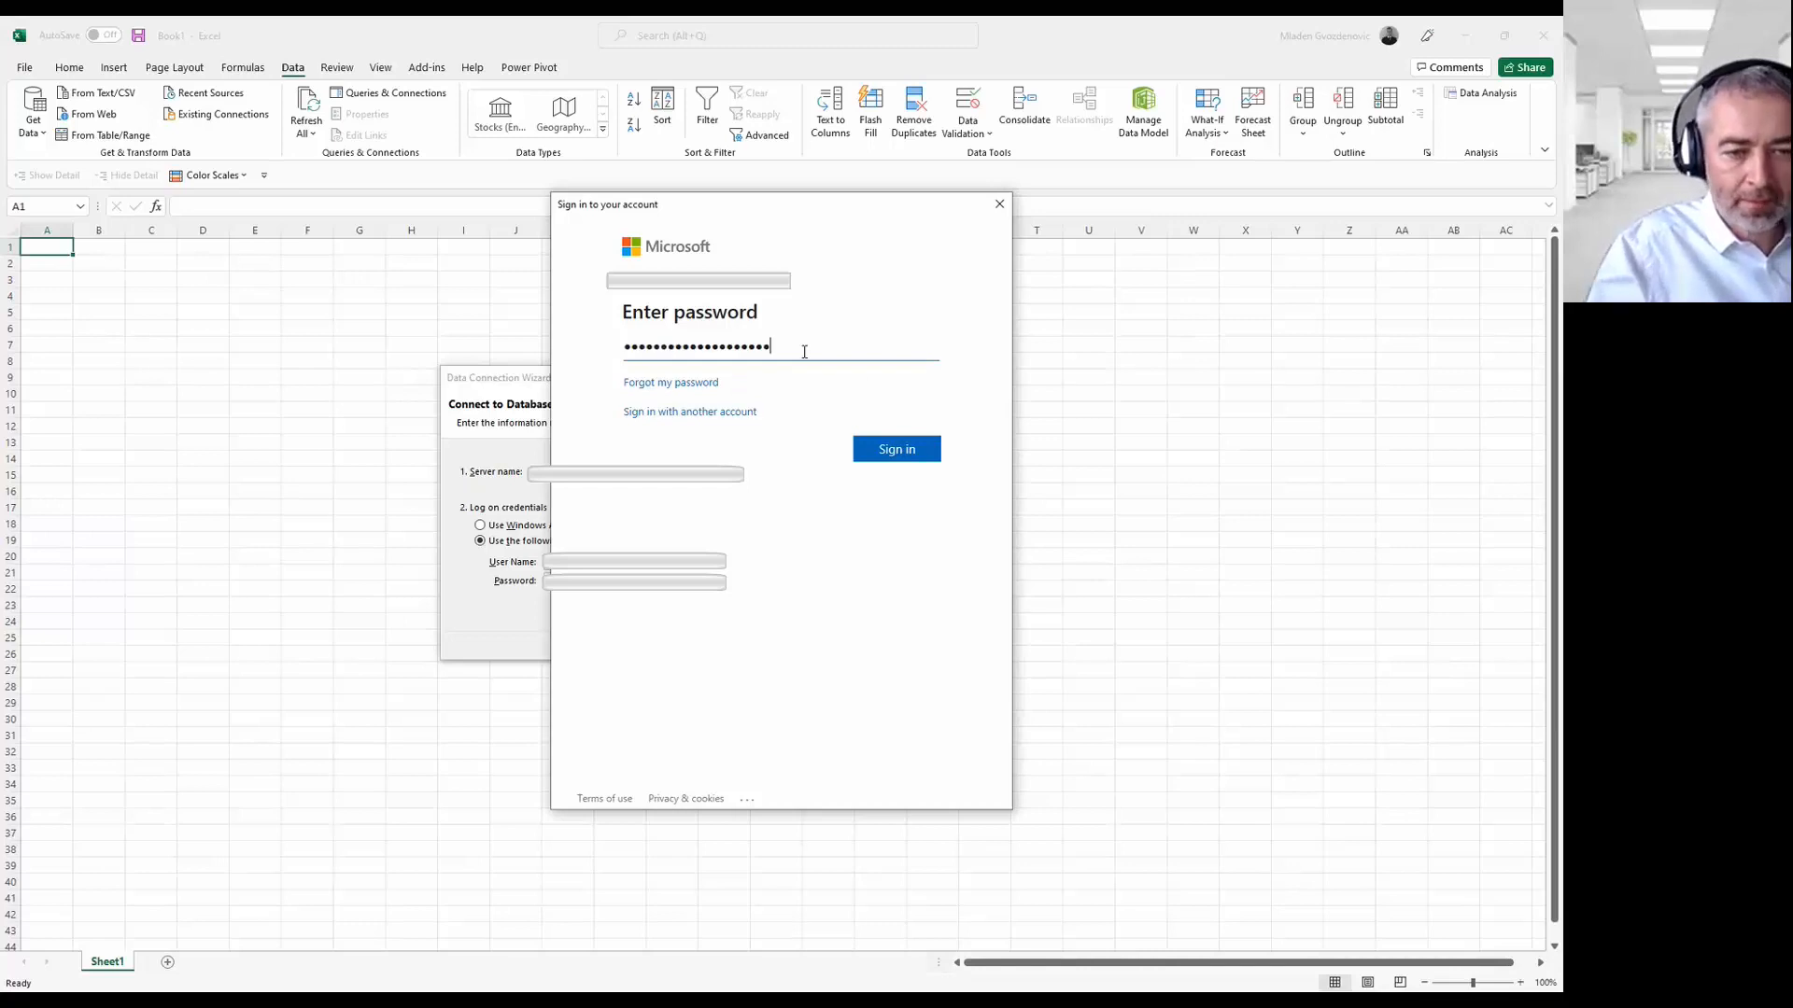
{"action": "left_click", "coordinate": [870, 451]}
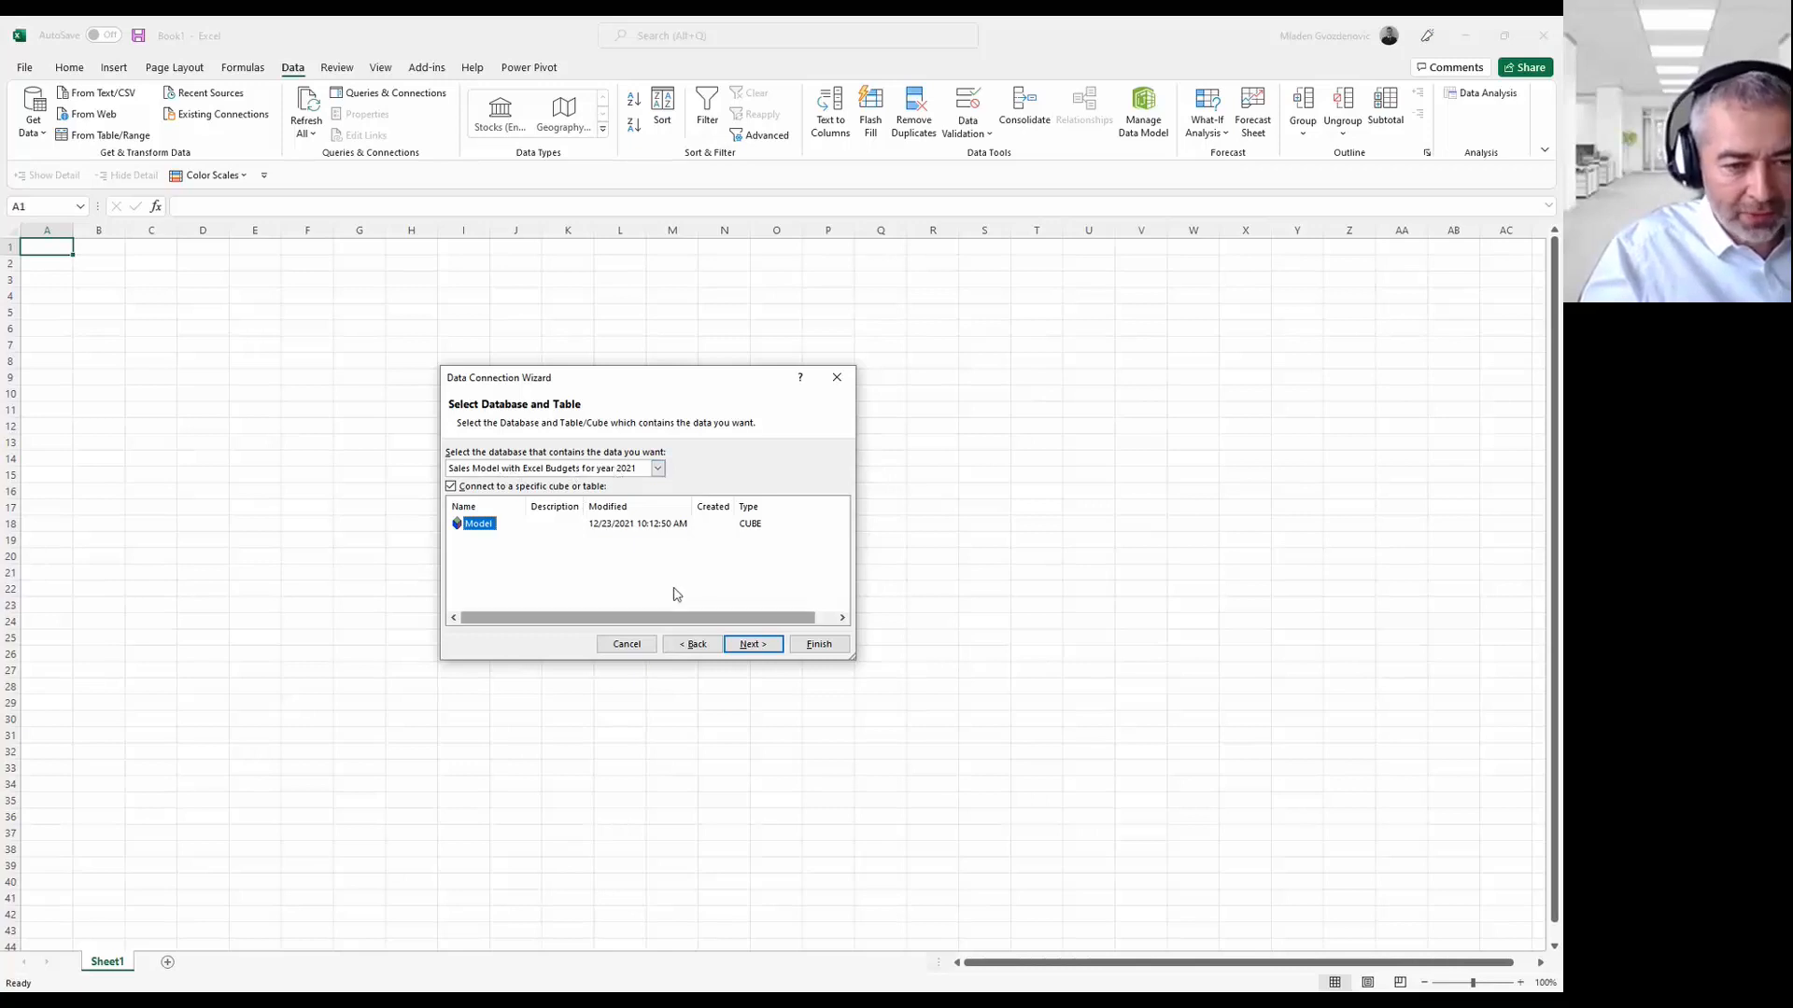
Load the Model cube as a PivotTable report at cell A1 and add Sales Budget Amount UK and Net Sales as values.
{"action": "left_click", "coordinate": [820, 650]}
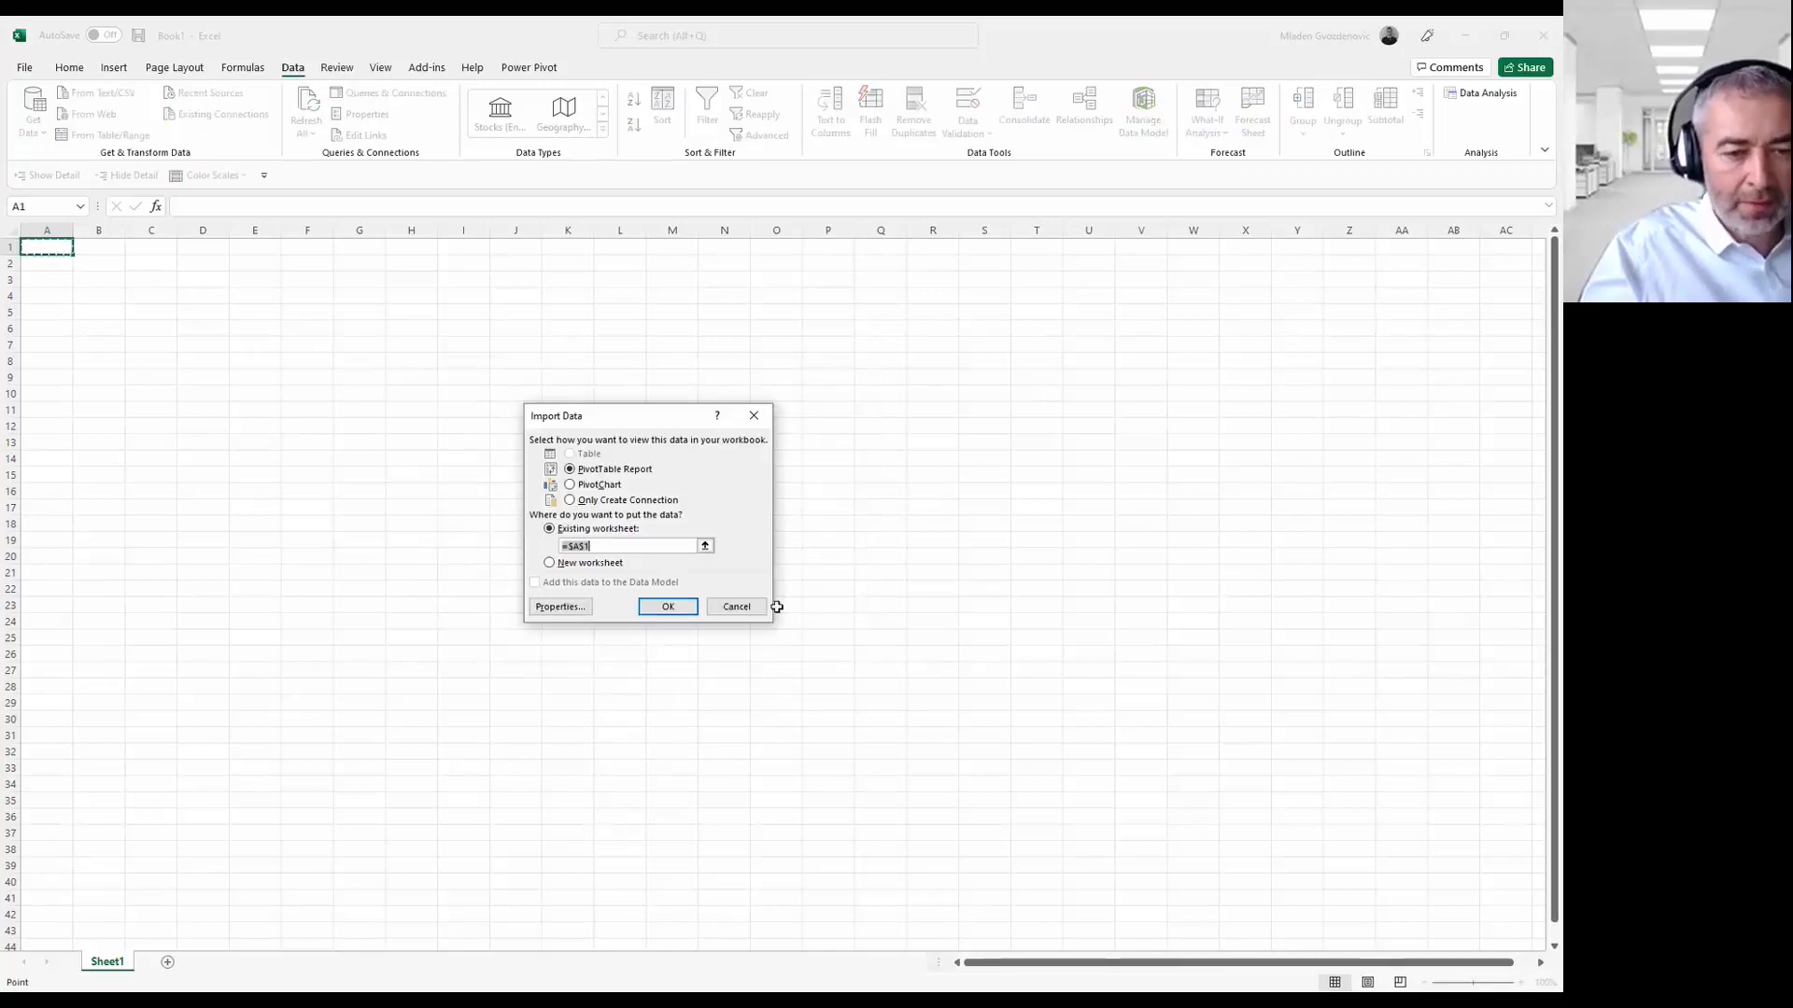
{"action": "left_click", "coordinate": [683, 609]}
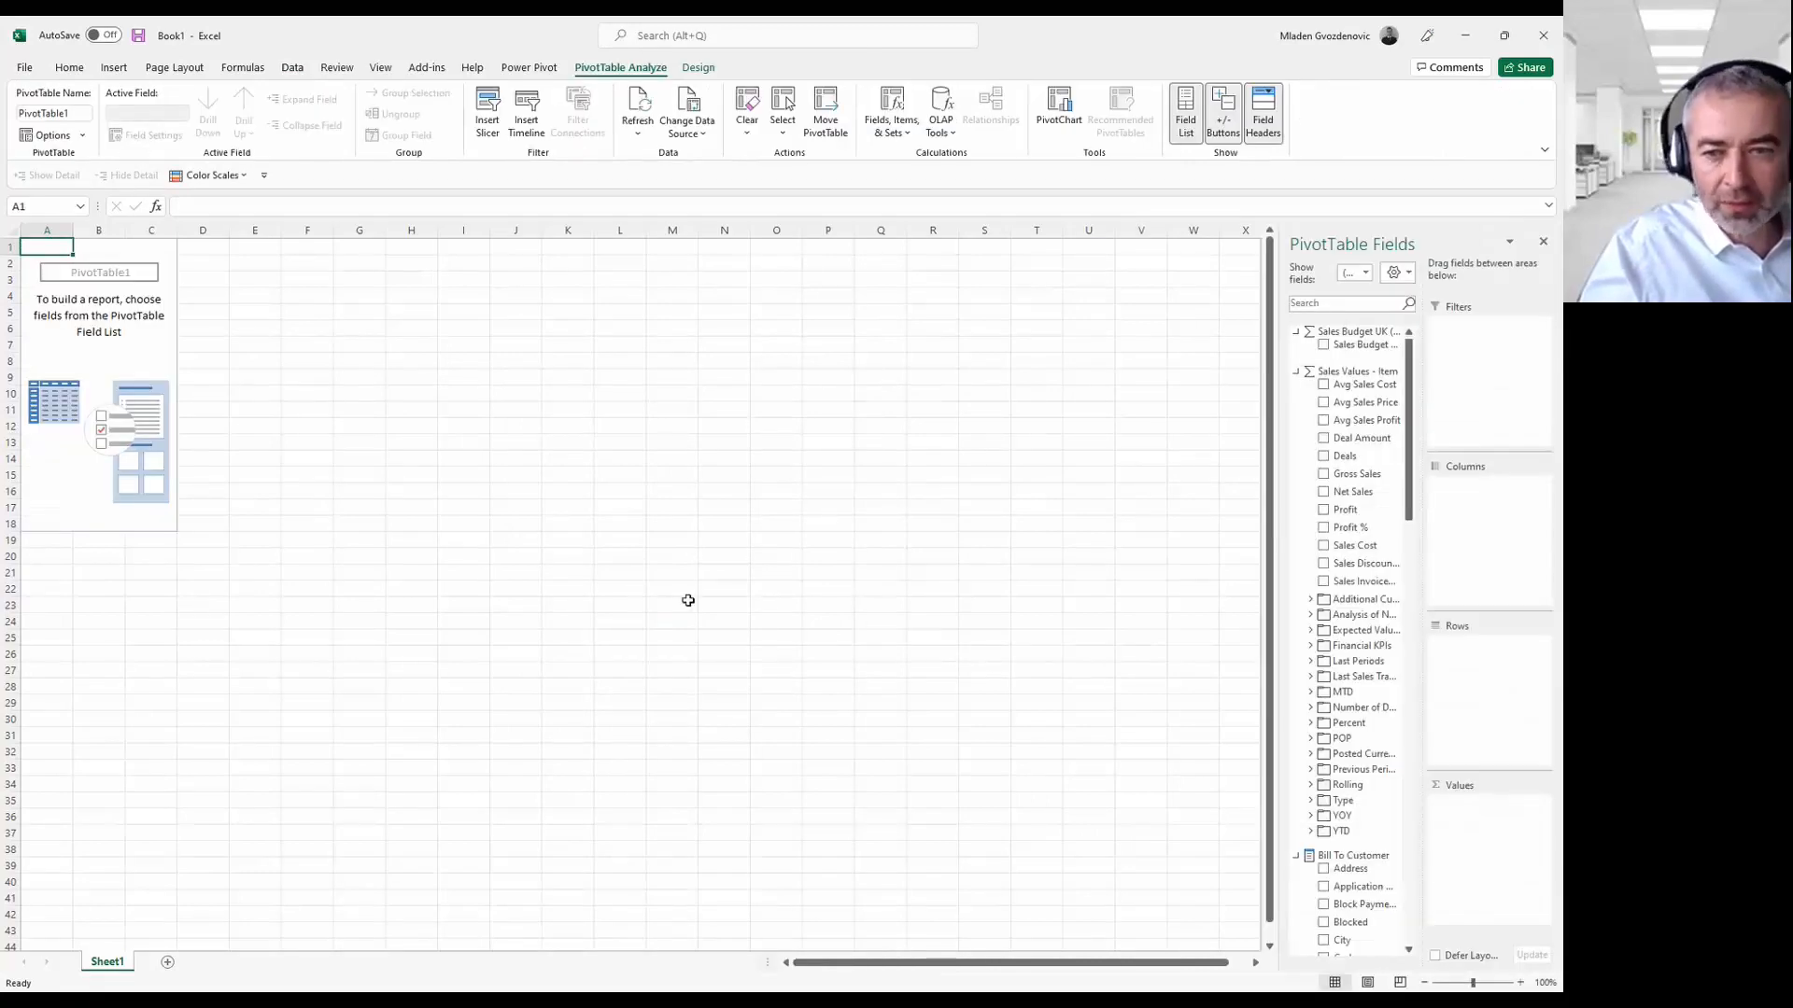
{"action": "left_click", "coordinate": [1346, 347]}
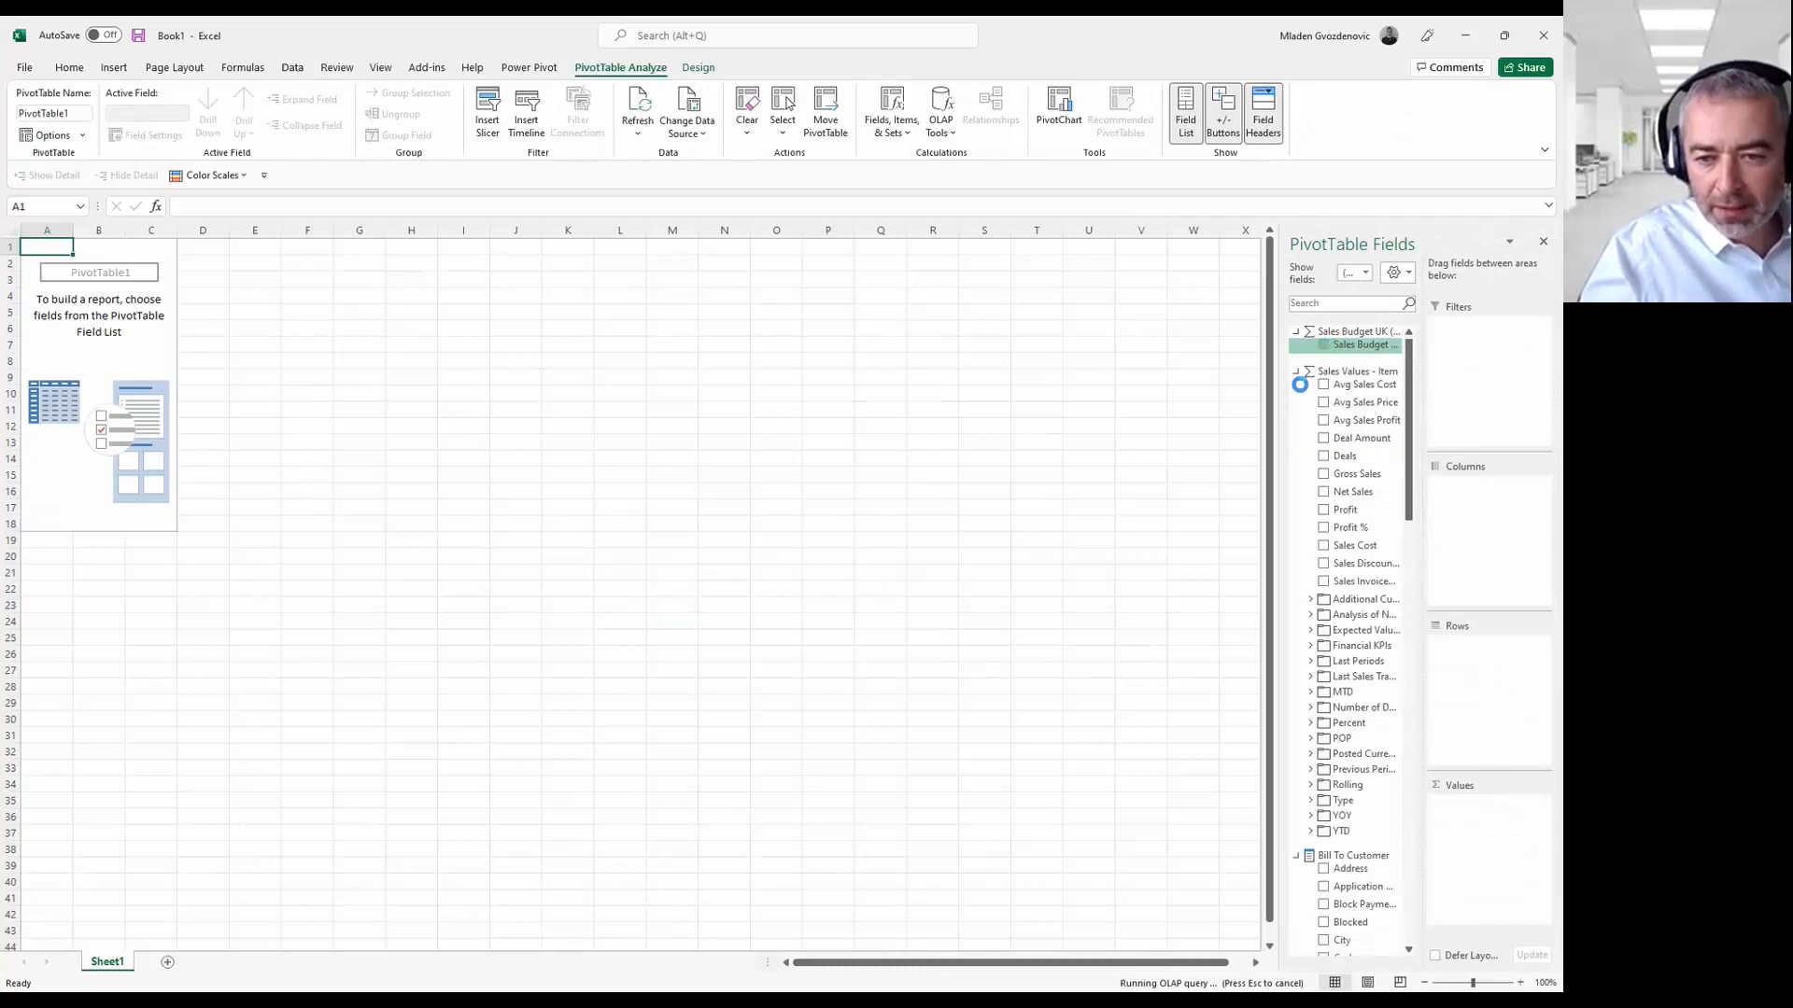
{"action": "left_click", "coordinate": [1318, 495]}
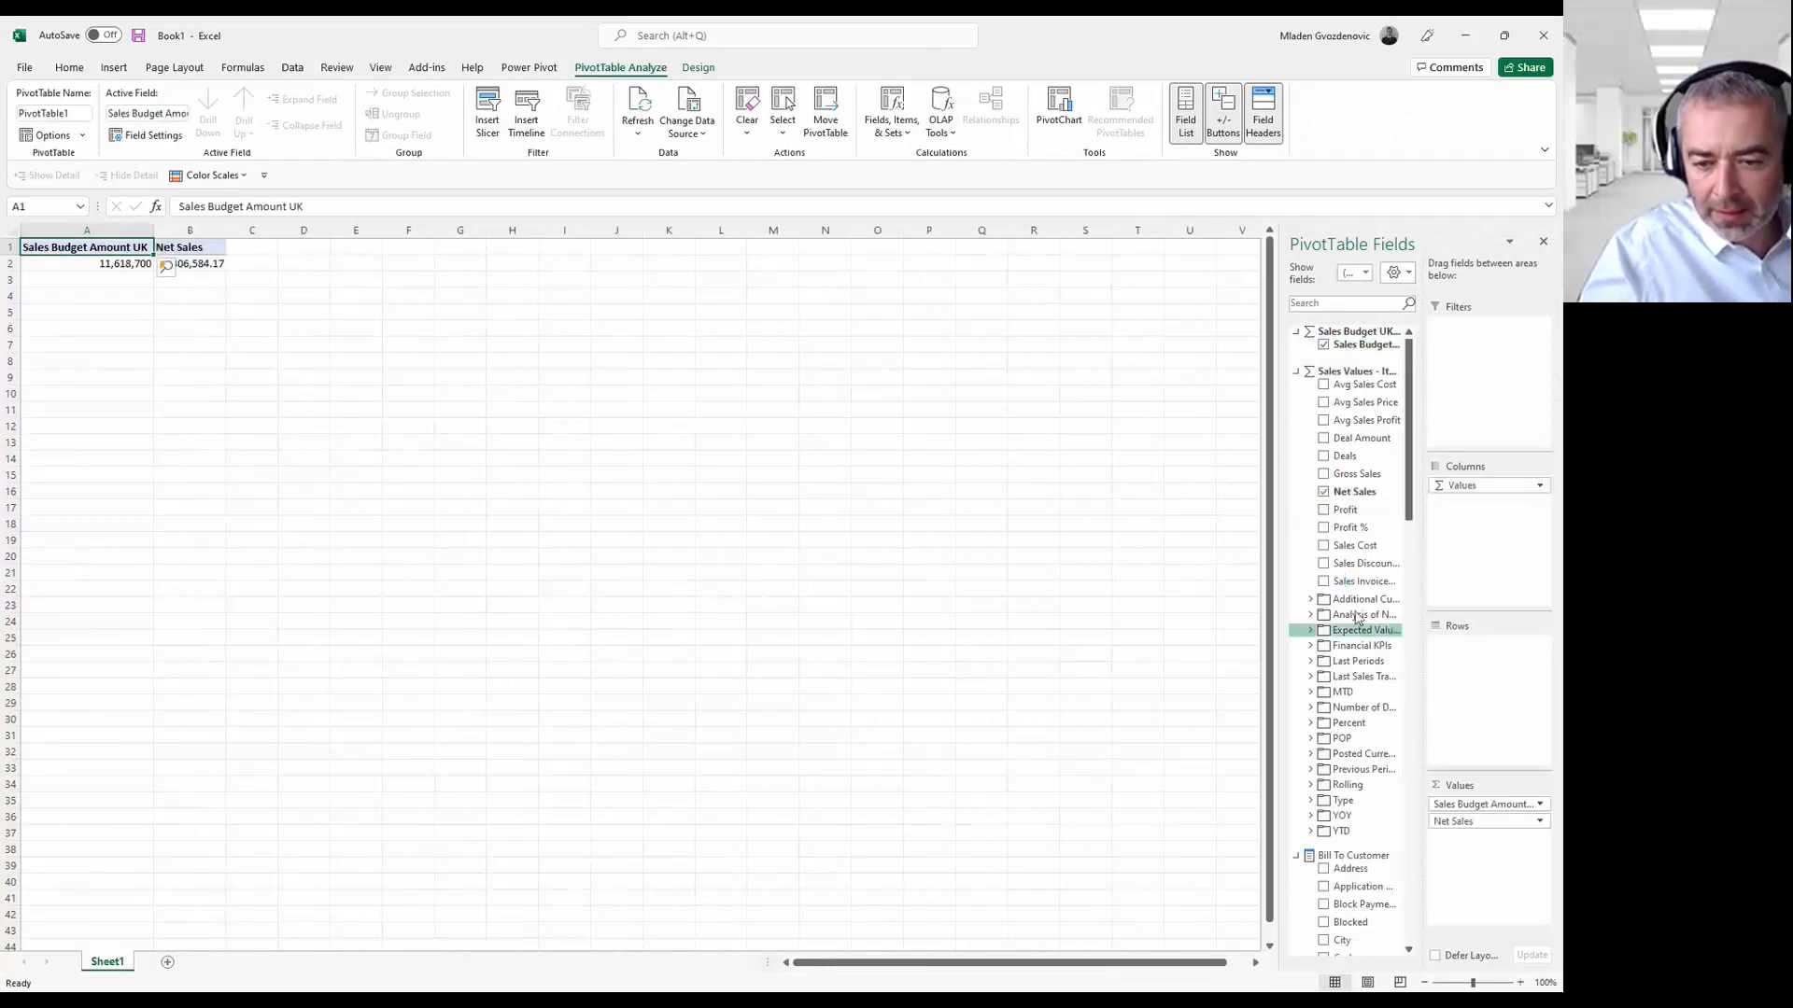
Add Calendar Year and Month from the Date table's Calendar folder to the PivotTable rows.
{"action": "scroll", "coordinate": [1354, 579], "scroll_direction": "down", "scroll_amount": 10}
{"action": "left_click_drag", "start_coordinate": [1436, 619], "coordinate": [1438, 776]}
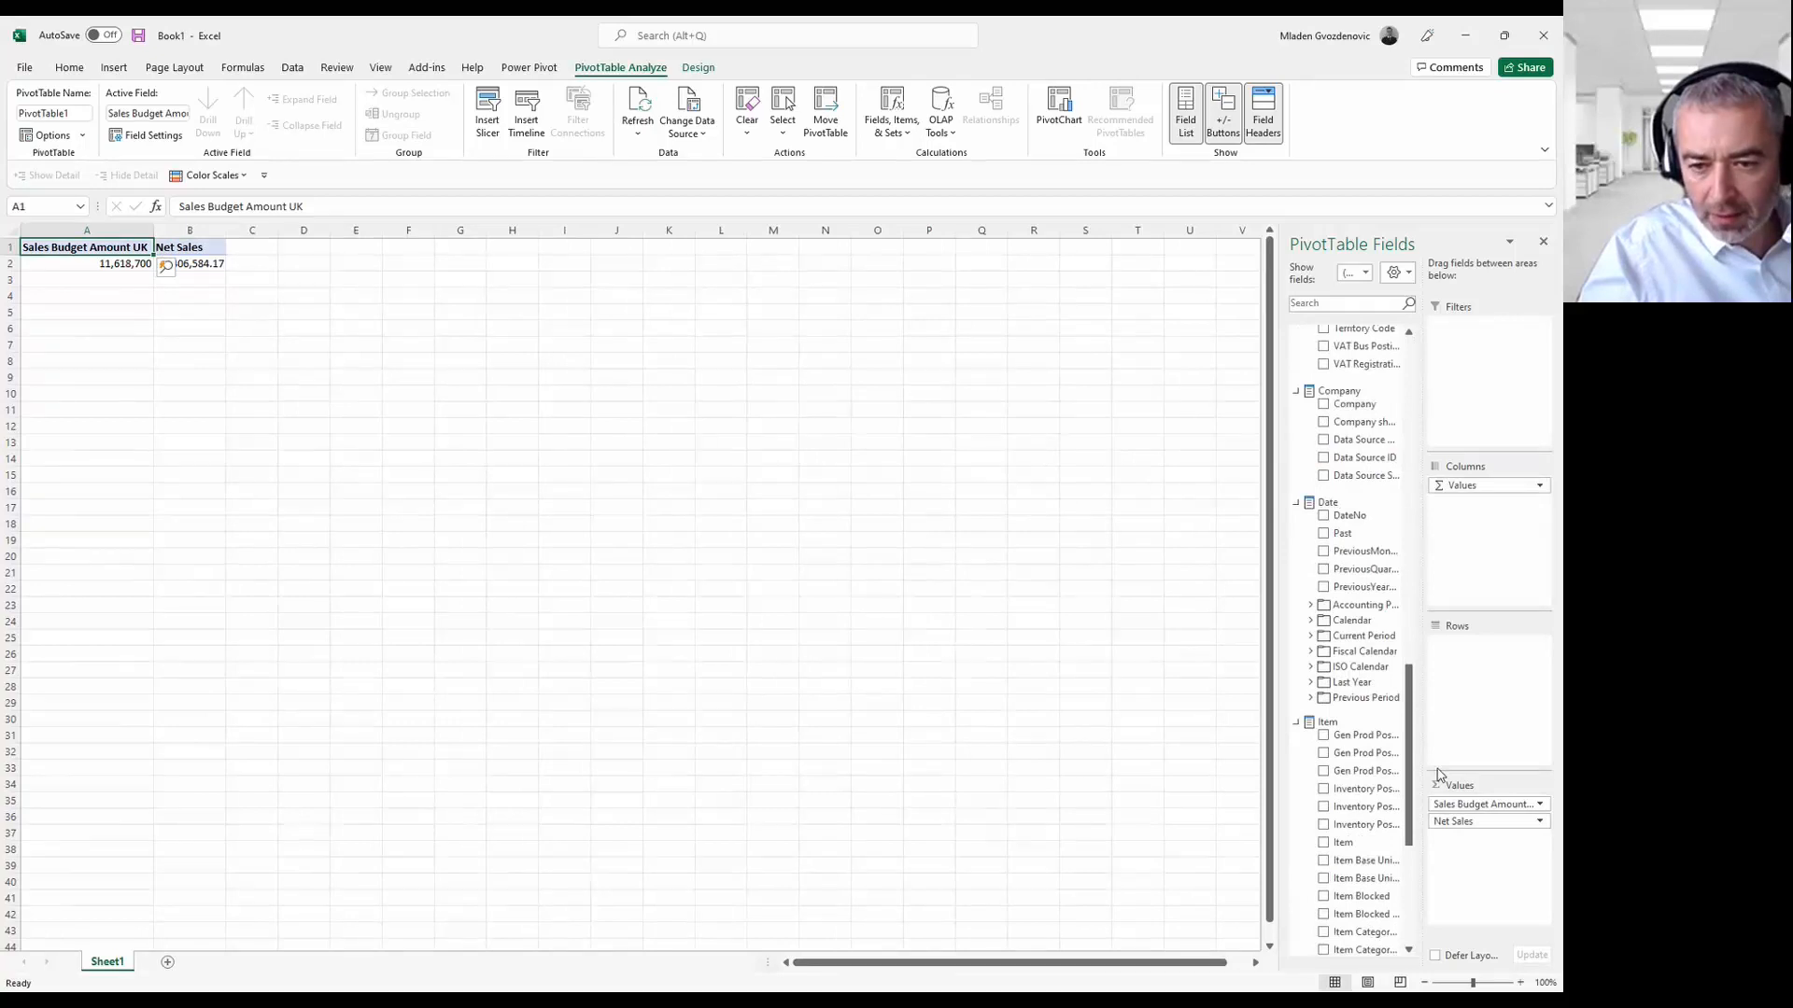
{"action": "scroll", "coordinate": [1354, 485], "scroll_direction": "down", "scroll_amount": 3}
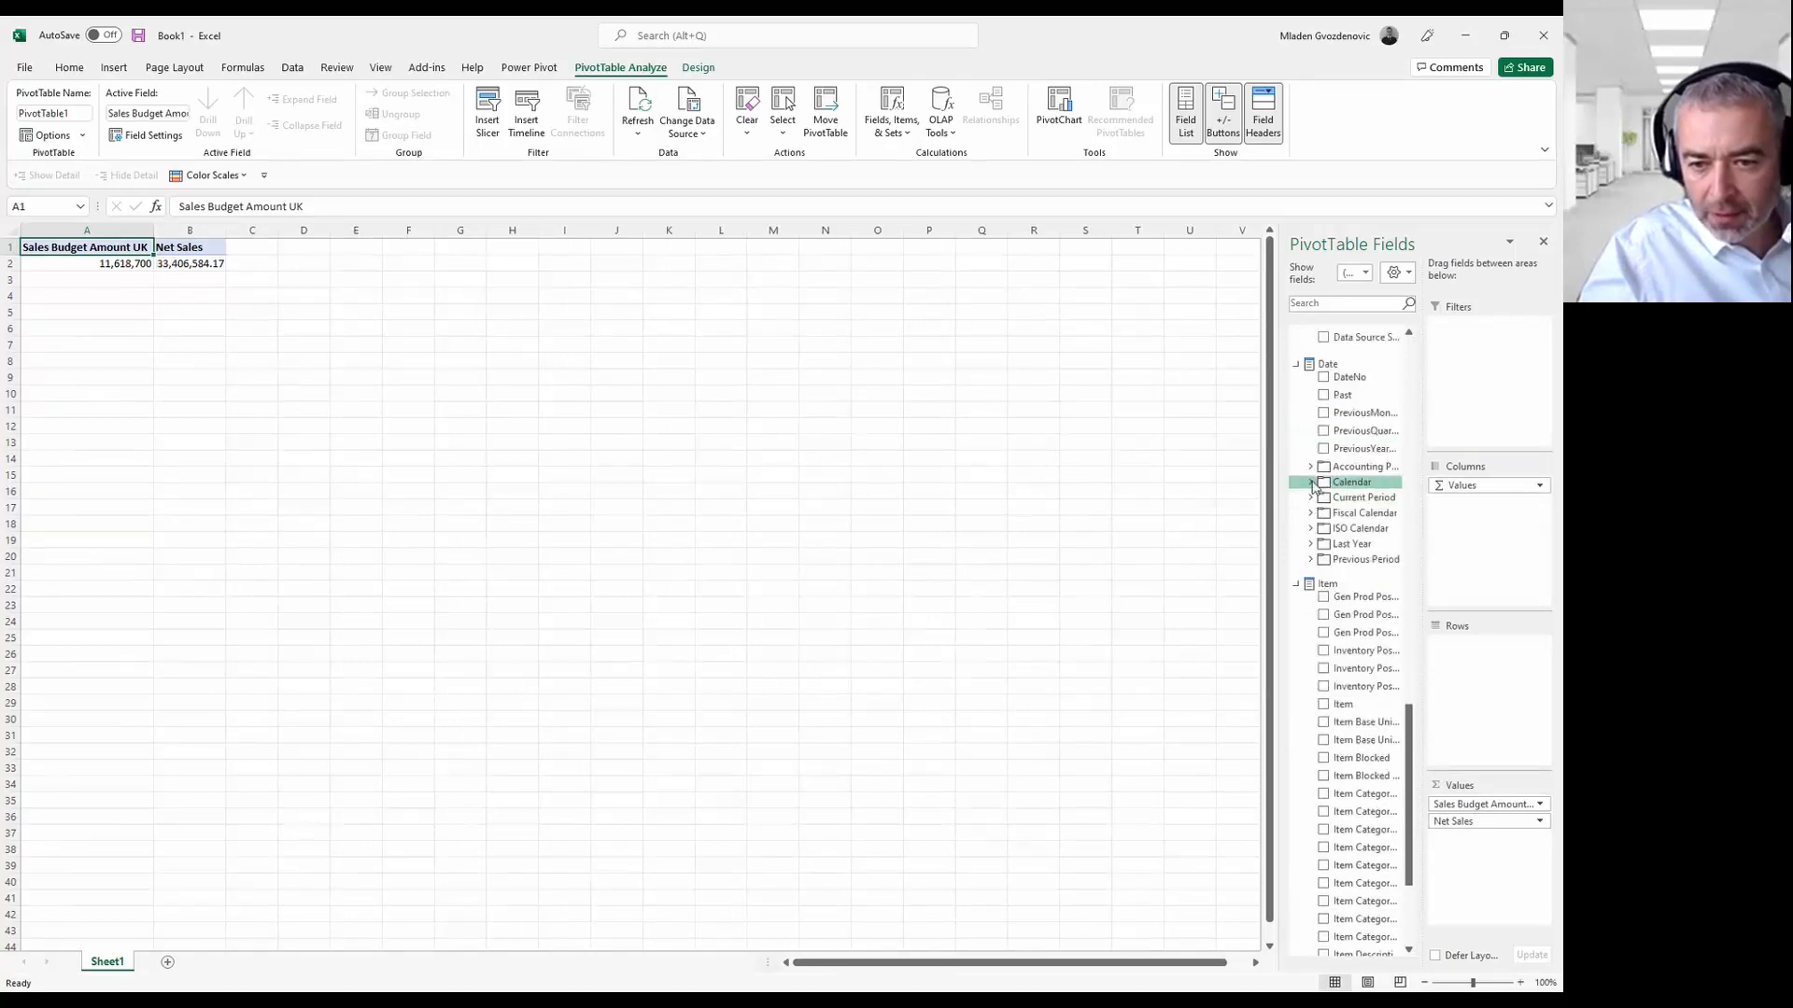
{"action": "left_click", "coordinate": [1312, 484]}
{"action": "left_click_drag", "start_coordinate": [1314, 487], "coordinate": [1431, 644]}
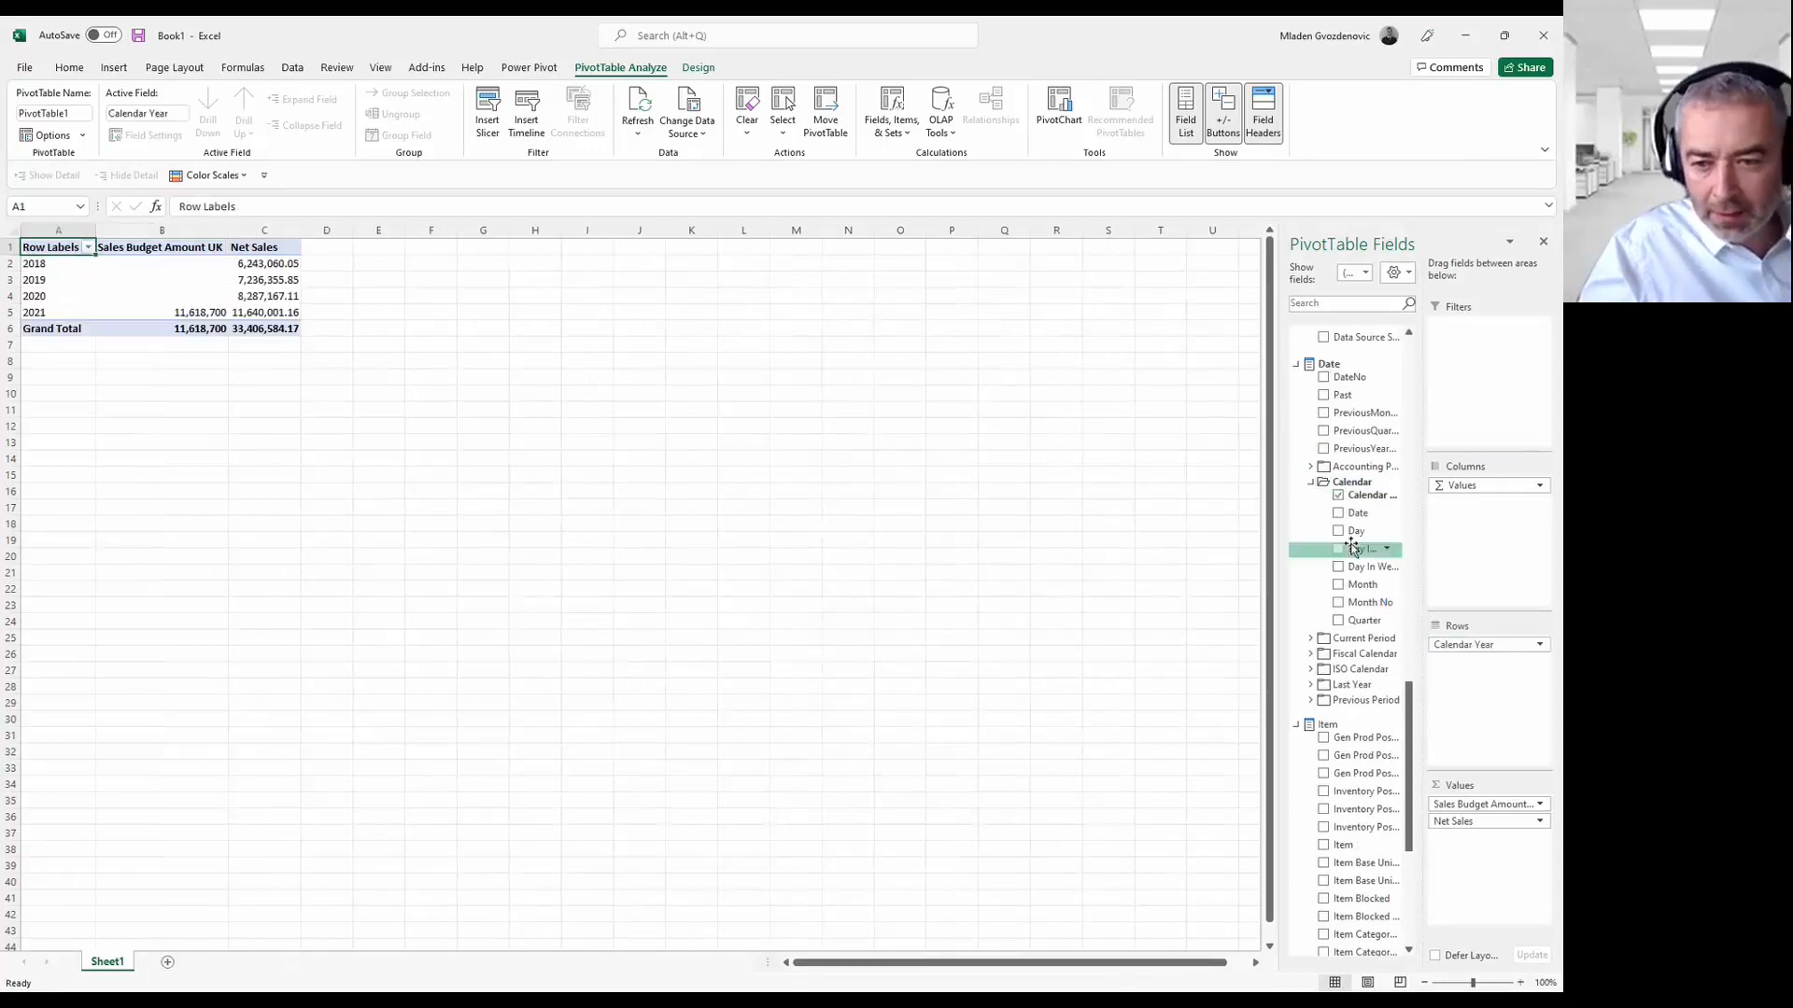
{"action": "left_click_drag", "start_coordinate": [1351, 548], "coordinate": [1468, 689]}
{"action": "scroll", "coordinate": [566, 519], "scroll_direction": "down", "scroll_amount": 9}
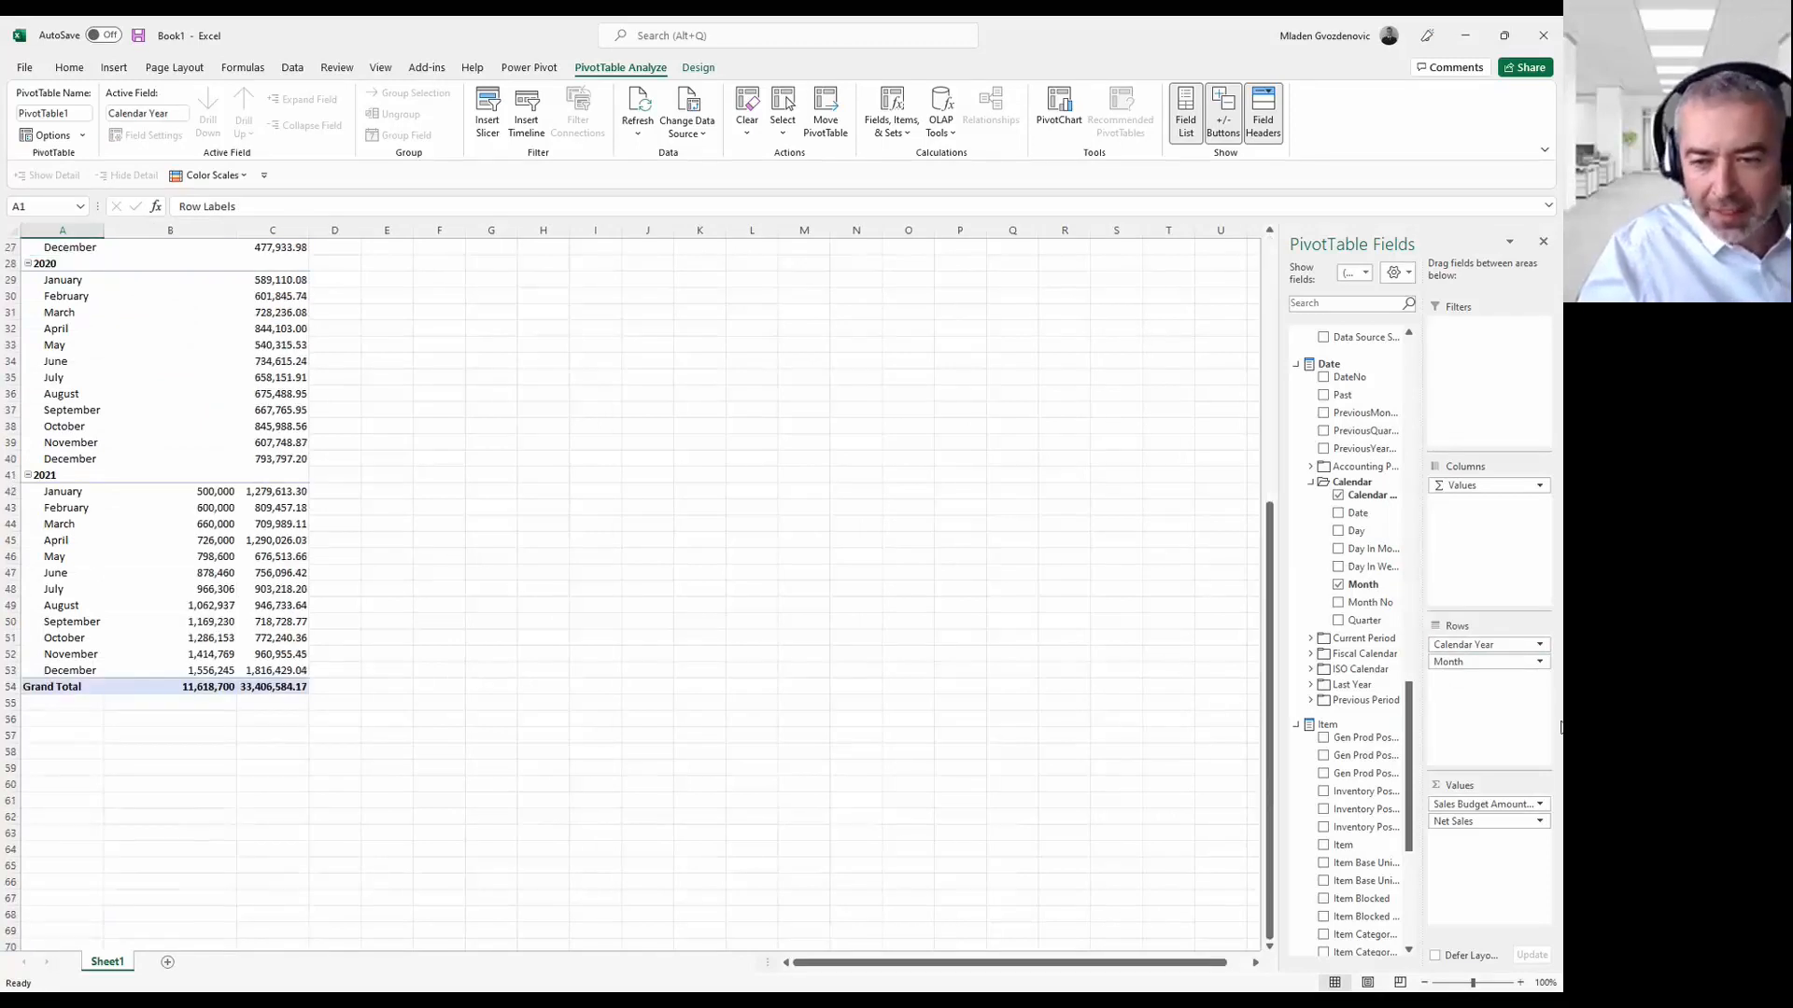
Compare the measures, tables and date fields in Excel's PivotTable field list with the fields of the Power BI Desktop report.
{"action": "left_click", "coordinate": [1054, 480]}
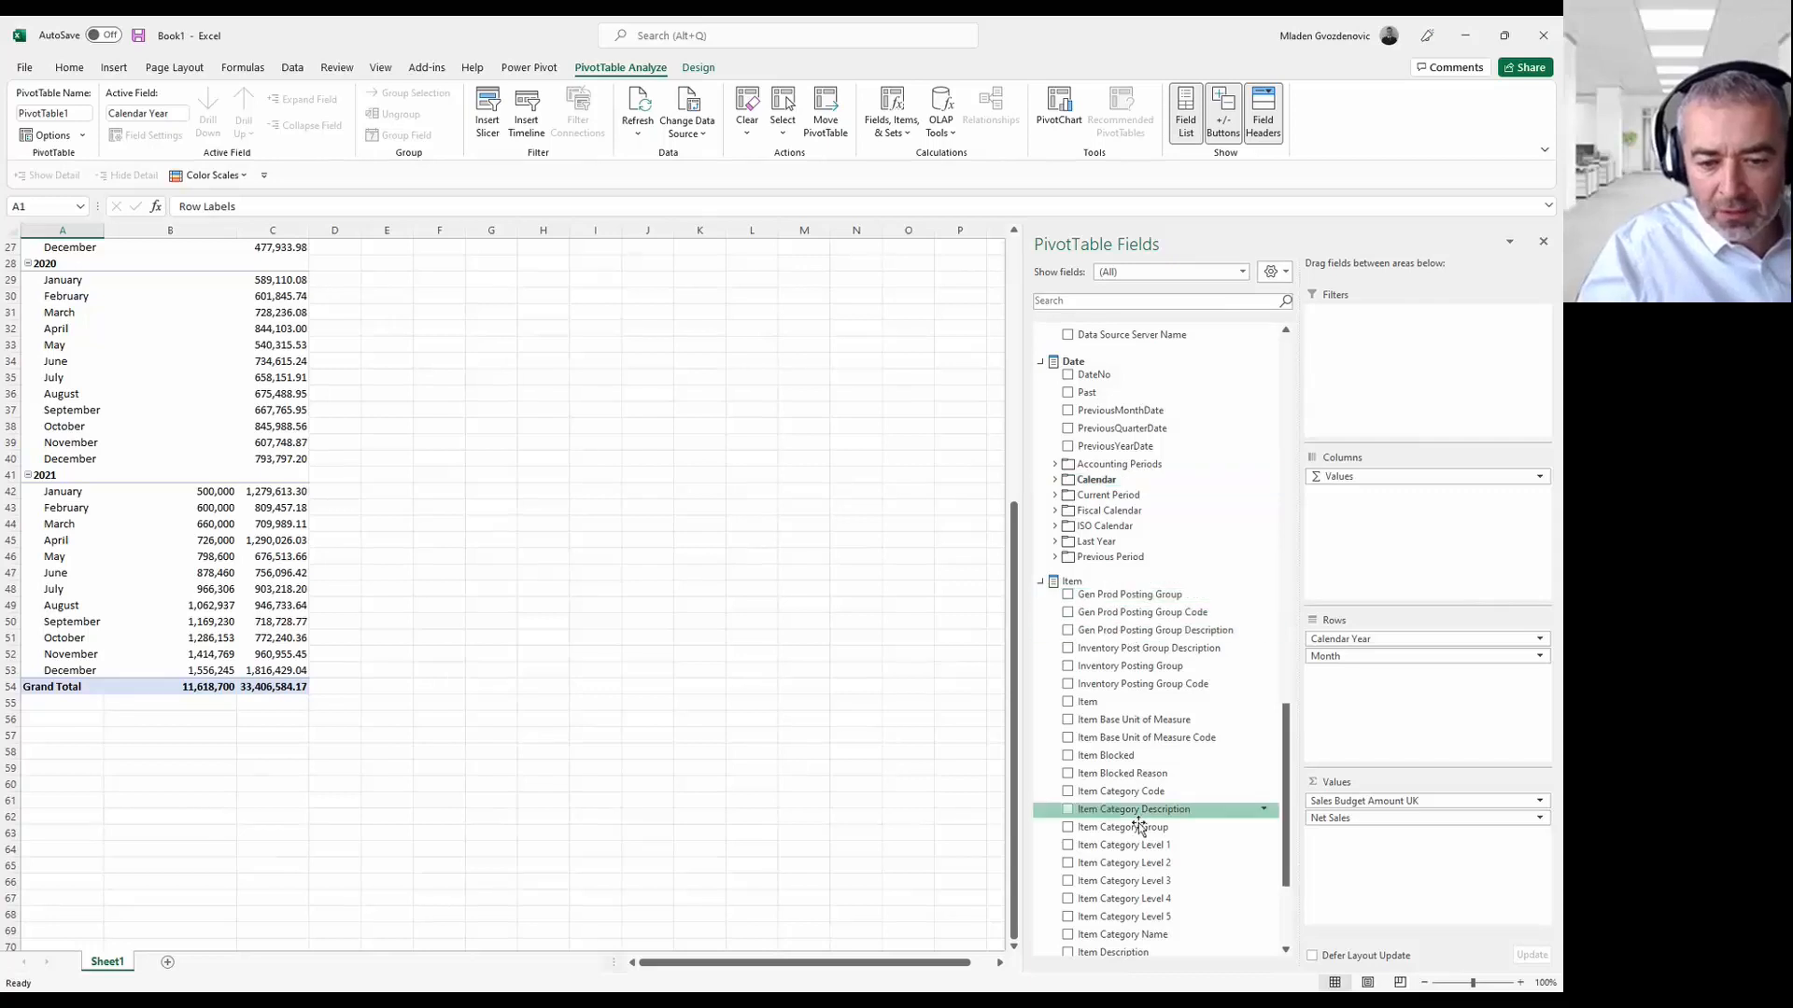
{"action": "scroll", "coordinate": [1150, 727], "scroll_direction": "up", "scroll_amount": 6}
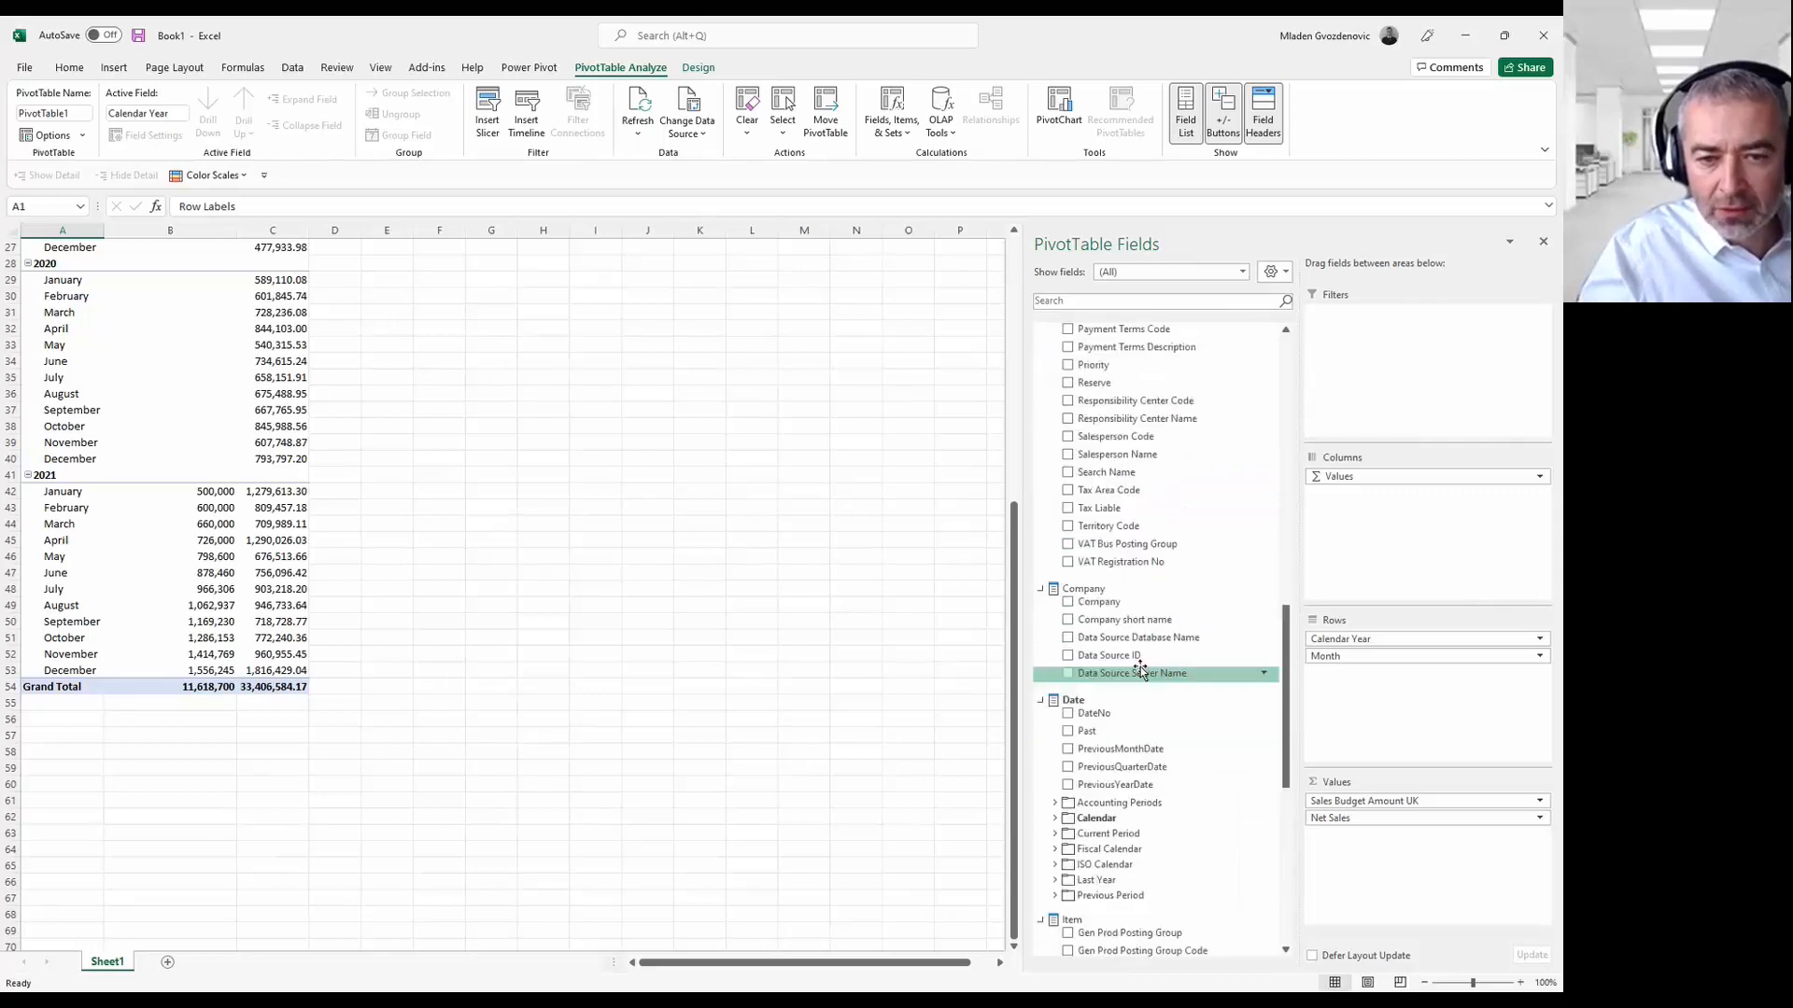
{"action": "scroll", "coordinate": [1141, 669], "scroll_direction": "up", "scroll_amount": 9}
{"action": "scroll", "coordinate": [1090, 446], "scroll_direction": "up", "scroll_amount": 6}
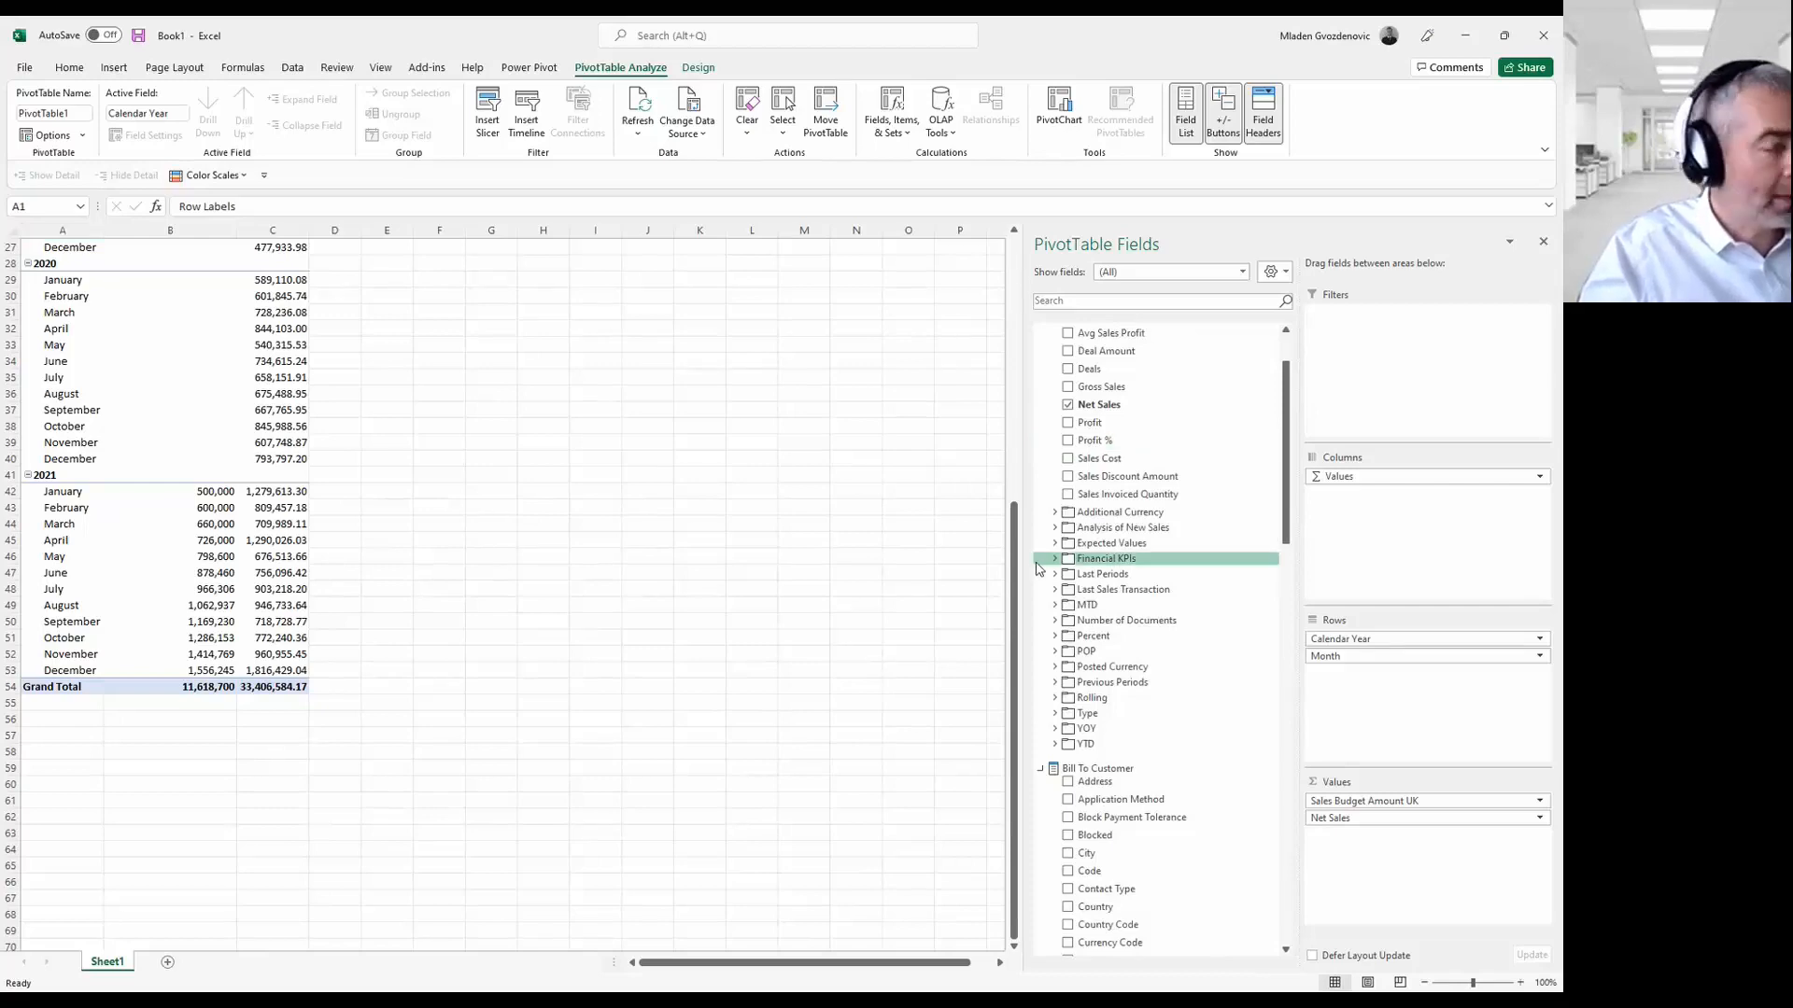
{"action": "key", "text": "alt+Tab"}
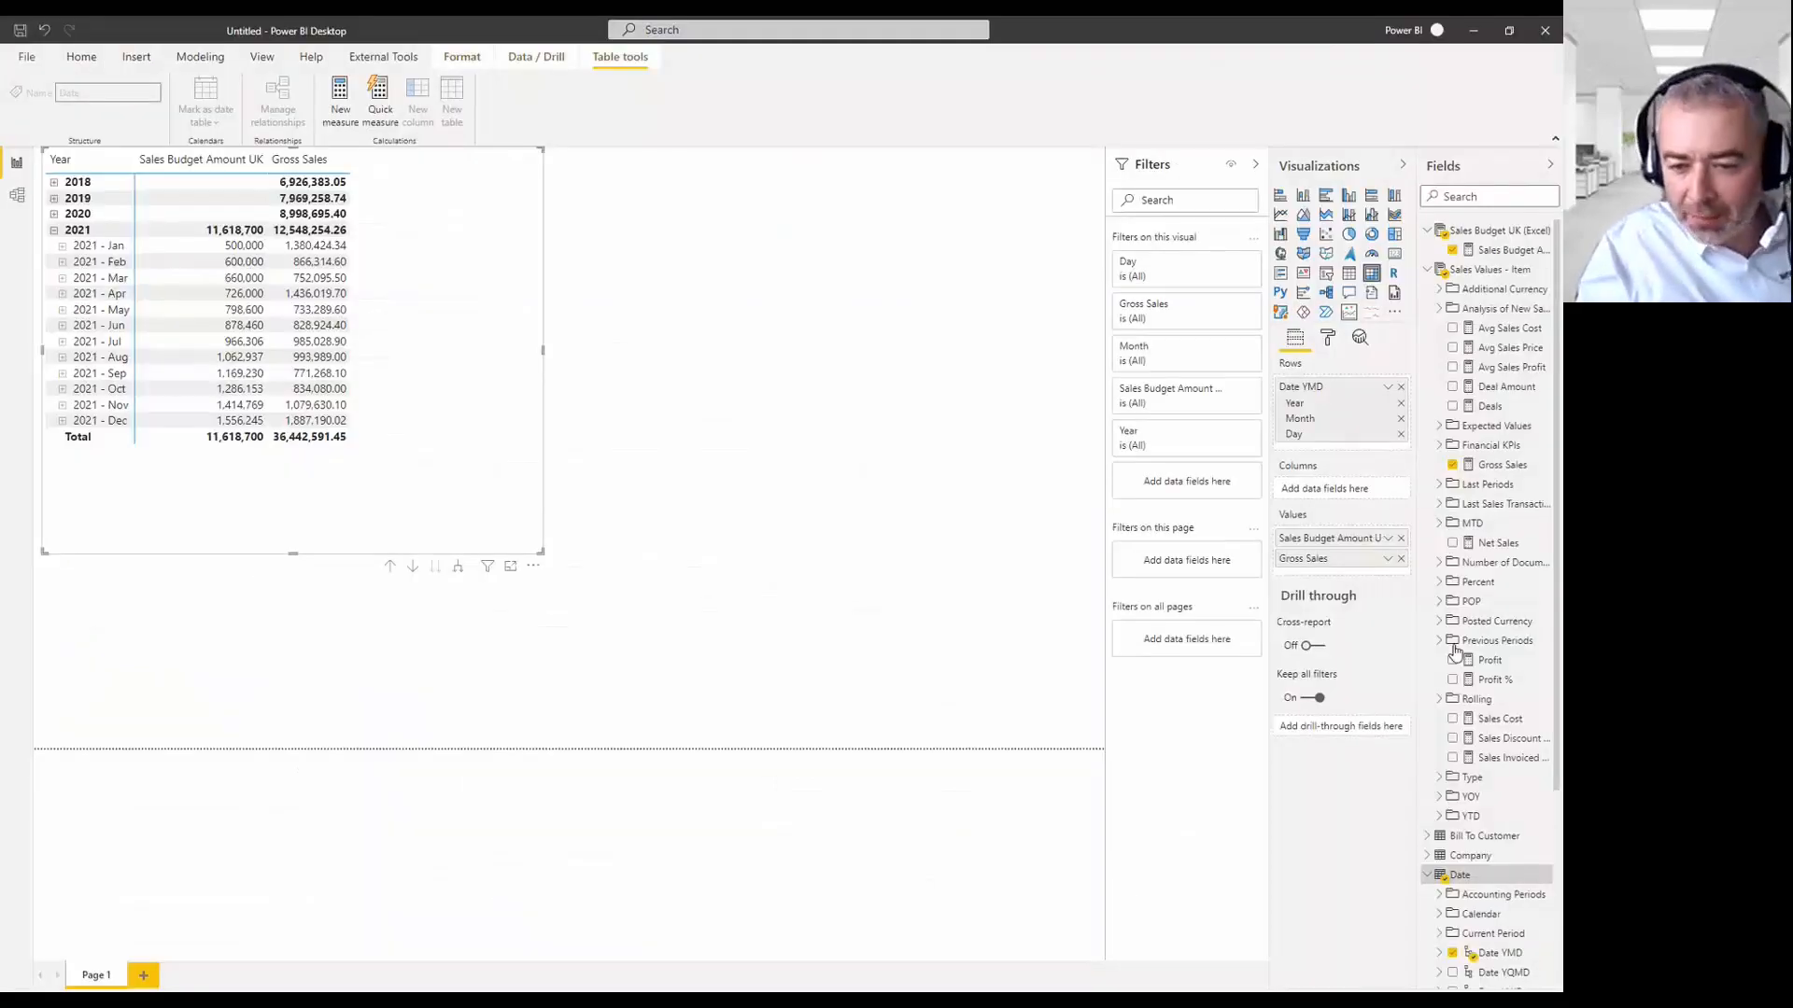
{"action": "left_click", "coordinate": [1430, 837]}
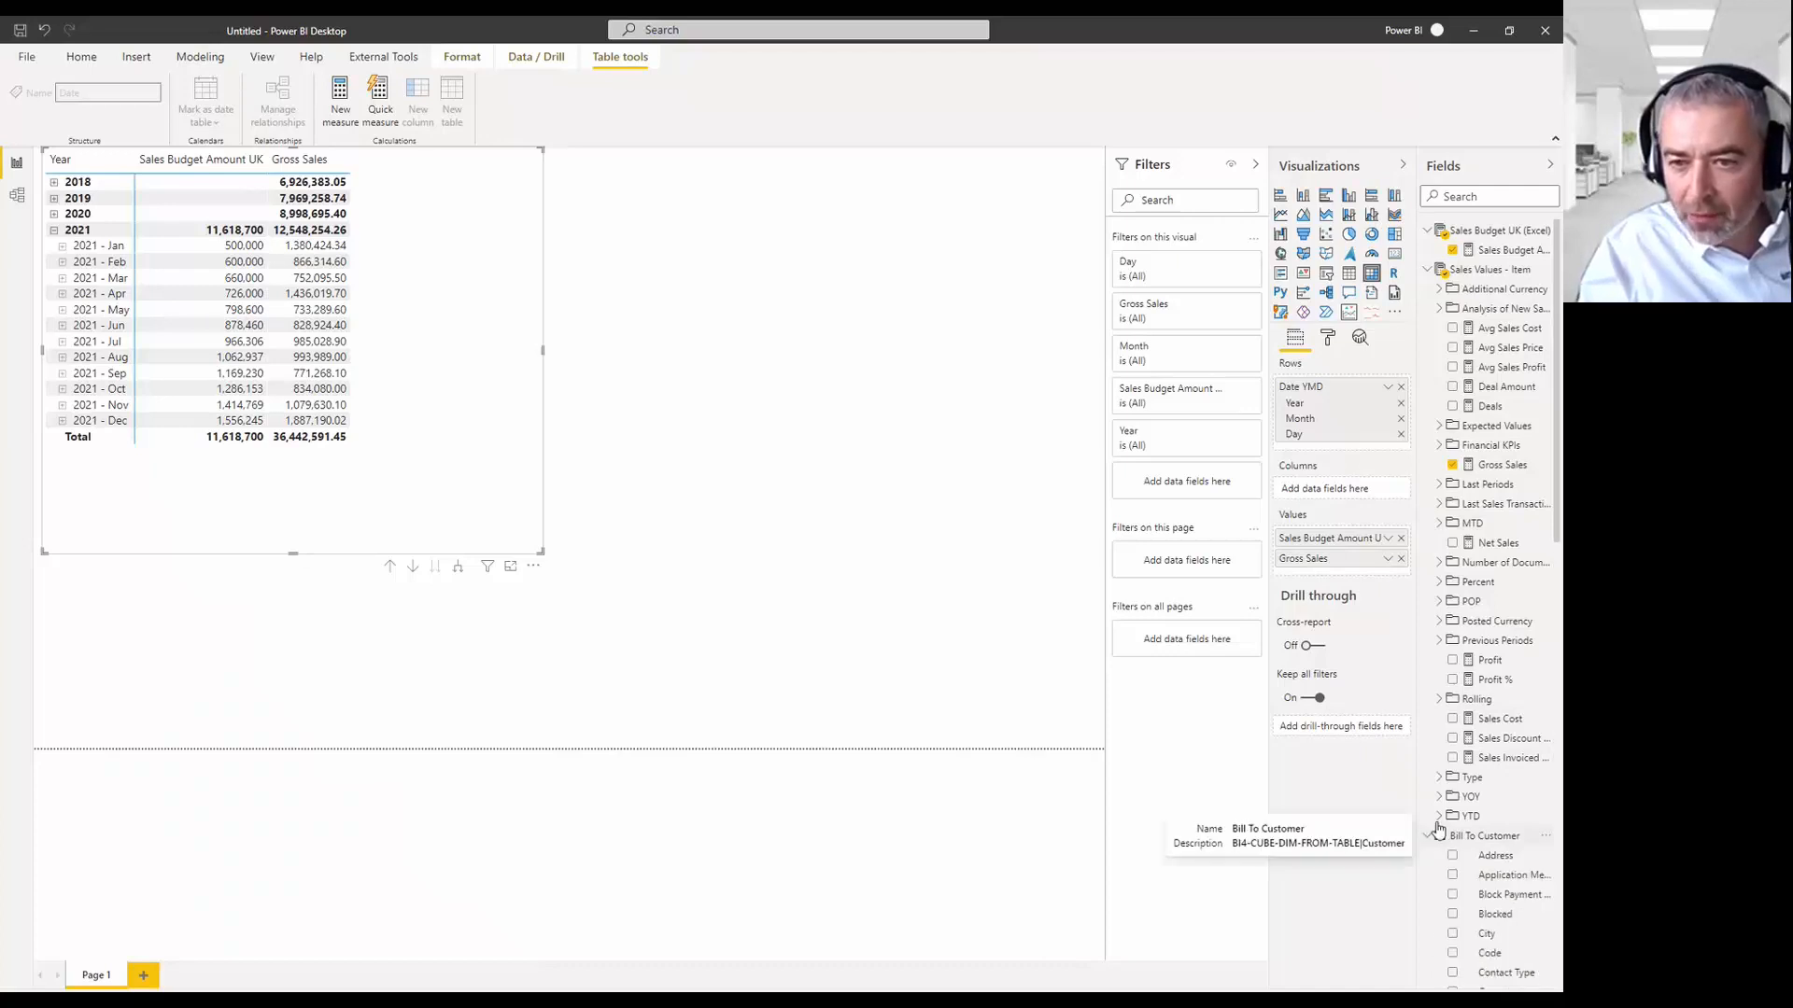
{"action": "scroll", "coordinate": [1442, 836], "scroll_direction": "down", "scroll_amount": 10}
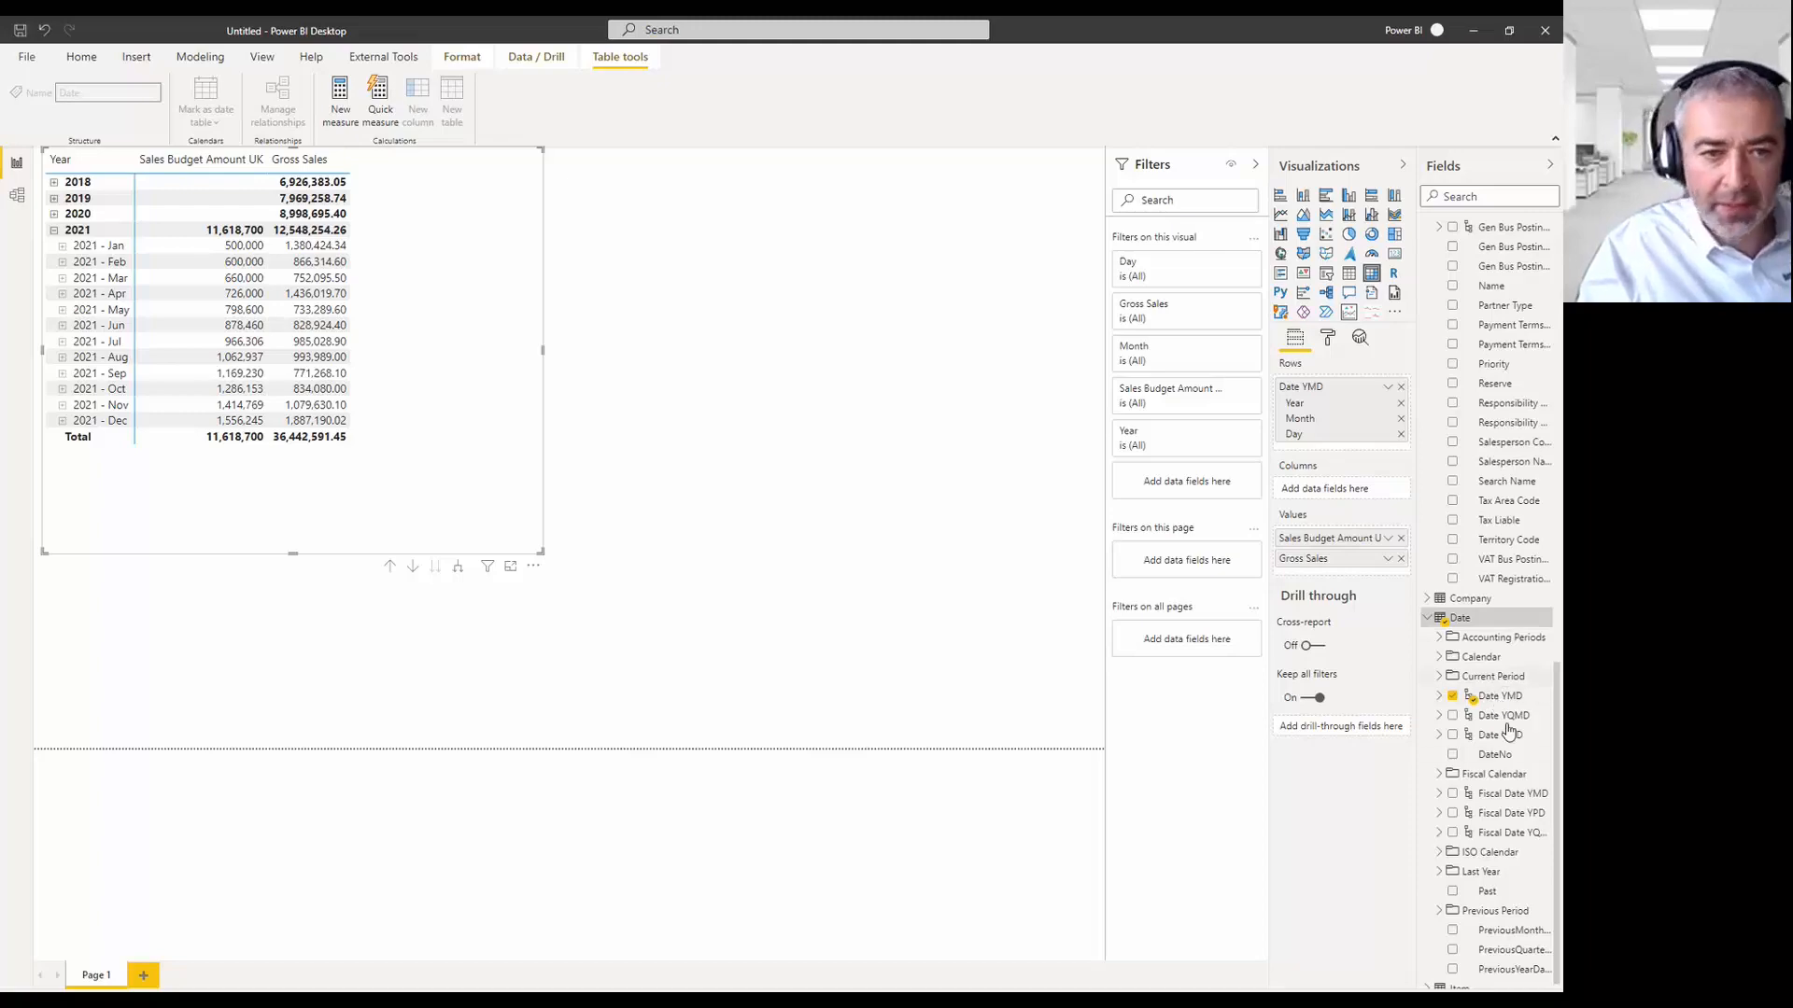
{"action": "key", "text": "alt+Tab"}
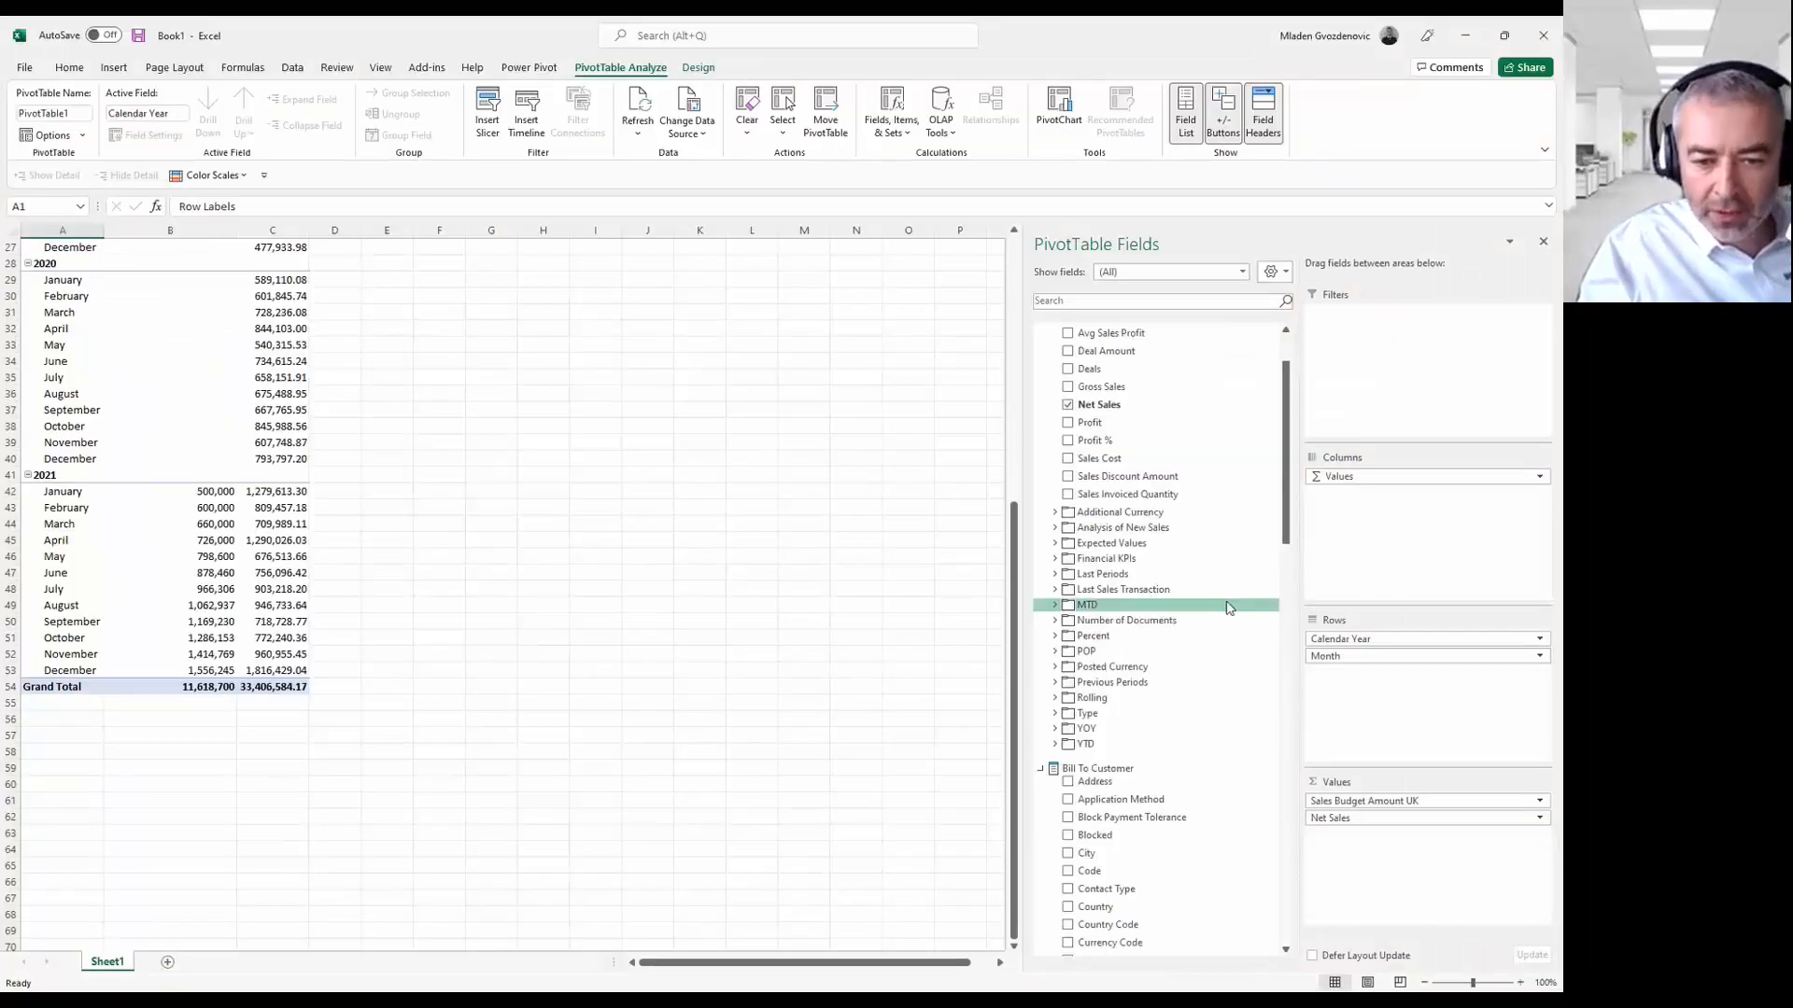
{"action": "scroll", "coordinate": [1137, 691], "scroll_direction": "down", "scroll_amount": 20}
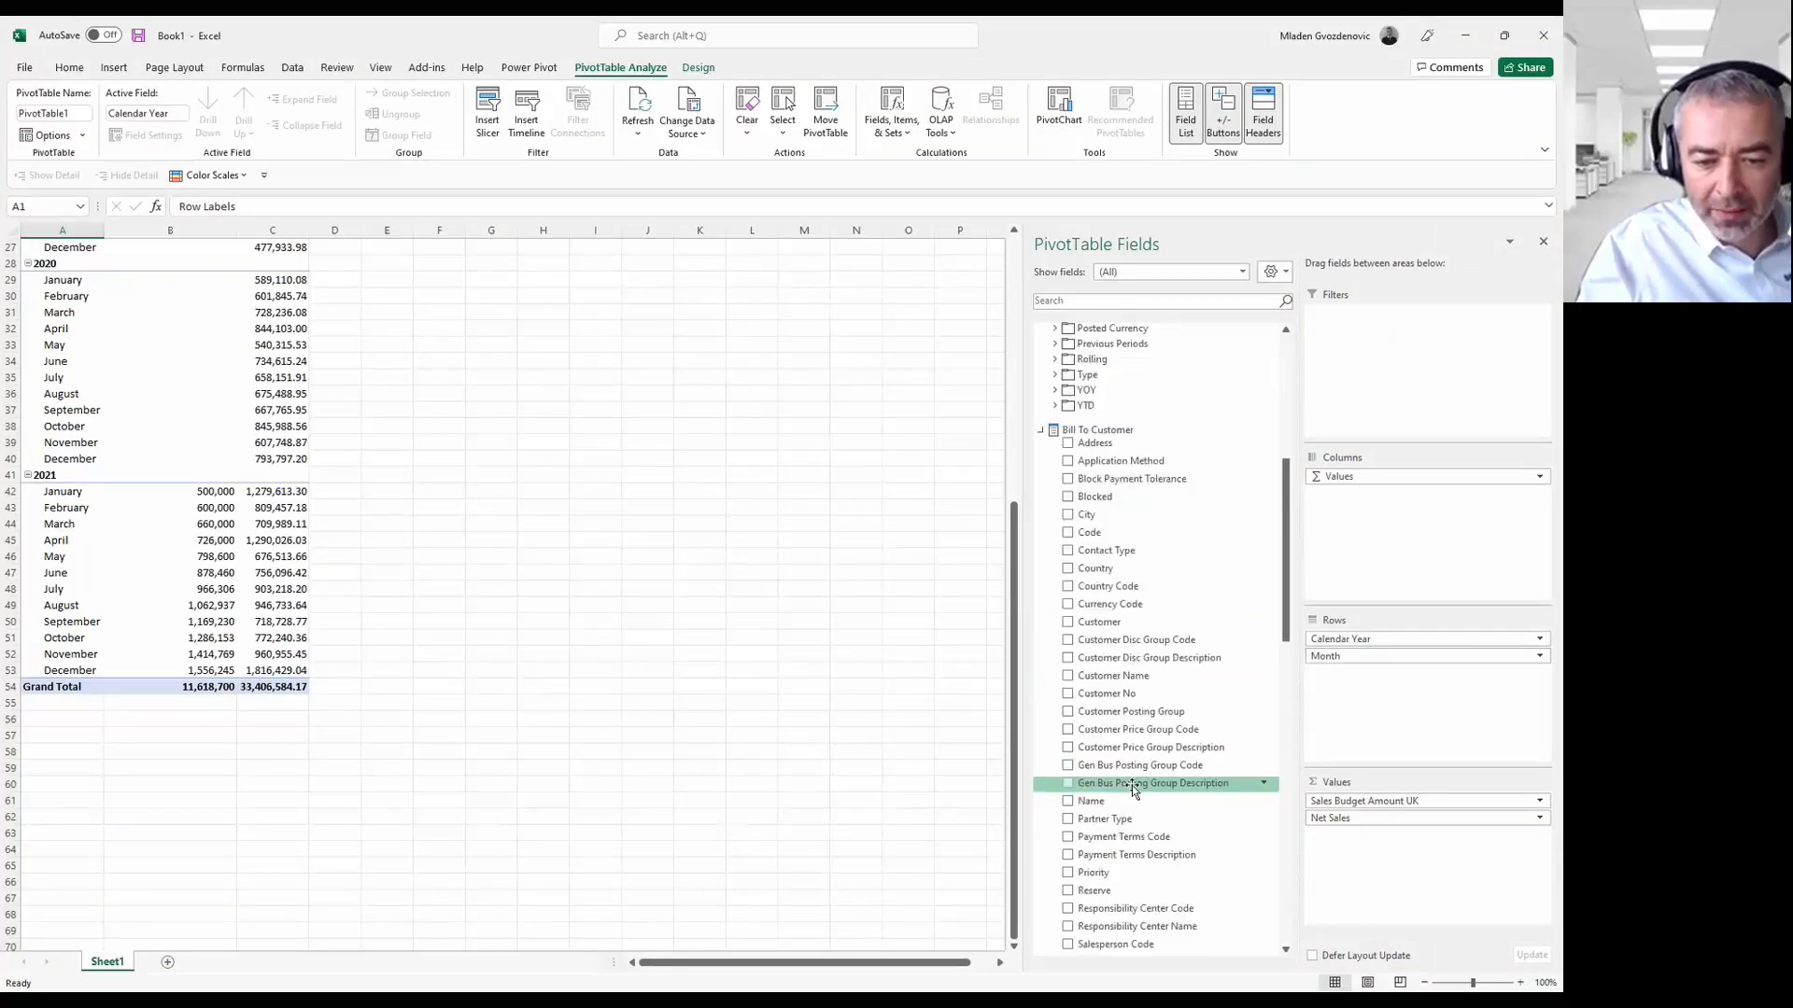
{"action": "scroll", "coordinate": [1123, 707], "scroll_direction": "down", "scroll_amount": 10}
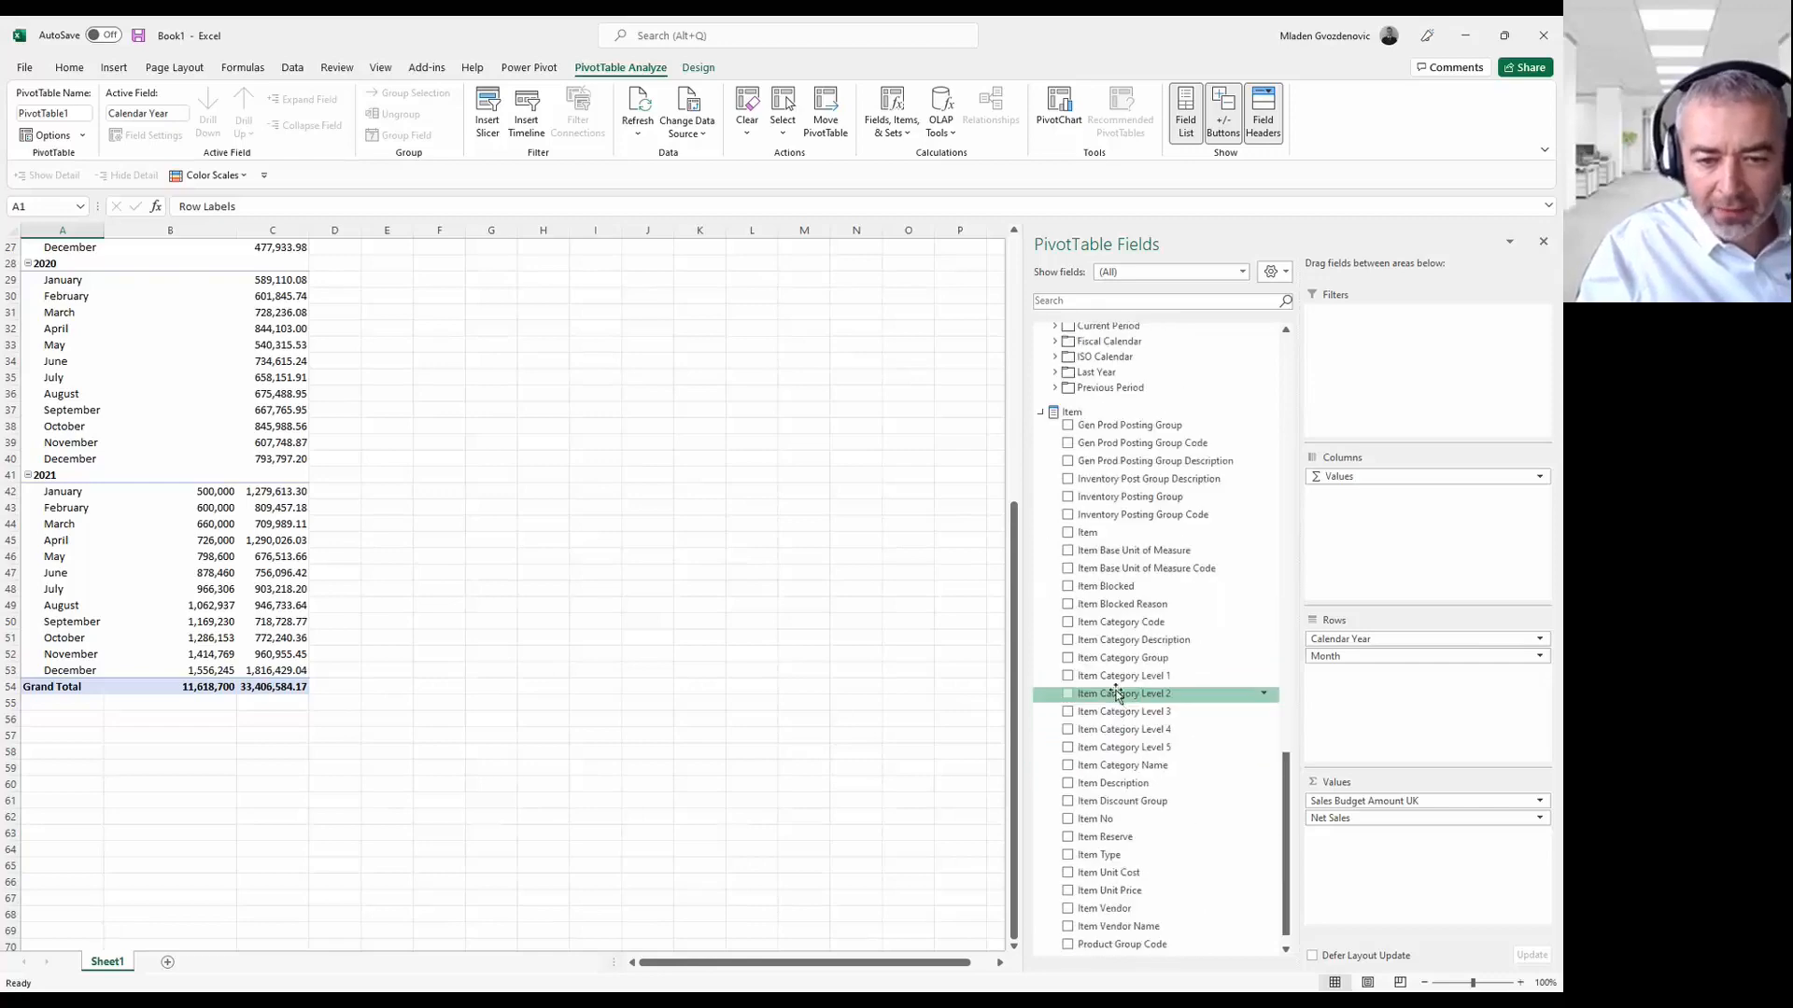
{"action": "scroll", "coordinate": [1094, 646], "scroll_direction": "up", "scroll_amount": 20}
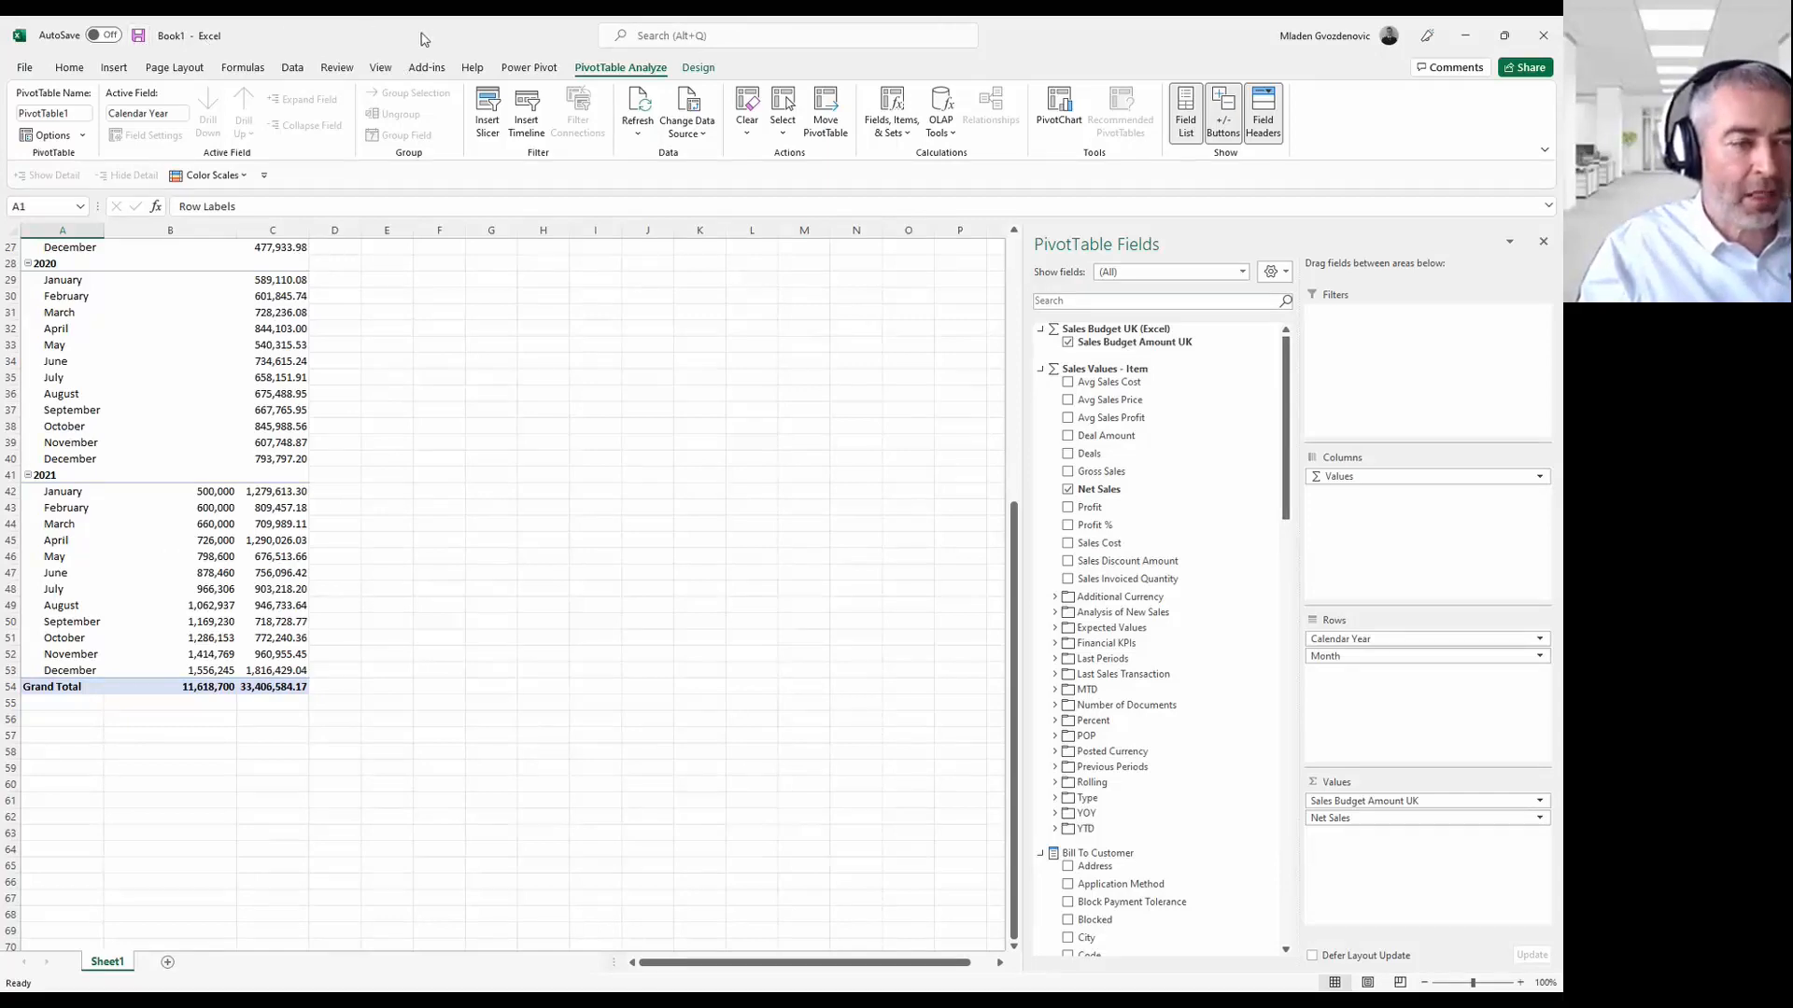
Switch to the Sales Budget PPU Canada workbook, save it, and select the Budget Amount Canada values in B6:B13.
{"action": "key", "text": "alt+Tab"}
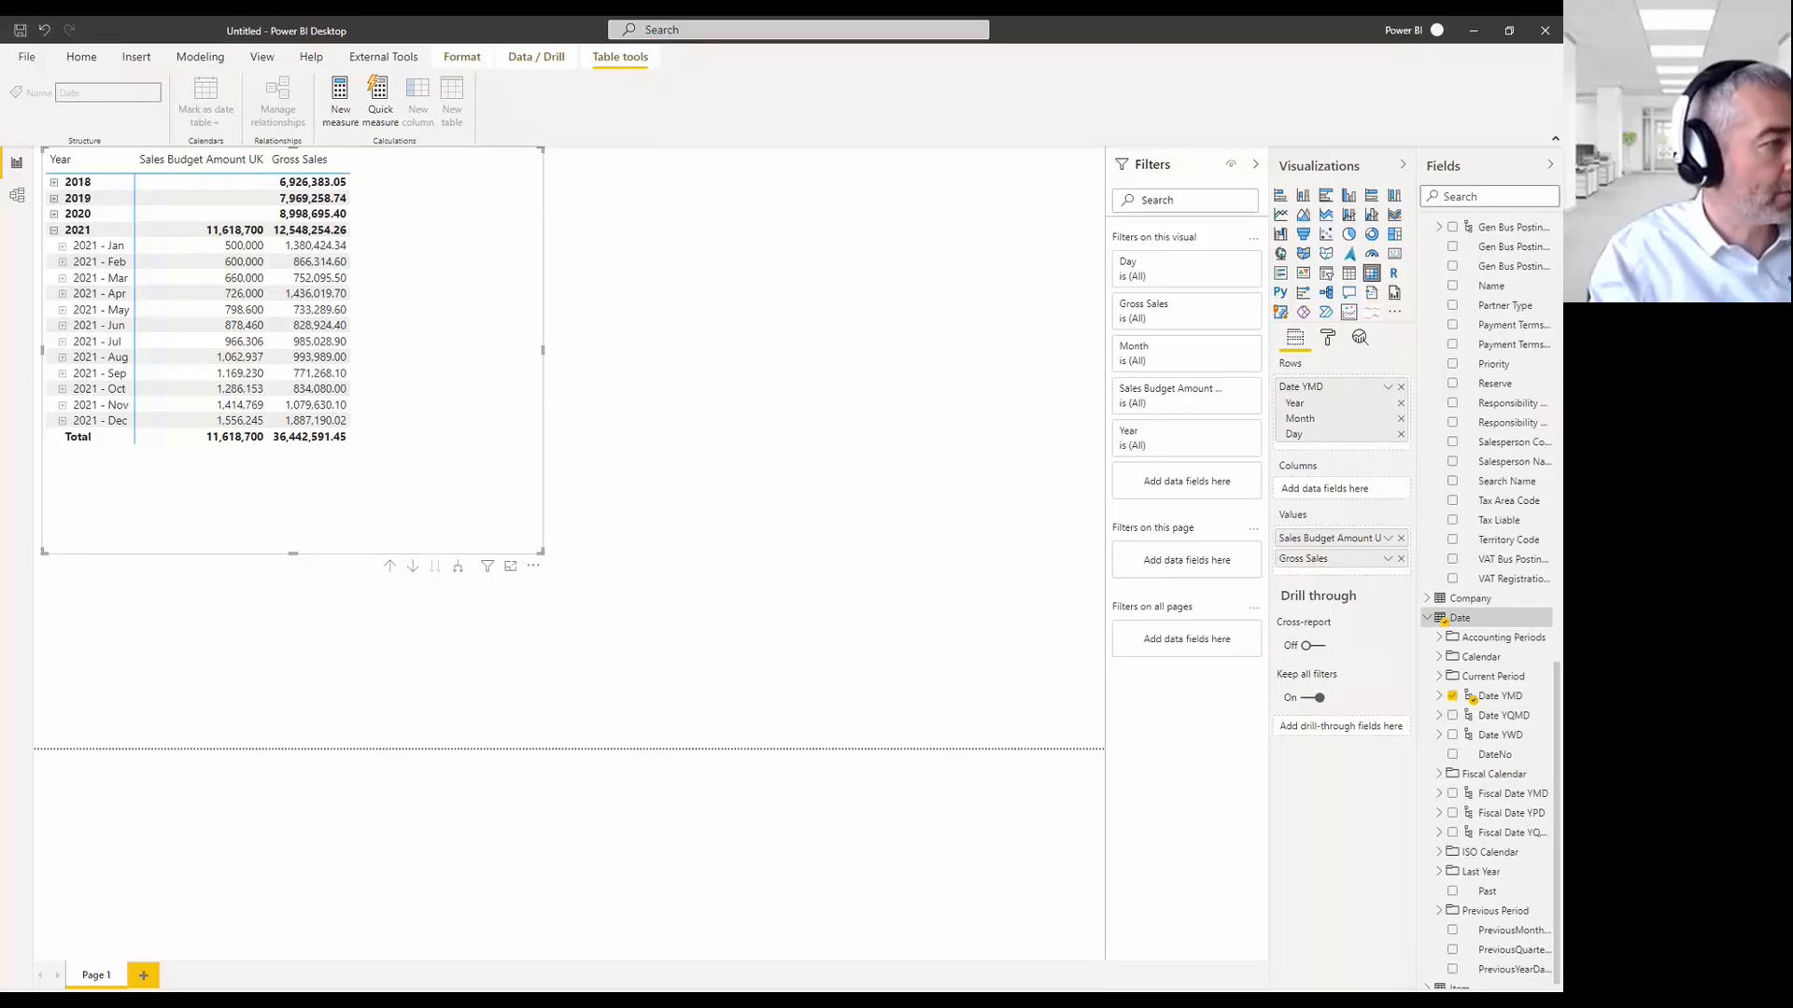
{"action": "left_click_drag", "start_coordinate": [0, 148], "coordinate": [731, 149]}
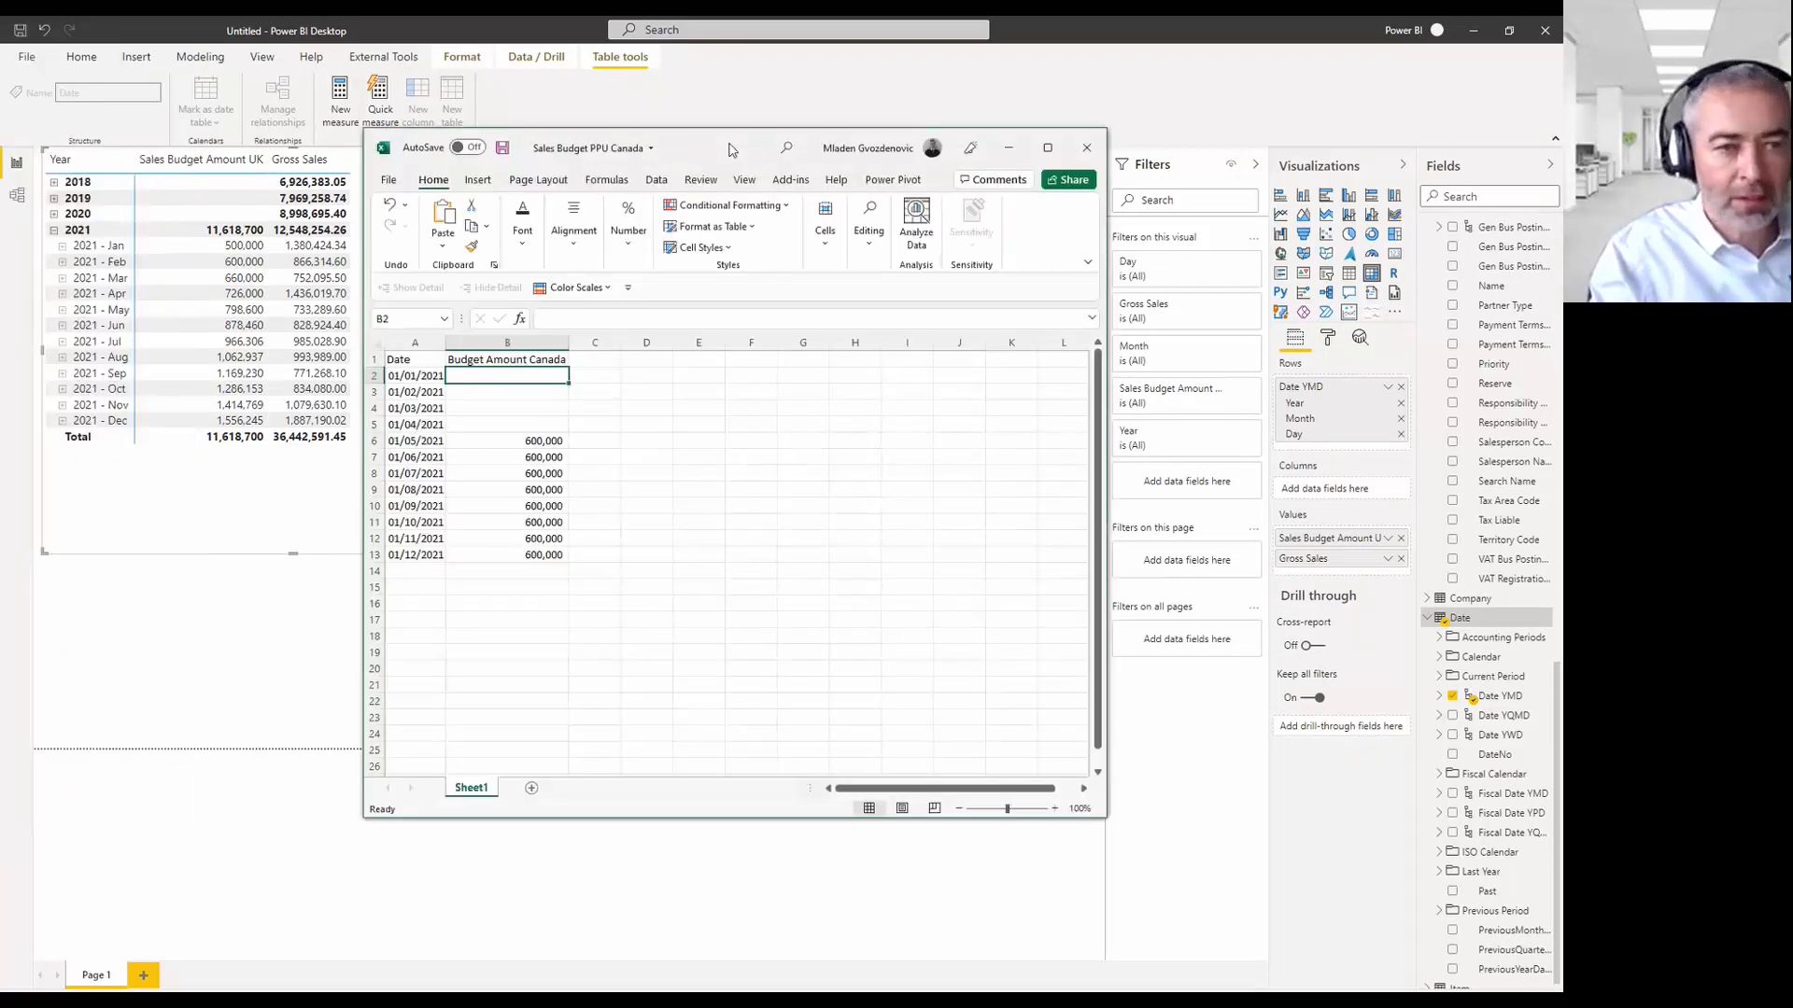
{"action": "double_click", "coordinate": [732, 150]}
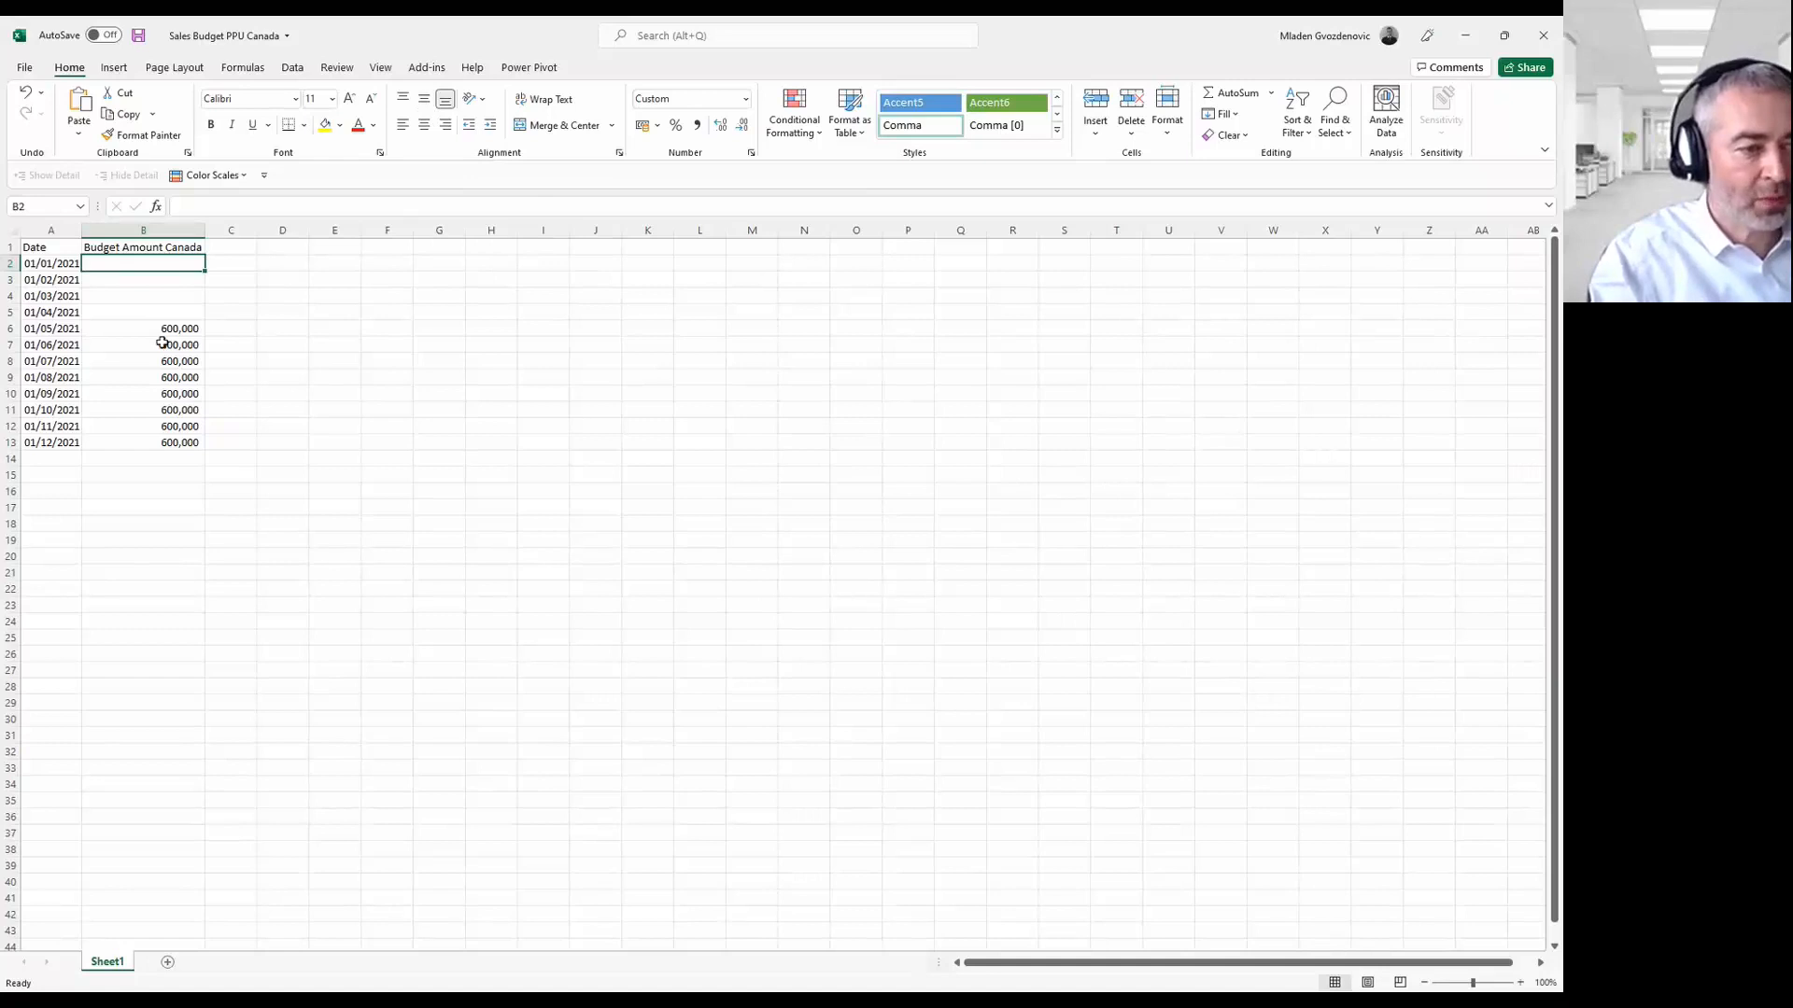
{"action": "key", "text": "ctrl+s"}
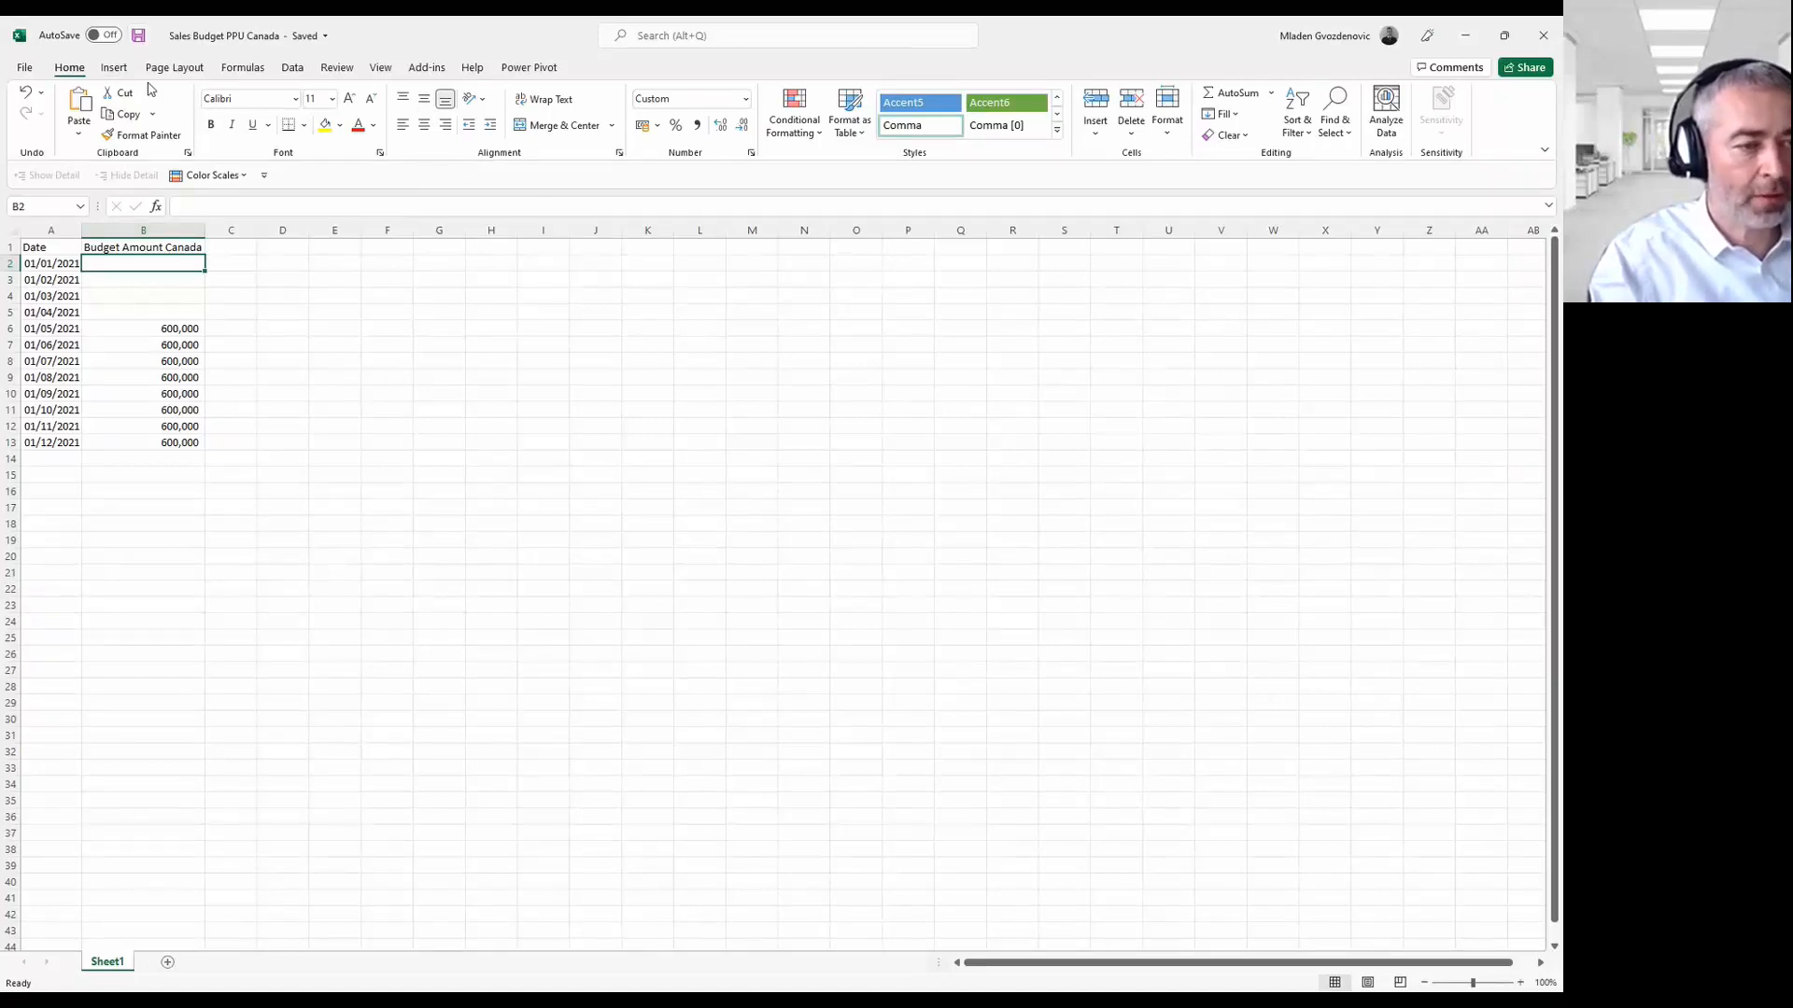
{"action": "left_click_drag", "start_coordinate": [154, 328], "coordinate": [150, 442]}
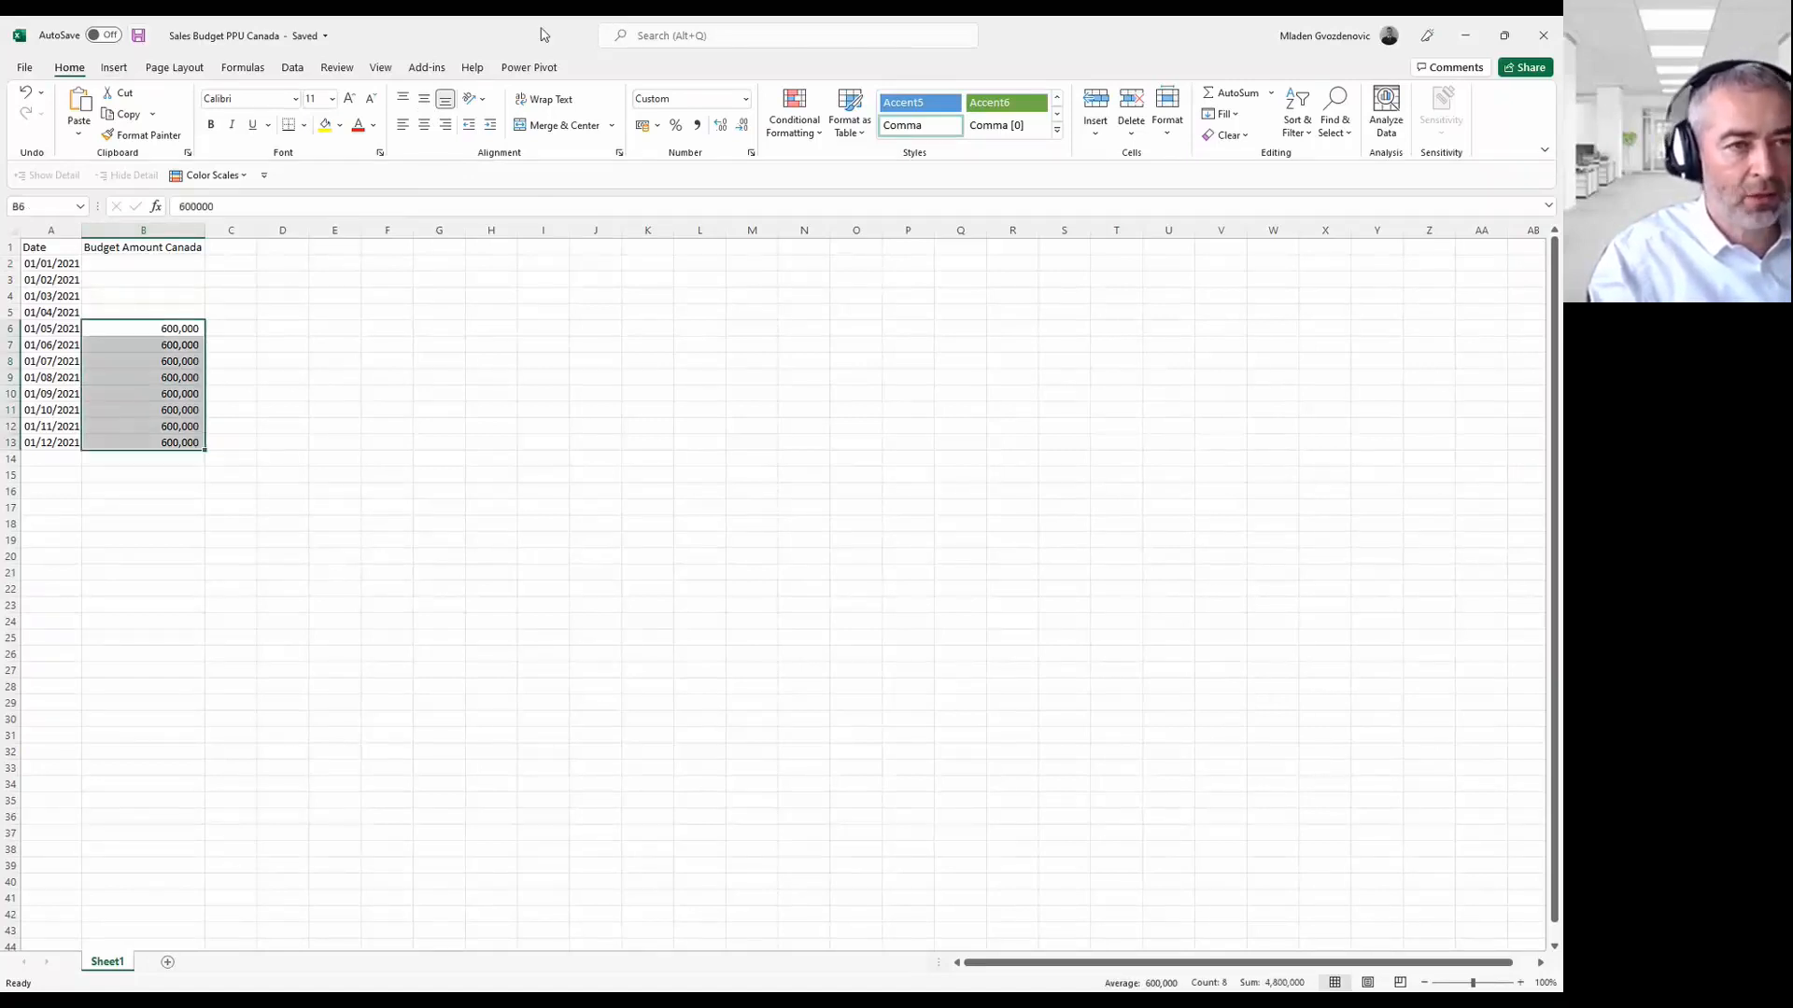
{"action": "double_click", "coordinate": [544, 35]}
Switch to Power BI Desktop and load Sheet1 of the Sales Budget PPU Canada workbook into the sales model.
{"action": "left_click", "coordinate": [1454, 41]}
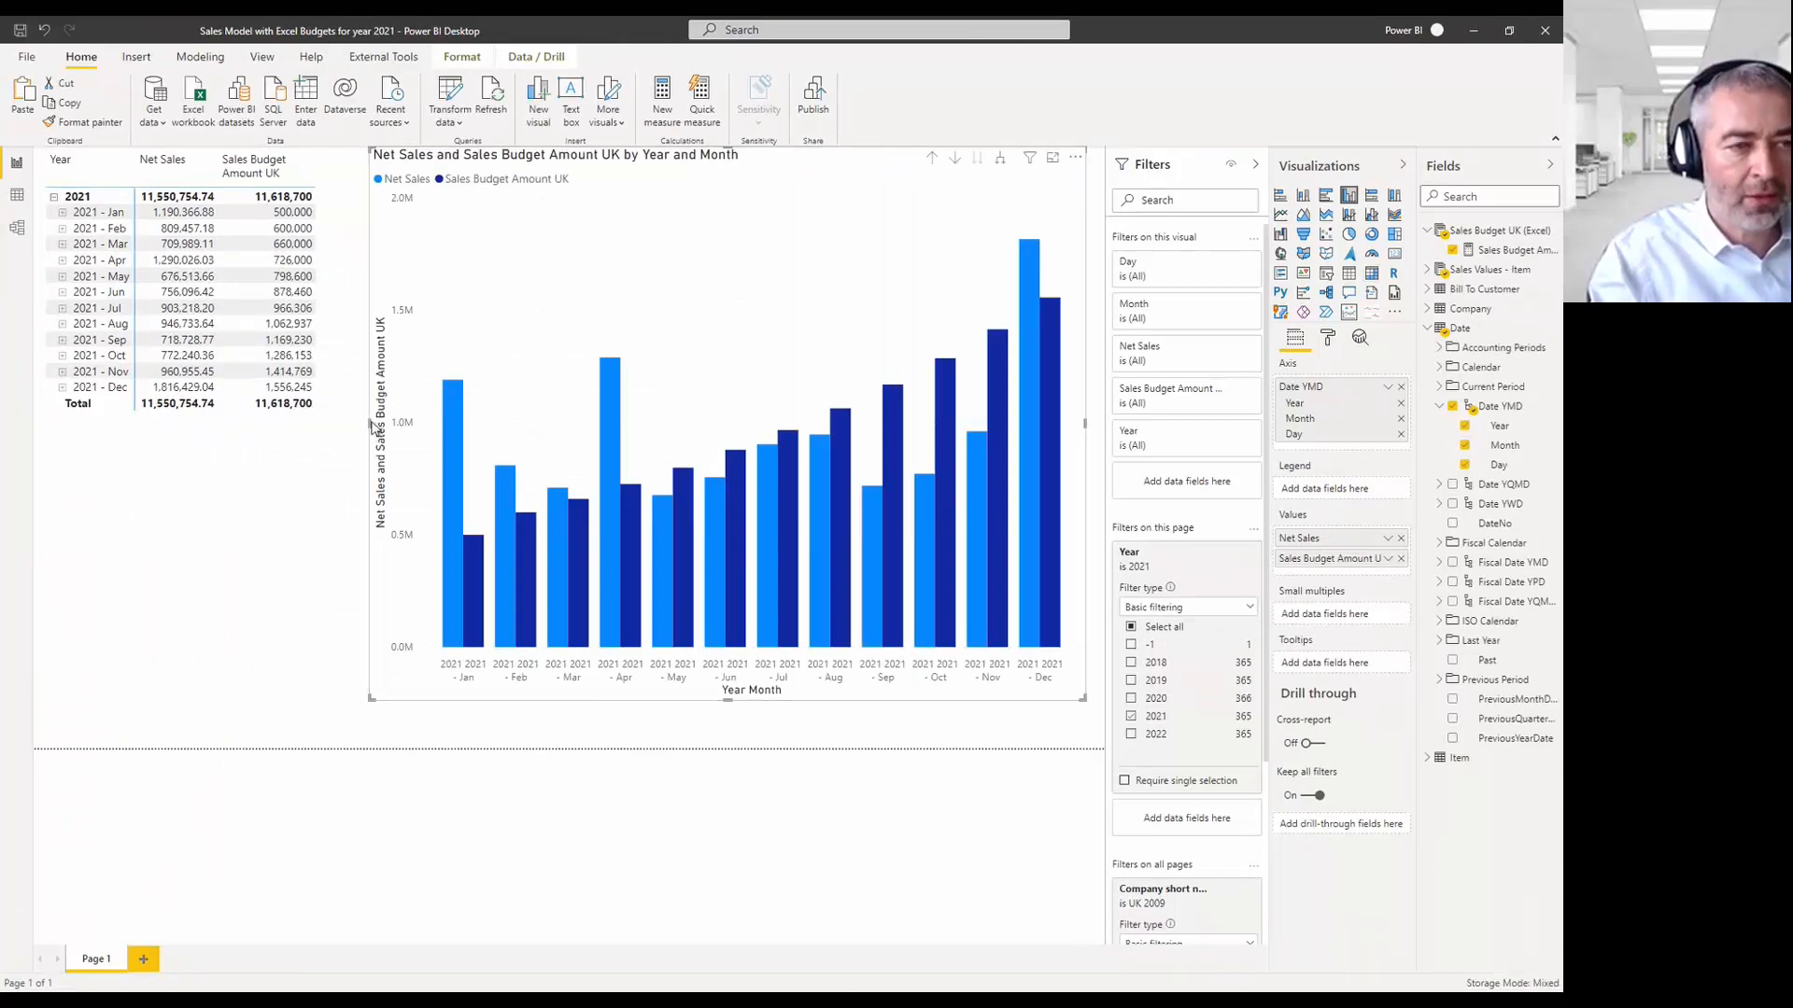
{"action": "left_click", "coordinate": [194, 98]}
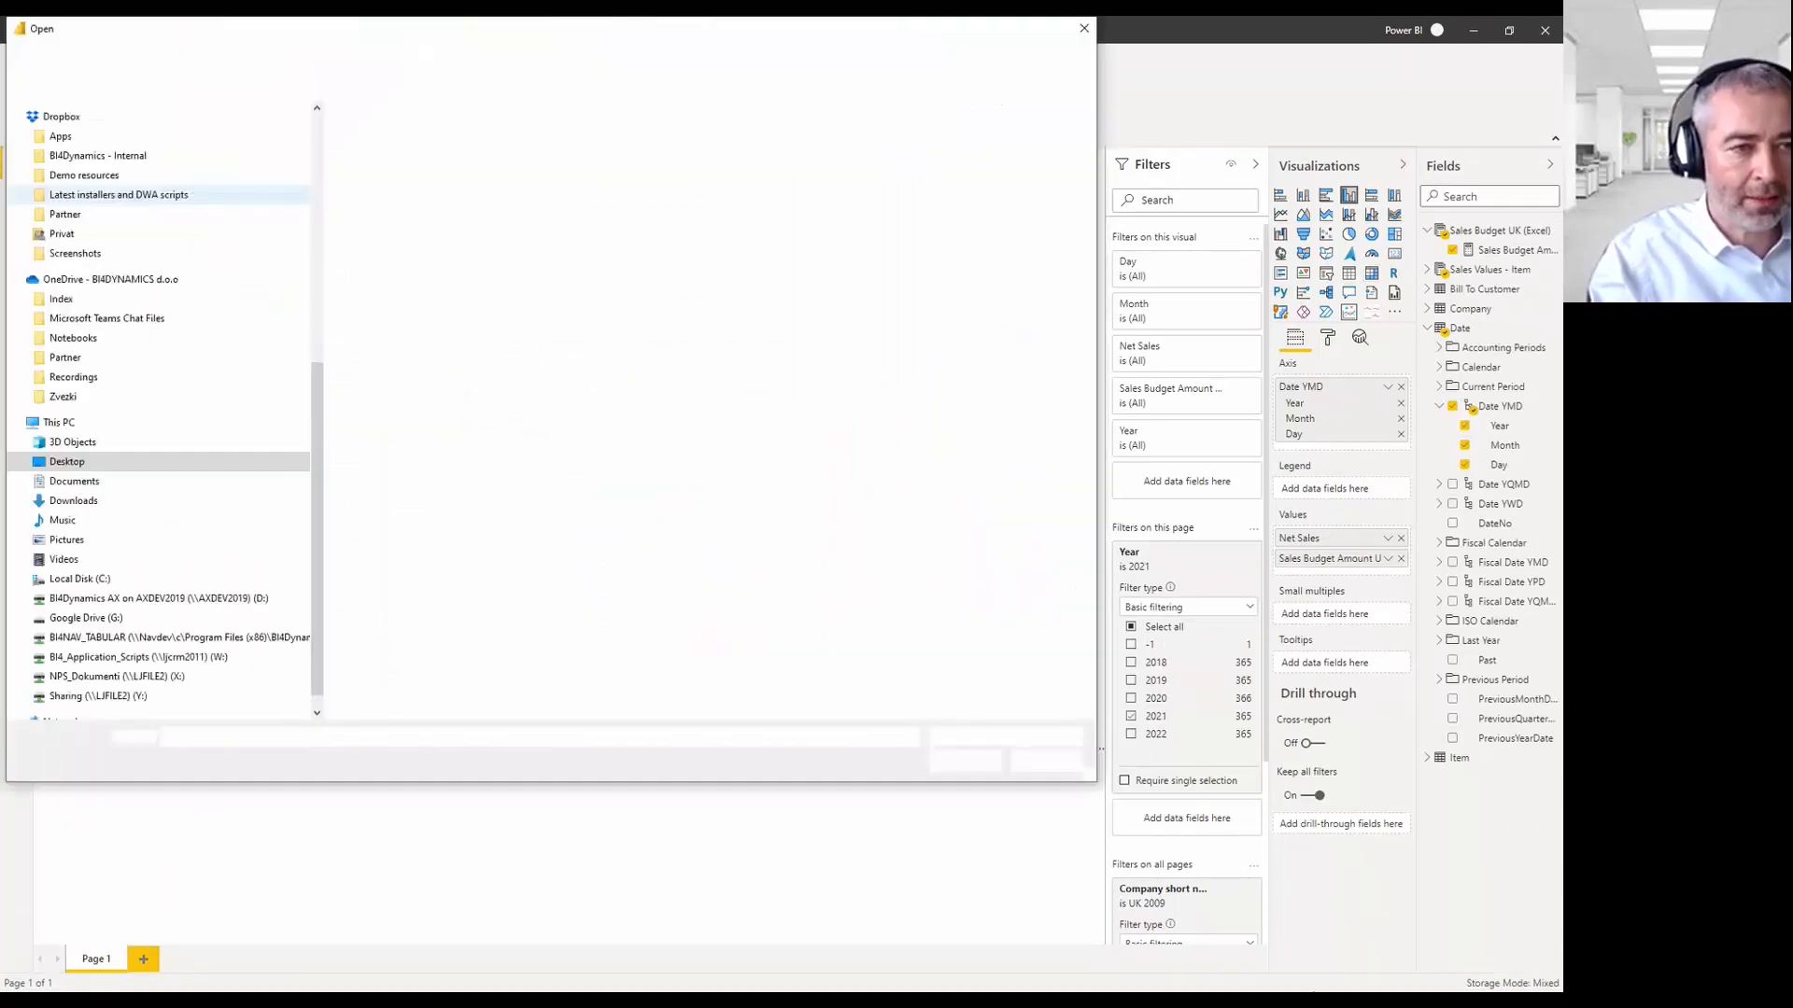
{"action": "left_click", "coordinate": [412, 135]}
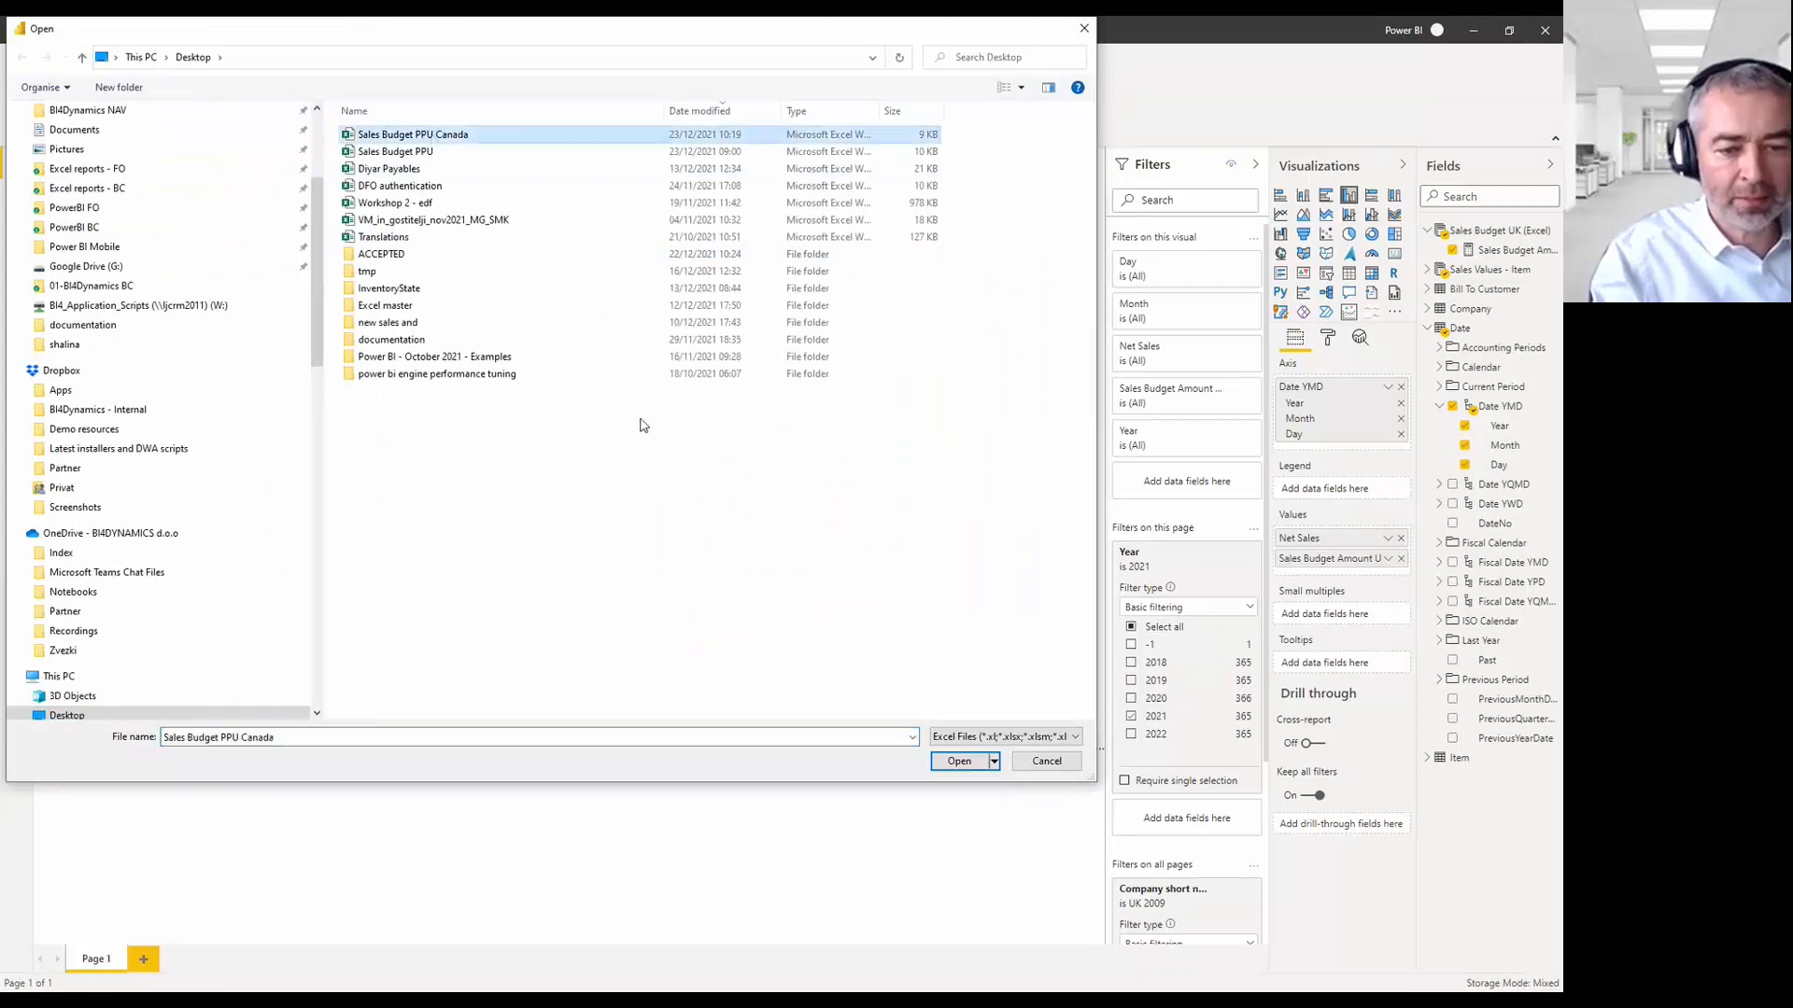
{"action": "left_click", "coordinate": [959, 761]}
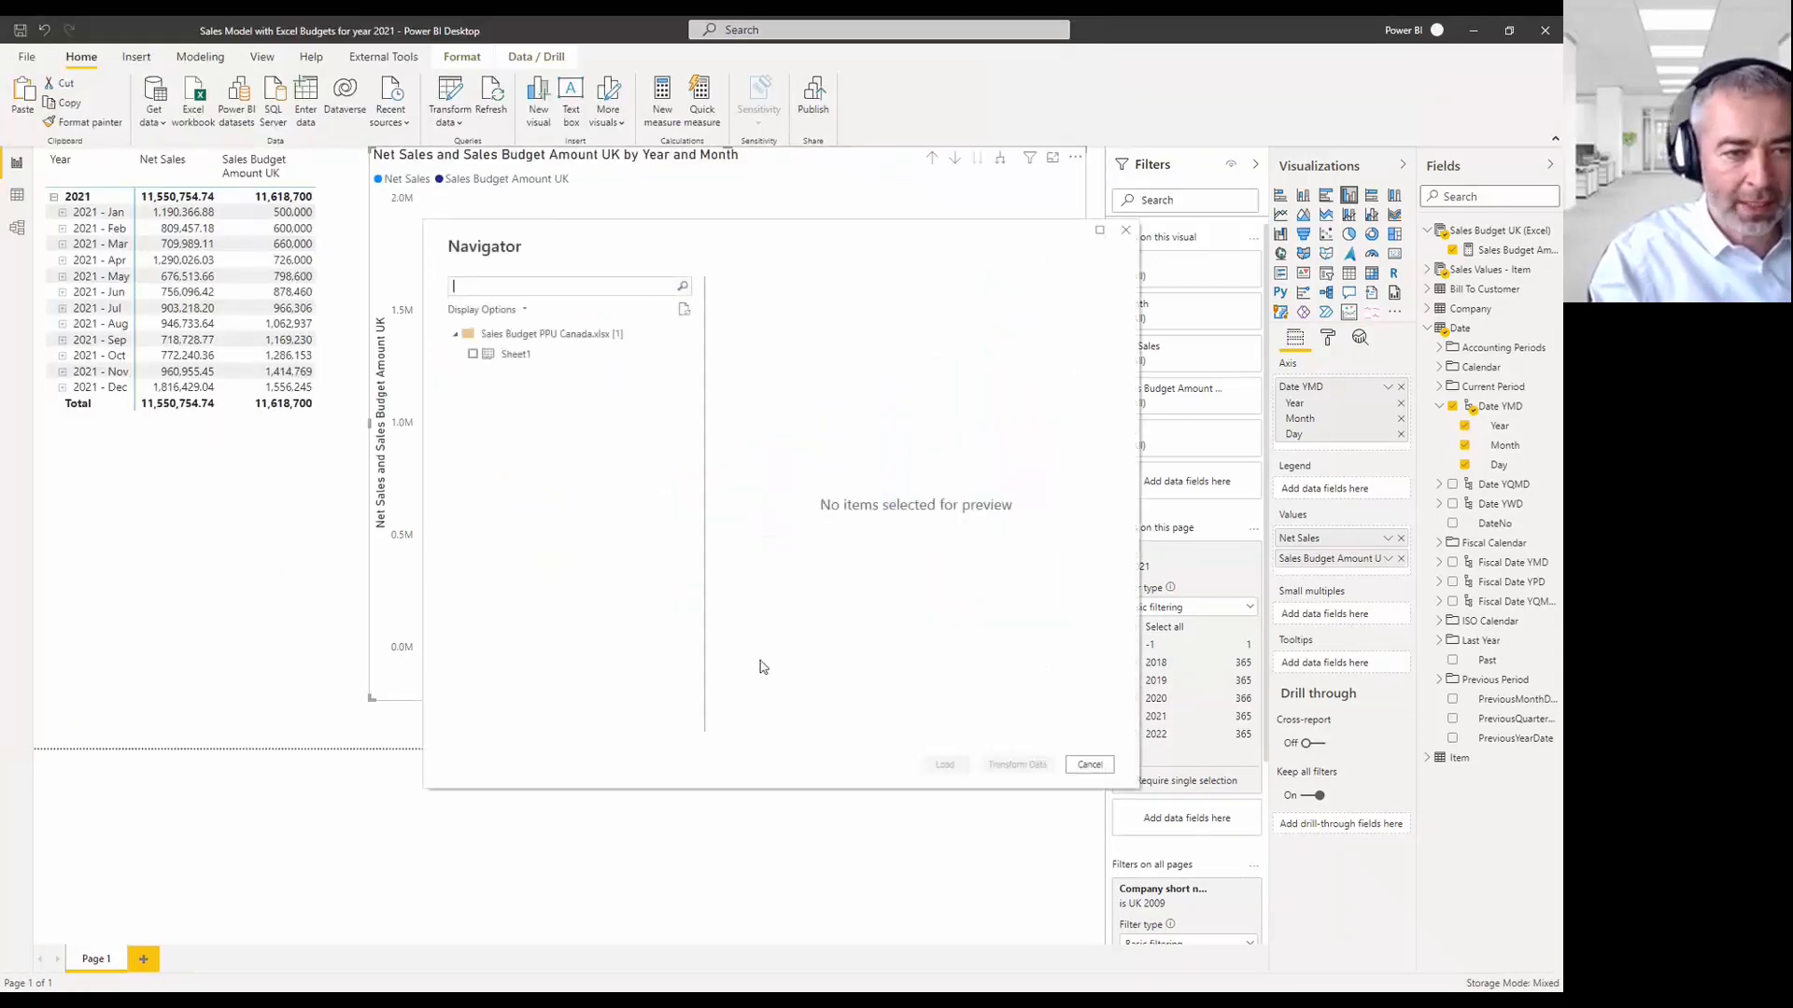
{"action": "left_click", "coordinate": [473, 355]}
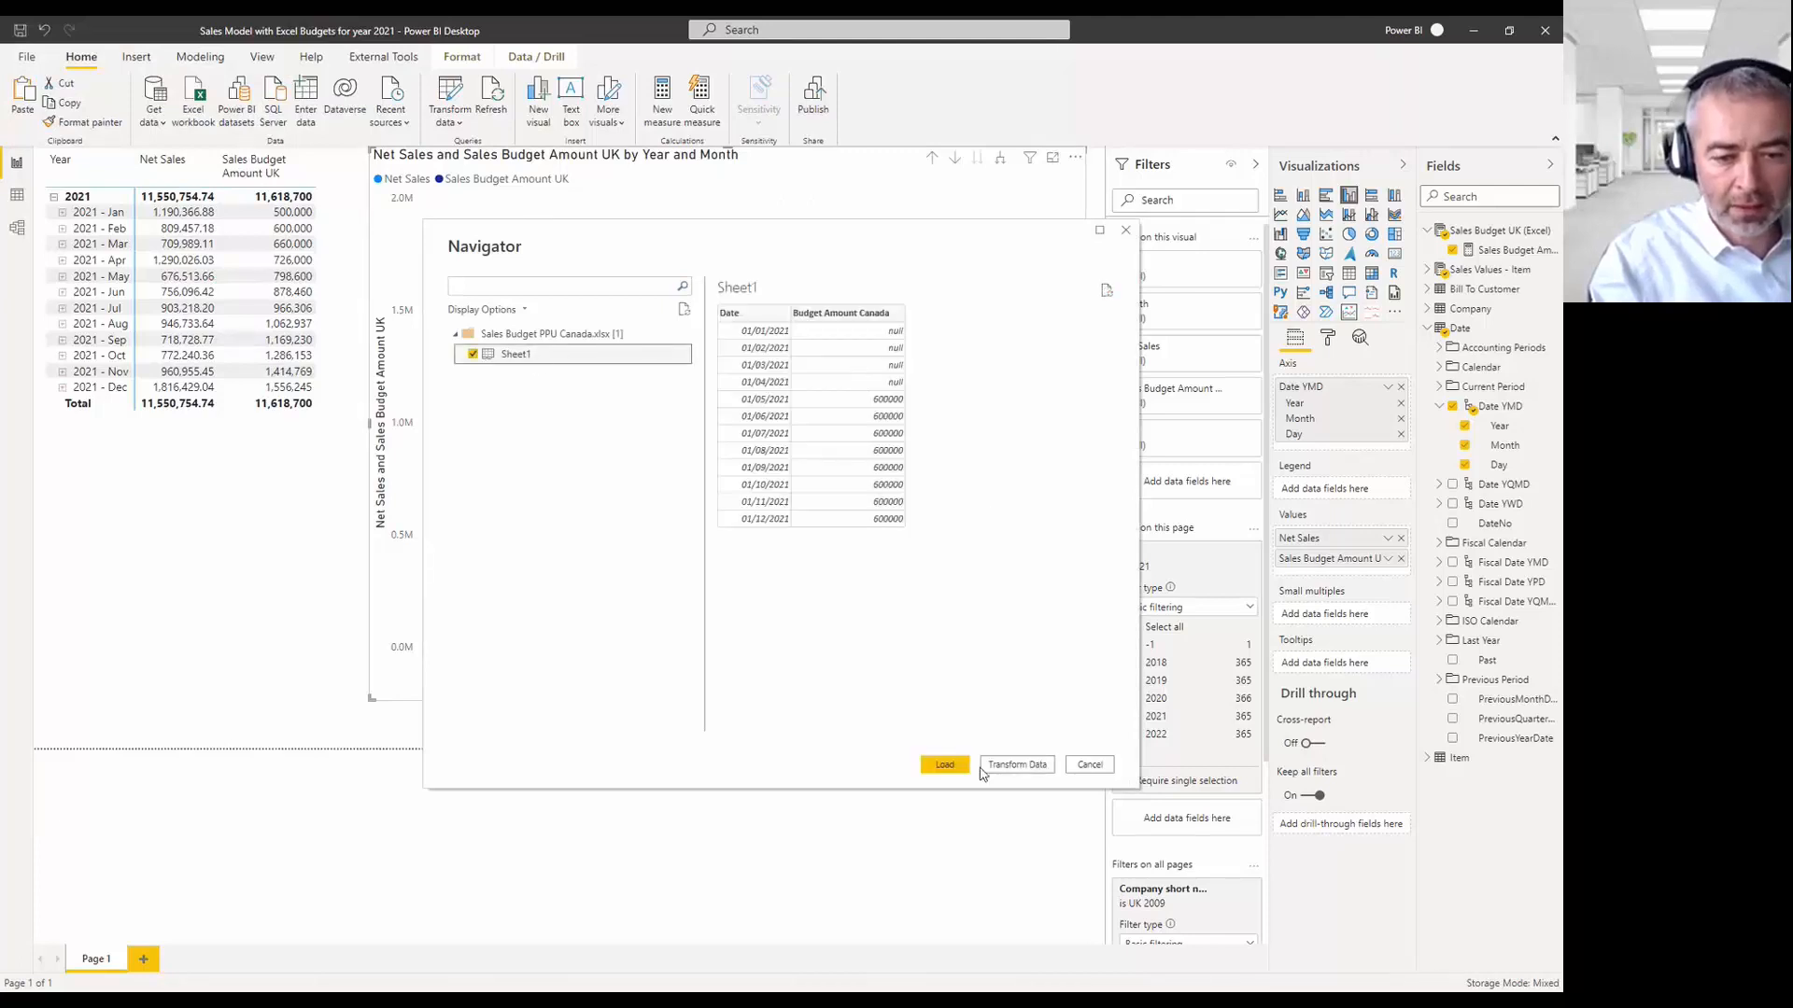
{"action": "left_click", "coordinate": [946, 764]}
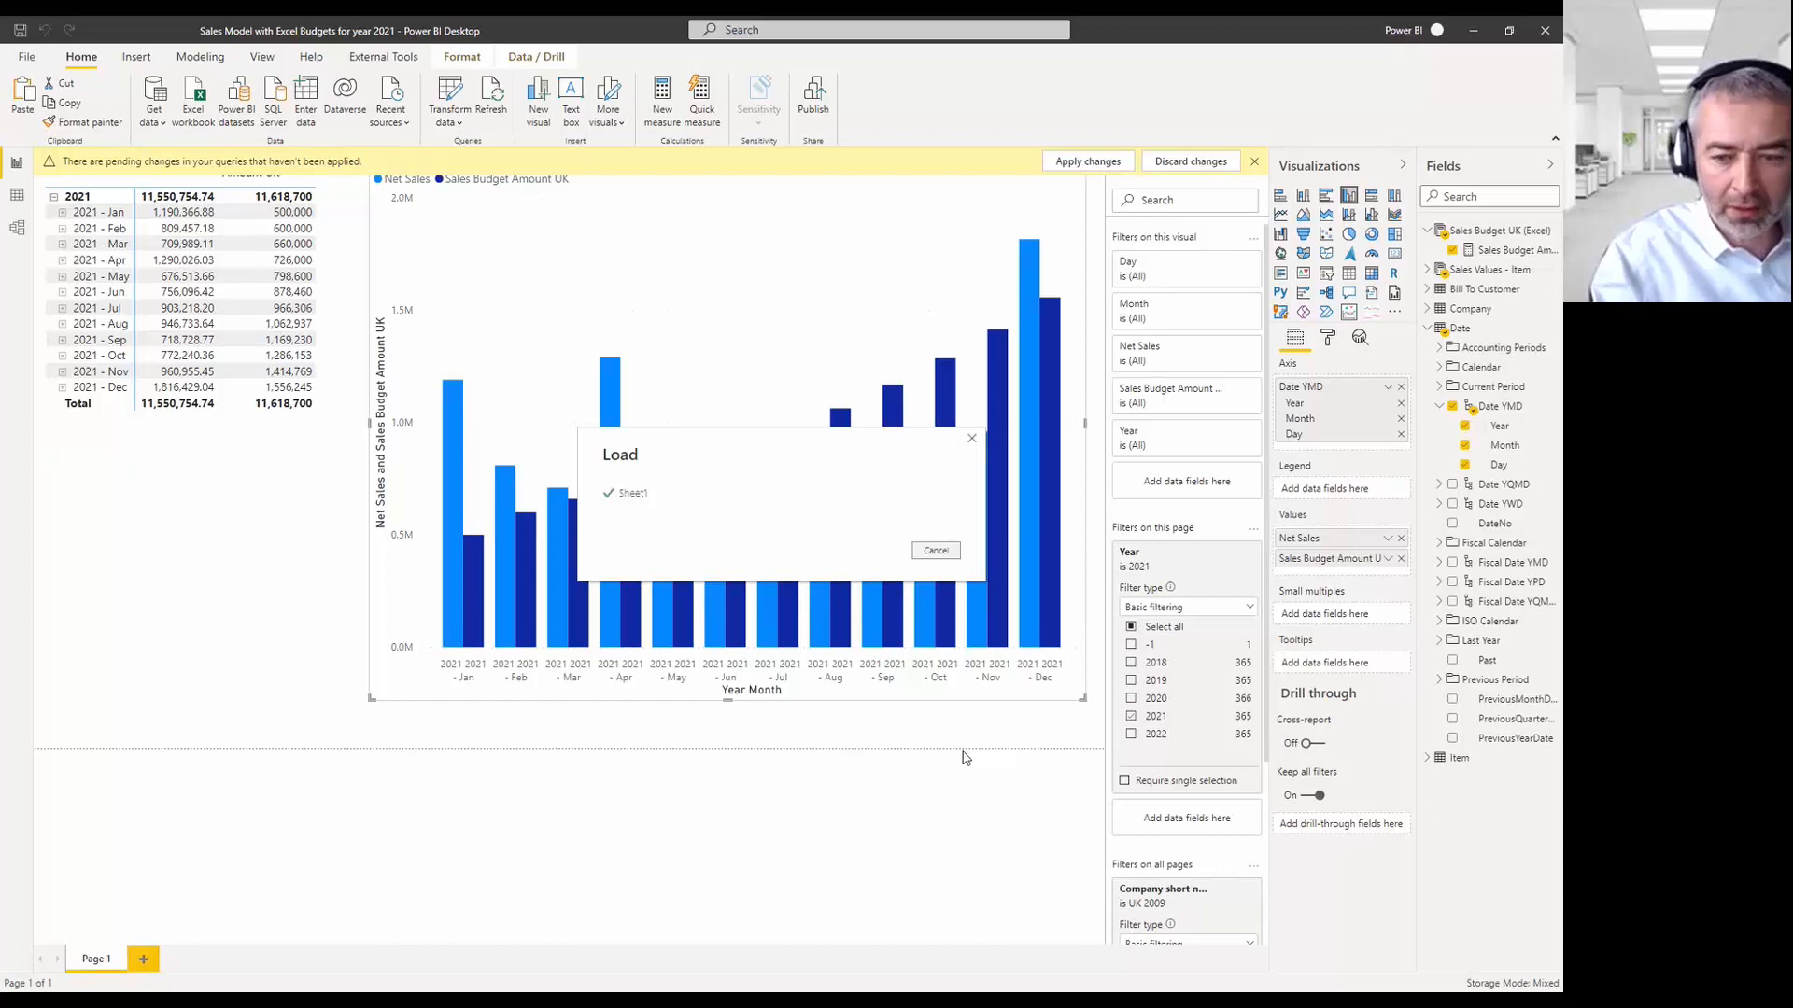
Rename the imported Sheet1 table as Sales Budget Canada (Excel).
{"action": "left_click", "coordinate": [1460, 788]}
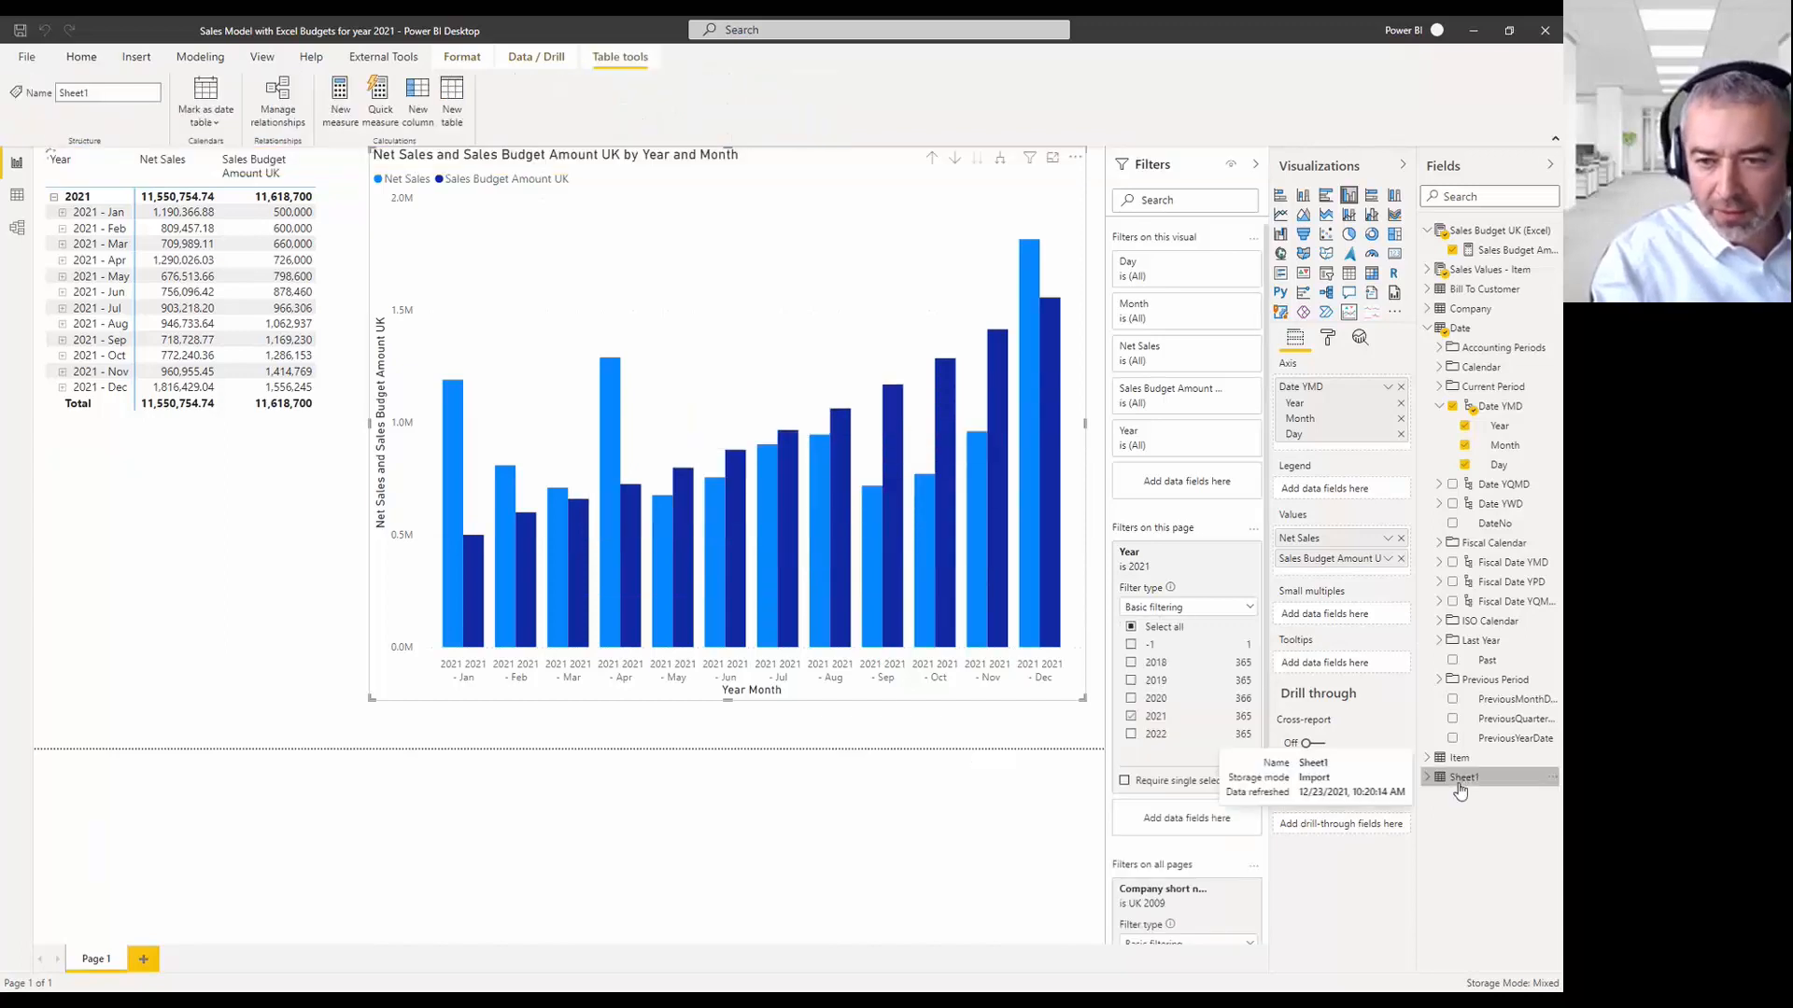
{"action": "double_click", "coordinate": [1460, 788]}
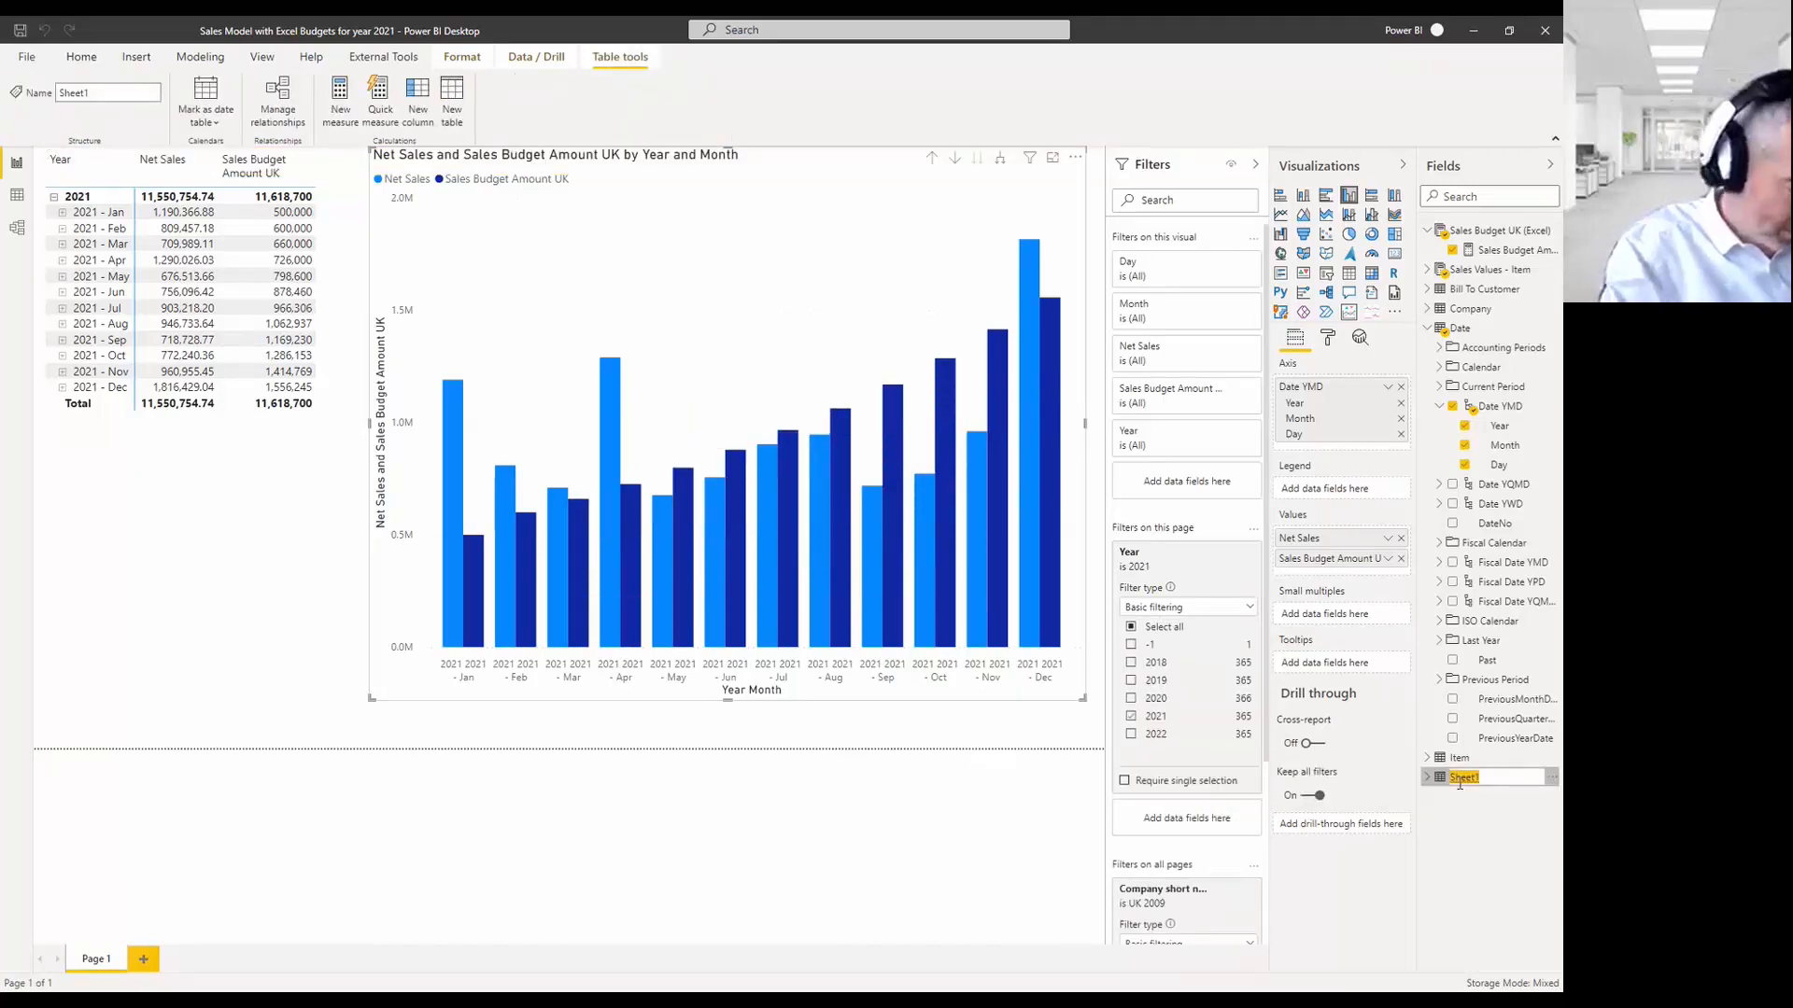
{"action": "type", "text": "Sales Budge"}
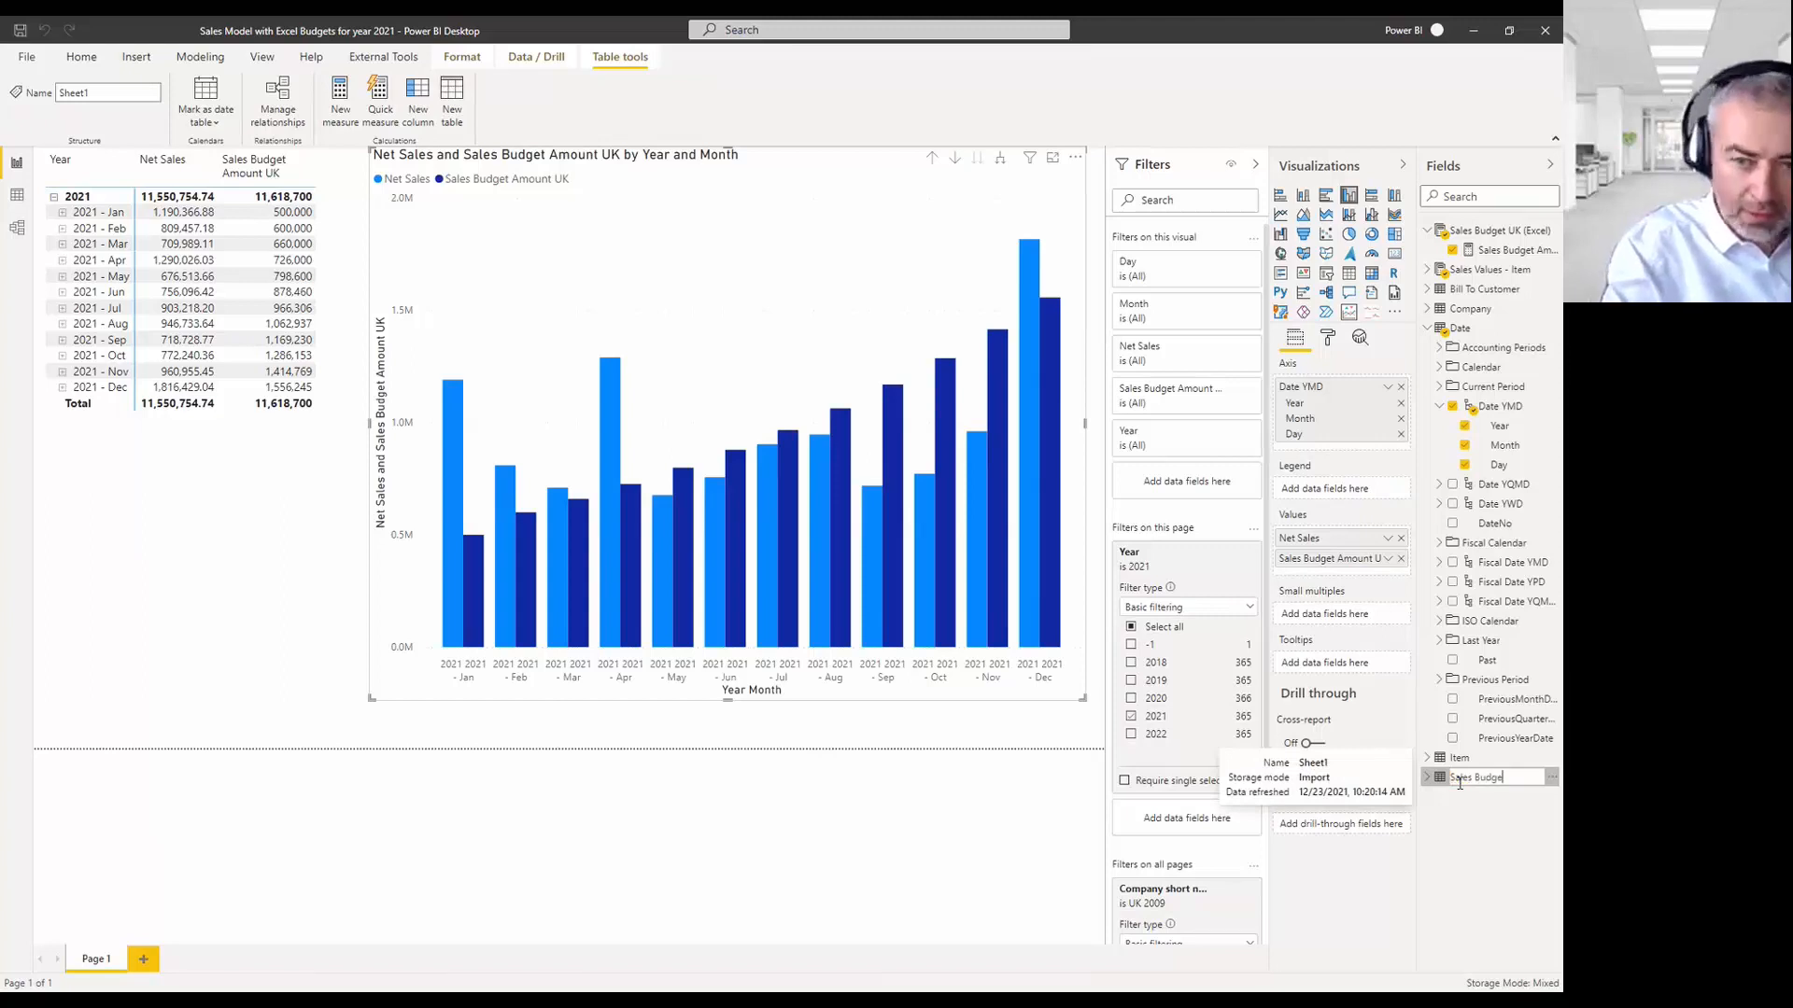
{"action": "type", "text": "t Canada"}
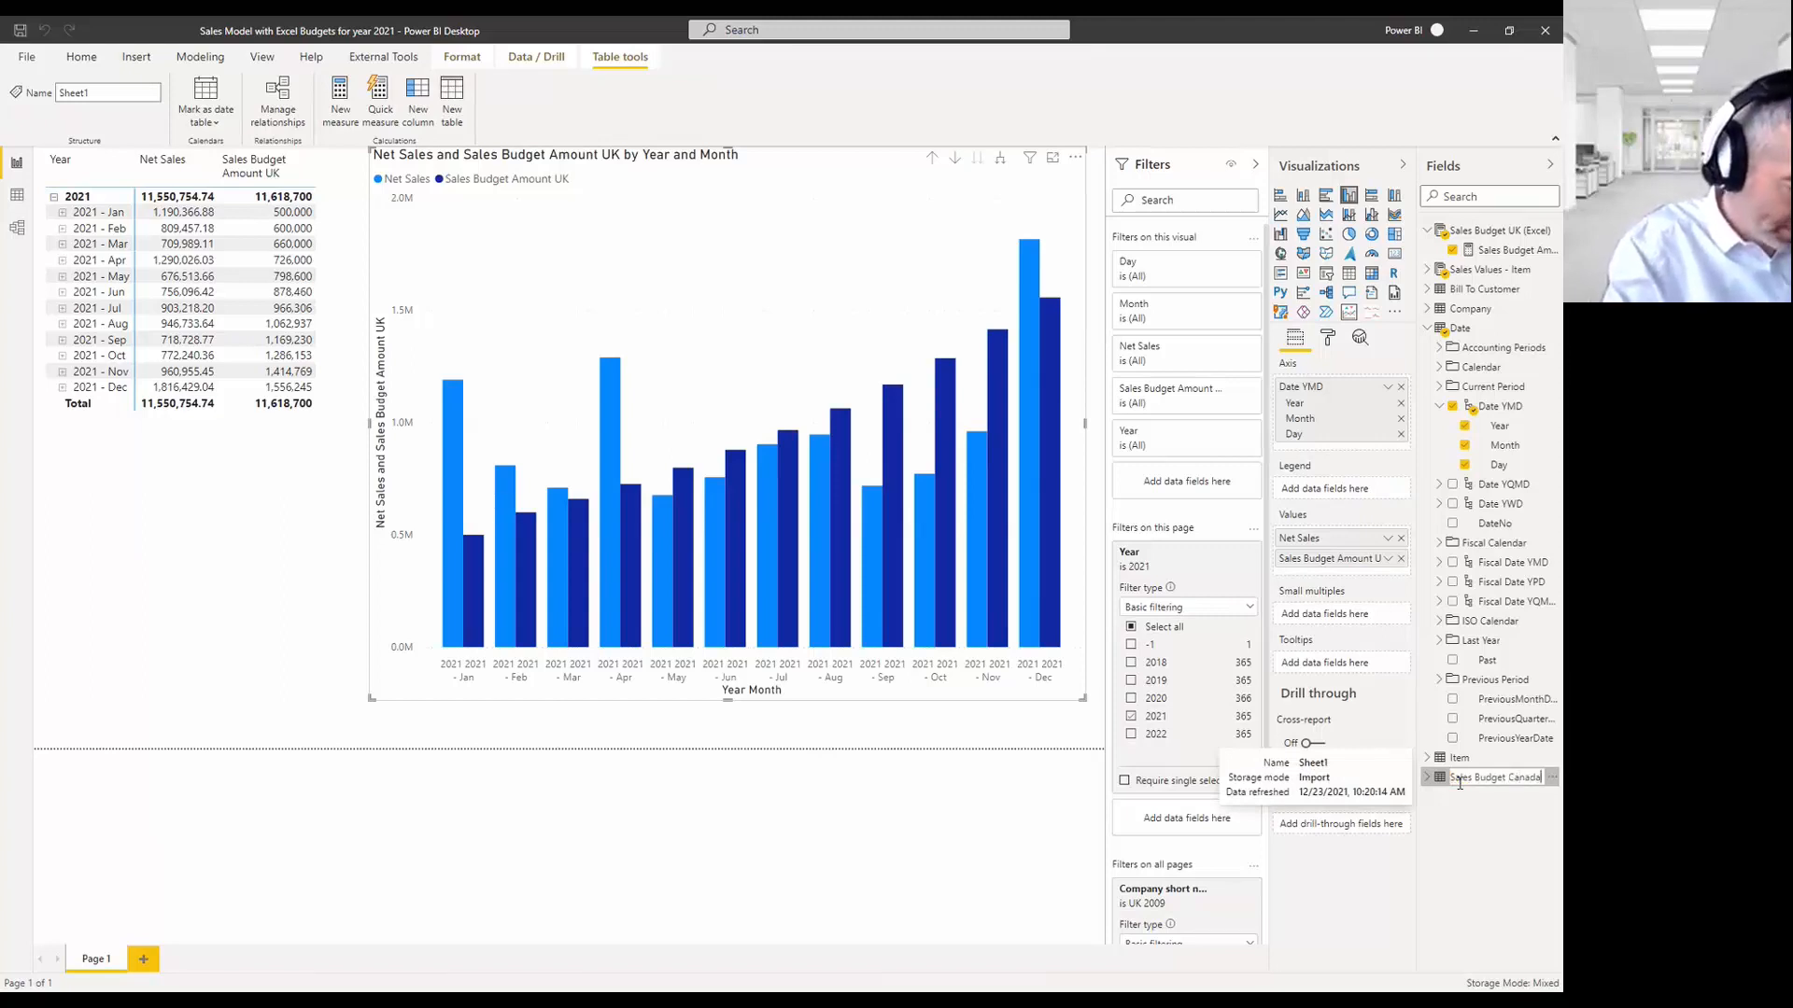
{"action": "type", "text": "("}
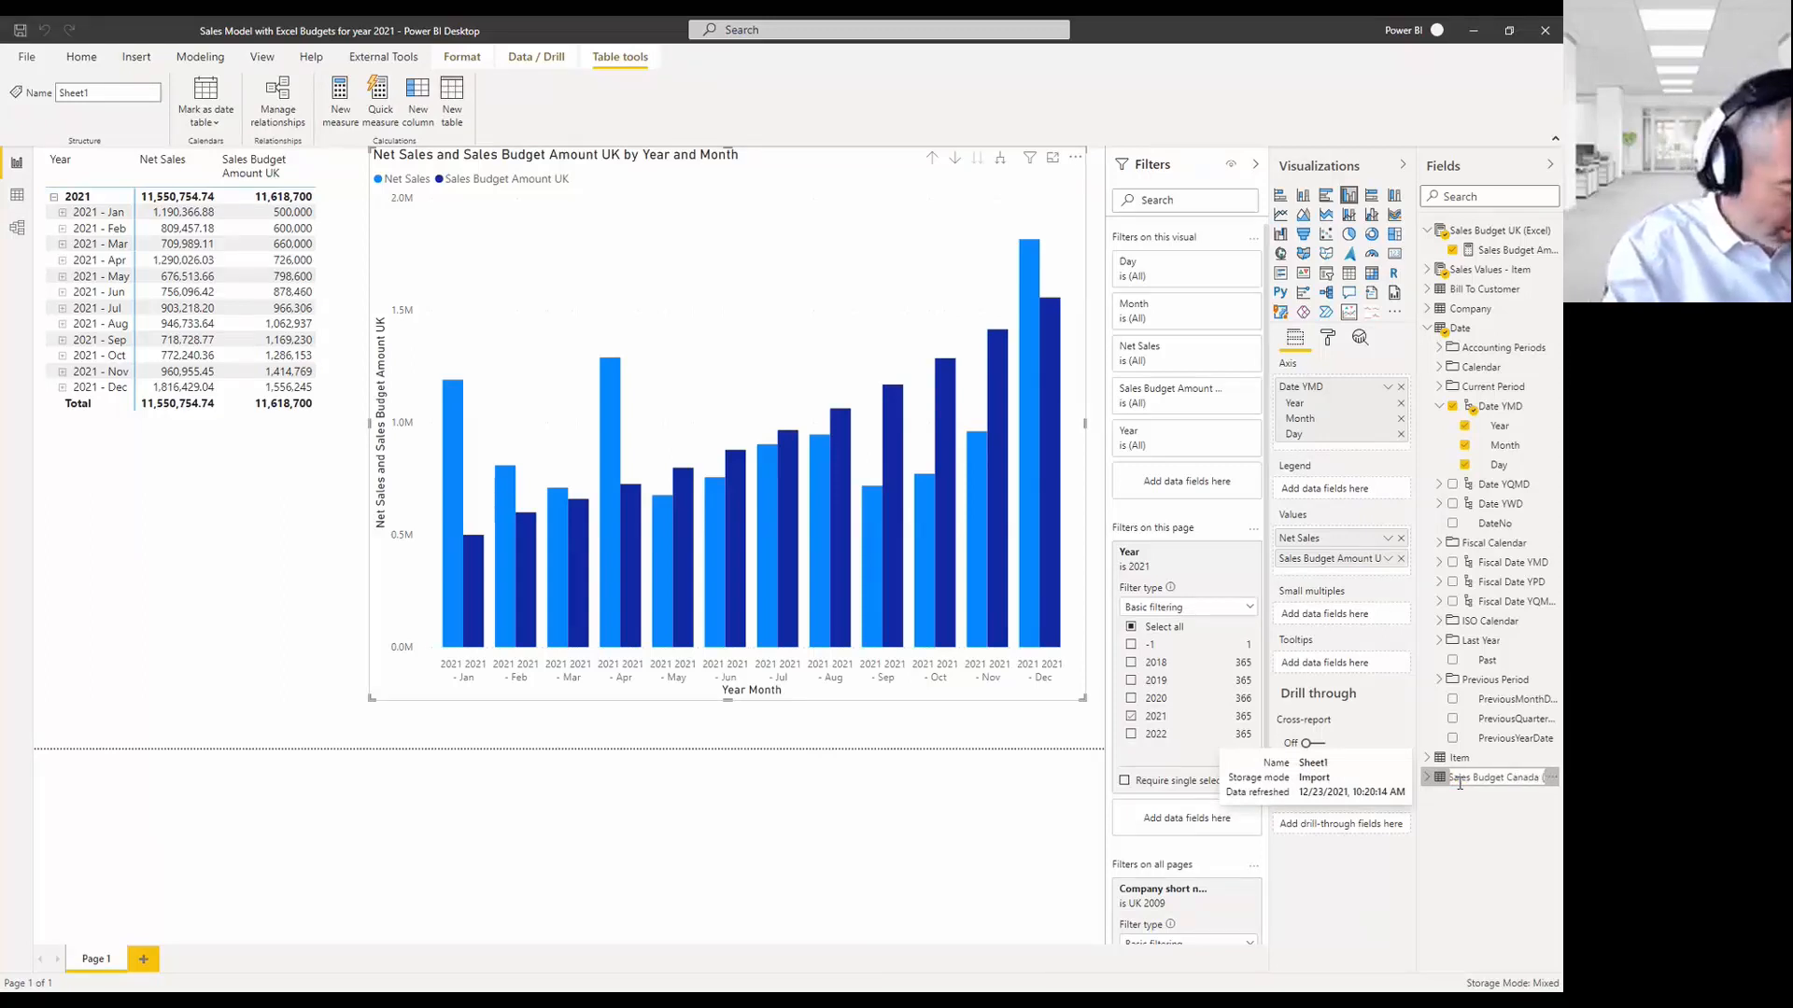
{"action": "type", "text": "Excel)"}
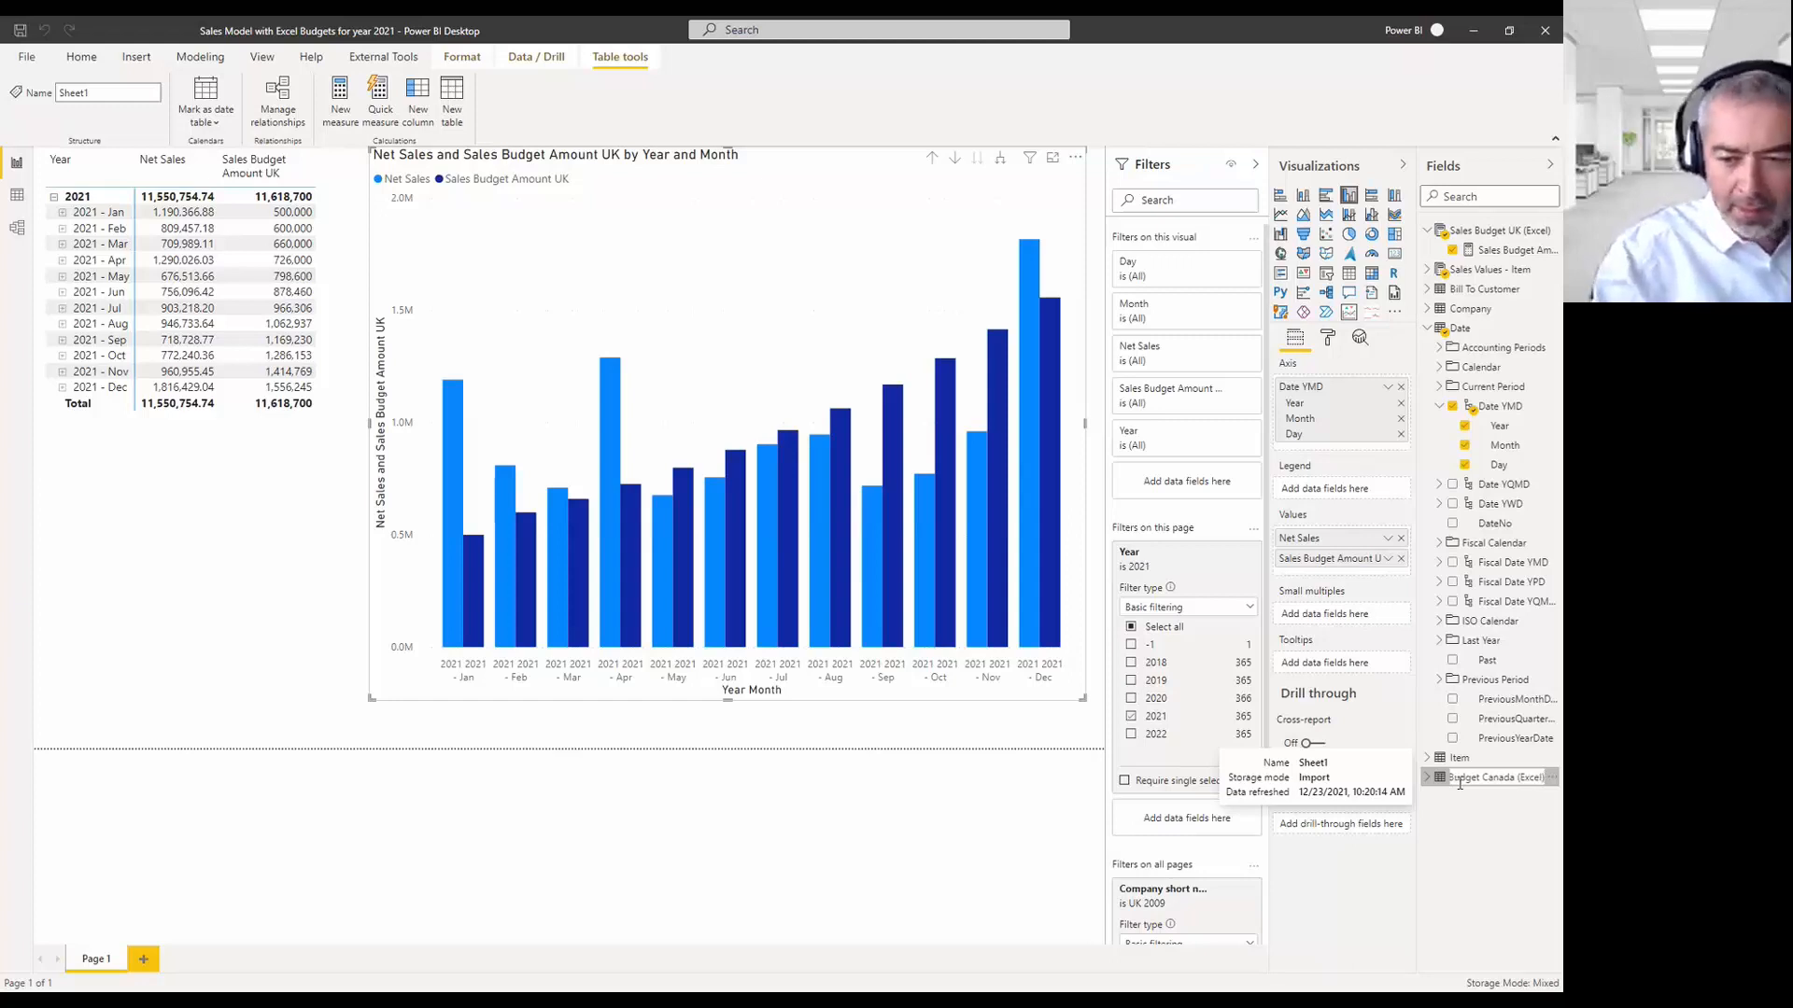
{"action": "key", "text": "Return"}
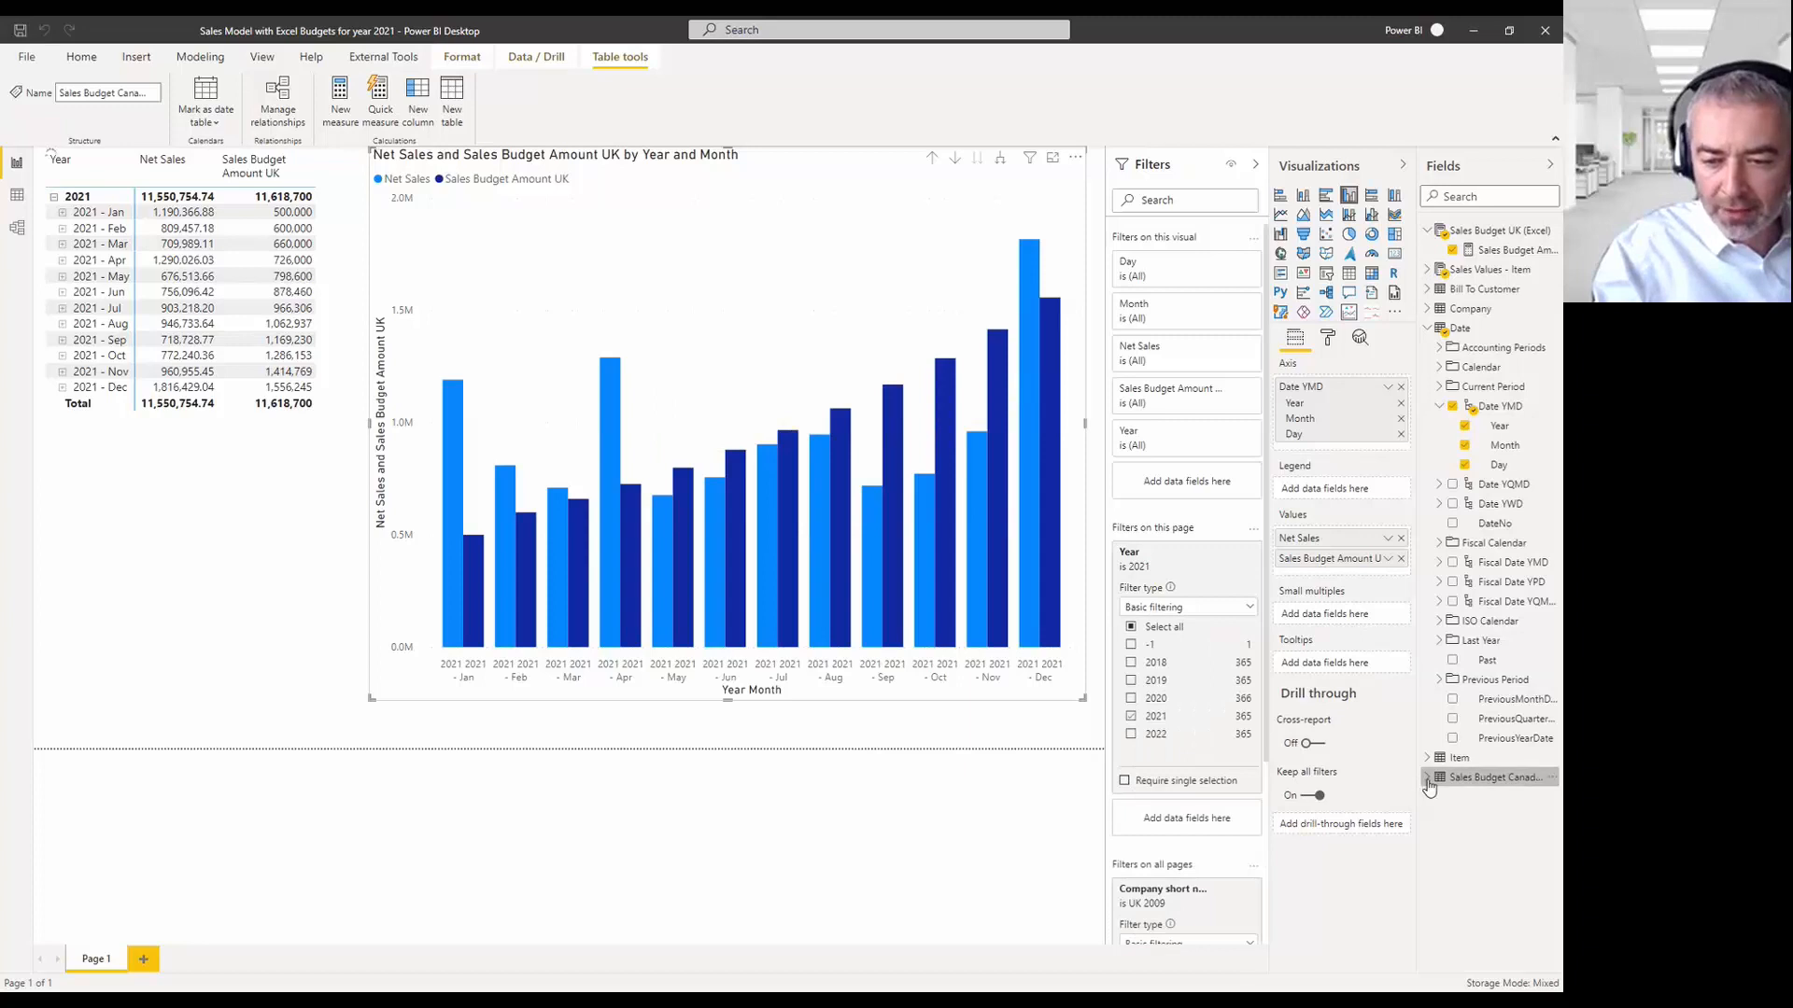
Start a new measure in the Sales Budget Canada (Excel) table and name it Sales Budget Amount Canada.
{"action": "left_click", "coordinate": [1428, 780]}
{"action": "left_click", "coordinate": [1494, 797]}
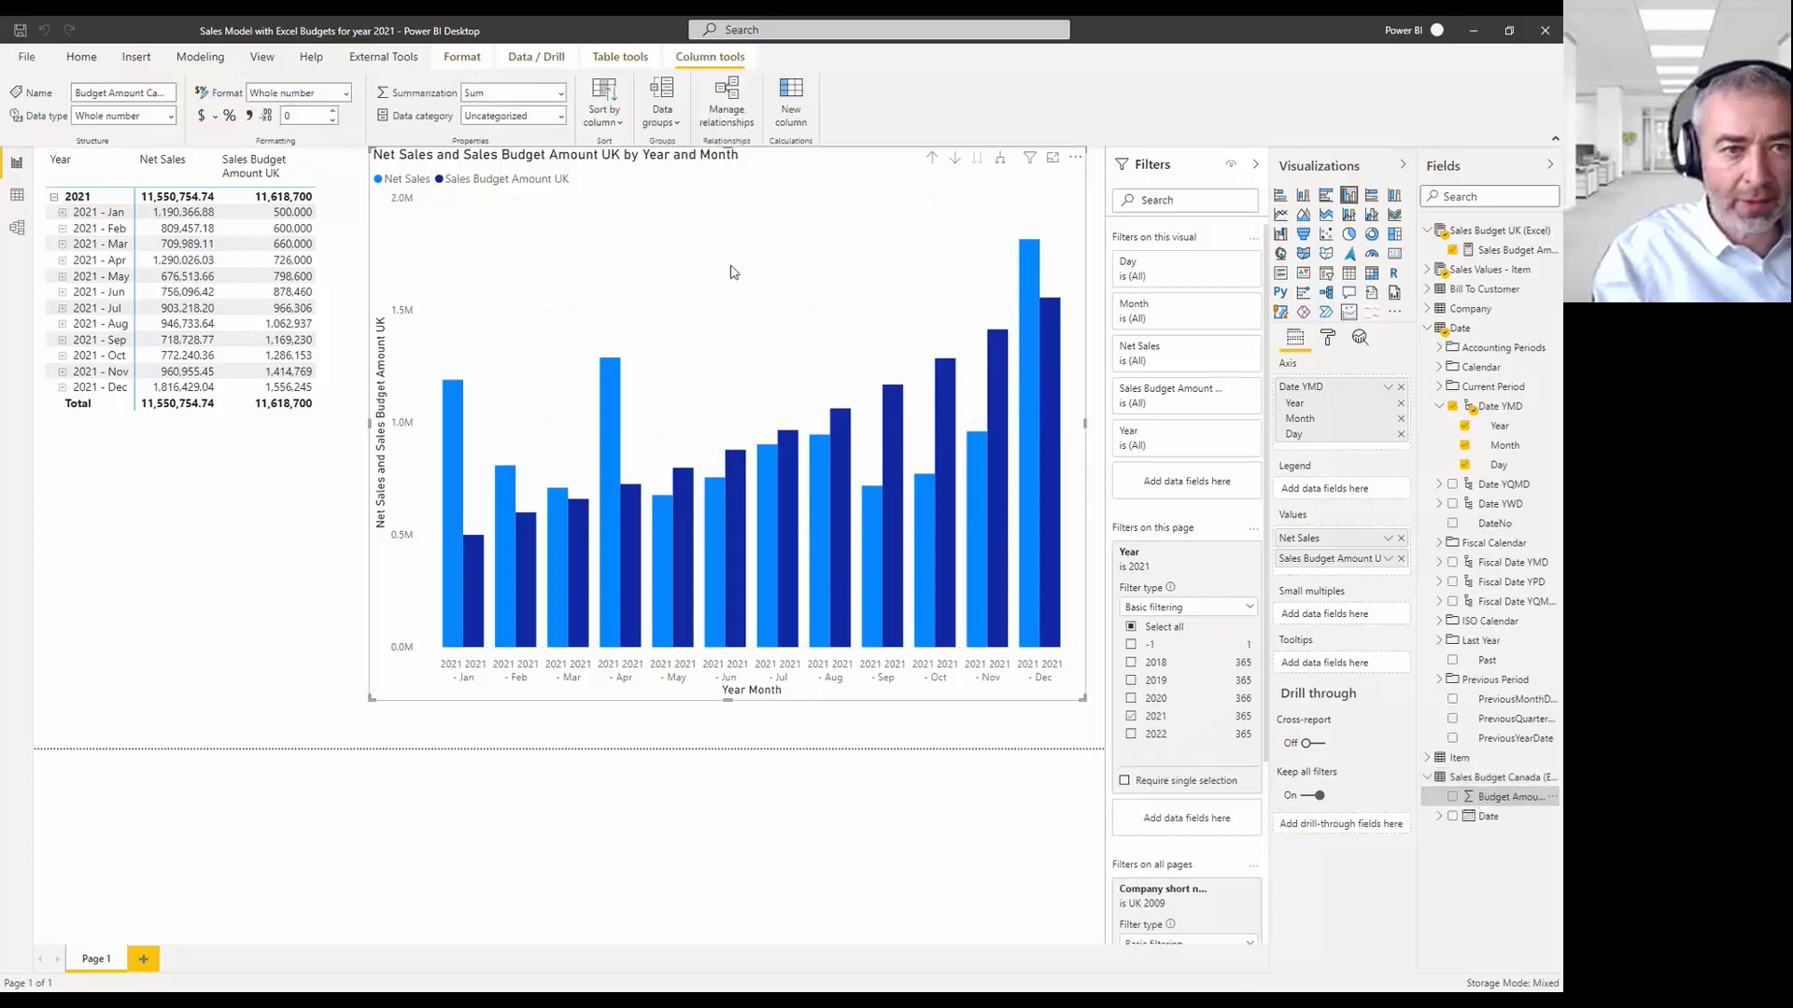
{"action": "left_click", "coordinate": [81, 56]}
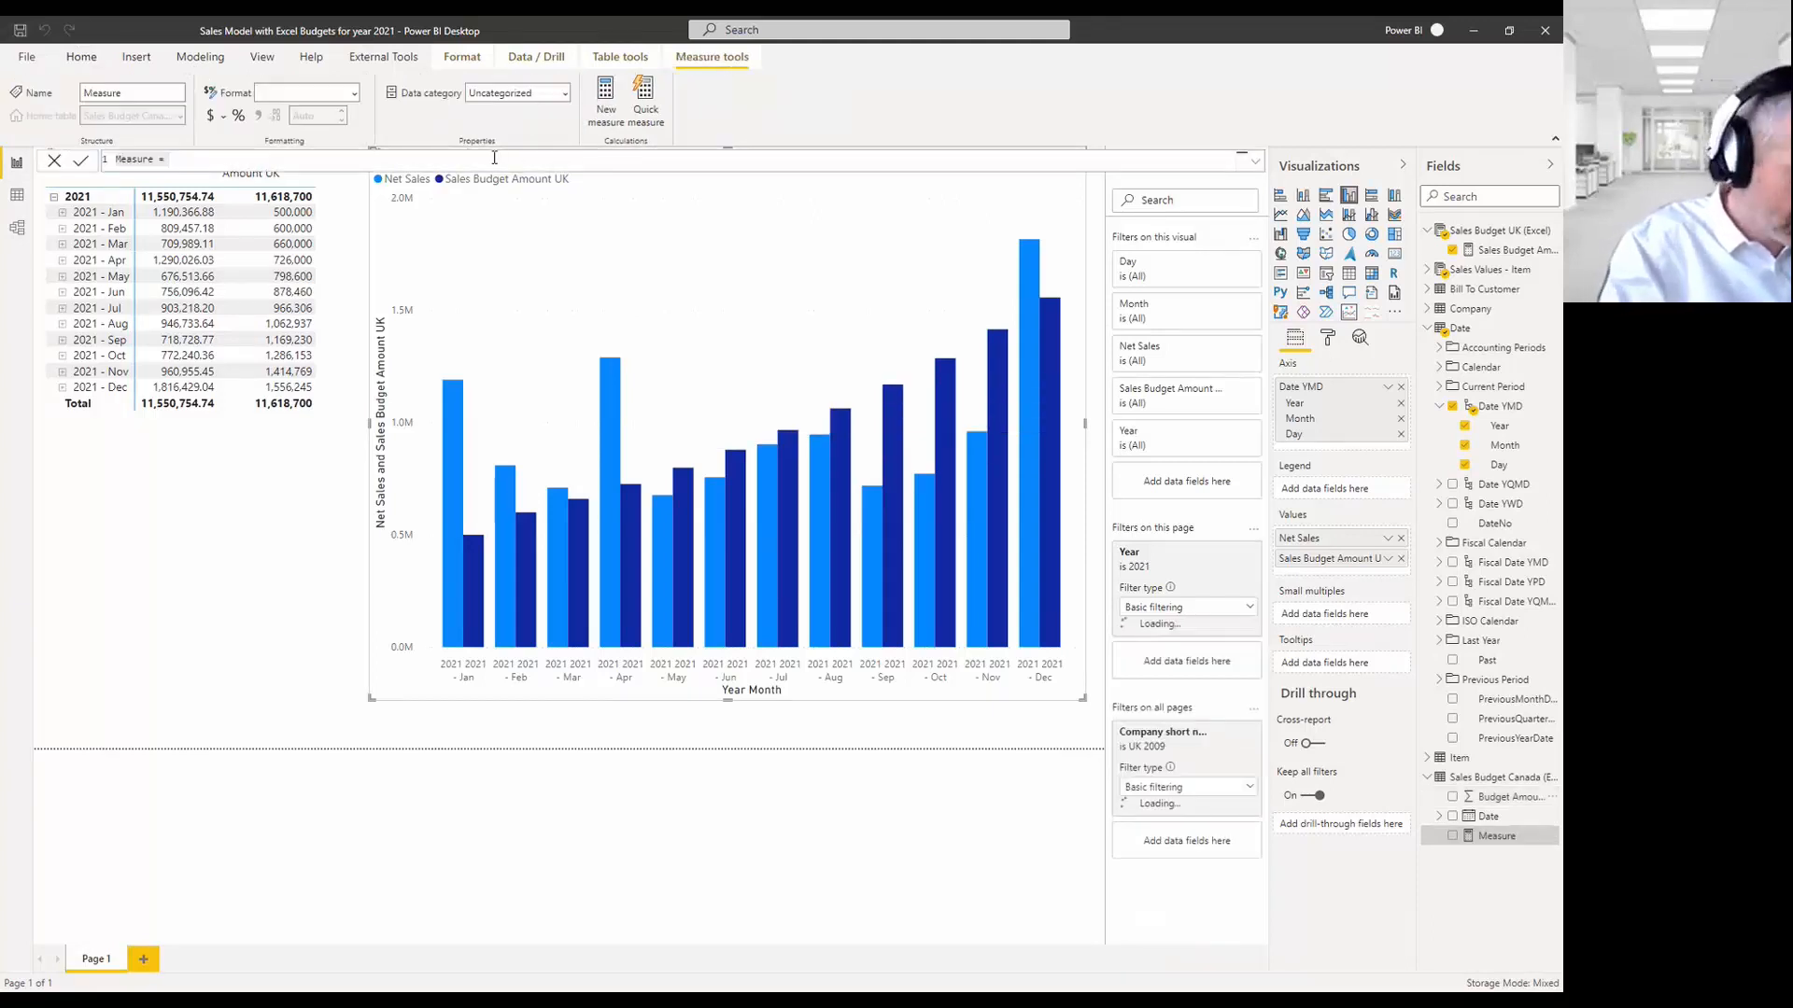
{"action": "type", "text": "Sales"}
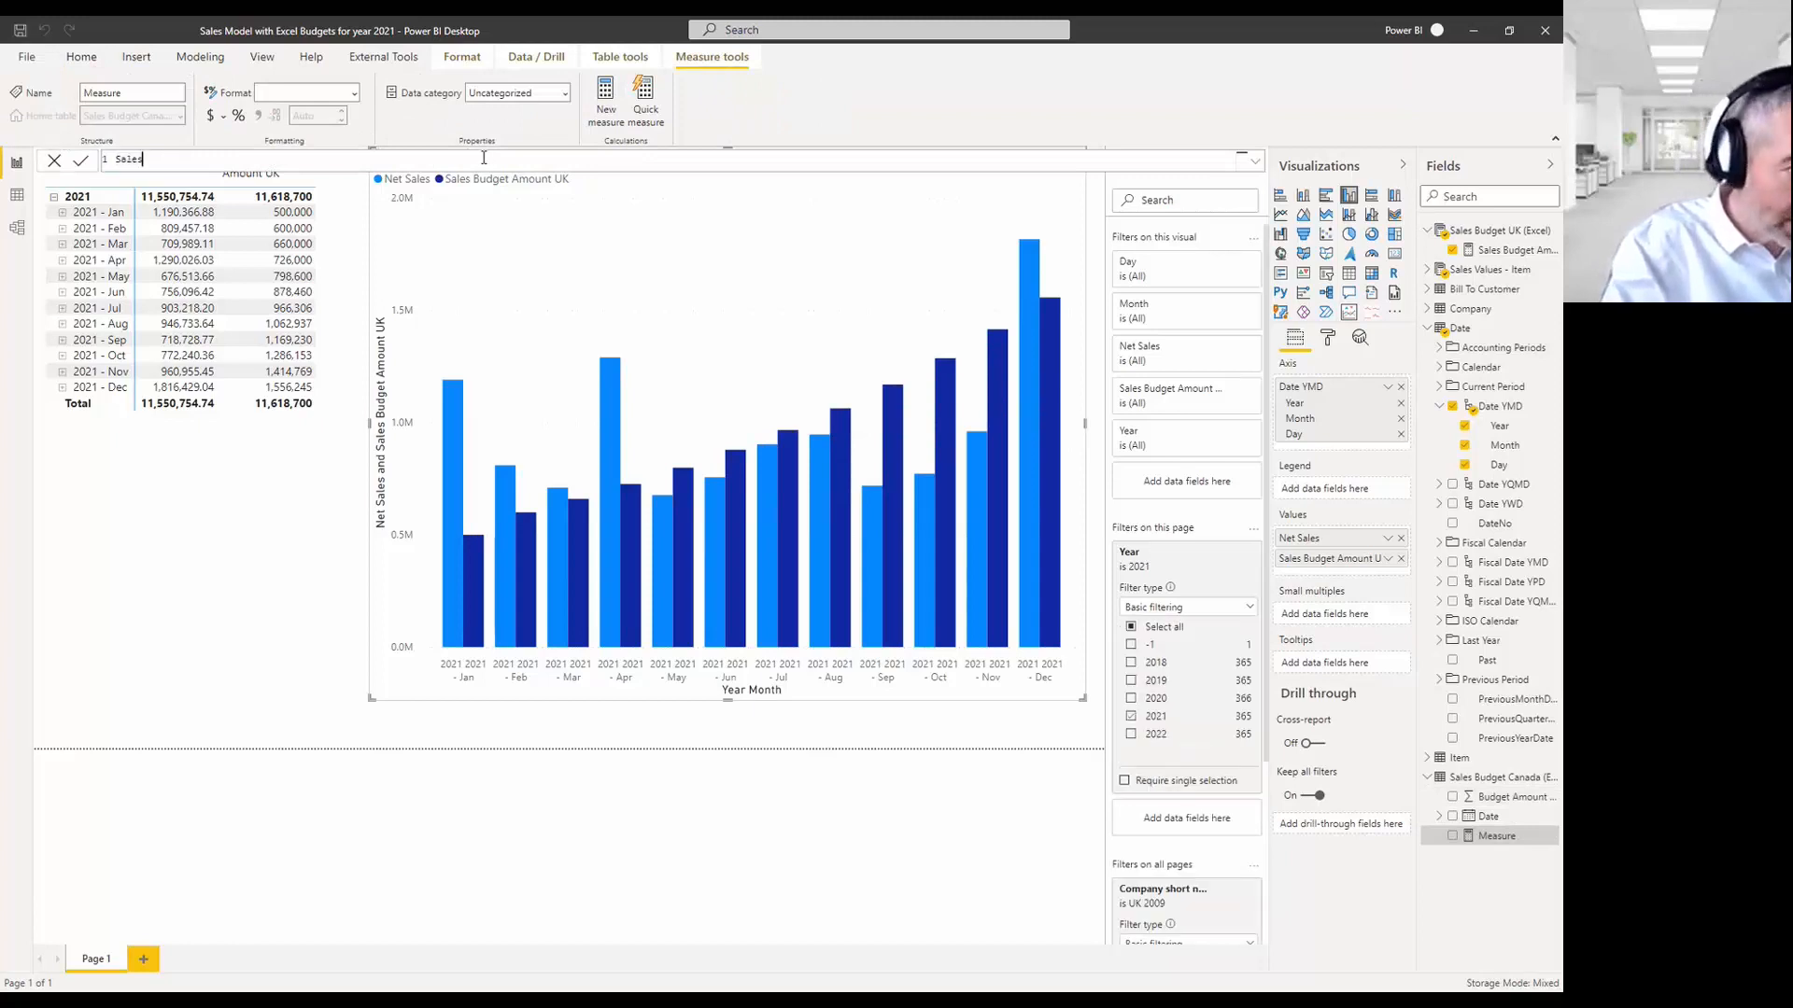
{"action": "type", "text": " Am"}
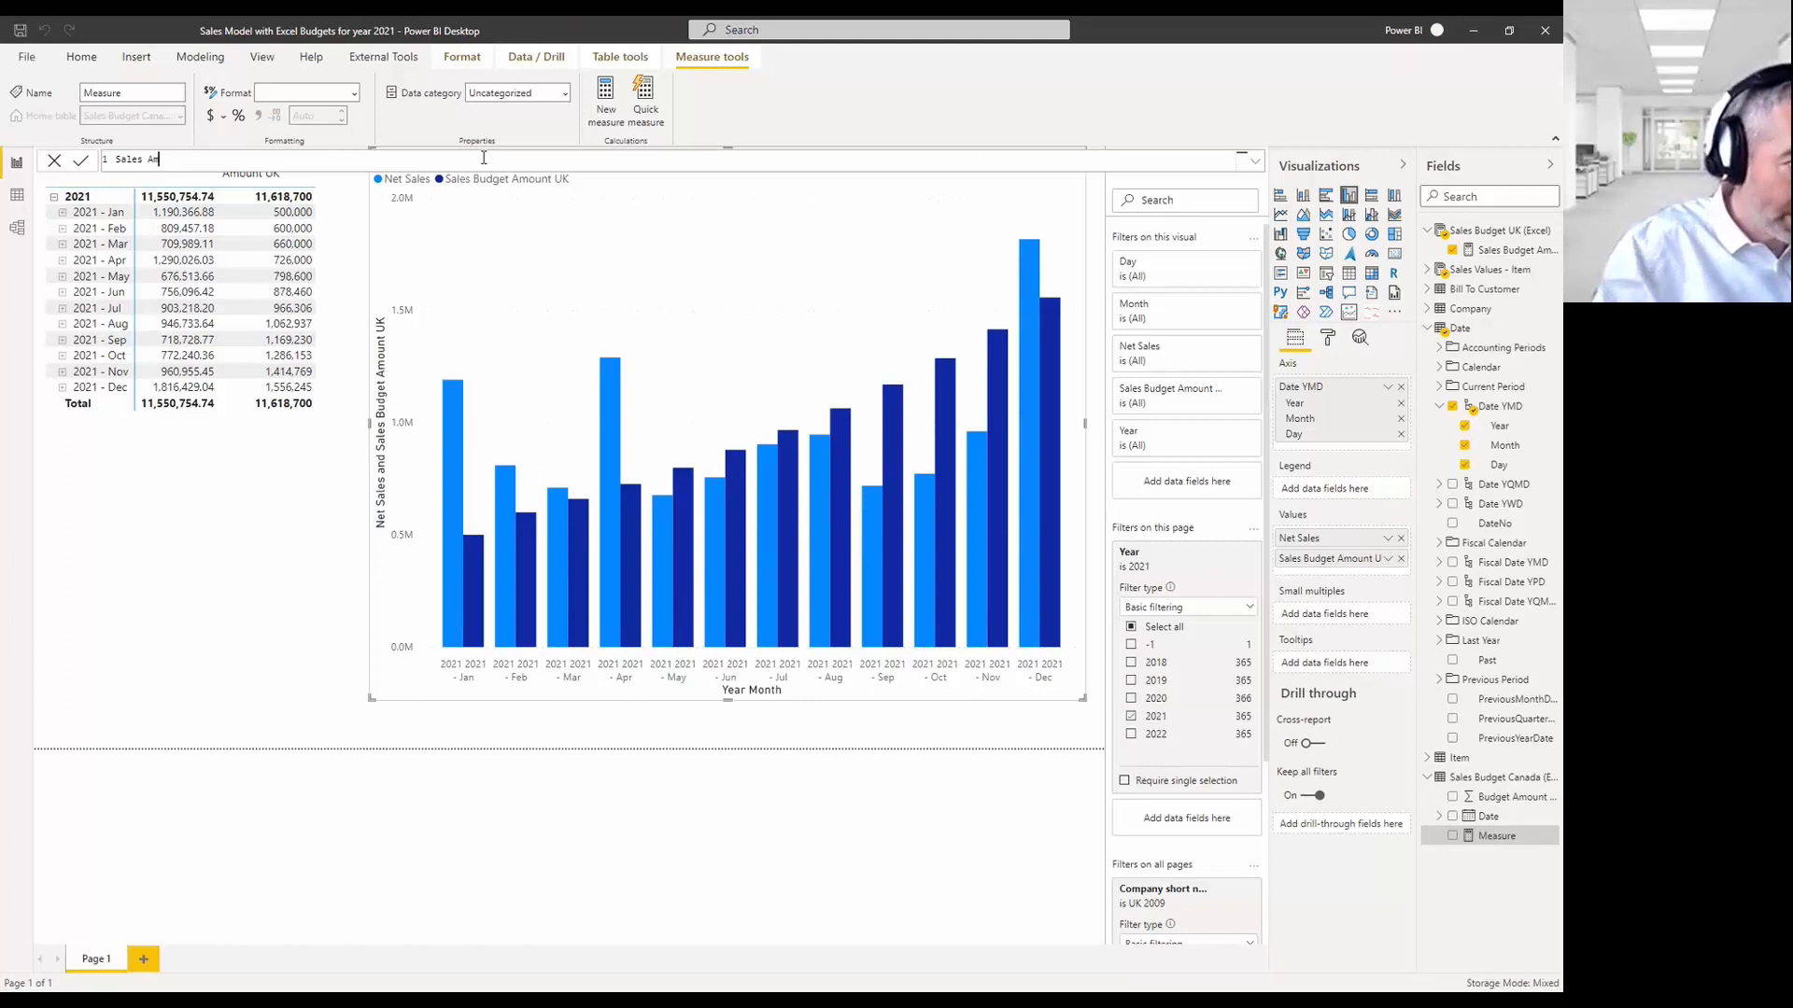
{"action": "type", "text": "uount"}
{"action": "key", "text": "ctrl+Left"}
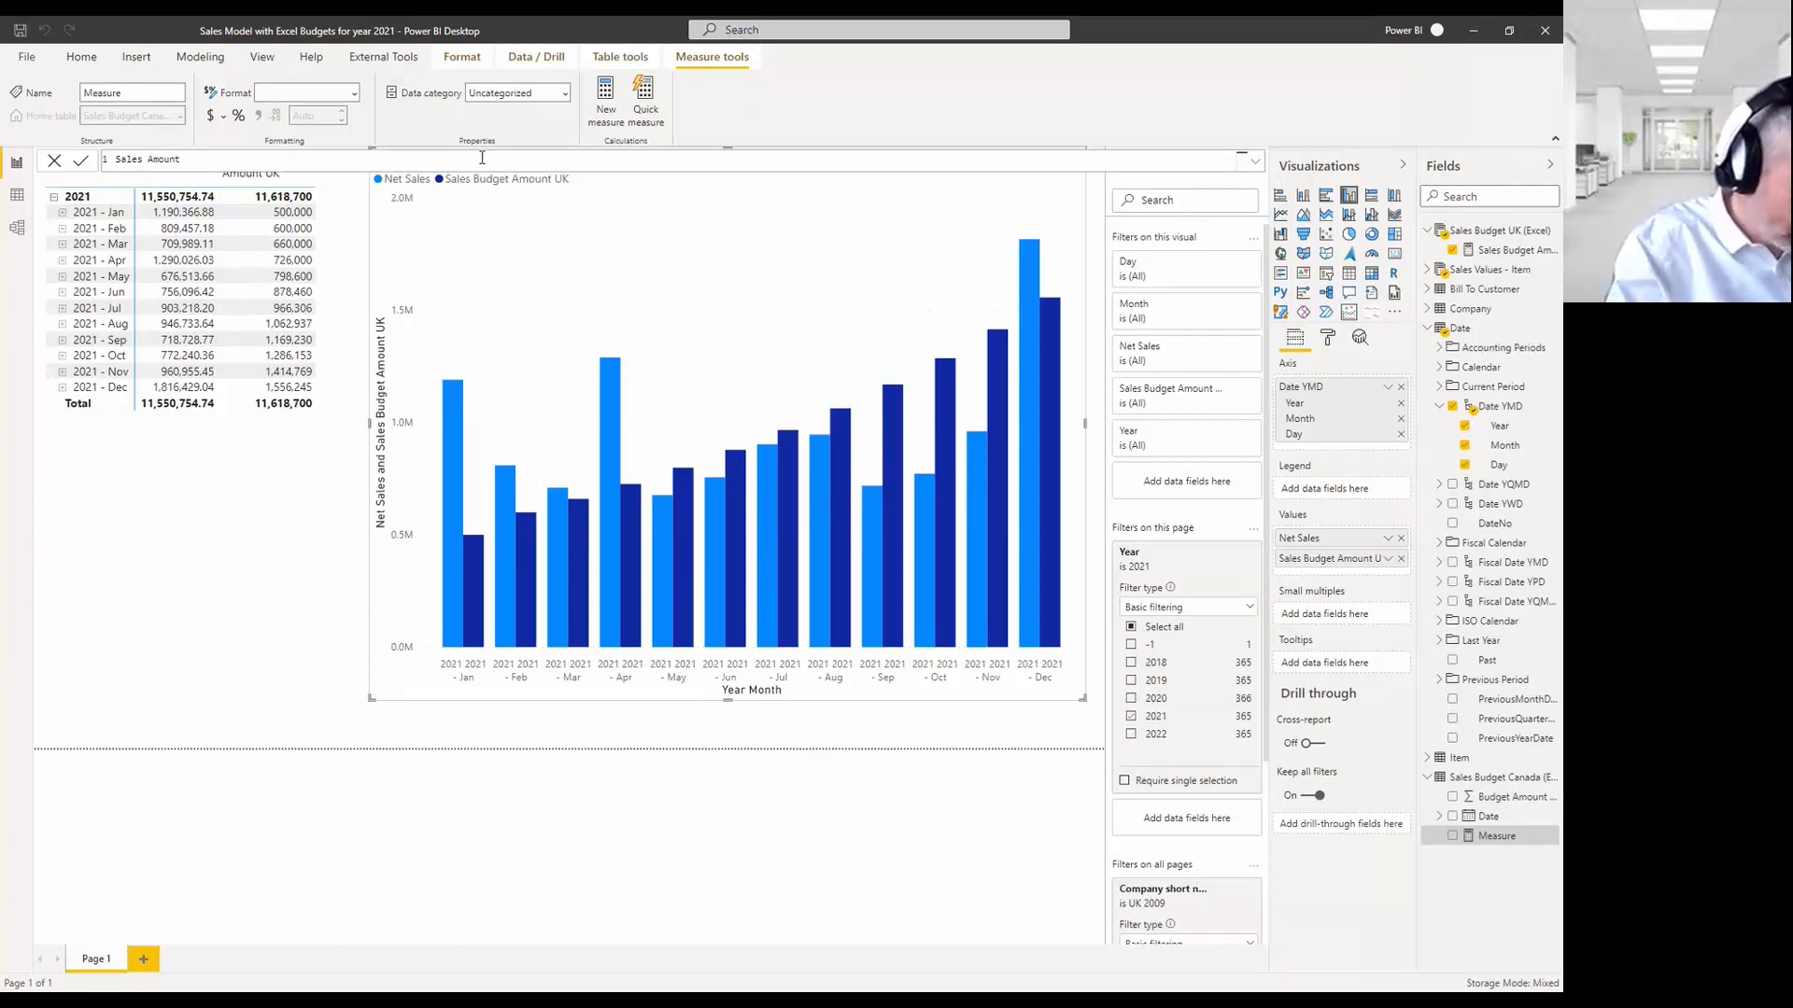
{"action": "type", "text": "Budget"}
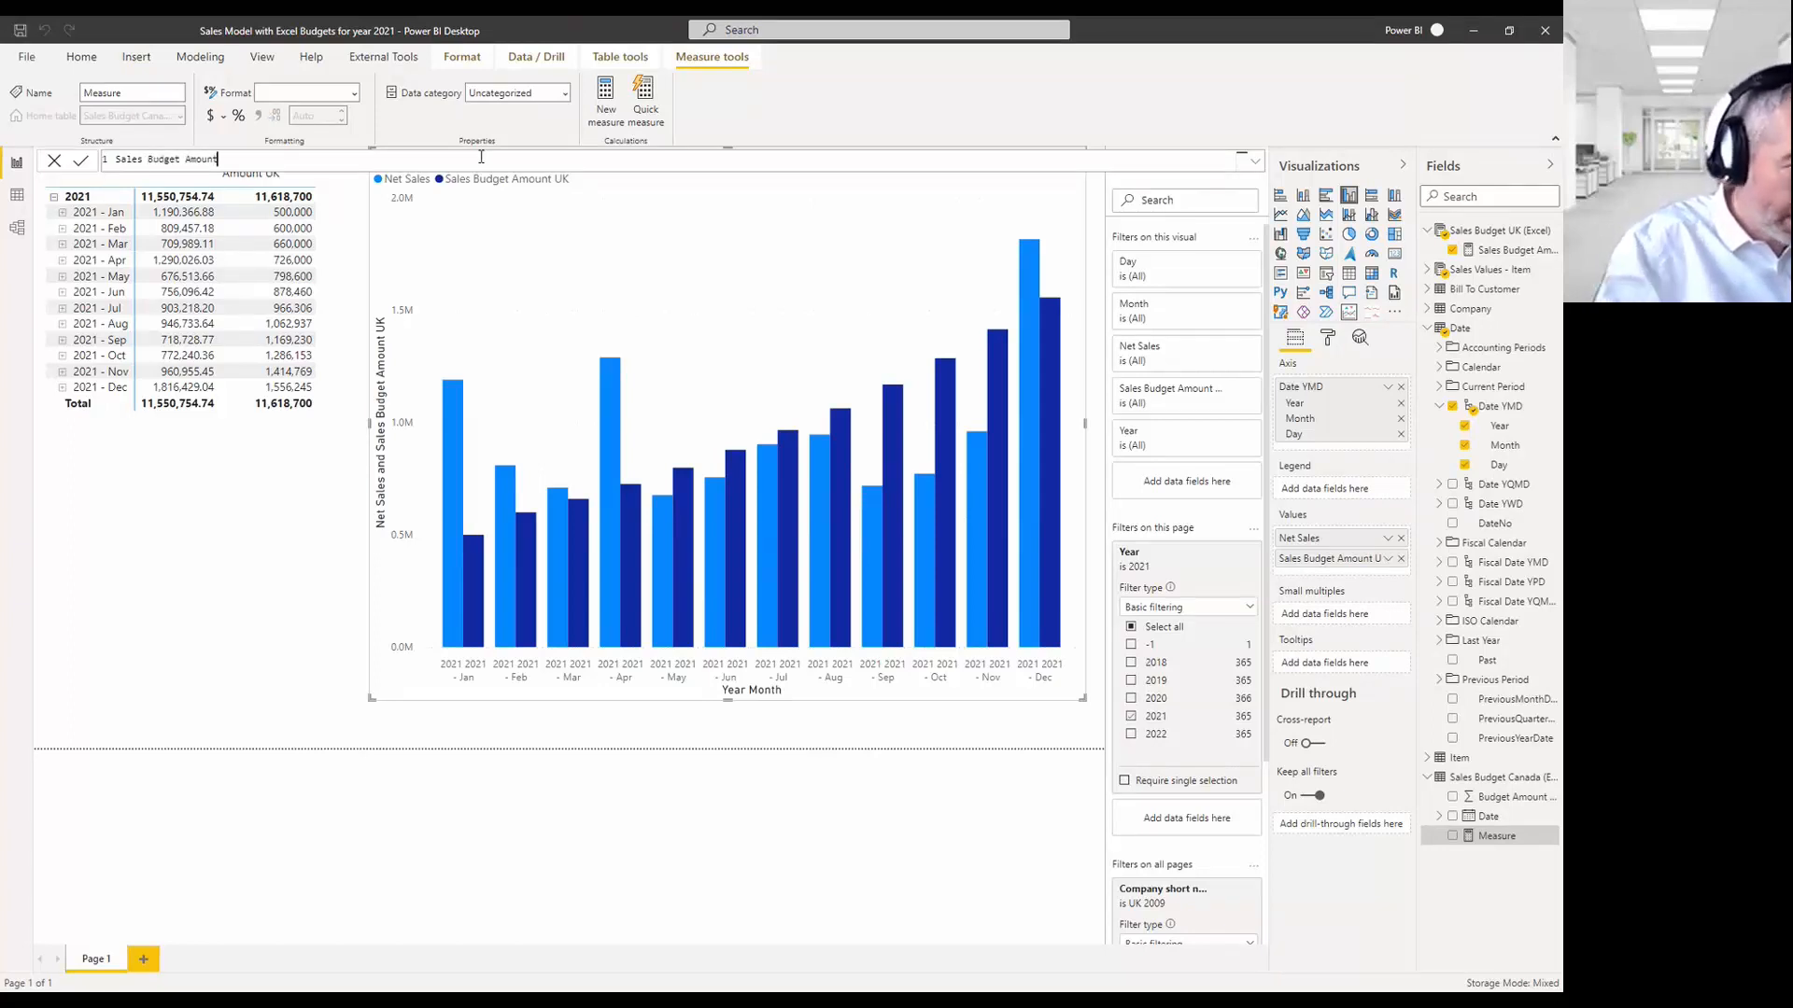
{"action": "key", "text": "End"}
{"action": "type", "text": "Ca"}
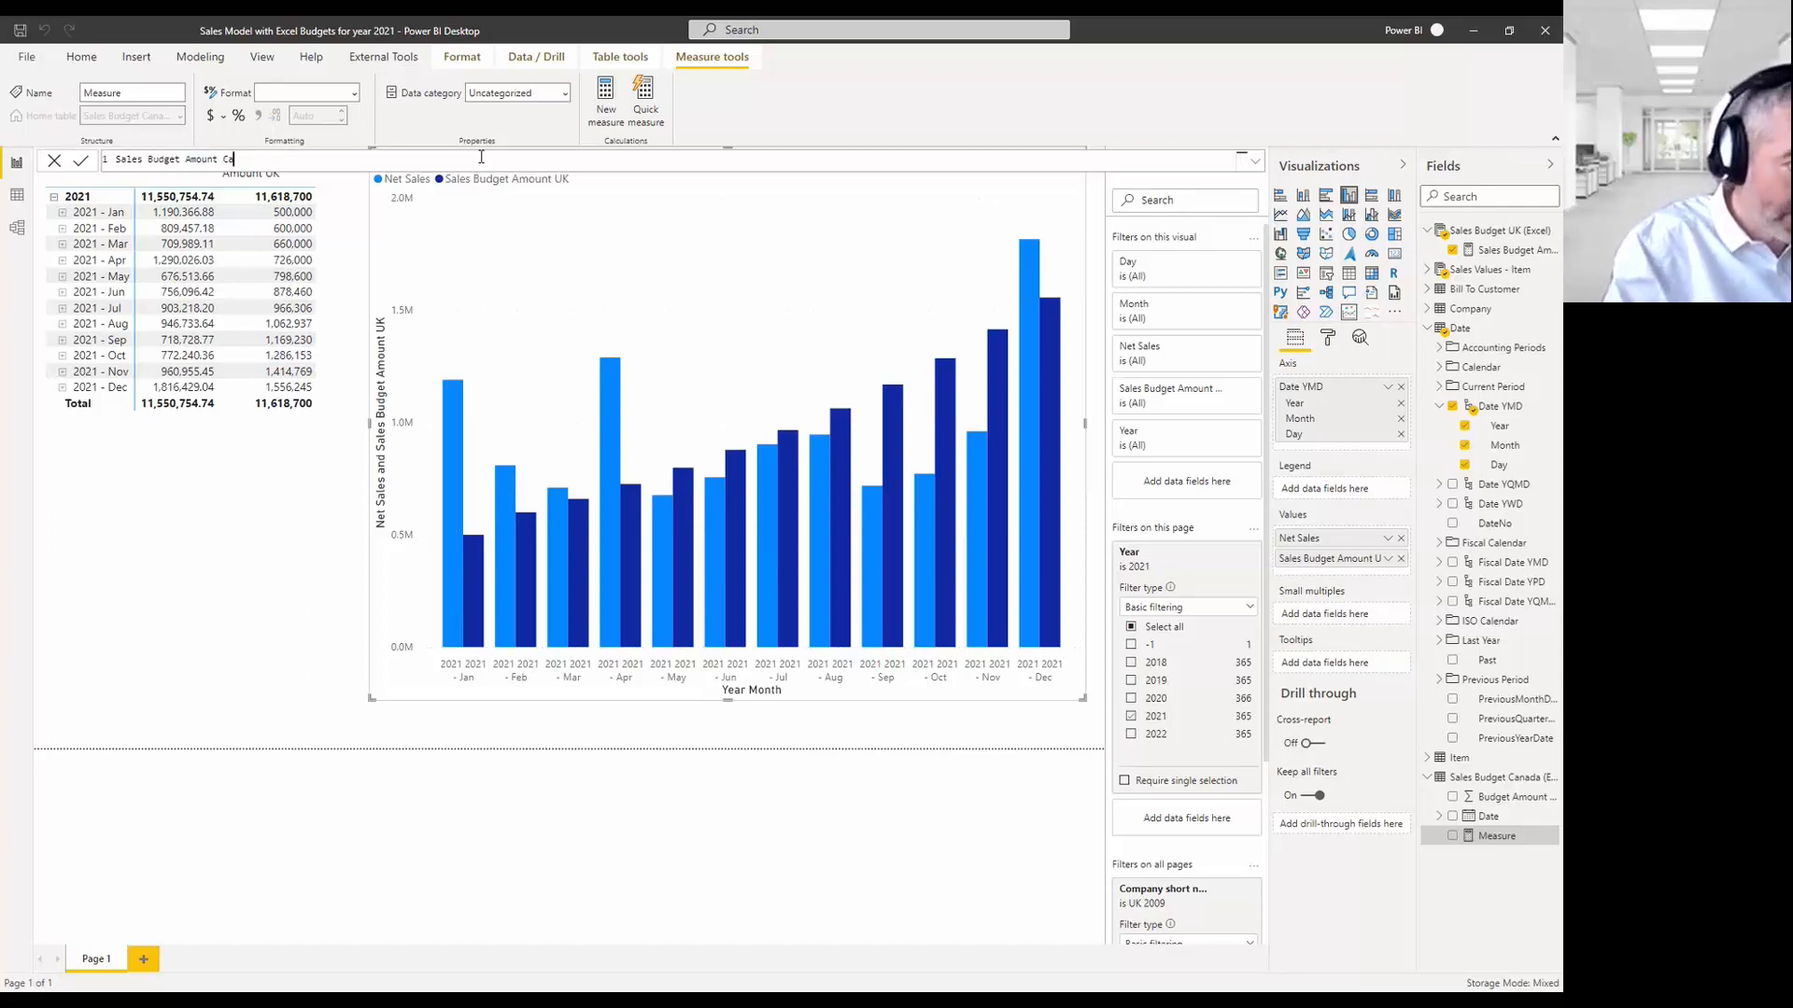
{"action": "type", "text": "nada"}
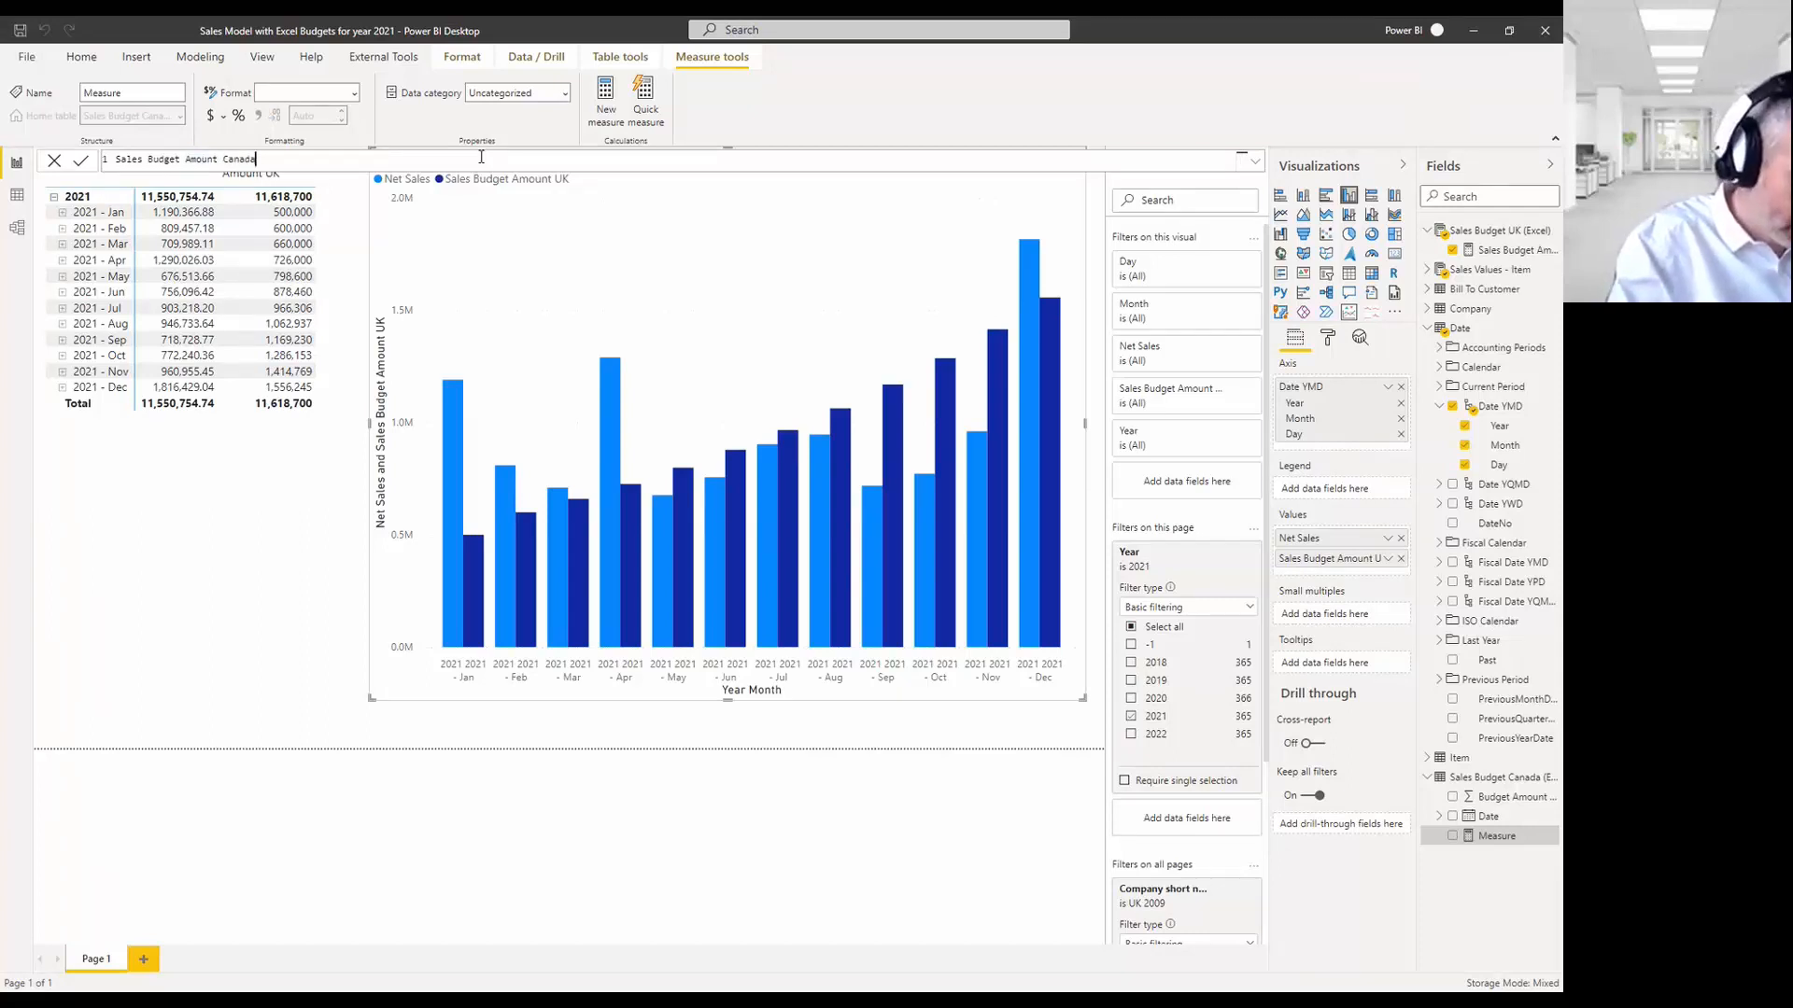
Define the measure as the sum of 'Sales Budget Canada (Excel)'[Budget Amount Canada] and commit the formula.
{"action": "type", "text": " = sum ("}
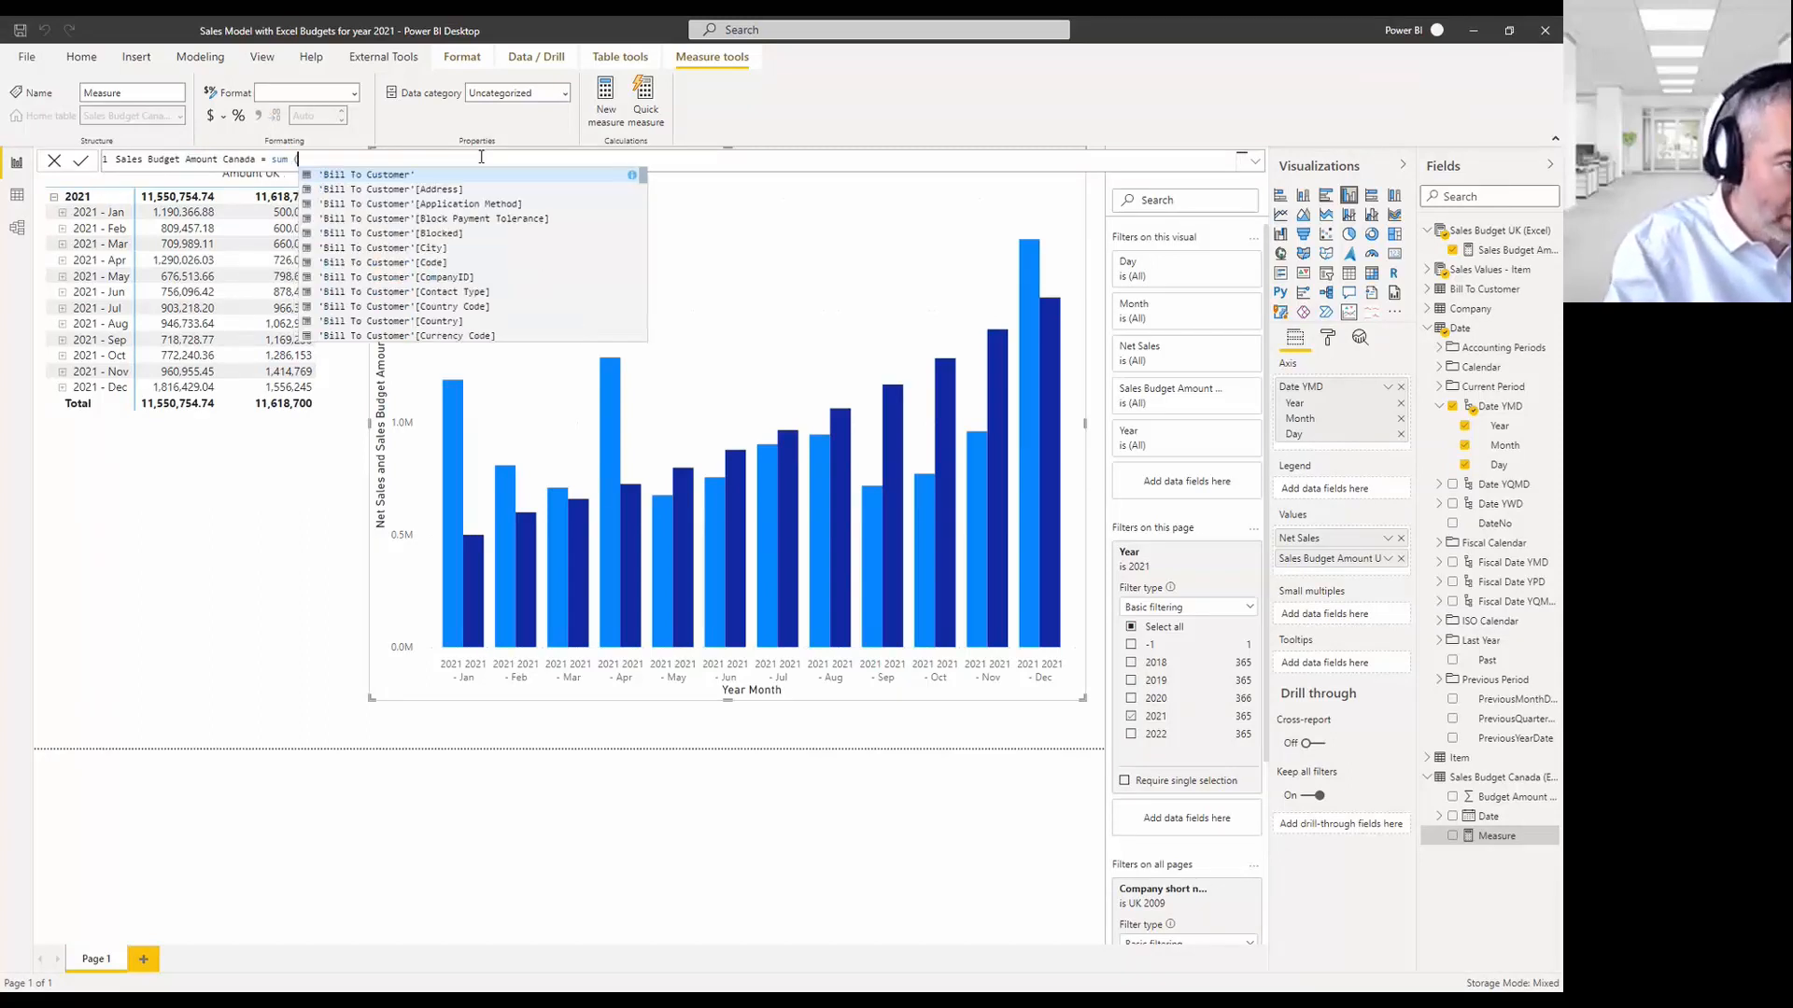
{"action": "type", "text": "can"}
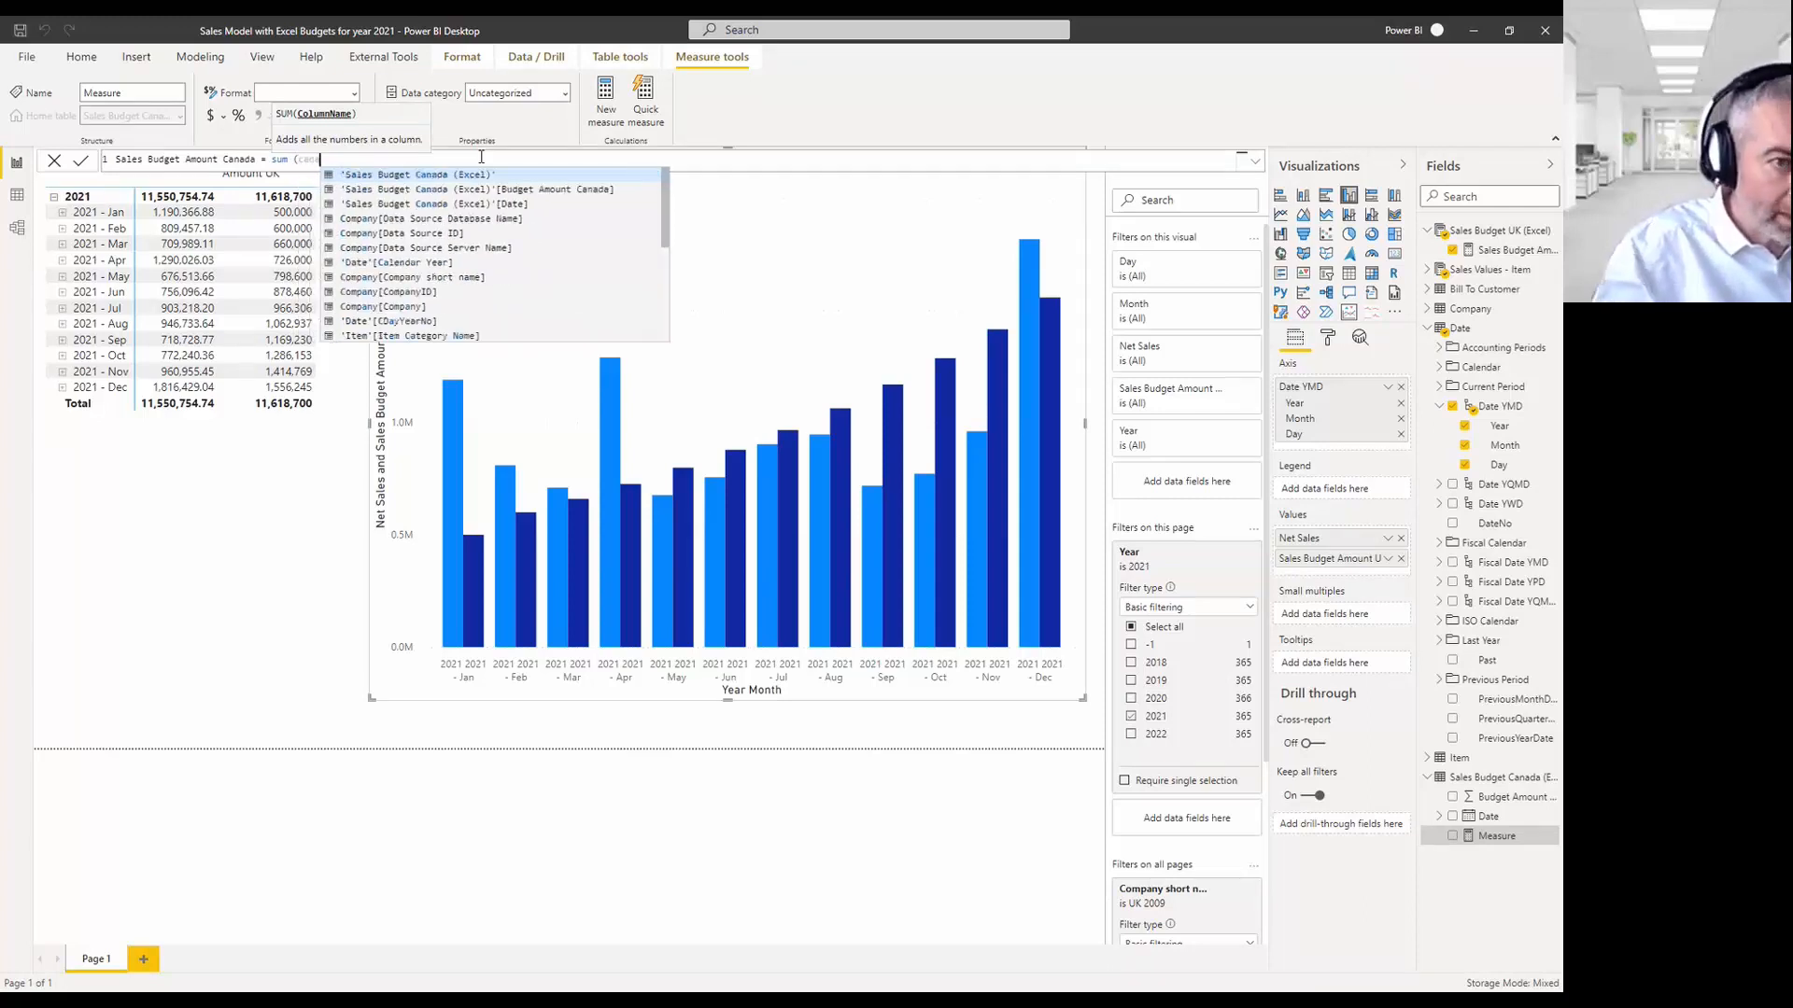
{"action": "type", "text": "a"}
{"action": "key", "text": "Down"}
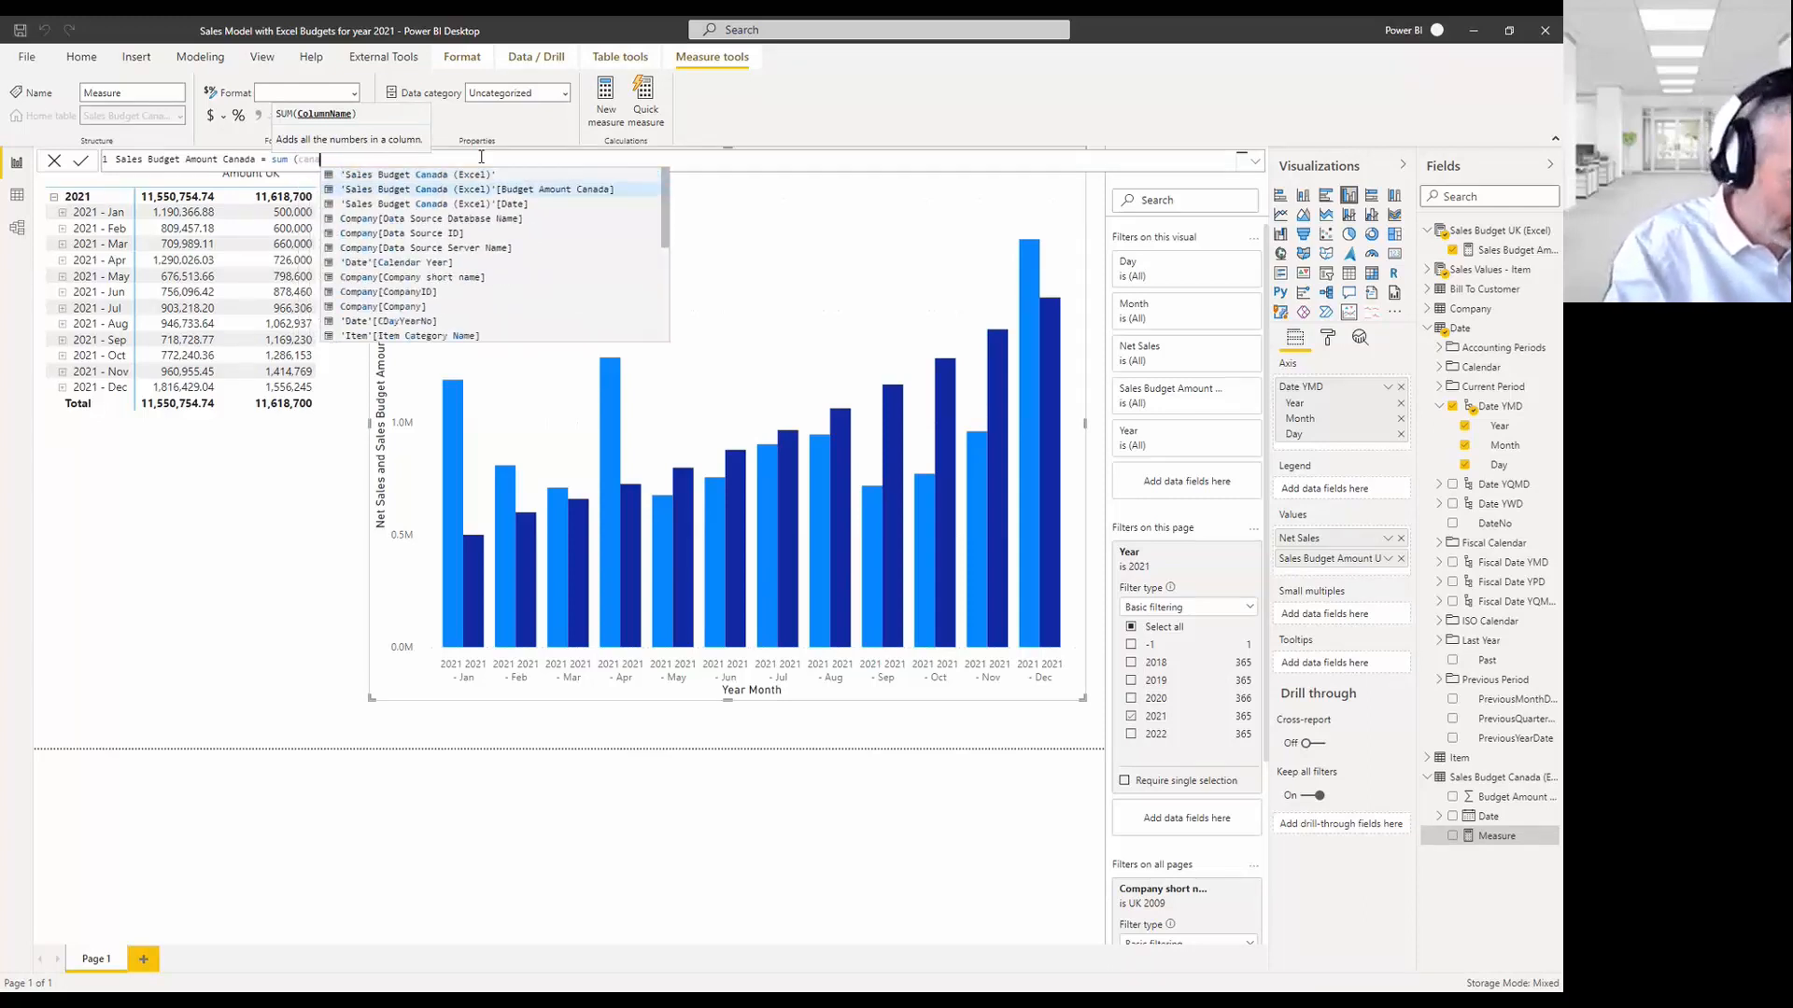
{"action": "key", "text": "Tab"}
{"action": "type", "text": ")"}
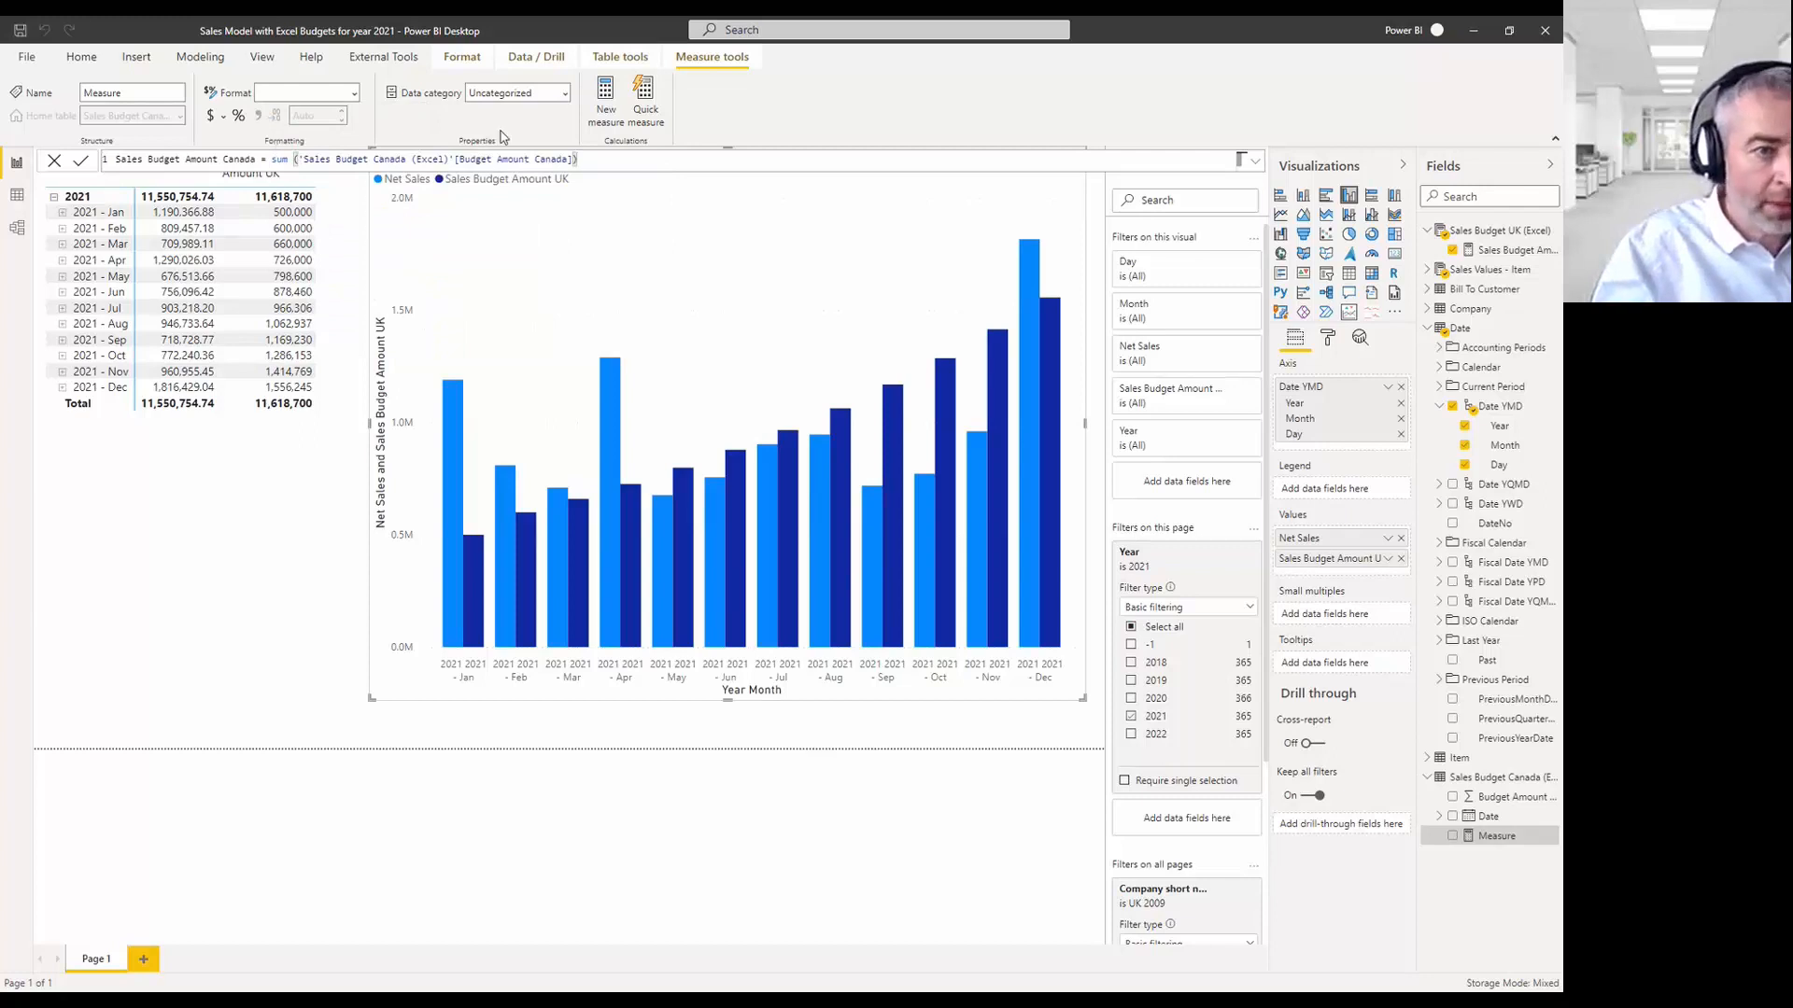
{"action": "left_click", "coordinate": [90, 172]}
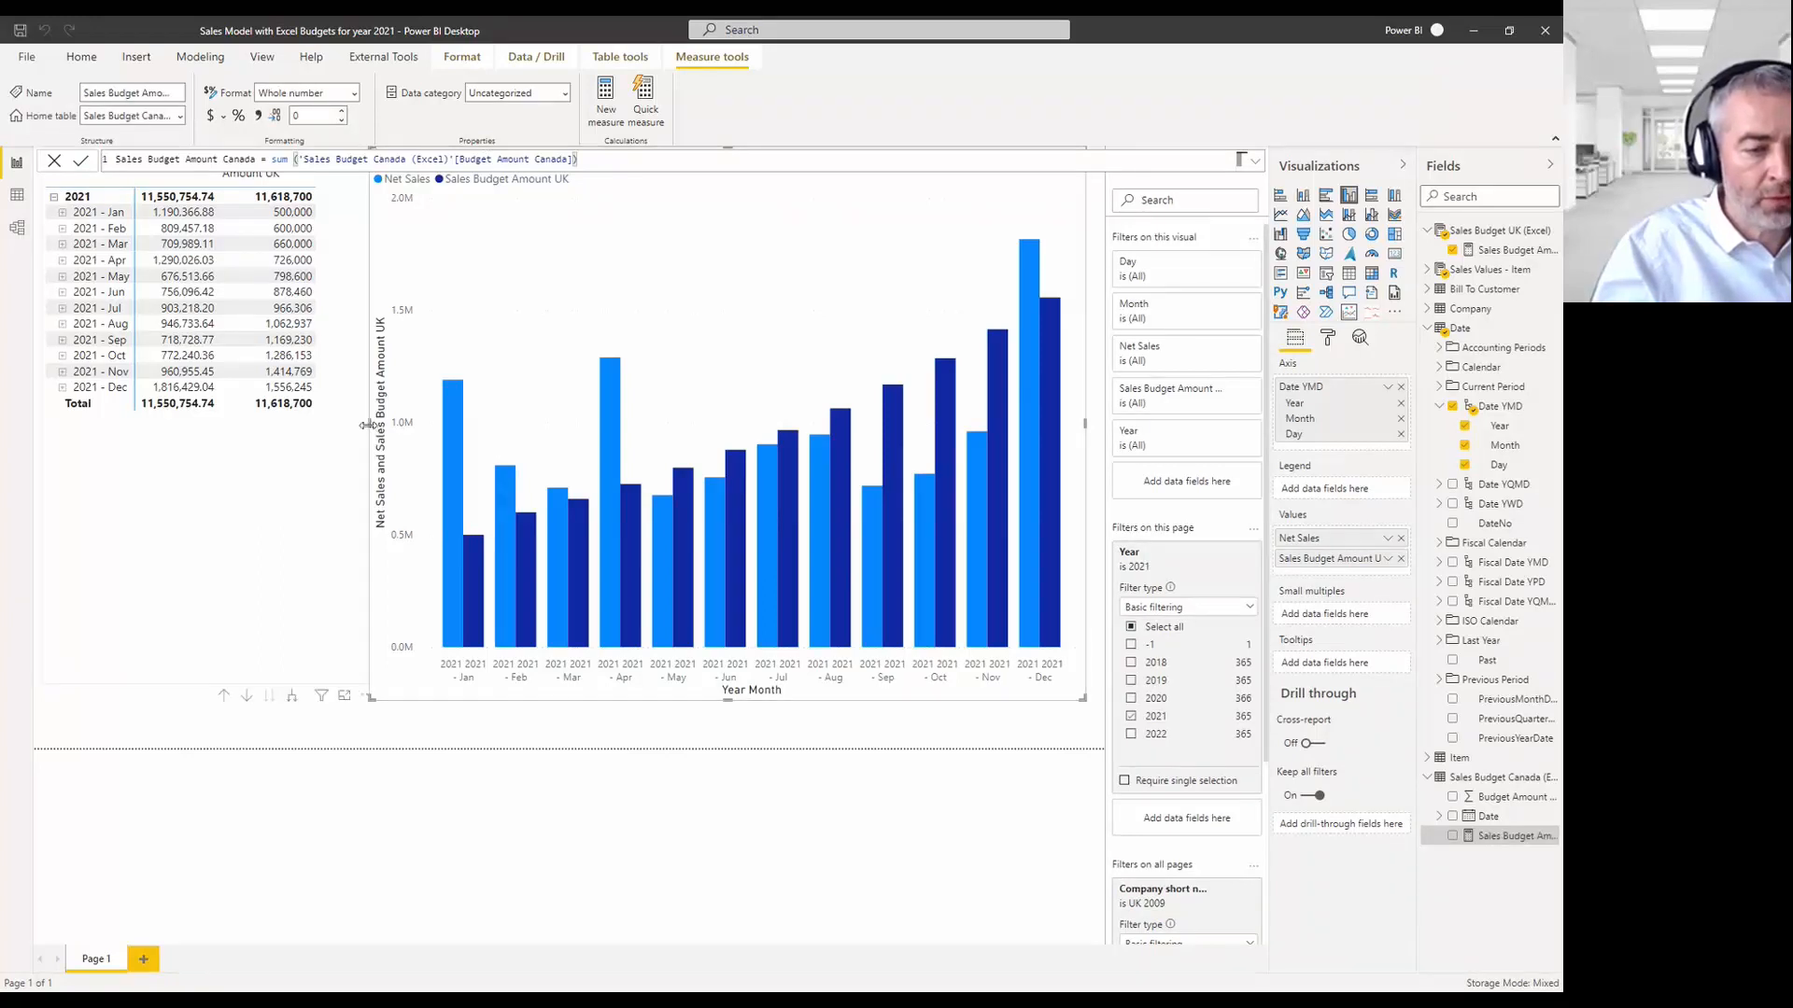
Narrow the column chart from its matrix-facing side and add Sales Budget Amount Canada to its values.
{"action": "left_click_drag", "start_coordinate": [366, 426], "coordinate": [441, 426]}
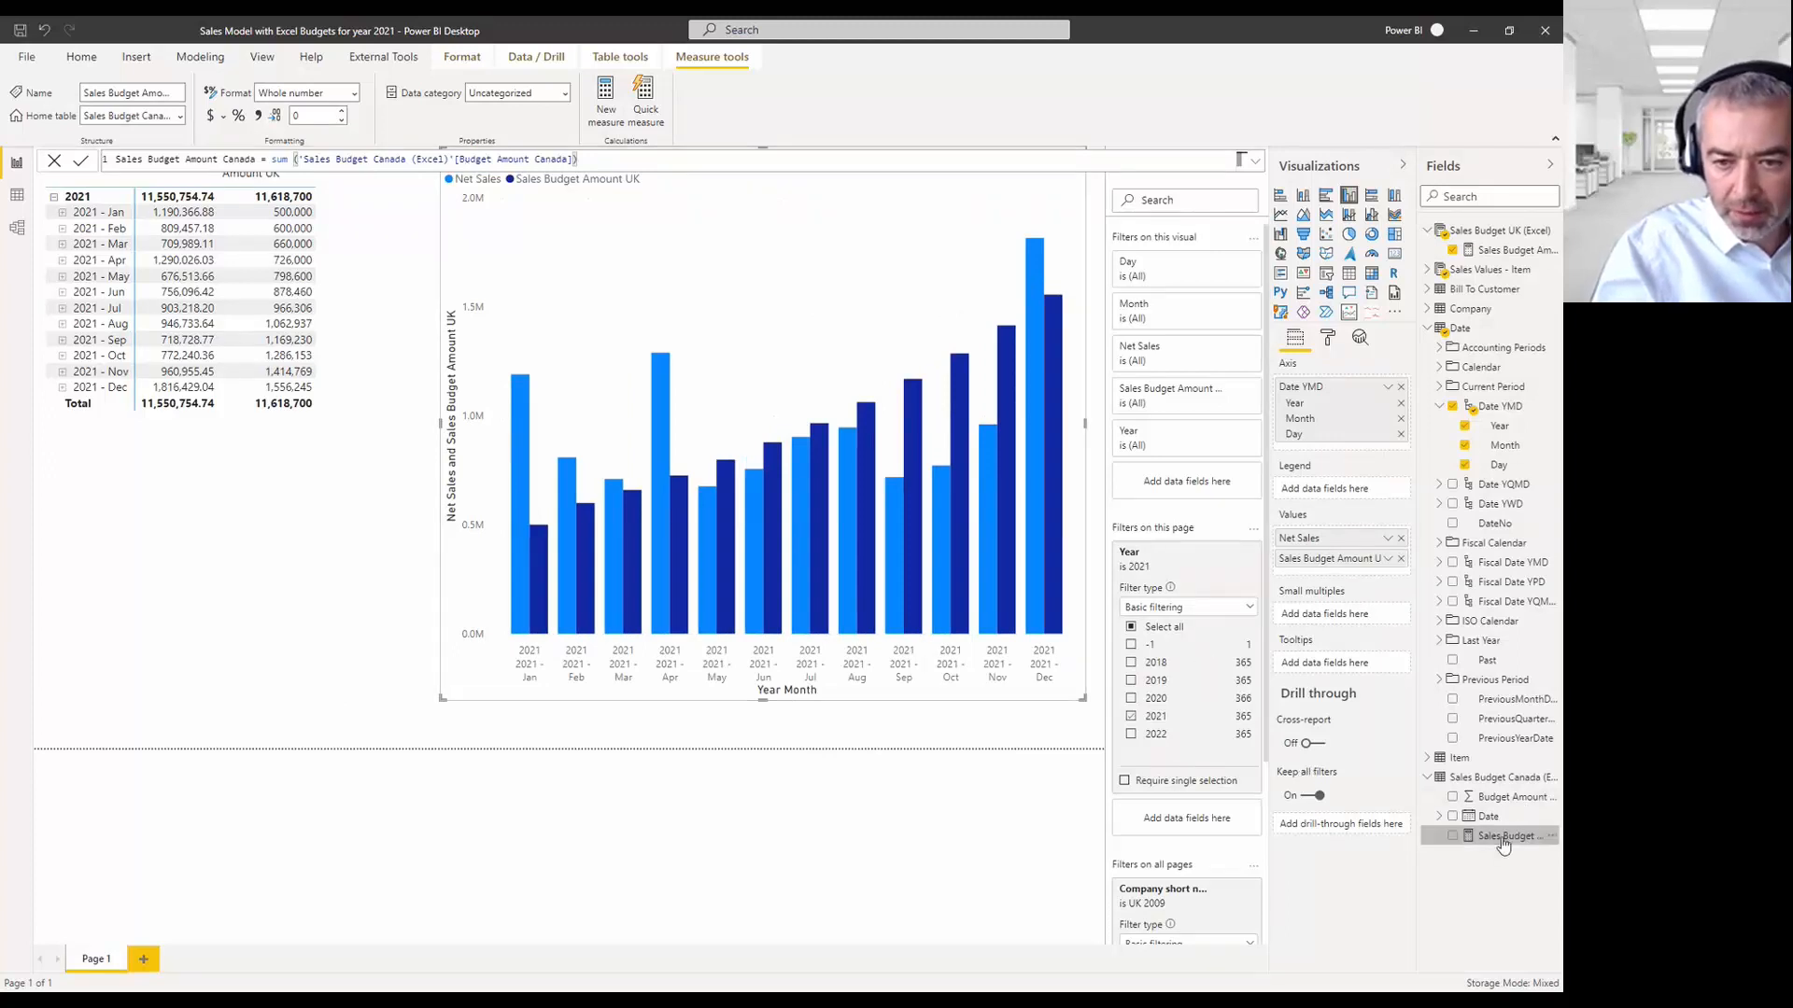
{"action": "left_click_drag", "start_coordinate": [1503, 845], "coordinate": [1365, 571]}
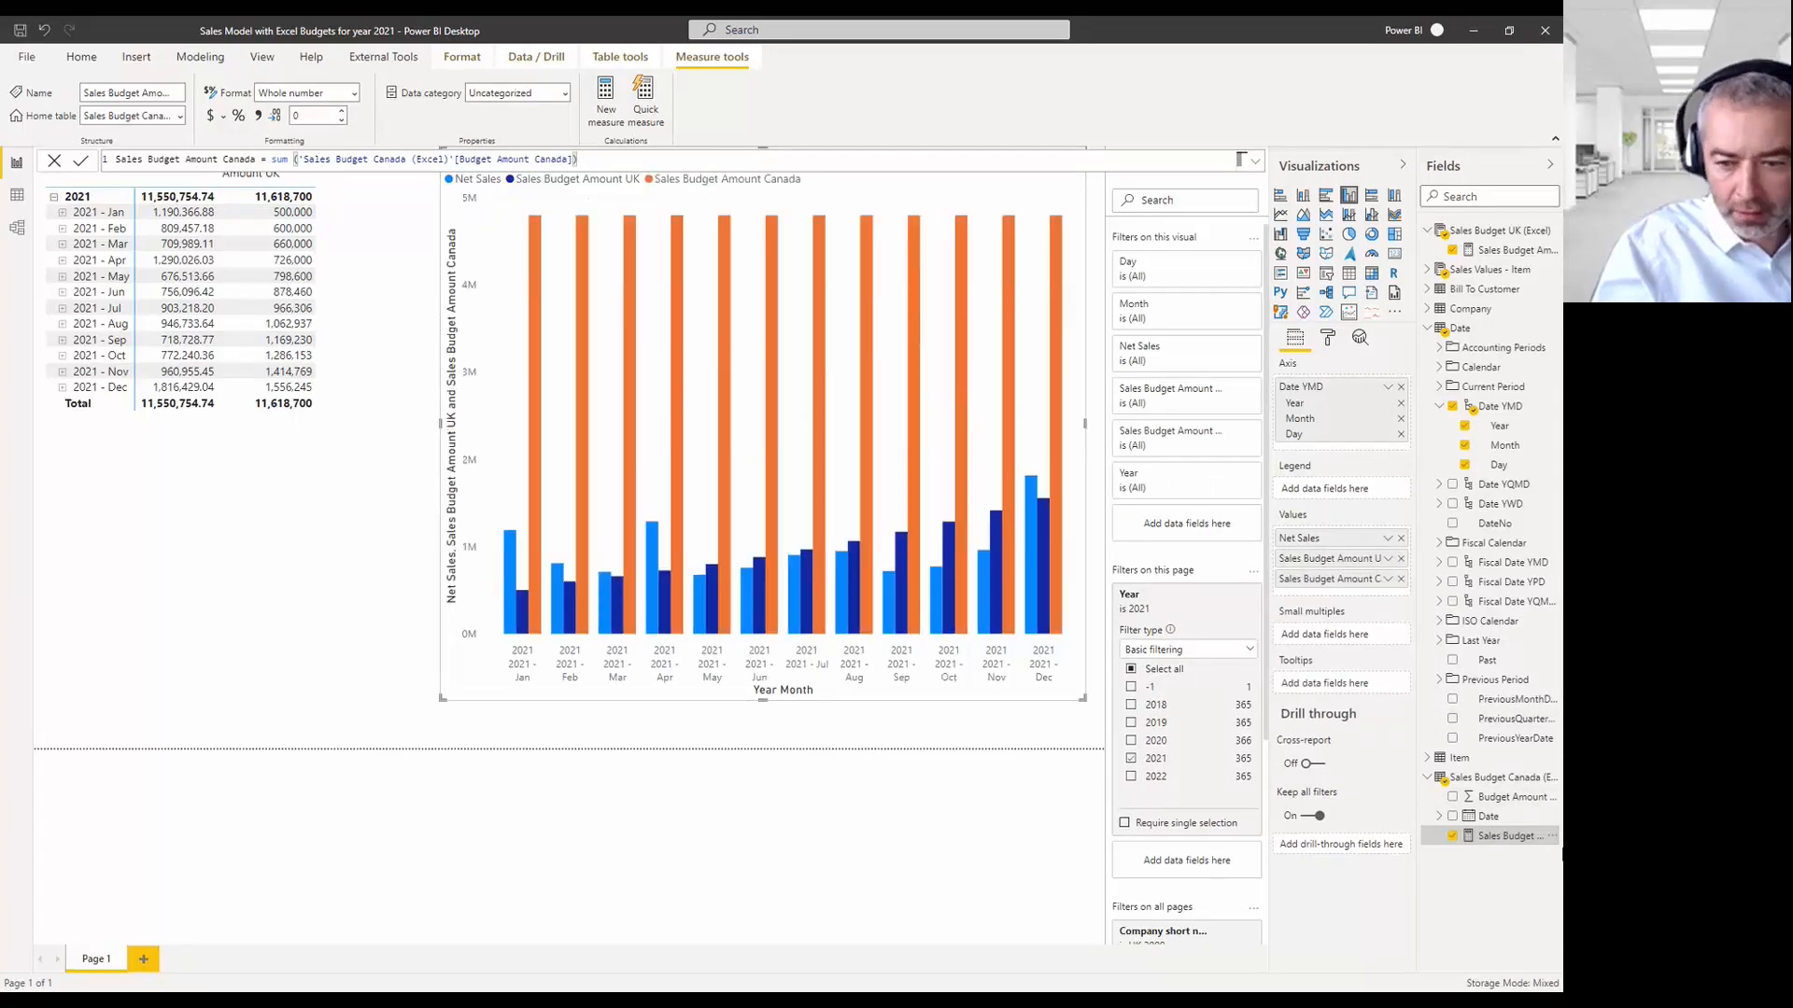
{"action": "left_click_drag", "start_coordinate": [1503, 836], "coordinate": [1409, 658]}
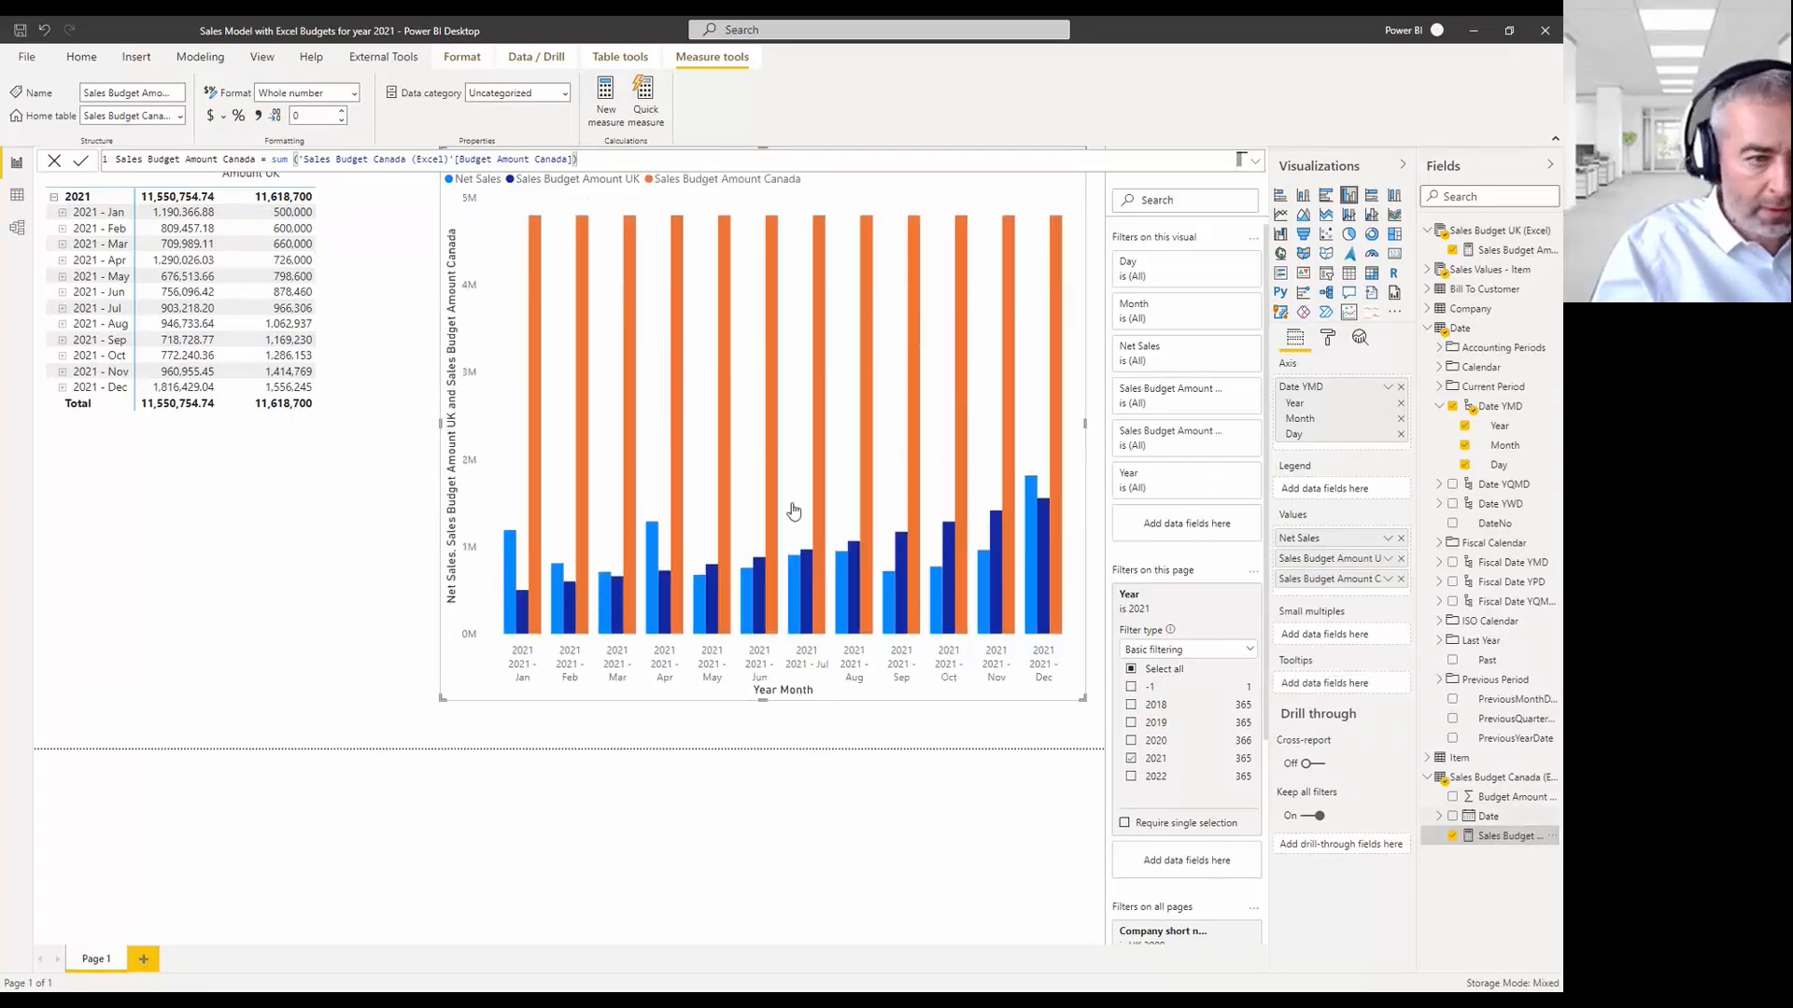
Add Sales Budget Amount Canada to the matrix values, widen the matrix to fit the column, and narrow that column.
{"action": "left_click", "coordinate": [345, 313]}
{"action": "left_click_drag", "start_coordinate": [1477, 832], "coordinate": [1338, 572]}
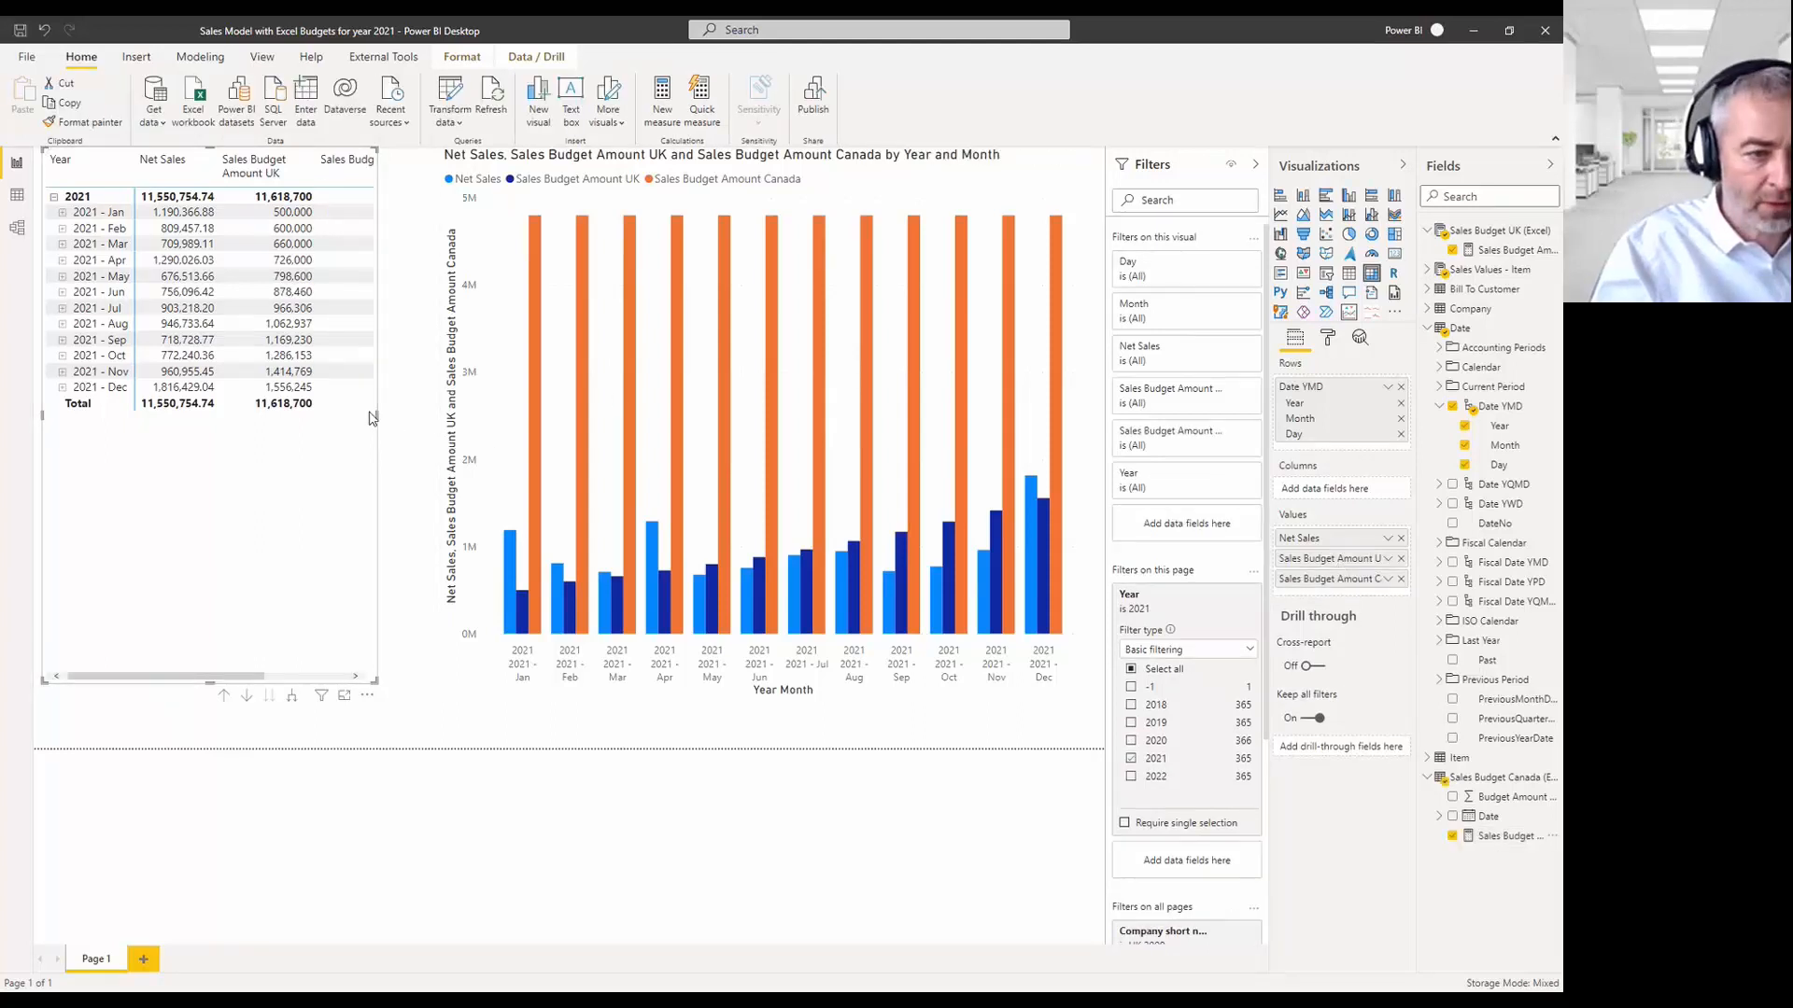
{"action": "left_click_drag", "start_coordinate": [372, 417], "coordinate": [416, 416]}
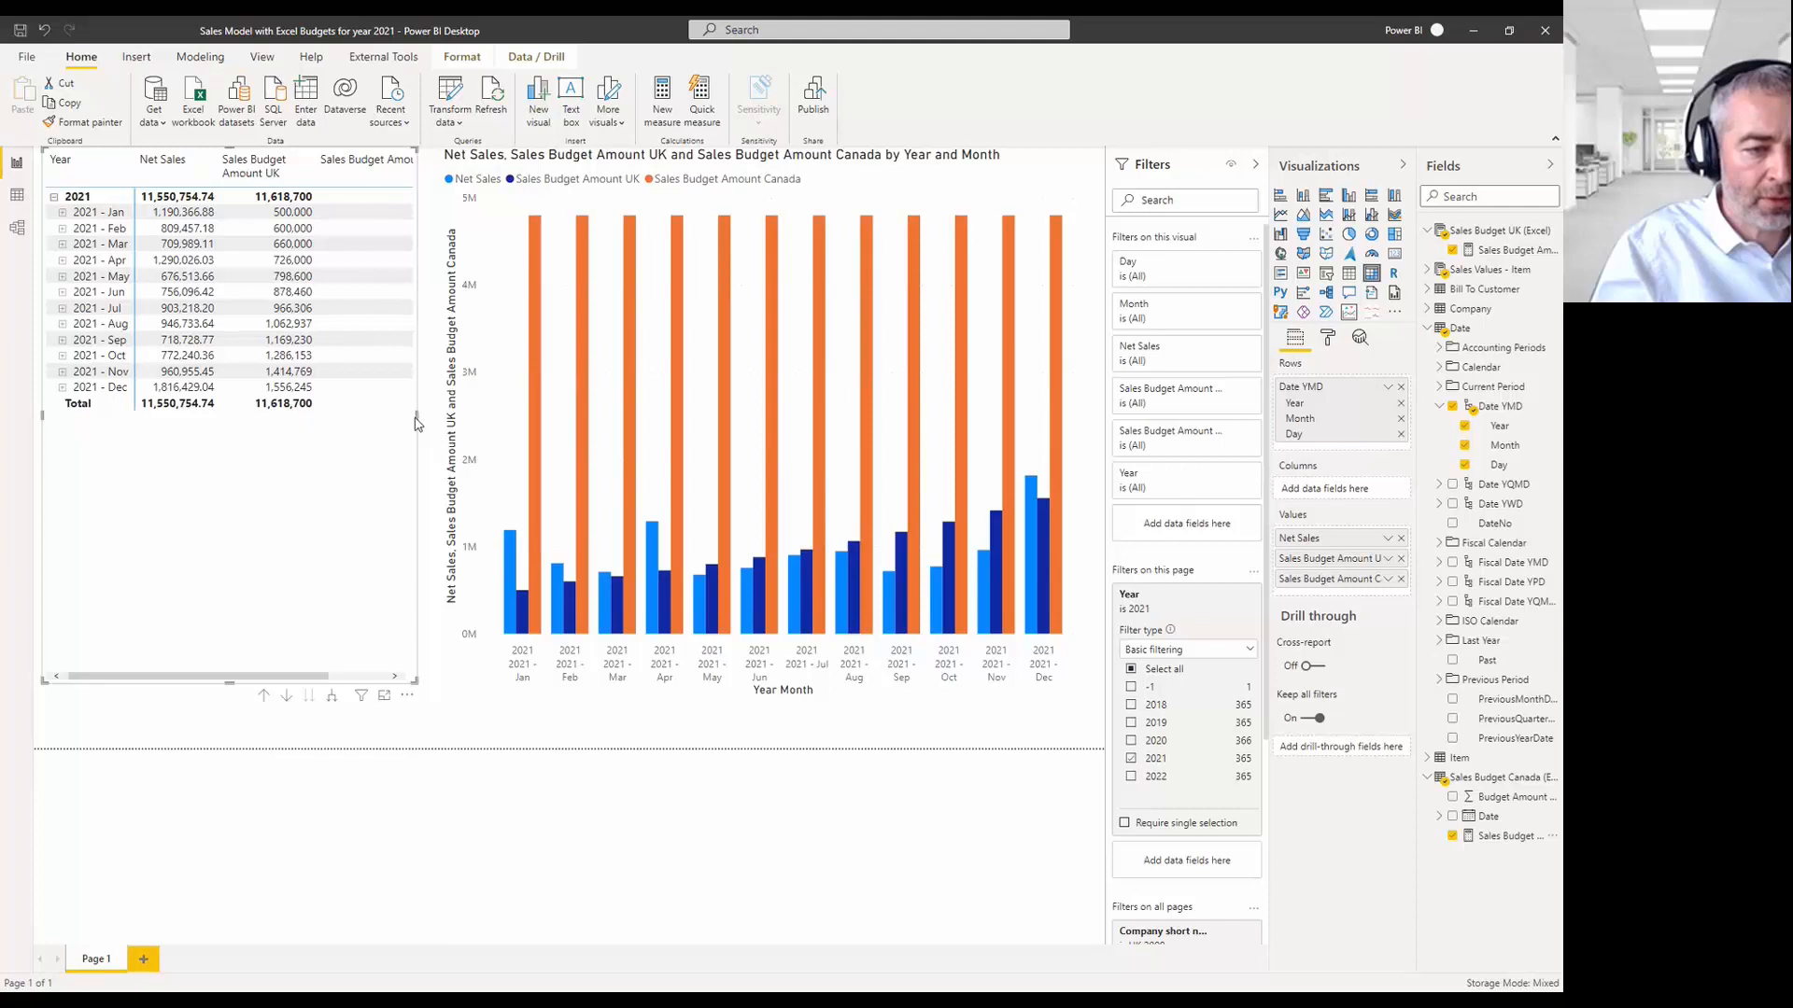
{"action": "left_click_drag", "start_coordinate": [415, 417], "coordinate": [472, 428]}
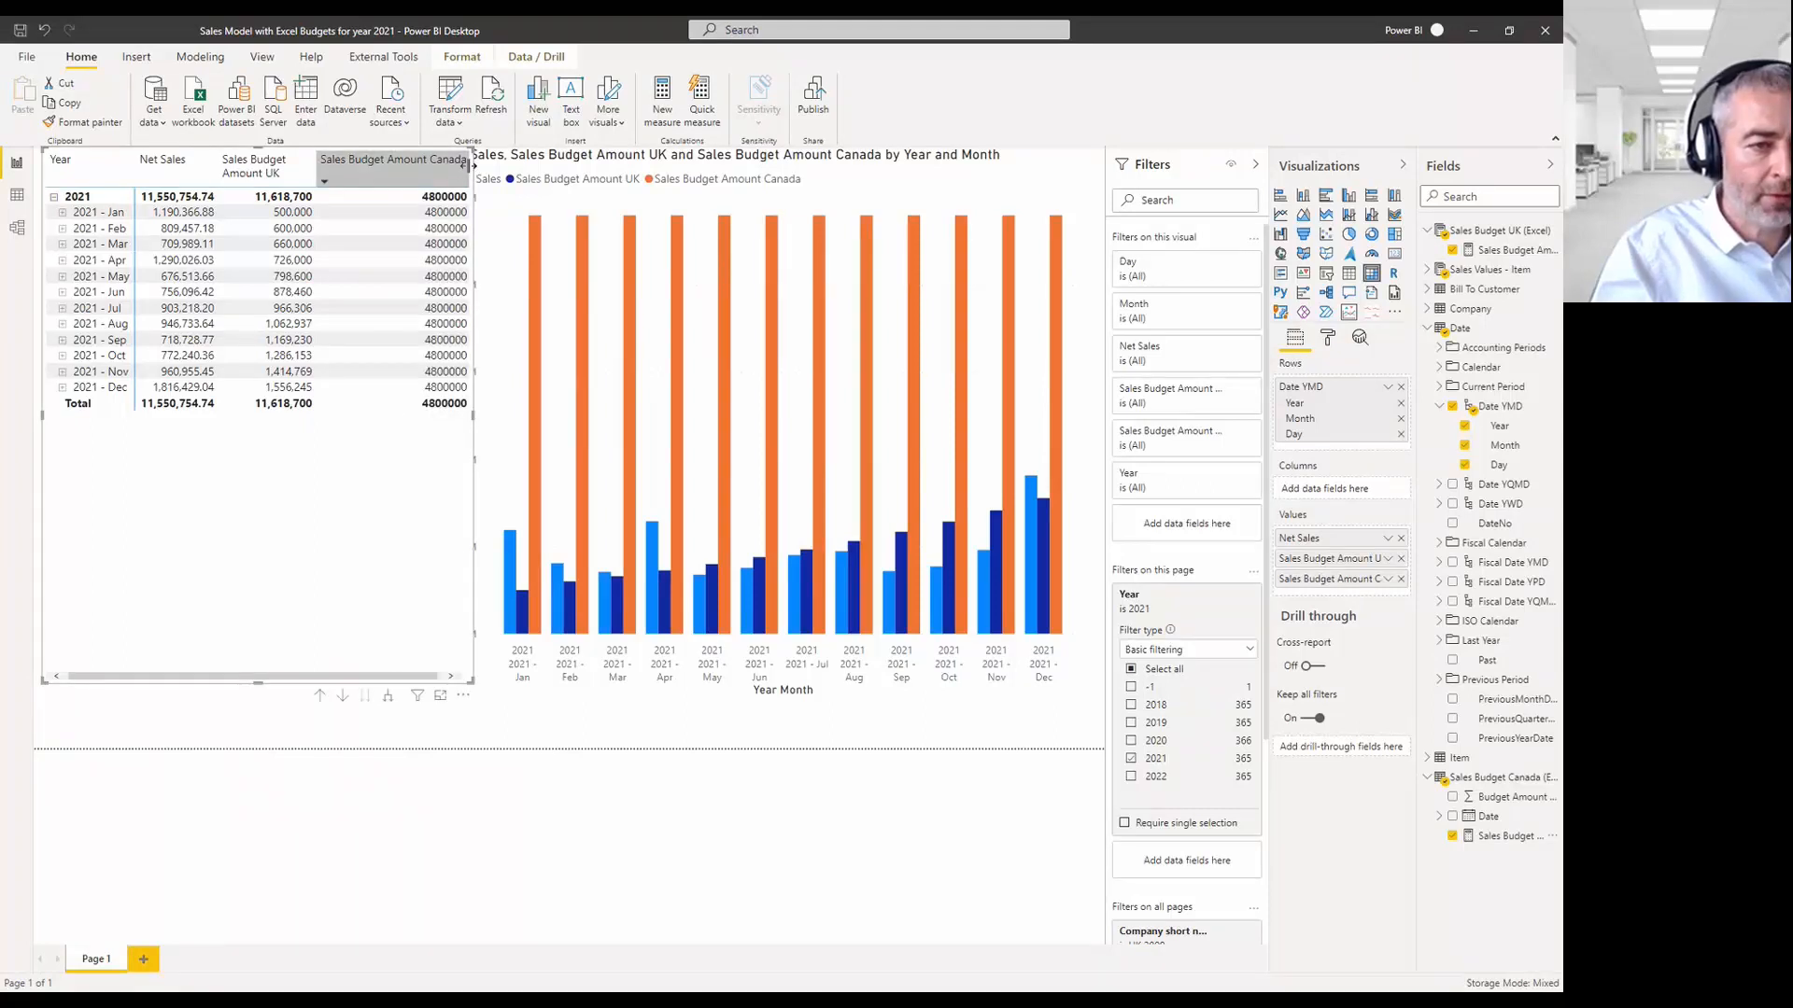
{"action": "left_click_drag", "start_coordinate": [466, 164], "coordinate": [403, 171]}
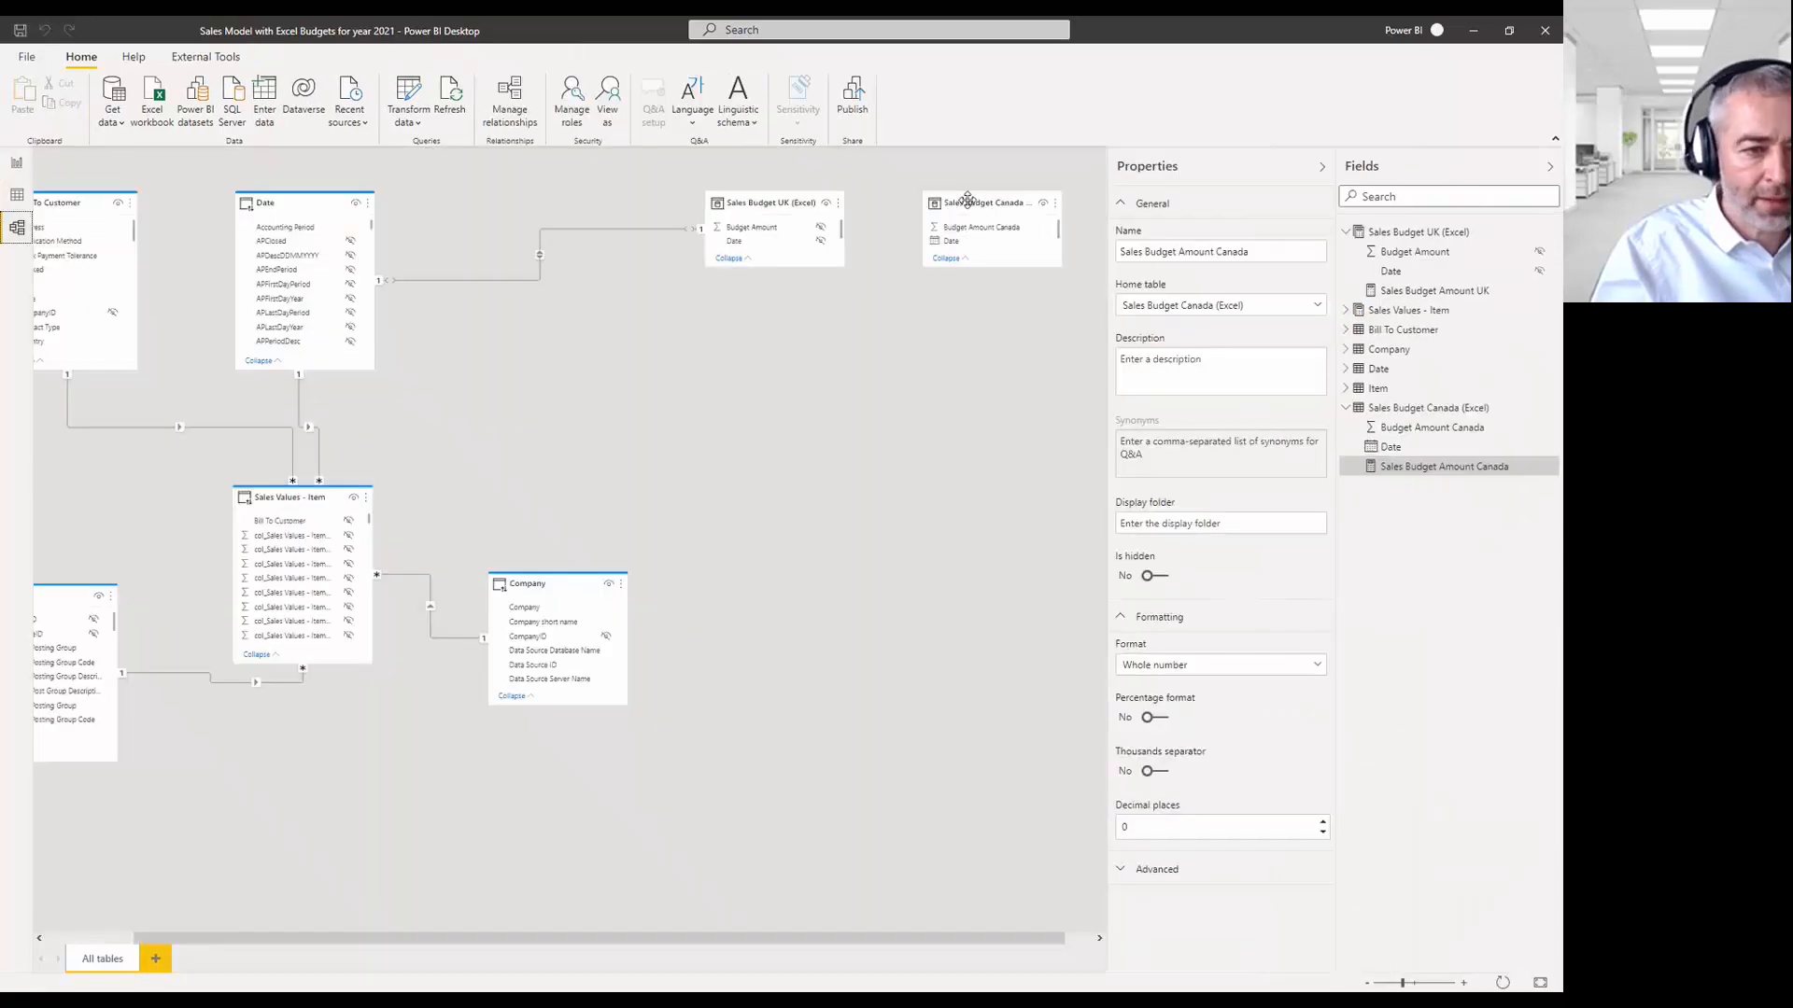
Relate the Date column of Sales Budget Canada (Excel) to Date in the Date table as an active many-to-one relationship, cross-filtering both ways.
{"action": "left_click_drag", "start_coordinate": [961, 196], "coordinate": [381, 303]}
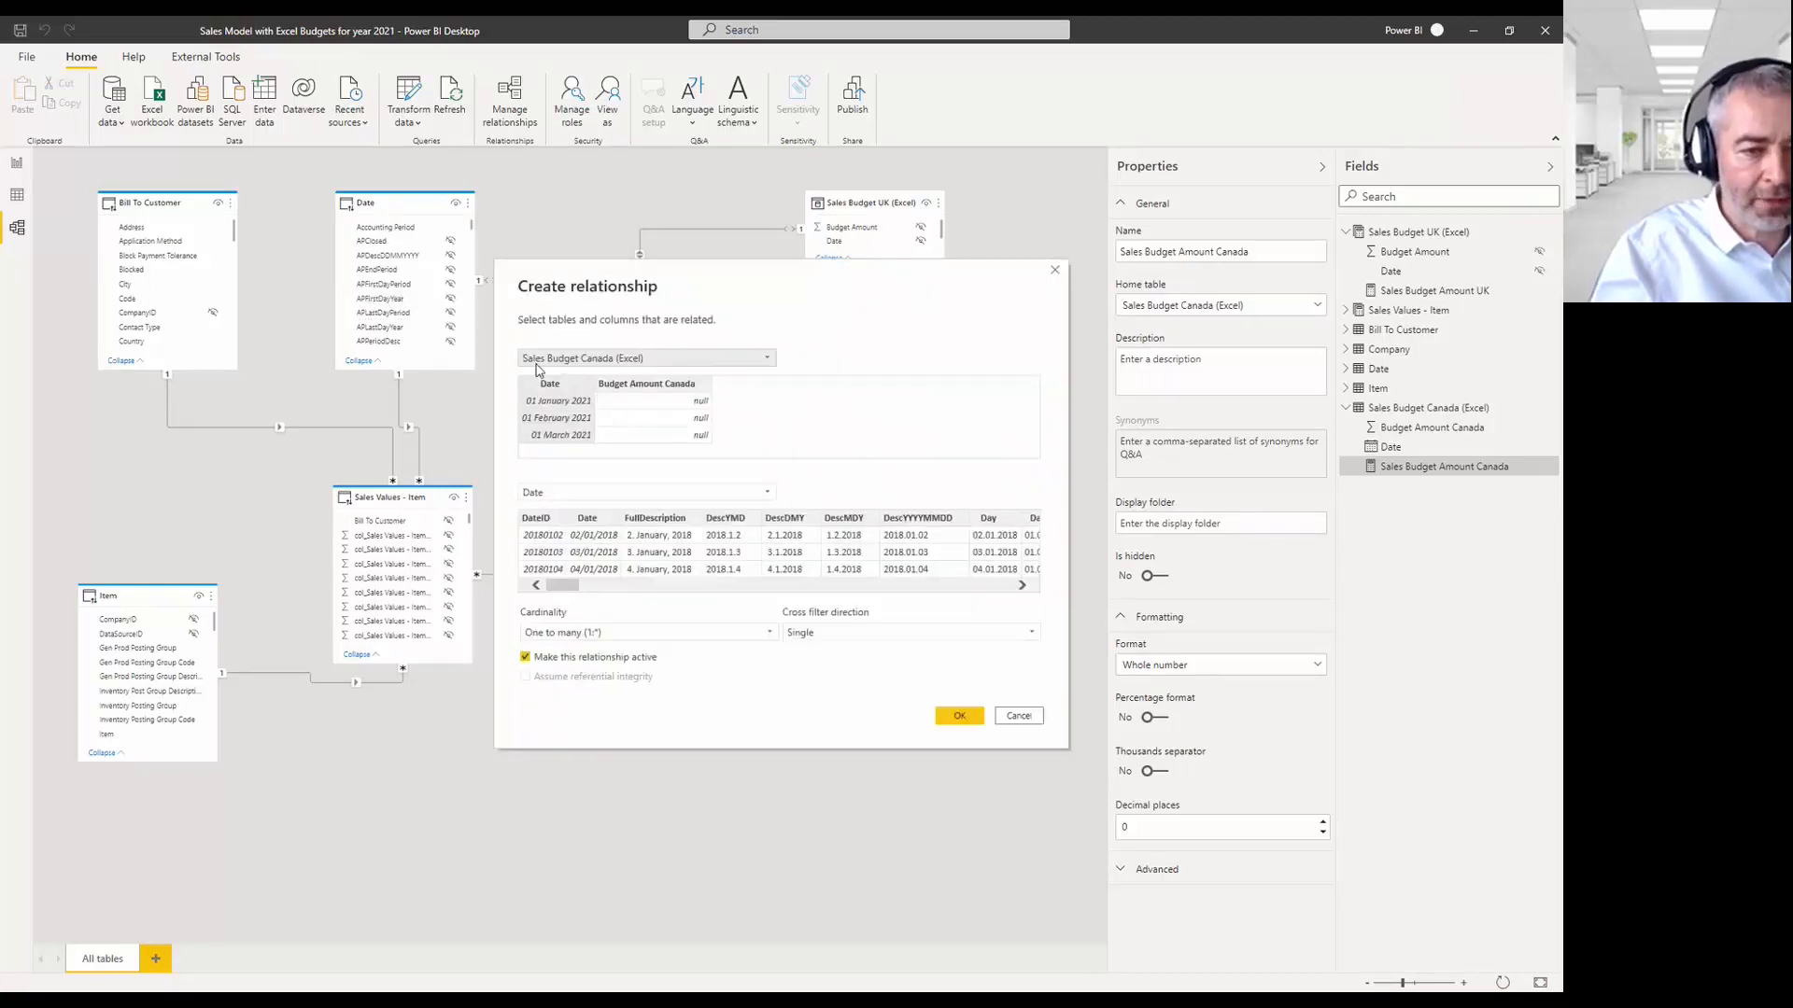
{"action": "left_click", "coordinate": [598, 519]}
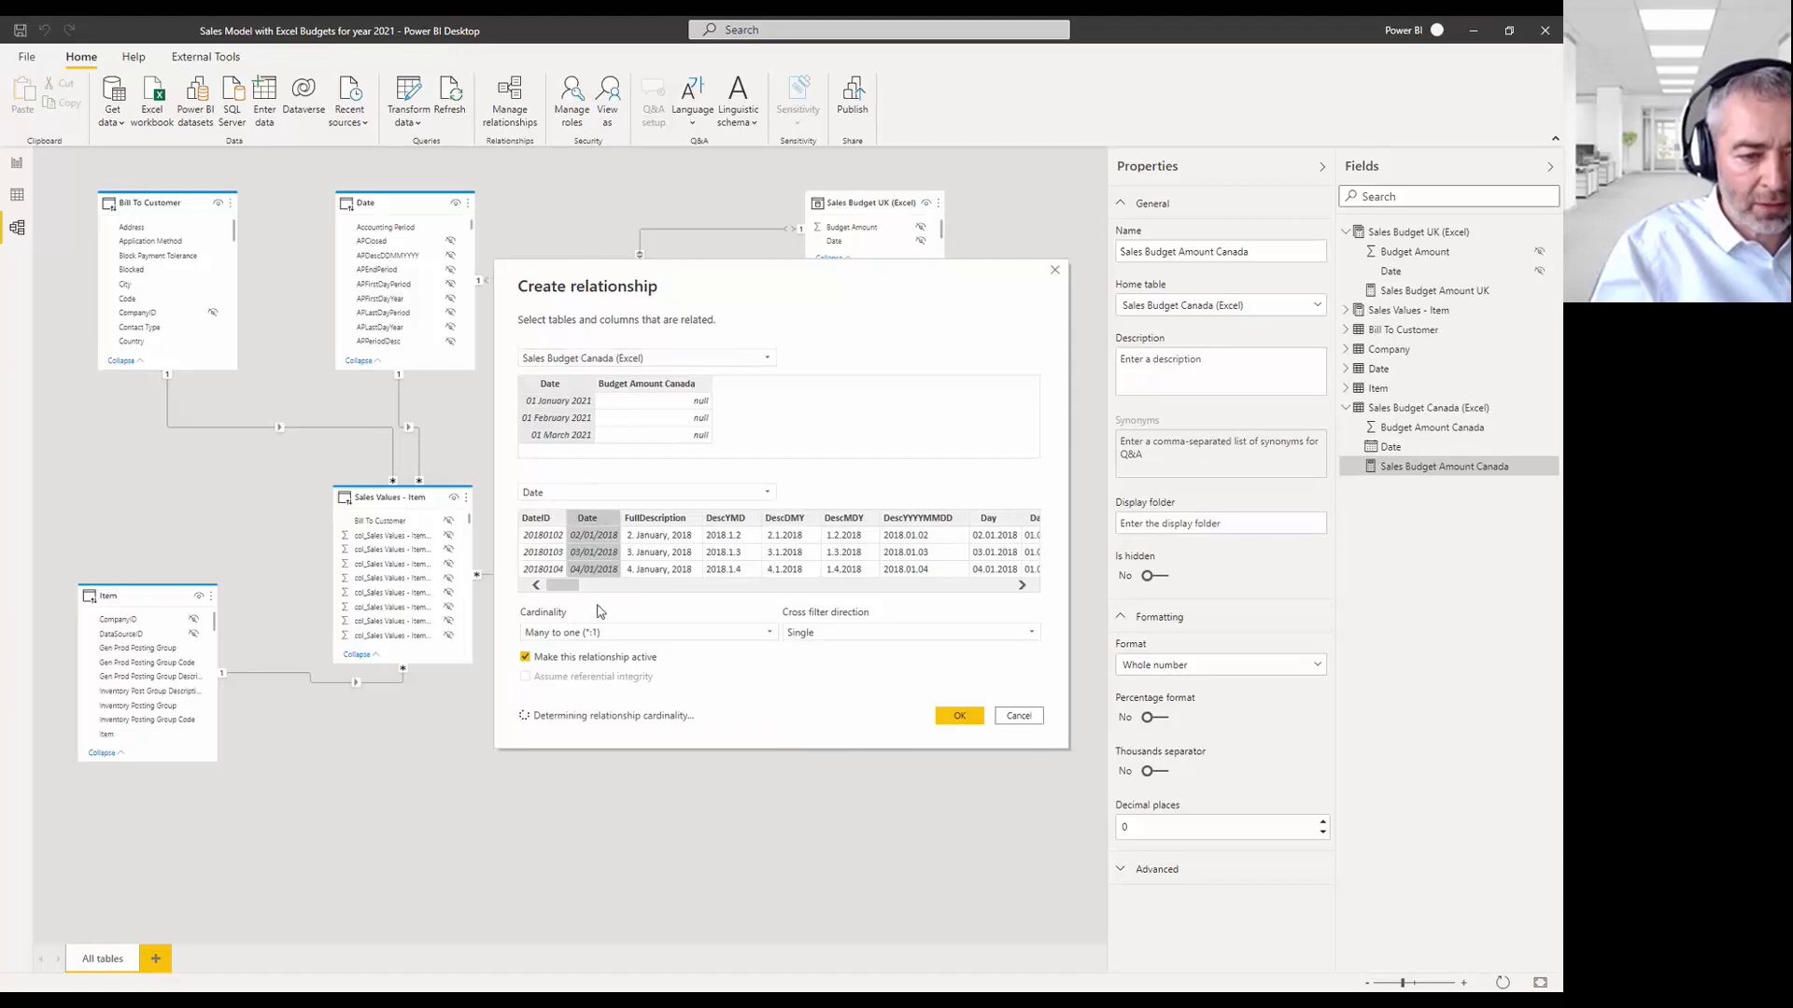
{"action": "left_click", "coordinate": [609, 635]}
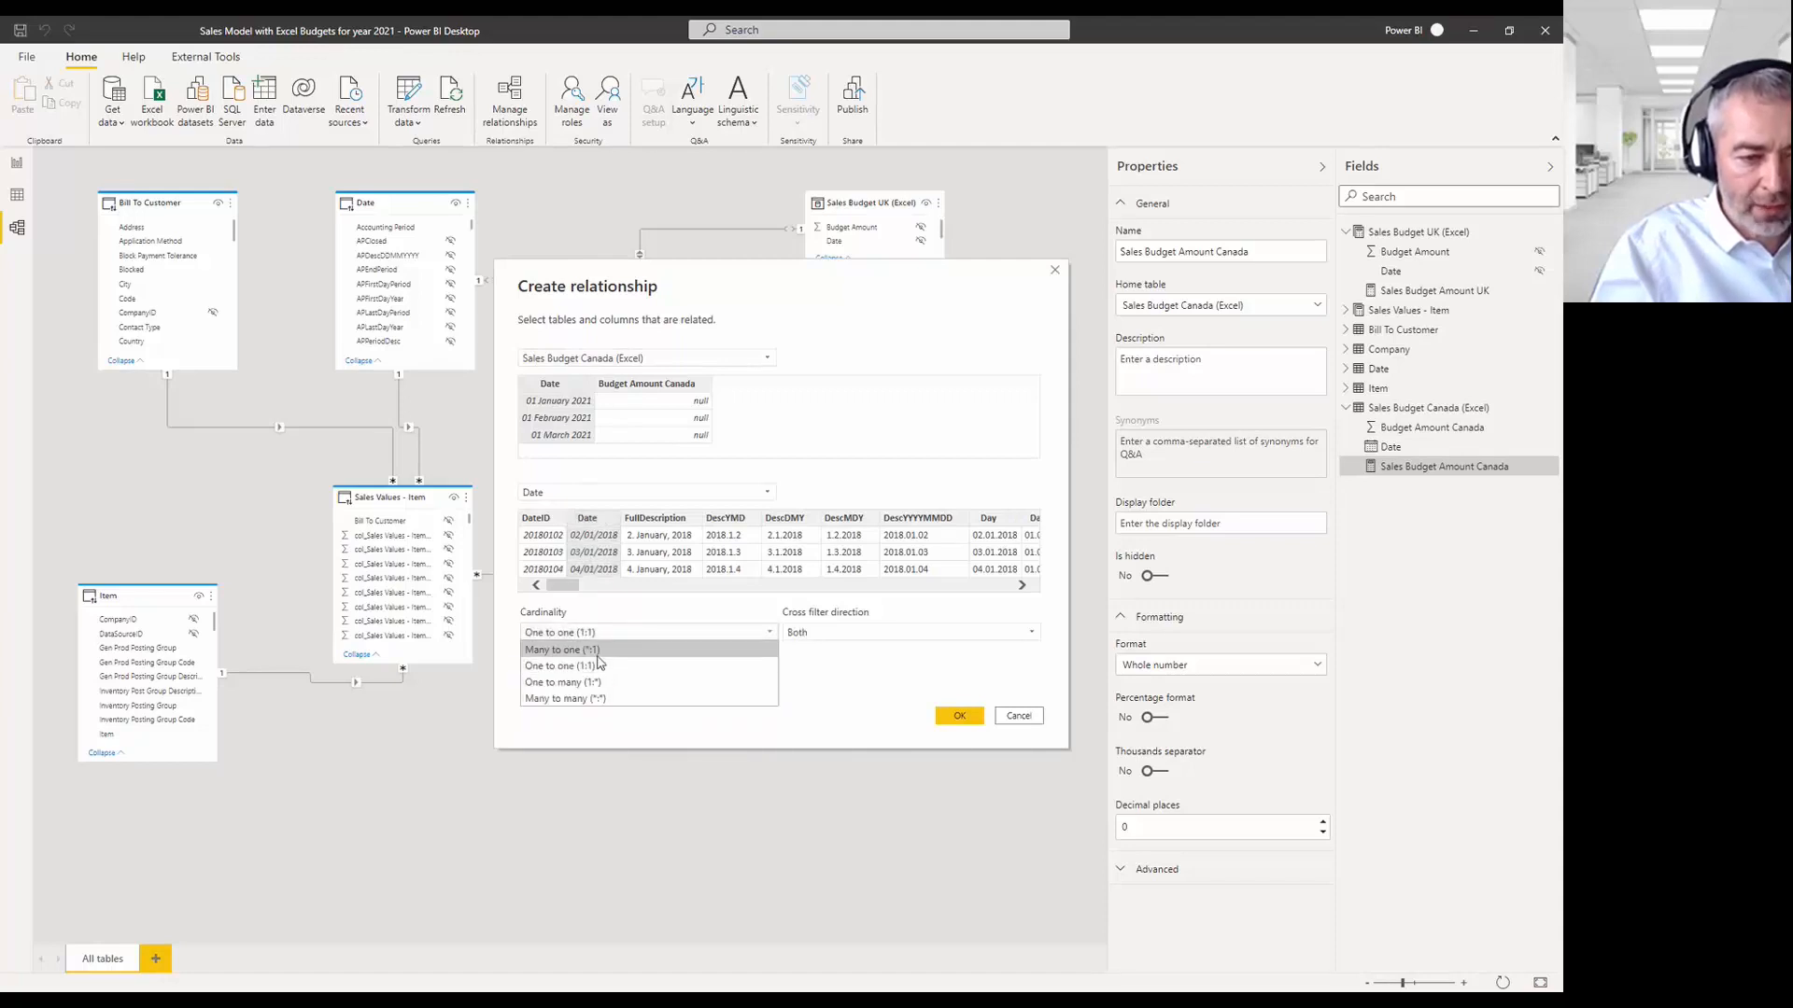
{"action": "left_click", "coordinate": [599, 651]}
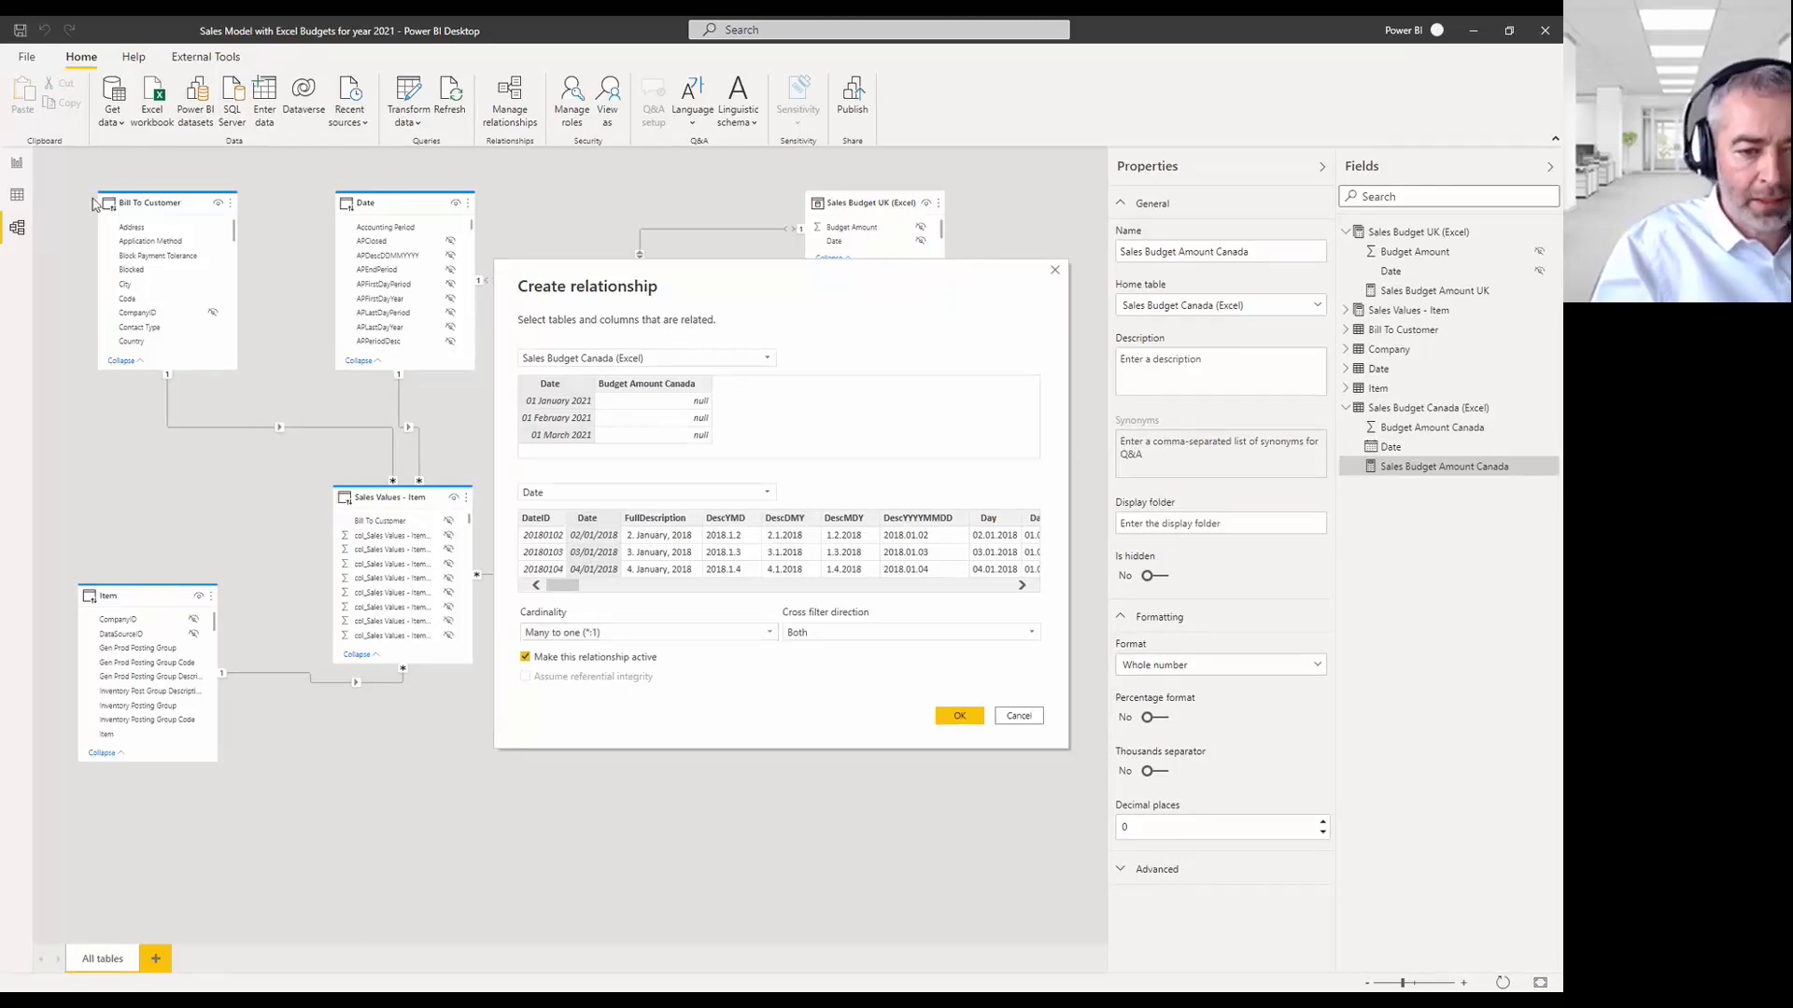
{"action": "left_click", "coordinate": [940, 723]}
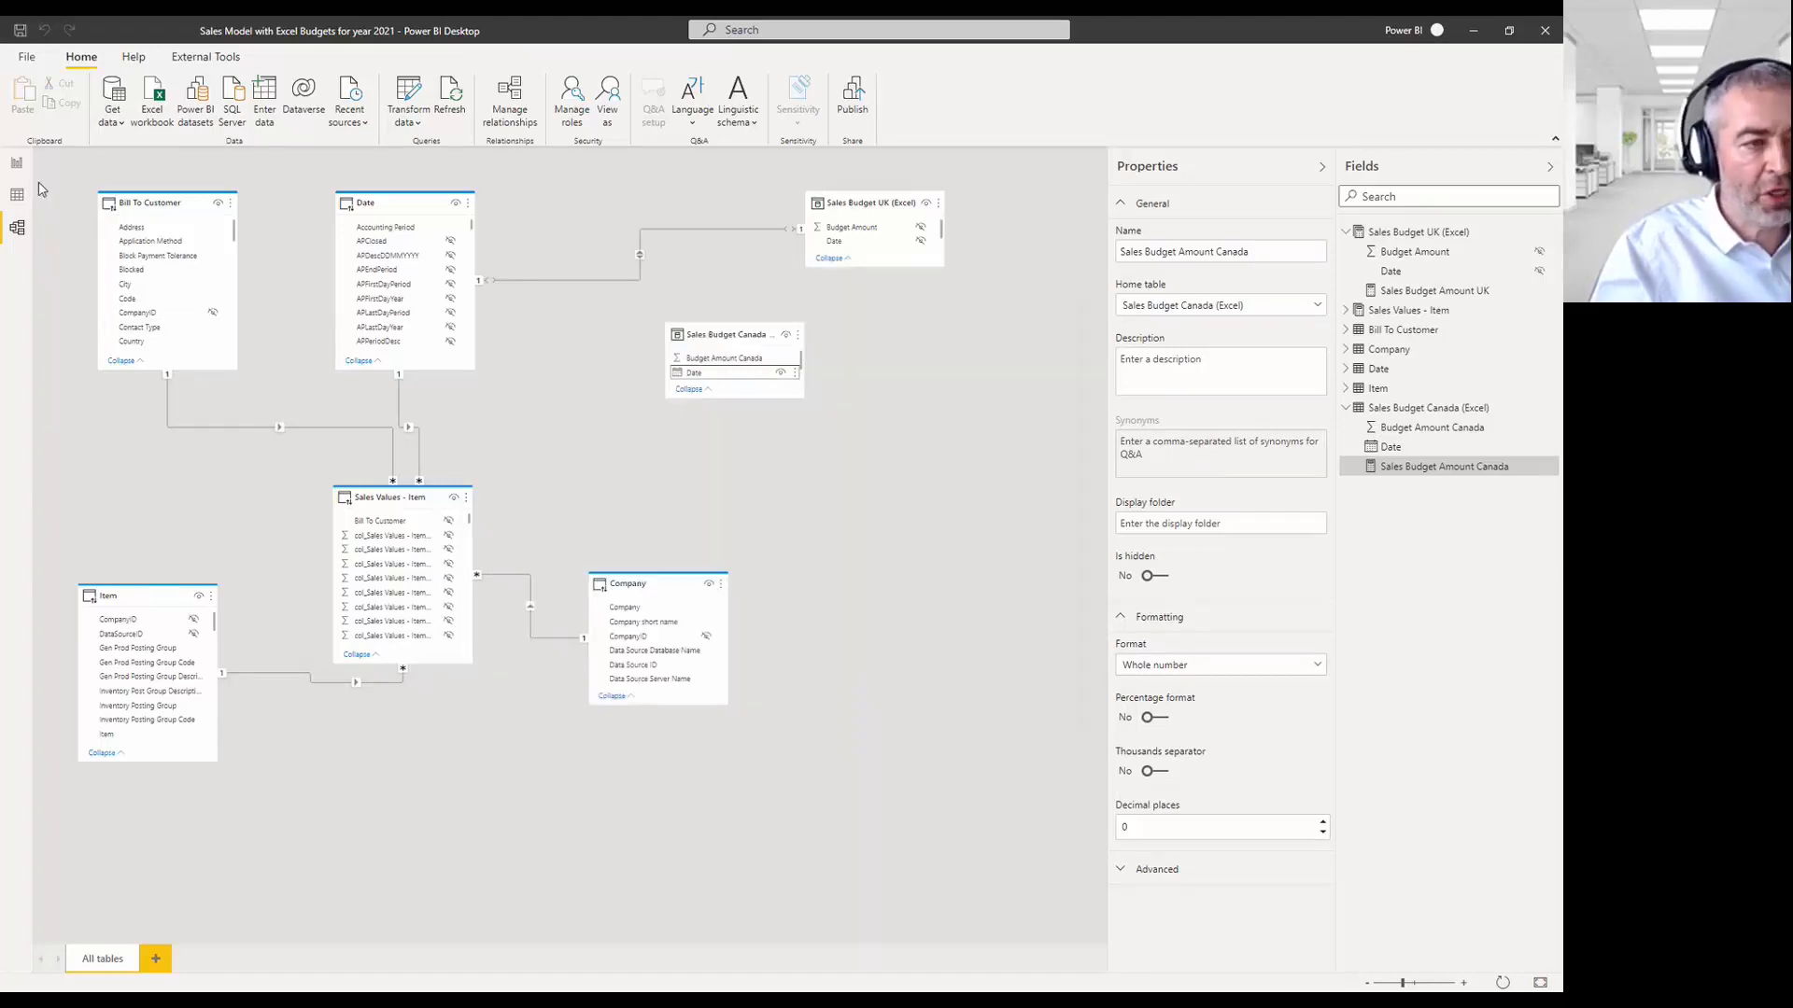
Publish the updated report to the BI4Dynamics PPU Departments workspace and open the published version in the Power BI service.
{"action": "left_click", "coordinate": [18, 163]}
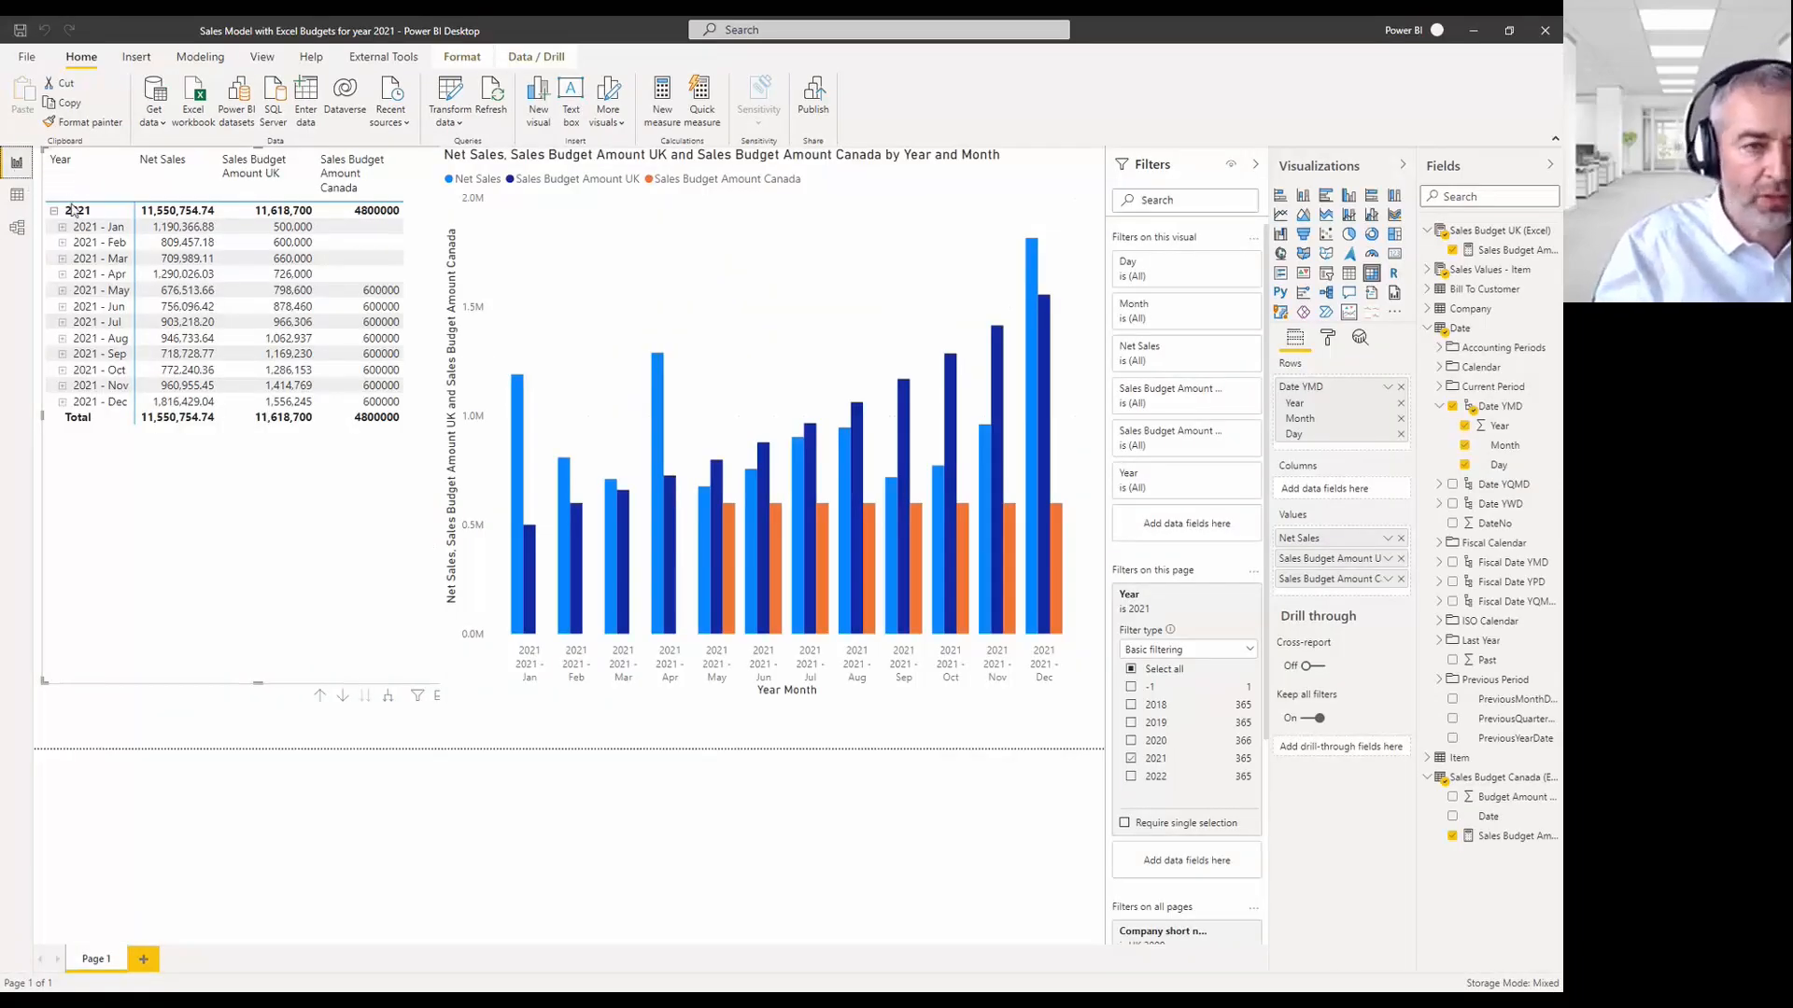
{"action": "left_click", "coordinate": [812, 98]}
{"action": "left_click", "coordinate": [801, 516]}
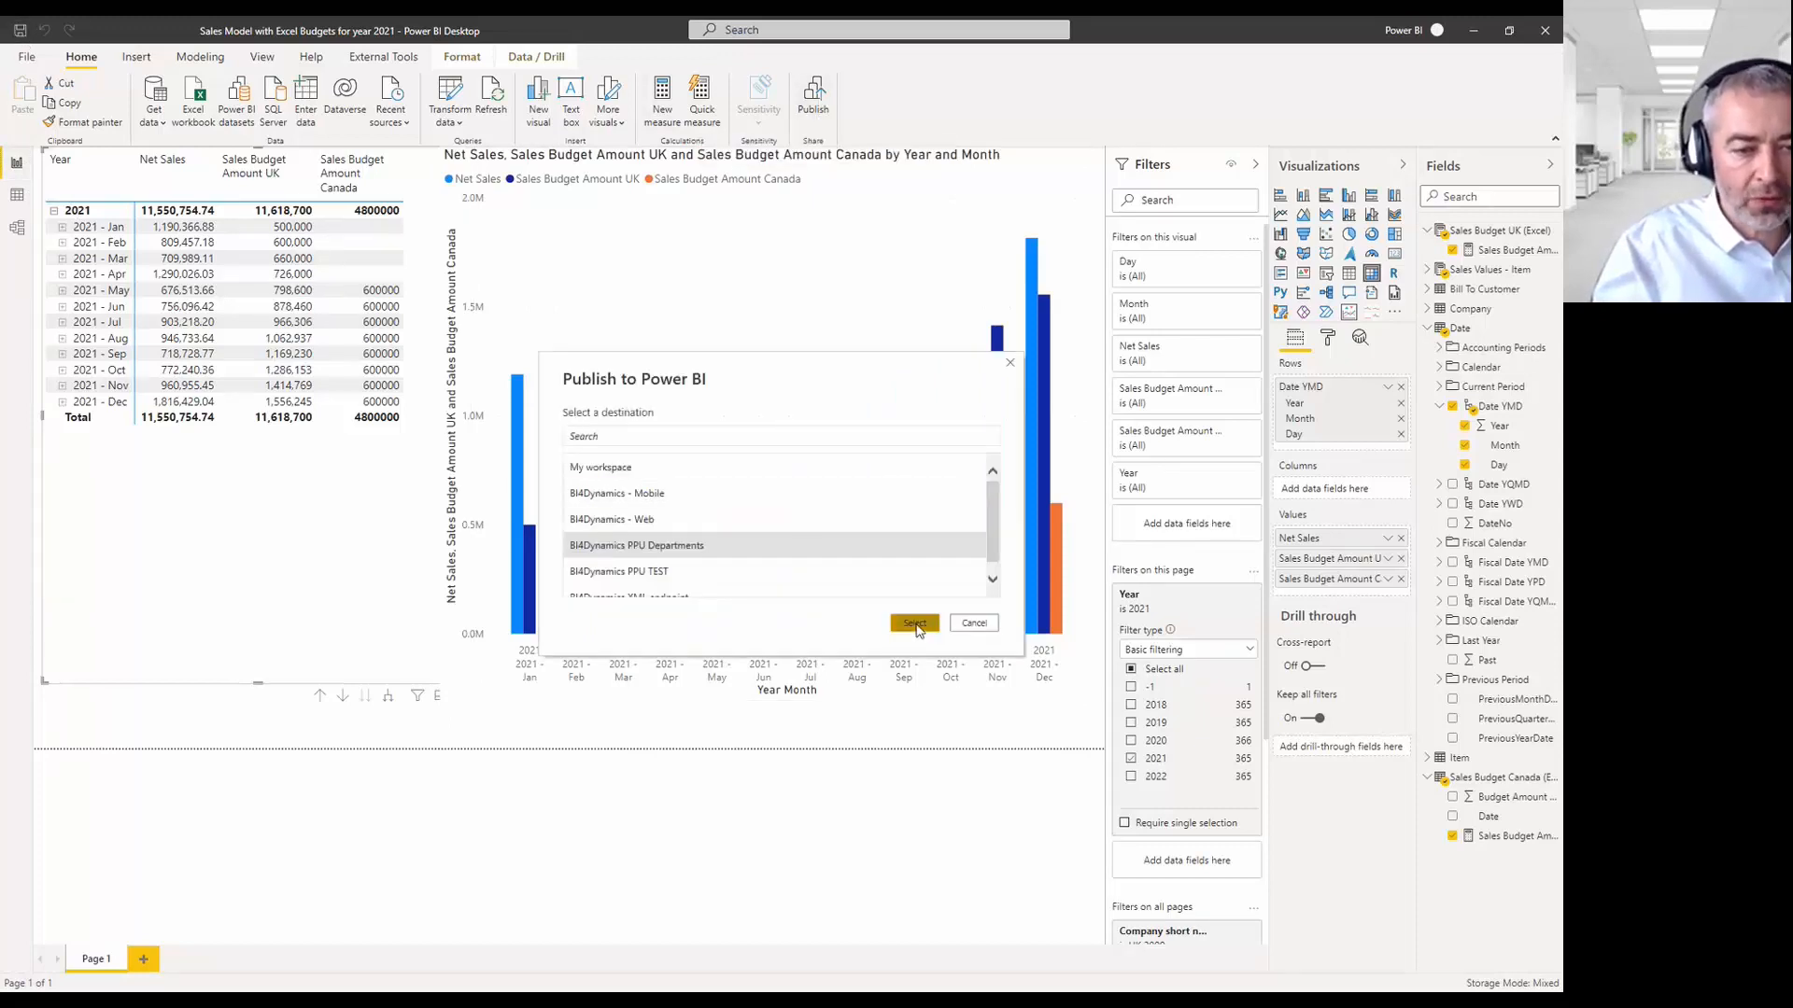
{"action": "left_click", "coordinate": [898, 626]}
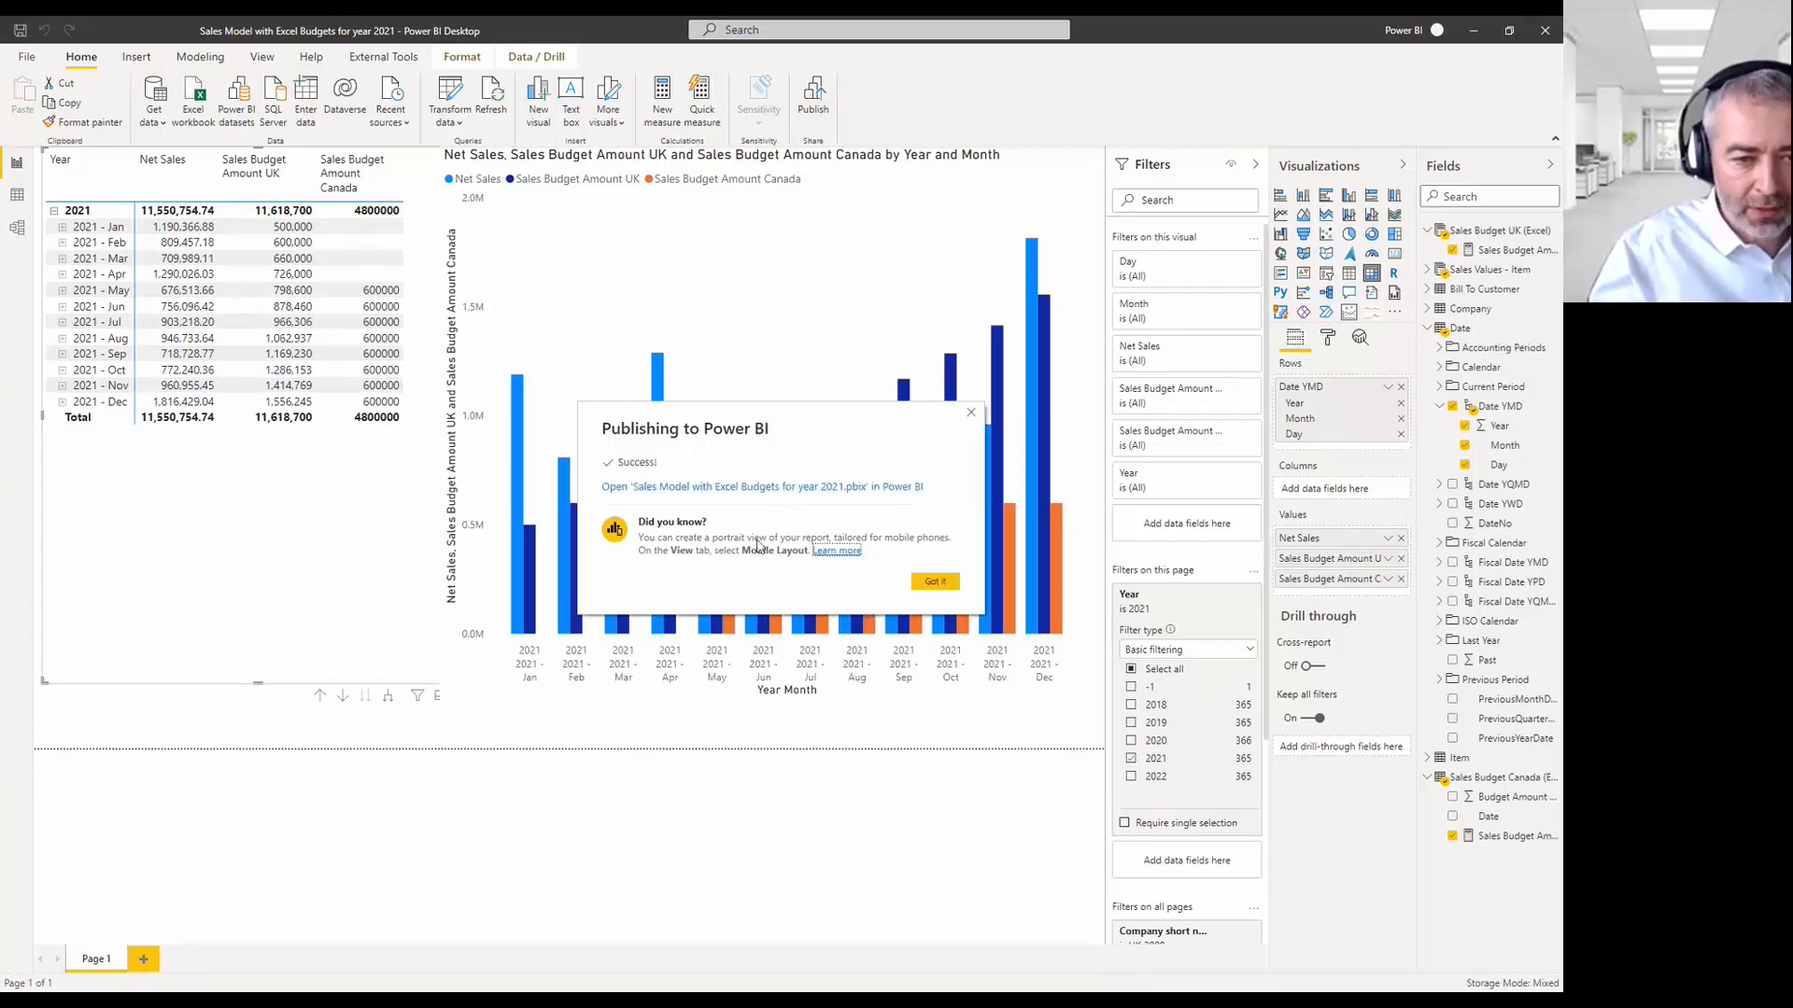
{"action": "left_click", "coordinate": [758, 487]}
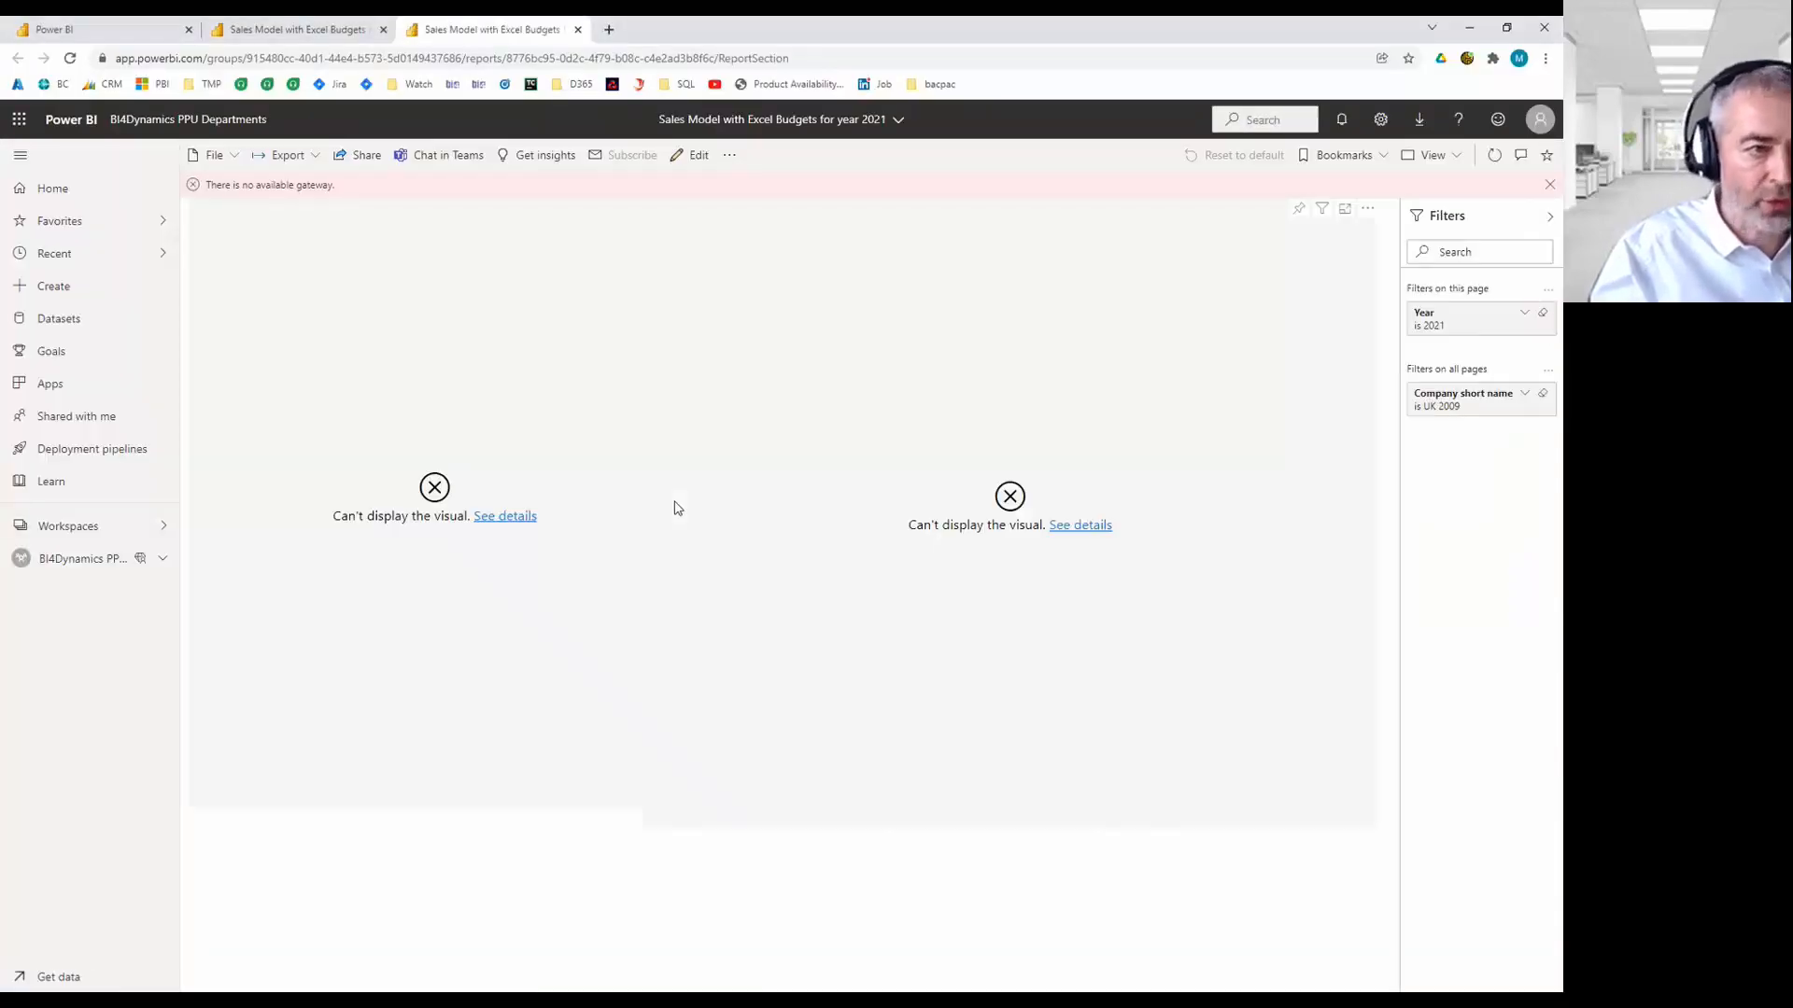
{"action": "left_click", "coordinate": [109, 525]}
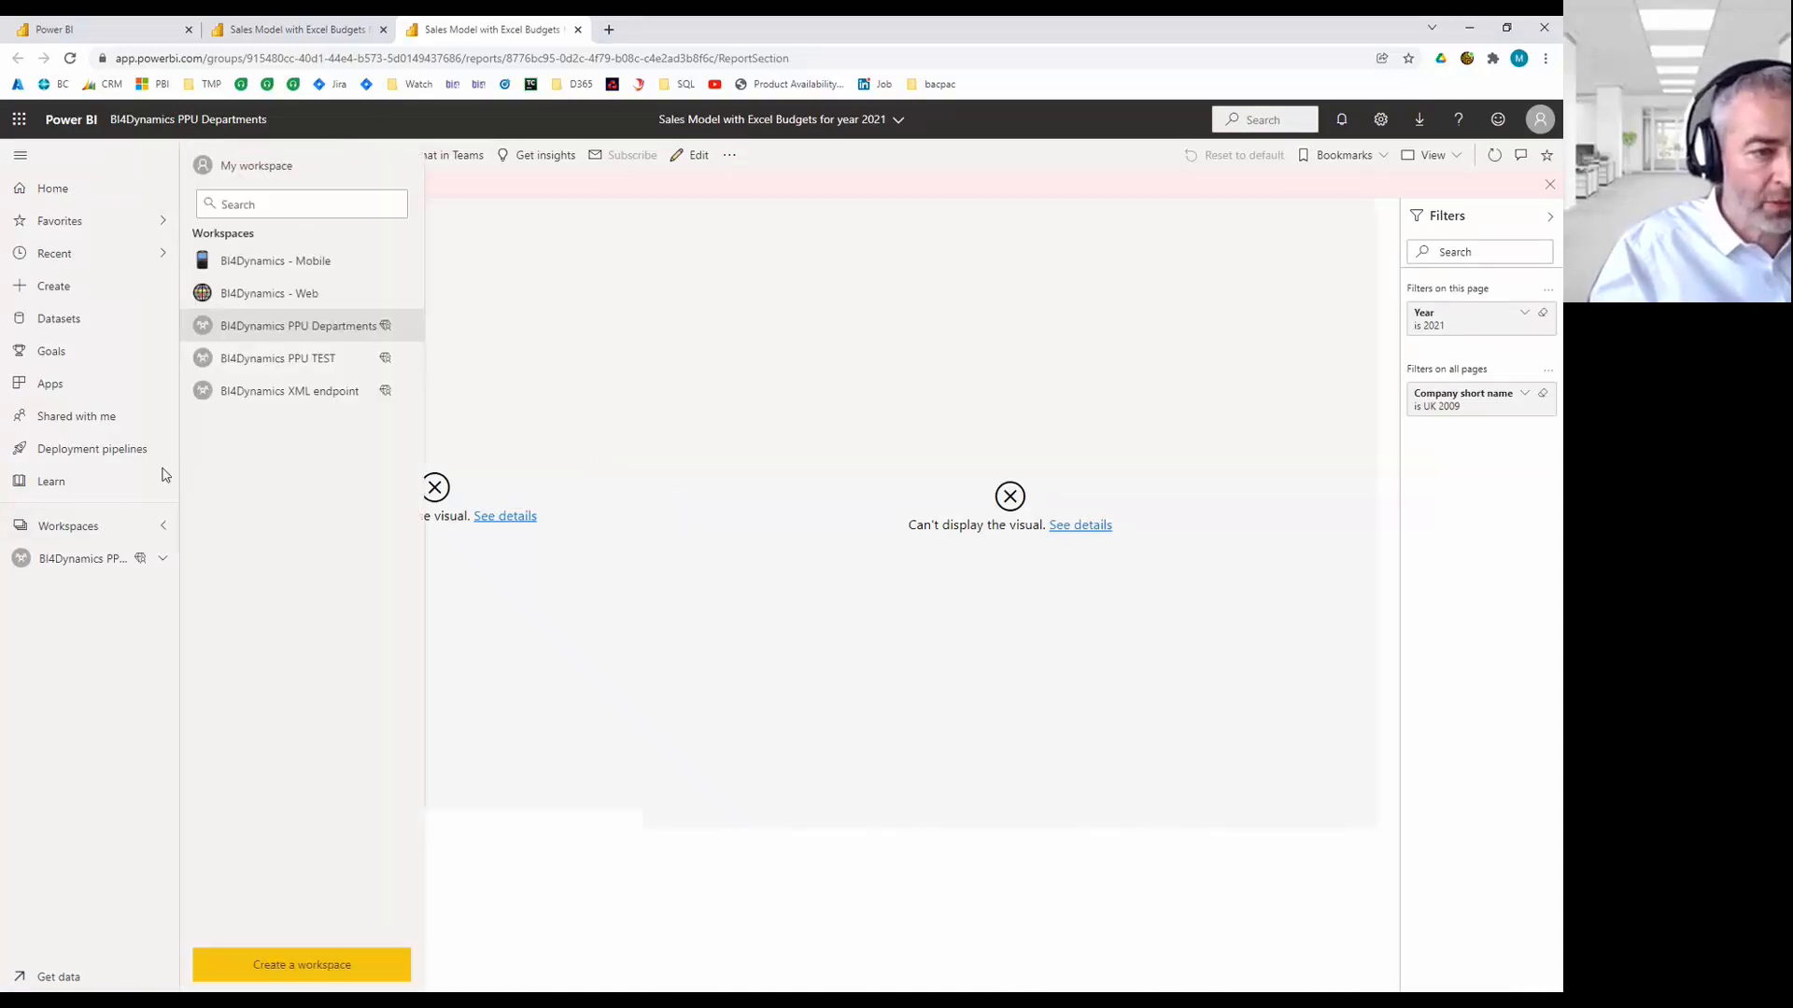
{"action": "left_click", "coordinate": [408, 325]}
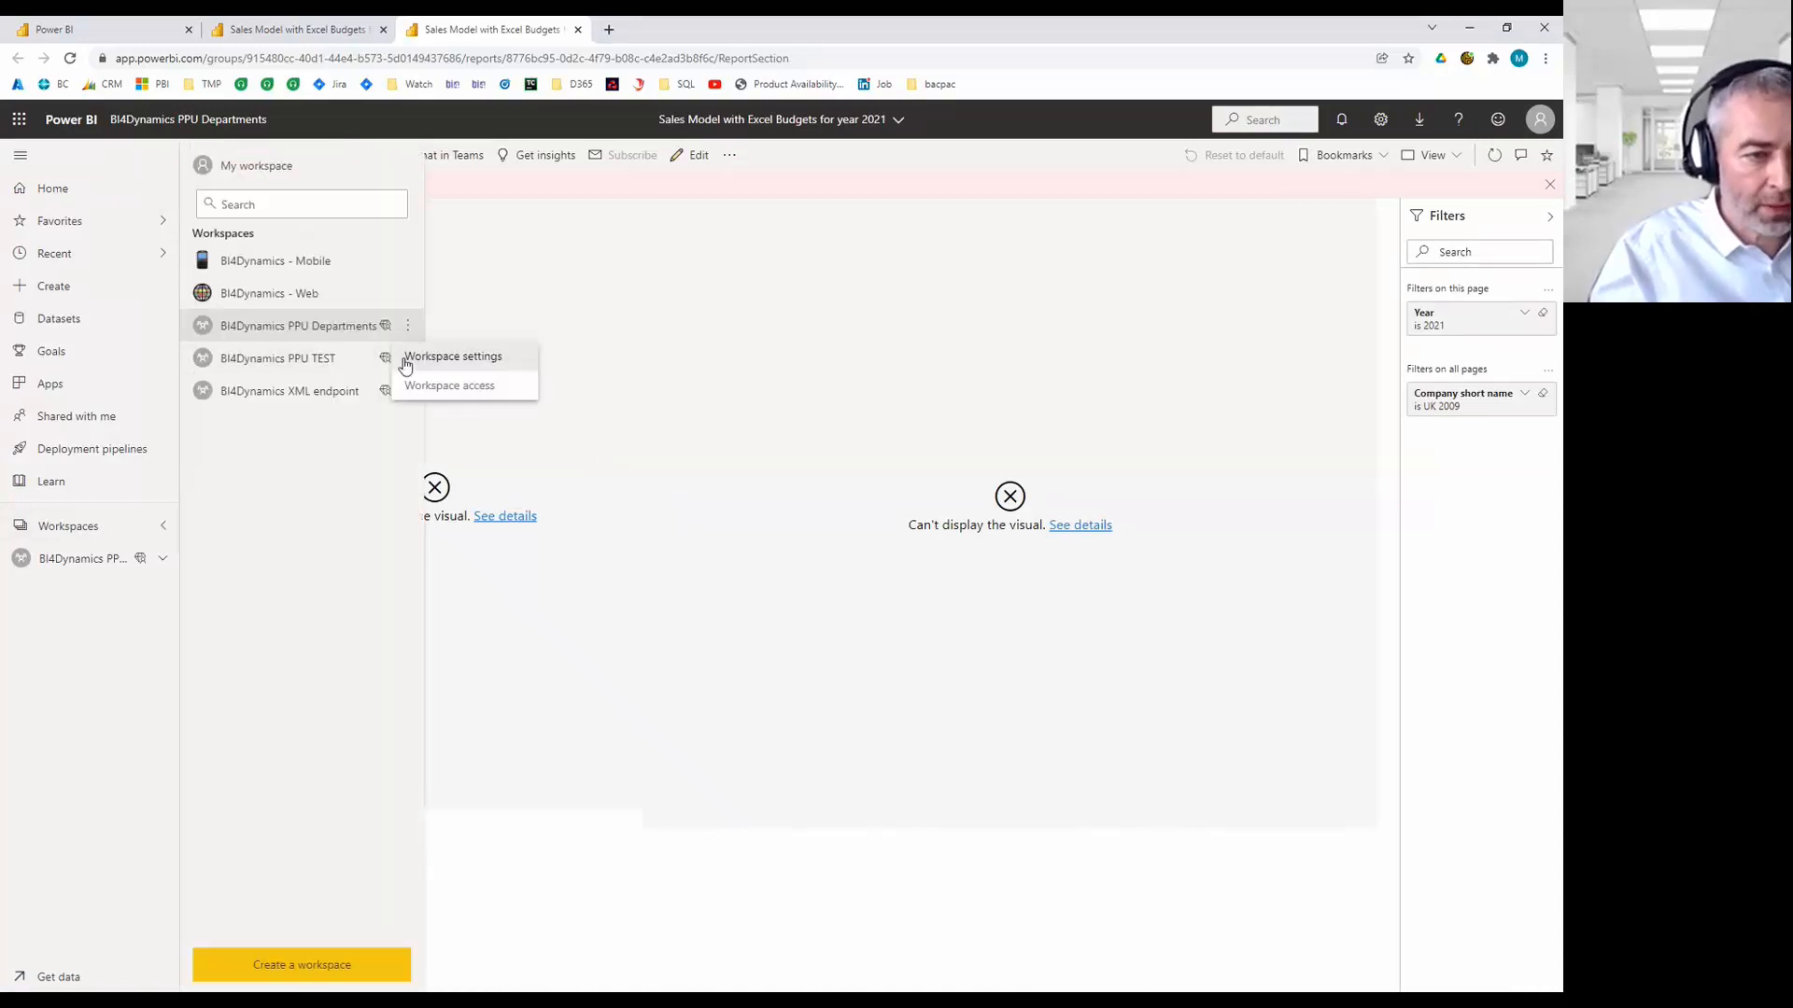
{"action": "key", "text": "Escape"}
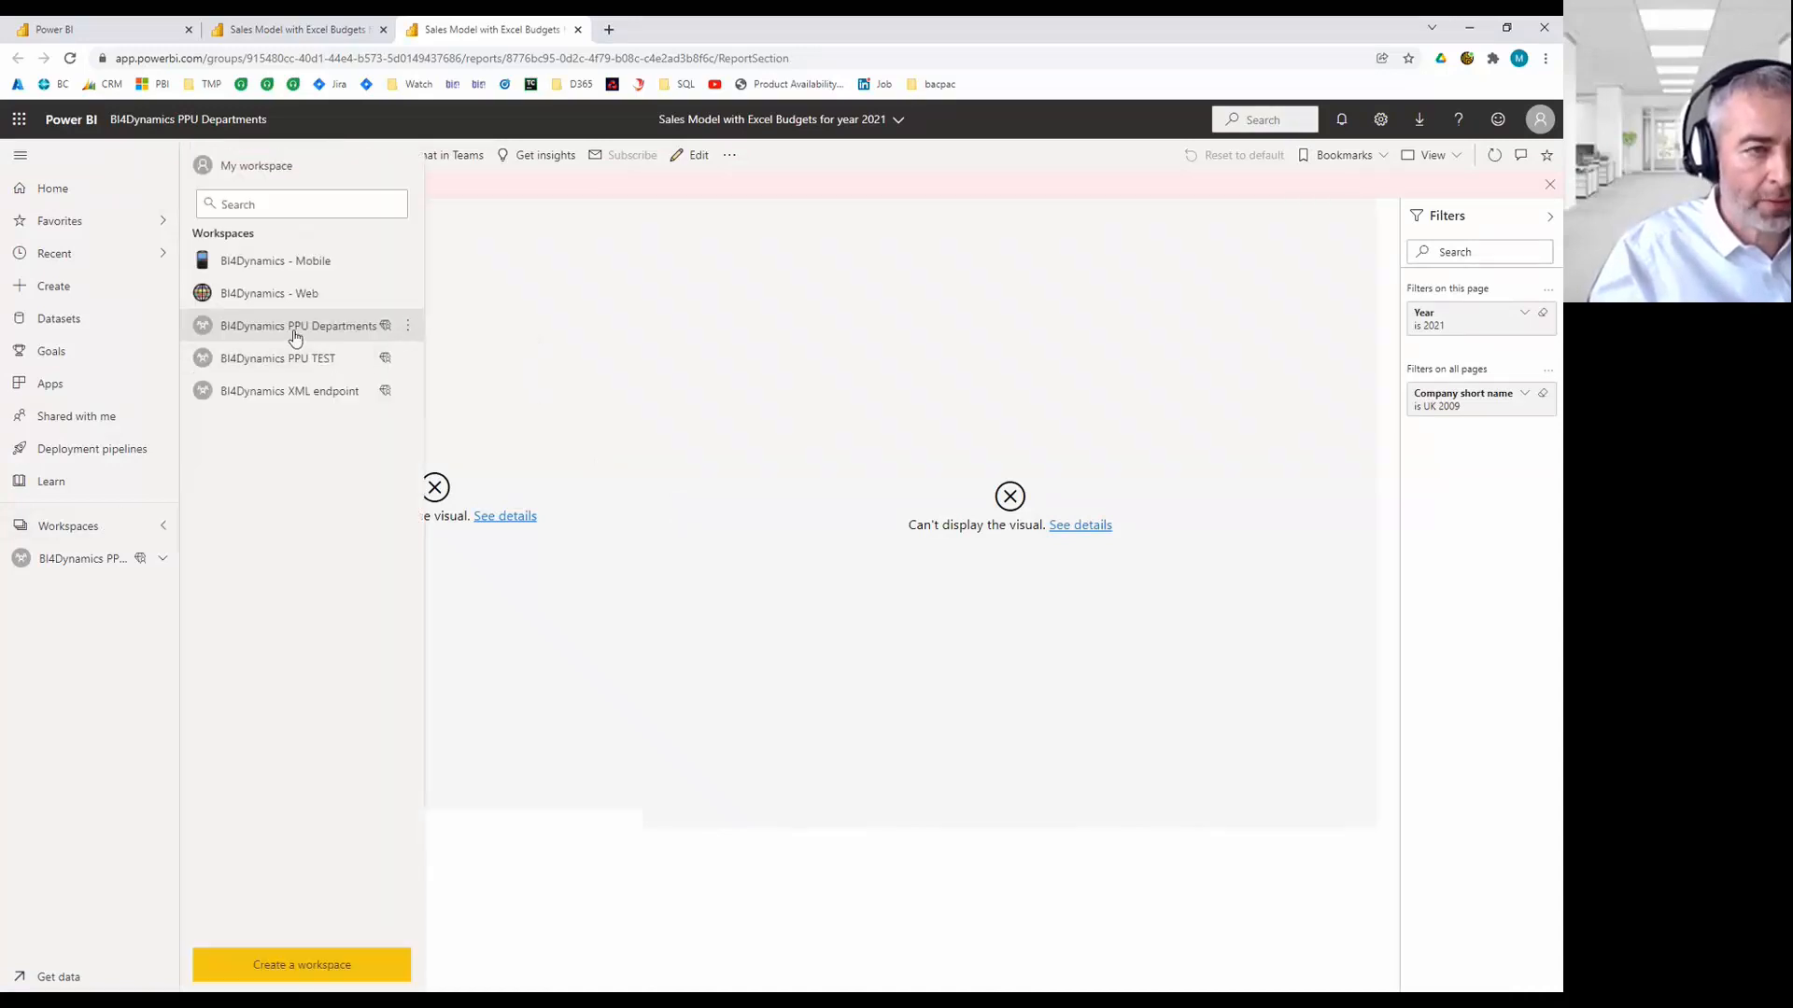
Open the settings of the Sales Model with Excel Budgets dataset in BI4Dynamics PPU Departments and expand the first gateway's data sources.
{"action": "left_click", "coordinate": [109, 32]}
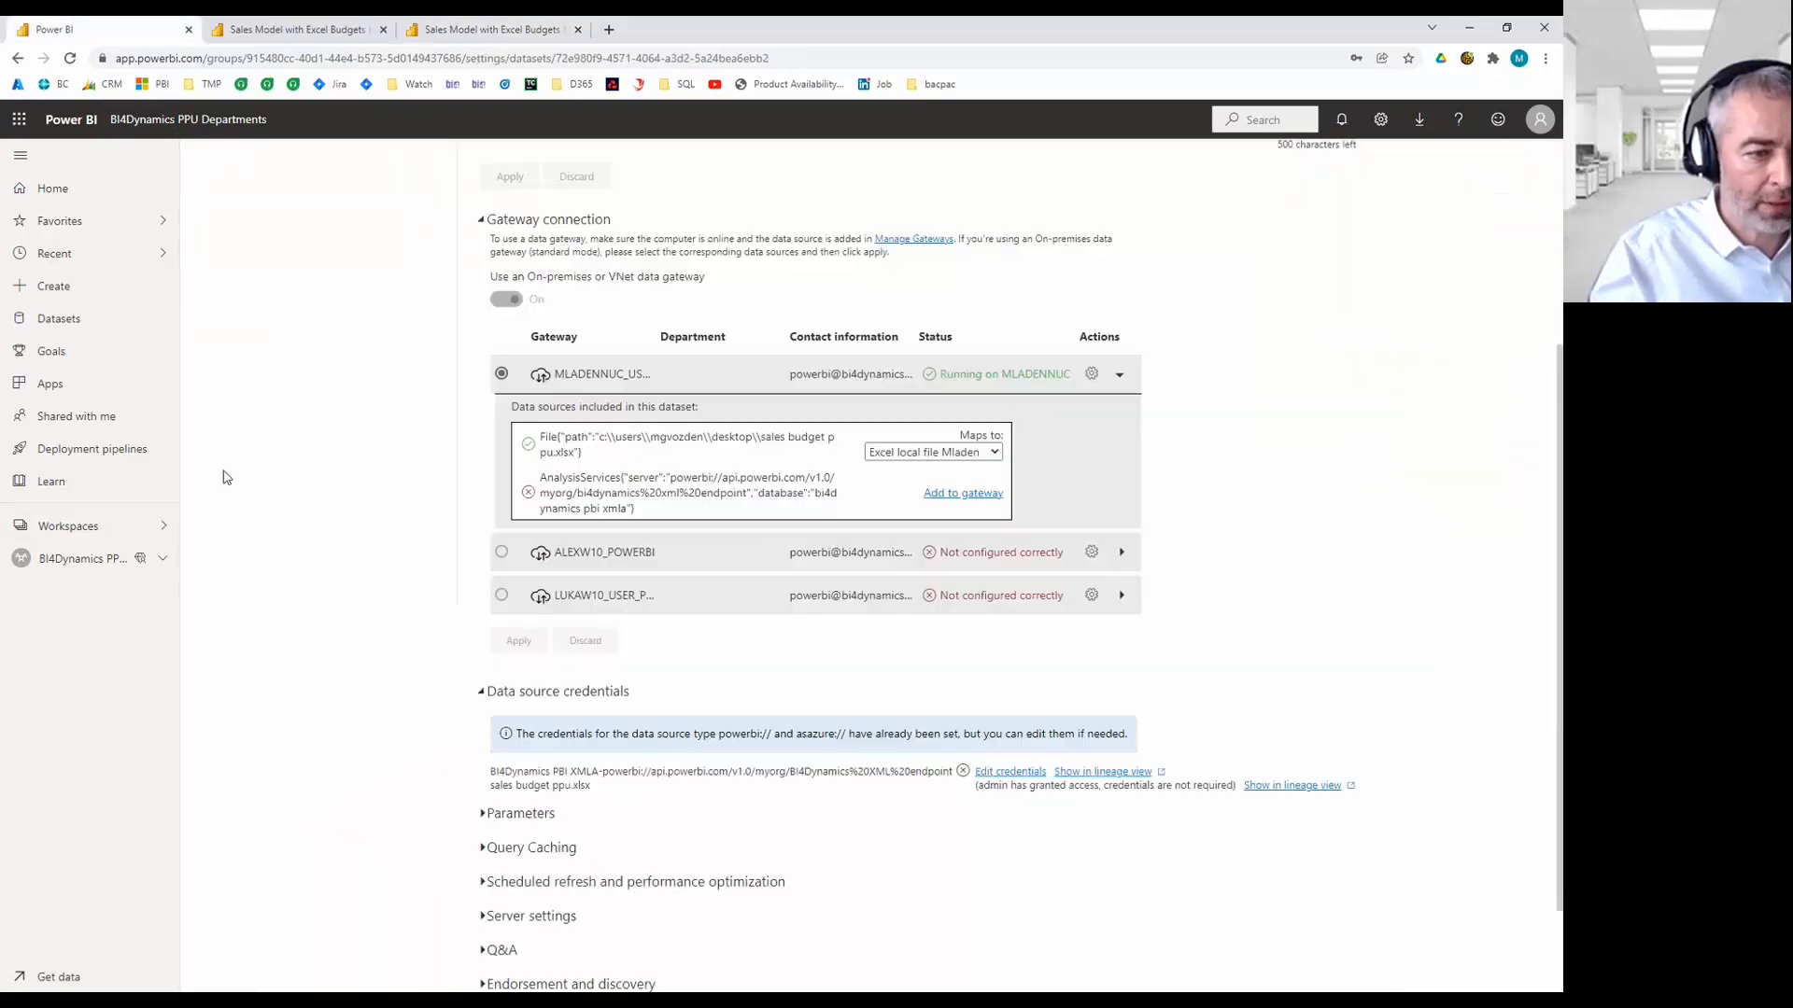
{"action": "left_click", "coordinate": [85, 532]}
{"action": "left_click", "coordinate": [248, 340]}
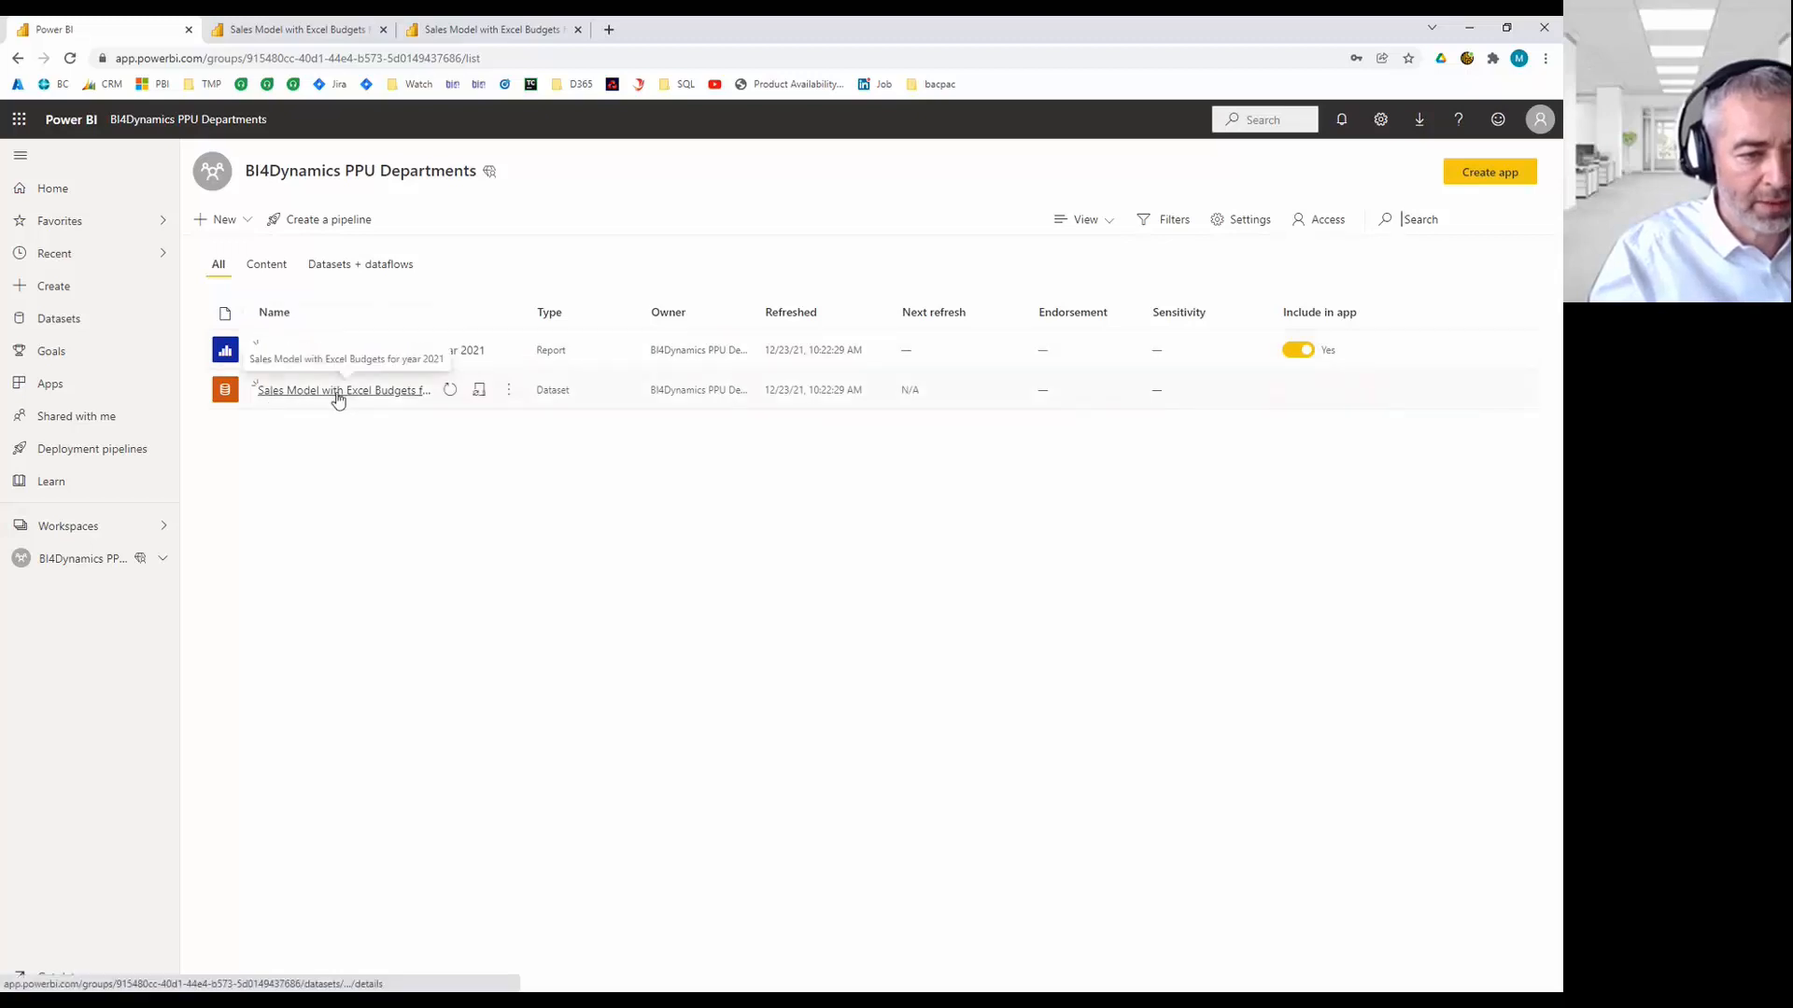
{"action": "left_click", "coordinate": [509, 391]}
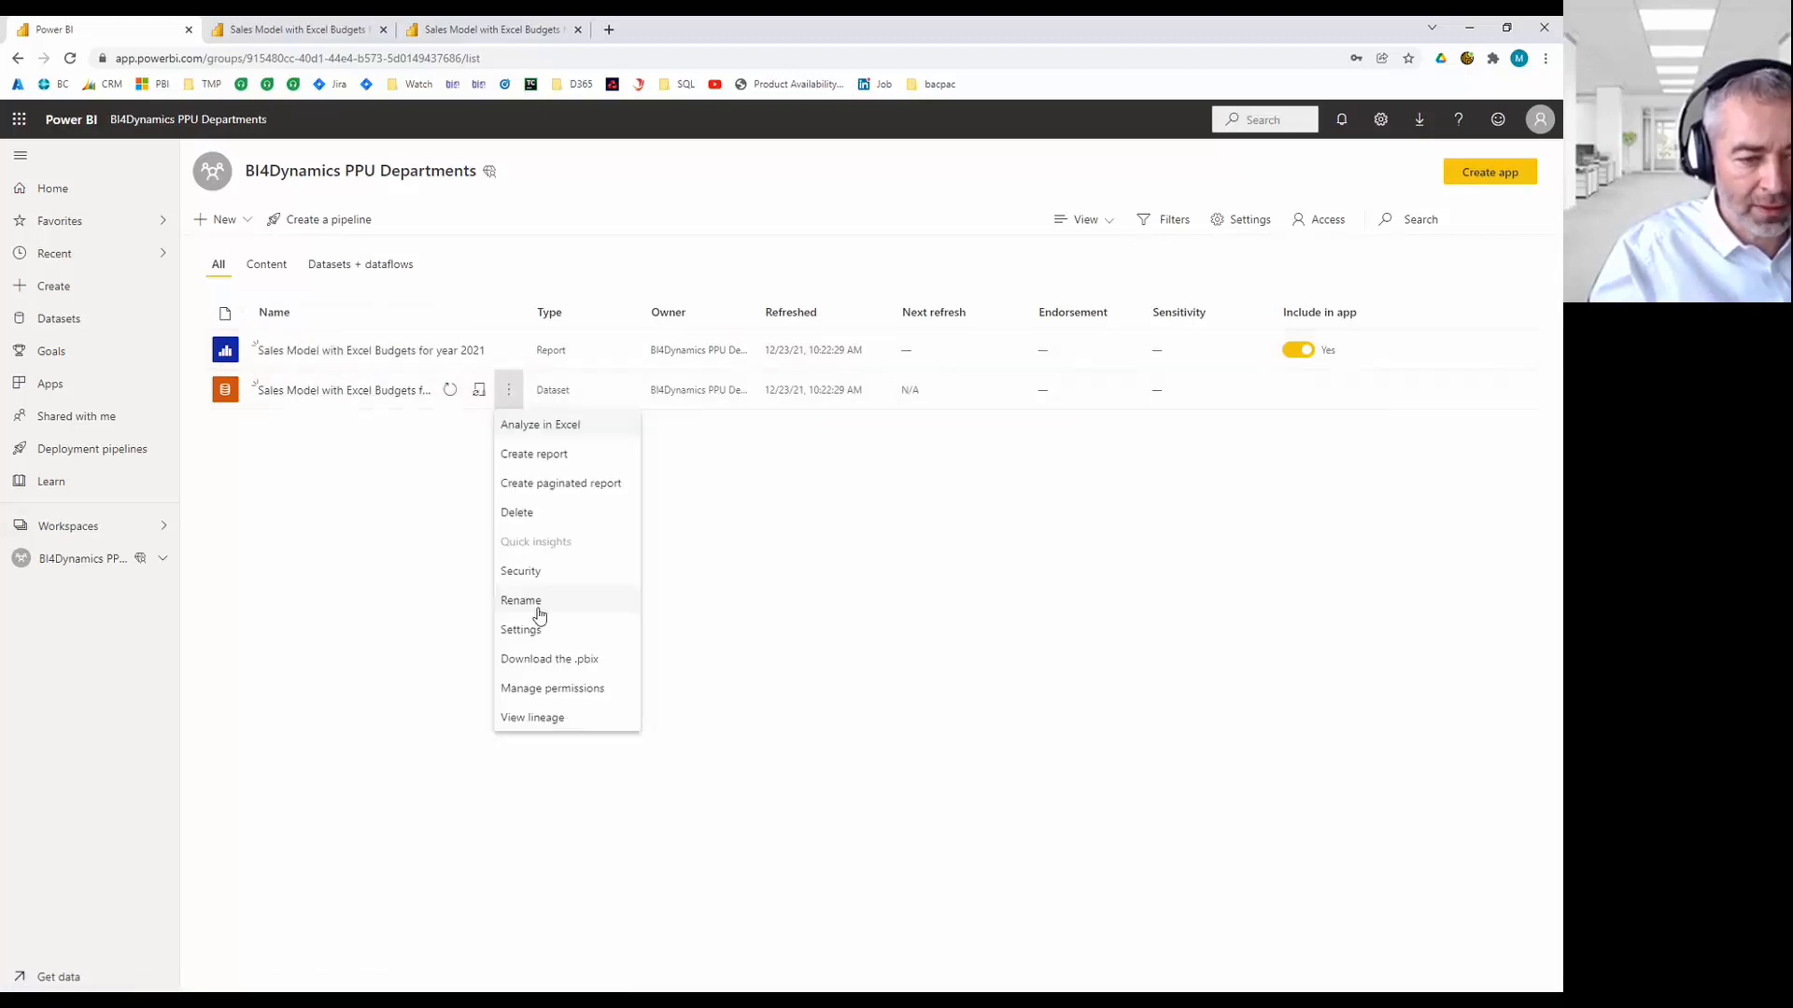
{"action": "left_click", "coordinate": [520, 628]}
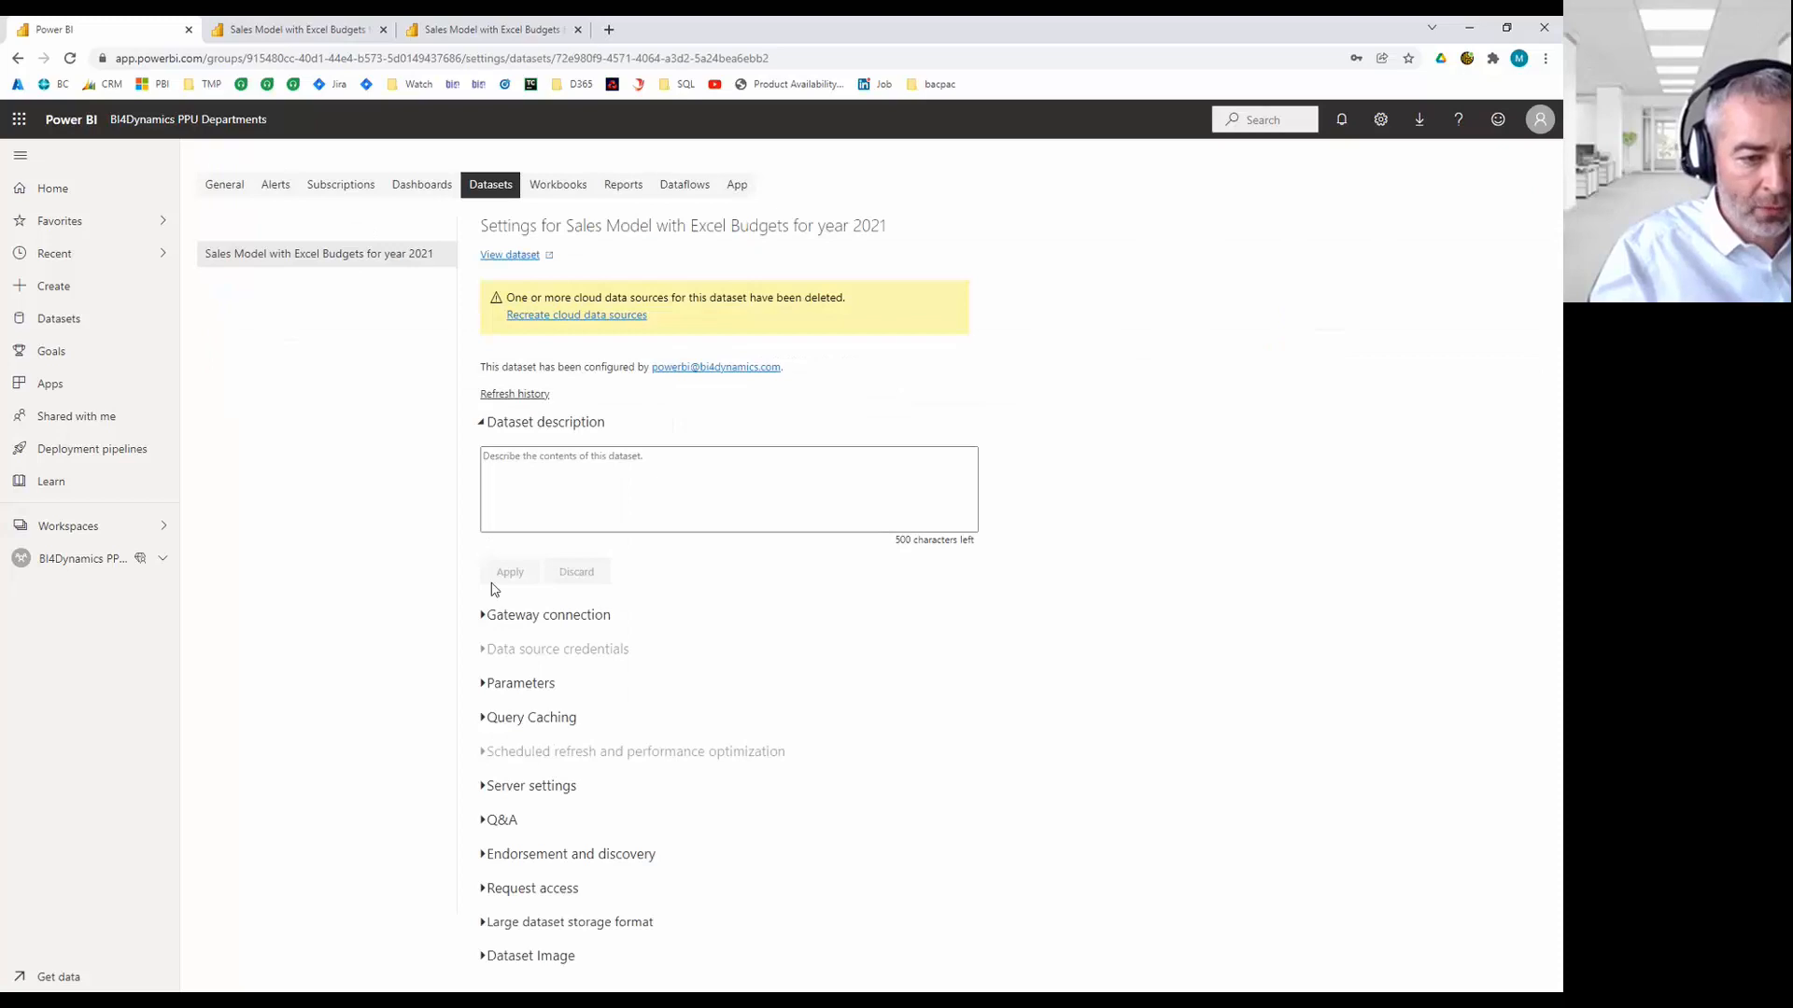
{"action": "left_click", "coordinate": [482, 618]}
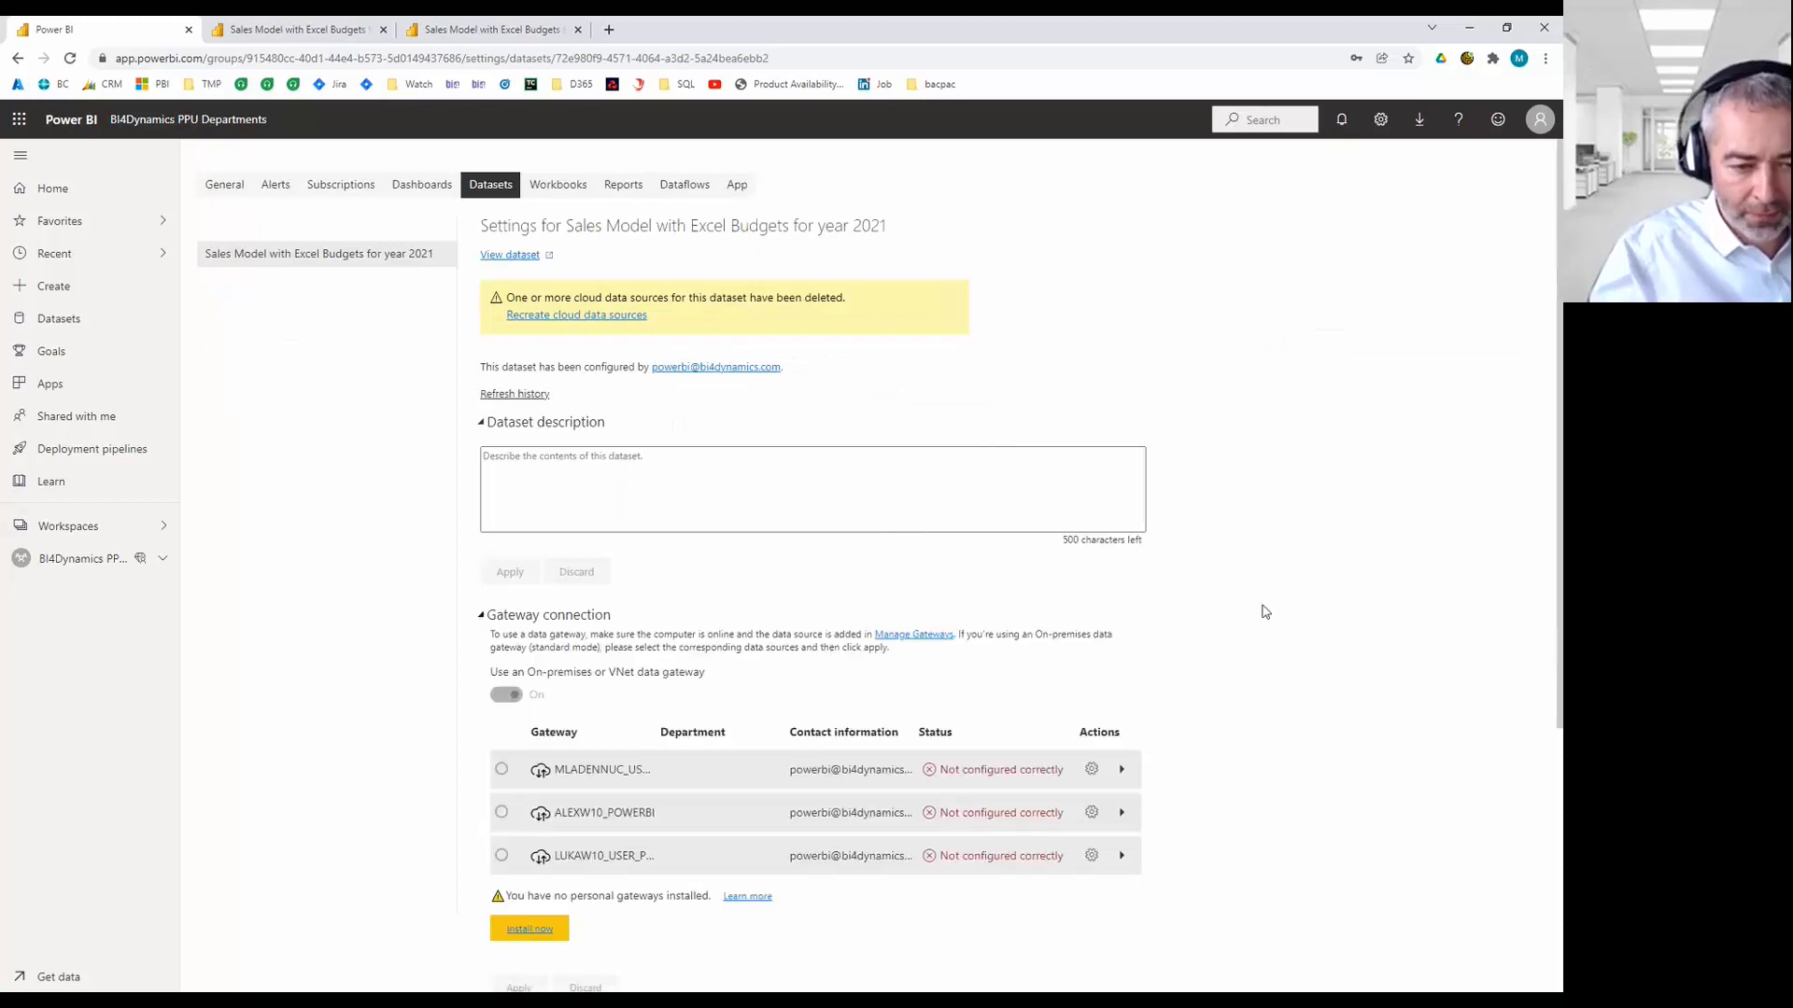
{"action": "scroll", "coordinate": [1265, 612], "scroll_direction": "down", "scroll_amount": 4}
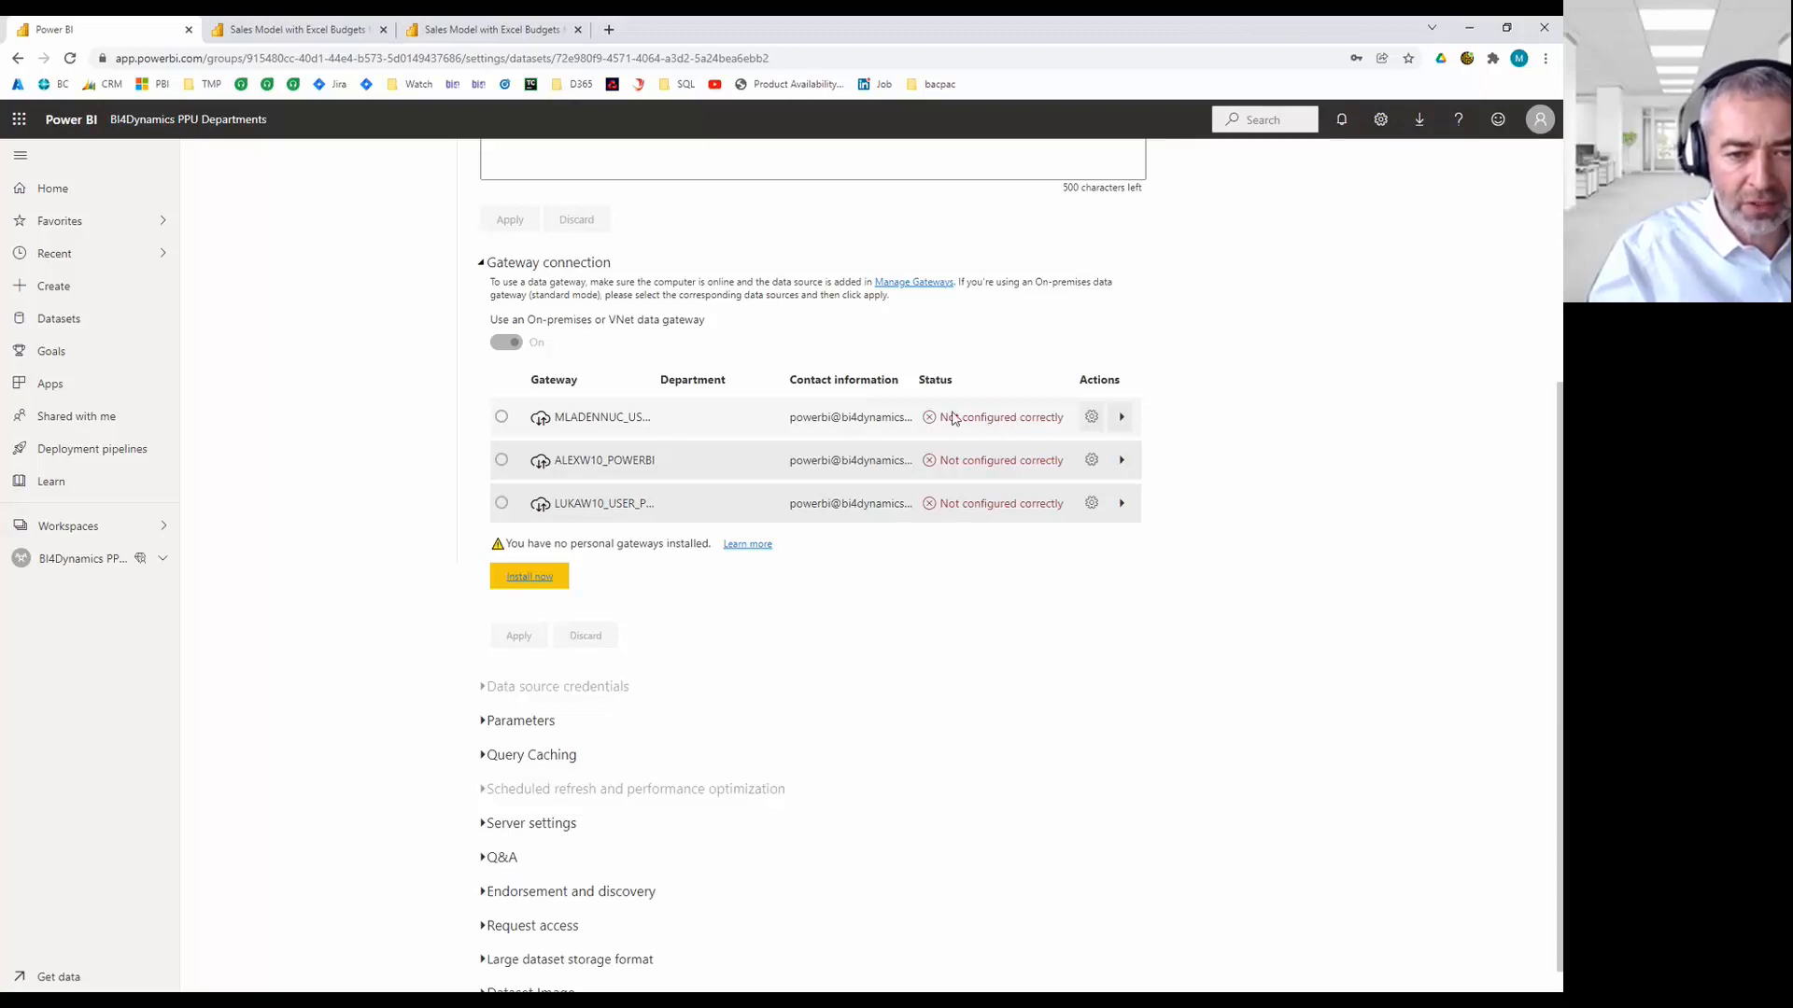
{"action": "left_click", "coordinate": [1121, 417]}
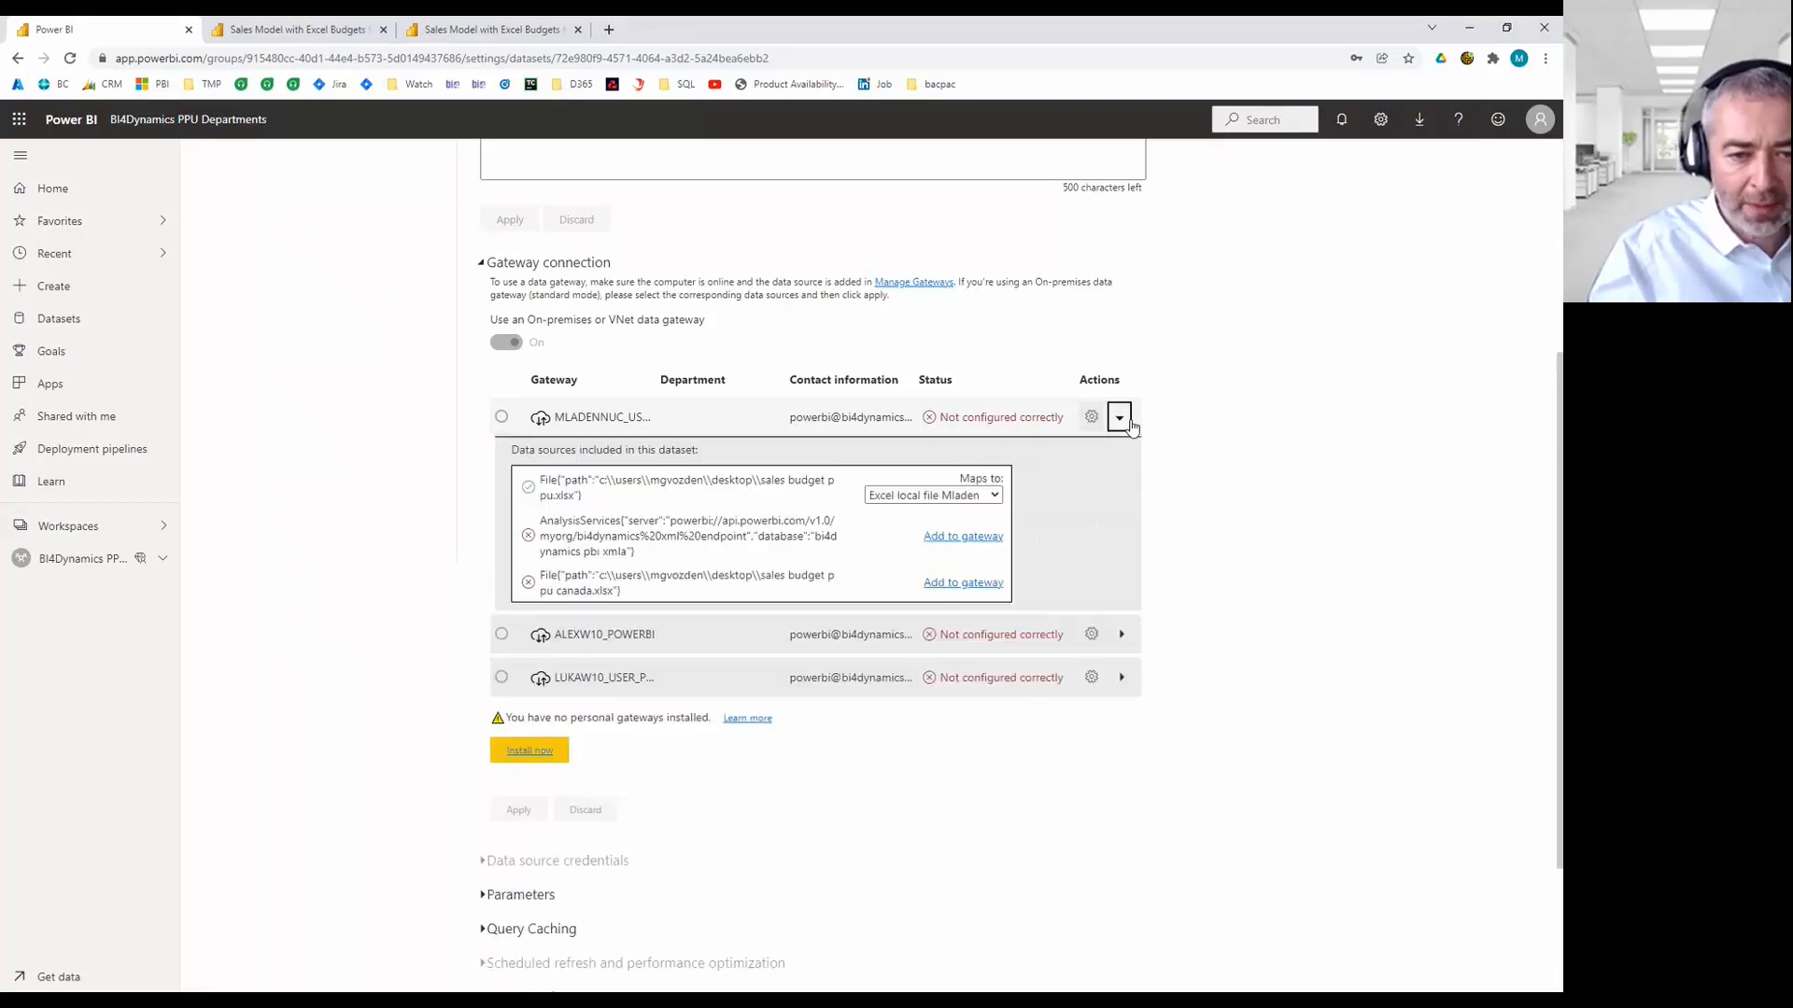
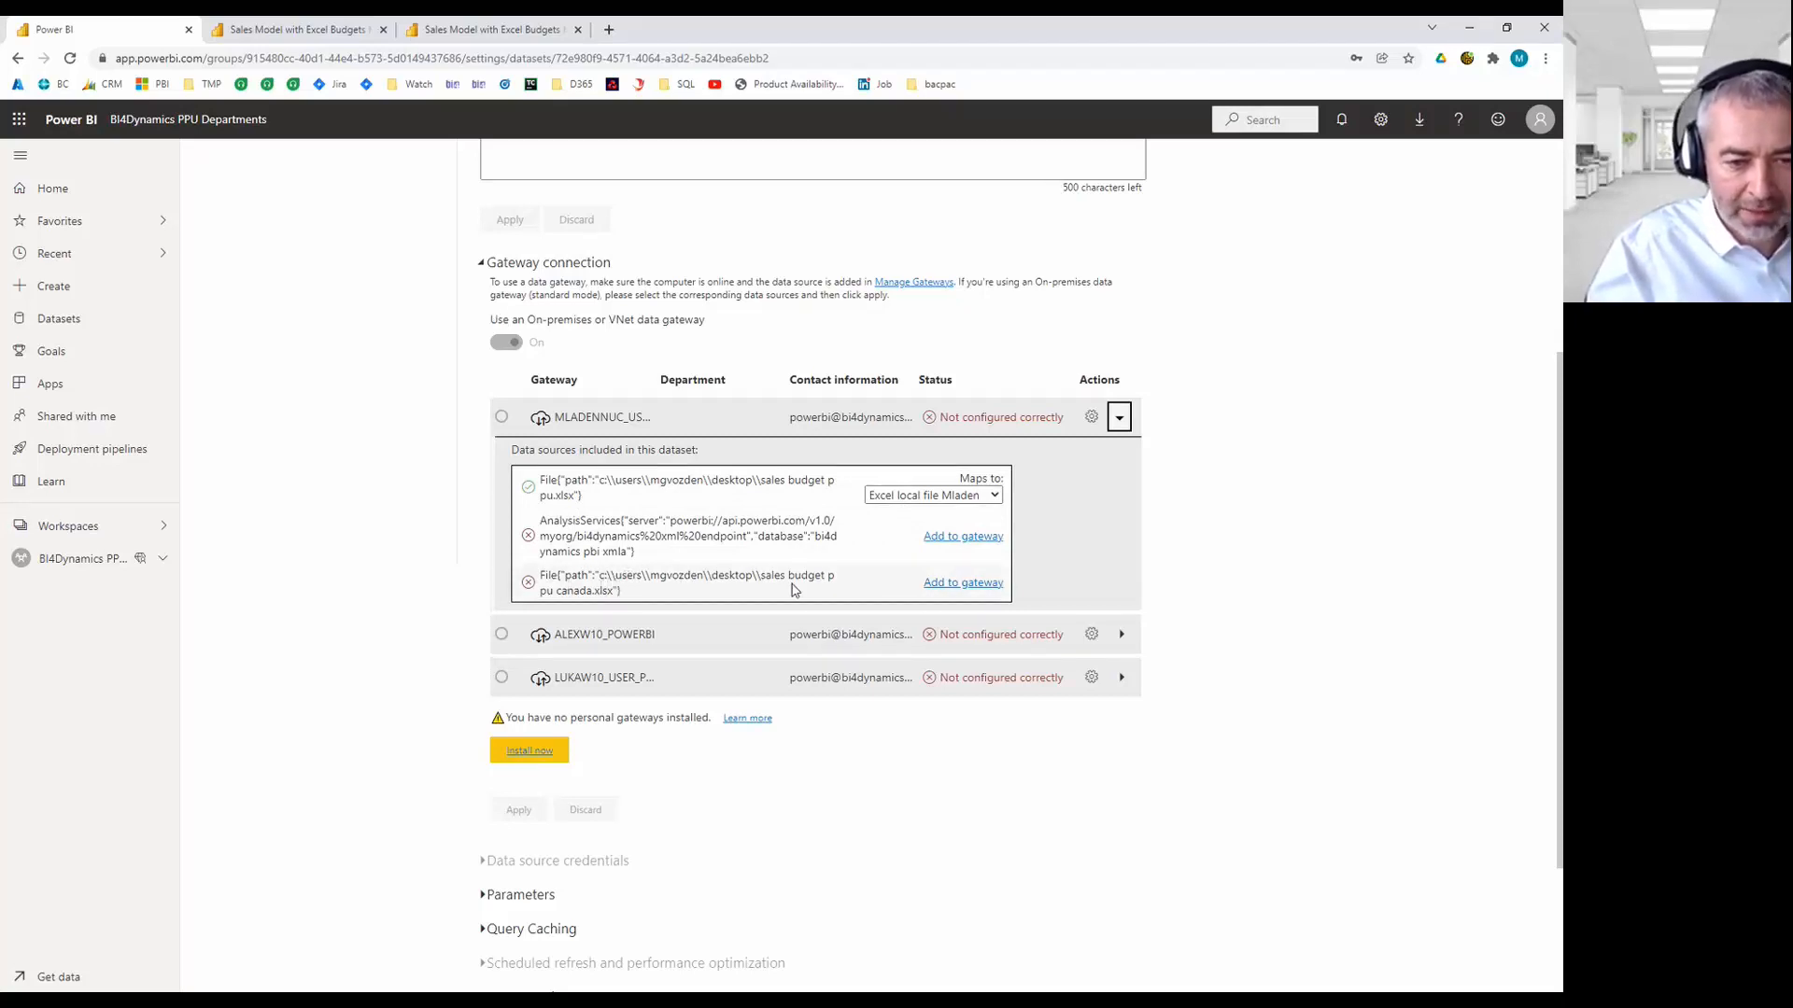
Add sales budget ppu canada.xlsx to the first gateway as a File data source named Excel File from Canada.
{"action": "left_click", "coordinate": [959, 583]}
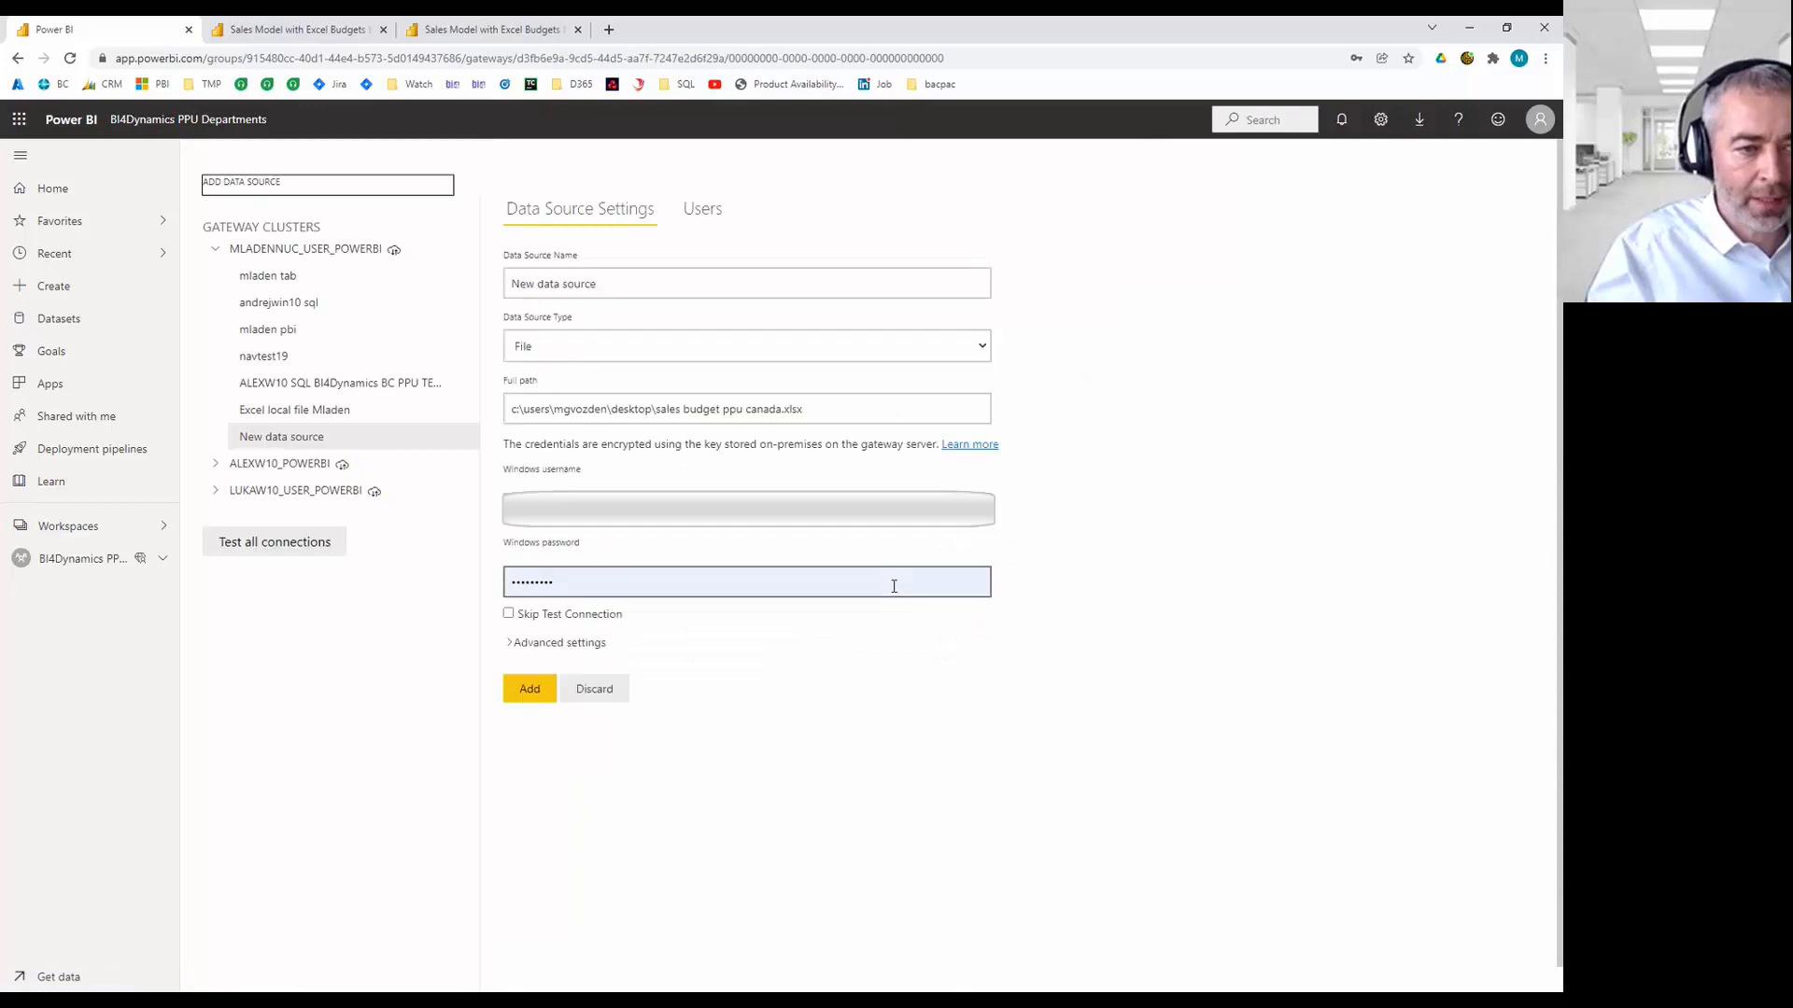
{"action": "left_click", "coordinate": [620, 288]}
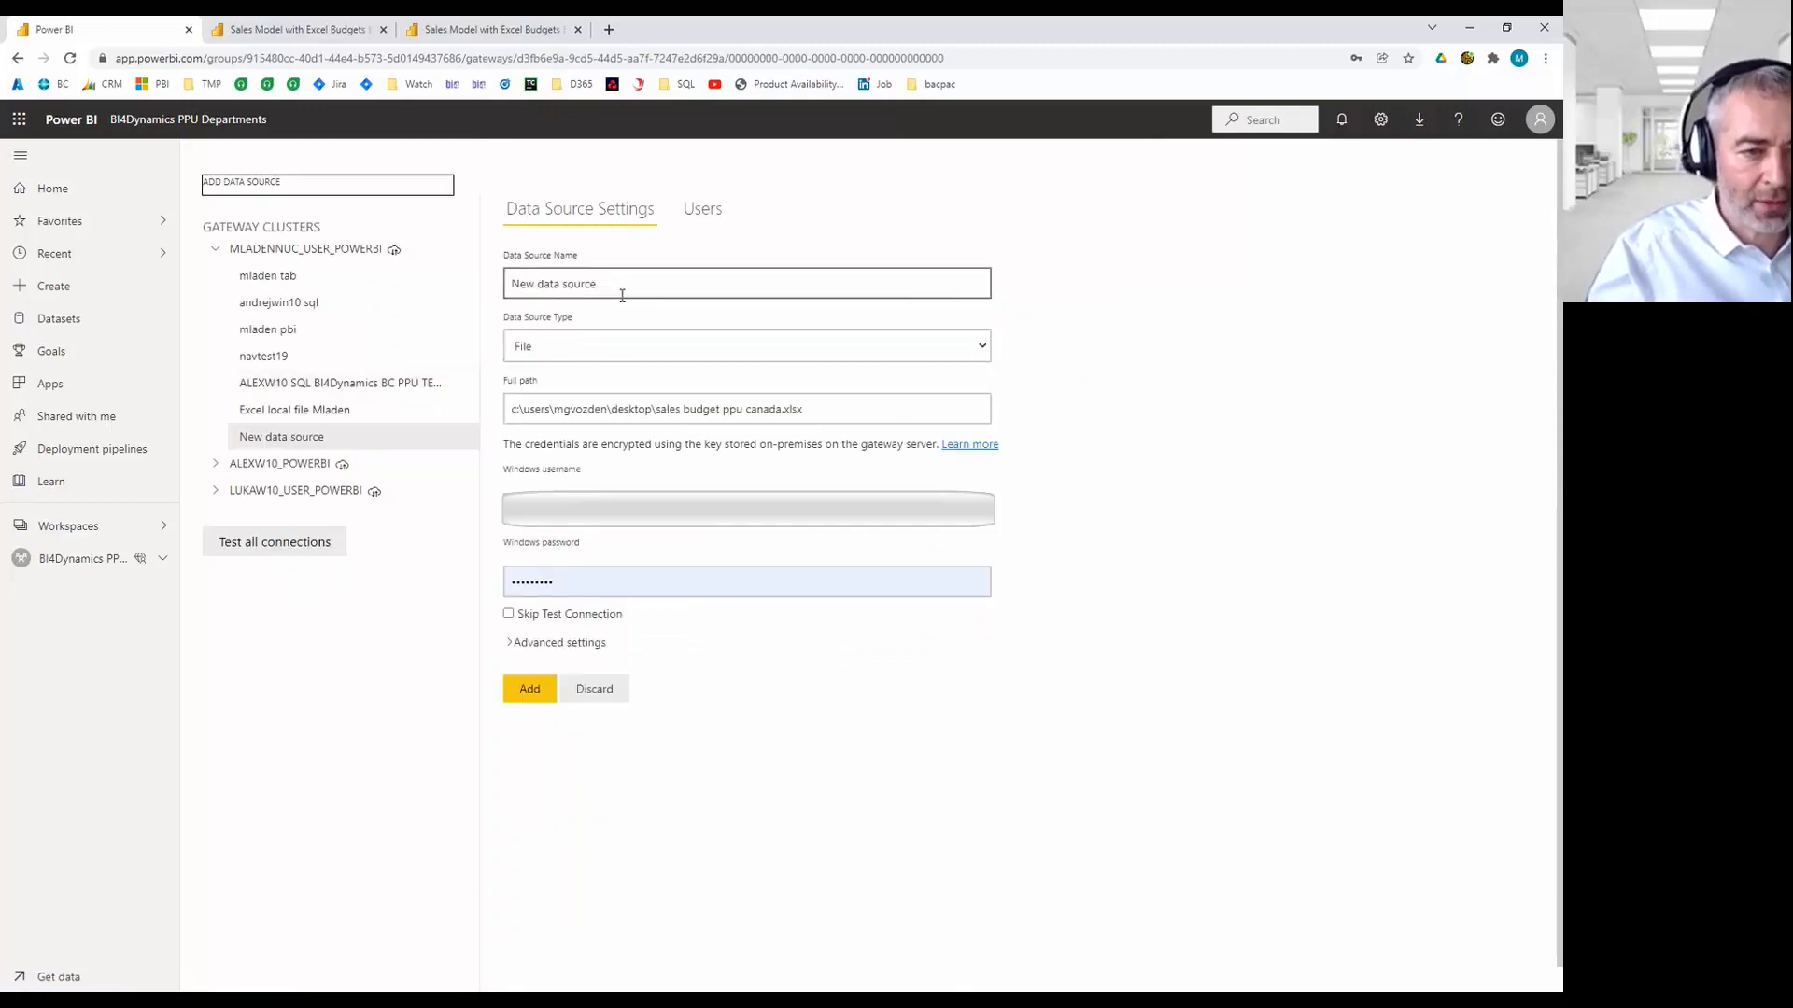
{"action": "key", "text": "ctrl+a"}
{"action": "type", "text": "Excel "}
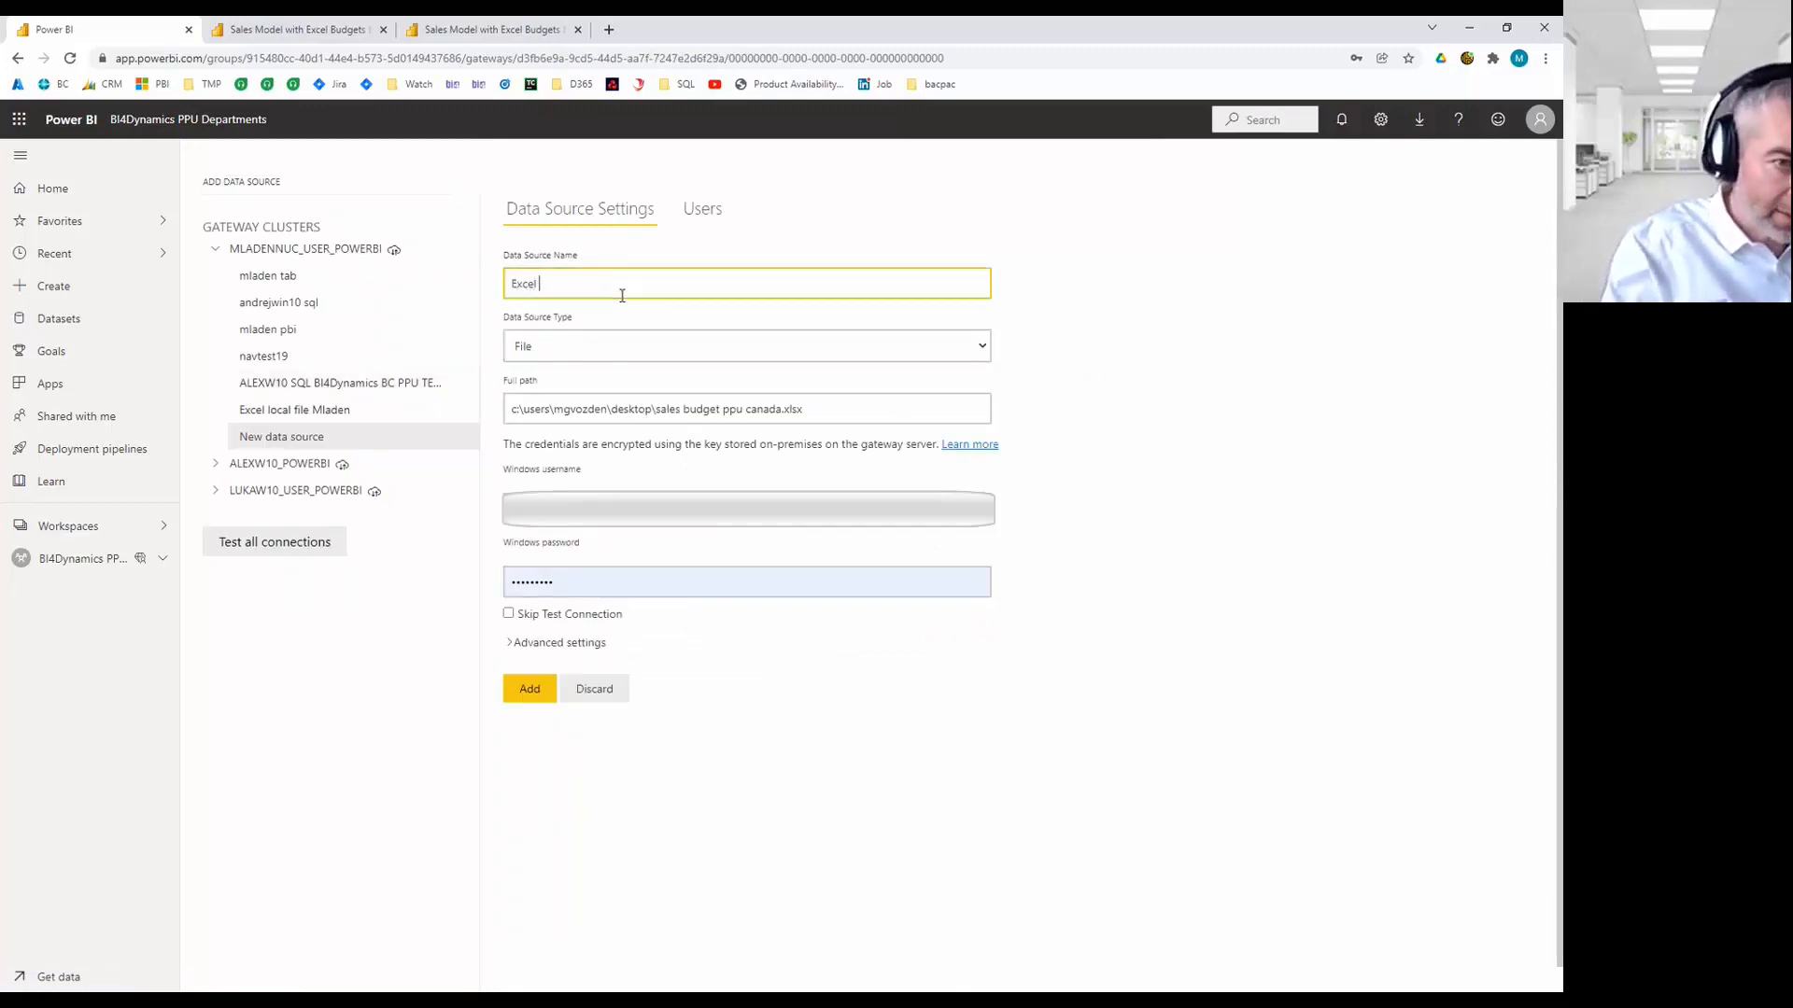
{"action": "type", "text": "File"}
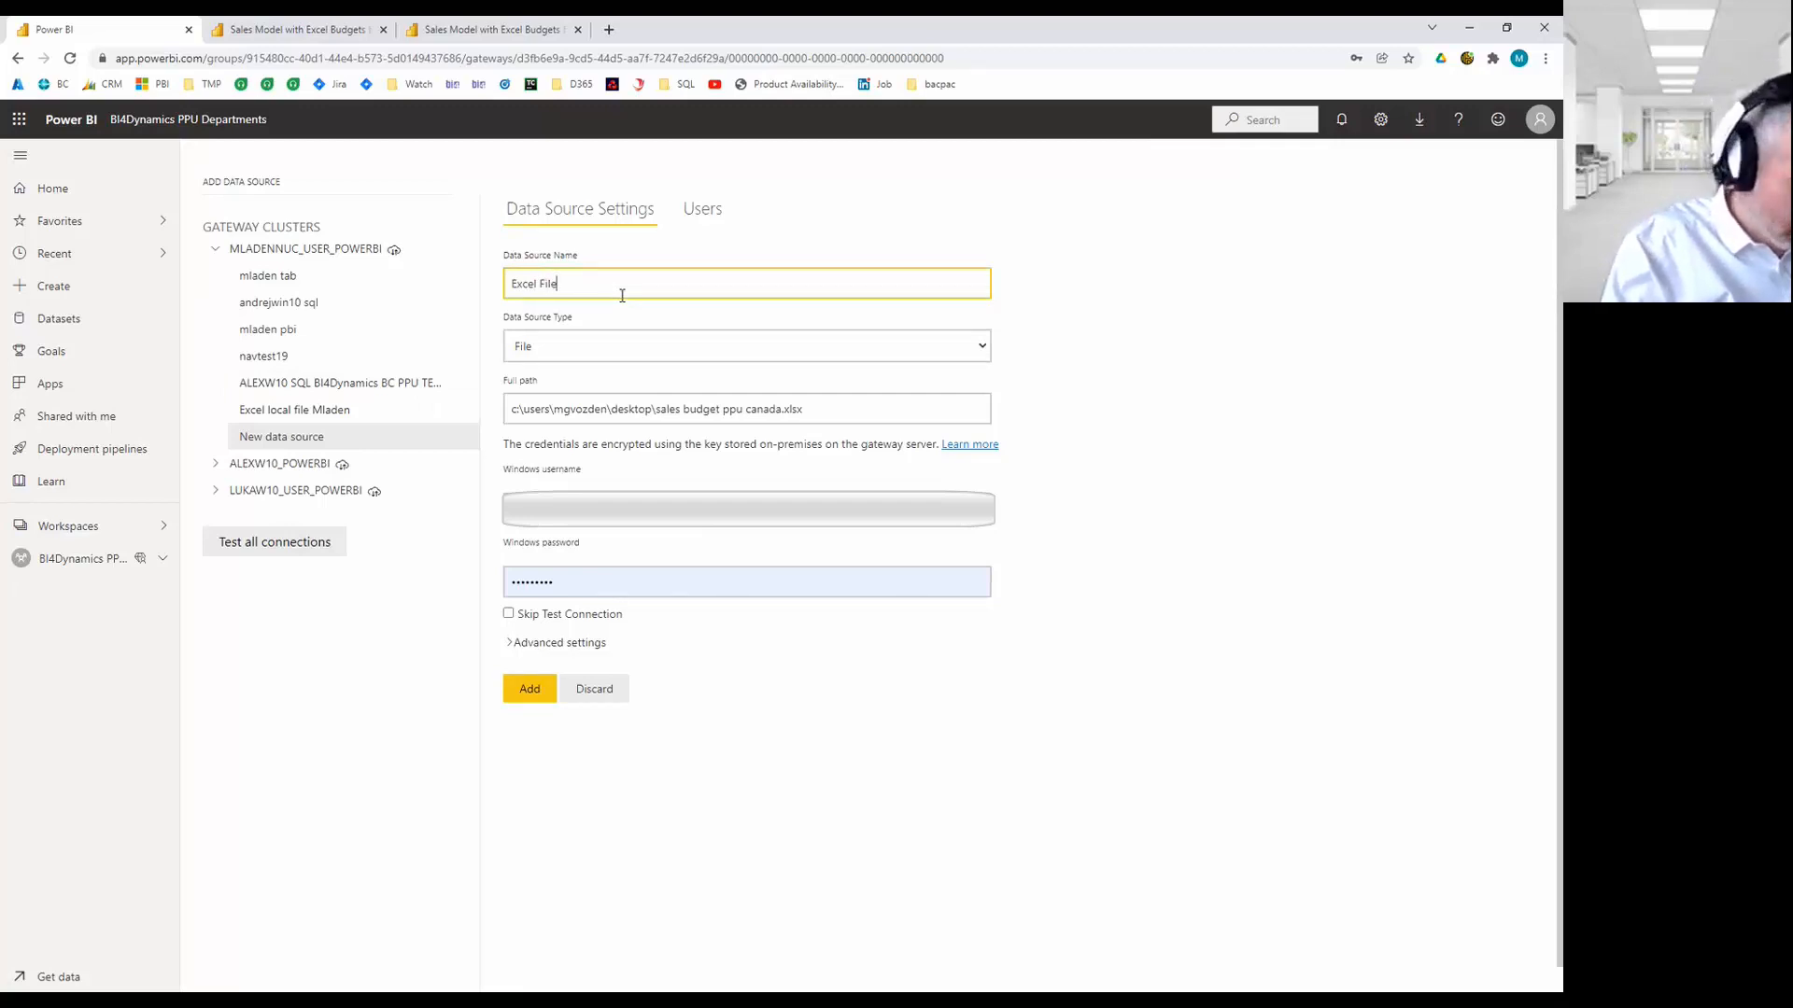
{"action": "type", "text": " from Canada"}
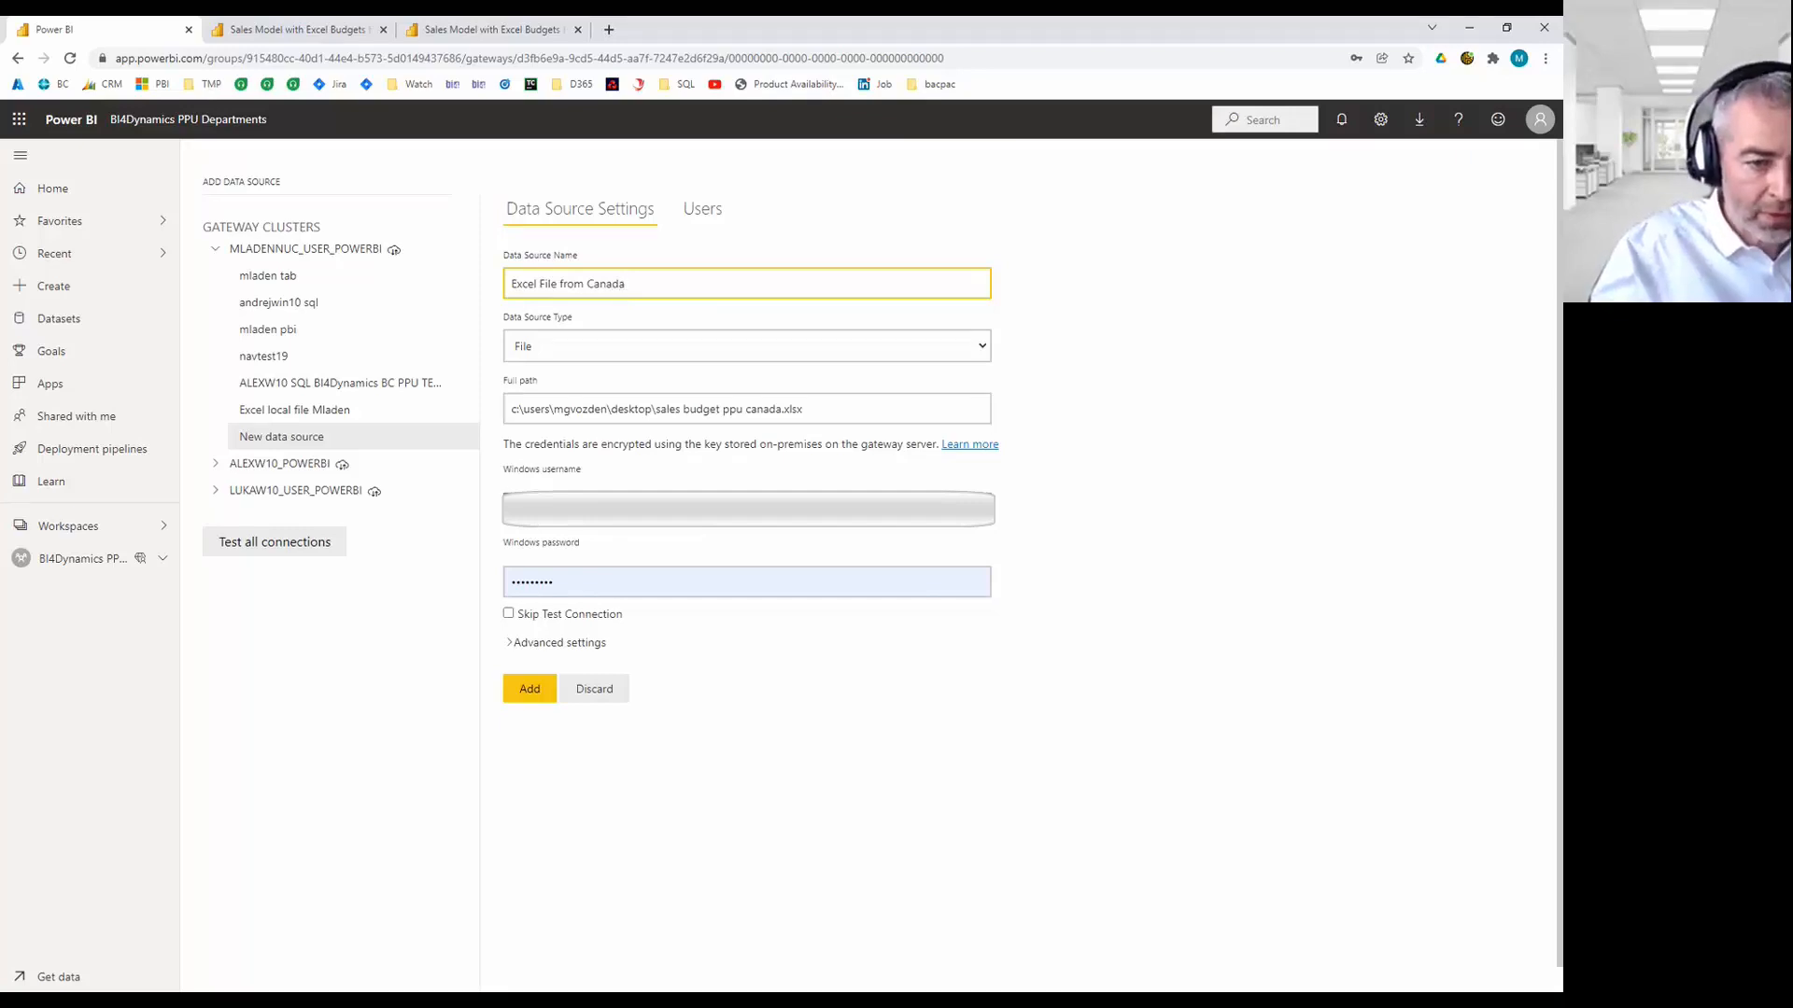
{"action": "left_click", "coordinate": [994, 728]}
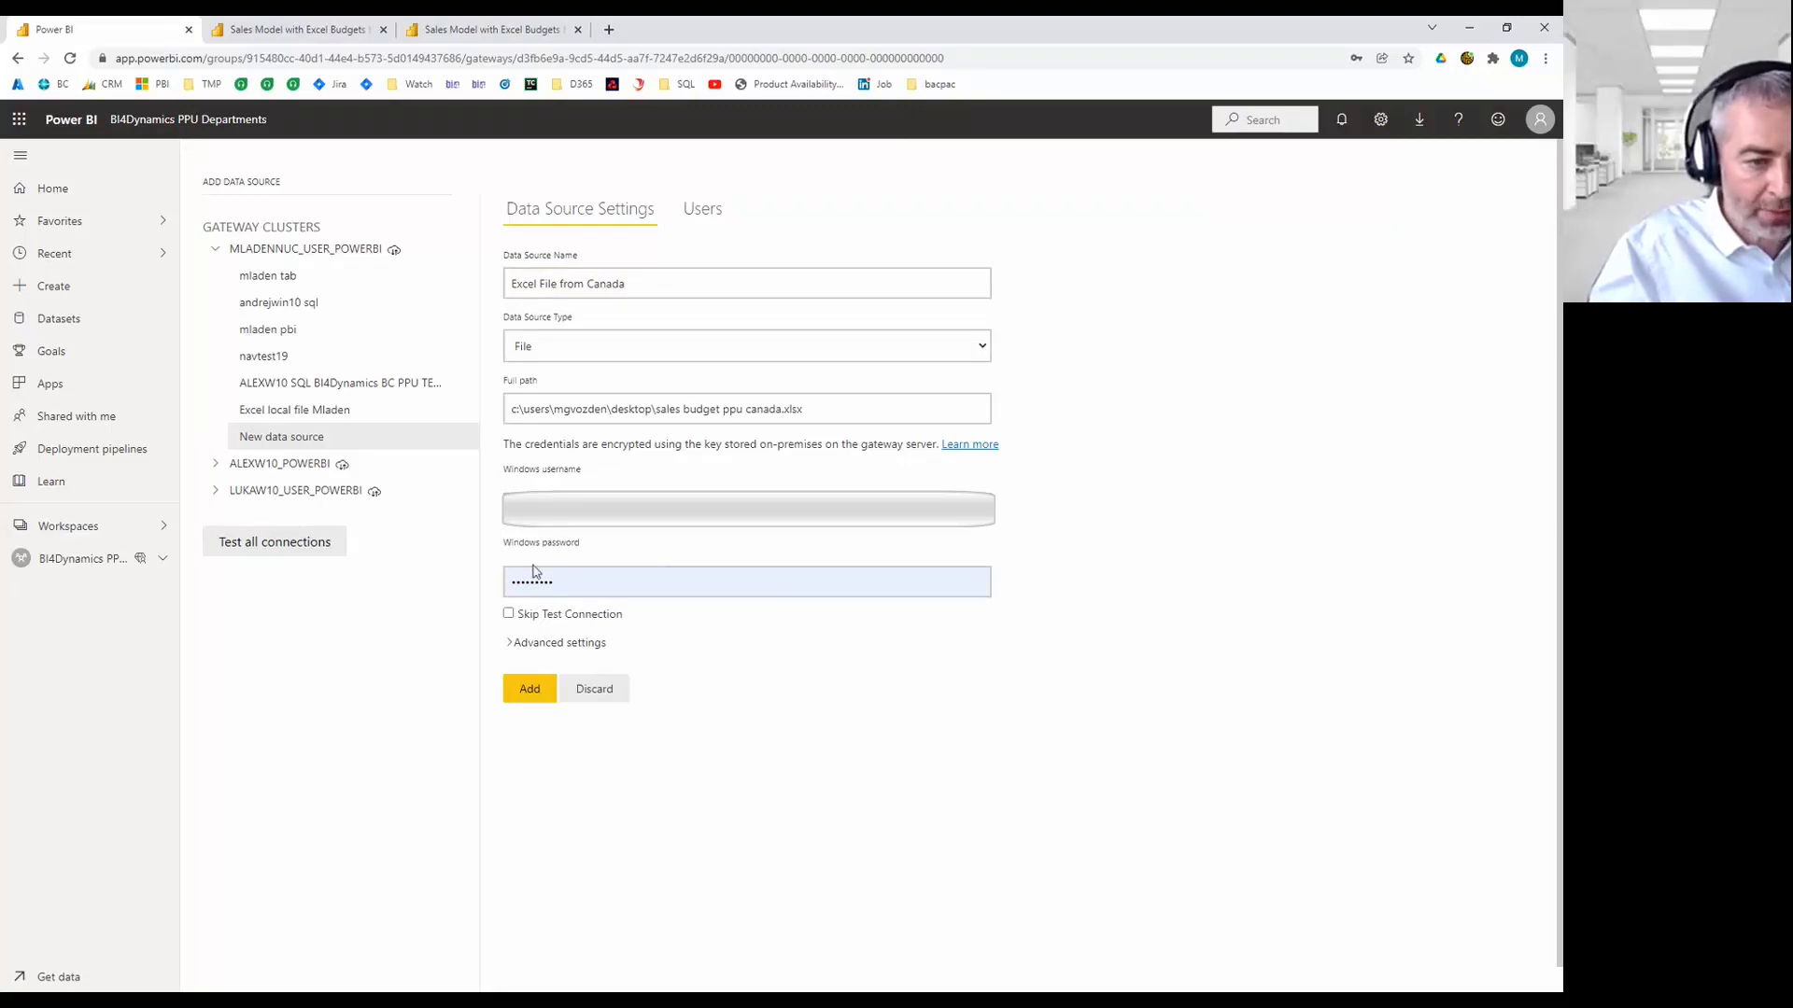
{"action": "left_click", "coordinate": [540, 696]}
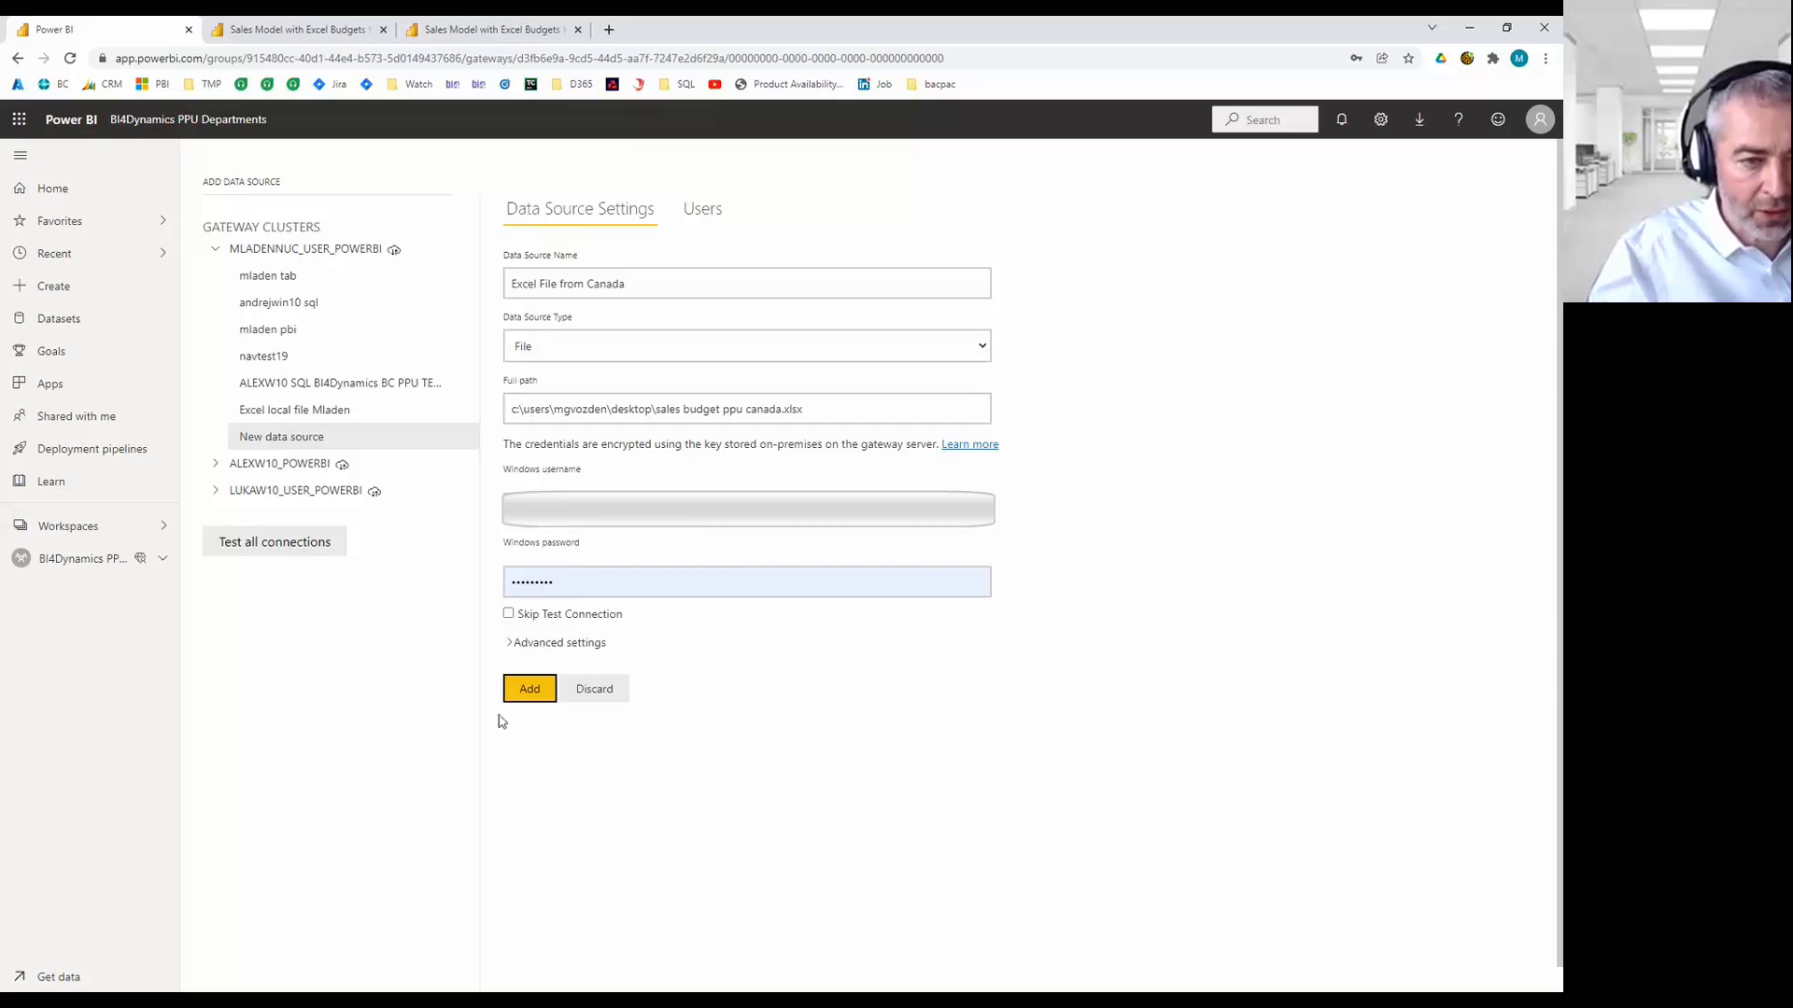
{"action": "left_click", "coordinate": [538, 350]}
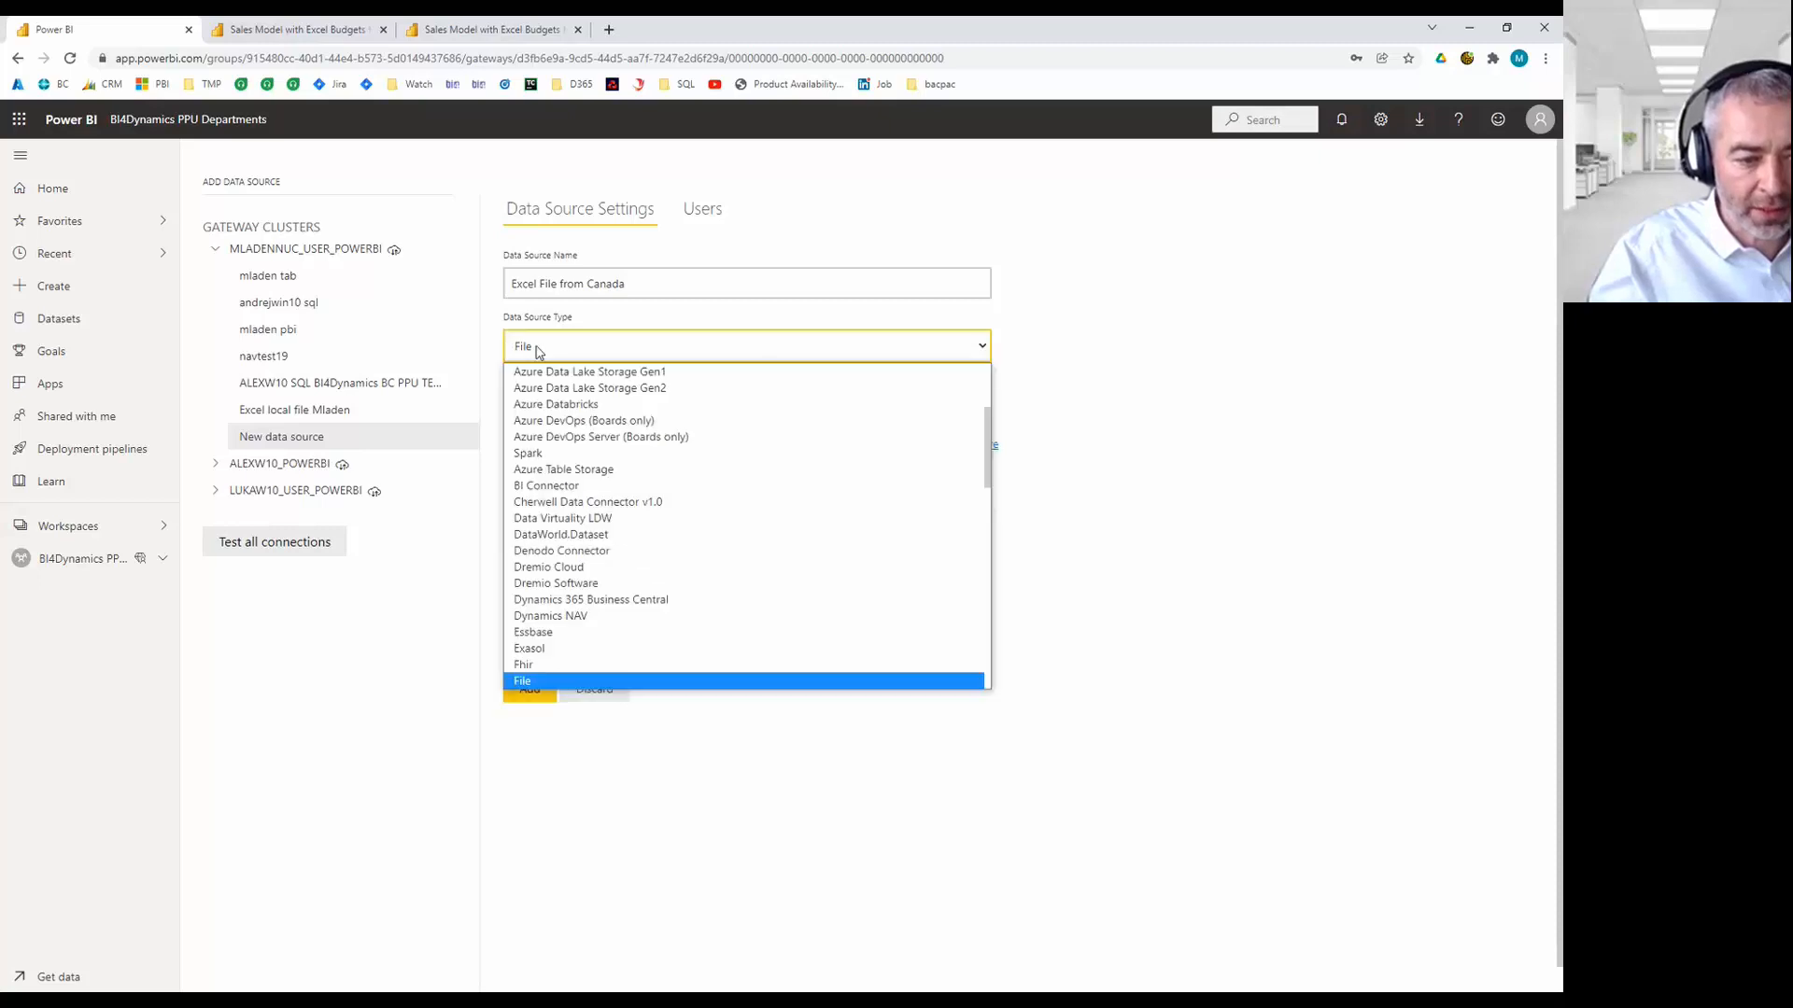
{"action": "left_click", "coordinate": [538, 350]}
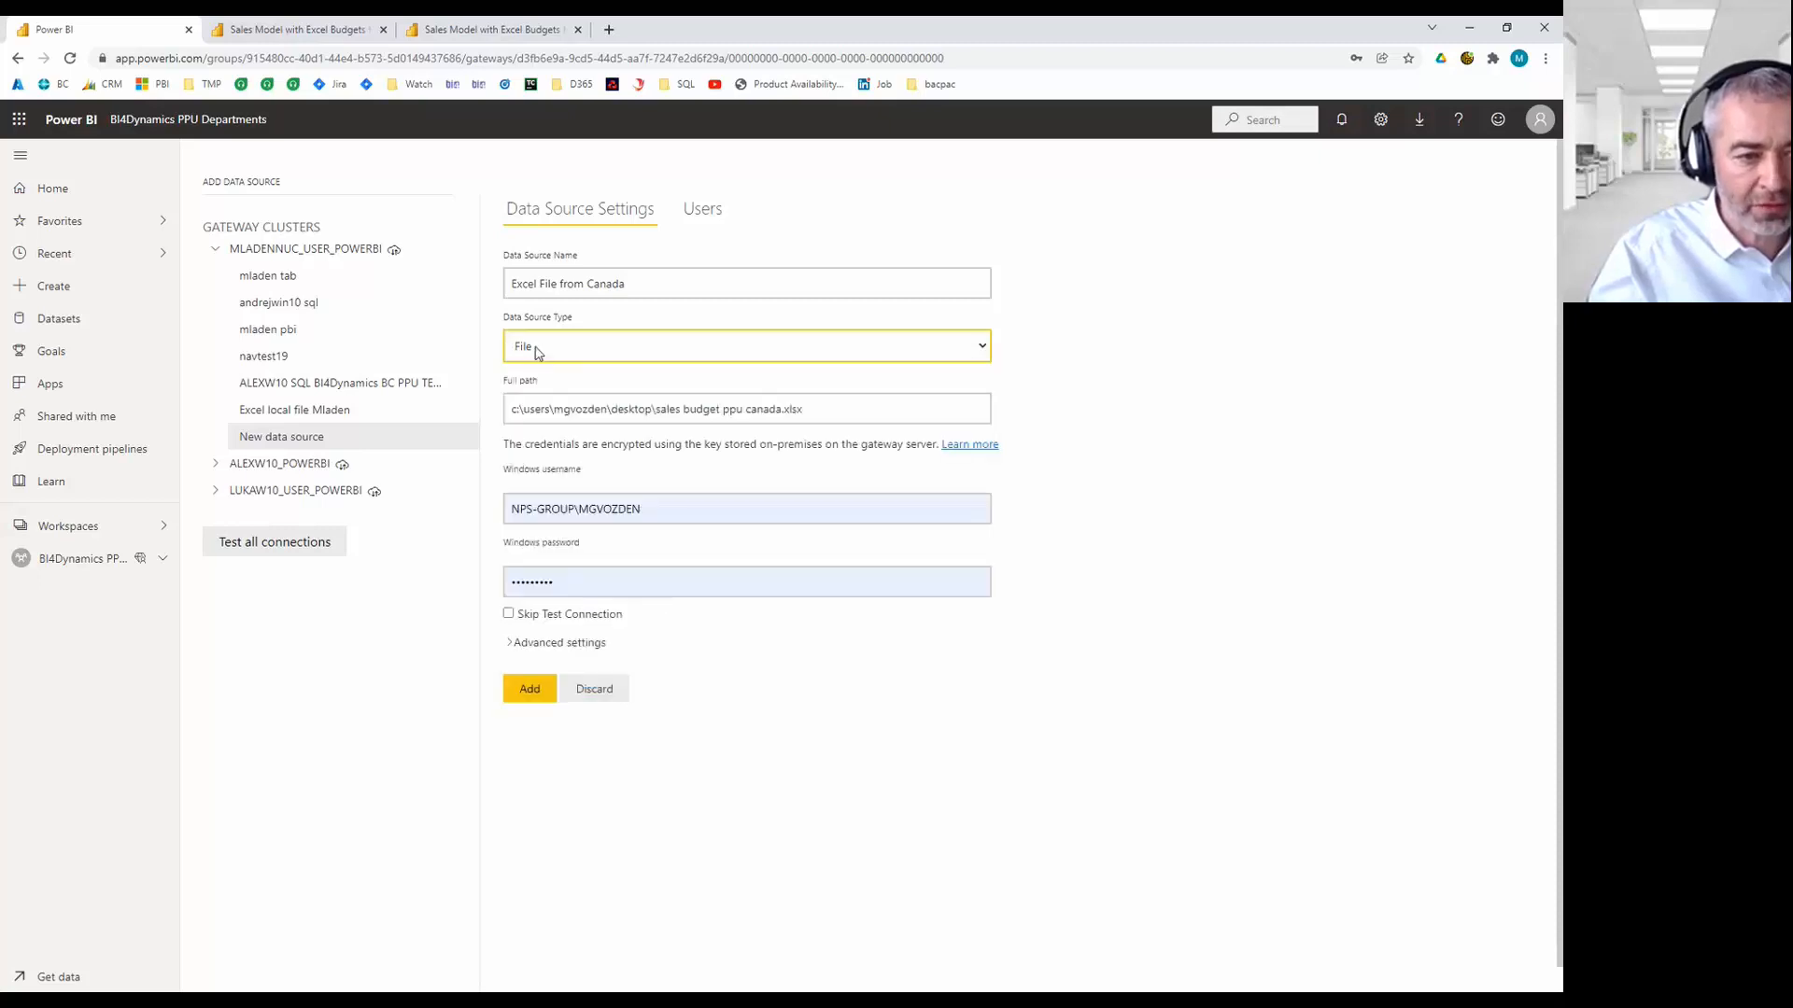
{"action": "left_click", "coordinate": [521, 688]}
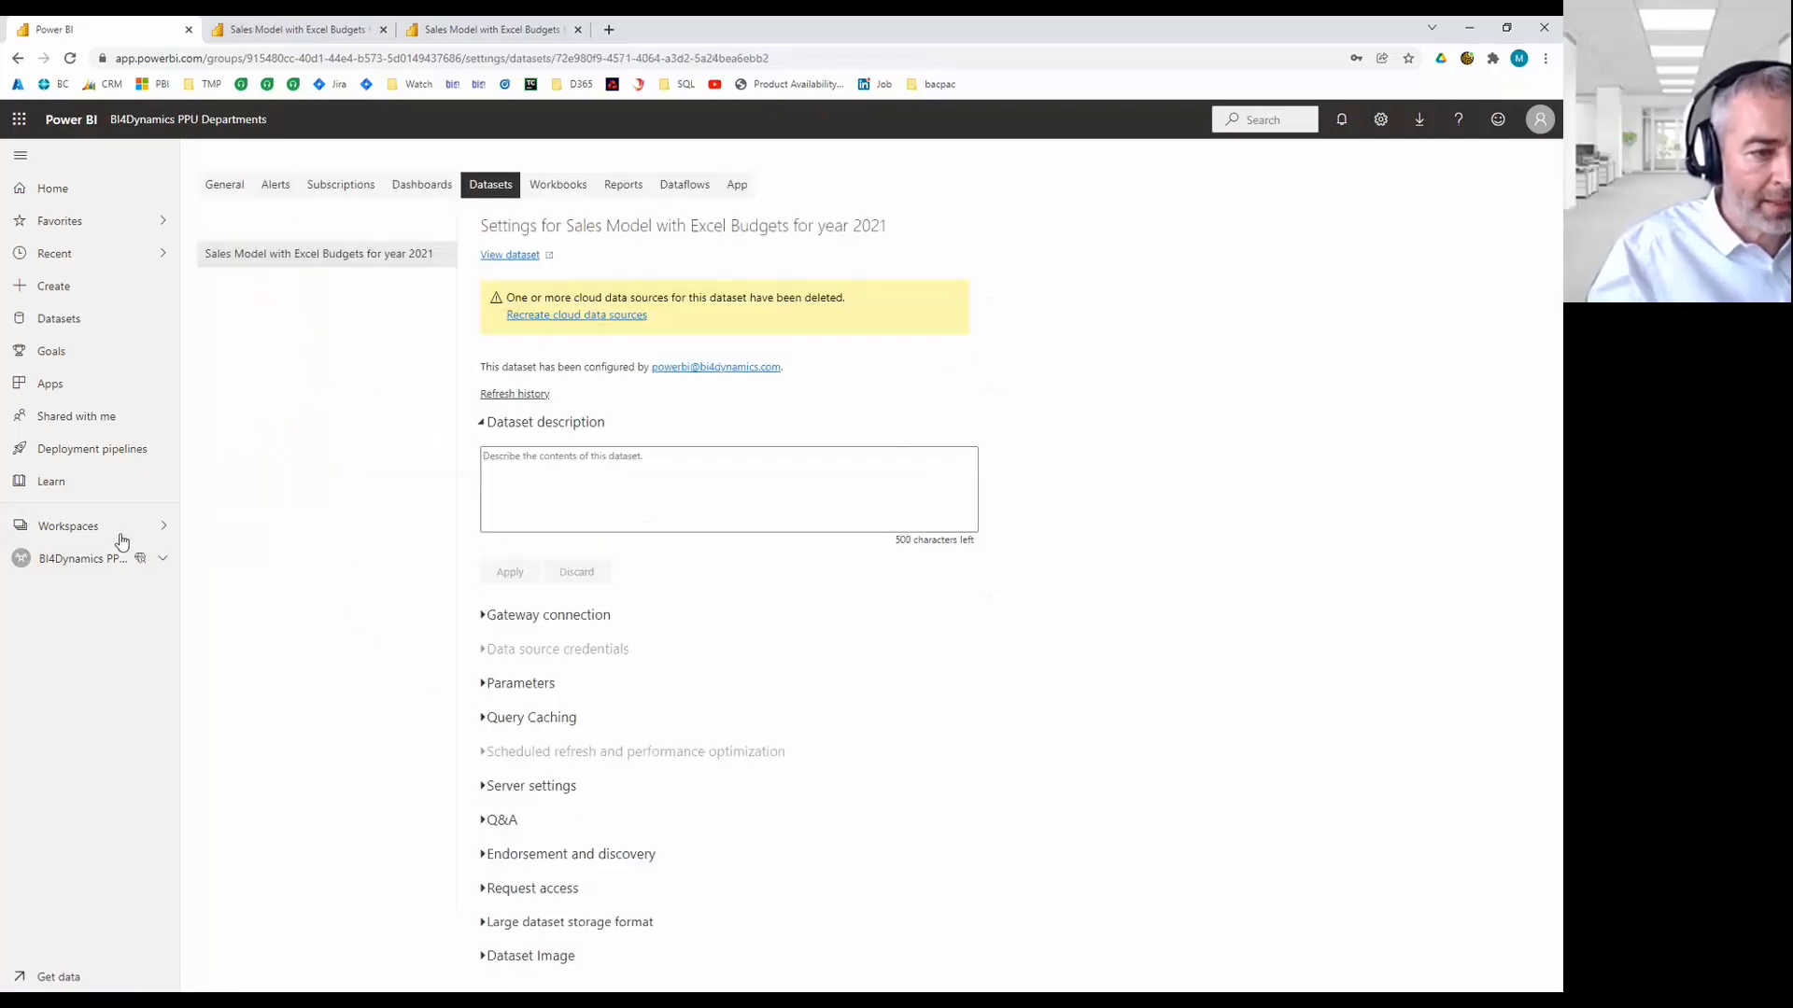
Map sales budget ppu canada.xlsx to Excel File from Canada in the dataset's gateway connection and apply the change.
{"action": "left_click", "coordinate": [483, 616]}
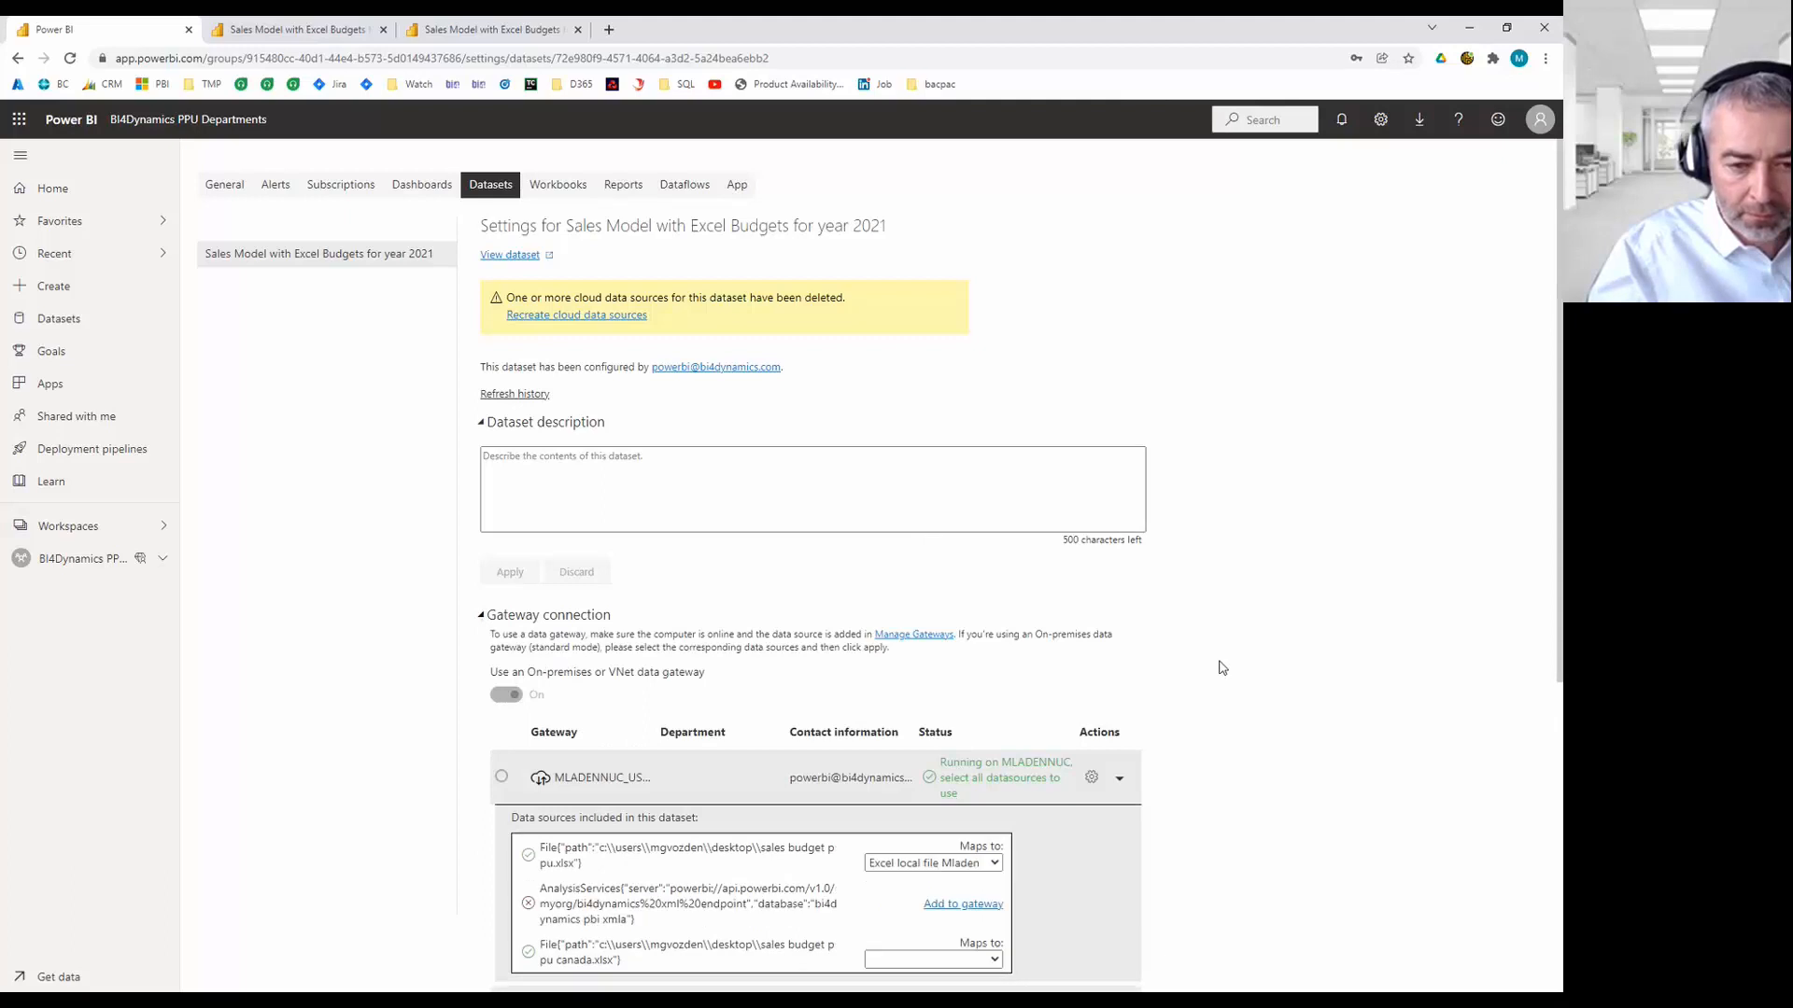
{"action": "scroll", "coordinate": [1222, 668], "scroll_direction": "down", "scroll_amount": 4}
{"action": "left_click", "coordinate": [933, 592]}
{"action": "left_click", "coordinate": [919, 645]}
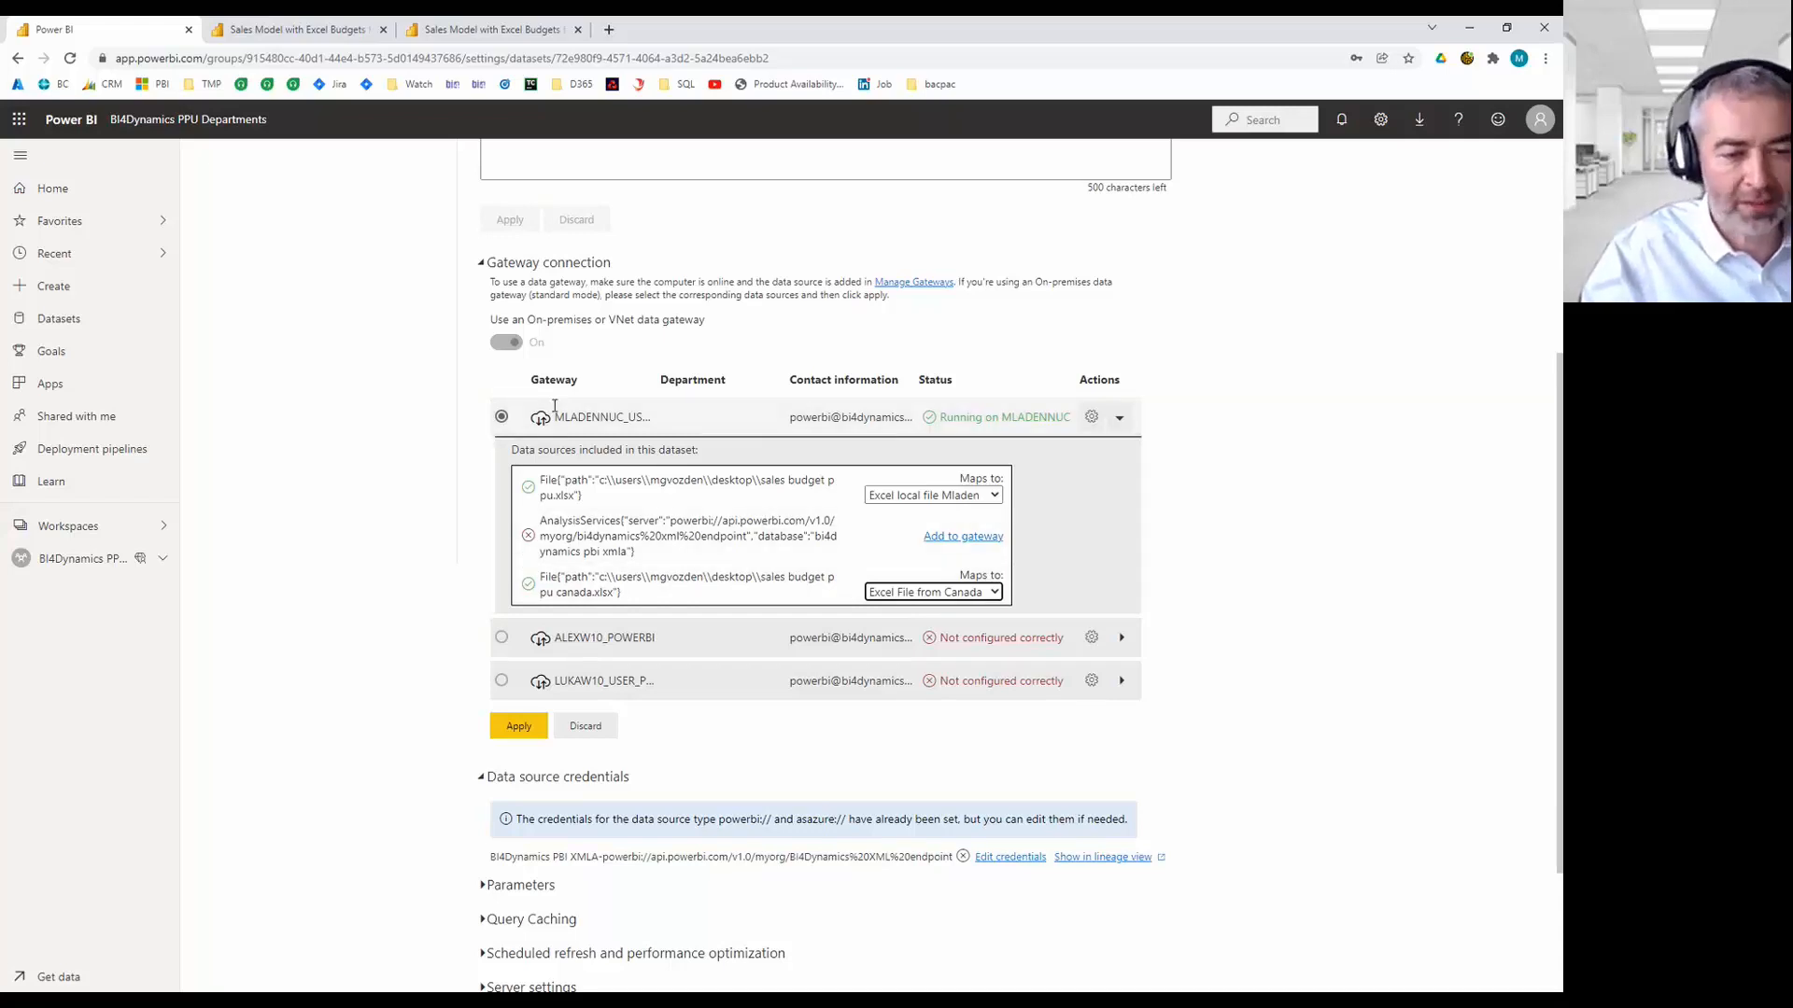
{"action": "left_click", "coordinate": [520, 726]}
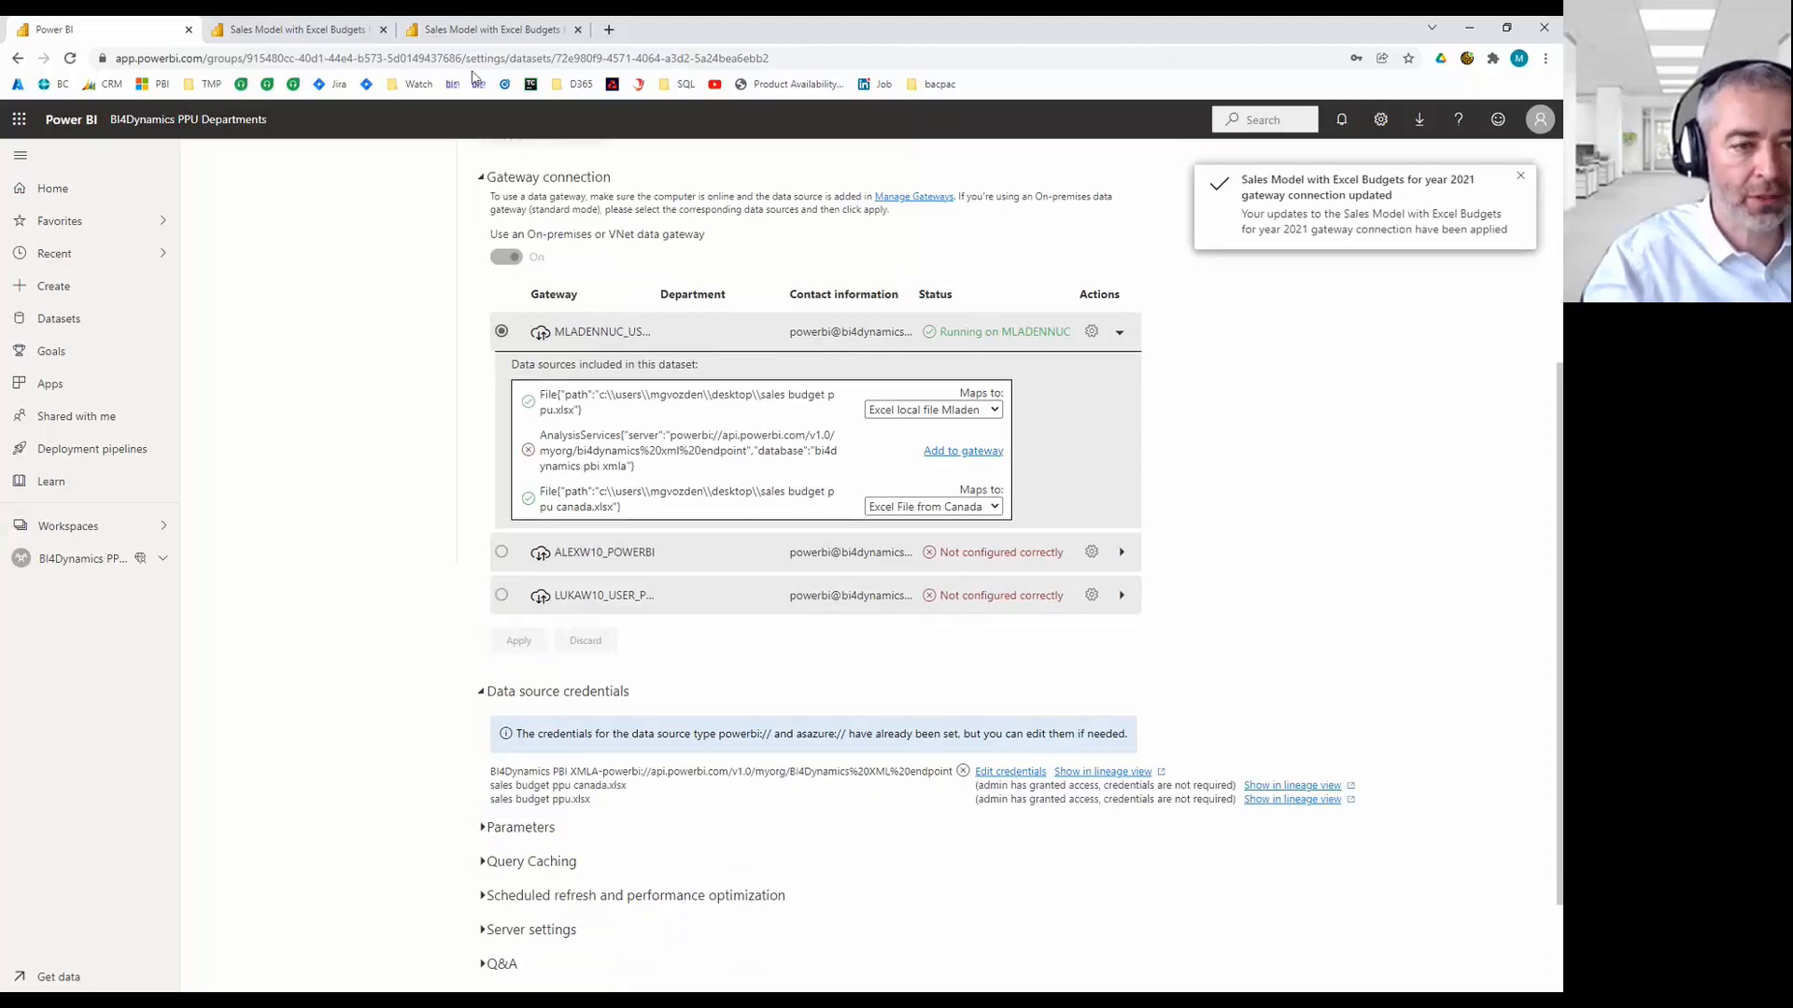
Return to the published Sales Model with Excel Budgets for year 2021 report and refresh its visuals.
{"action": "left_click", "coordinate": [479, 29]}
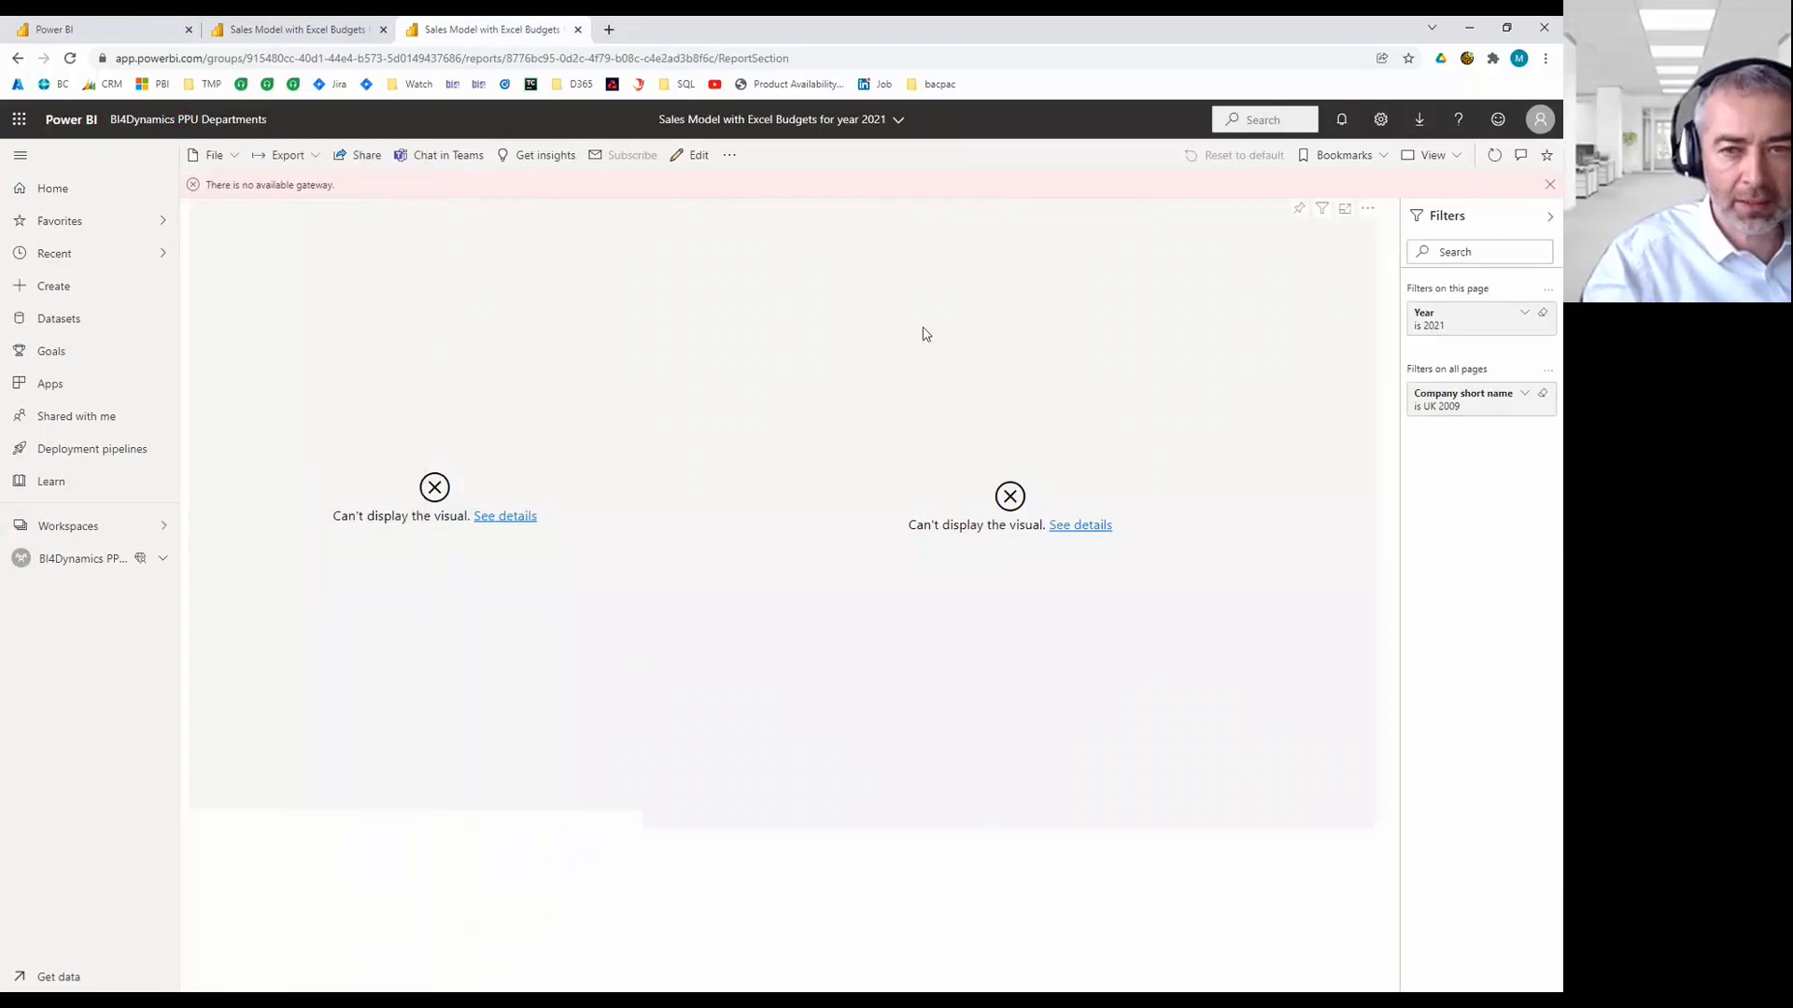
{"action": "left_click", "coordinate": [1494, 155]}
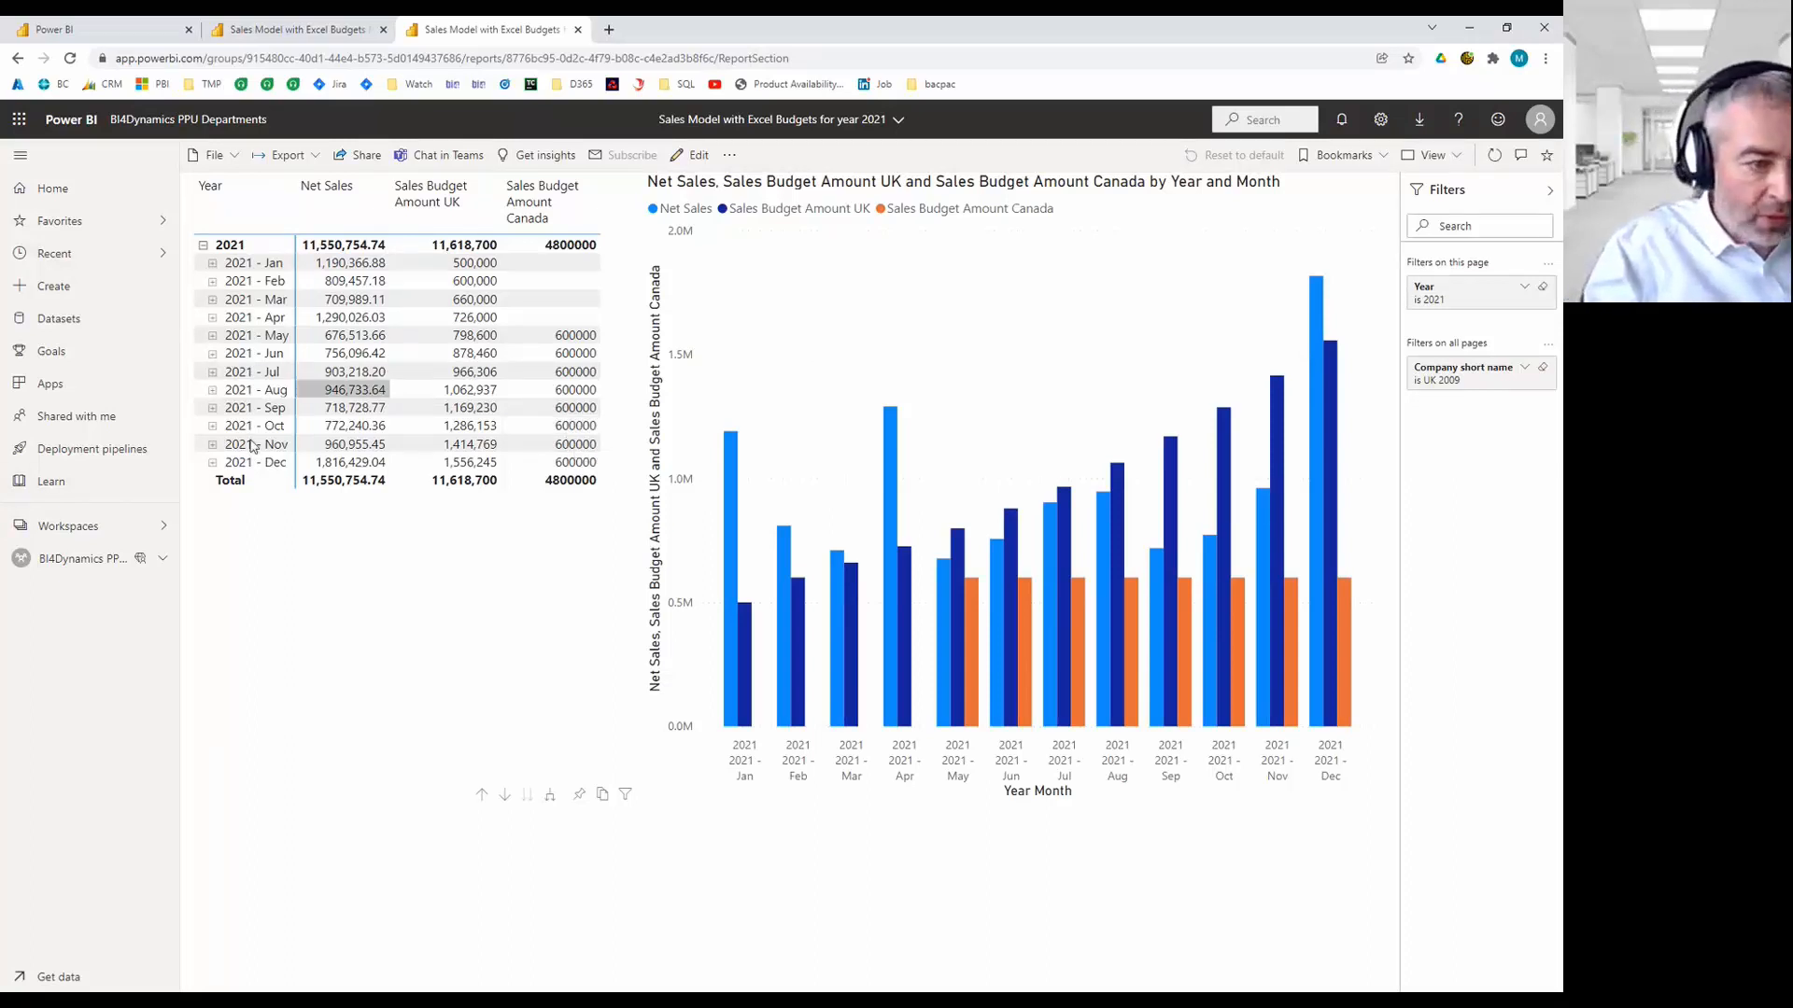
Open the lineage view of the Sales Model with Excel Budgets for year 2021 dataset in the BI4Dynamics PPU Departments workspace.
{"action": "left_click", "coordinate": [124, 529]}
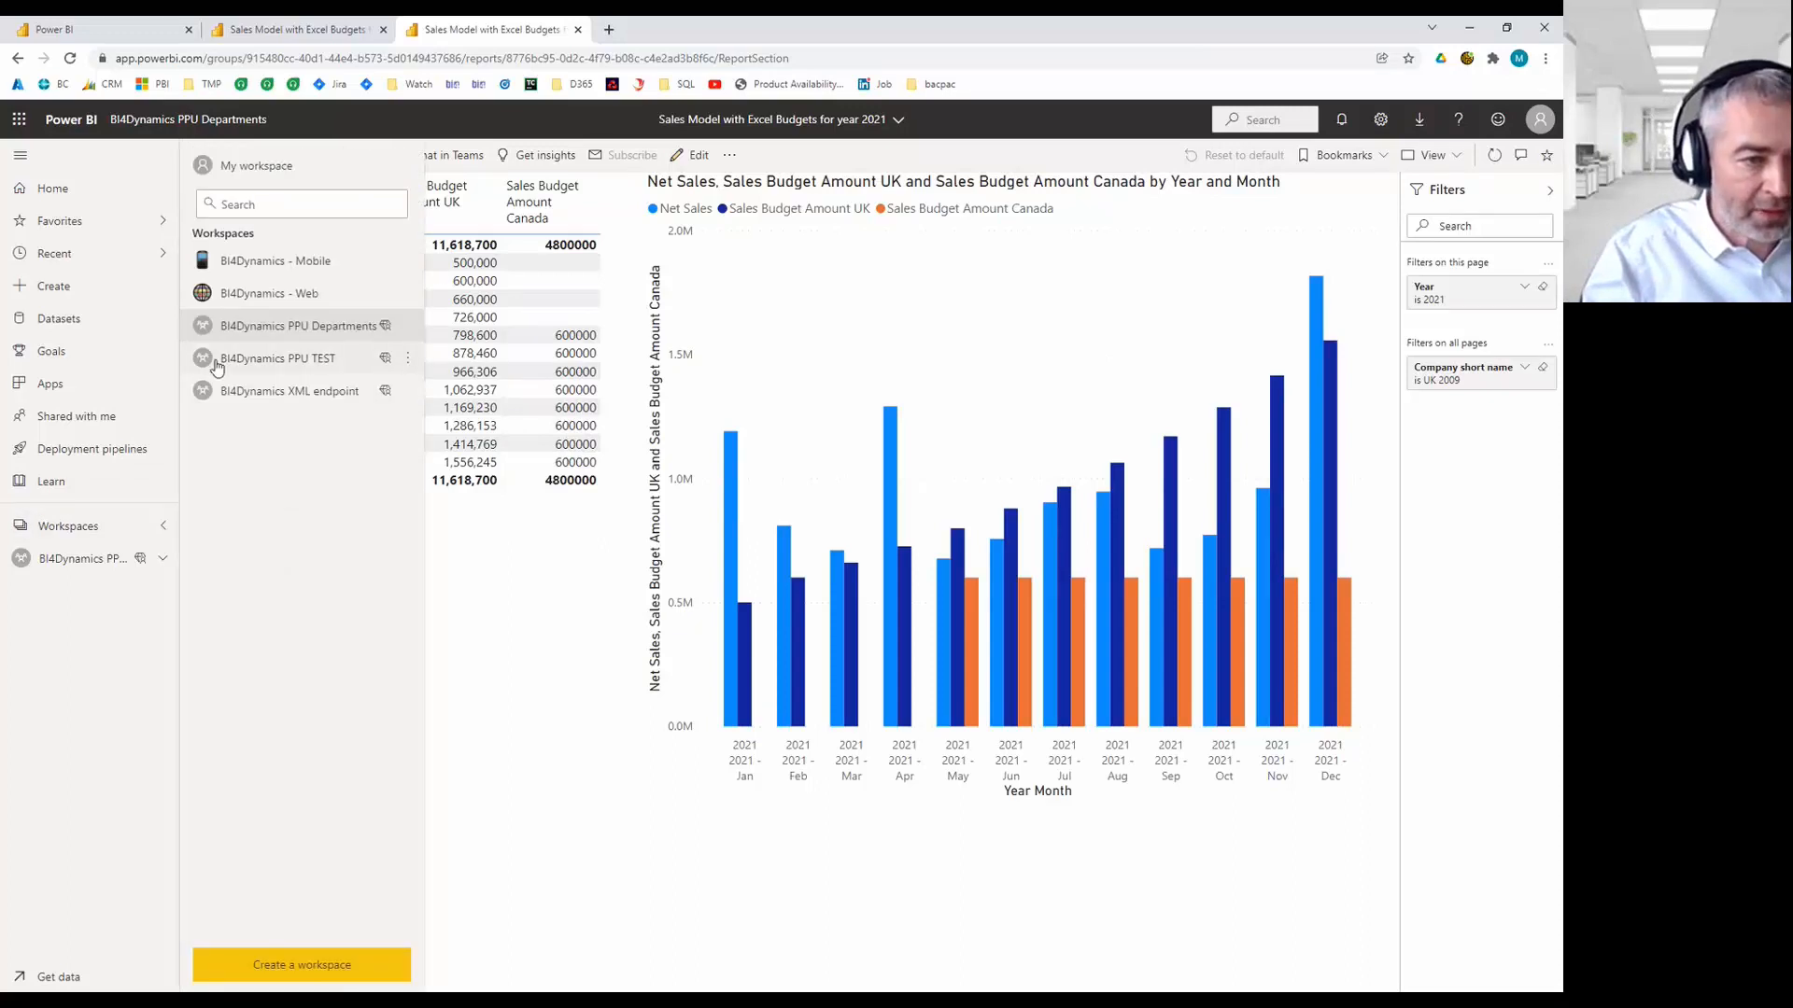
{"action": "left_click", "coordinate": [359, 333]}
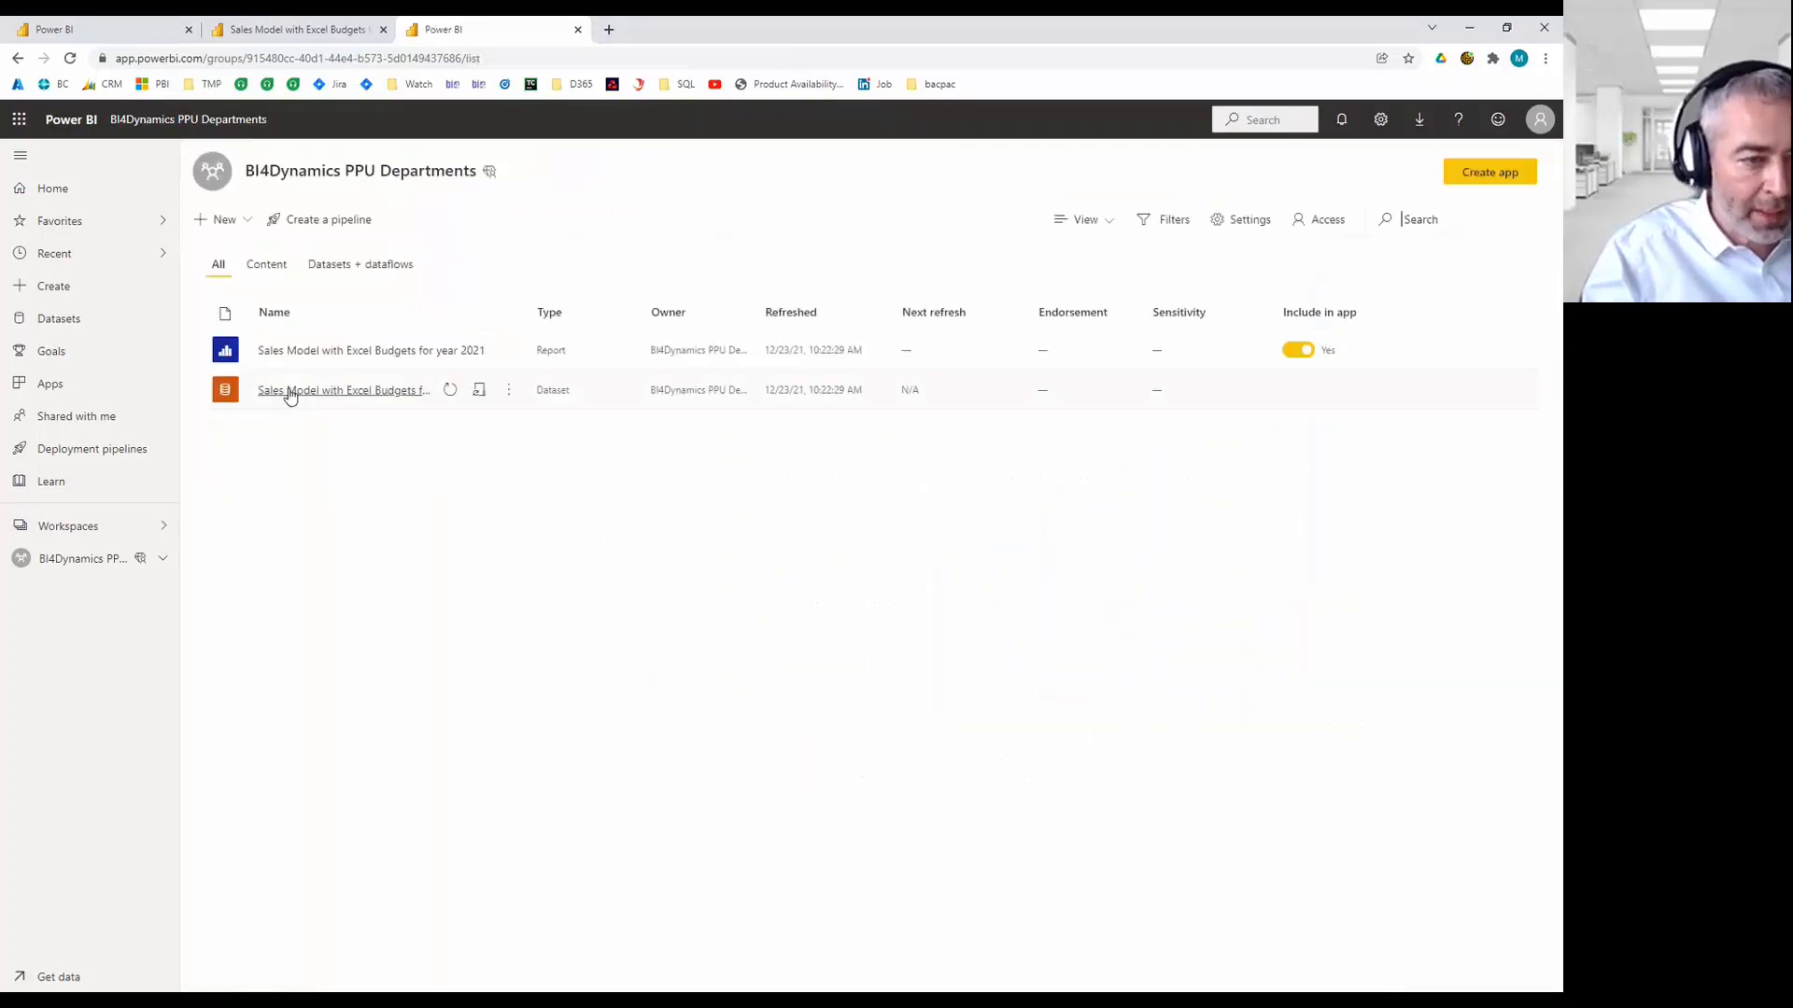
{"action": "left_click", "coordinate": [508, 390]}
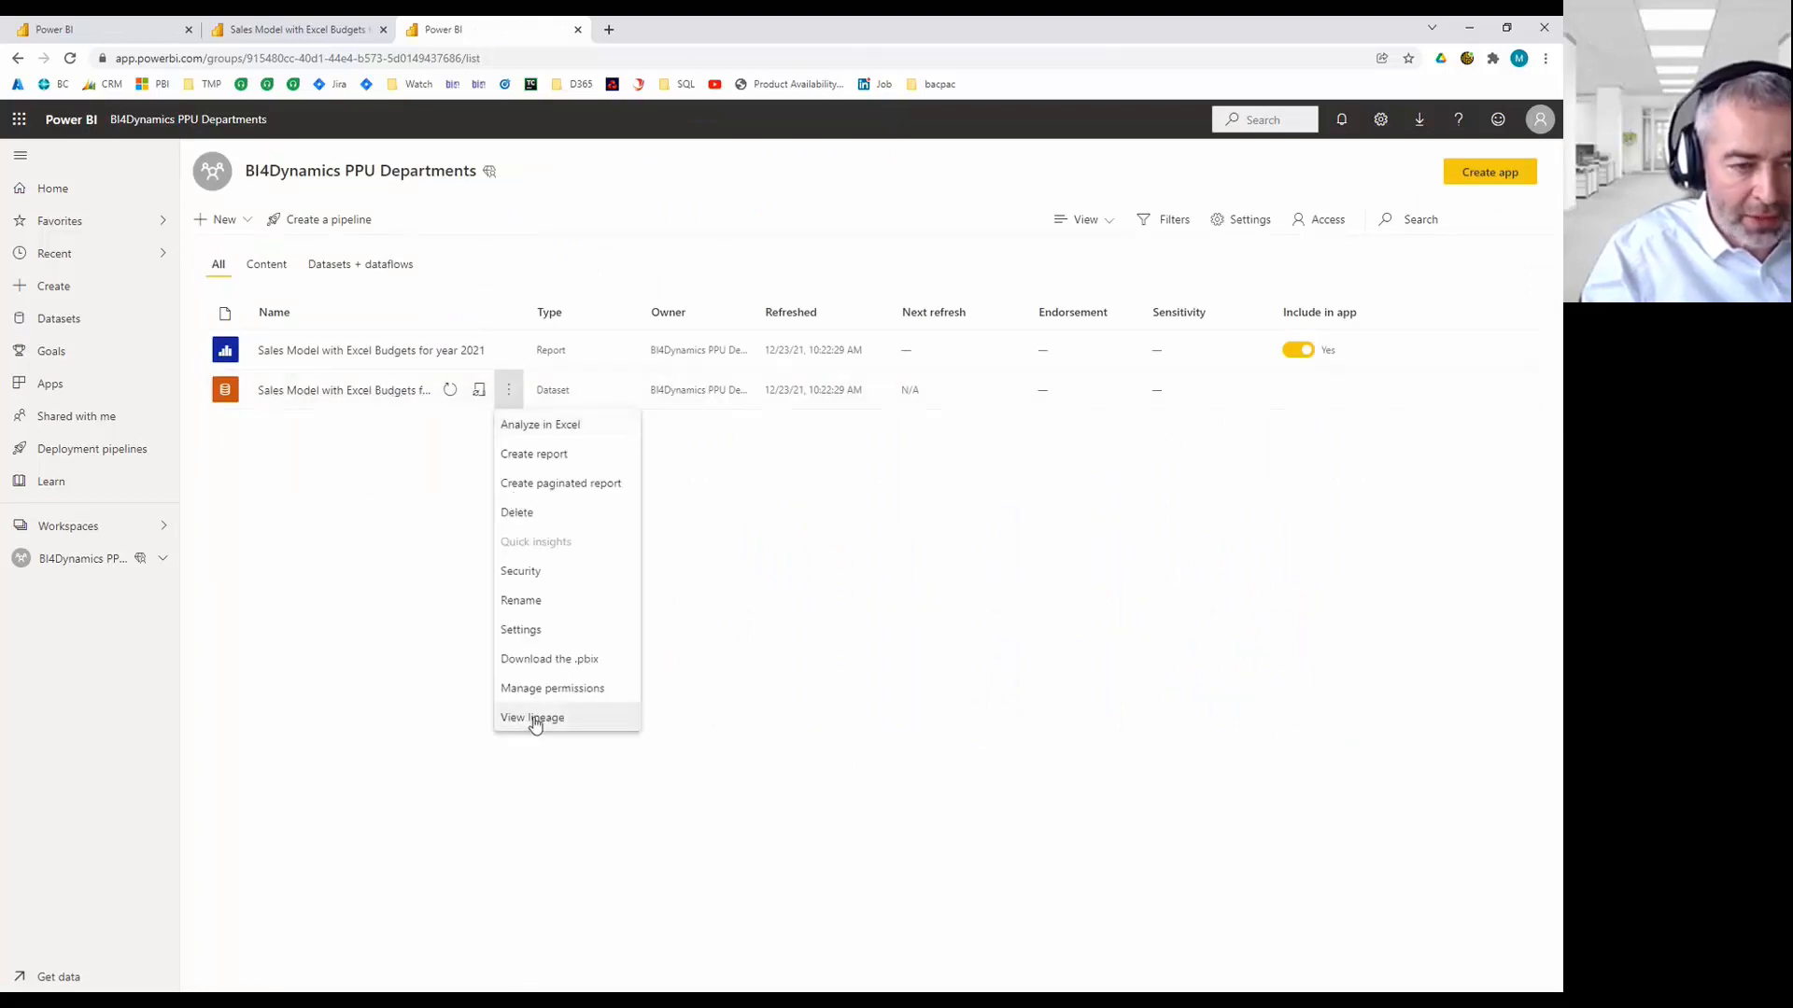
{"action": "left_click", "coordinate": [539, 719]}
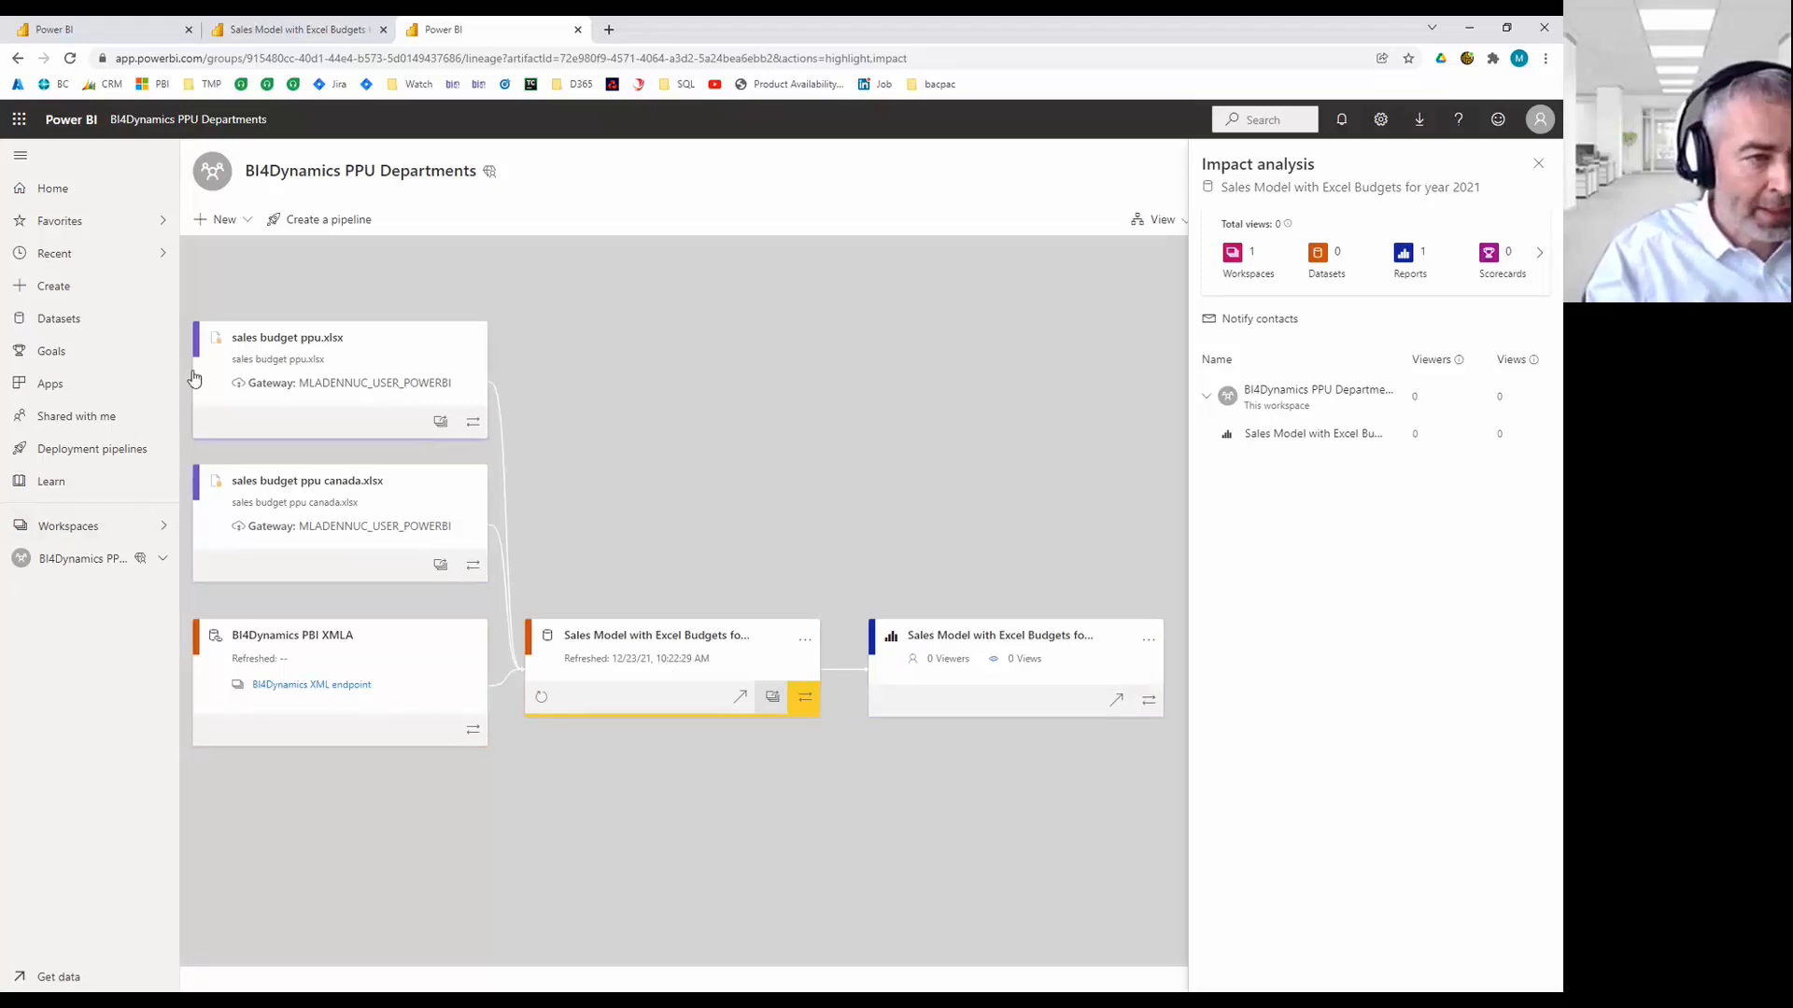
Open the settings of the Sales Model with Excel Budgets for year 2021 dataset and enable keeping its data up to date.
{"action": "left_click", "coordinate": [27, 58]}
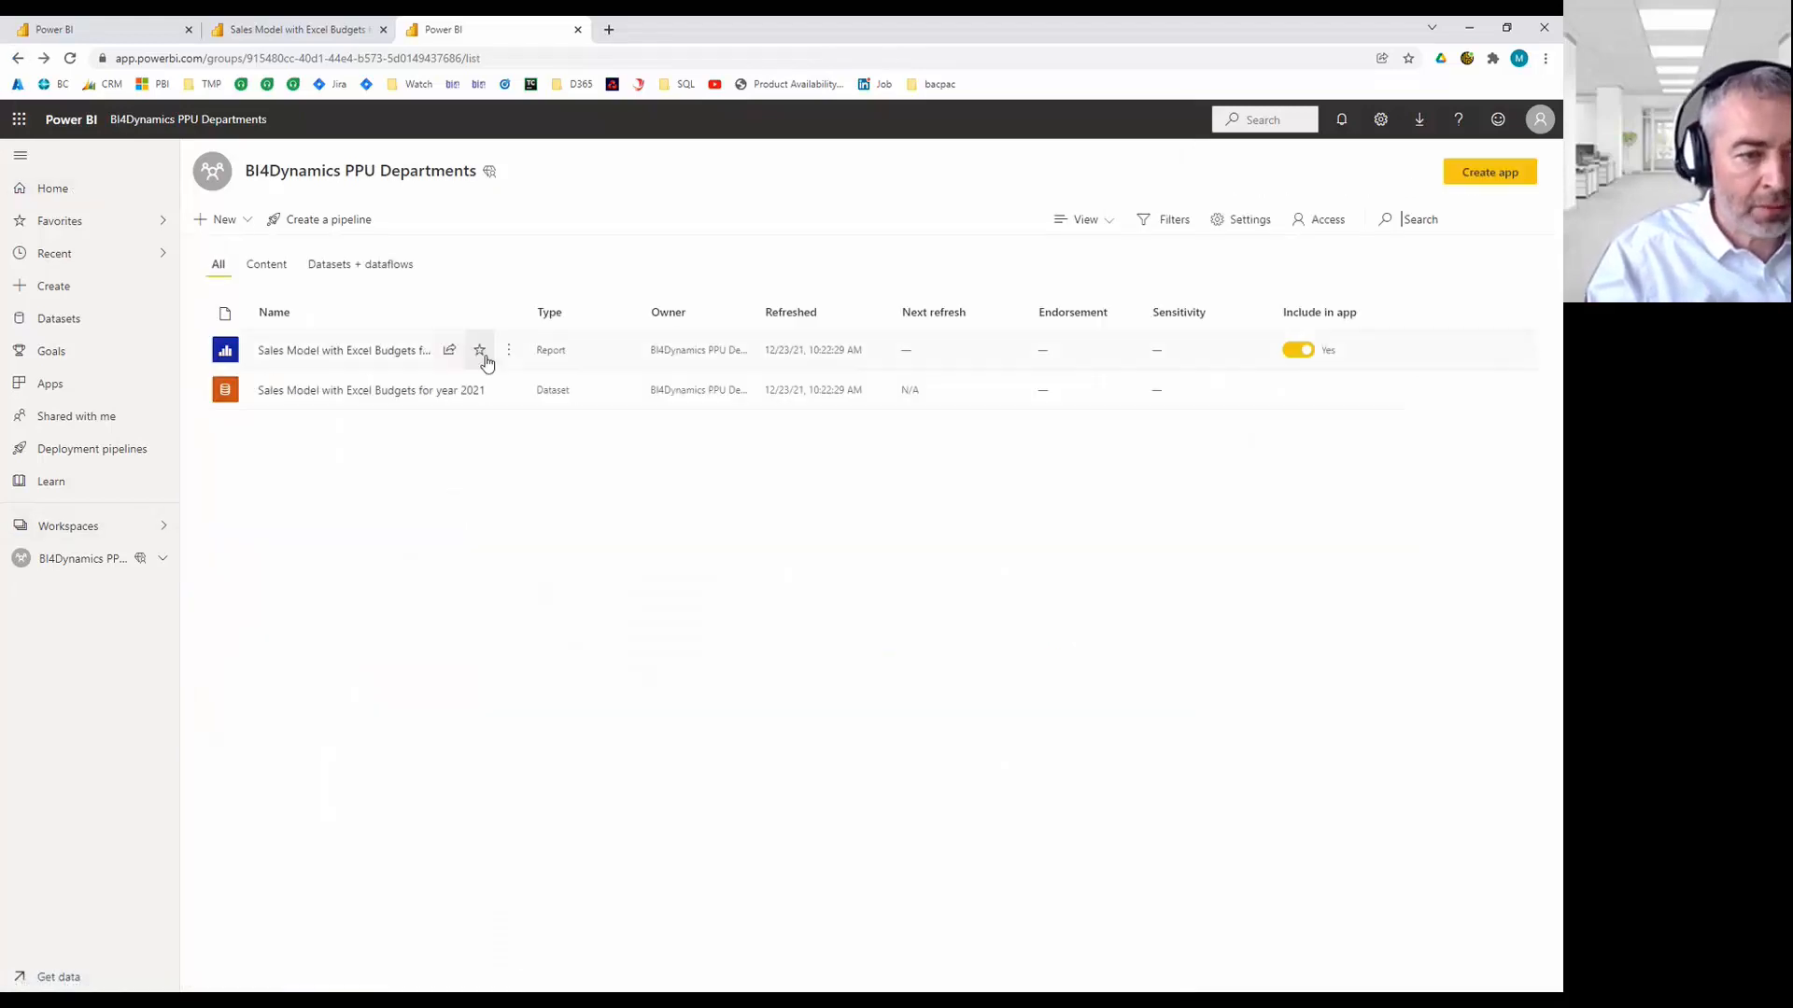
{"action": "left_click", "coordinate": [512, 392]}
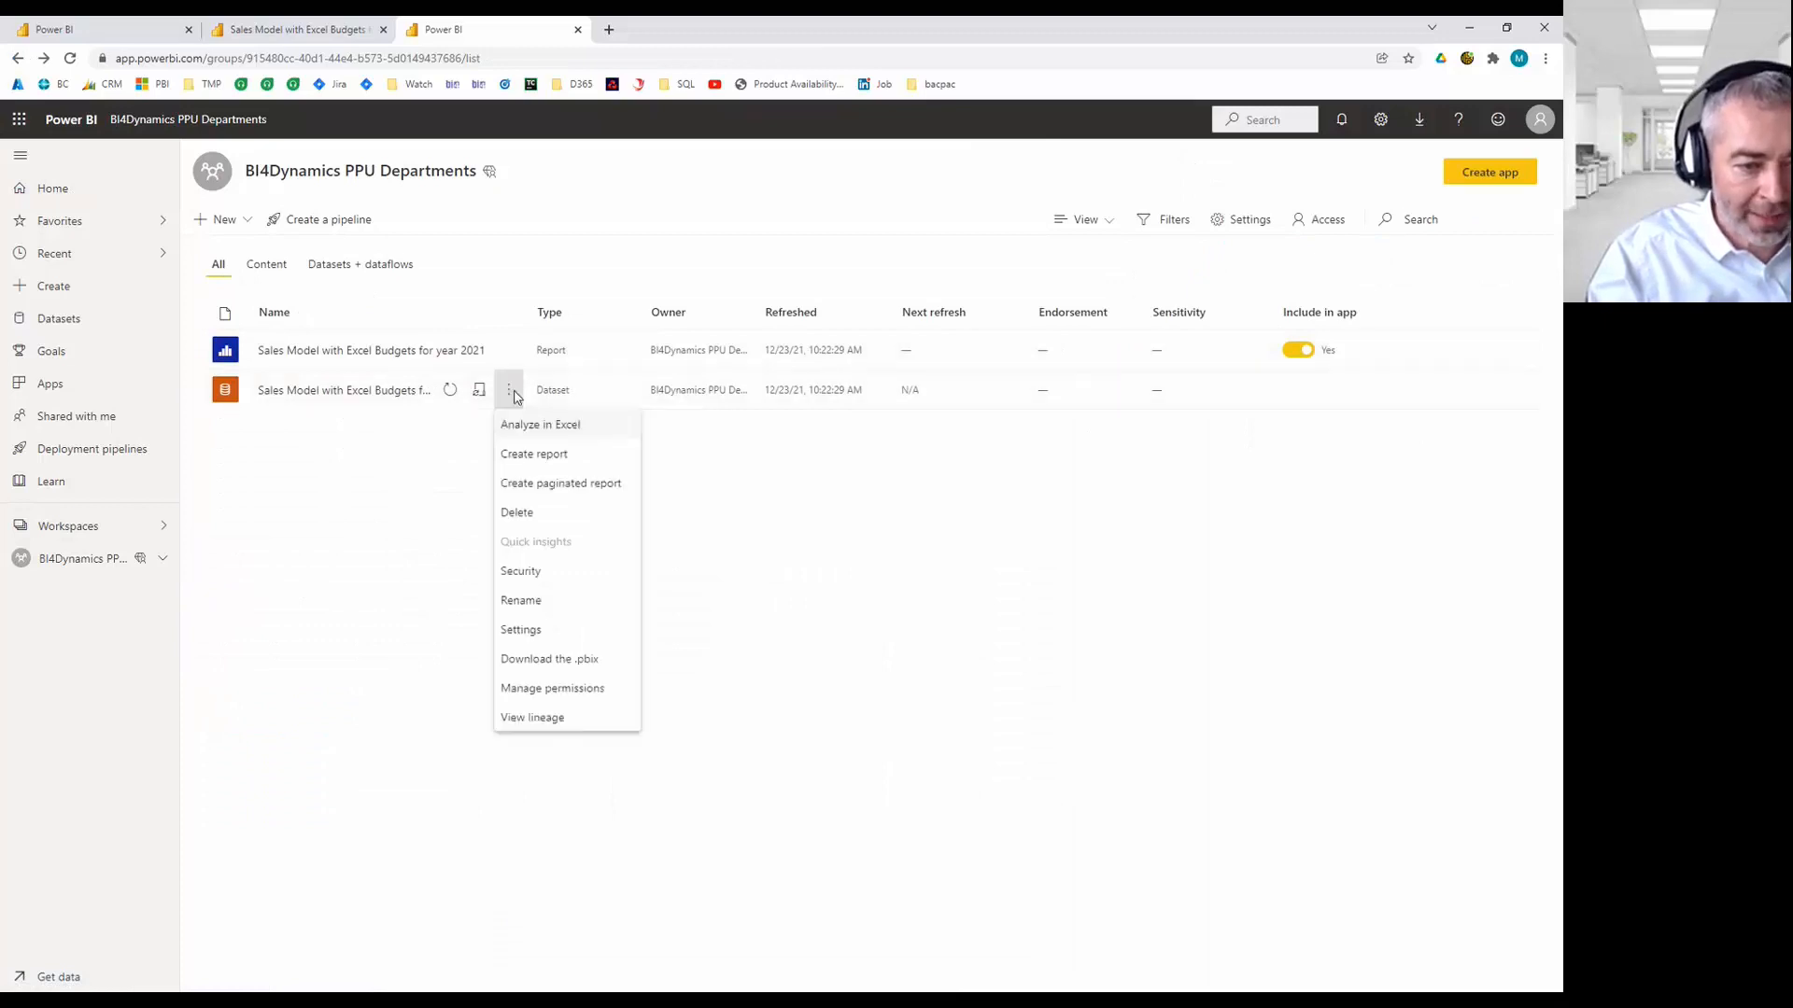
{"action": "left_click", "coordinate": [523, 630]}
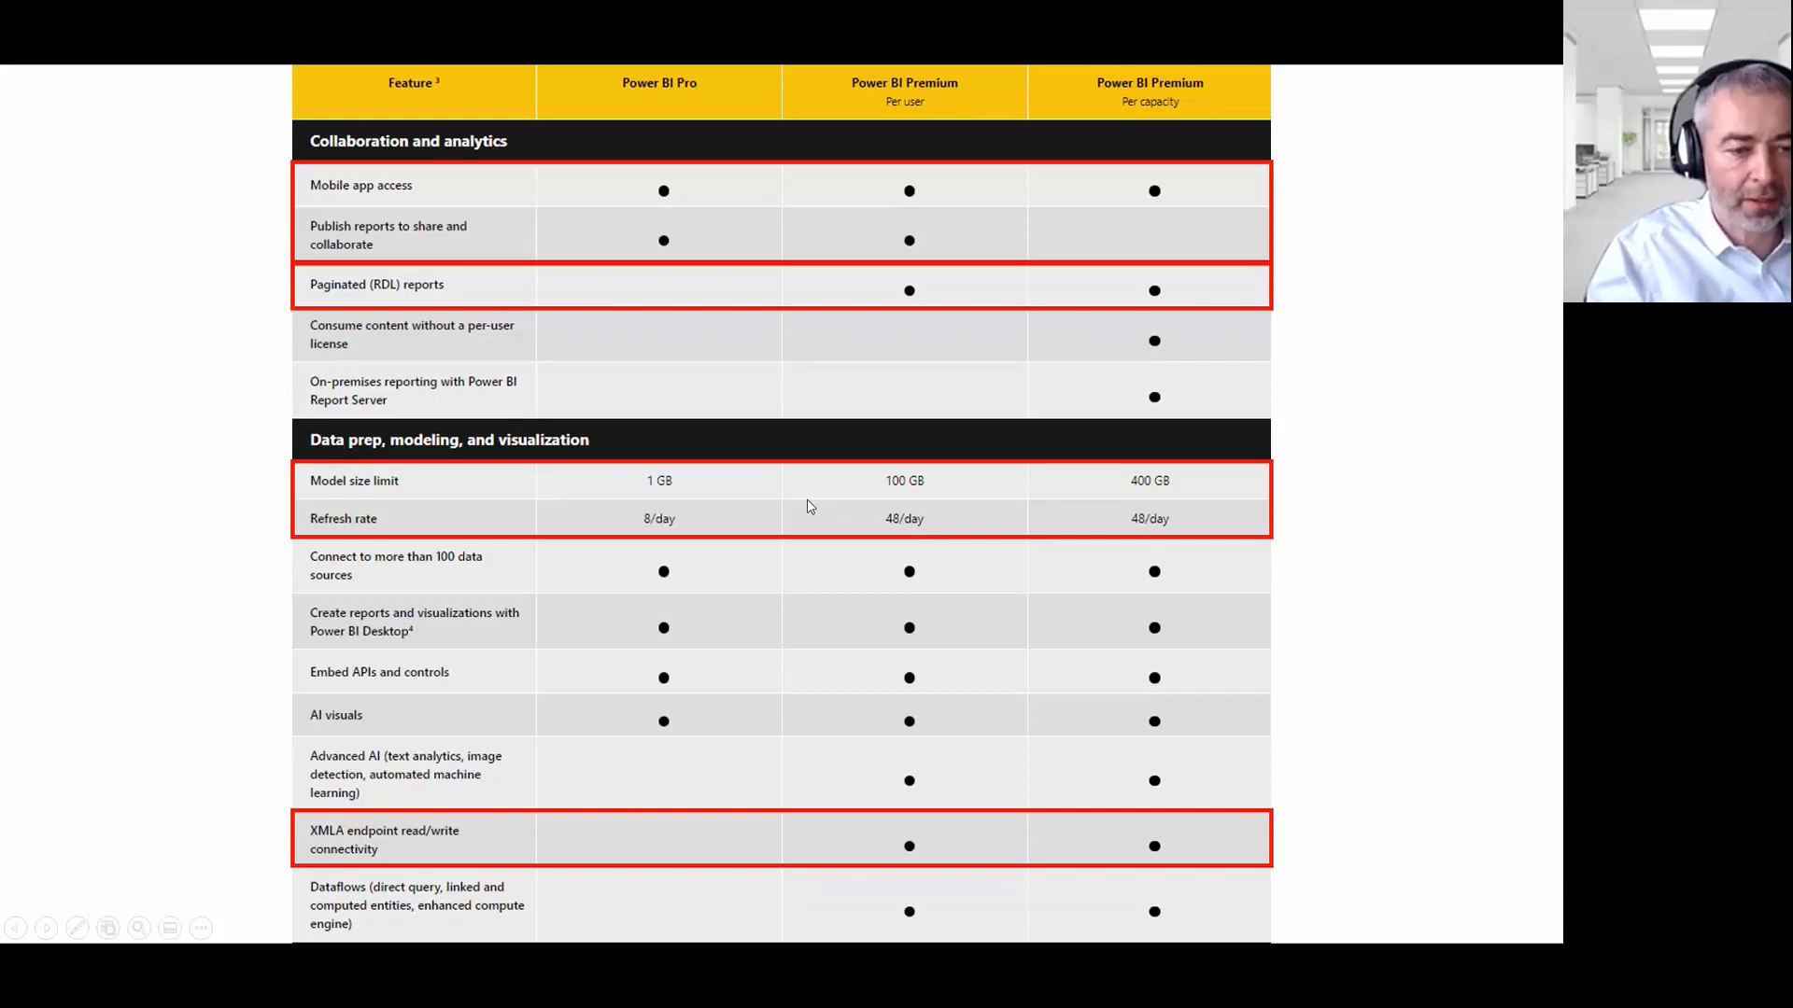
{"action": "key", "text": "alt+Tab"}
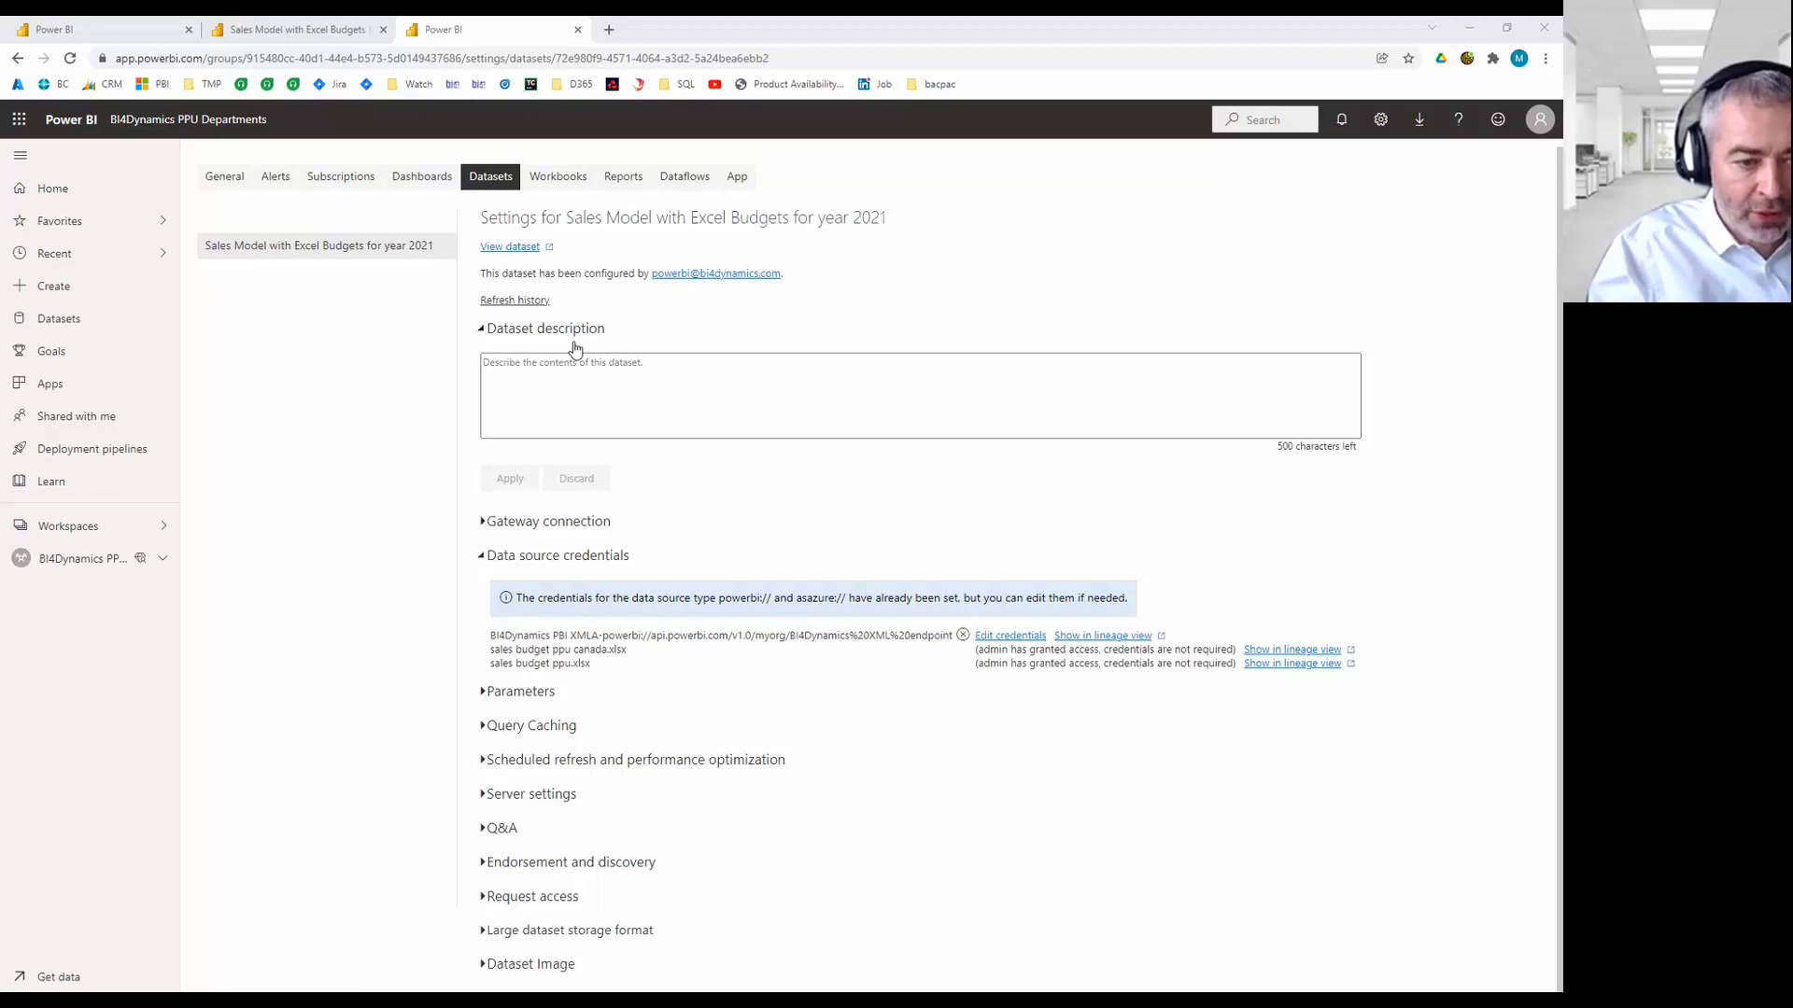
{"action": "left_click", "coordinate": [482, 760]}
{"action": "scroll", "coordinate": [852, 697], "scroll_direction": "down", "scroll_amount": 4}
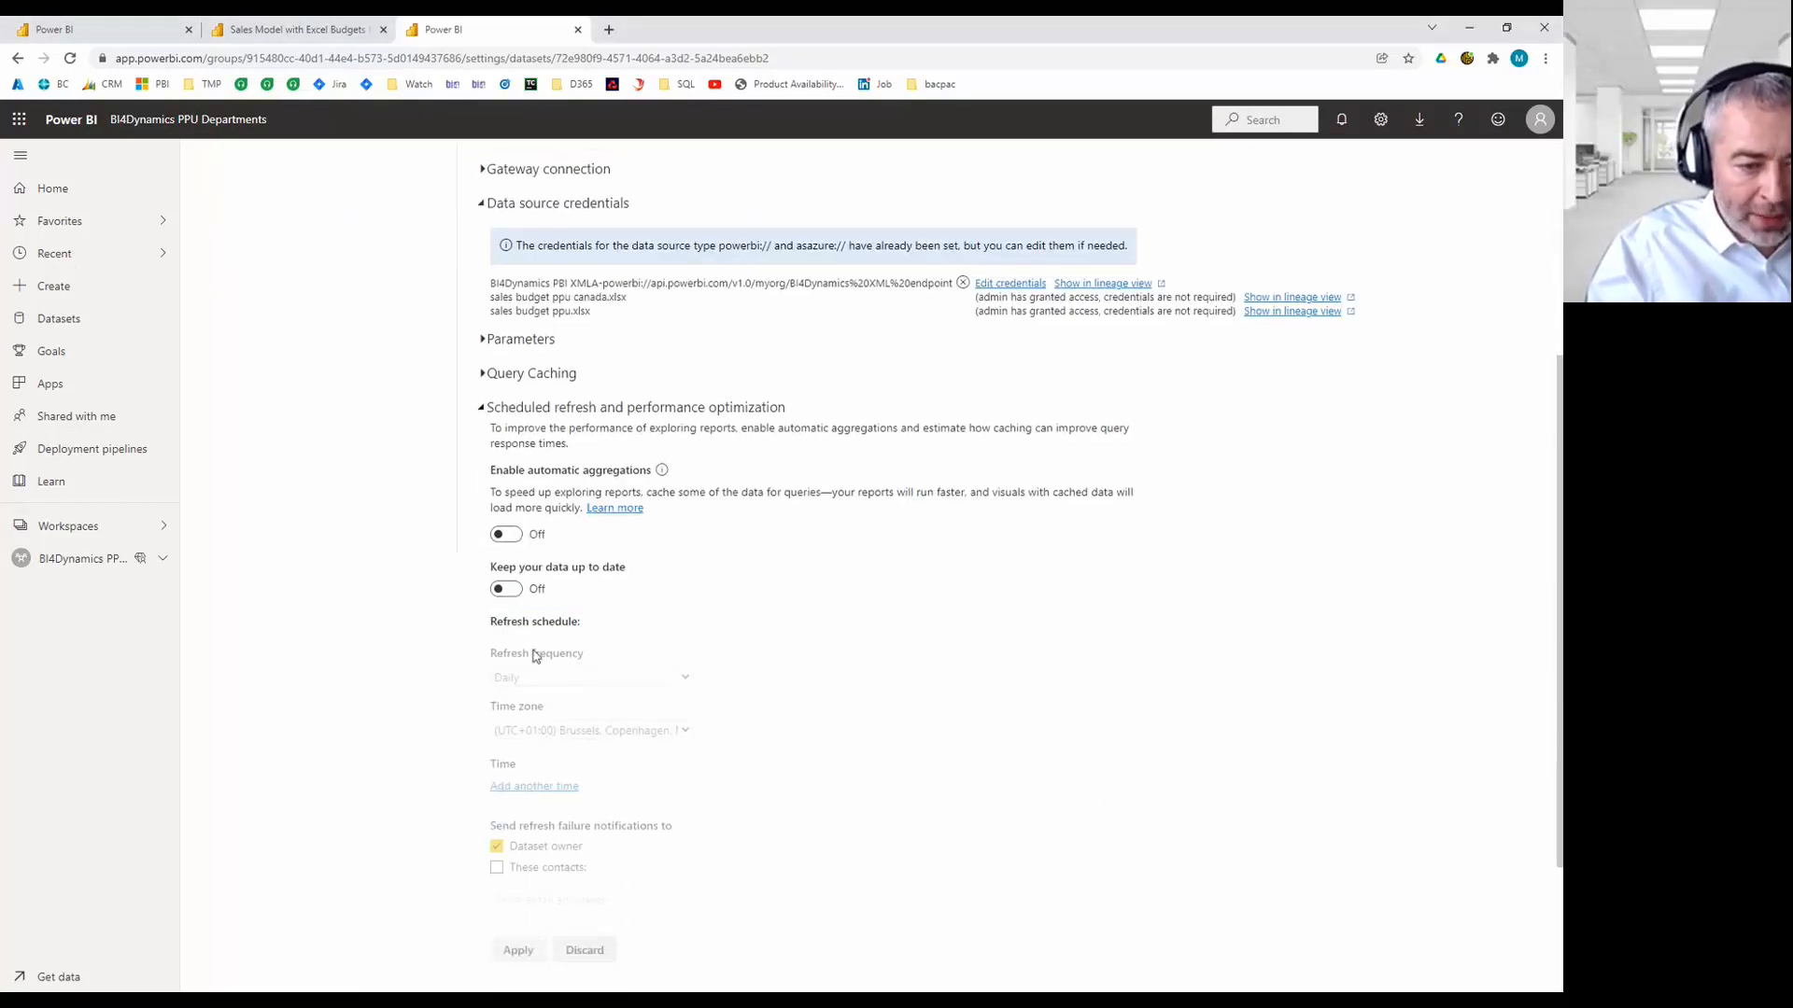
{"action": "left_click", "coordinate": [512, 590]}
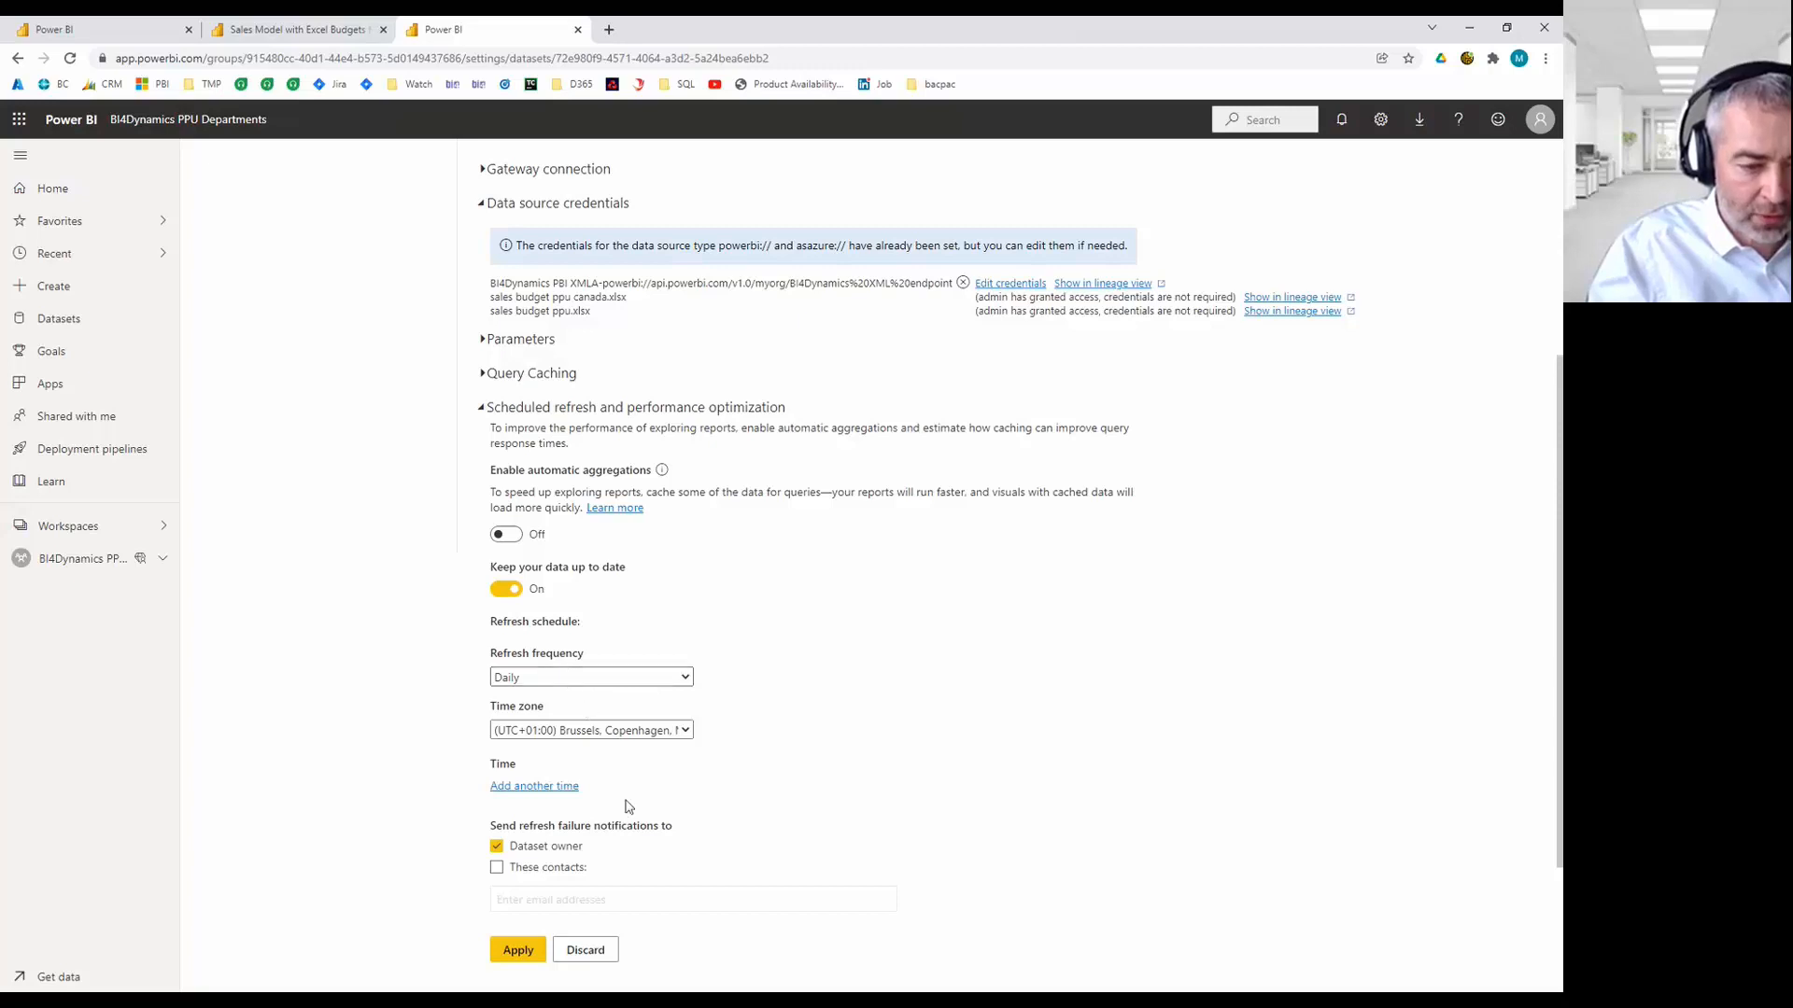
Add three time slots to the daily refresh schedule and set the first one to 10:00 AM.
{"action": "left_click", "coordinate": [523, 787]}
{"action": "left_click", "coordinate": [523, 821]}
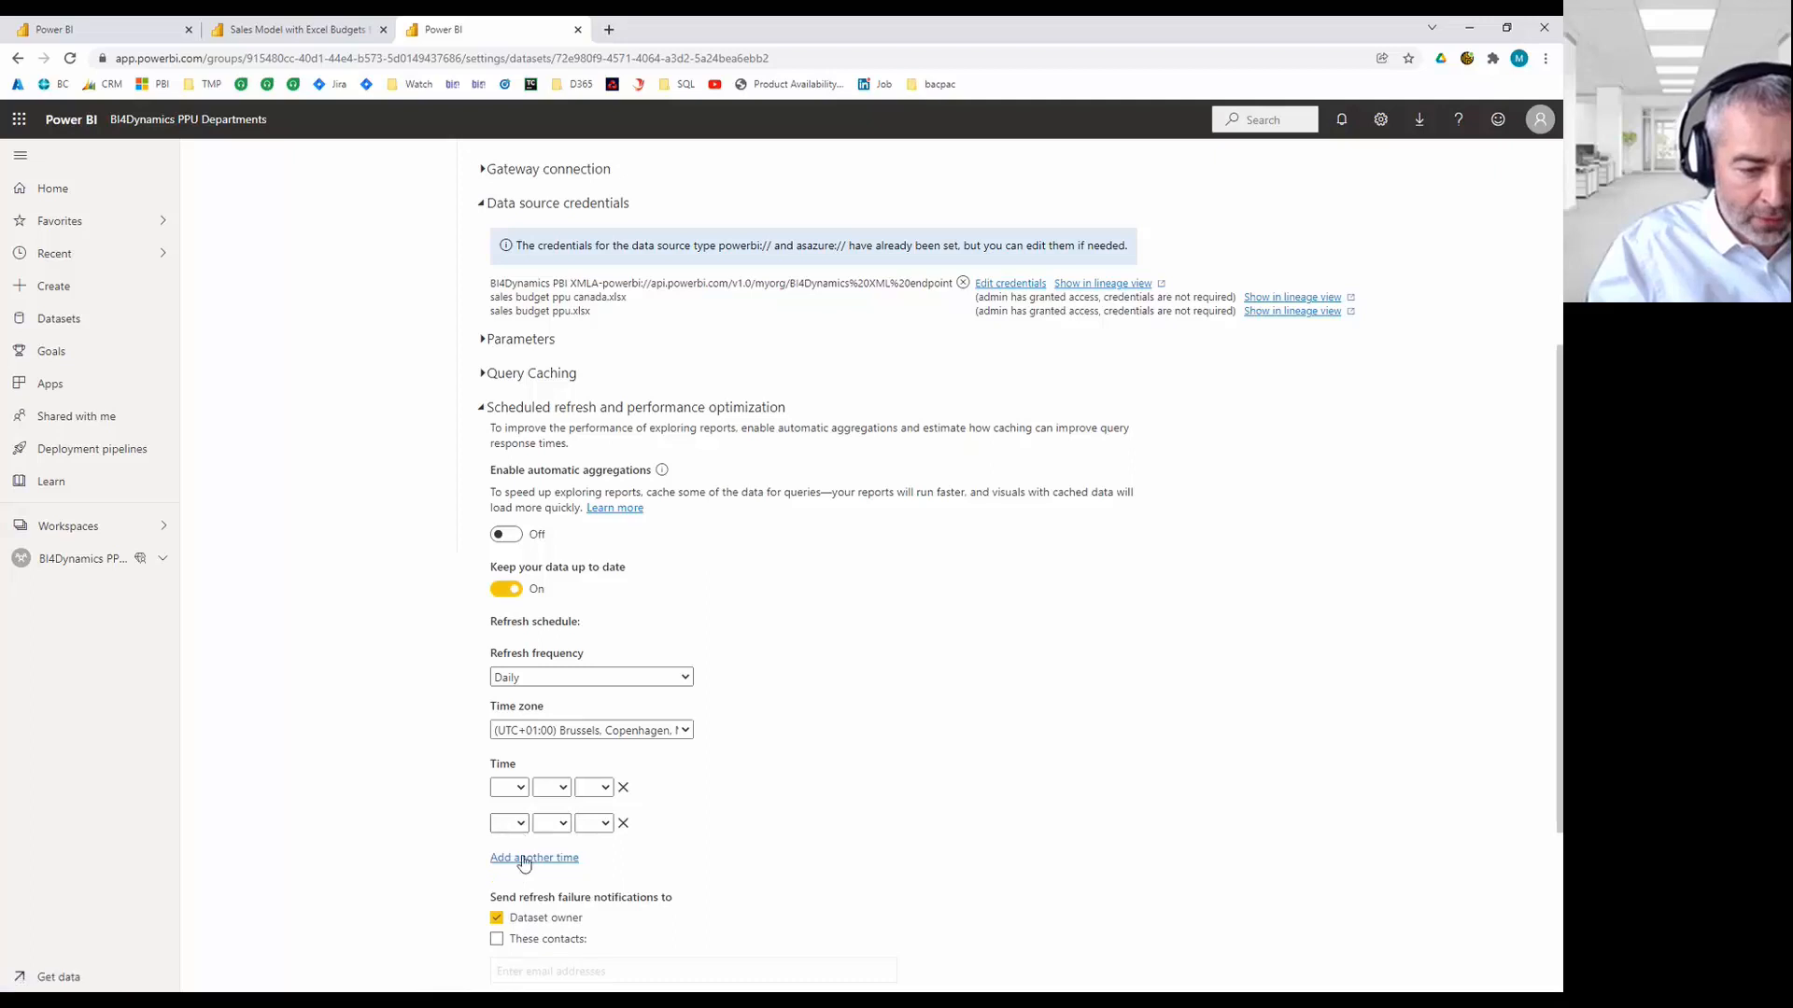
{"action": "left_click", "coordinate": [523, 857]}
{"action": "left_click", "coordinate": [511, 787]}
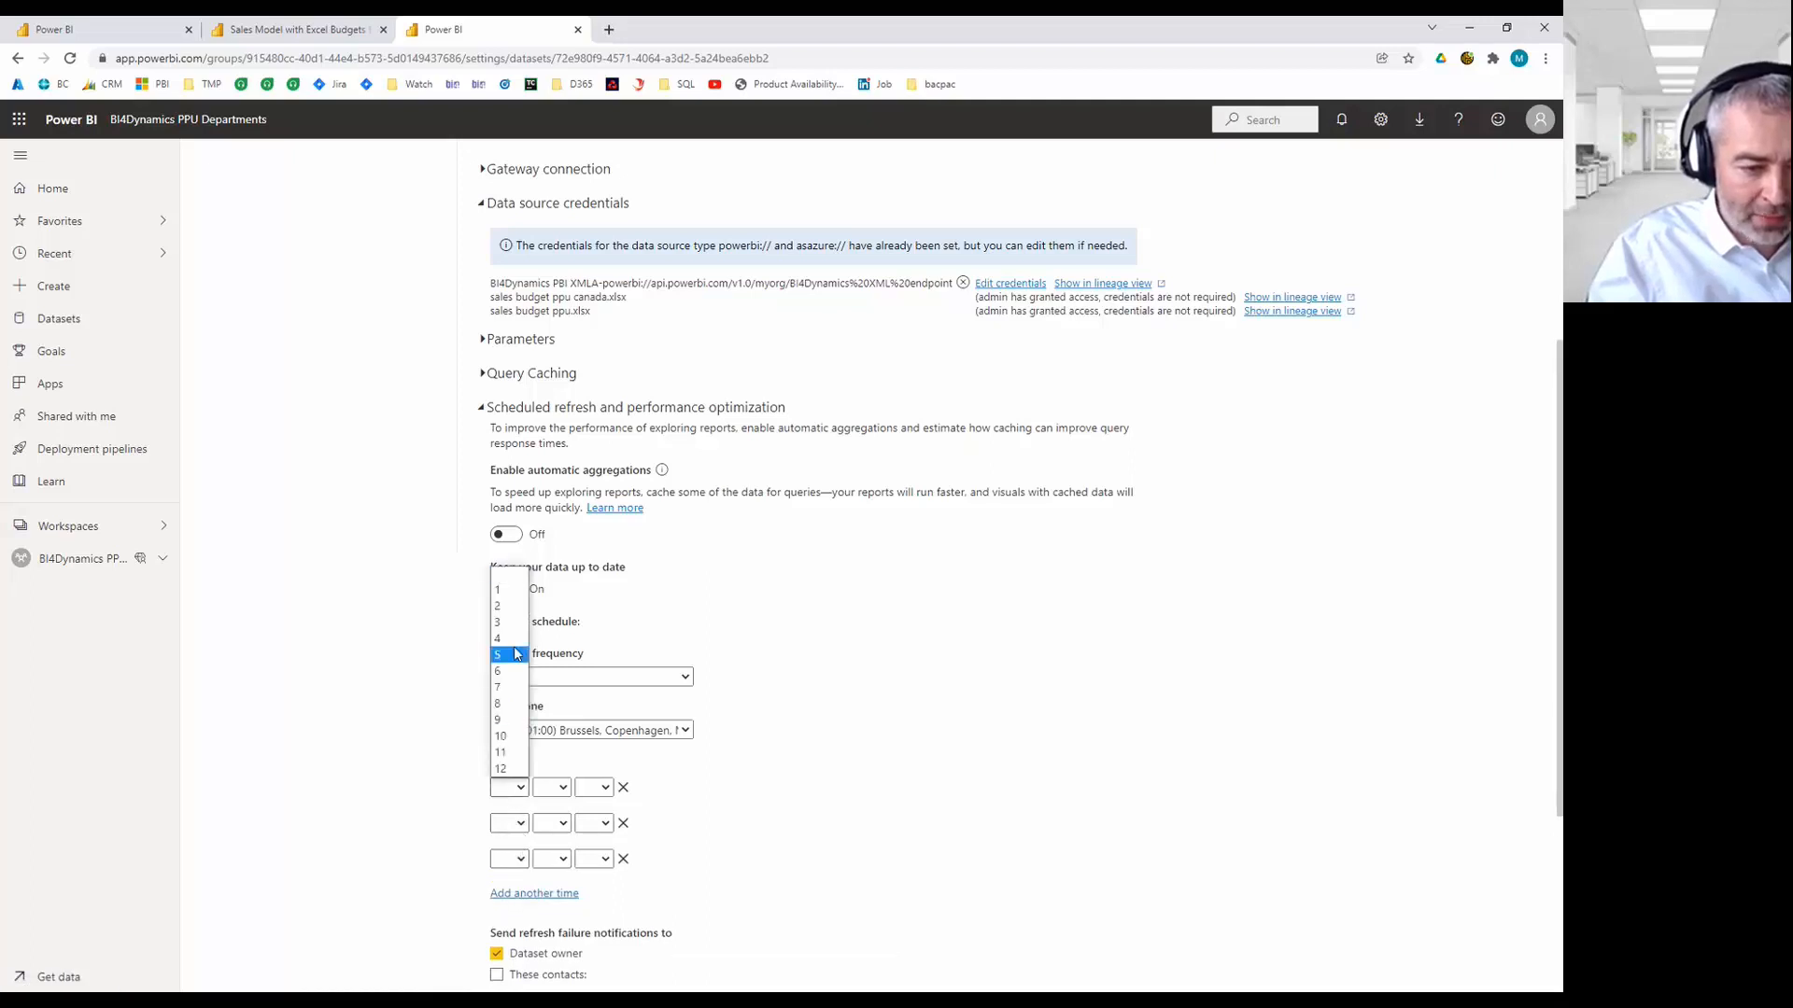
{"action": "left_click", "coordinate": [508, 736]}
{"action": "left_click", "coordinate": [551, 787]}
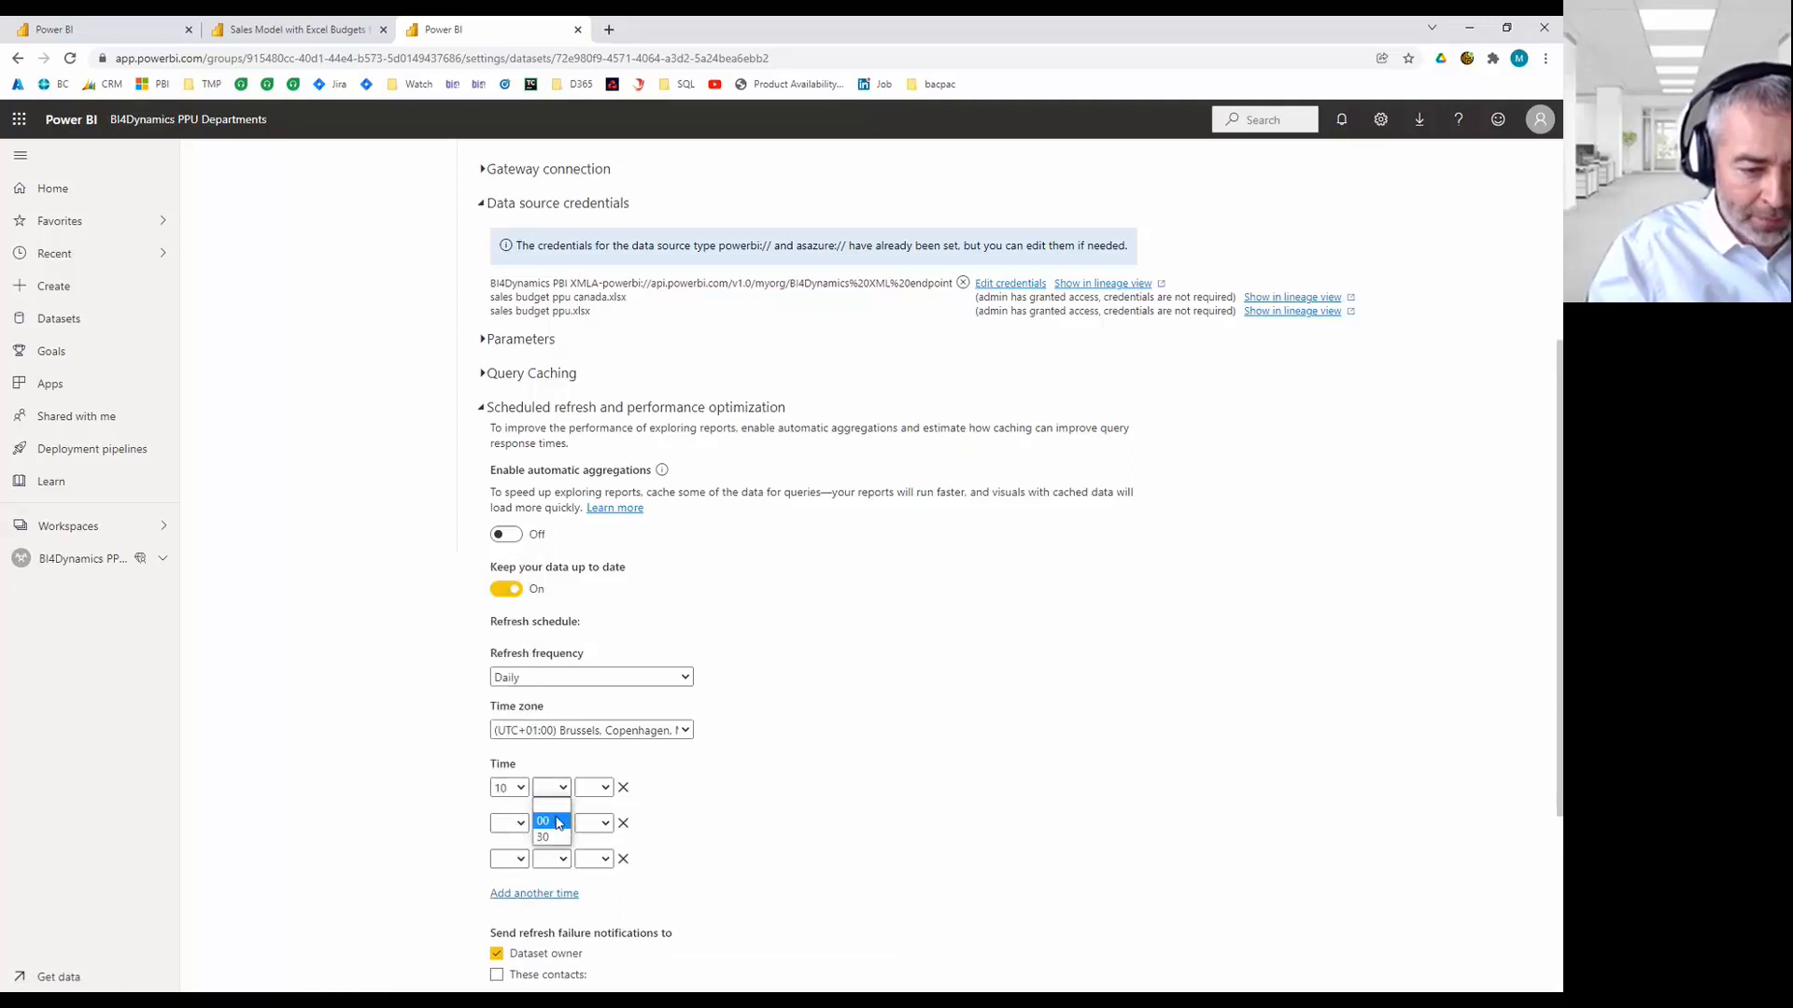
{"action": "left_click", "coordinate": [558, 823]}
{"action": "left_click", "coordinate": [591, 789]}
{"action": "left_click", "coordinate": [592, 805]}
Set the second scheduled refresh time to 10:30 AM.
{"action": "left_click", "coordinate": [512, 822]}
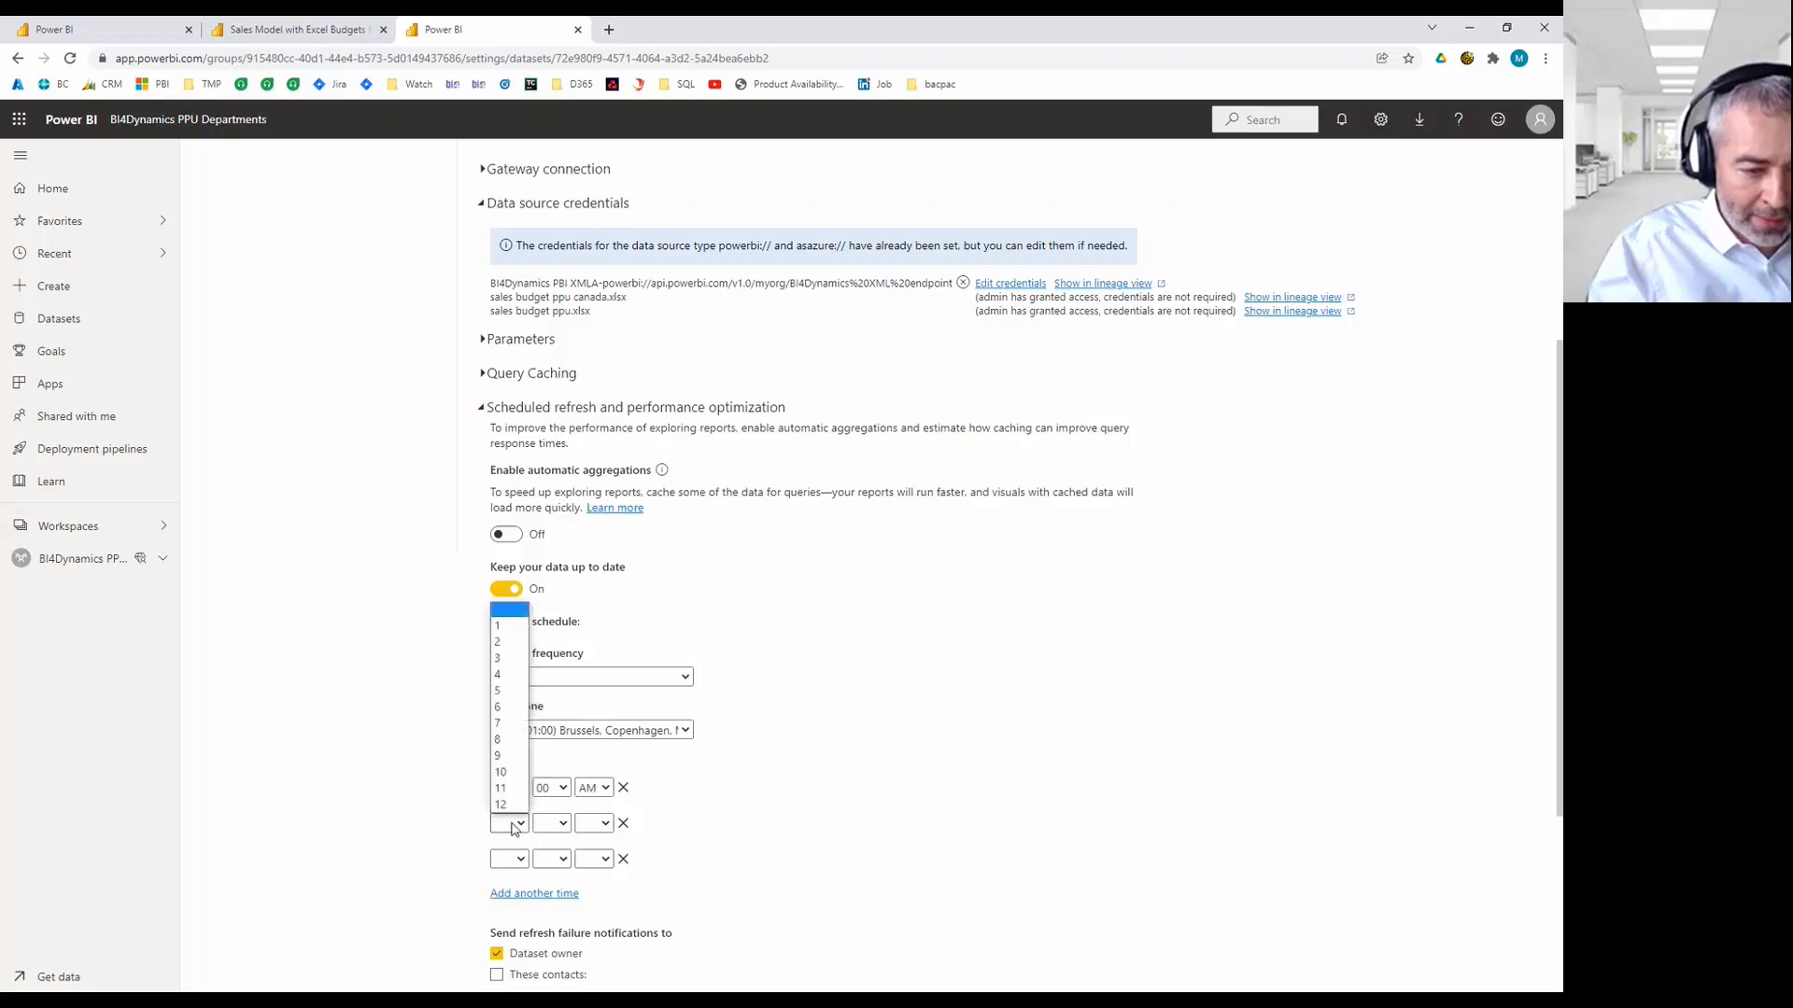
{"action": "left_click", "coordinate": [504, 772]}
{"action": "left_click", "coordinate": [551, 823]}
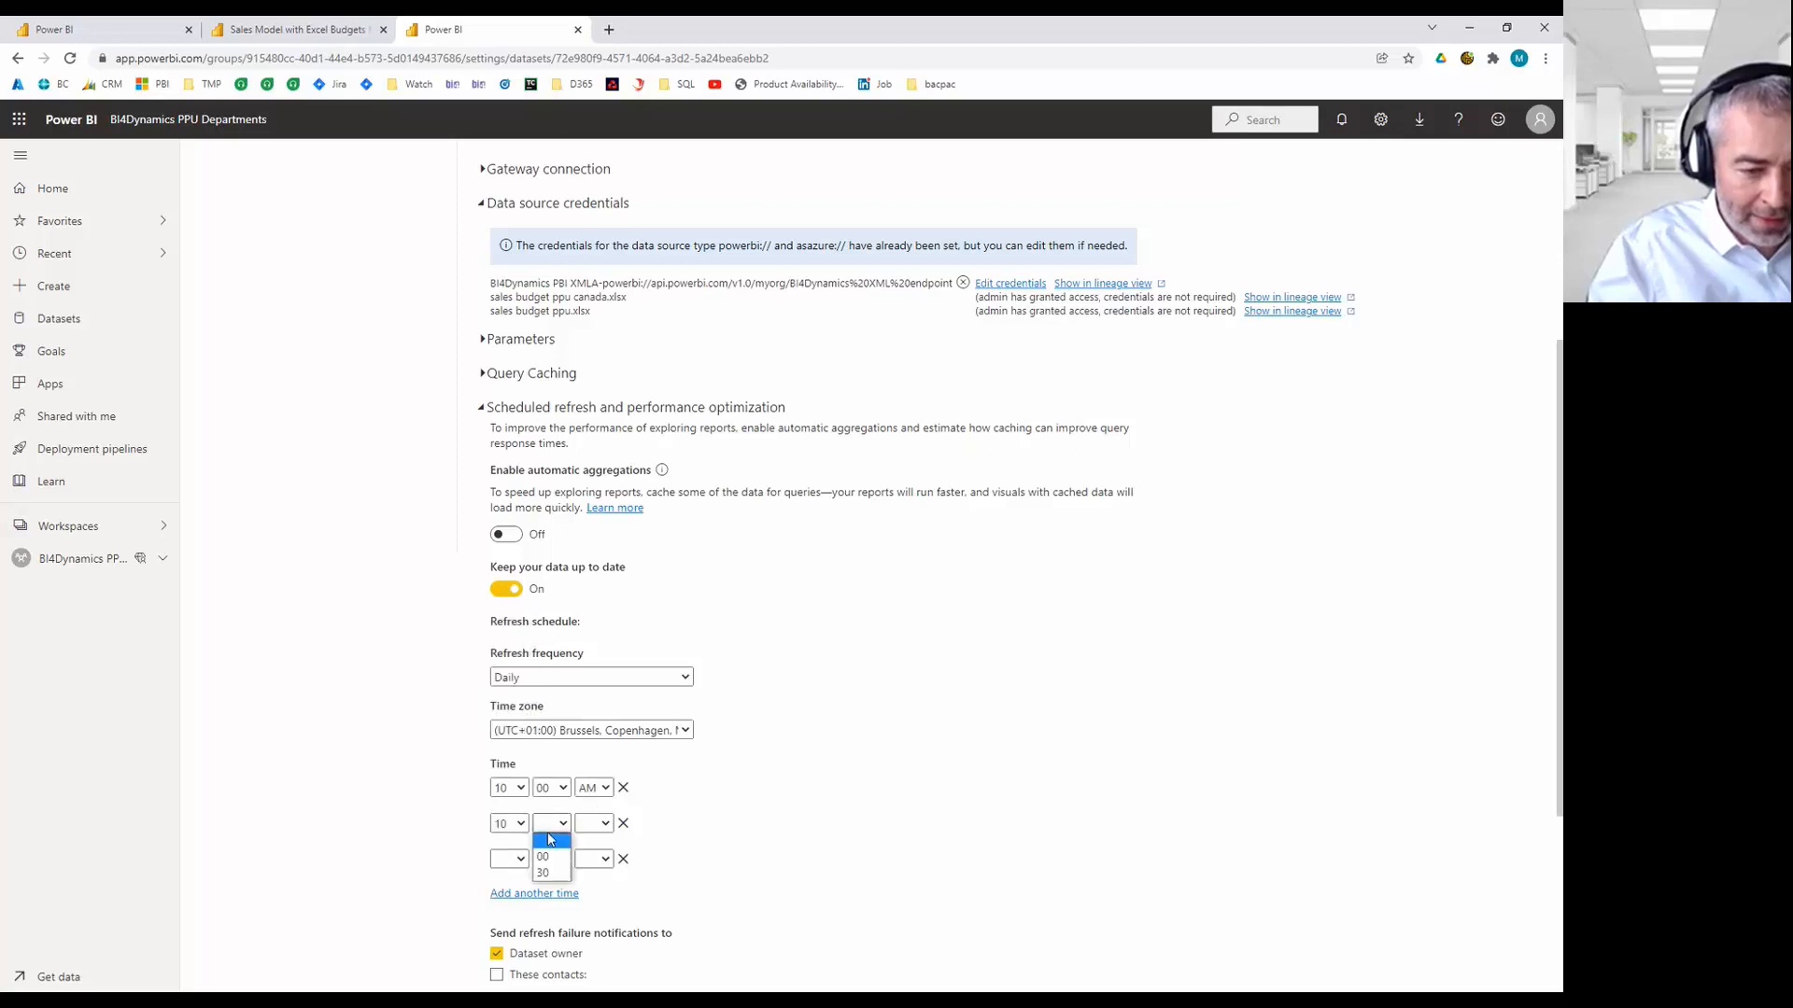
{"action": "left_click", "coordinate": [543, 873]}
{"action": "left_click", "coordinate": [594, 823]}
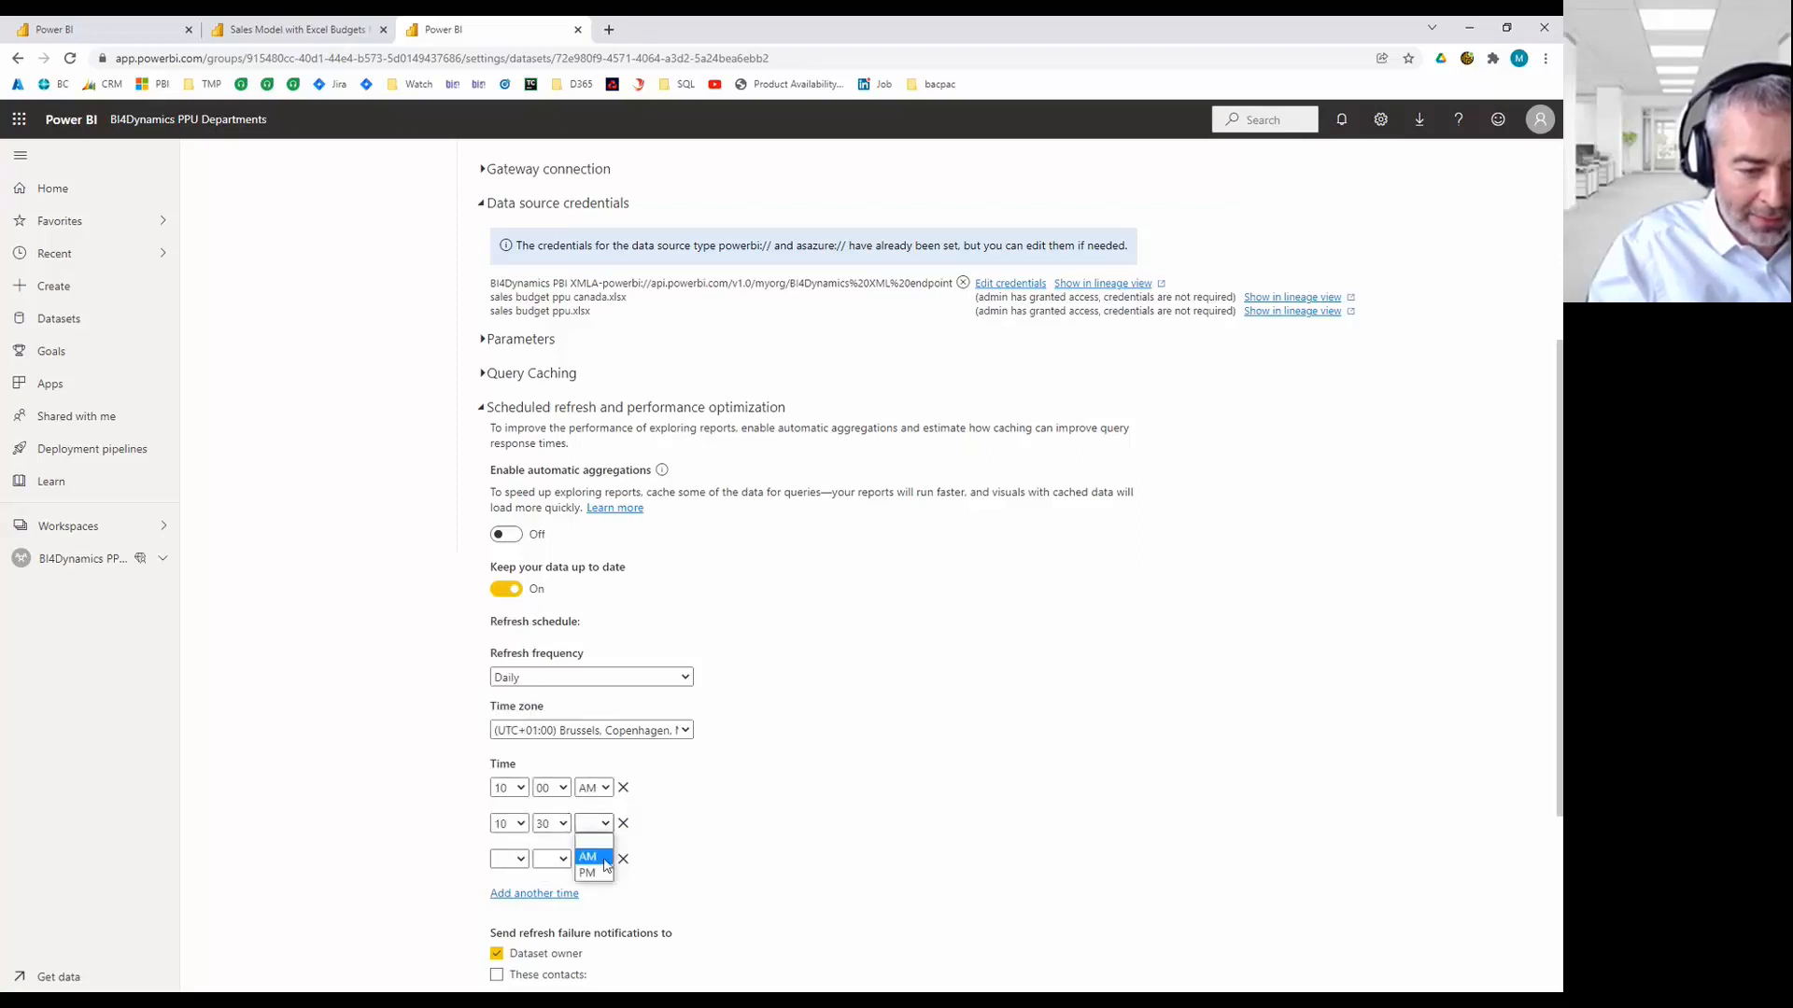
{"action": "left_click", "coordinate": [604, 860]}
Set the third scheduled refresh time to 11:00 AM and apply the refresh schedule.
{"action": "left_click", "coordinate": [509, 859]}
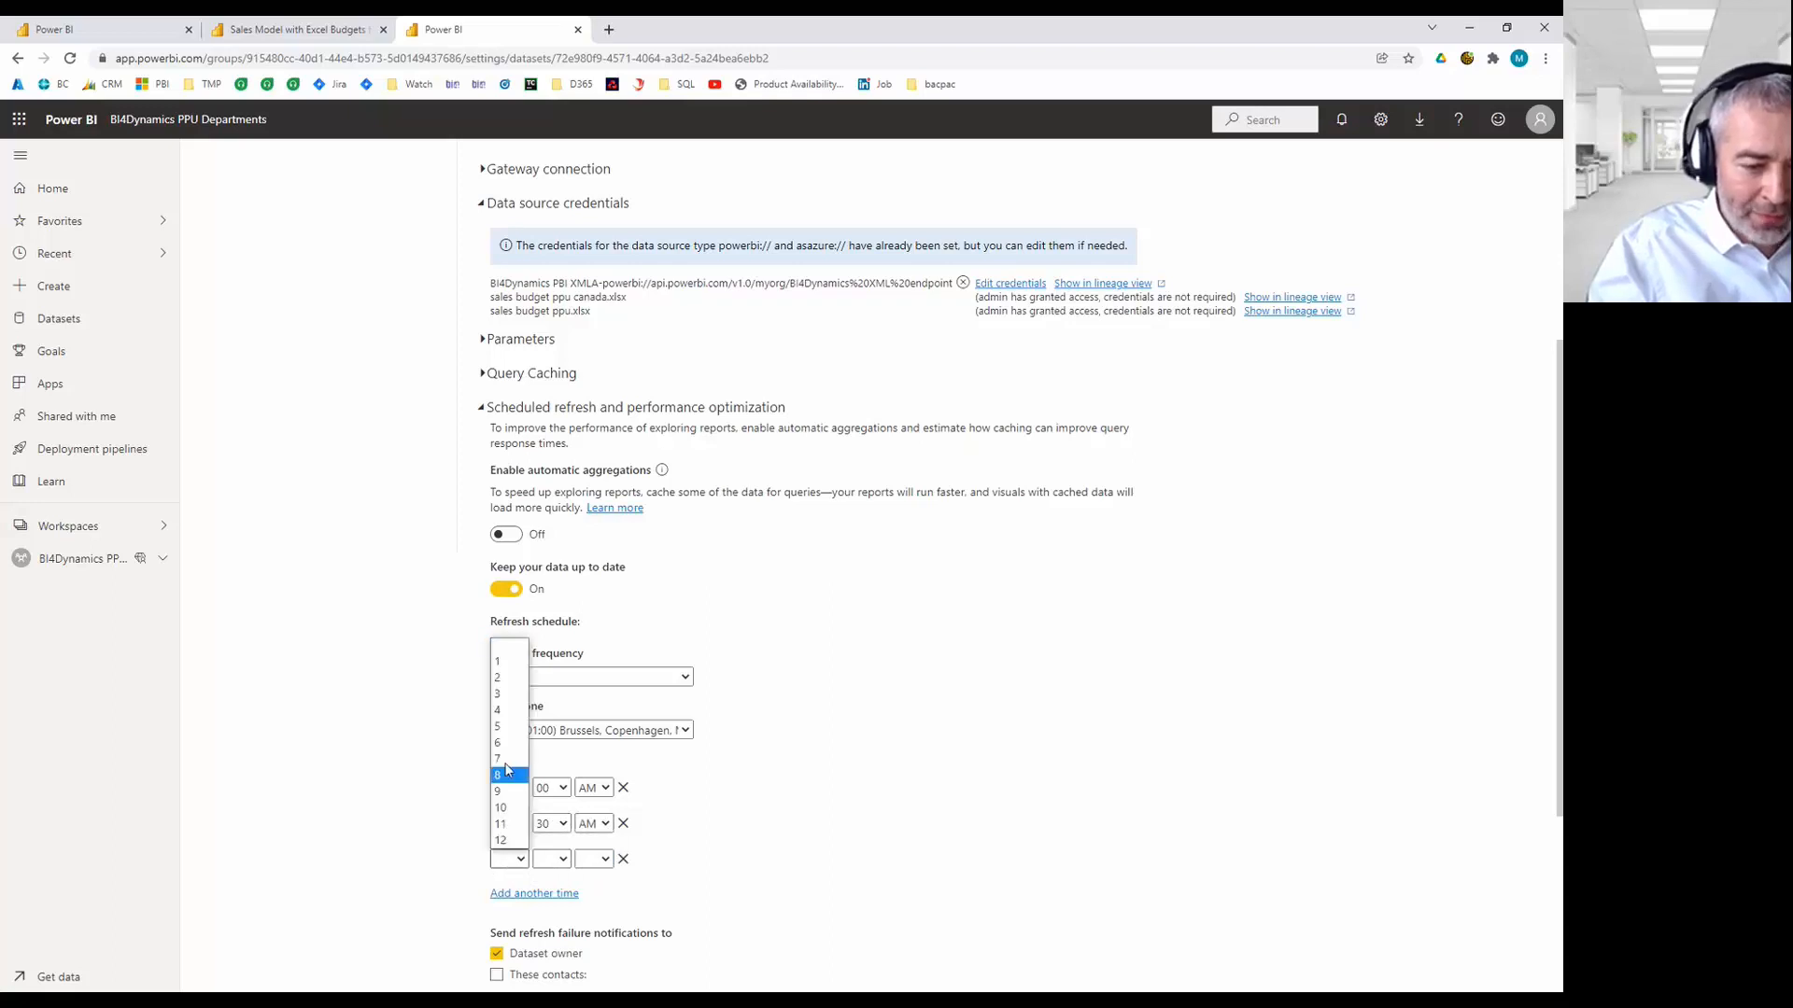
{"action": "left_click", "coordinate": [501, 824]}
{"action": "left_click", "coordinate": [552, 859]}
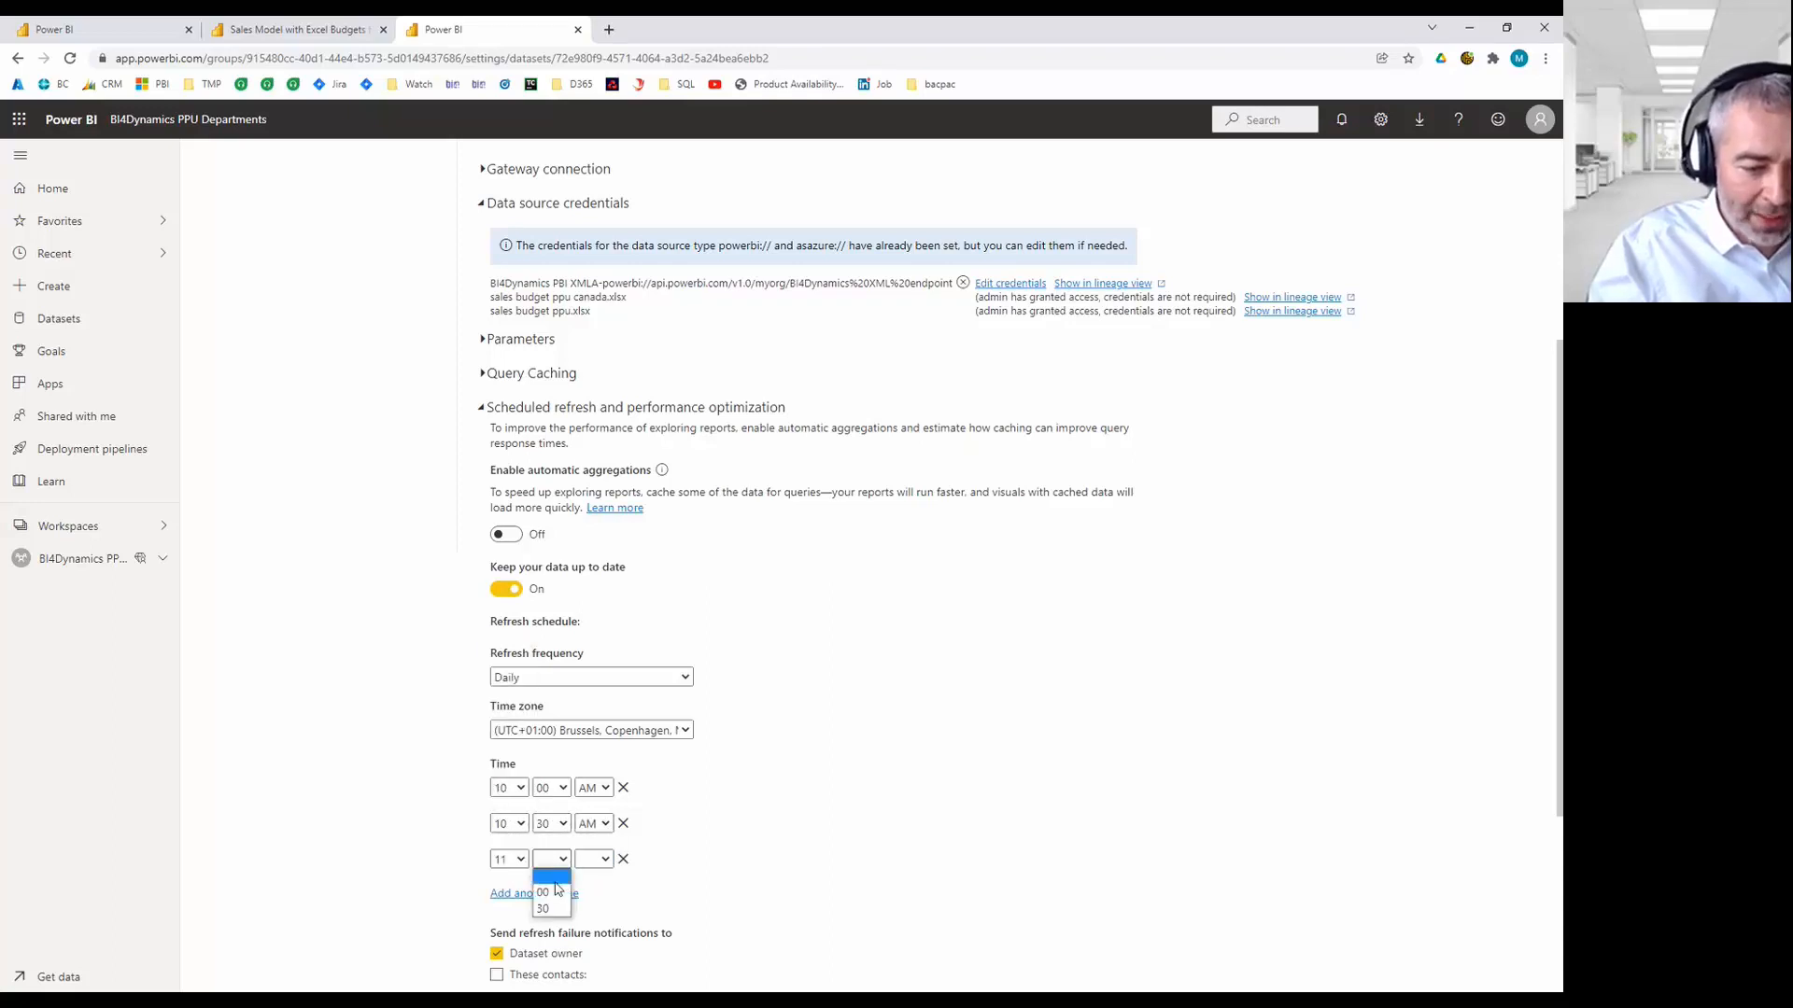
{"action": "left_click", "coordinate": [563, 877]}
{"action": "left_click", "coordinate": [594, 859]}
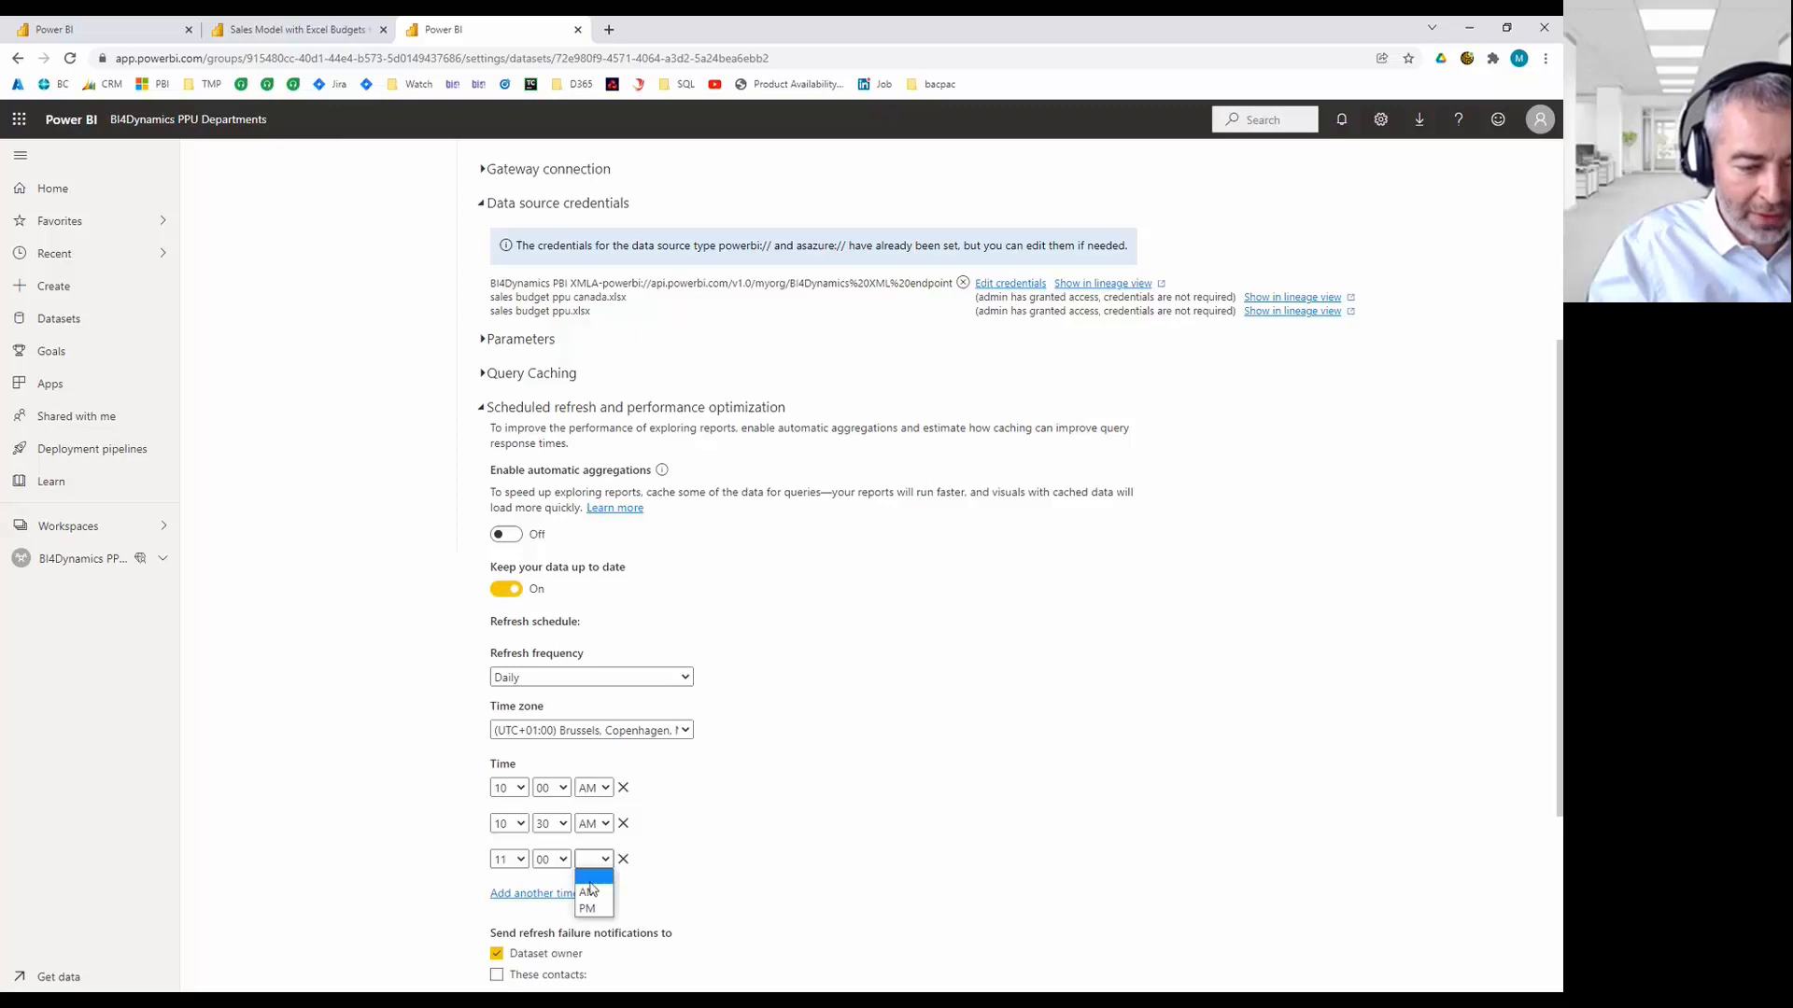
{"action": "left_click", "coordinate": [588, 892]}
{"action": "scroll", "coordinate": [738, 821], "scroll_direction": "down", "scroll_amount": 3}
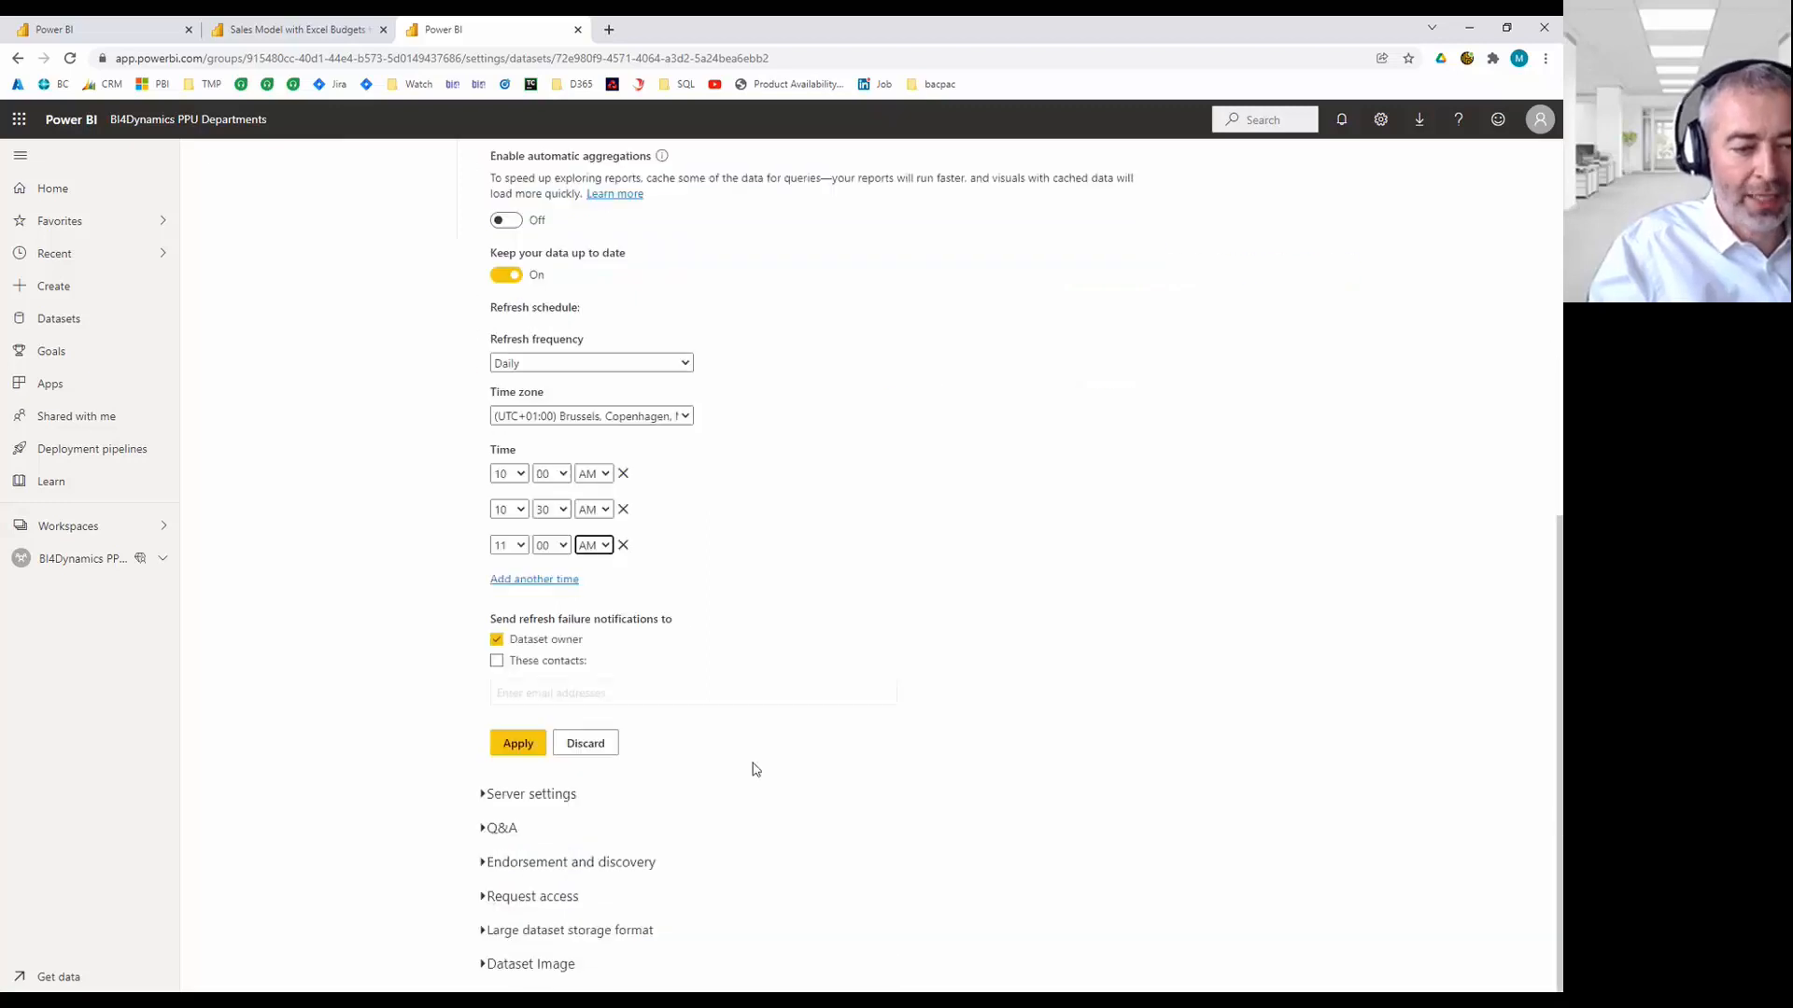
{"action": "left_click", "coordinate": [520, 744]}
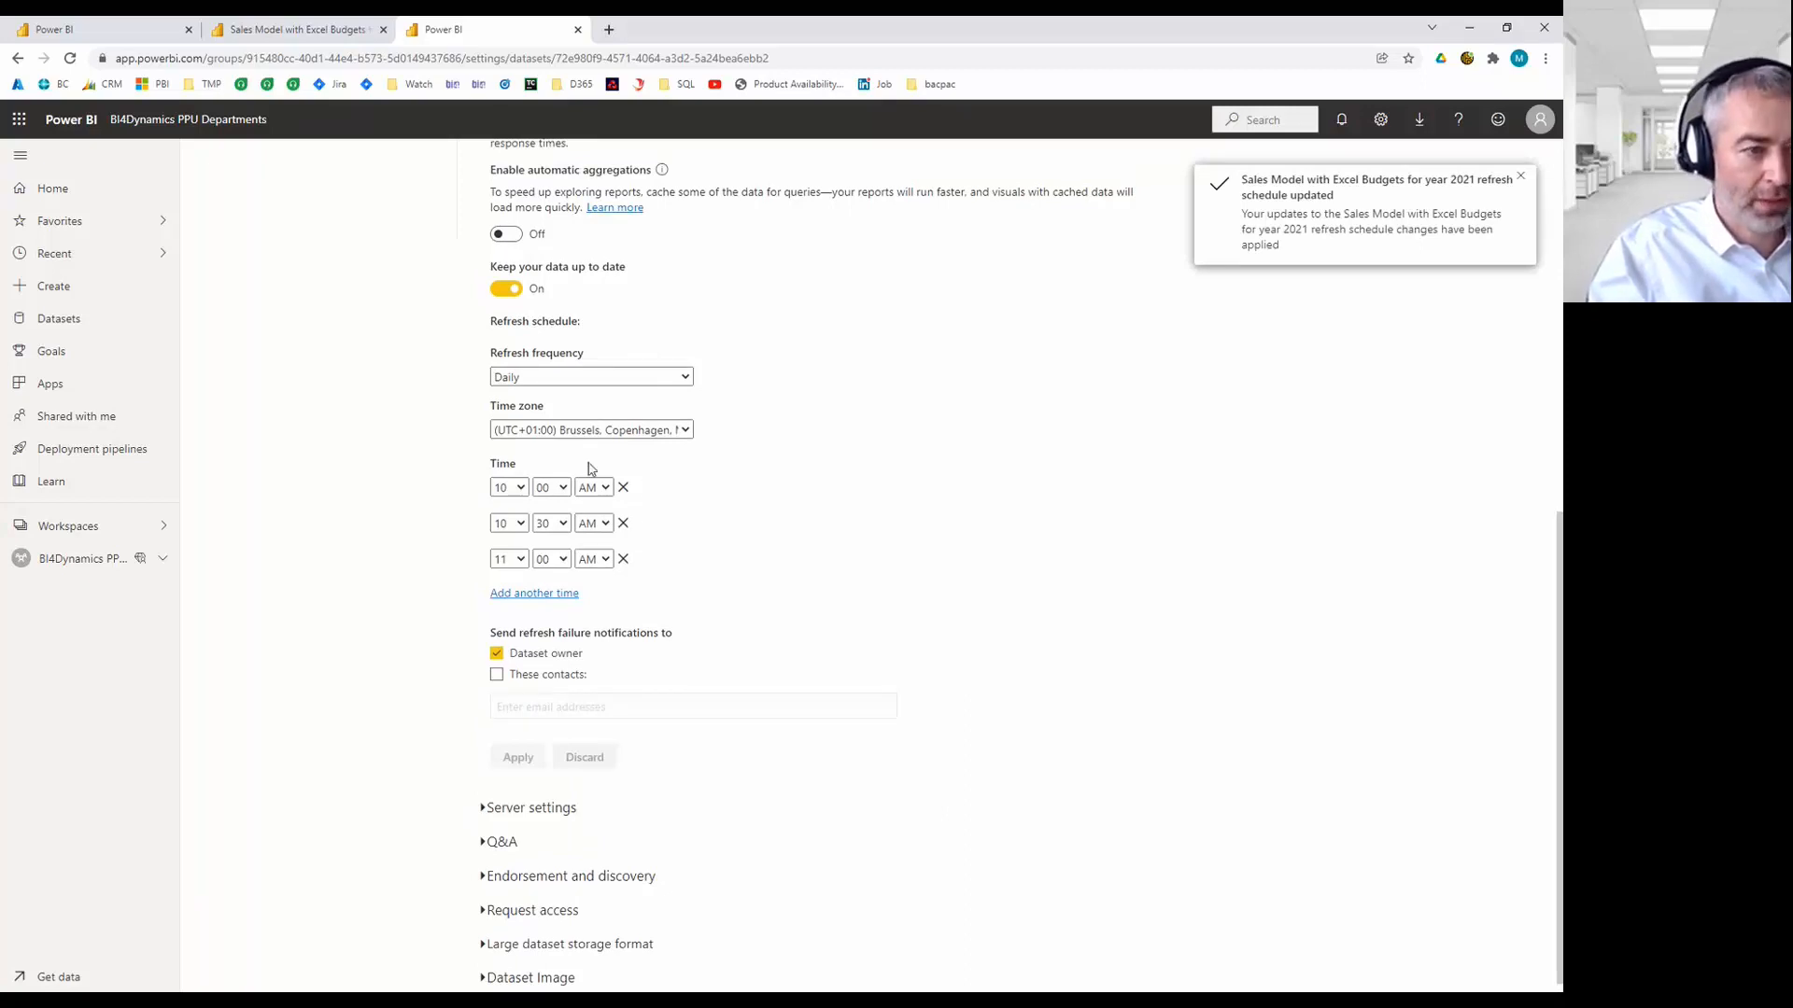
Return to the workspace list and switch to the untitled Power BI Desktop report, moving its window fully into view.
{"action": "left_click", "coordinate": [18, 60]}
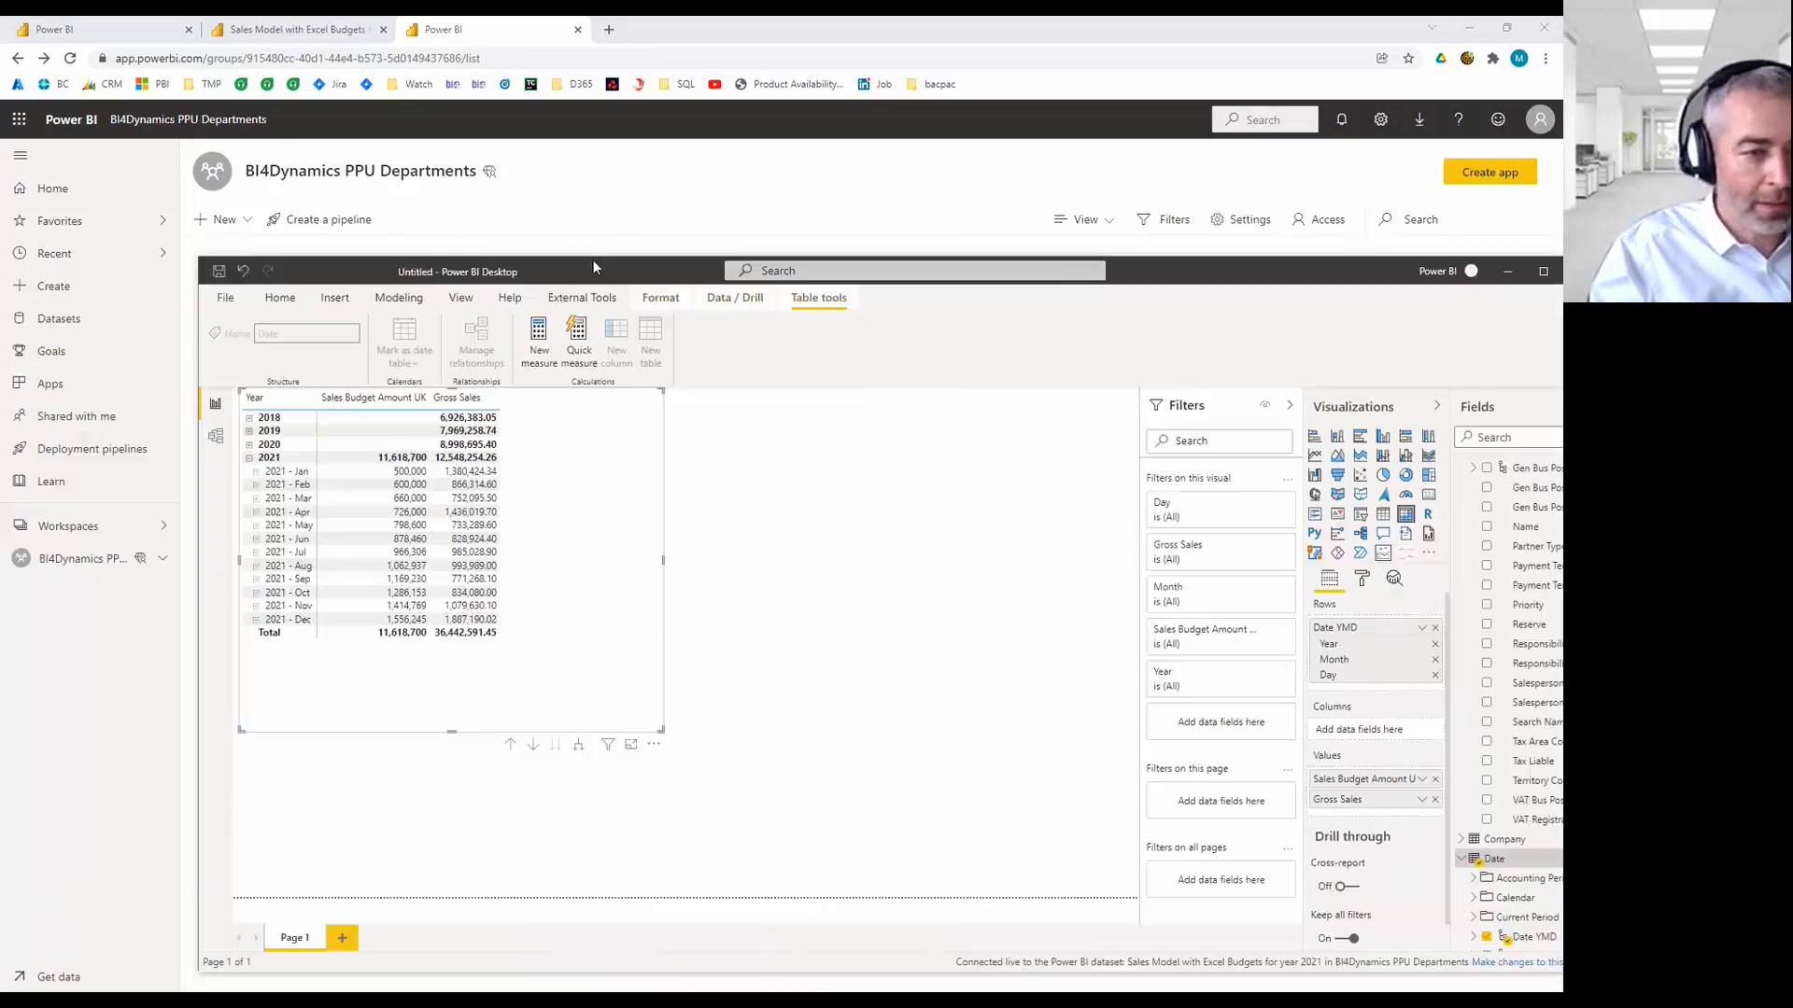
{"action": "left_click_drag", "start_coordinate": [592, 260], "coordinate": [496, 165]}
{"action": "left_click", "coordinate": [1403, 345]}
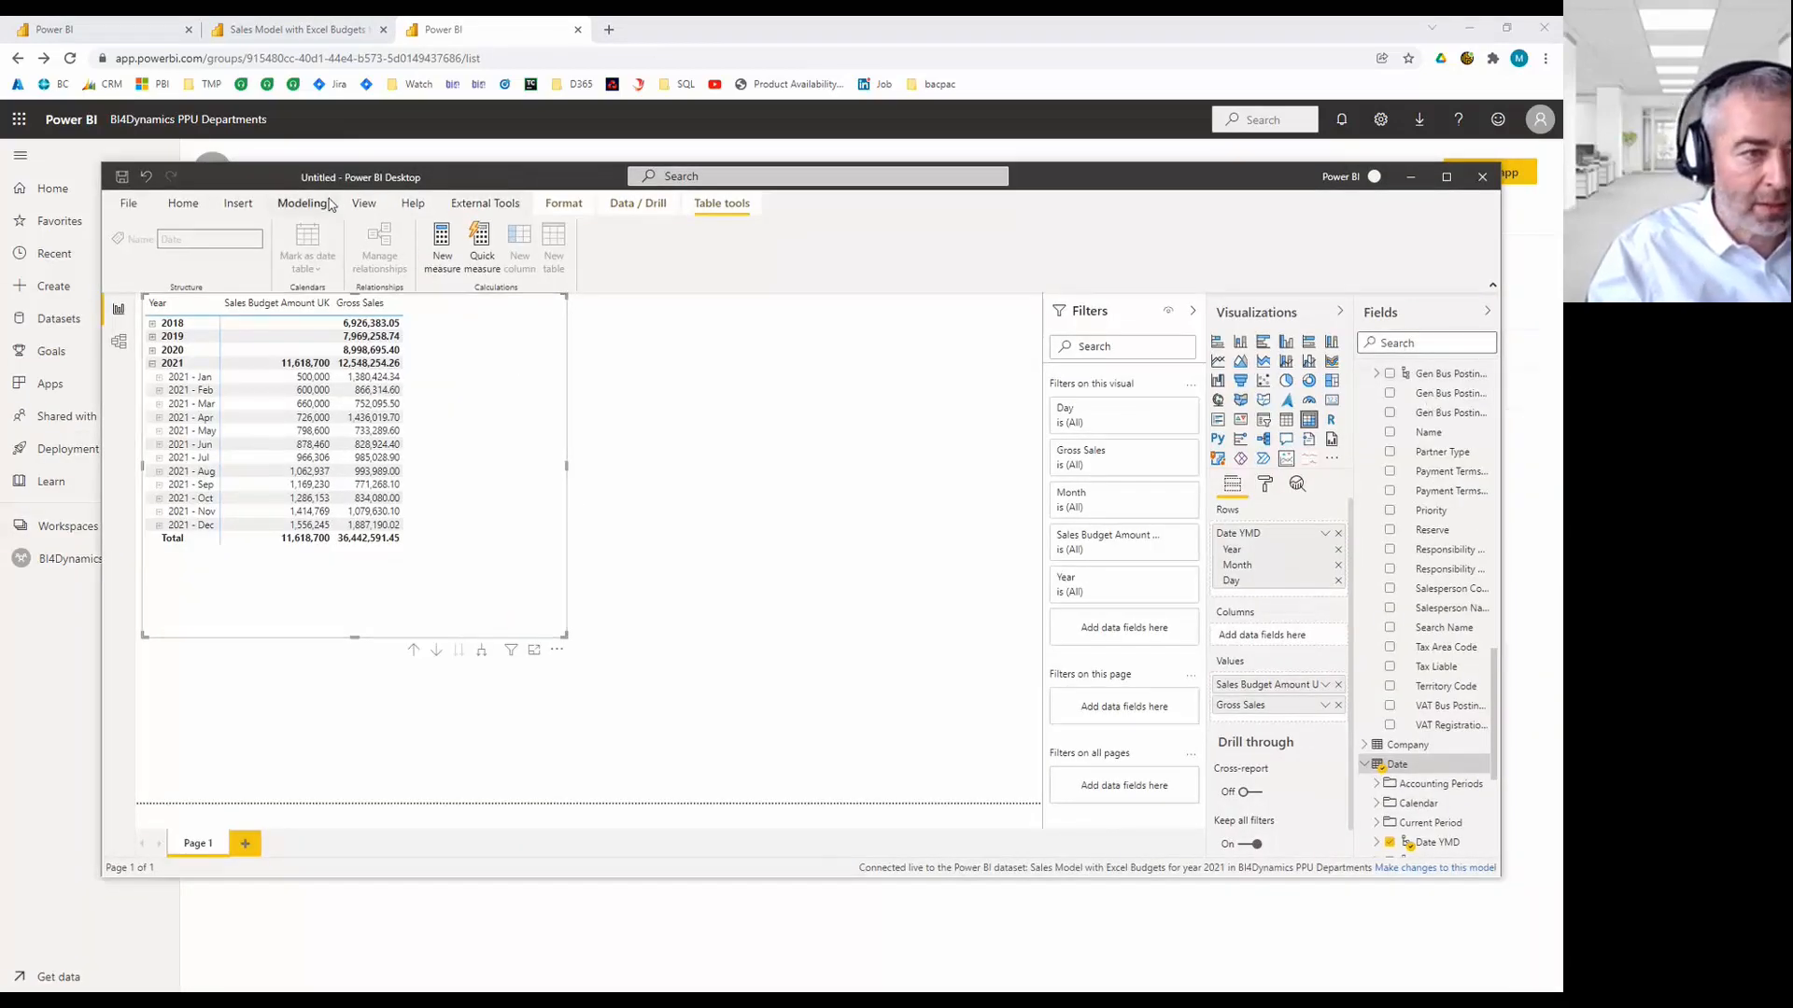
{"action": "left_click", "coordinate": [183, 202]}
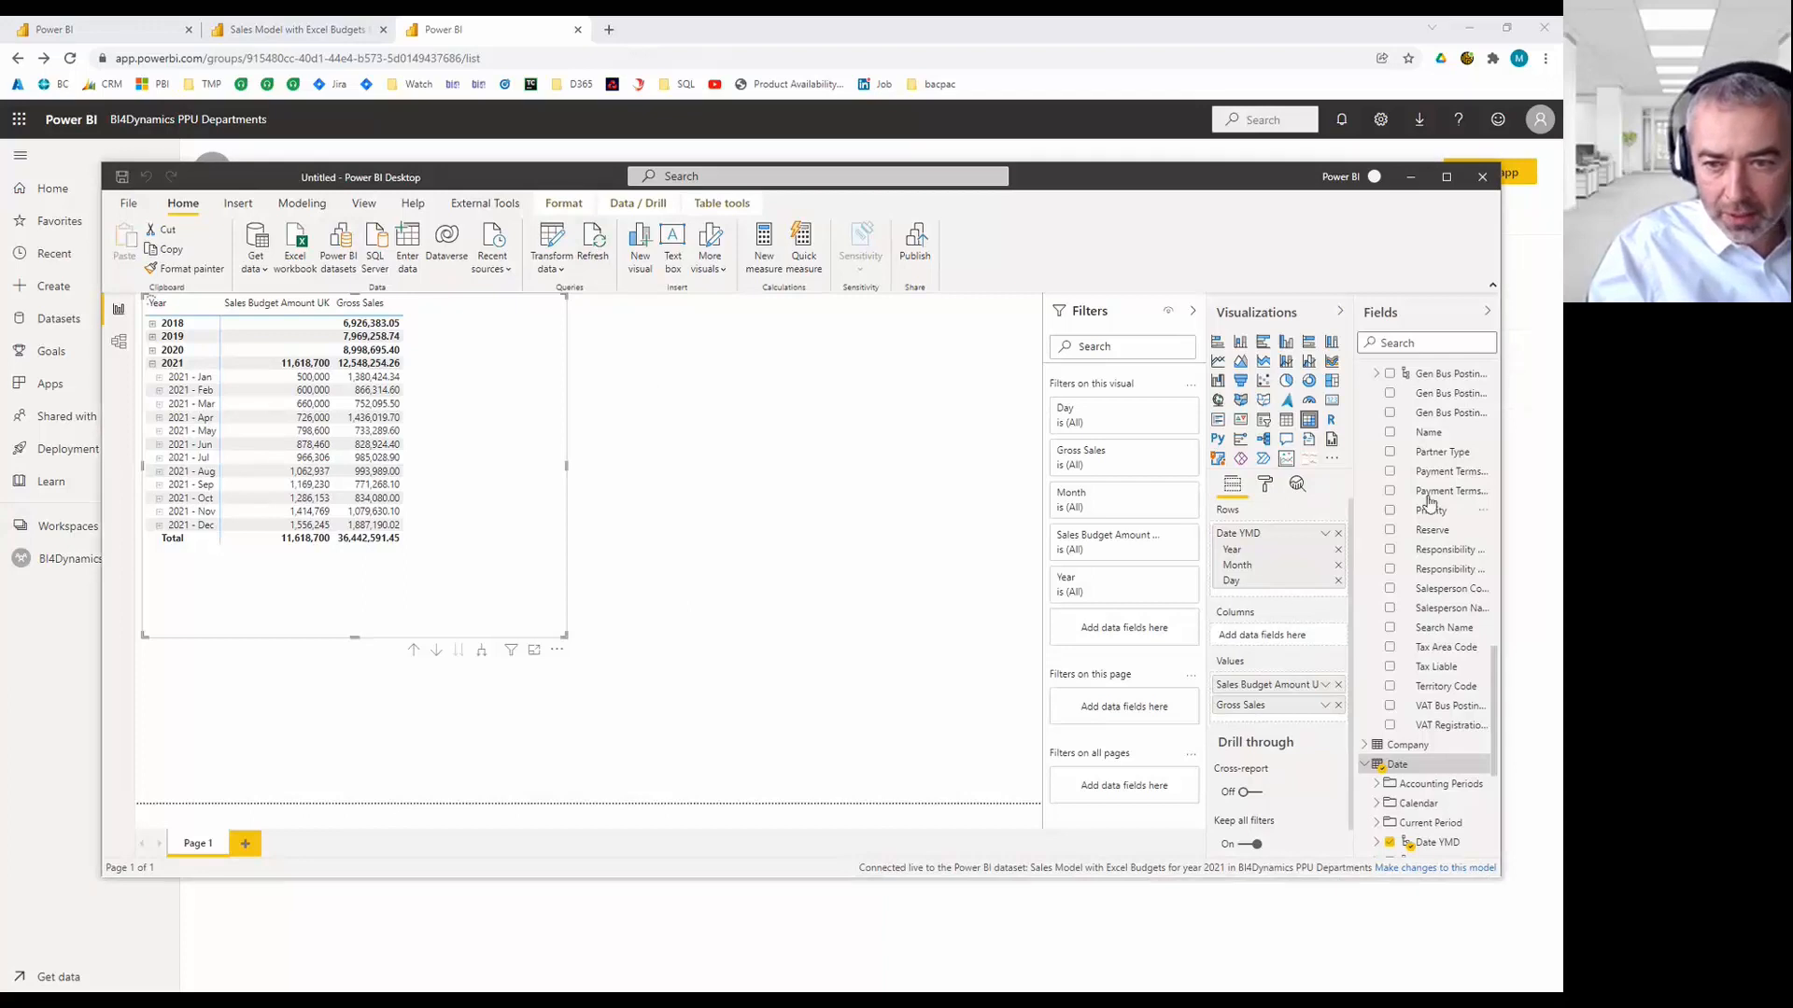
Collapse the expanded tables in the field list and add the Sales Budget Amount Canada measure to the matrix.
{"action": "scroll", "coordinate": [1370, 428], "scroll_direction": "down", "scroll_amount": 5}
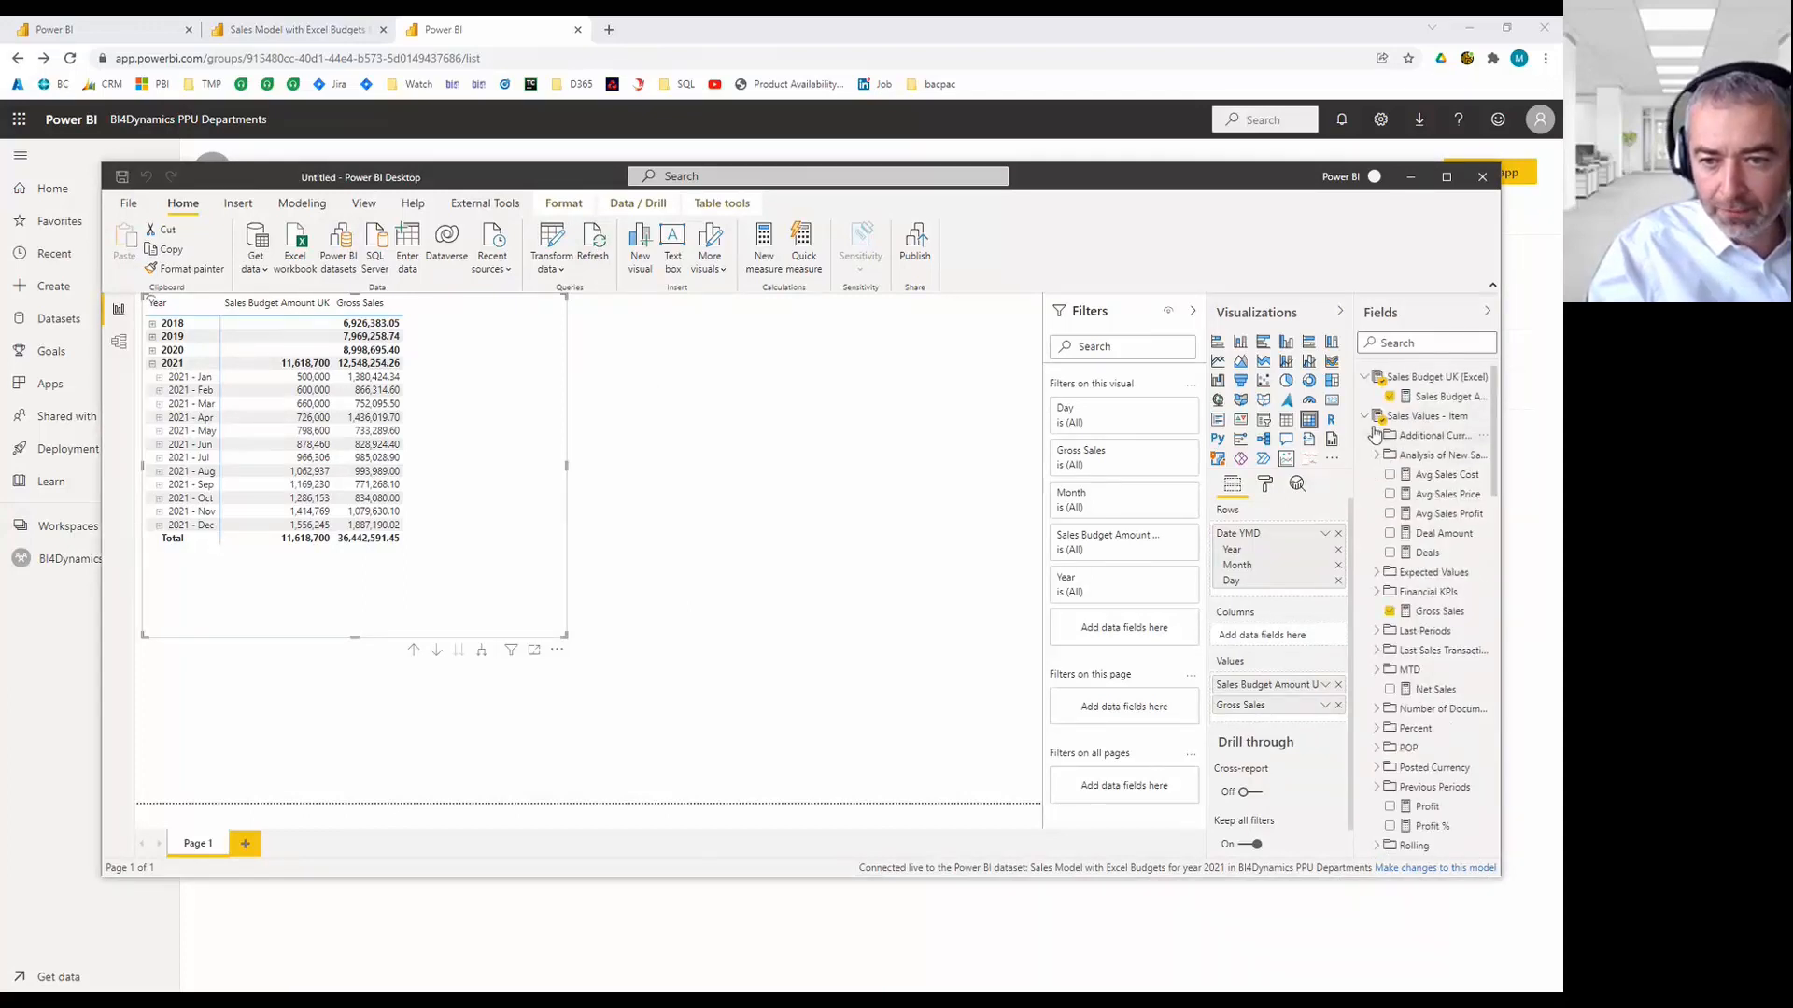
{"action": "left_click", "coordinate": [1363, 415]}
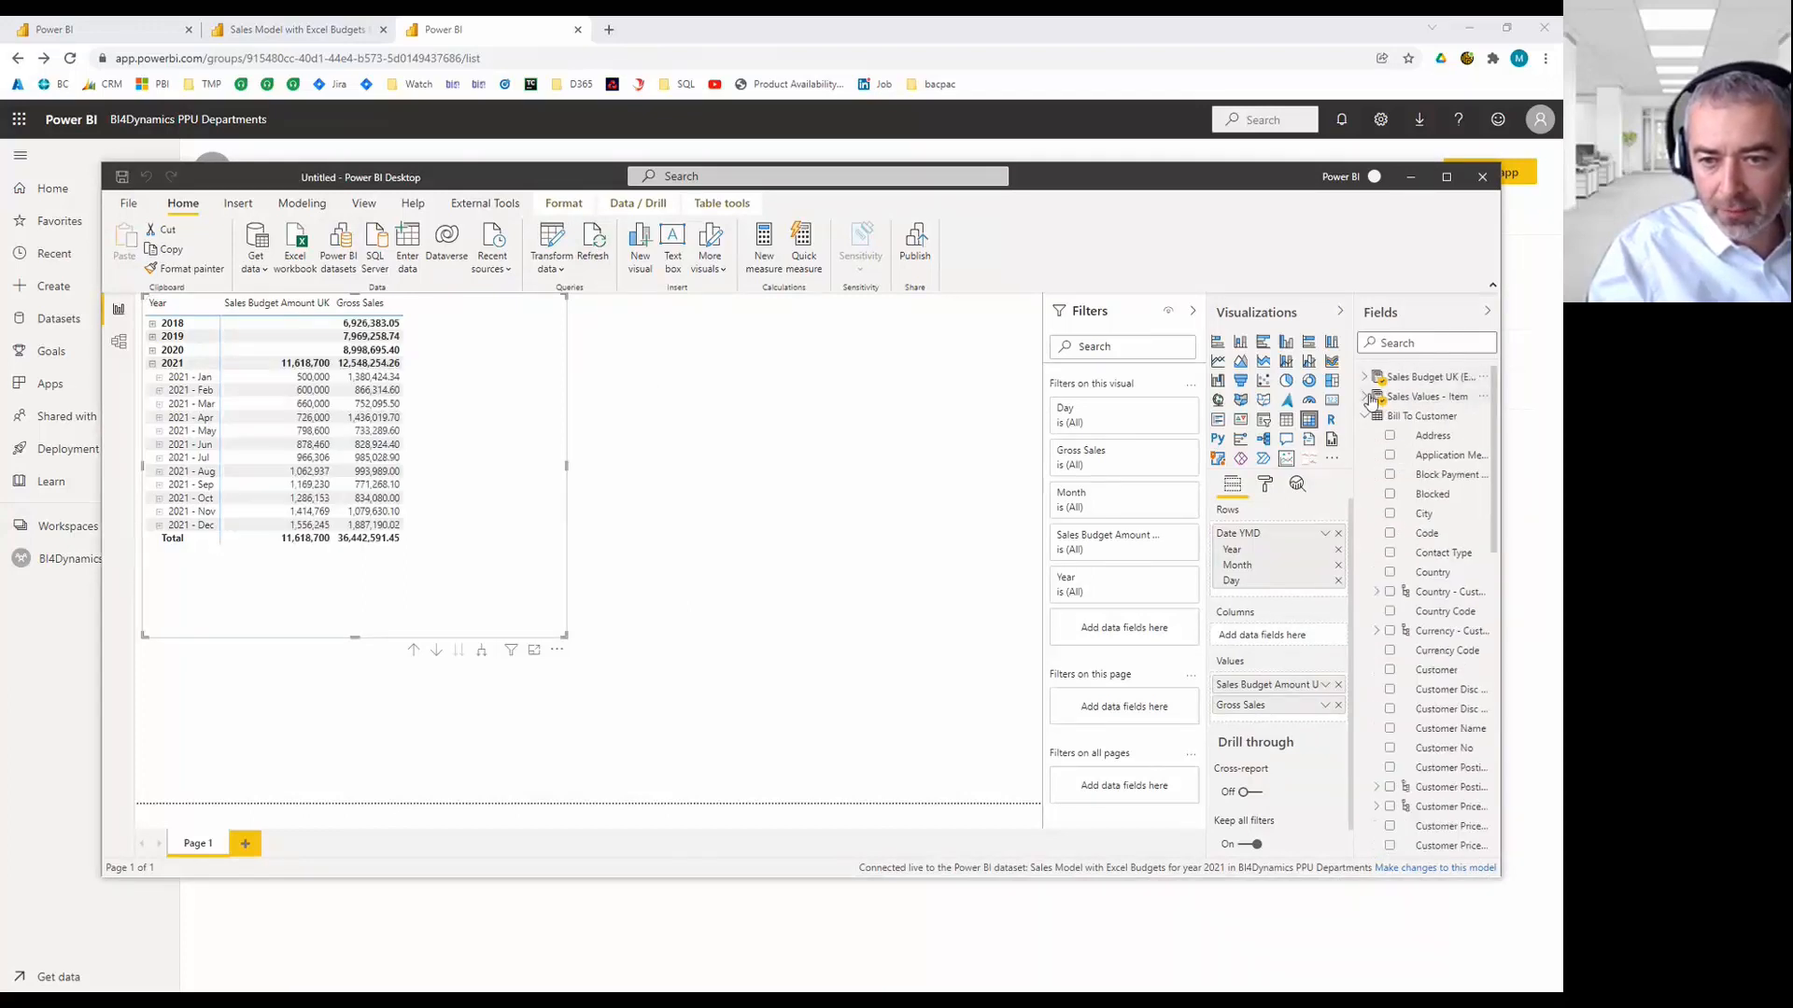
{"action": "left_click", "coordinate": [1367, 417]}
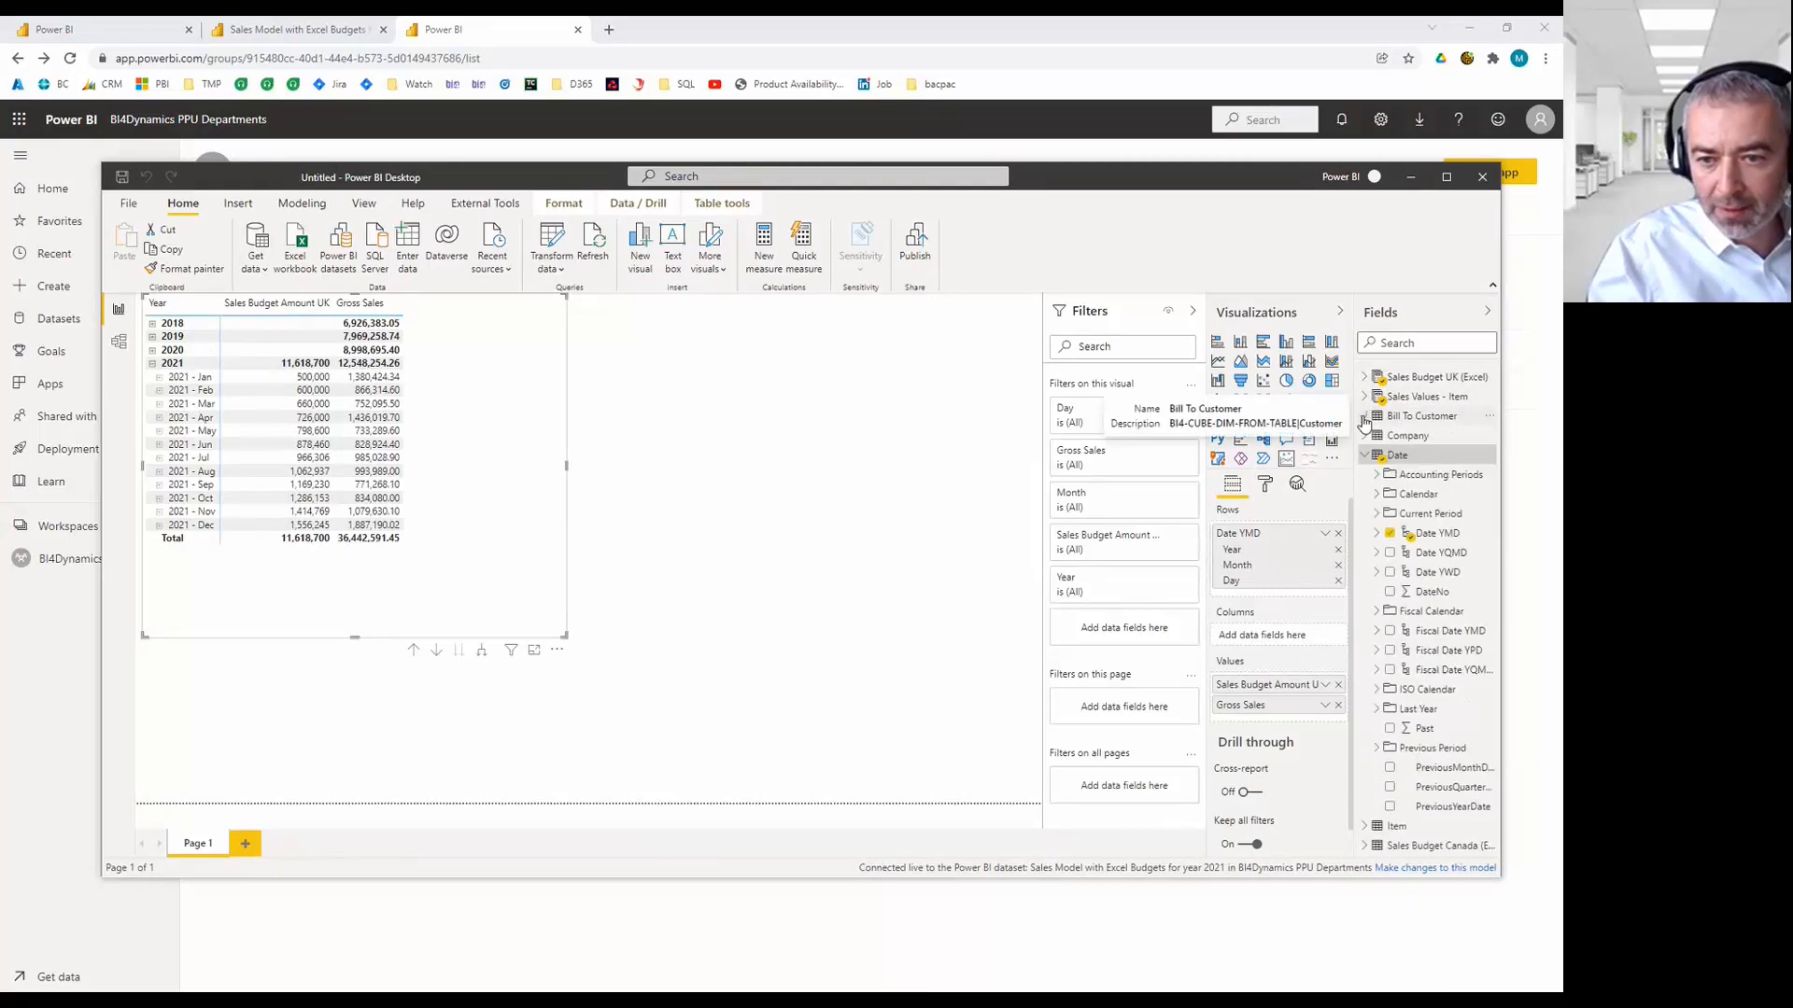
{"action": "left_click", "coordinate": [1365, 458]}
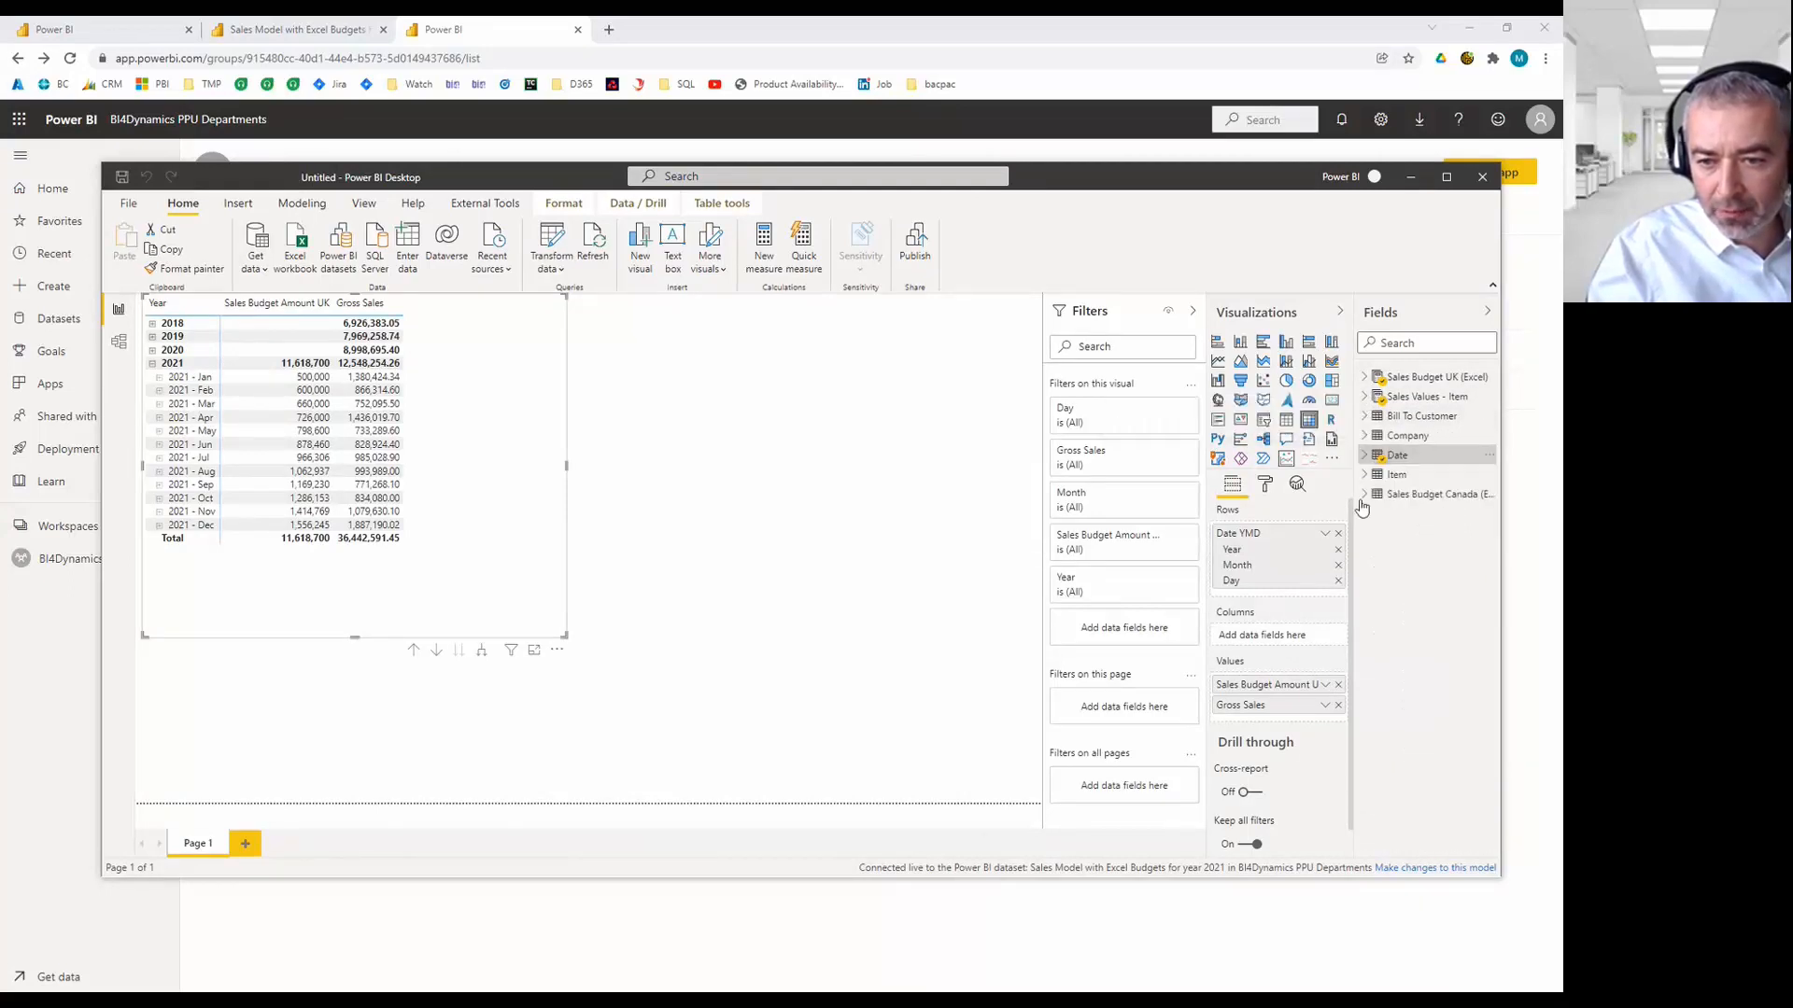
{"action": "left_click", "coordinate": [1364, 494]}
{"action": "left_click", "coordinate": [1390, 553]}
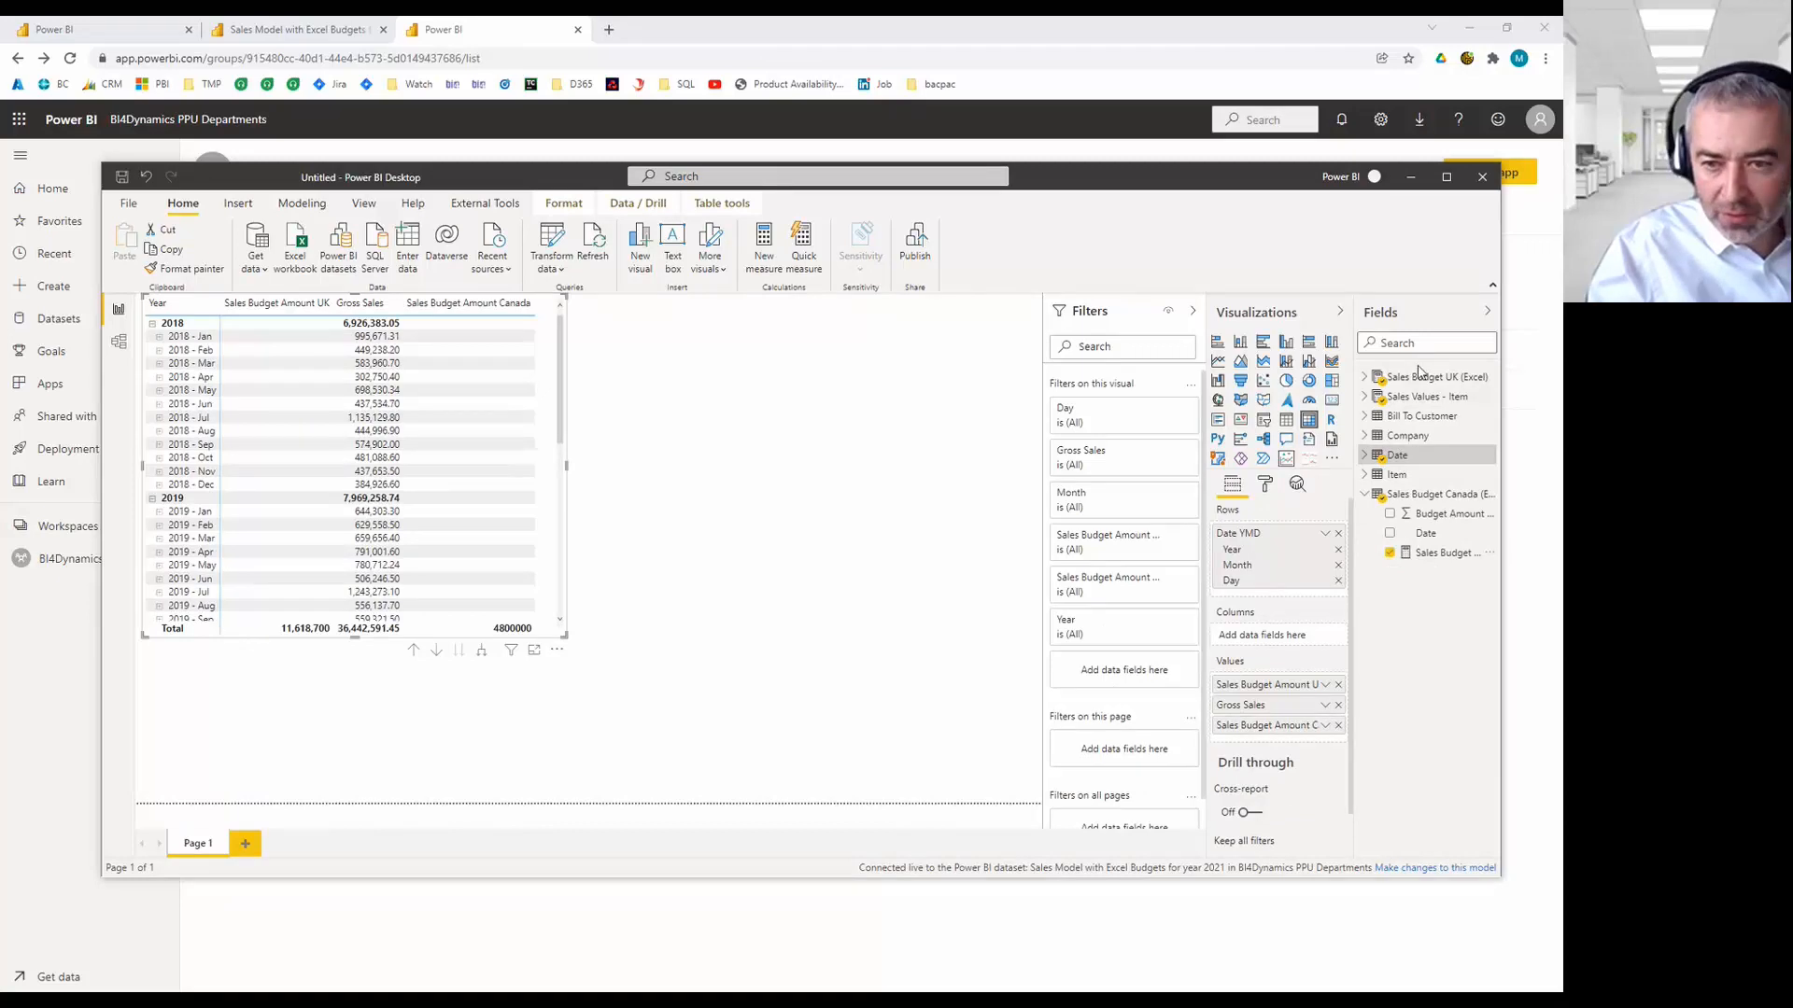
Add Year from the Date YMD hierarchy as a page filter with basic filtering and restrict it to 2021.
{"action": "left_click", "coordinate": [1366, 457]}
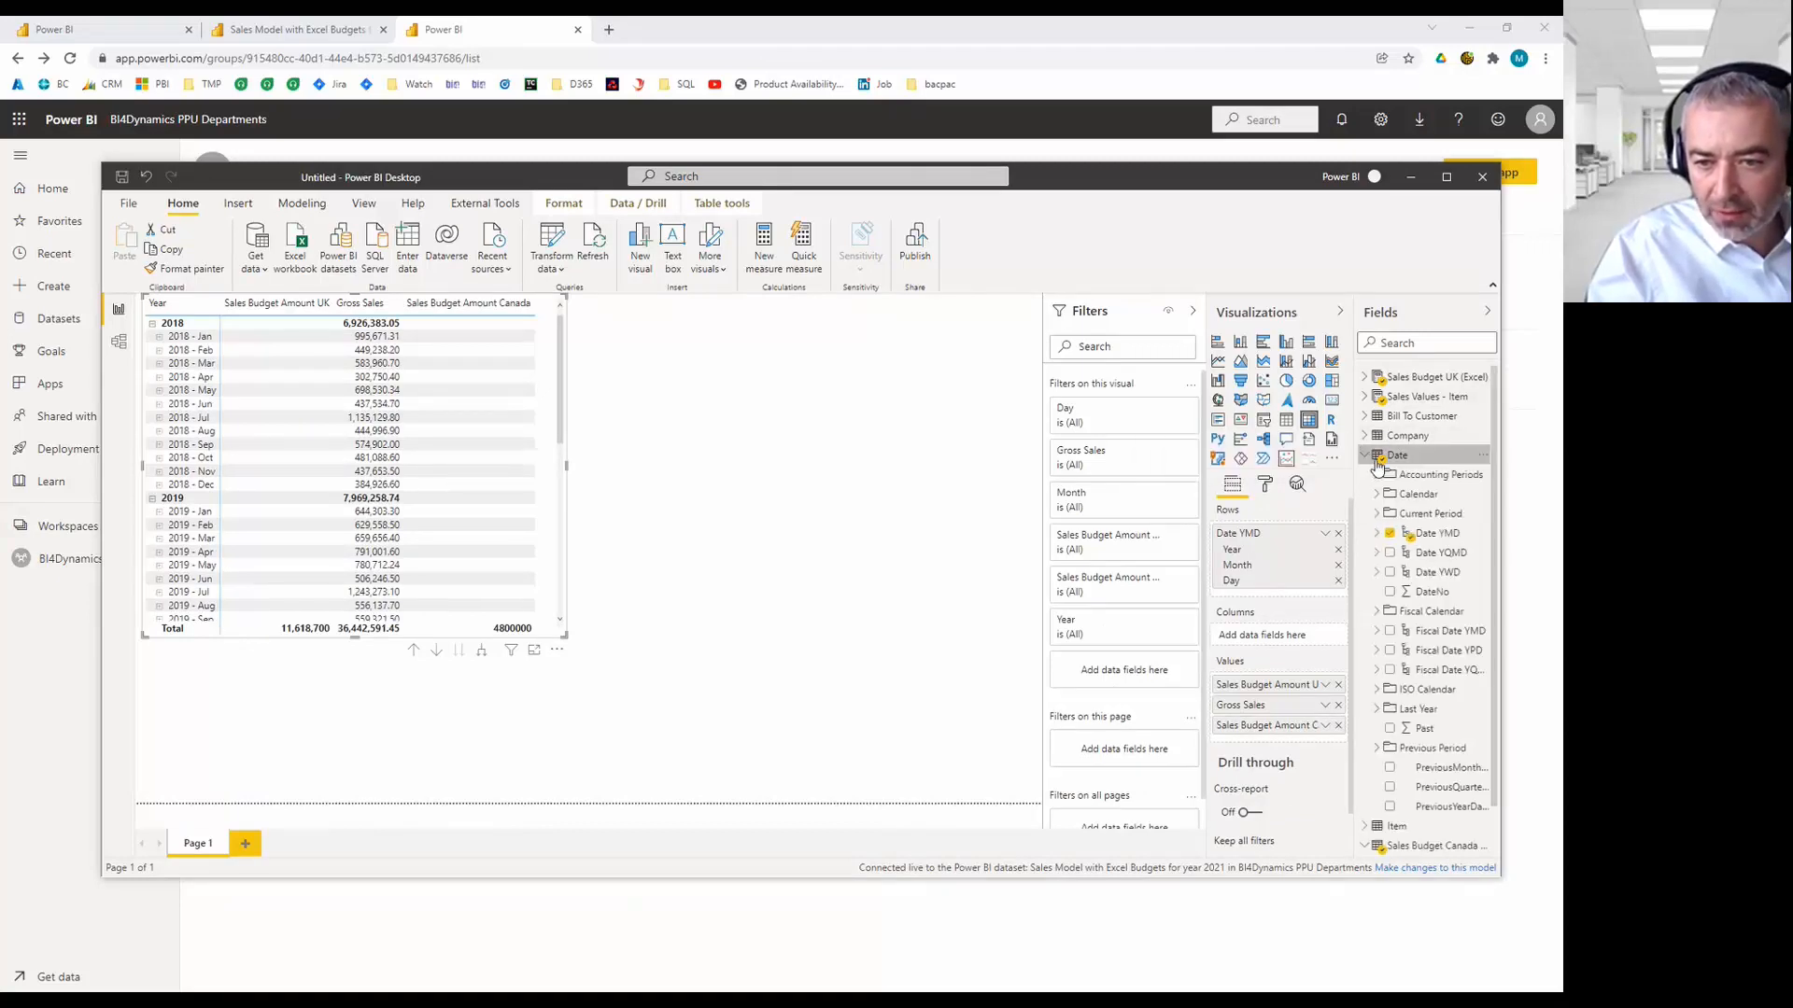
{"action": "left_click", "coordinate": [1376, 534]}
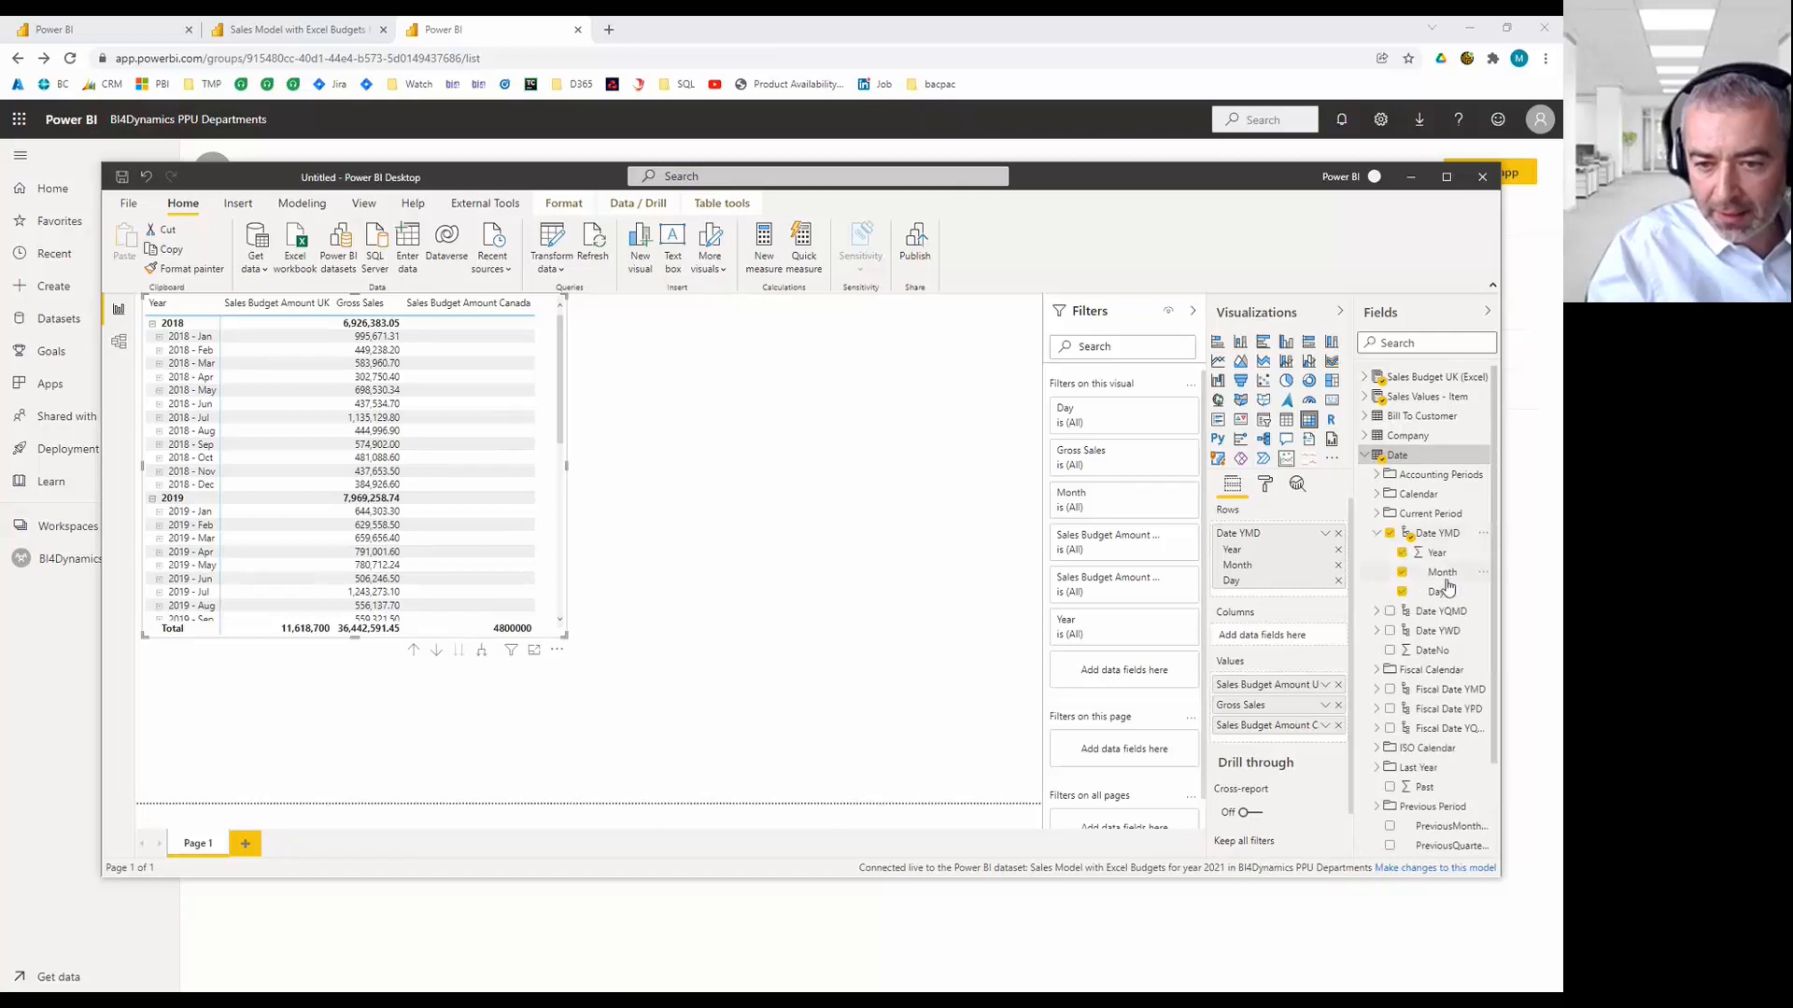
{"action": "left_click_drag", "start_coordinate": [1441, 554], "coordinate": [1128, 737]}
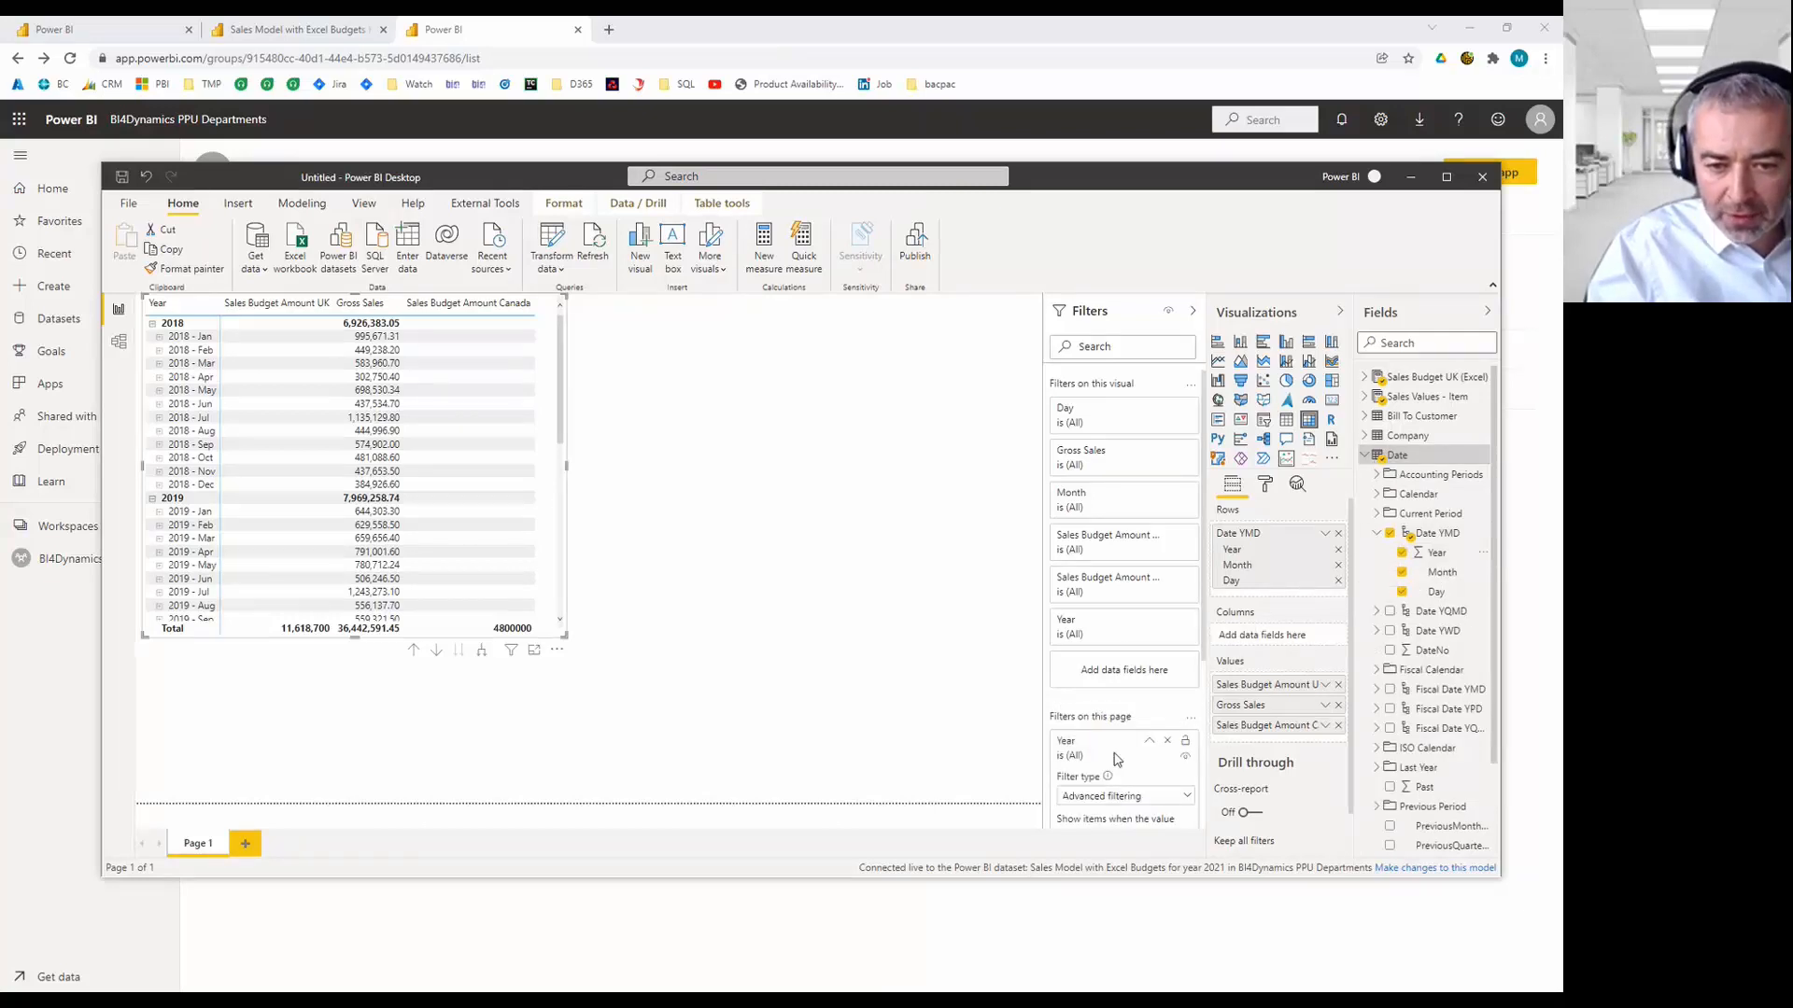
{"action": "left_click", "coordinate": [1125, 795]}
{"action": "left_click", "coordinate": [1109, 574]}
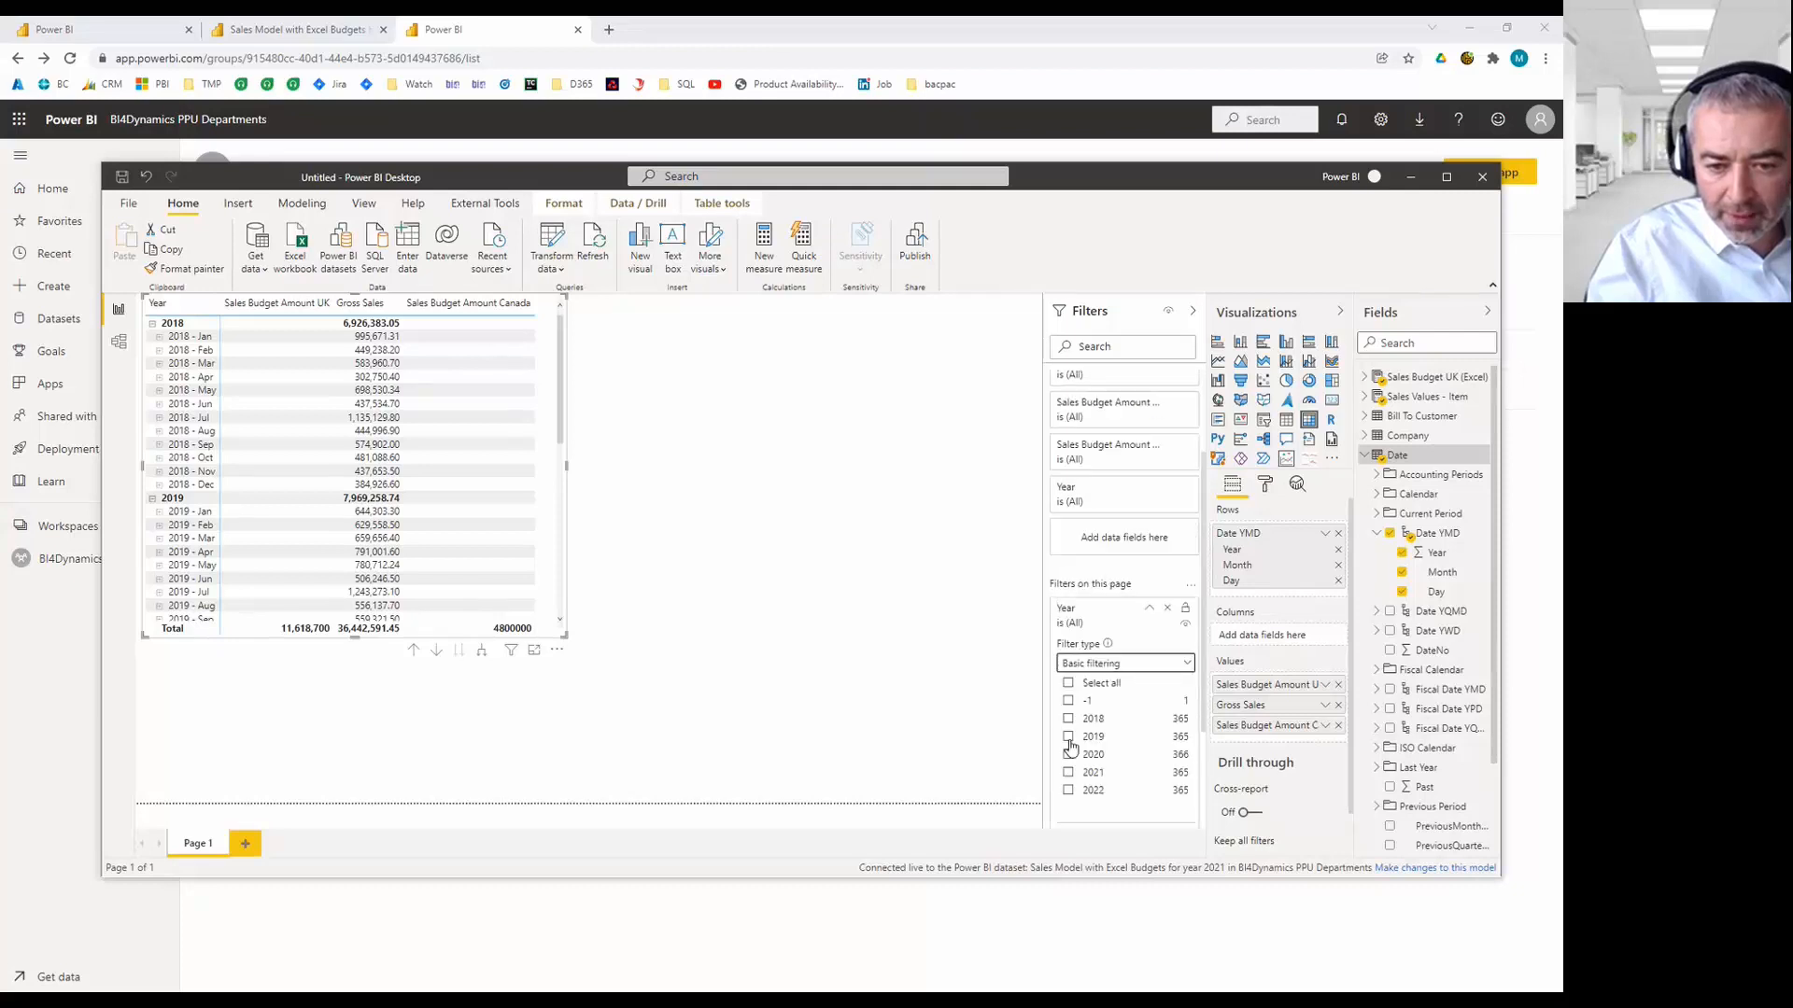
{"action": "left_click", "coordinate": [1070, 774]}
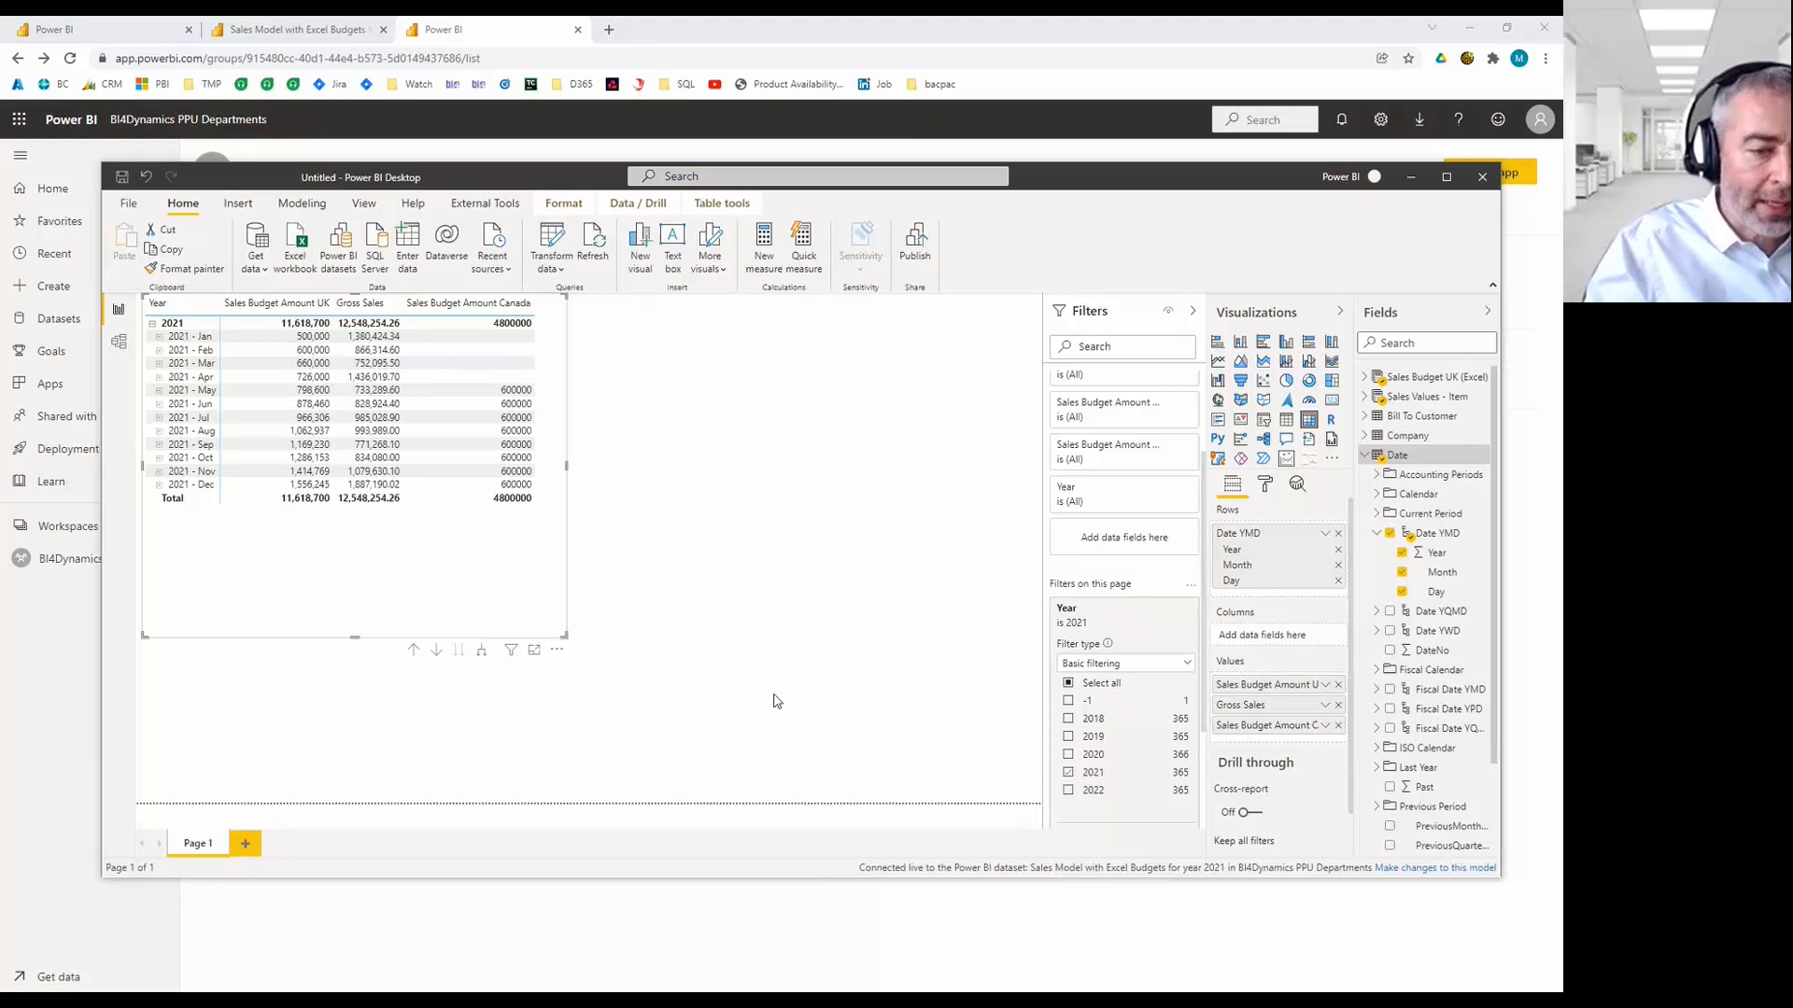
{"action": "left_click", "coordinate": [516, 403]}
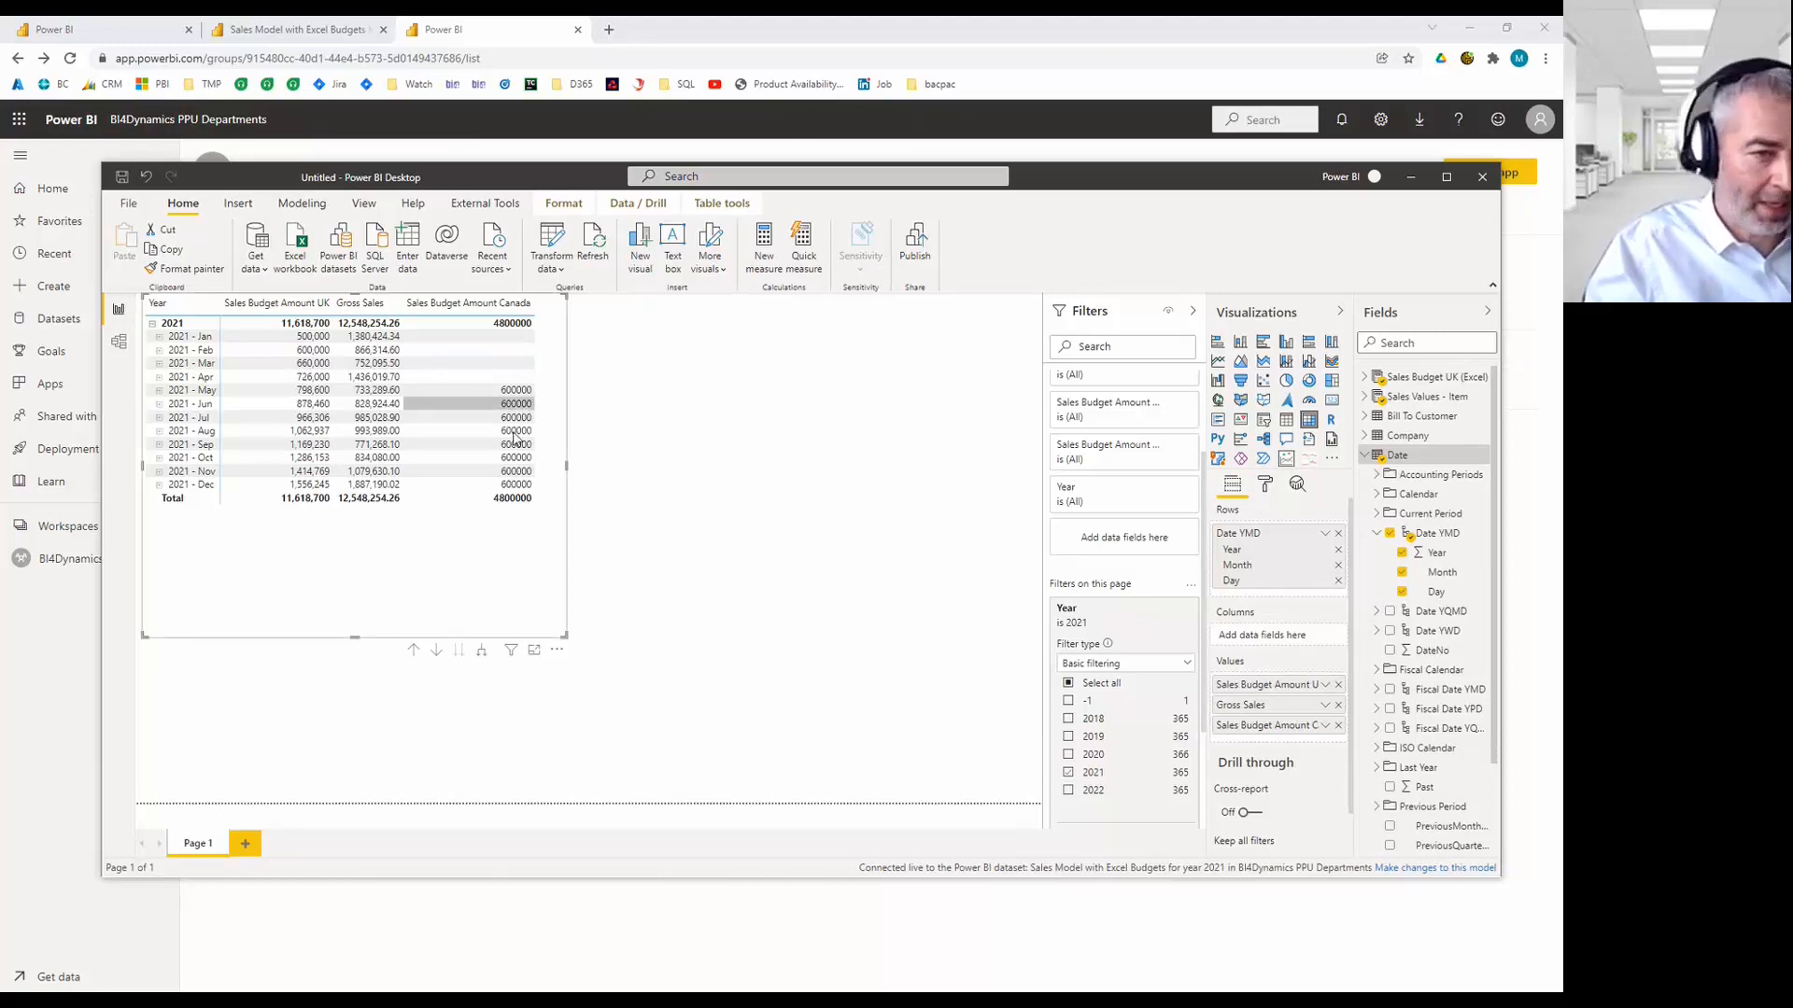
Switch to the Sales Budget PPU Canada workbook in Excel and set the 01/05/2021 budget amount to 700000.
{"action": "left_click", "coordinate": [547, 455]}
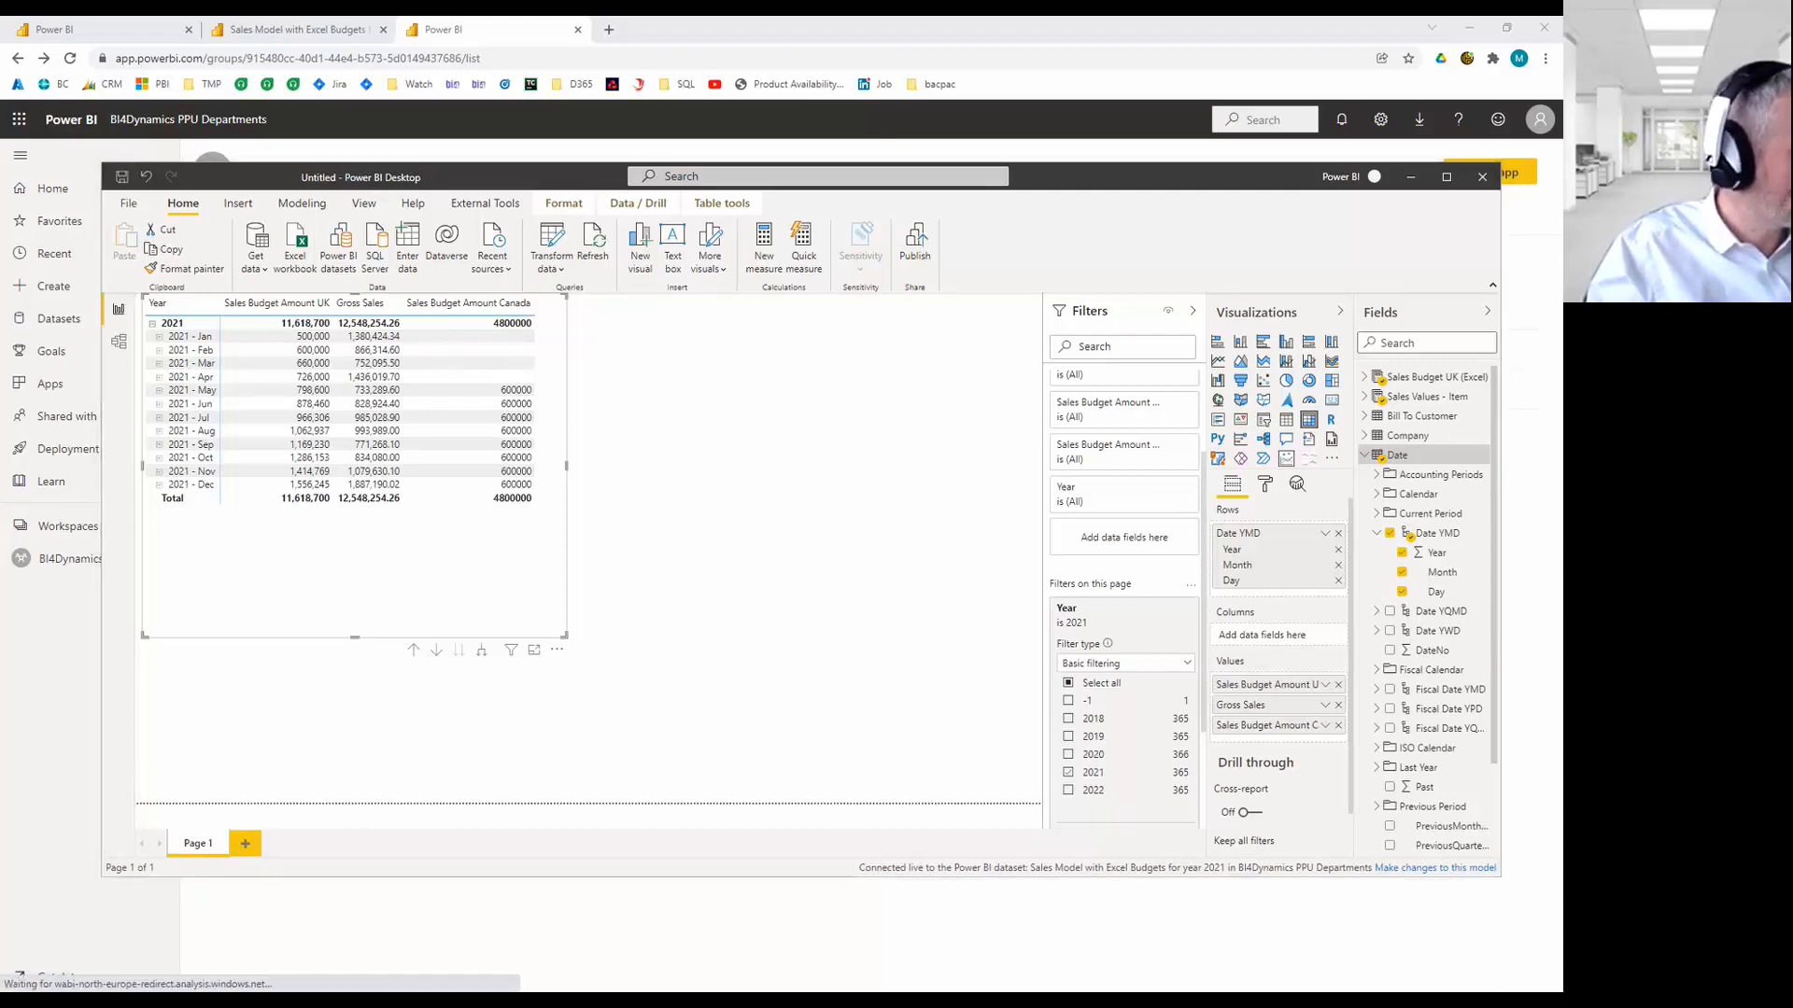
{"action": "key", "text": "alt+Tab"}
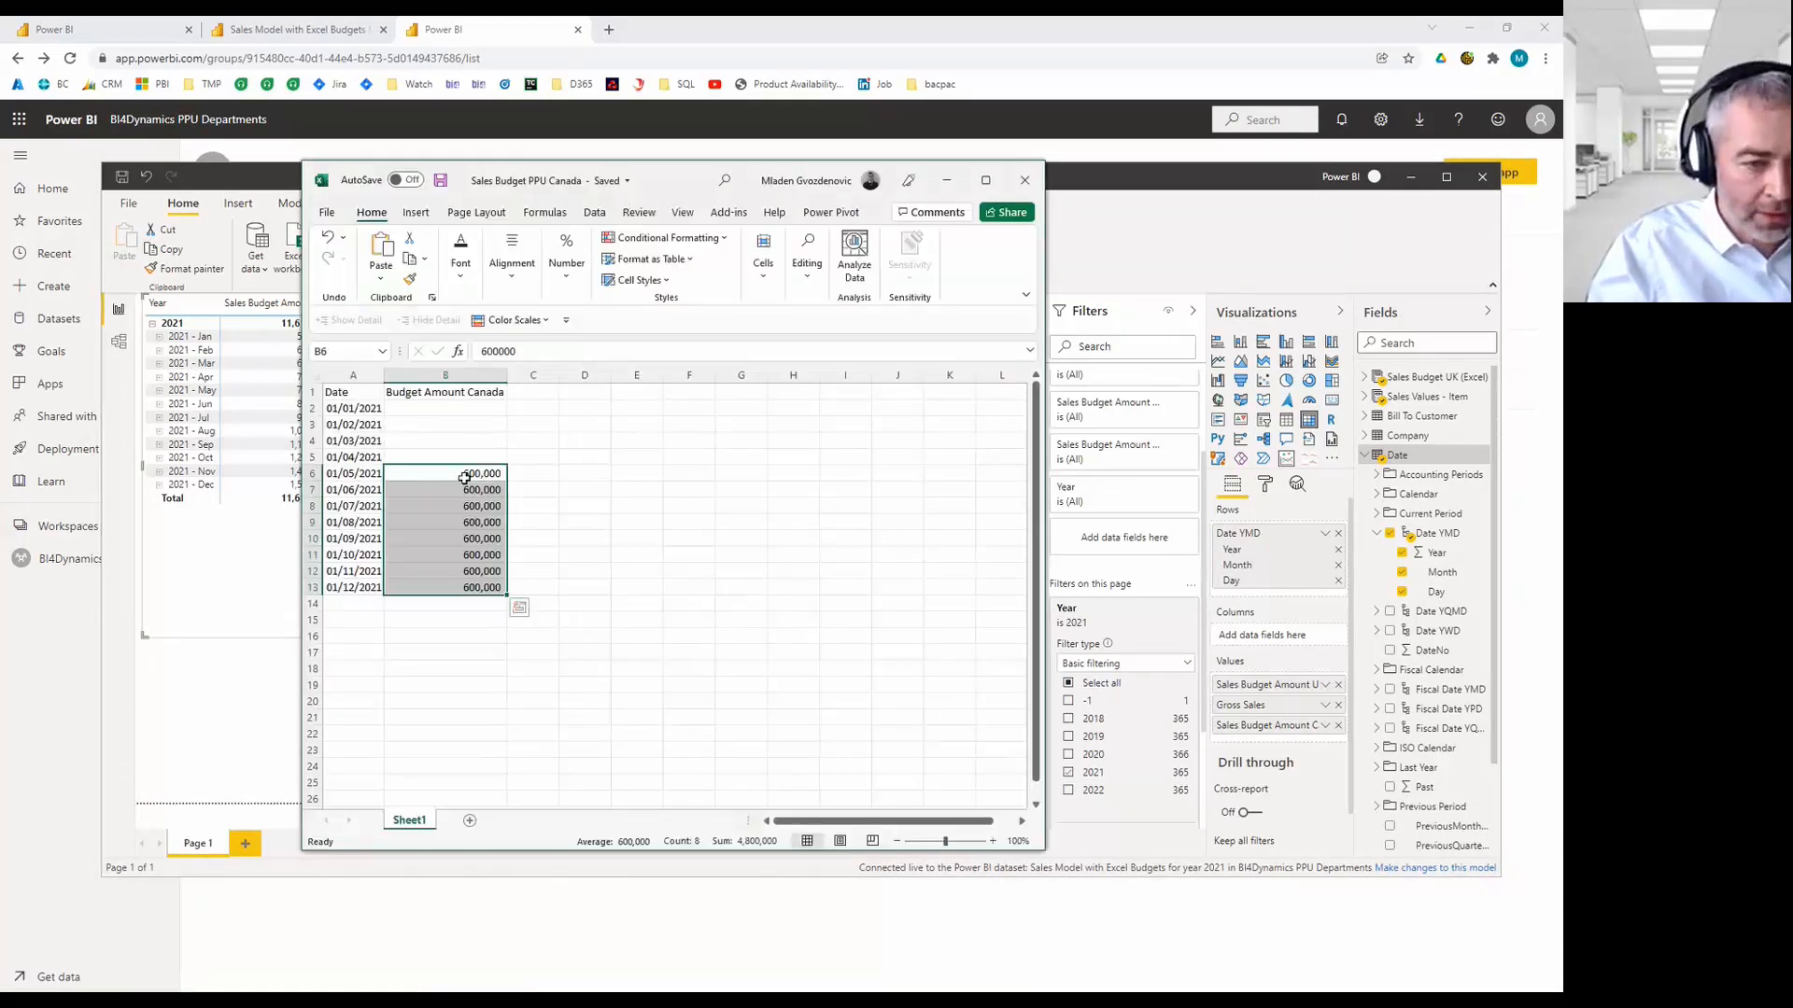
{"action": "left_click", "coordinate": [469, 480]}
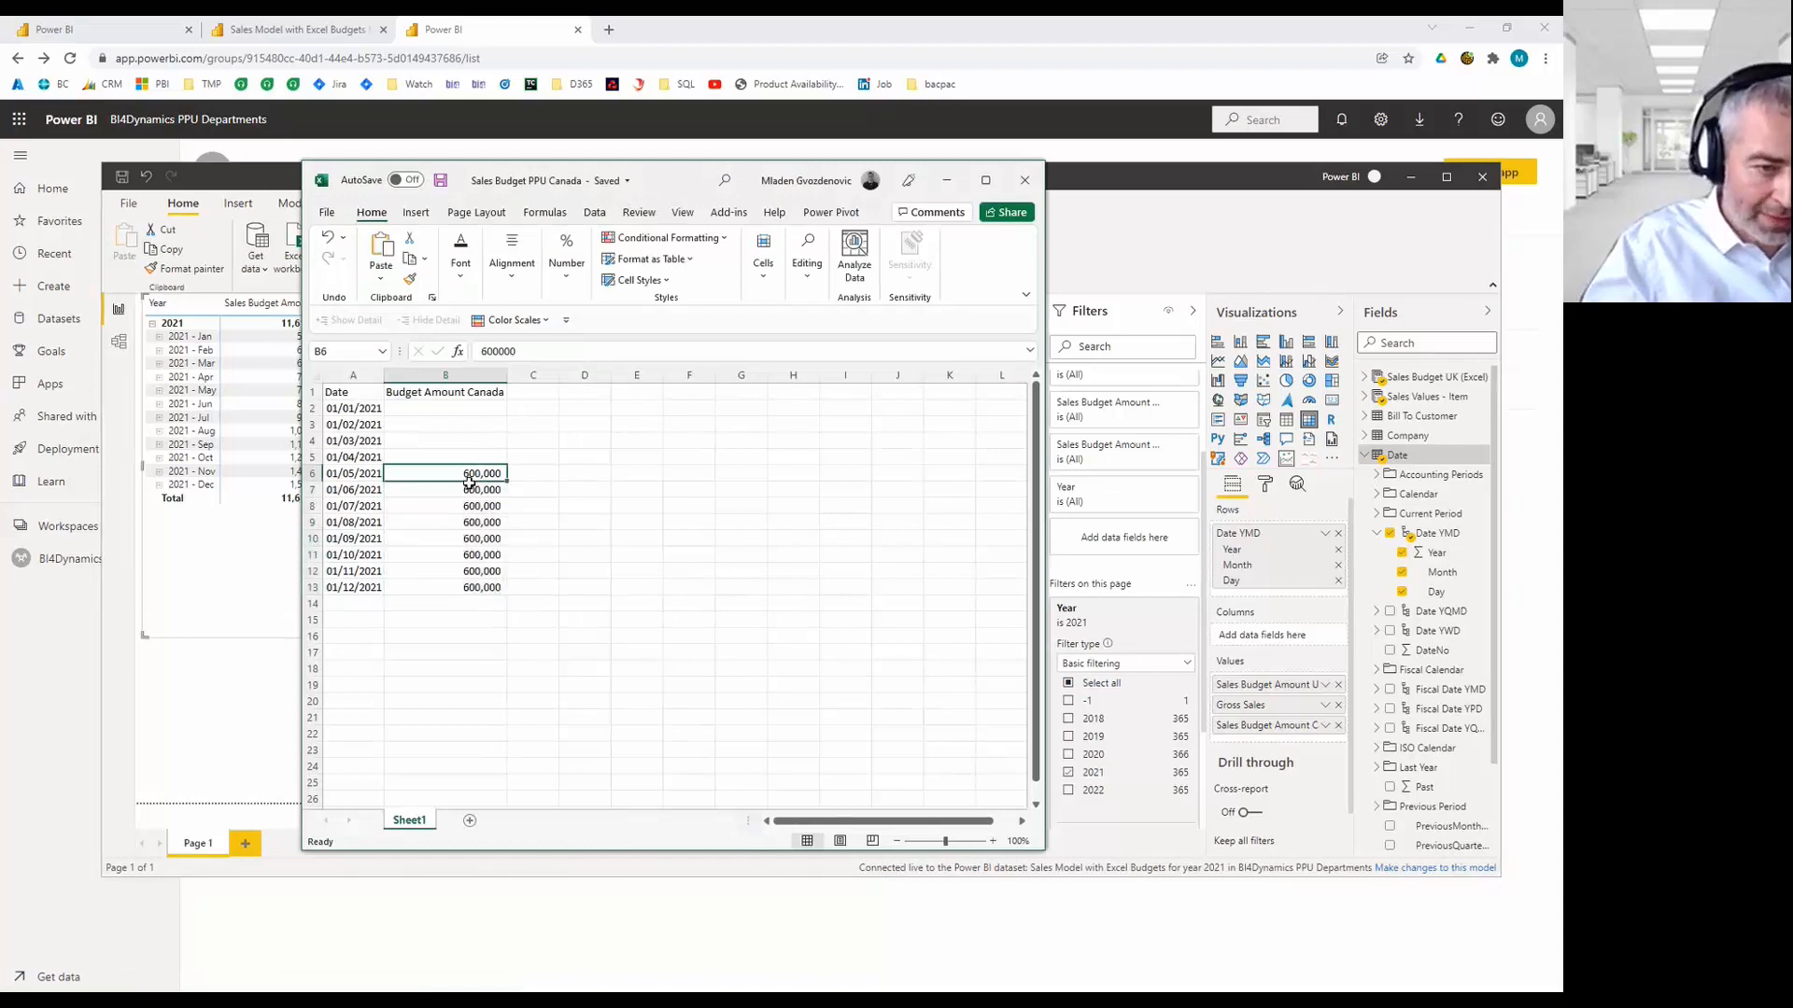
{"action": "type", "text": "700000"}
{"action": "key", "text": "ctrl+Return"}
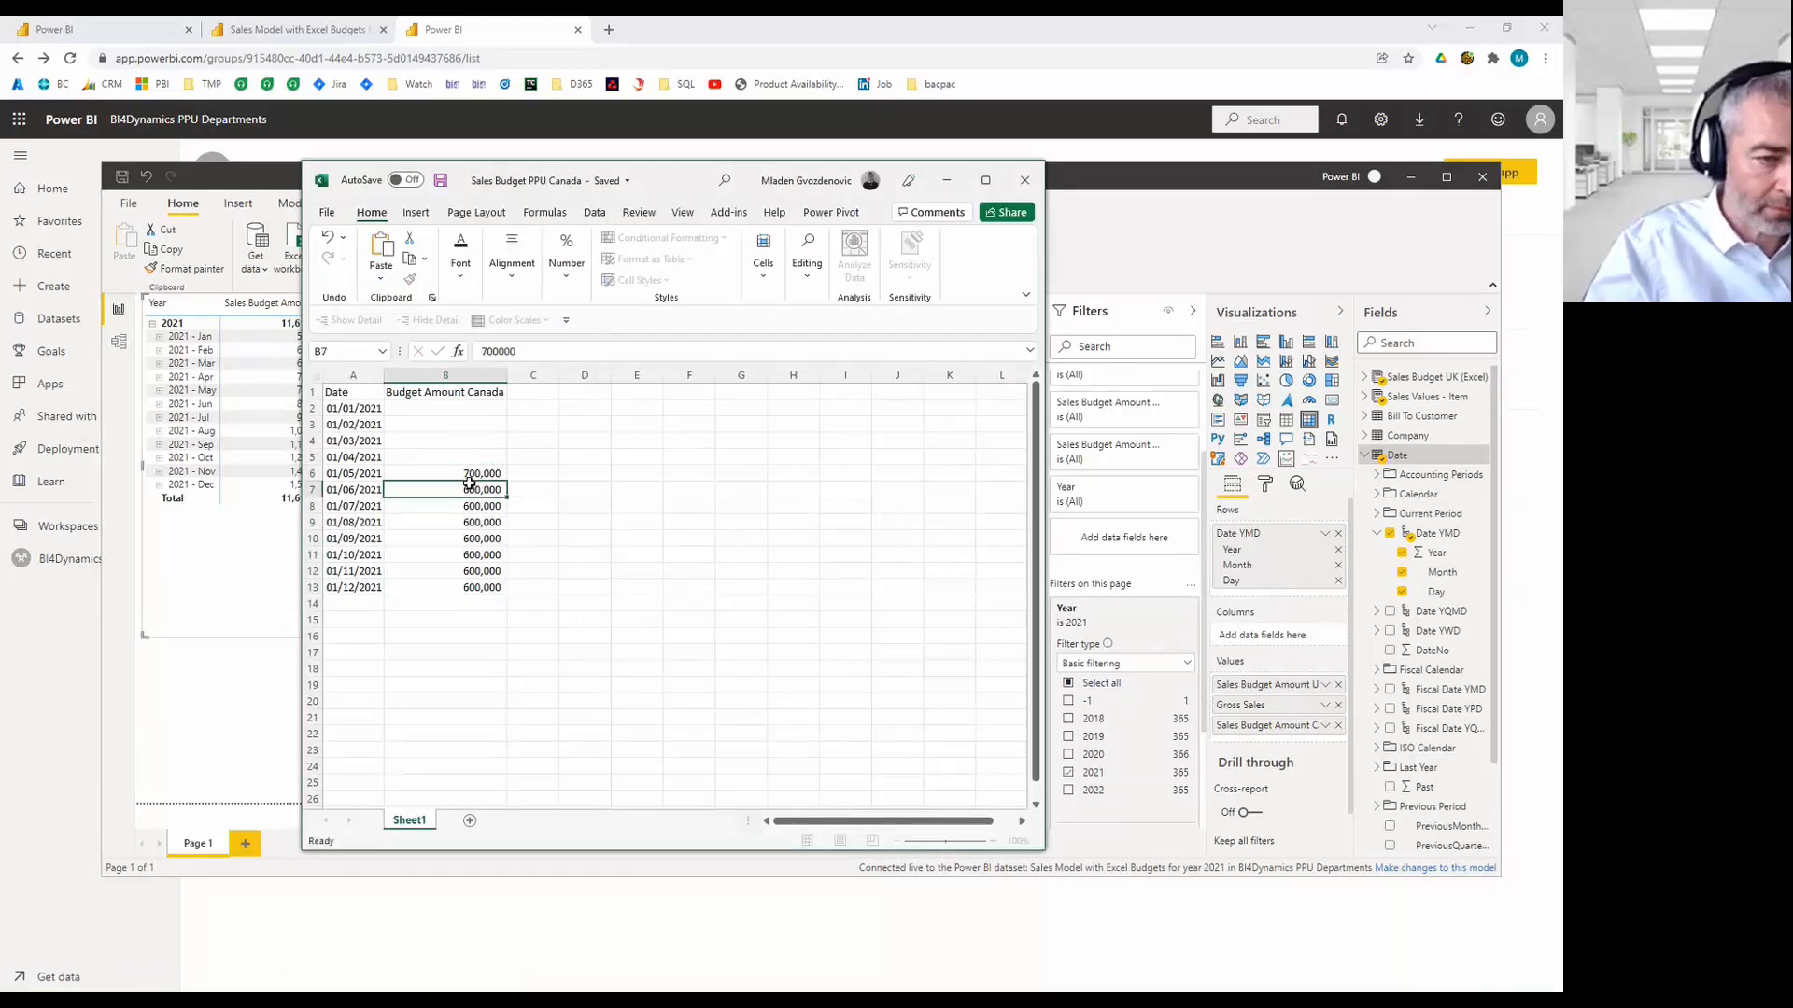
Copy the May 2021 budget amount down through 01/12/2021, then save and minimize the workbook.
{"action": "key", "text": "ctrl+c"}
{"action": "key", "text": "shift+Down"}
{"action": "key", "text": "shift+Down"}
{"action": "key", "text": "shift+Down"}
{"action": "key", "text": "shift+Down"}
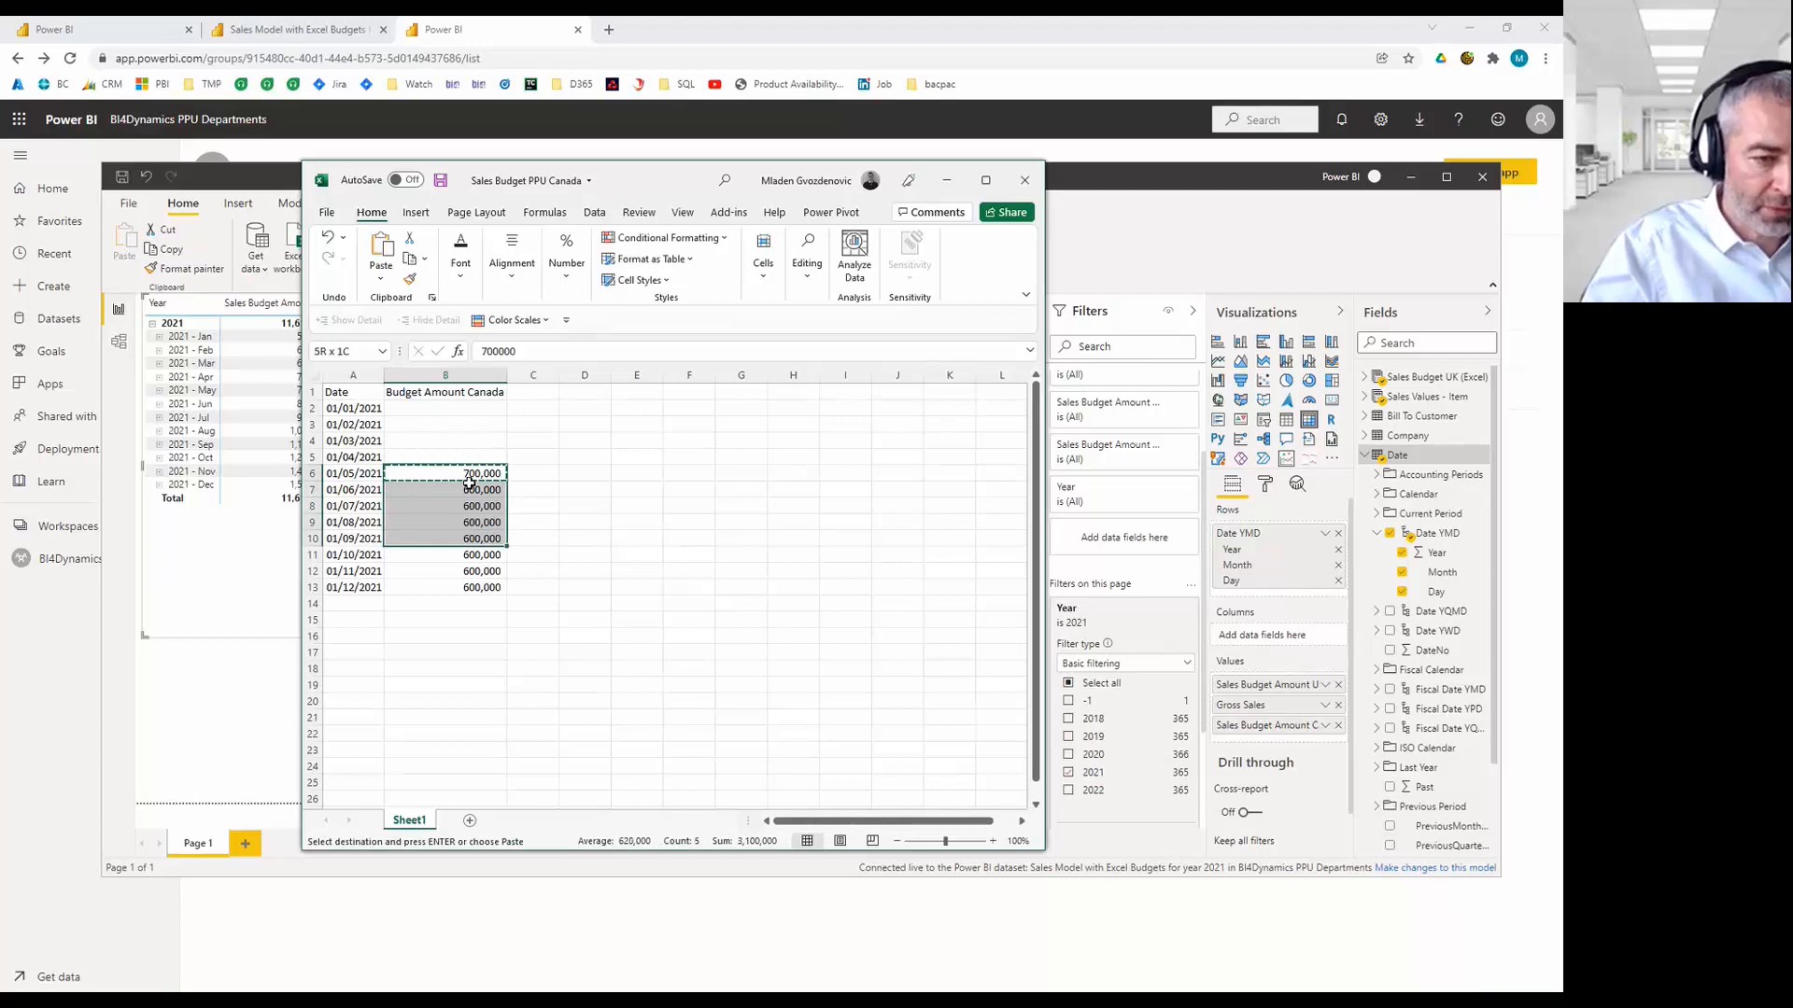
{"action": "key", "text": "shift+Down"}
{"action": "key", "text": "shift+Down"}
{"action": "key", "text": "shift+Down"}
{"action": "key", "text": "Return"}
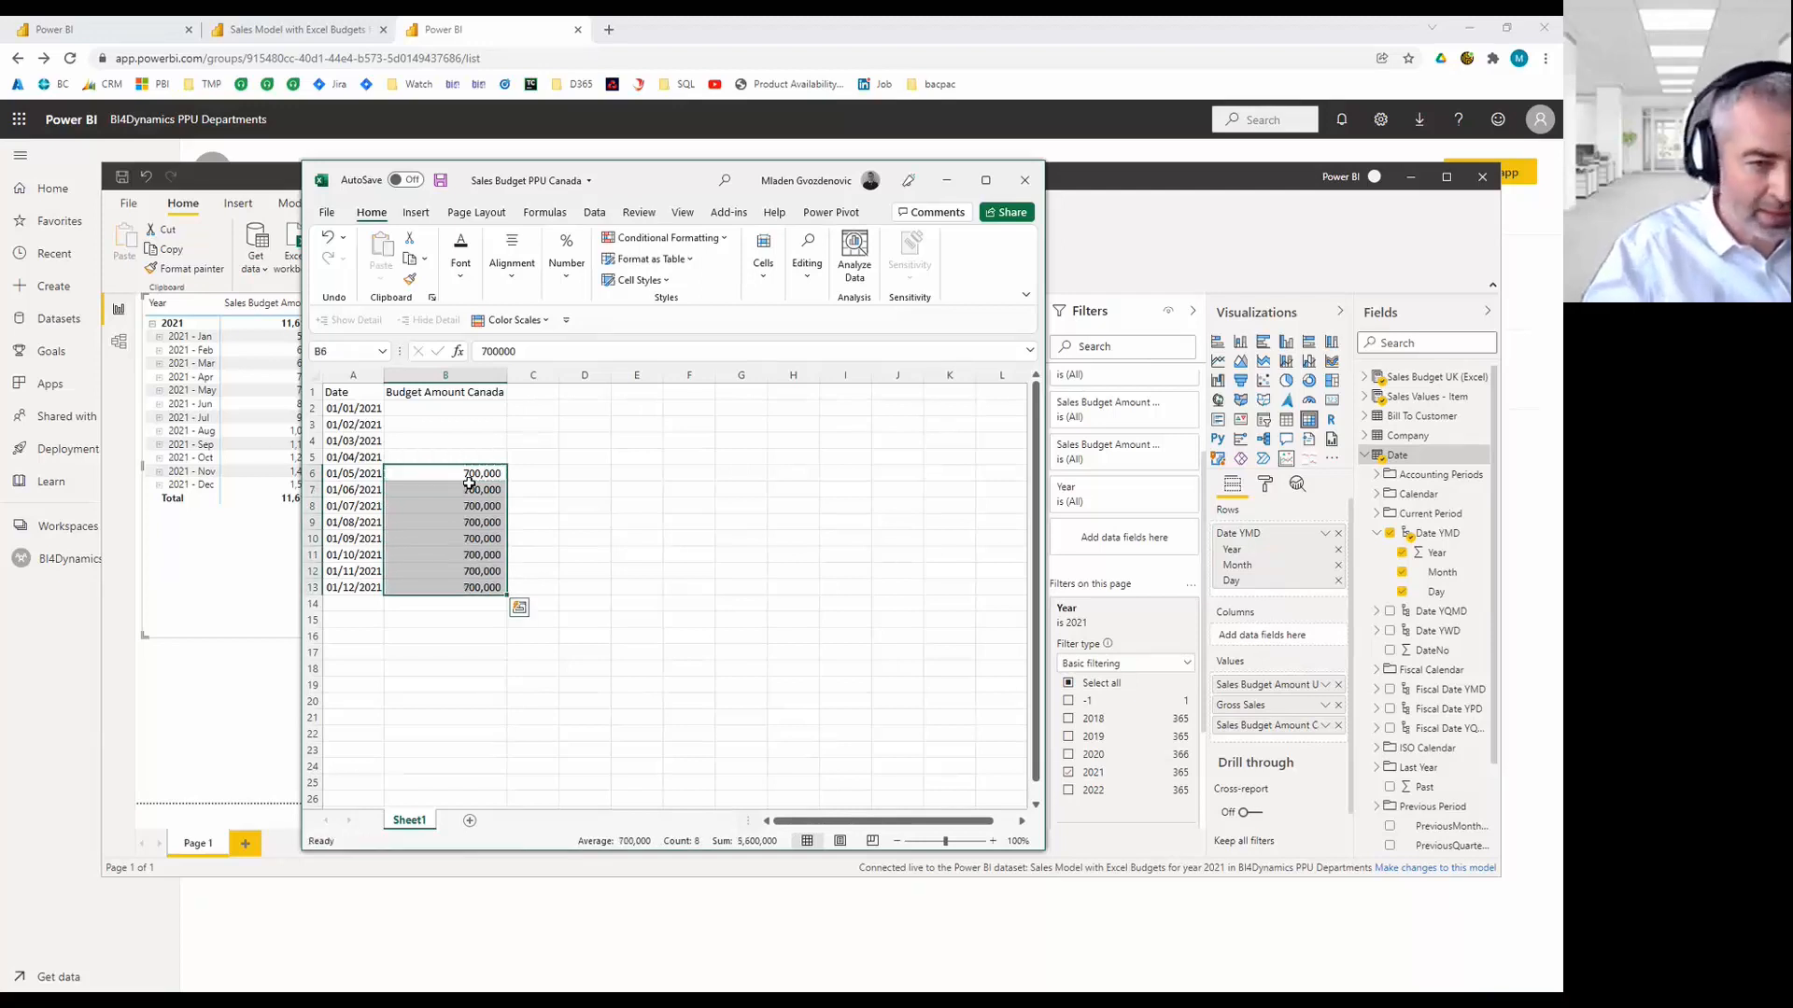
{"action": "key", "text": "ctrl+s"}
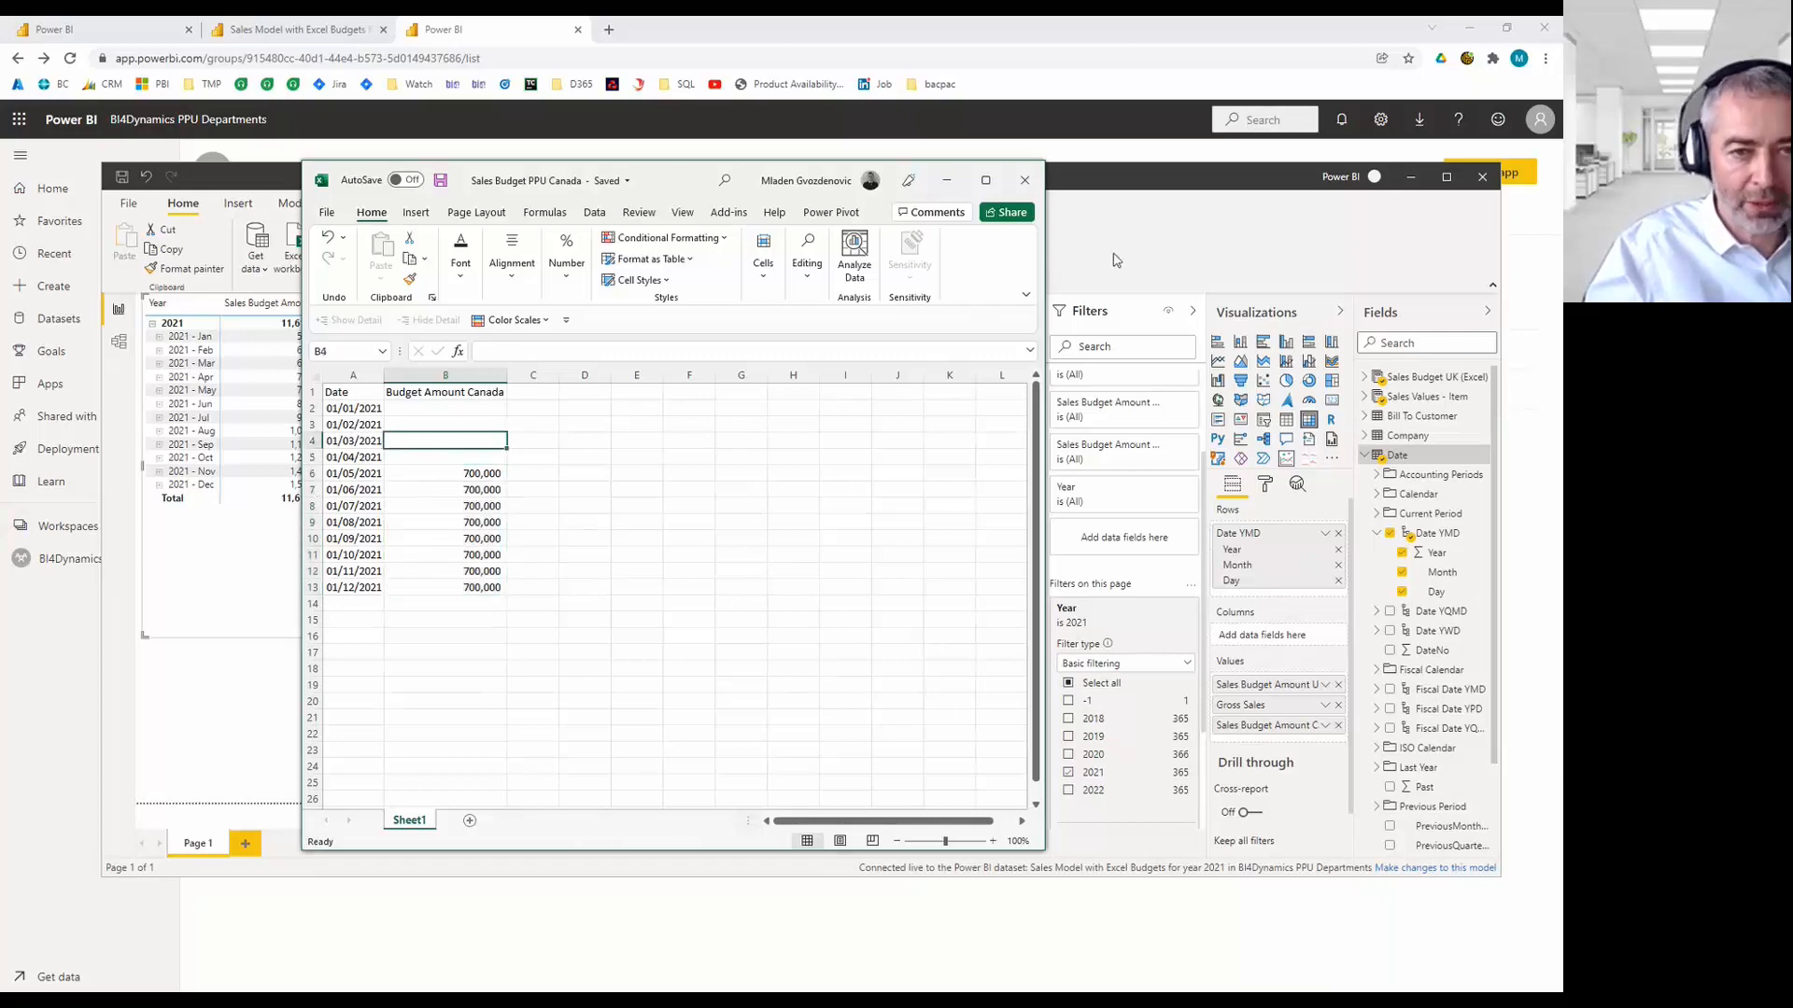
{"action": "left_click", "coordinate": [947, 179]}
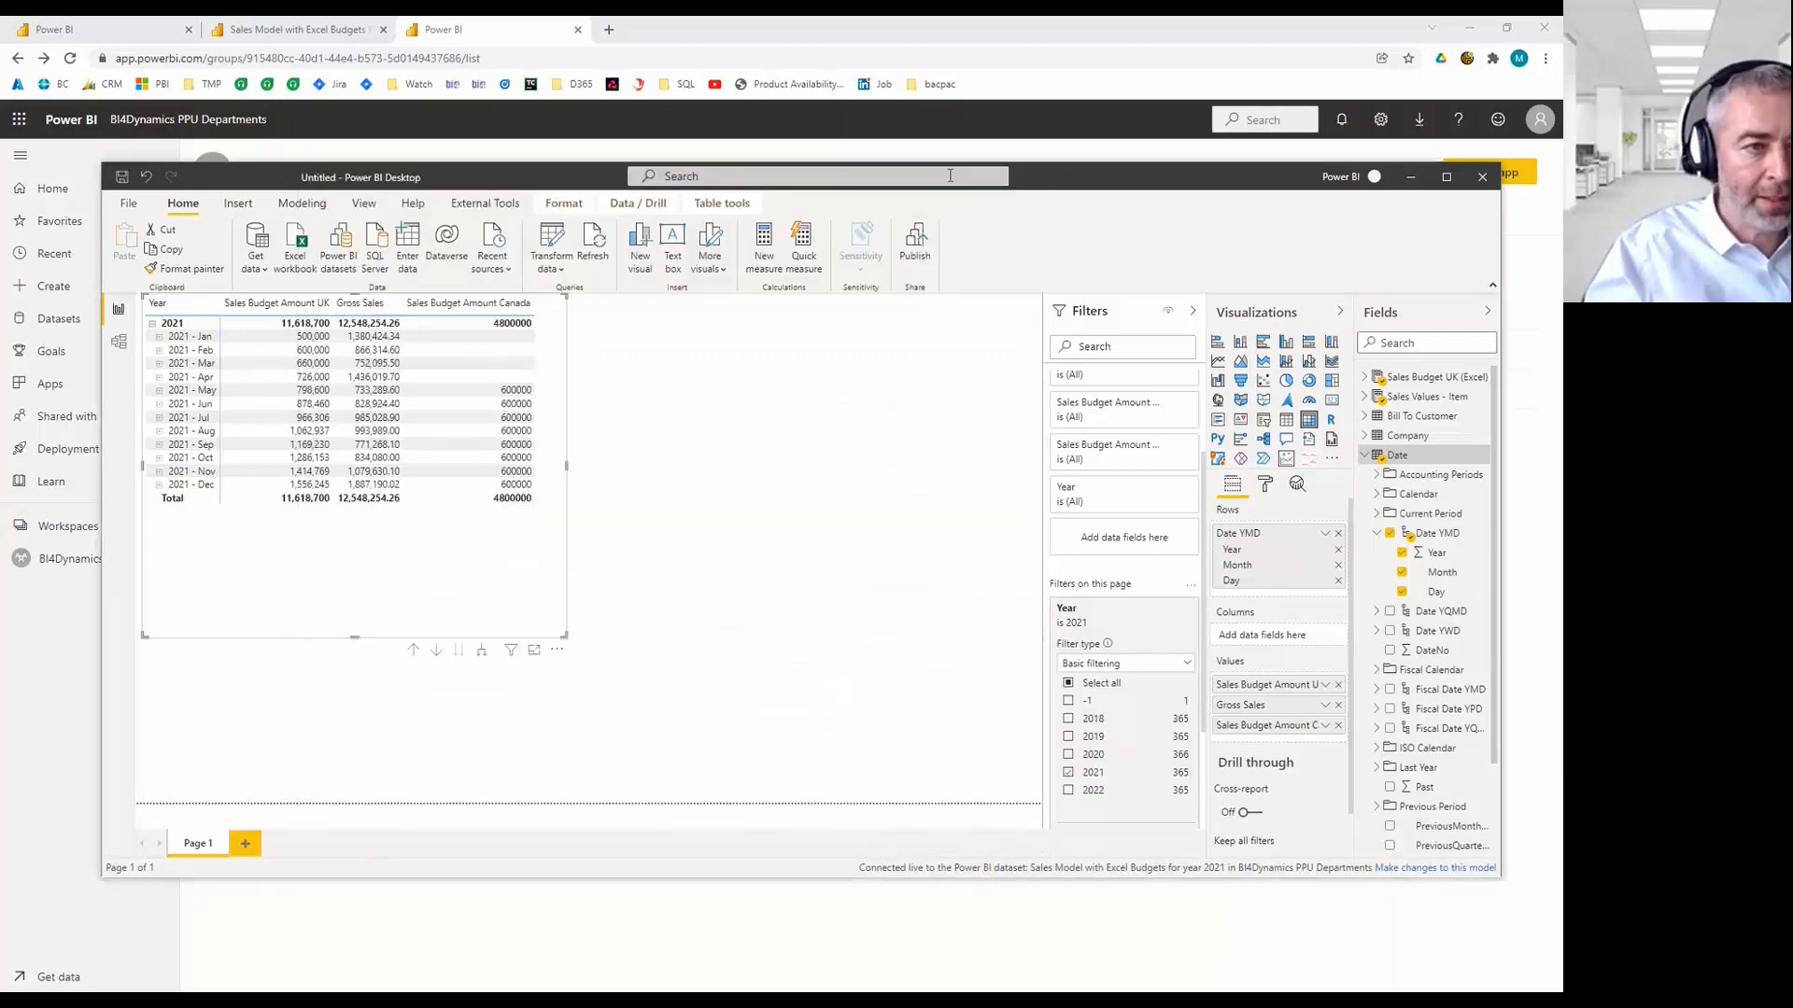
Start an immediate refresh of the sales model dataset in the BI4Dynamics PPU Departments workspace in the browser, then return to the published report.
{"action": "left_click", "coordinate": [290, 29]}
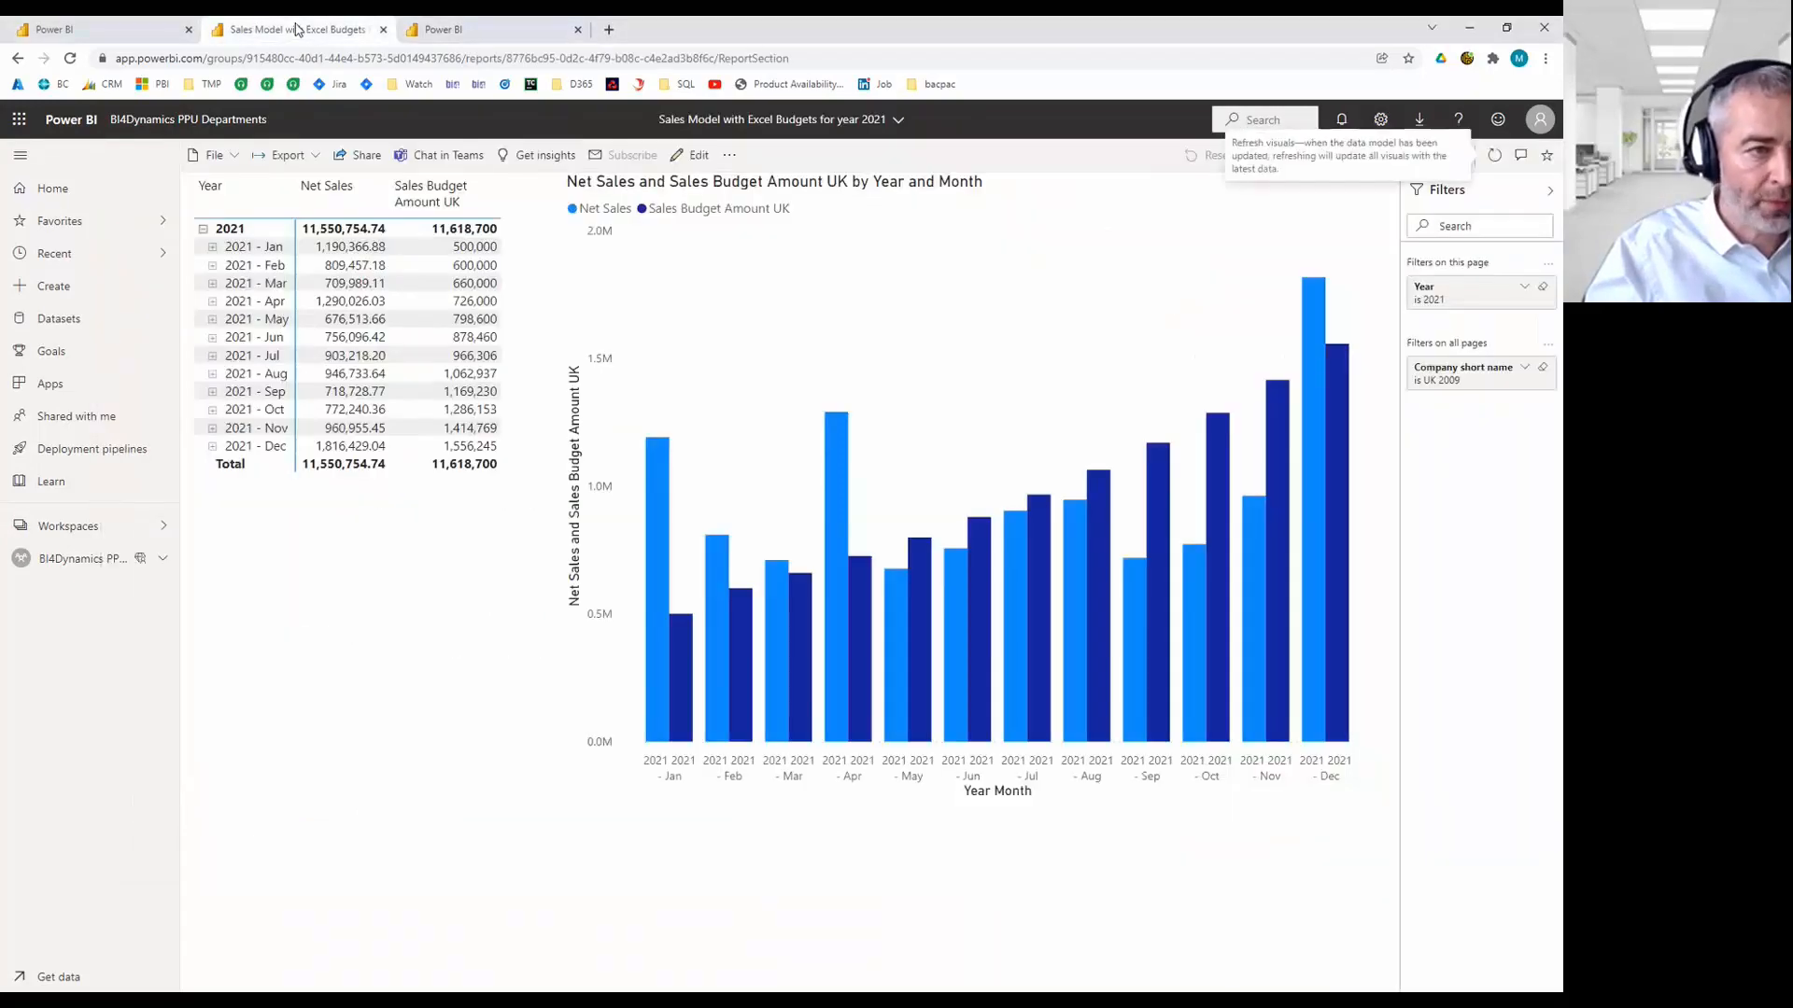
{"action": "left_click", "coordinate": [177, 29]}
{"action": "left_click", "coordinate": [105, 532]}
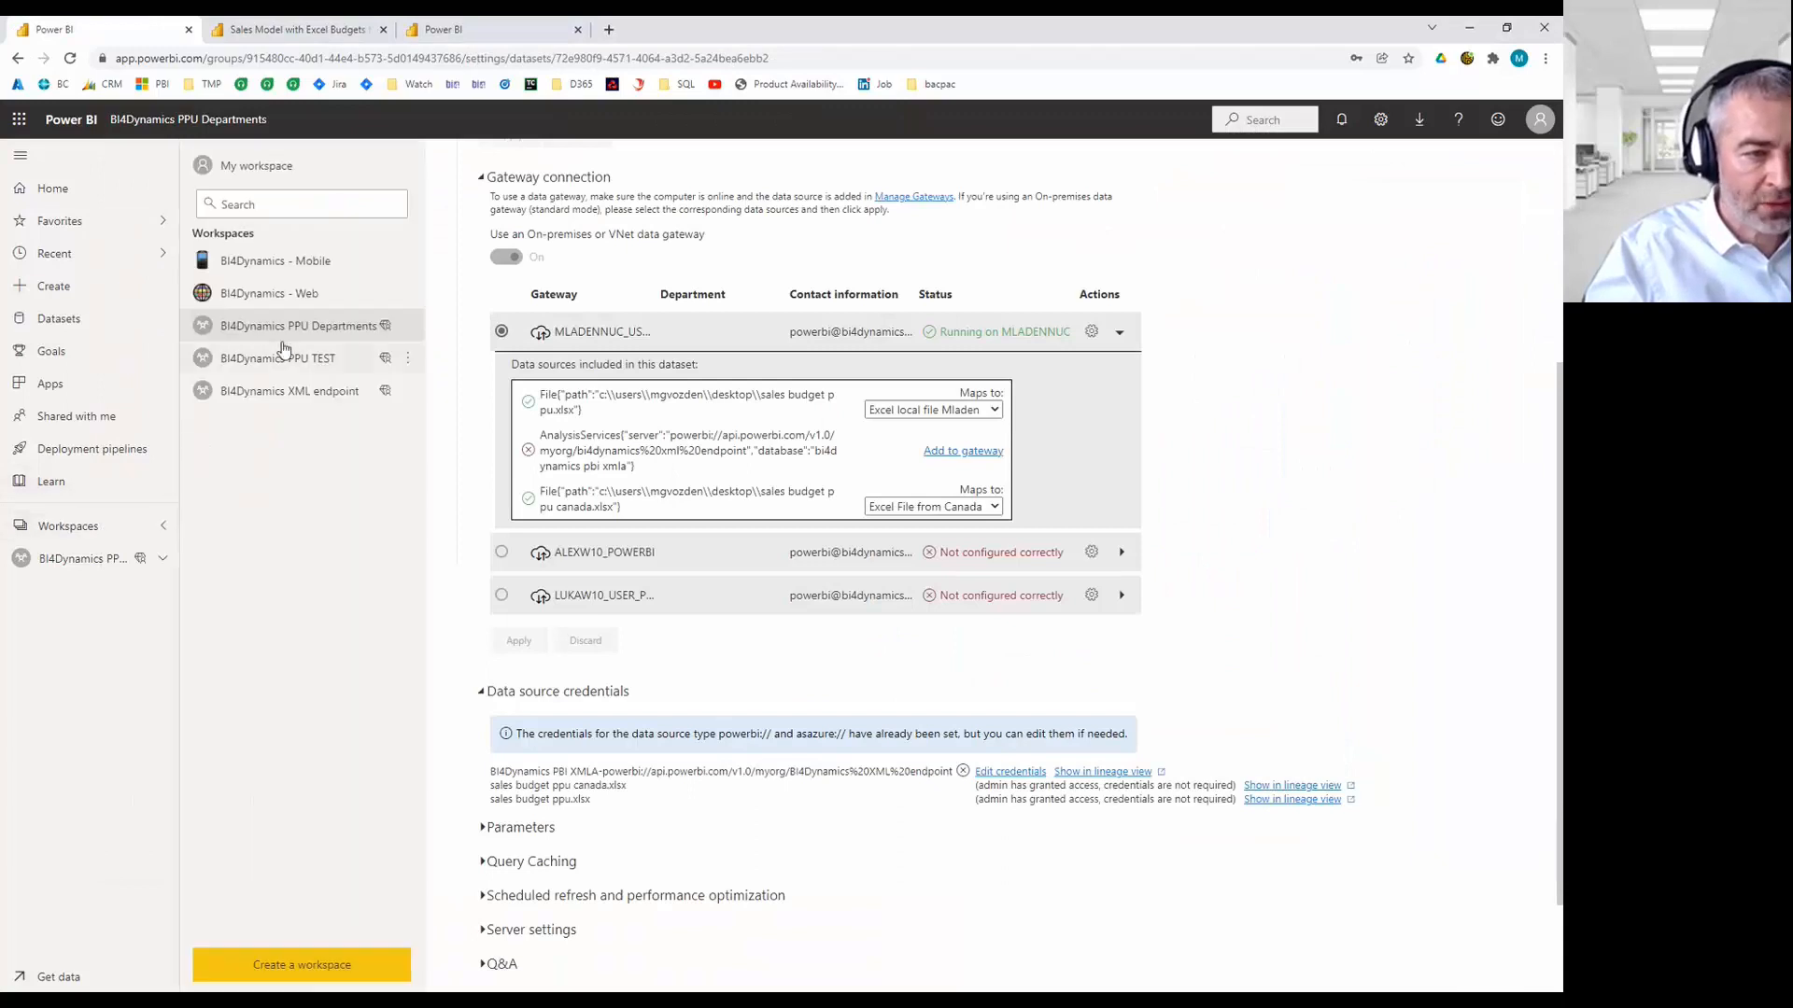
{"action": "left_click", "coordinate": [291, 333]}
{"action": "mouse_move", "coordinate": [472, 392]}
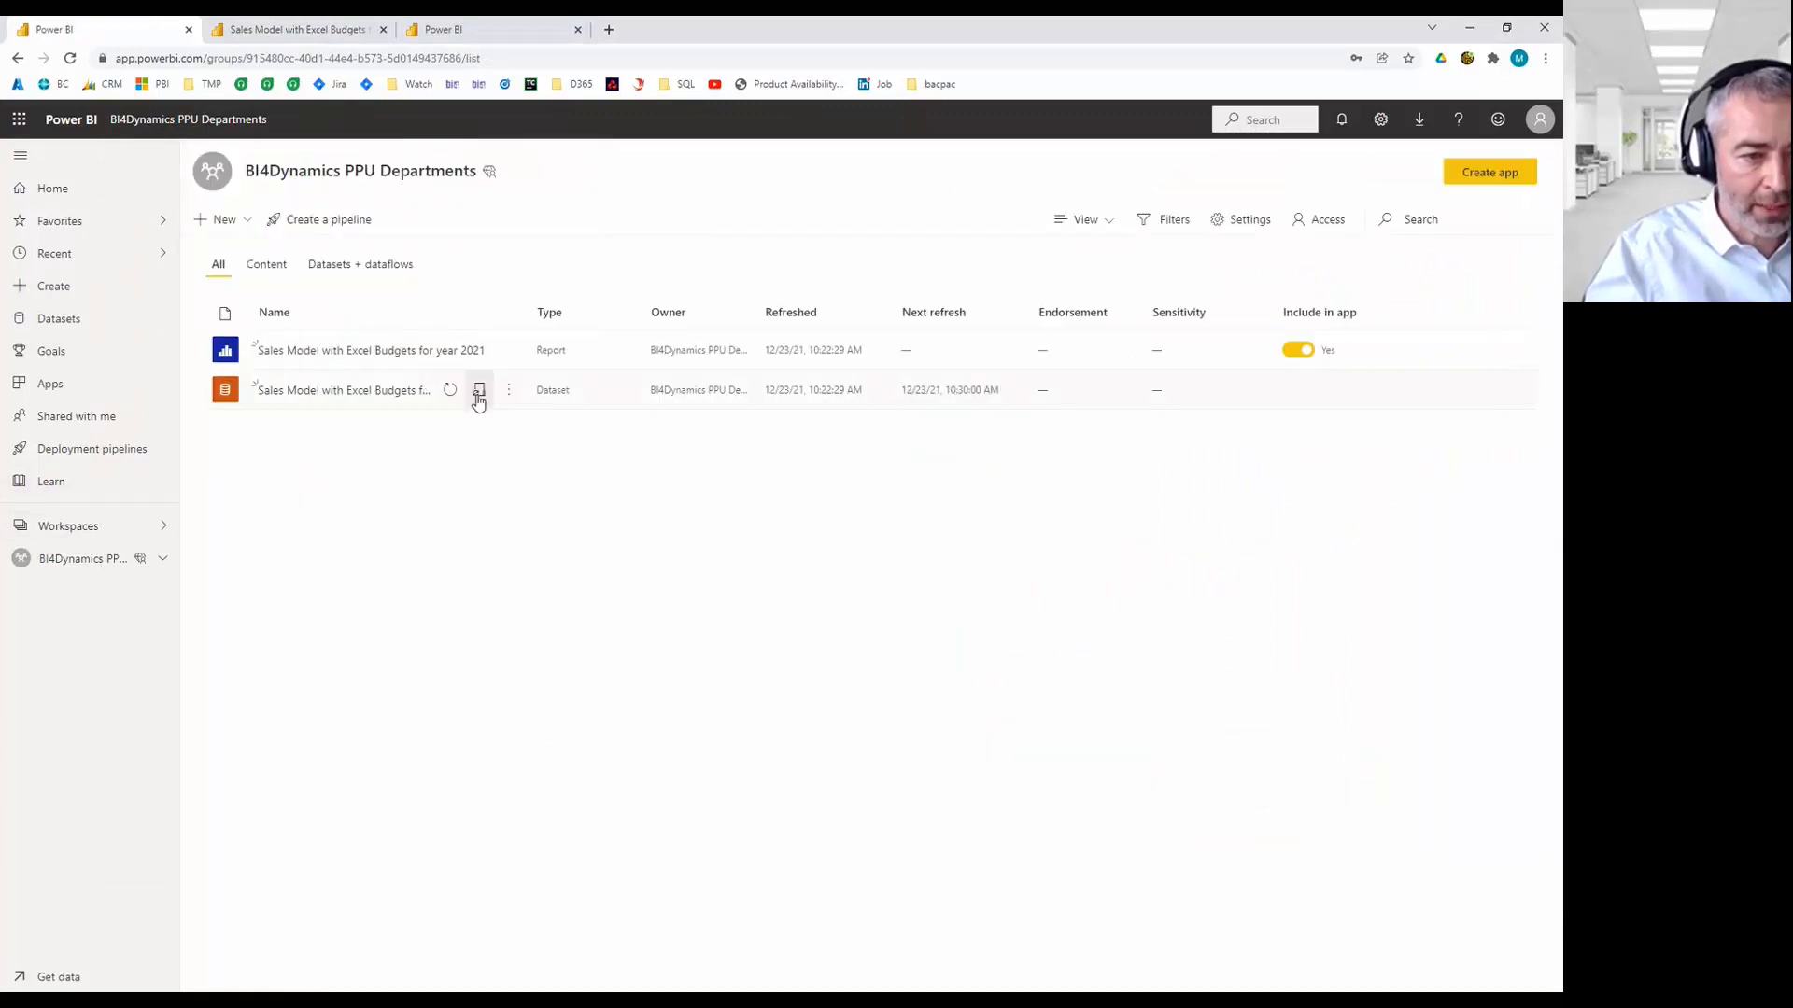
{"action": "left_click", "coordinate": [451, 390]}
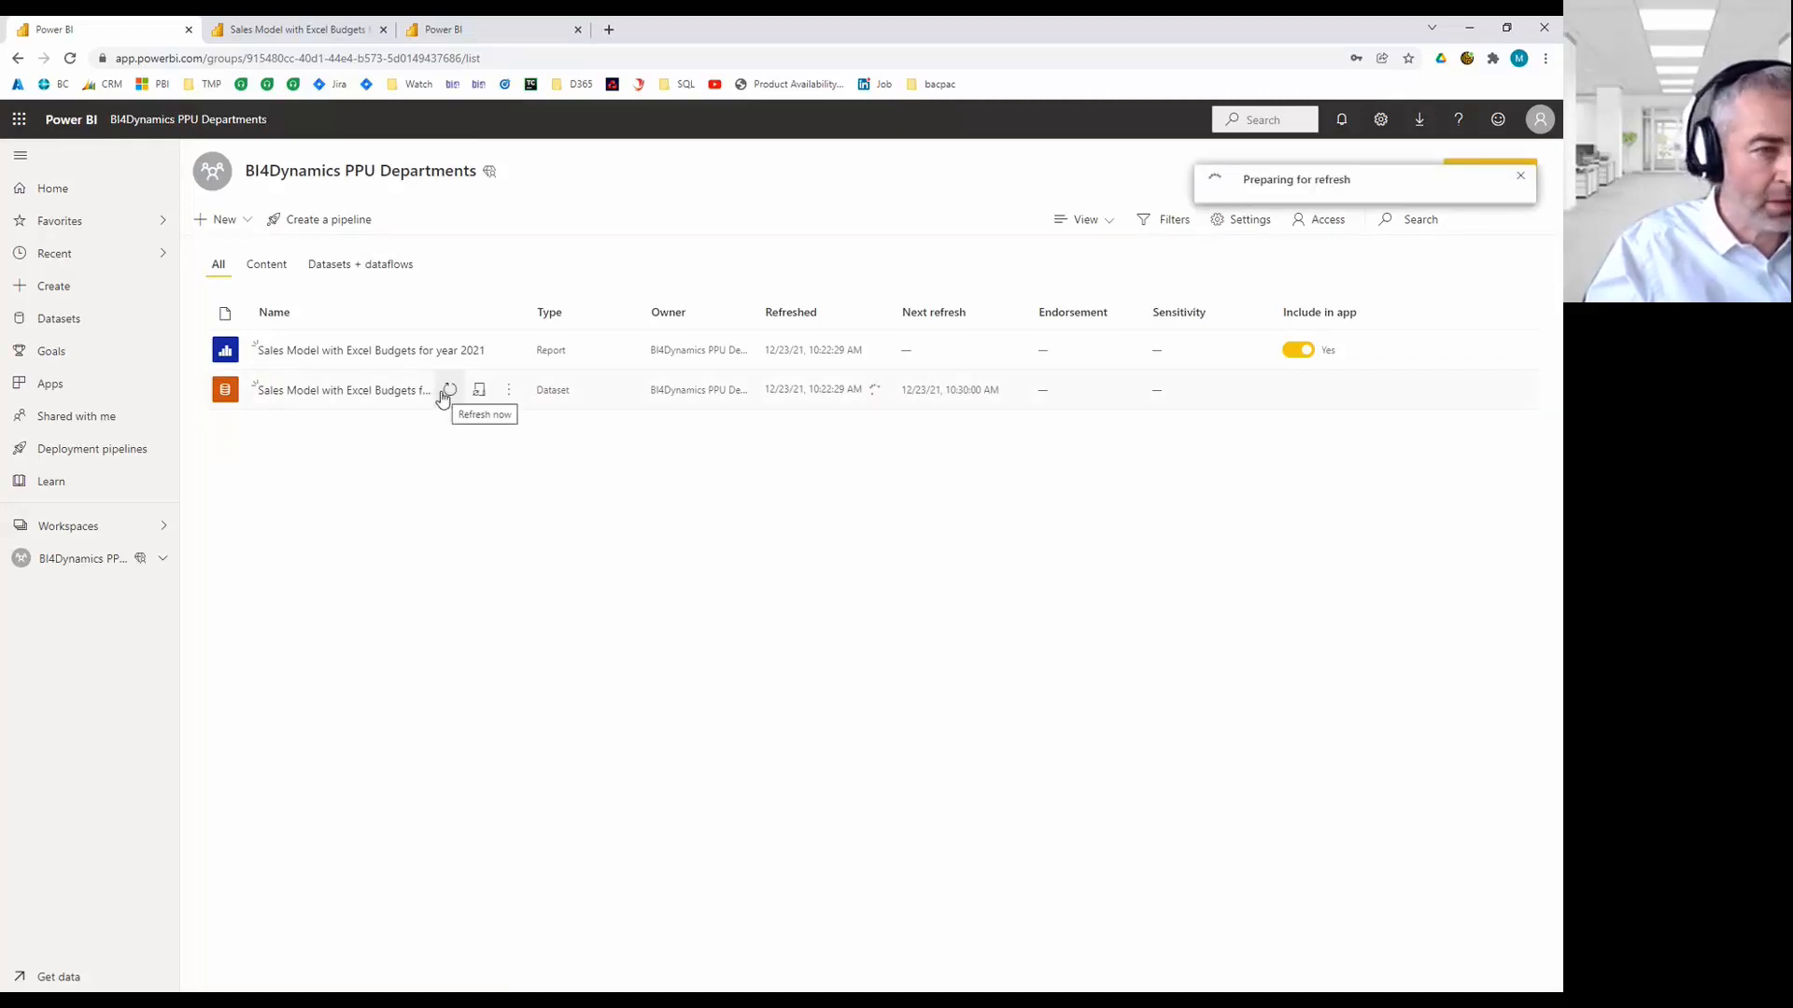
{"action": "left_click", "coordinate": [487, 39]}
{"action": "left_click", "coordinate": [345, 35]}
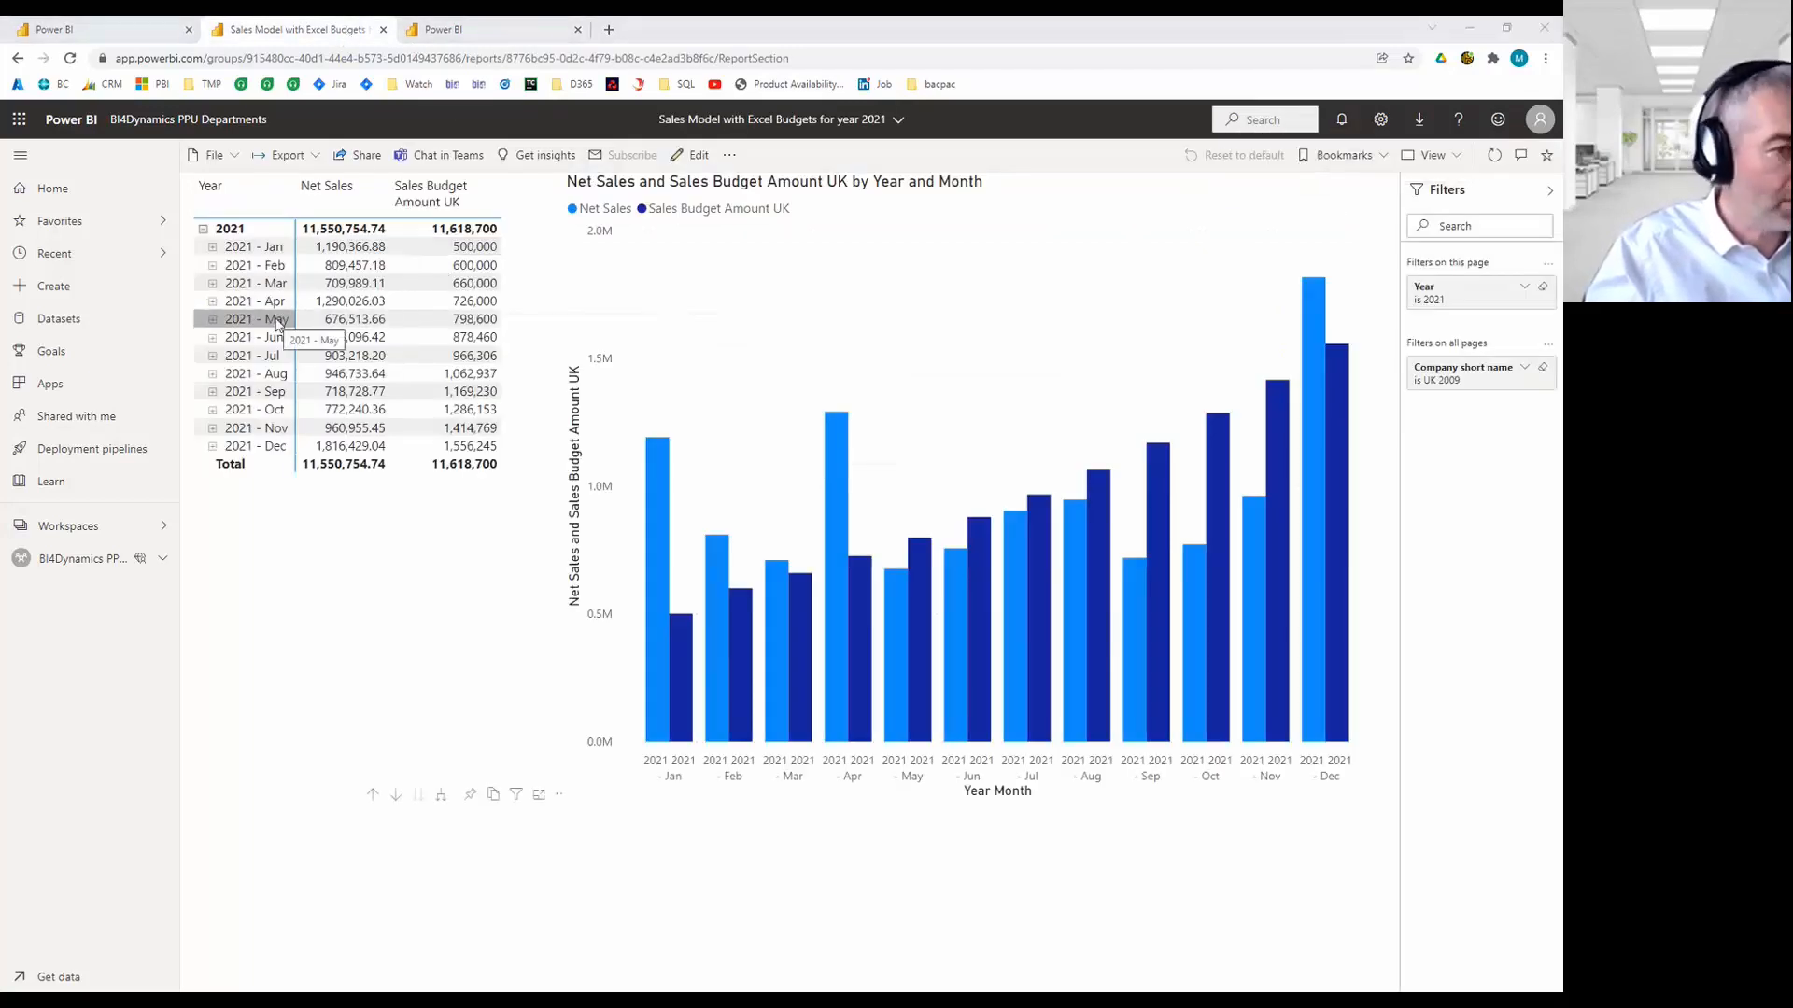
{"action": "key", "text": "alt+Tab"}
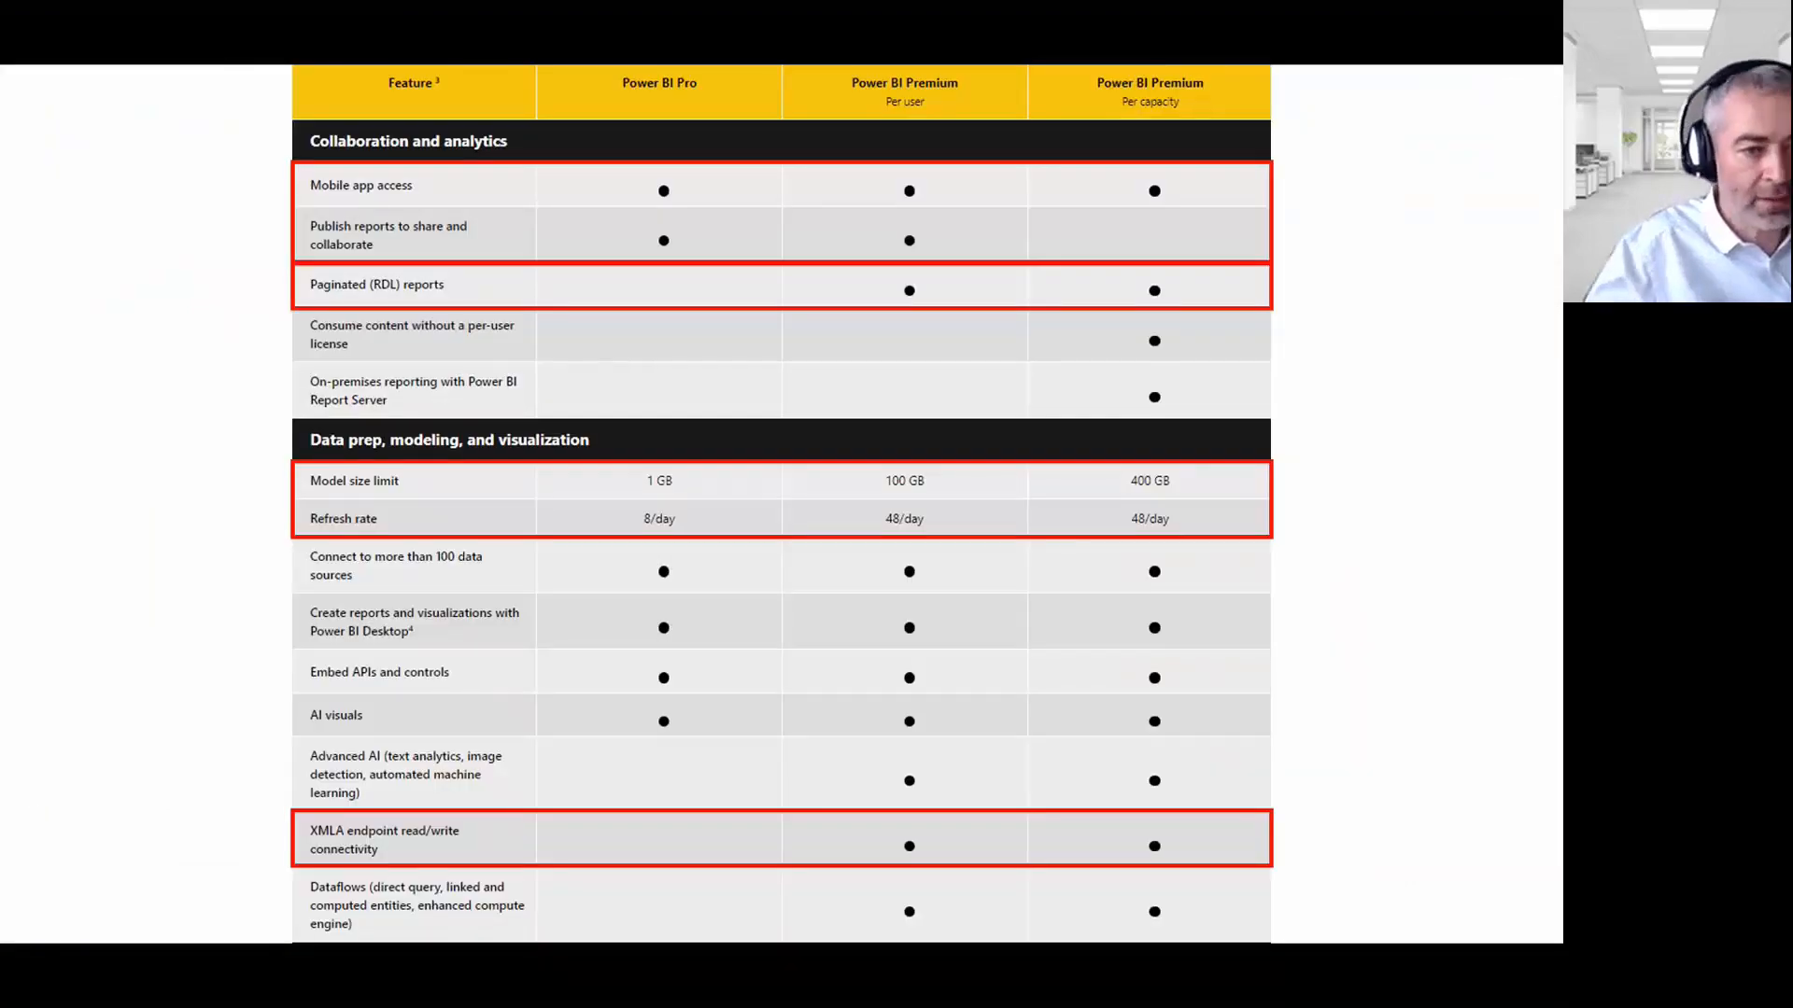
{"action": "key", "text": "Right"}
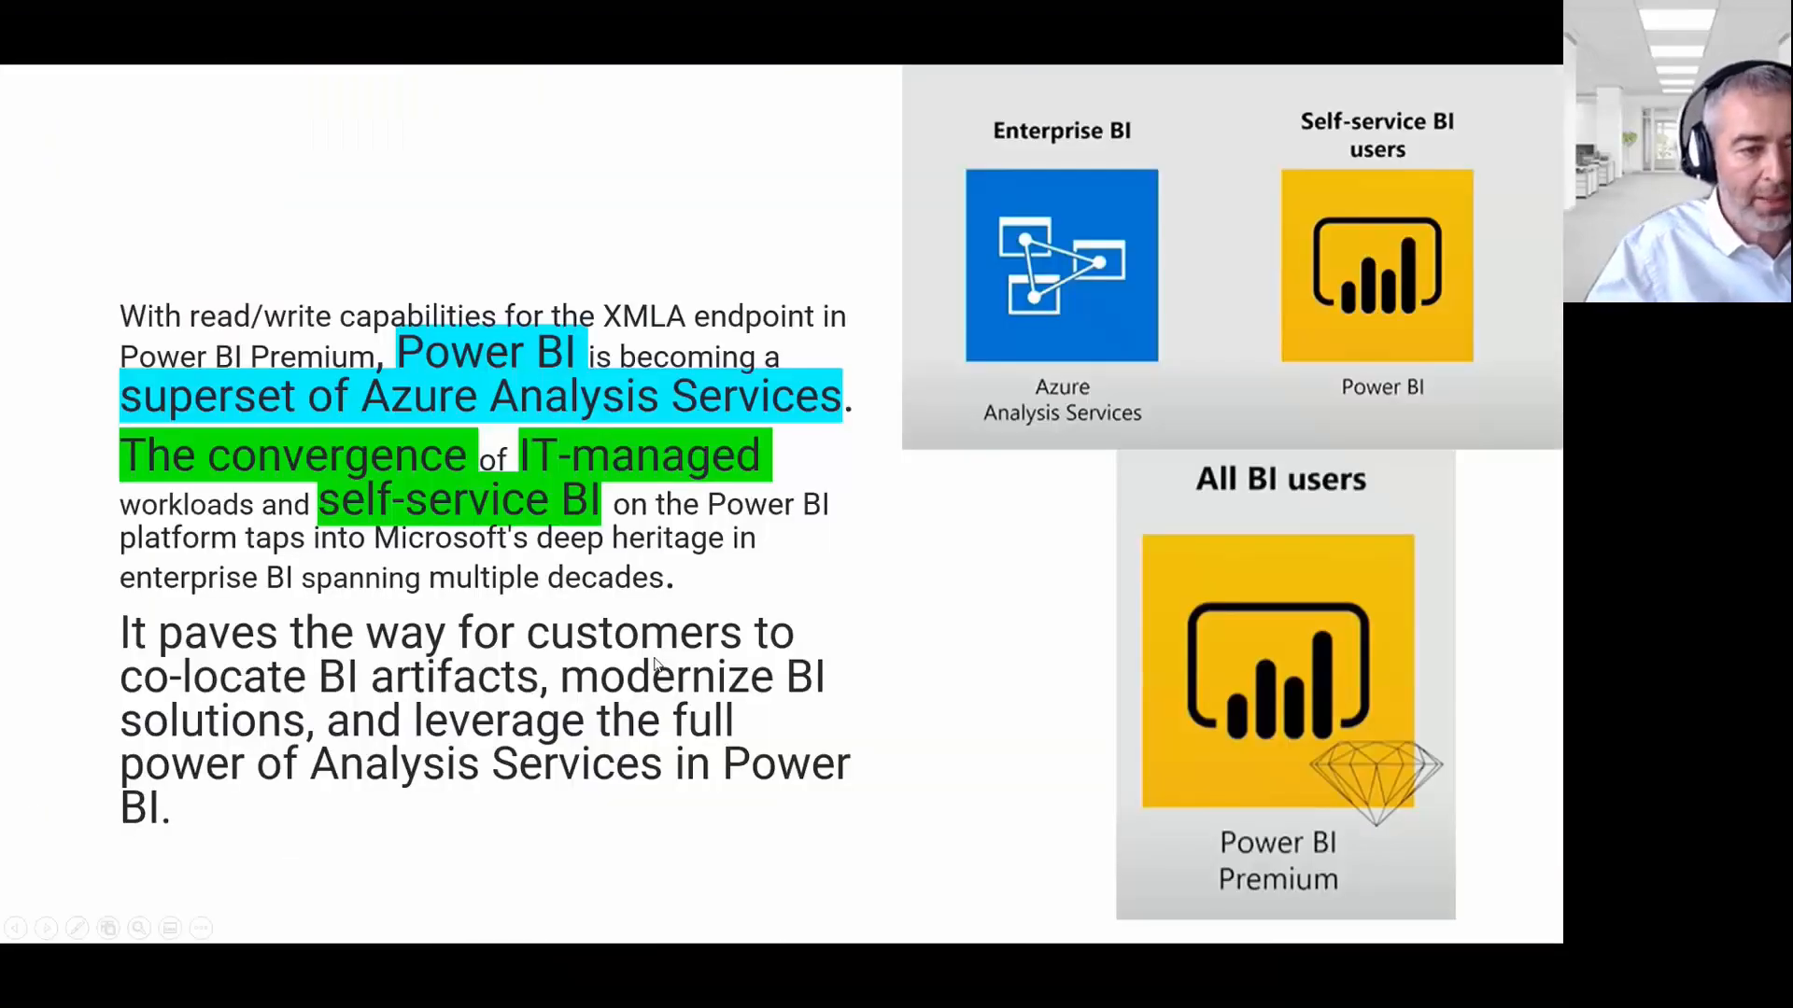